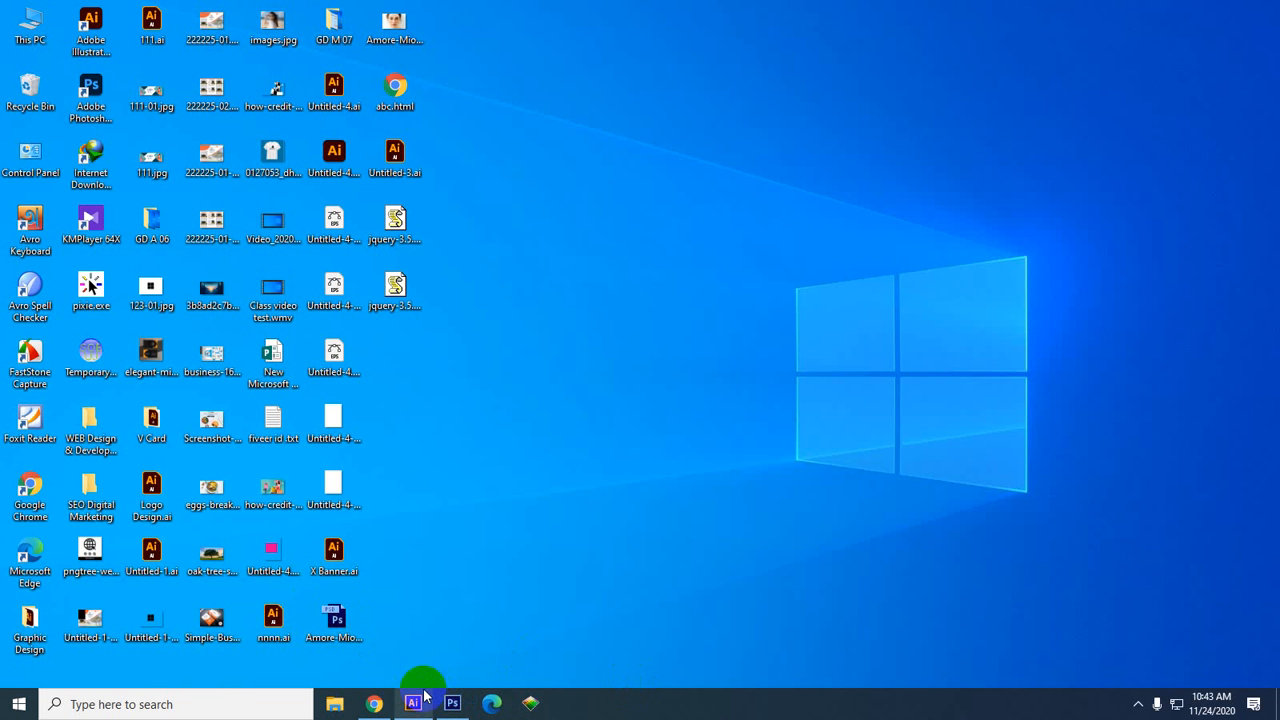
Restore the Illustrator CS6 window from its taskbar thumbnail and maximize it to full screen
mouse_move(420, 690)
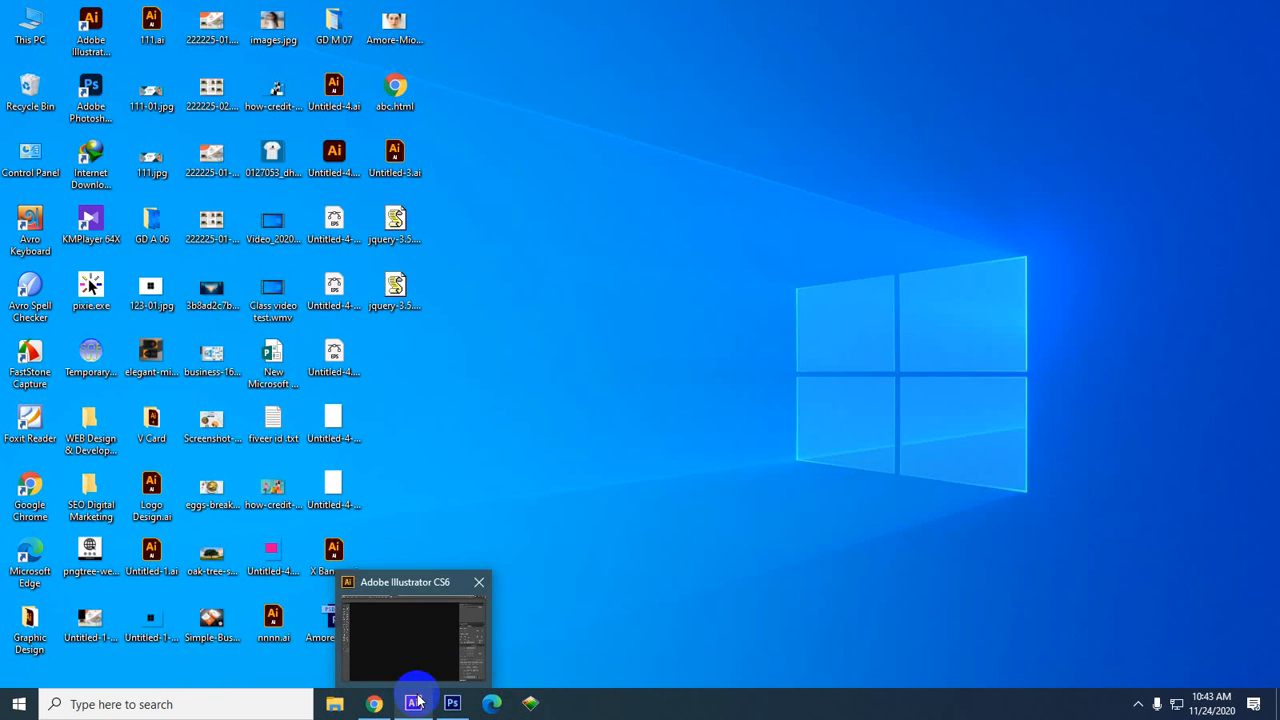
left_click(418, 702)
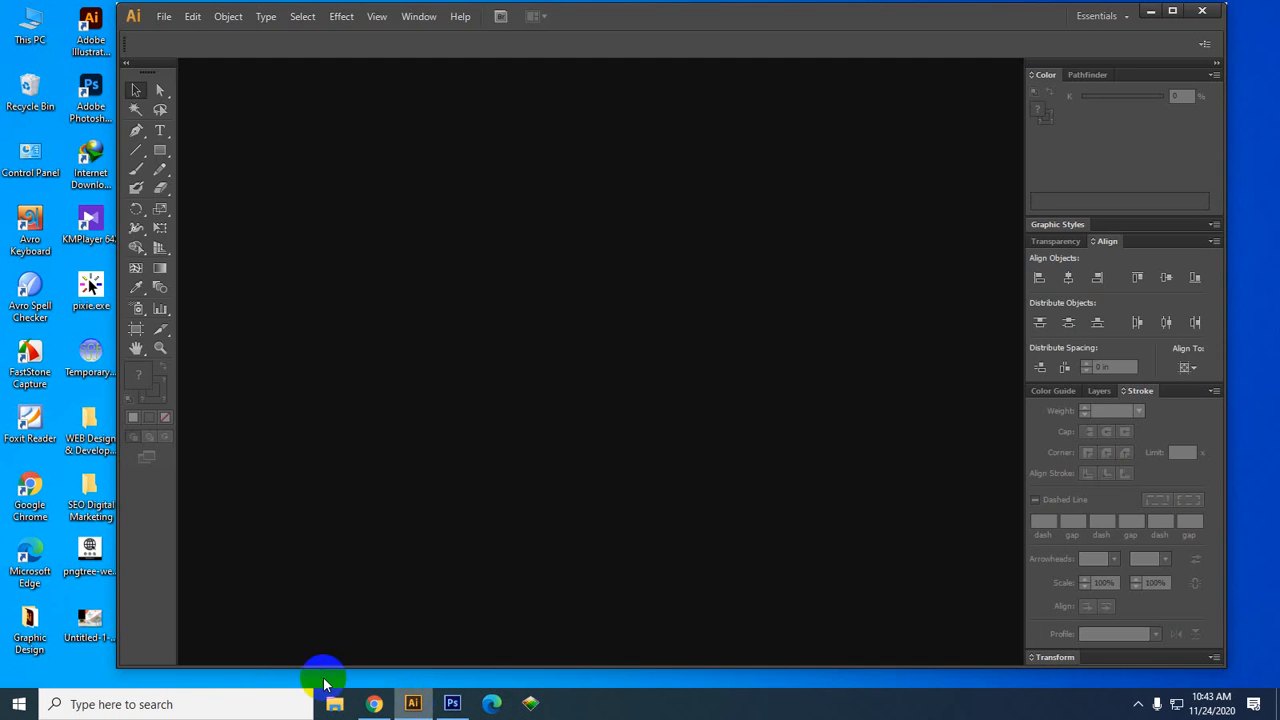
left_click(1168, 14)
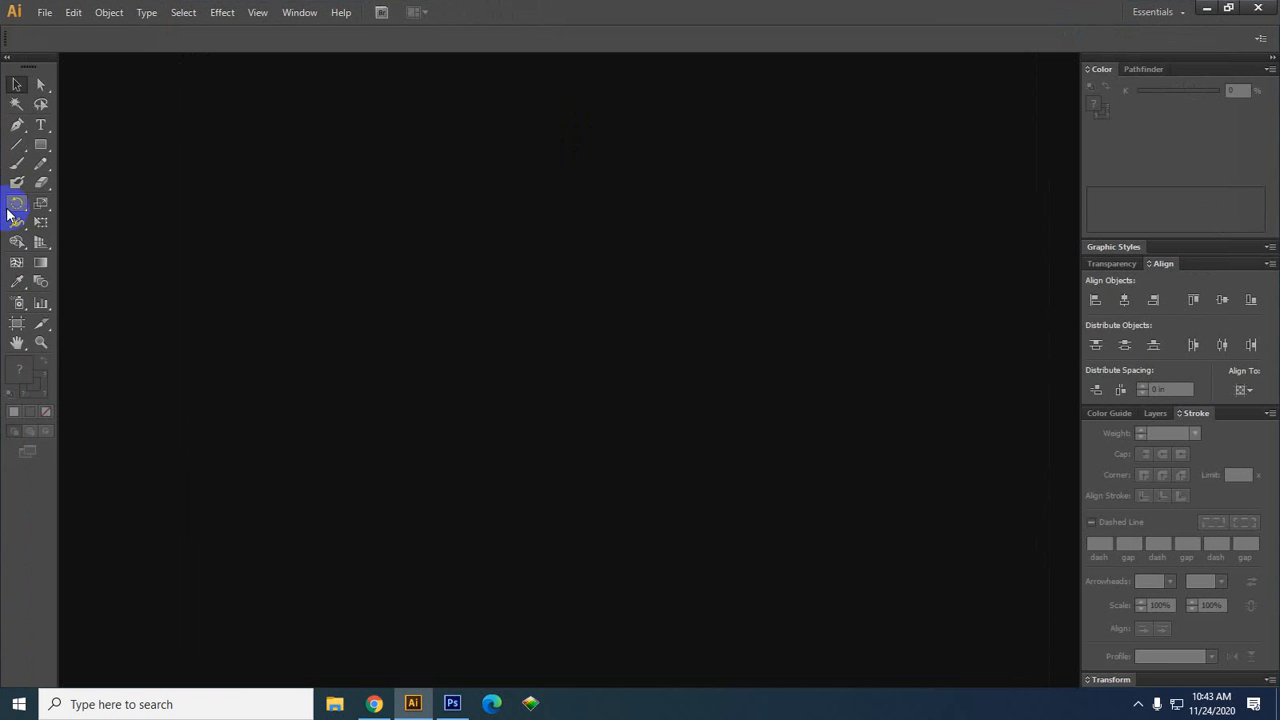
Start a new document from File > New with Width 3.25 in and Height 2 in
left_click(40, 12)
left_click(85, 33)
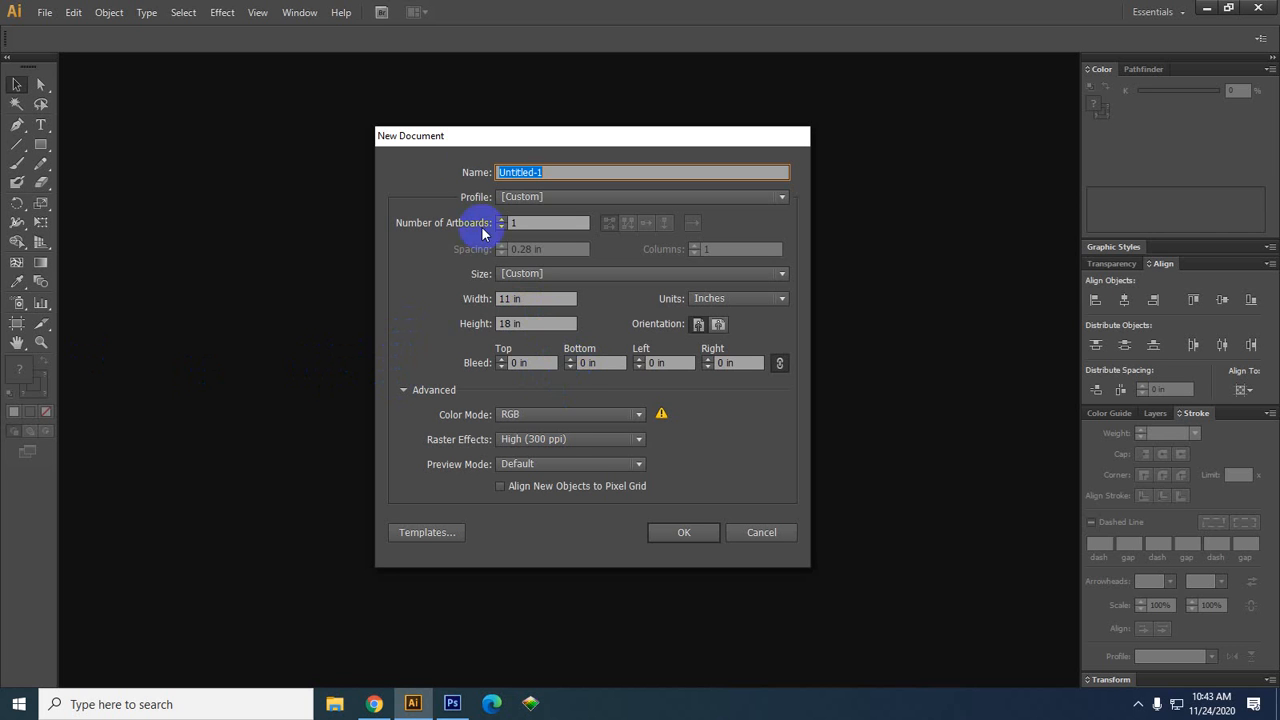
double_click(508, 300)
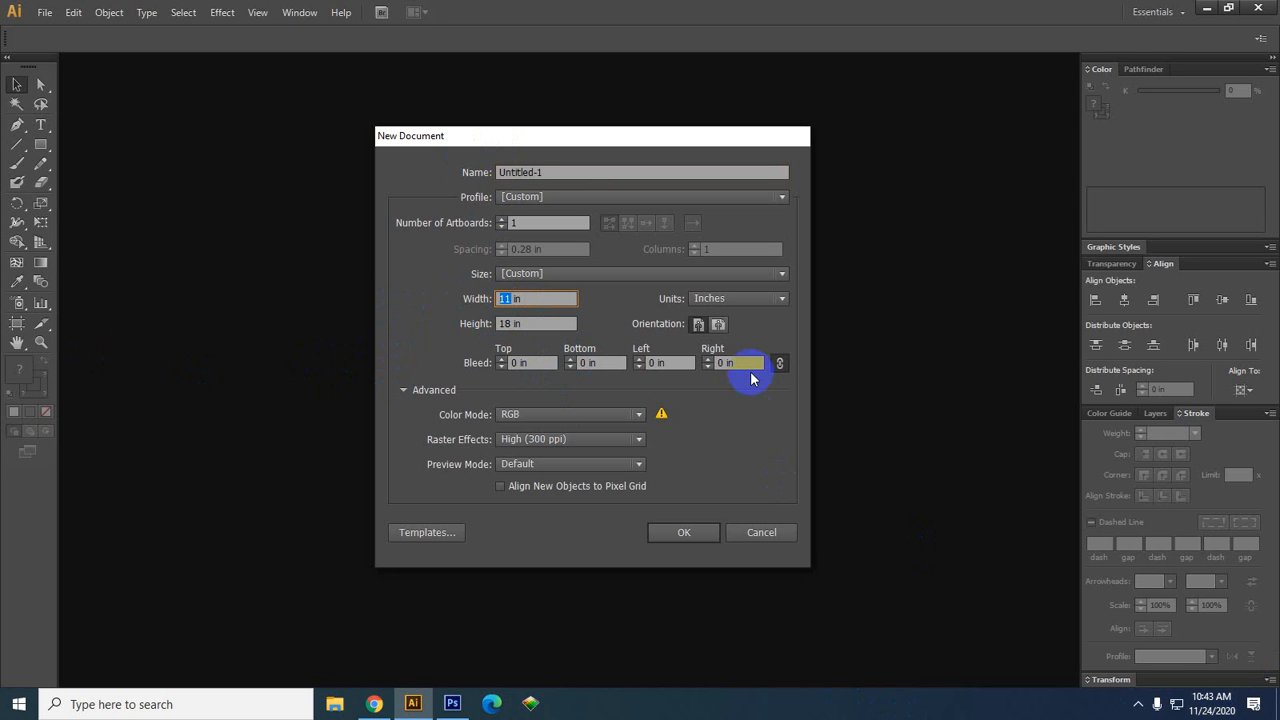
type("3.25")
double_click(510, 324)
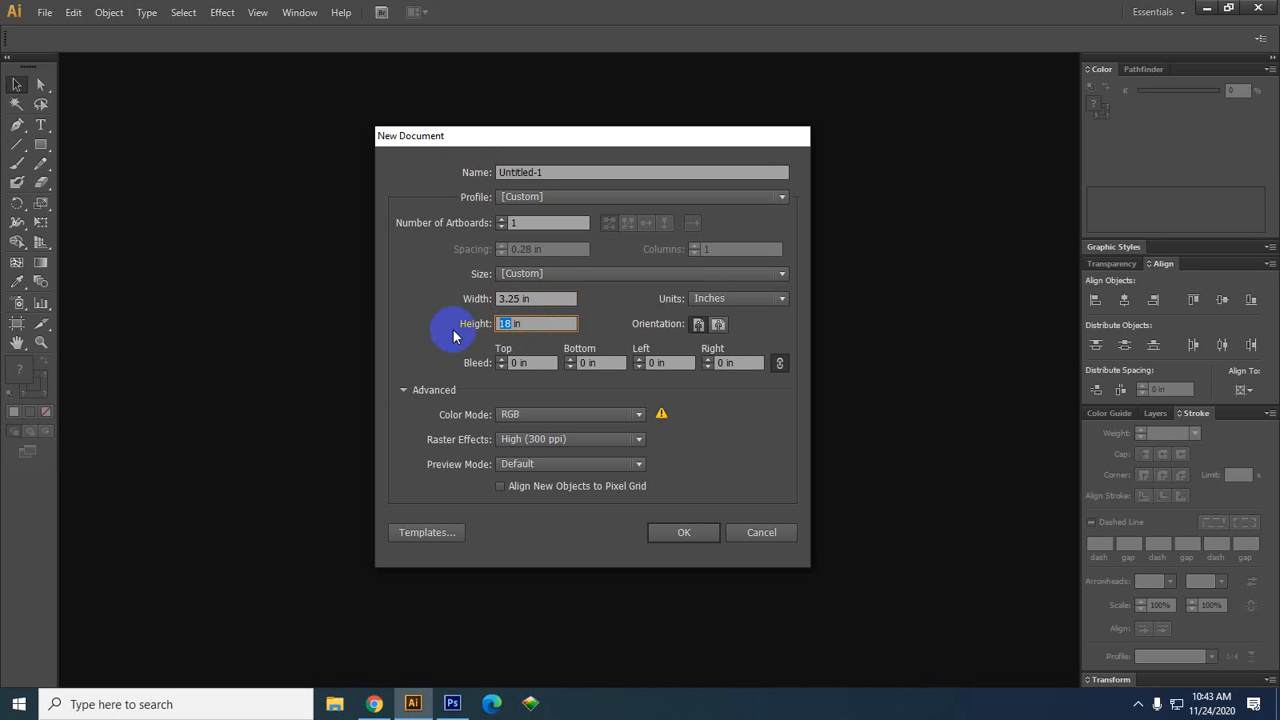
type("2")
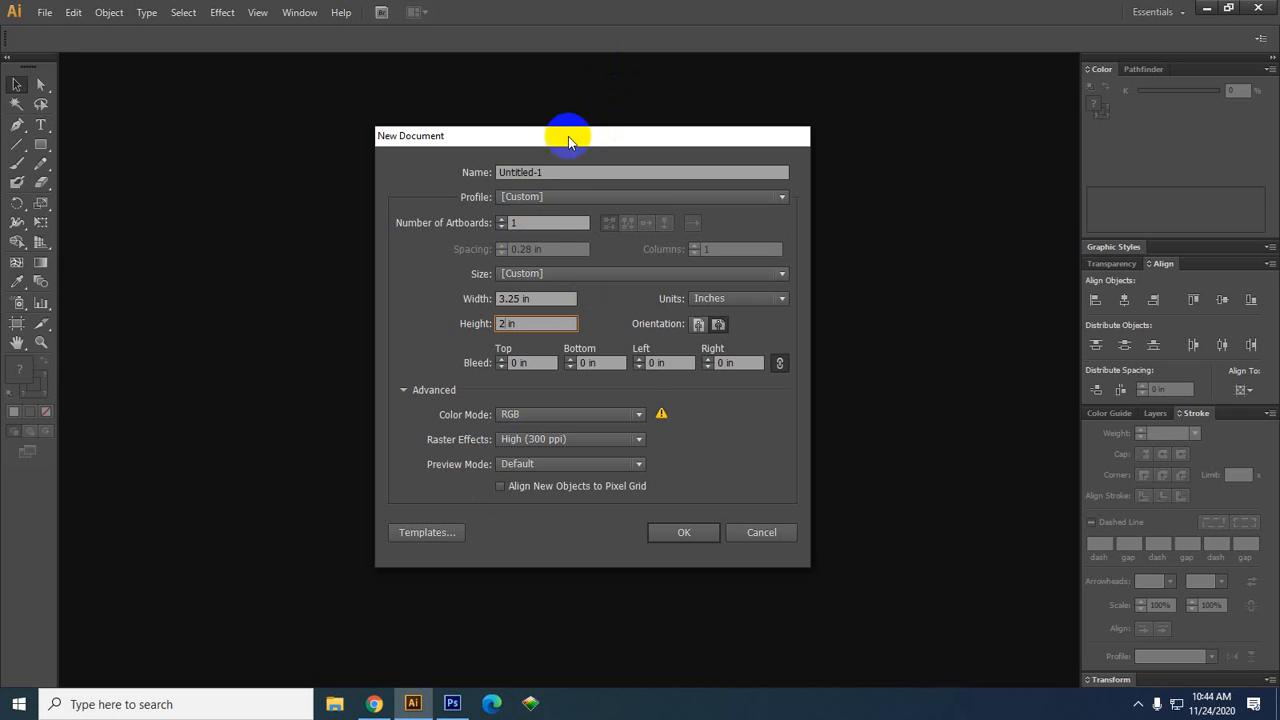
Keep the artboard count at 1, set Color Mode to CMYK, and create the document
left_click(522, 219)
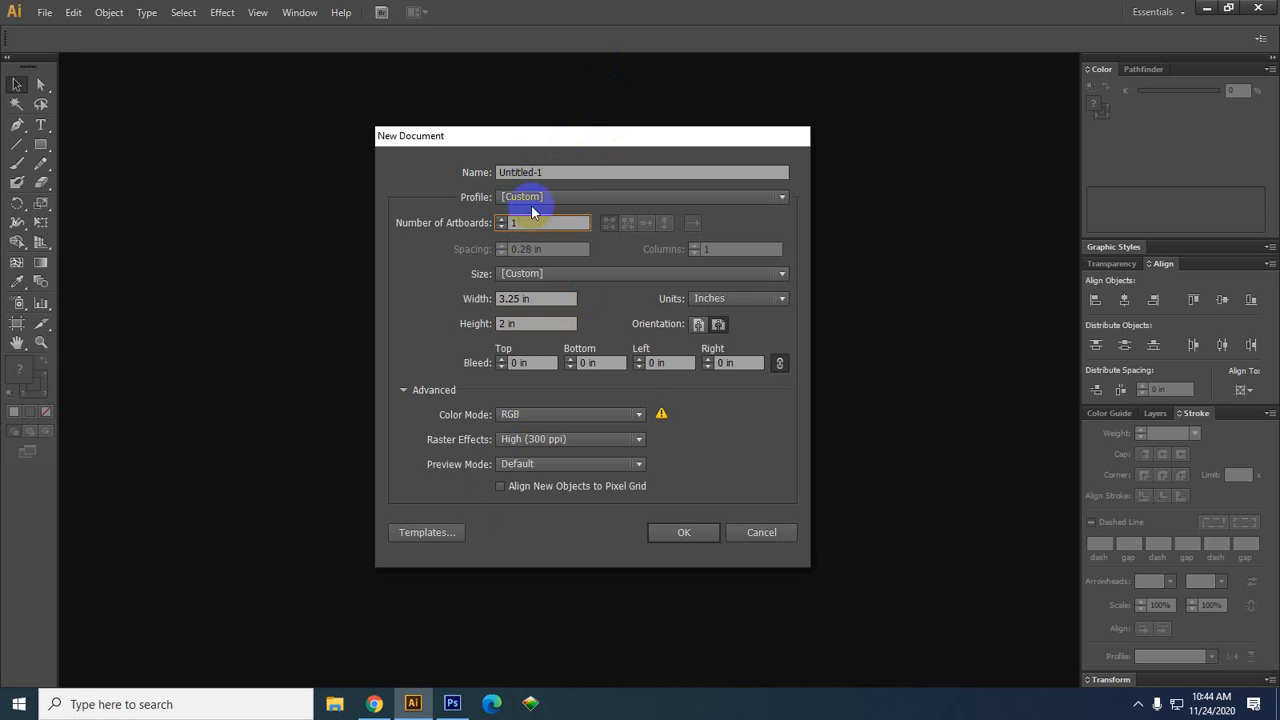
key("Up")
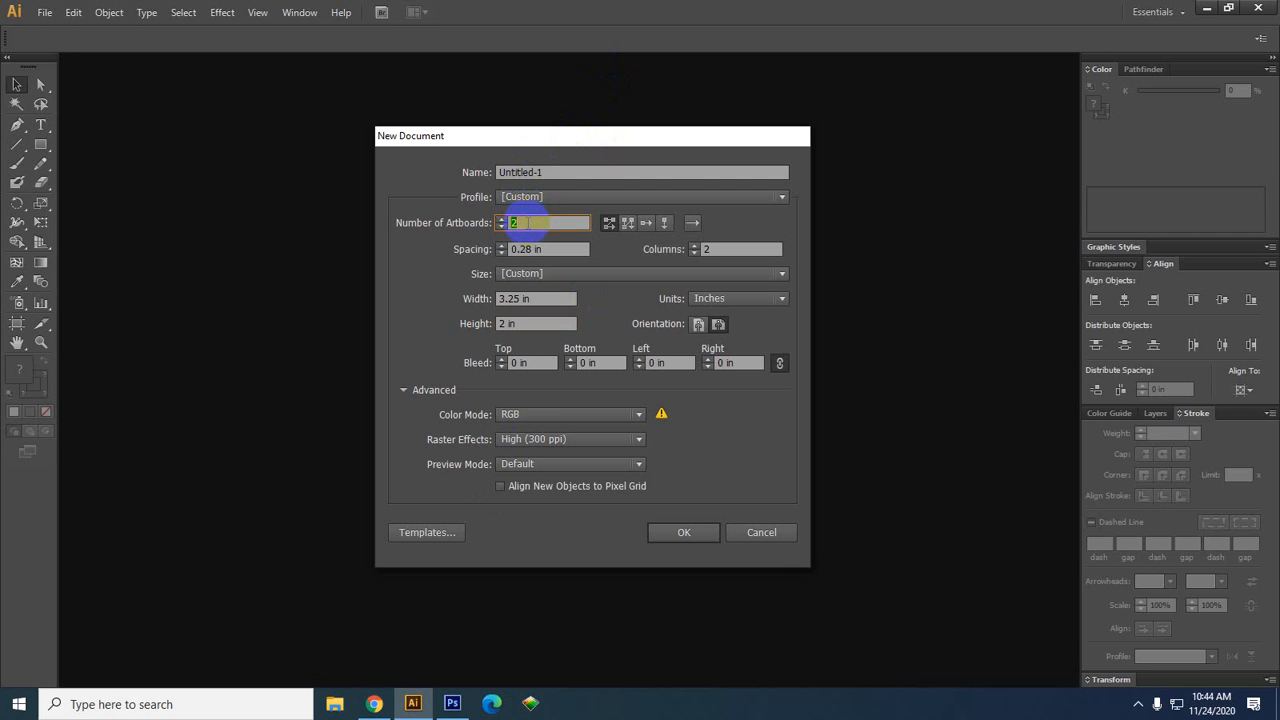
key("Down")
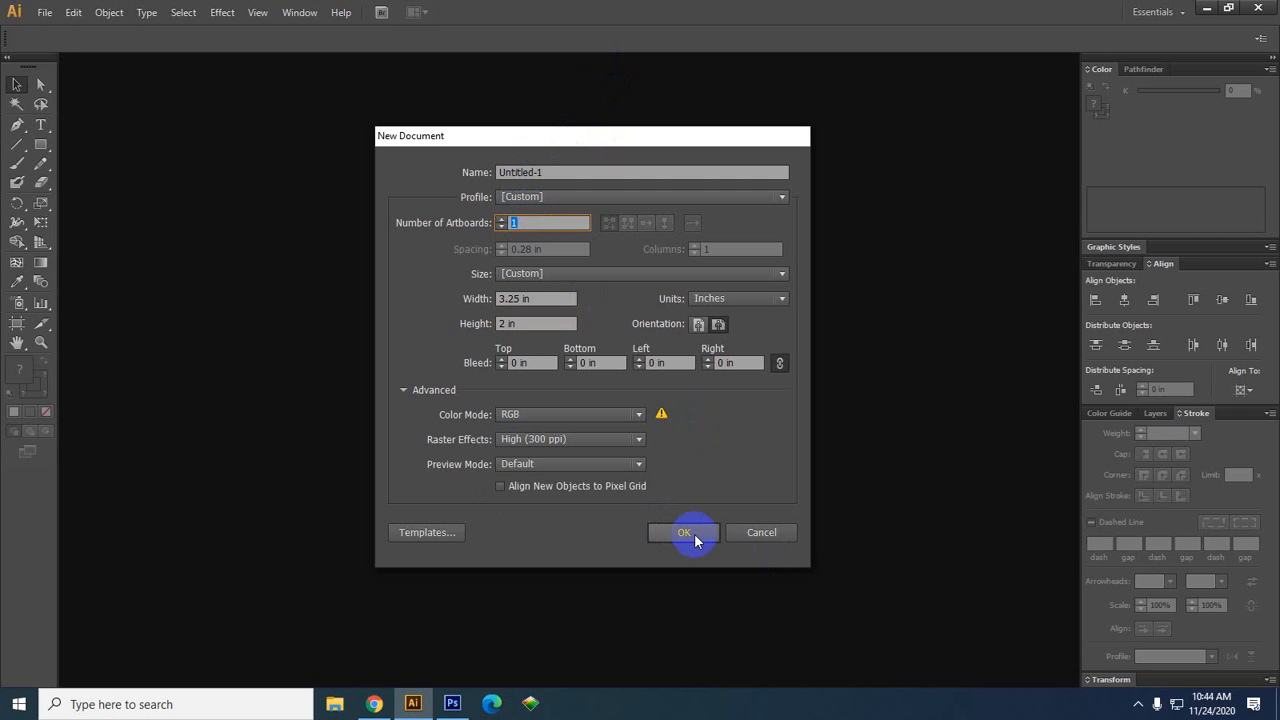
left_click(601, 416)
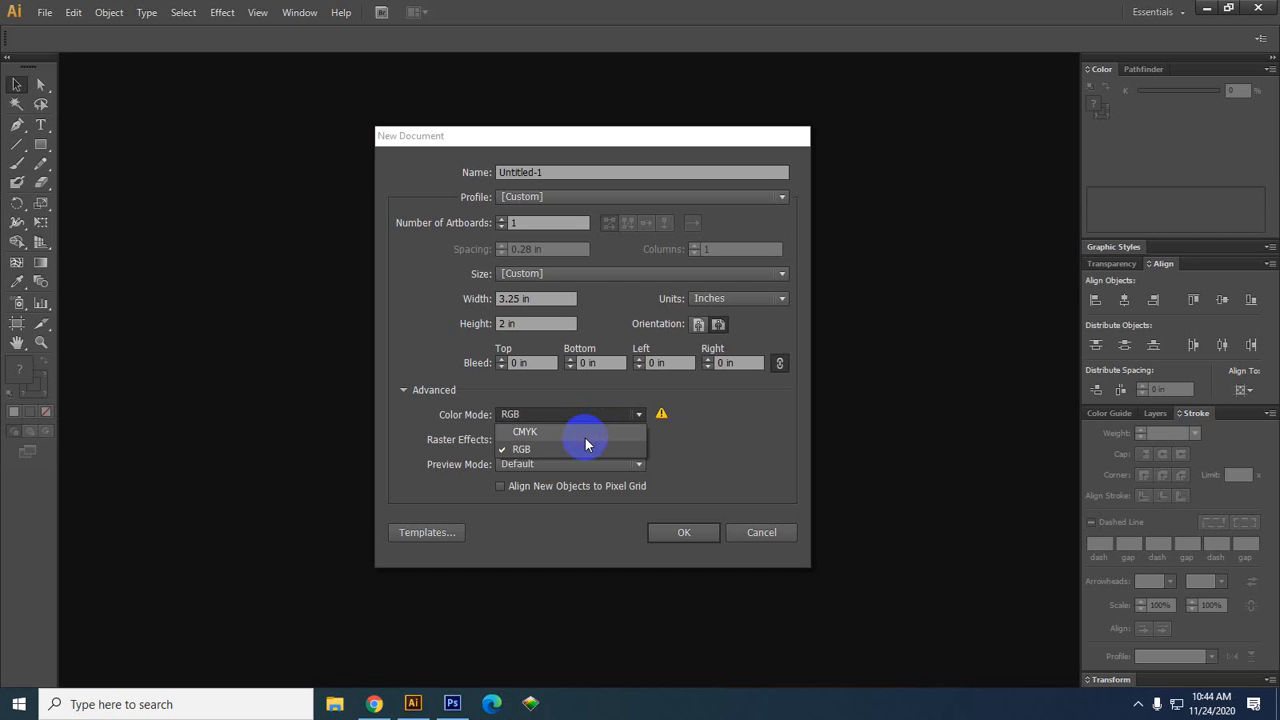
left_click(586, 438)
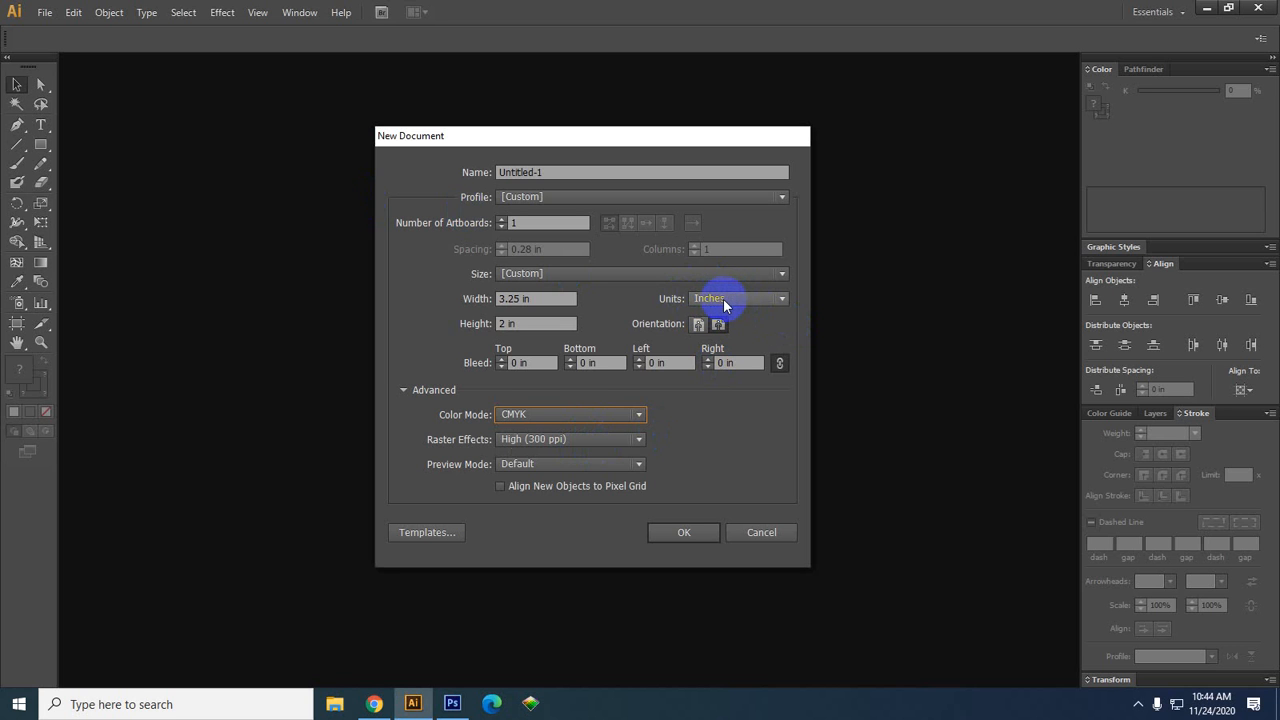
left_click(694, 534)
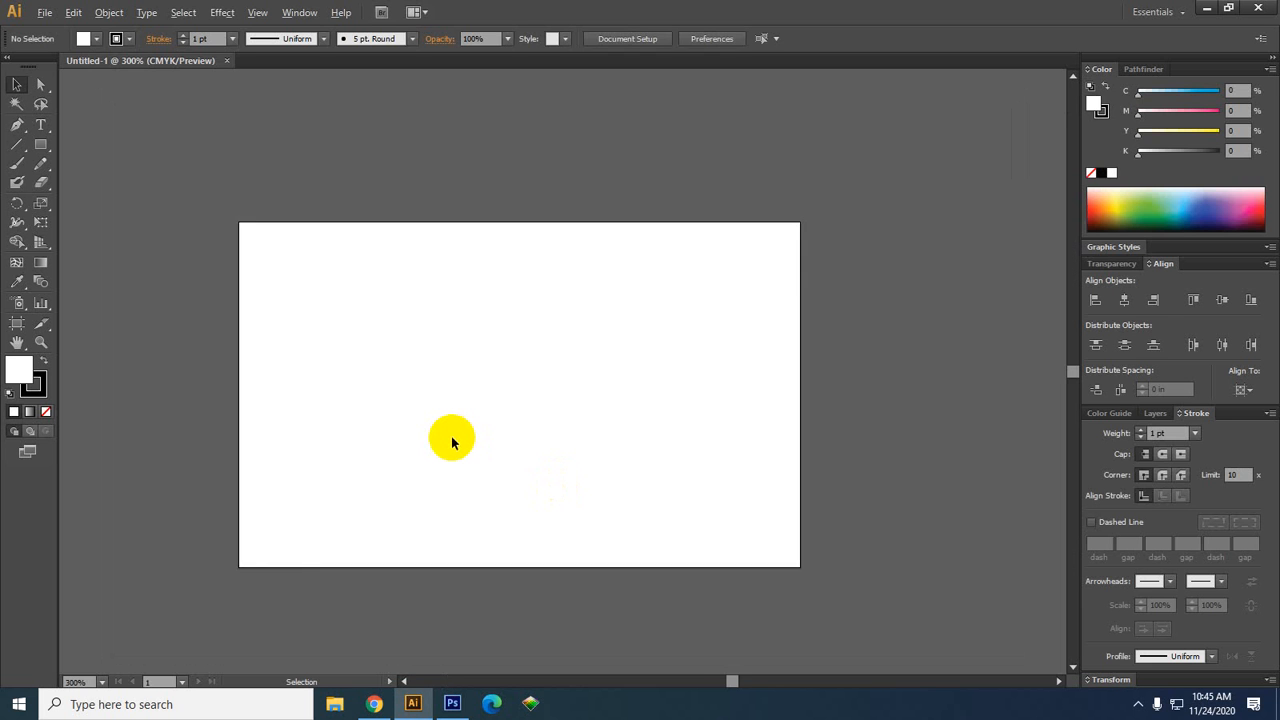
scroll(452, 441, "up", 1)
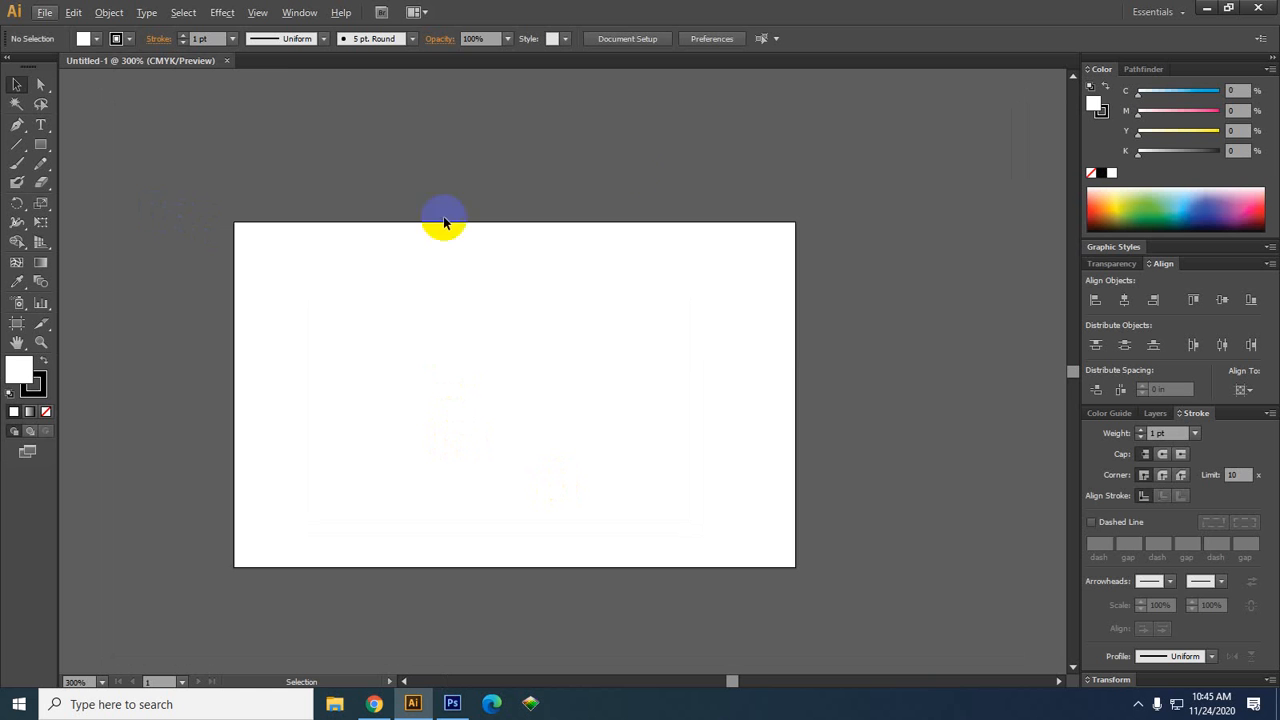
left_click(43, 14)
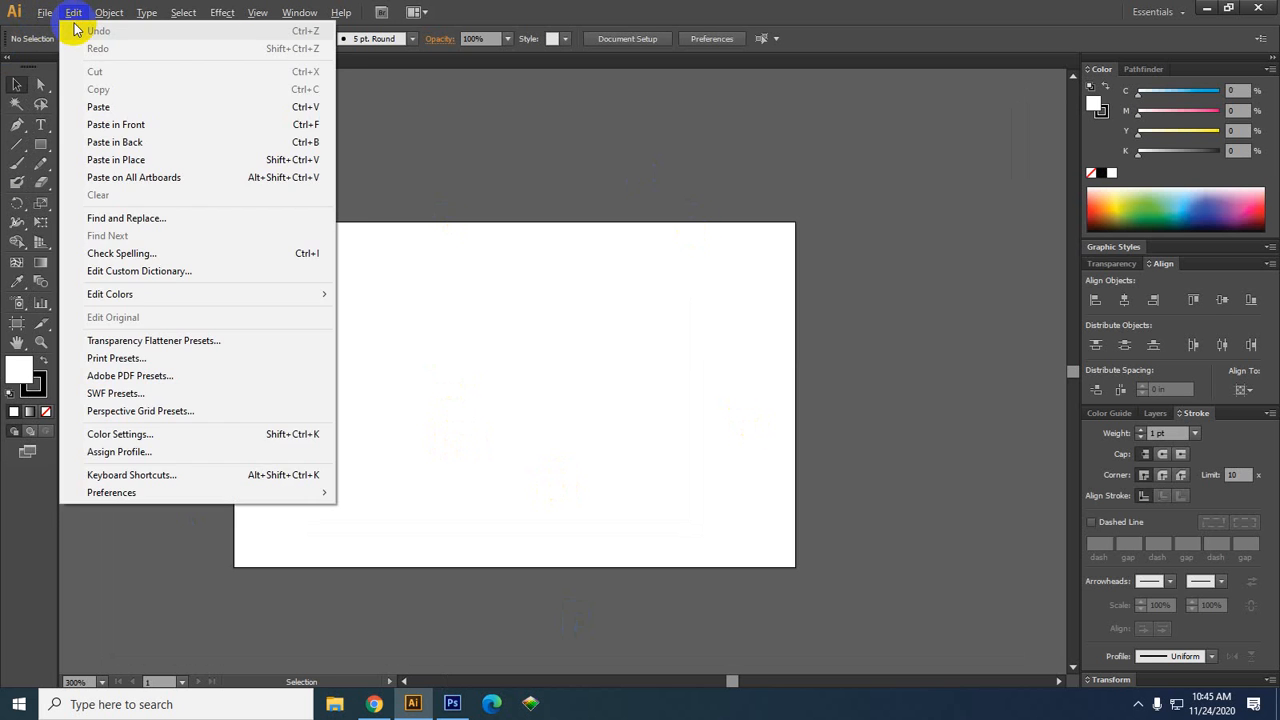
left_click(62, 30)
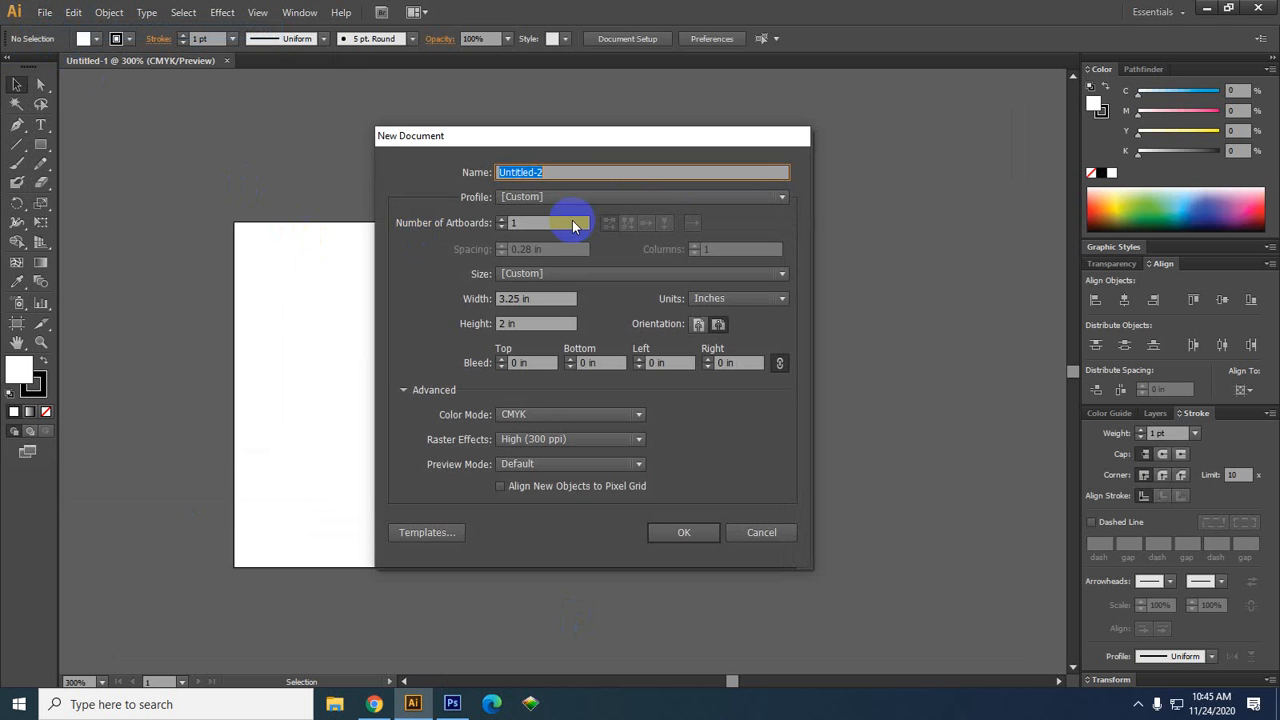
left_click(551, 223)
type("2")
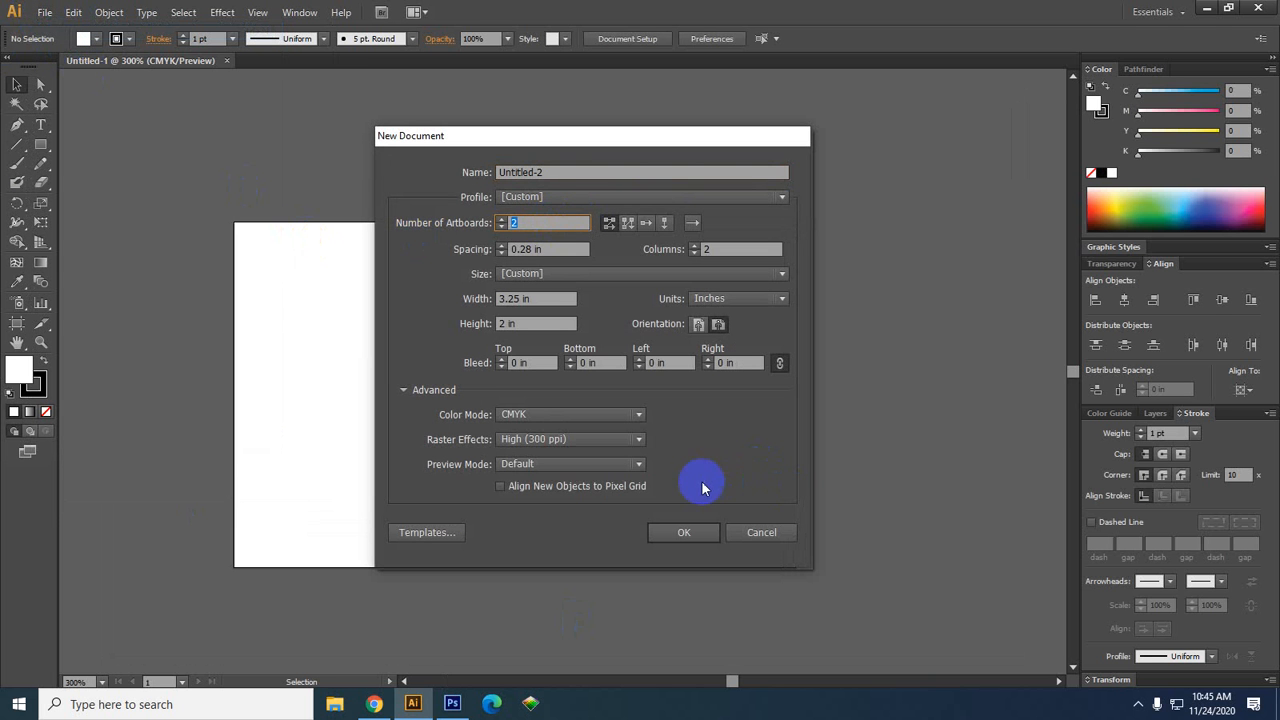
left_click(685, 532)
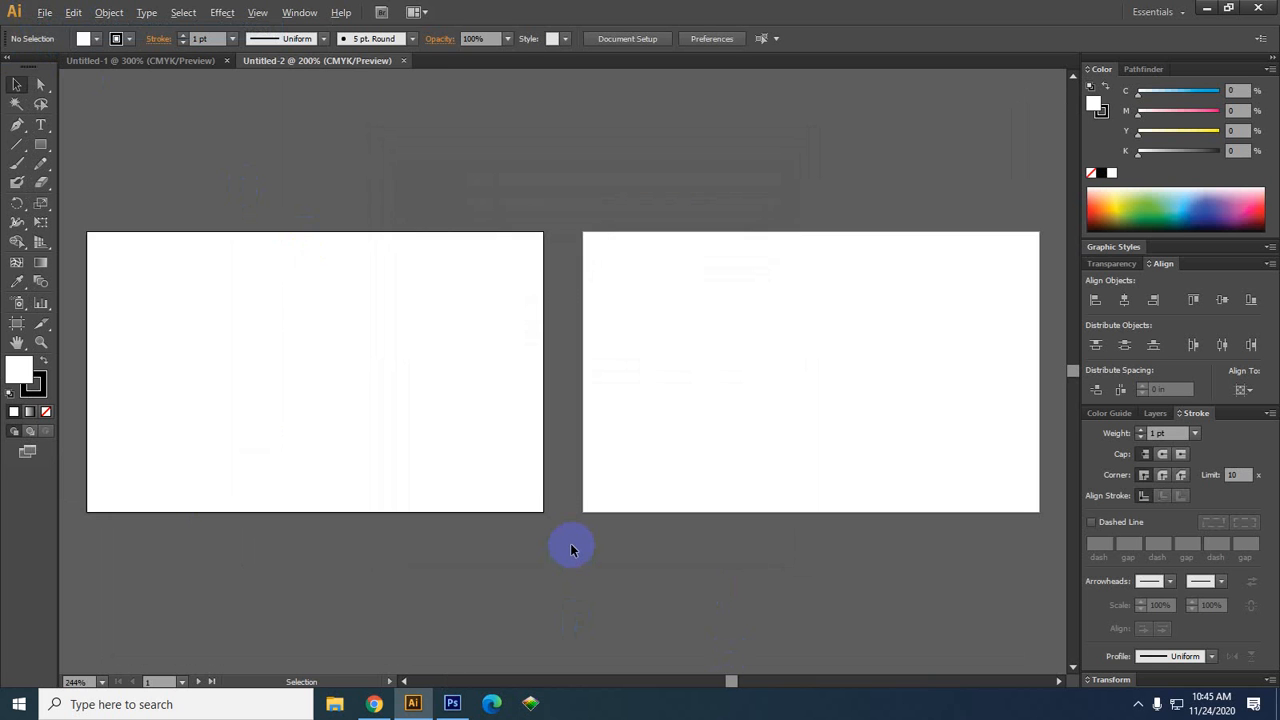
scroll(571, 549, "down", 1)
left_click_drag(902, 573, 830, 541)
scroll(812, 543, "down", 1)
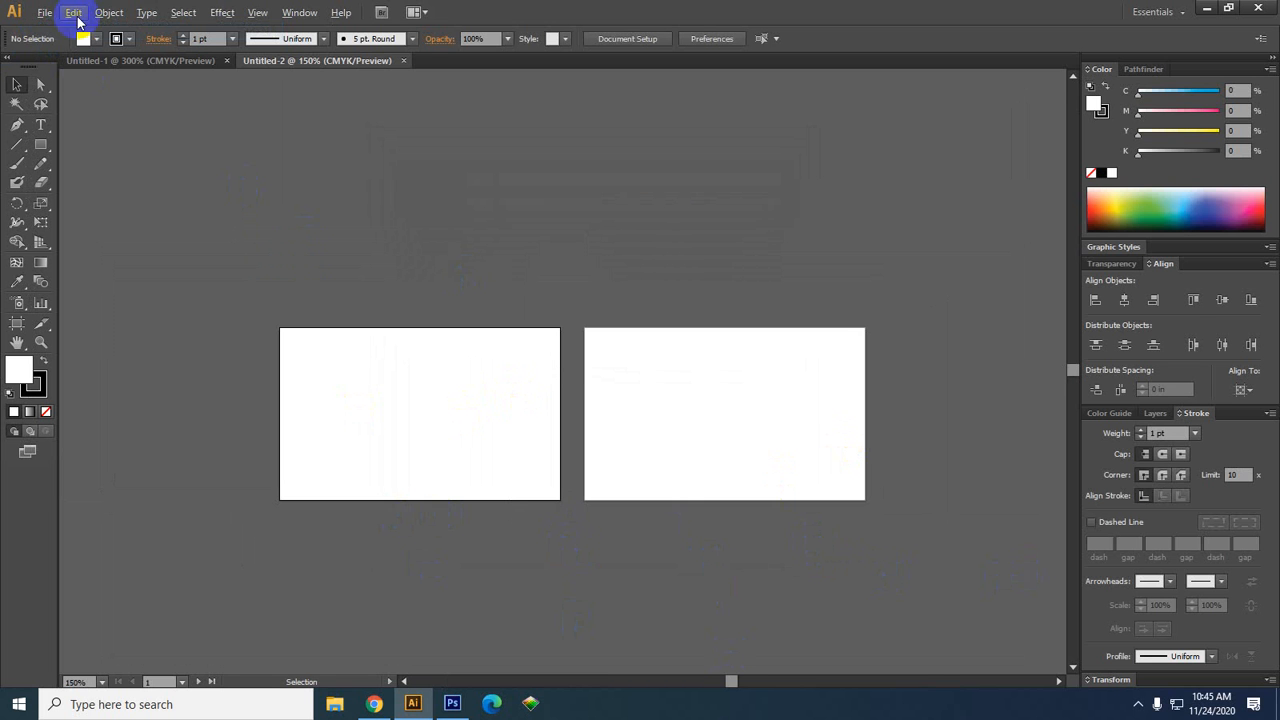
left_click(139, 60)
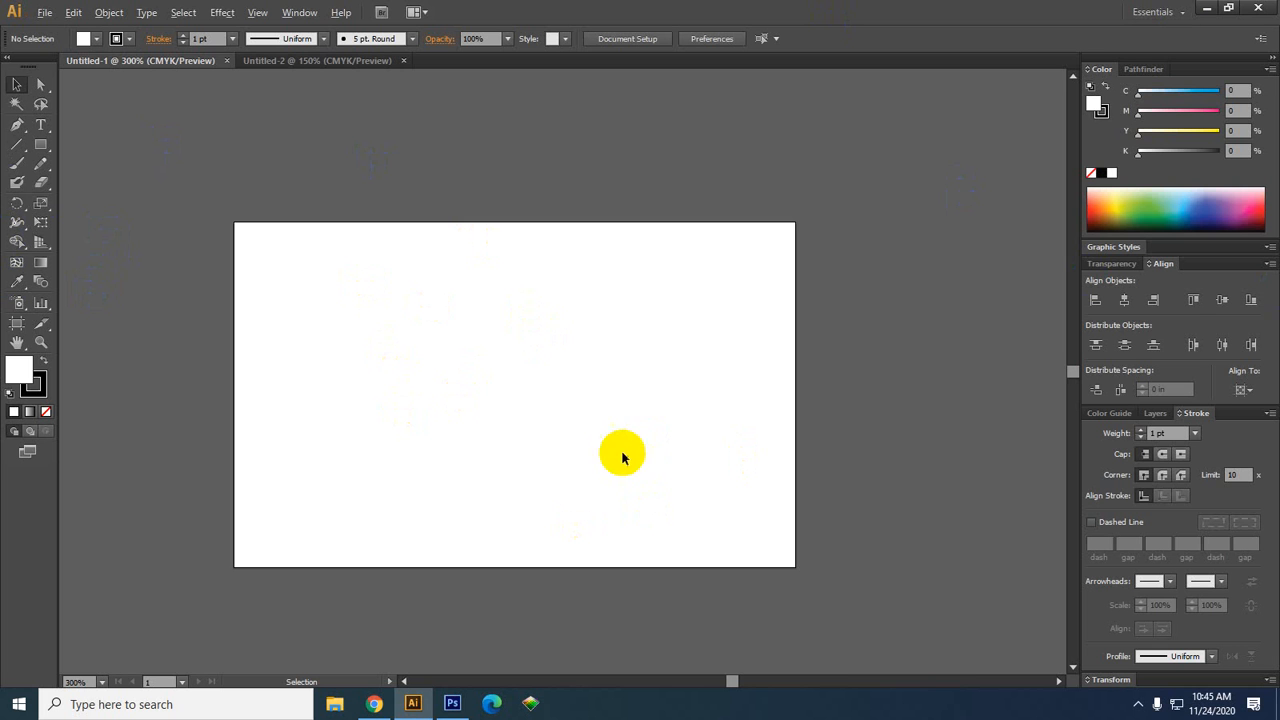
scroll(600, 451, "down", 2)
left_click_drag(723, 512, 565, 388)
scroll(543, 403, "up", 1)
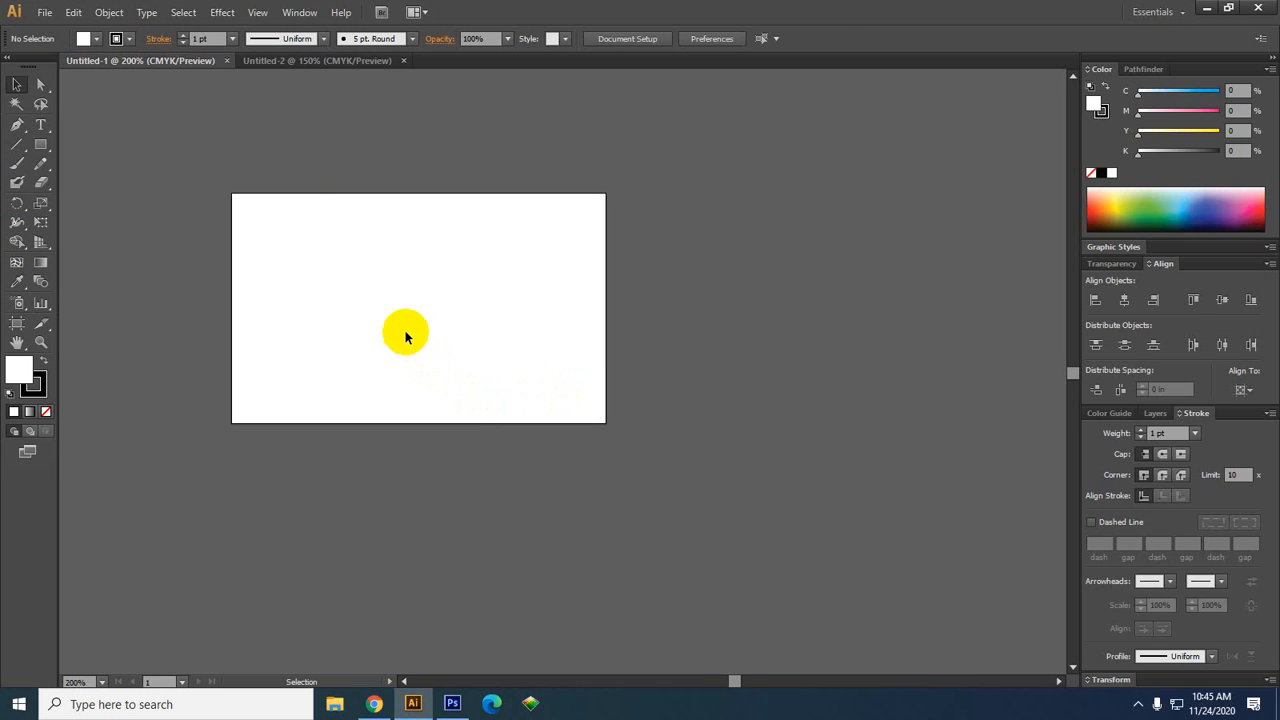
left_click(360, 62)
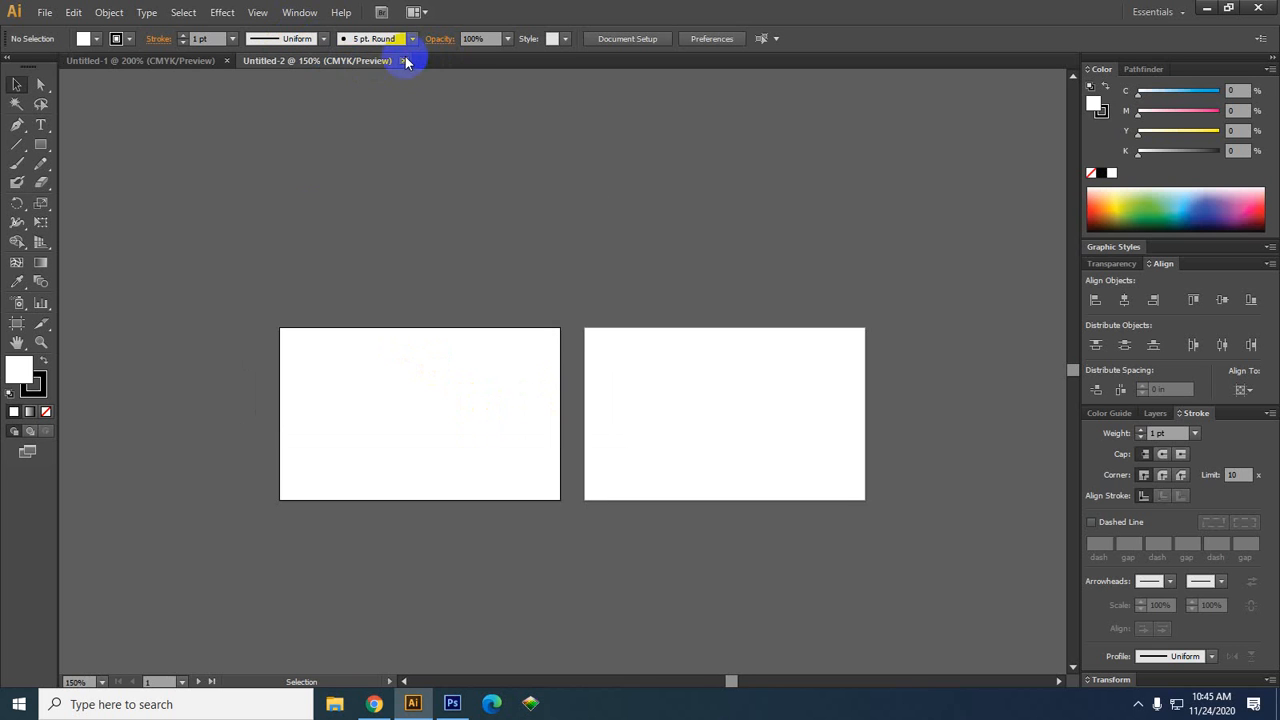
left_click(405, 62)
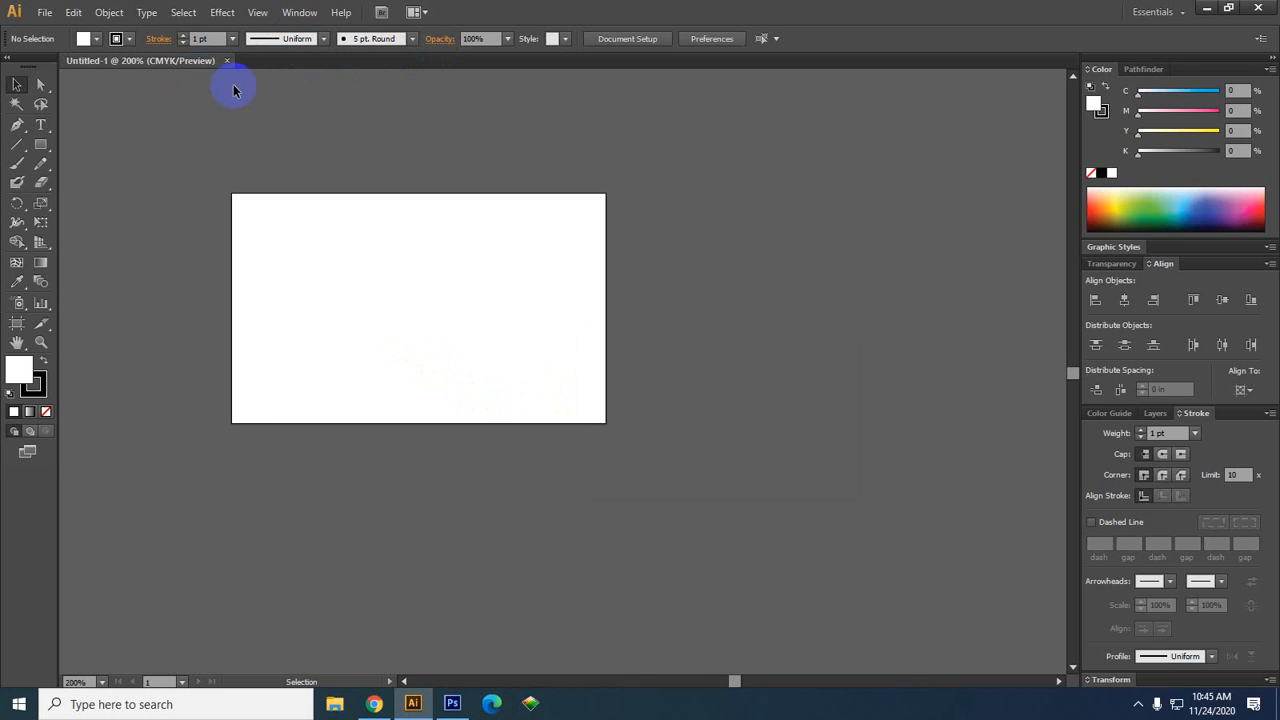
scroll(656, 410, "up", 1)
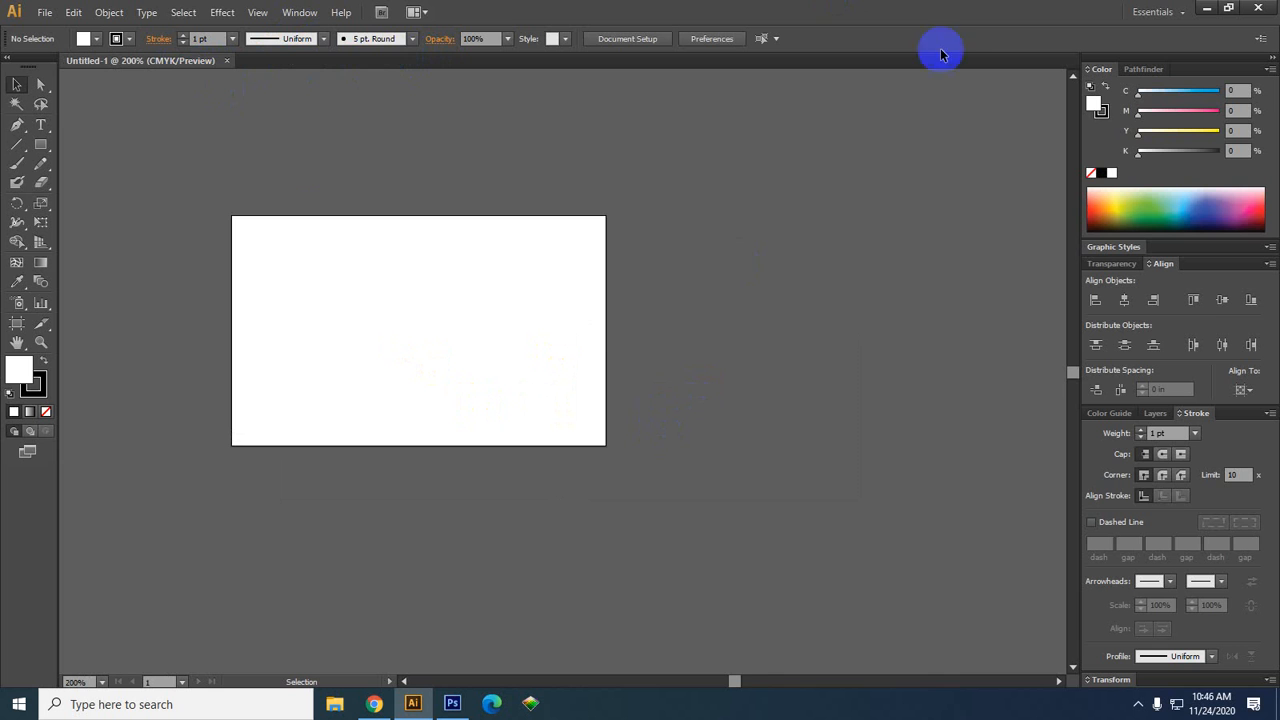
Verify with the Artboard tool that the artboard is 3.25 × 2 in, then pick the Rectangle tool
key("space")
left_click_drag(747, 514, 755, 519)
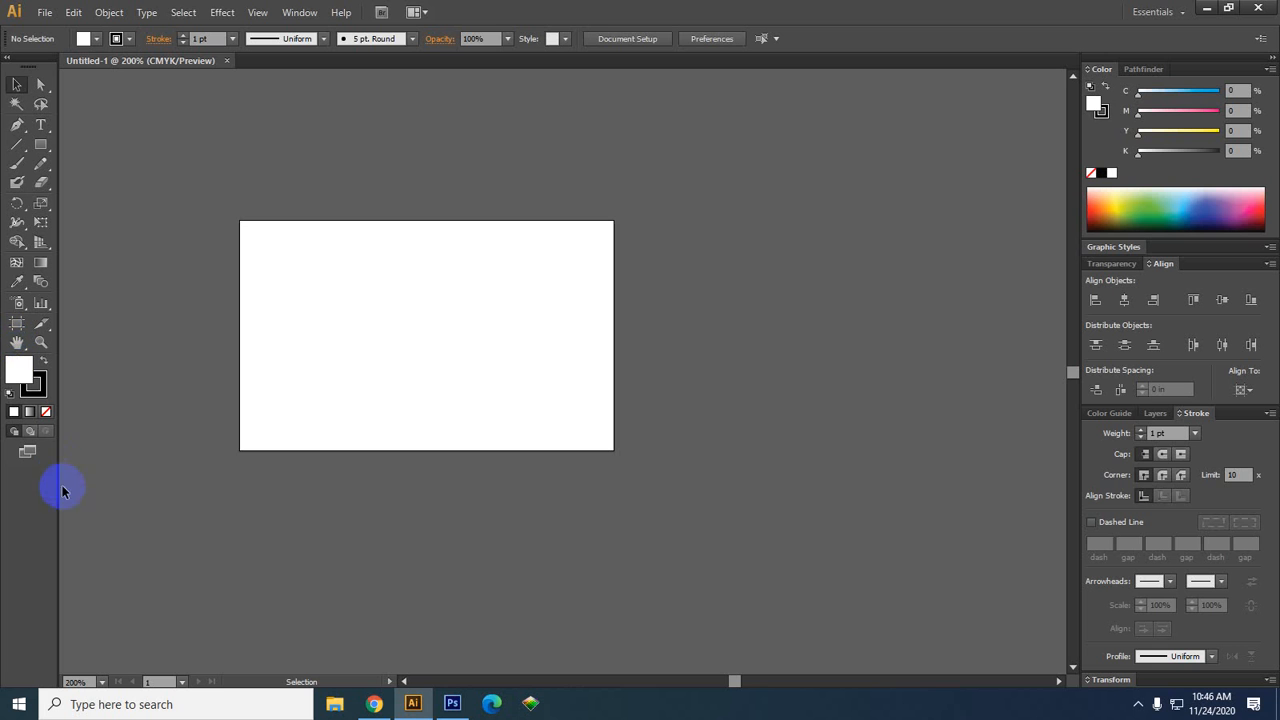
left_click(16, 324)
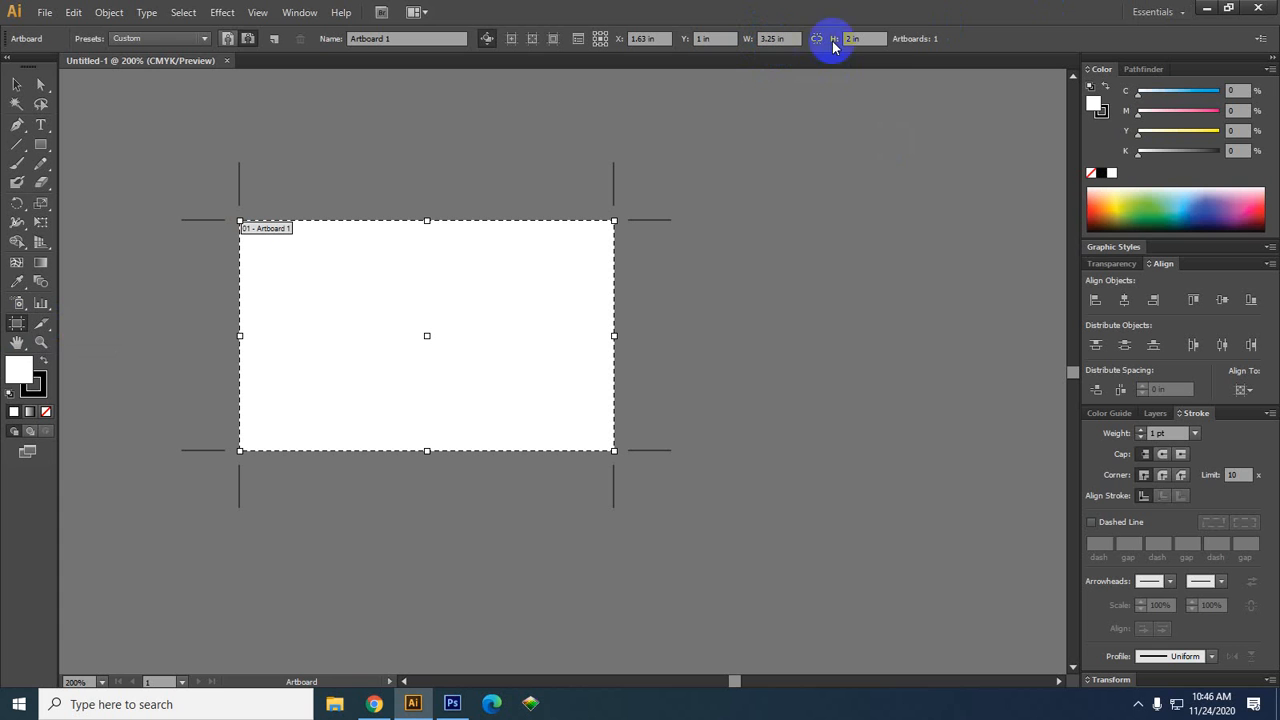
left_click(876, 38)
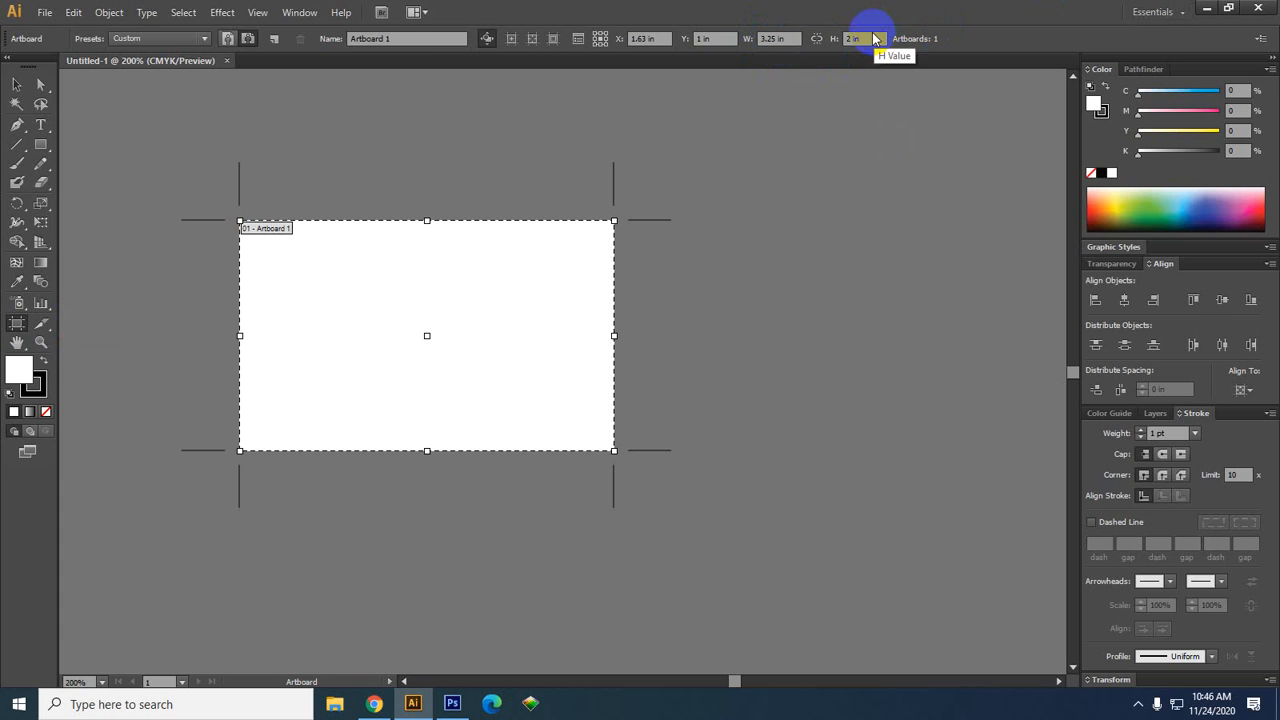
left_click(16, 84)
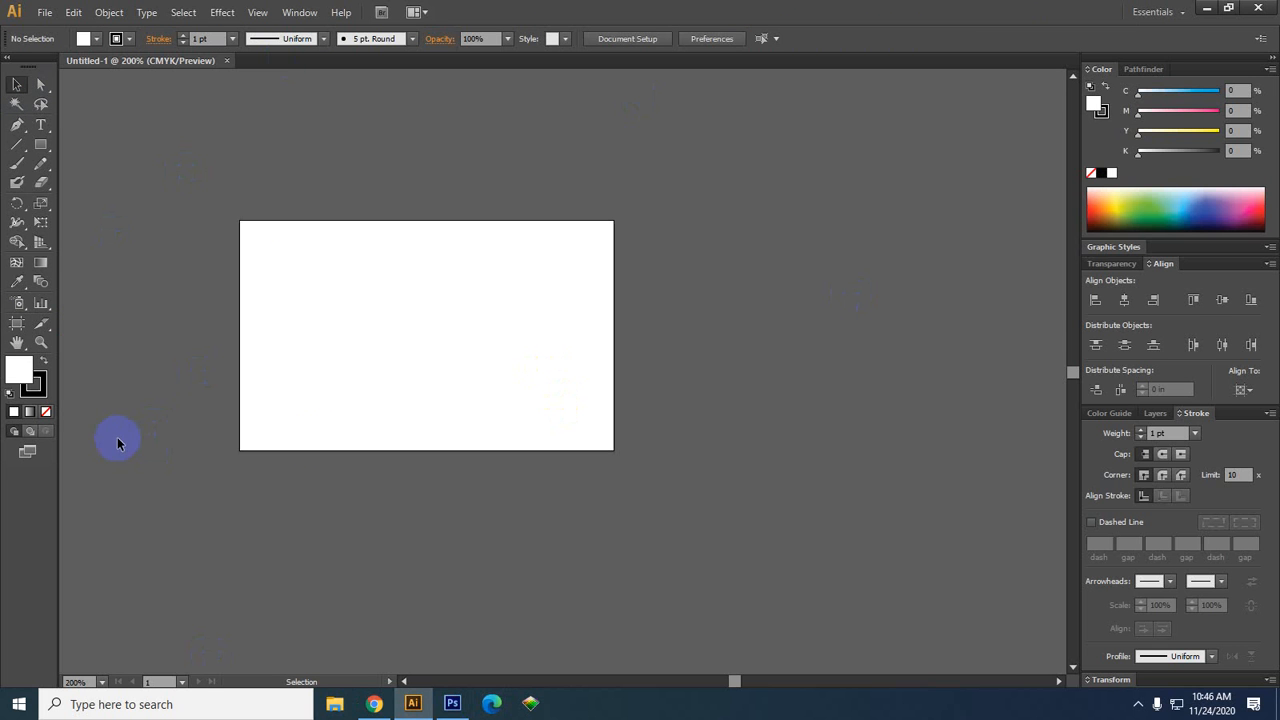
left_click(500, 394)
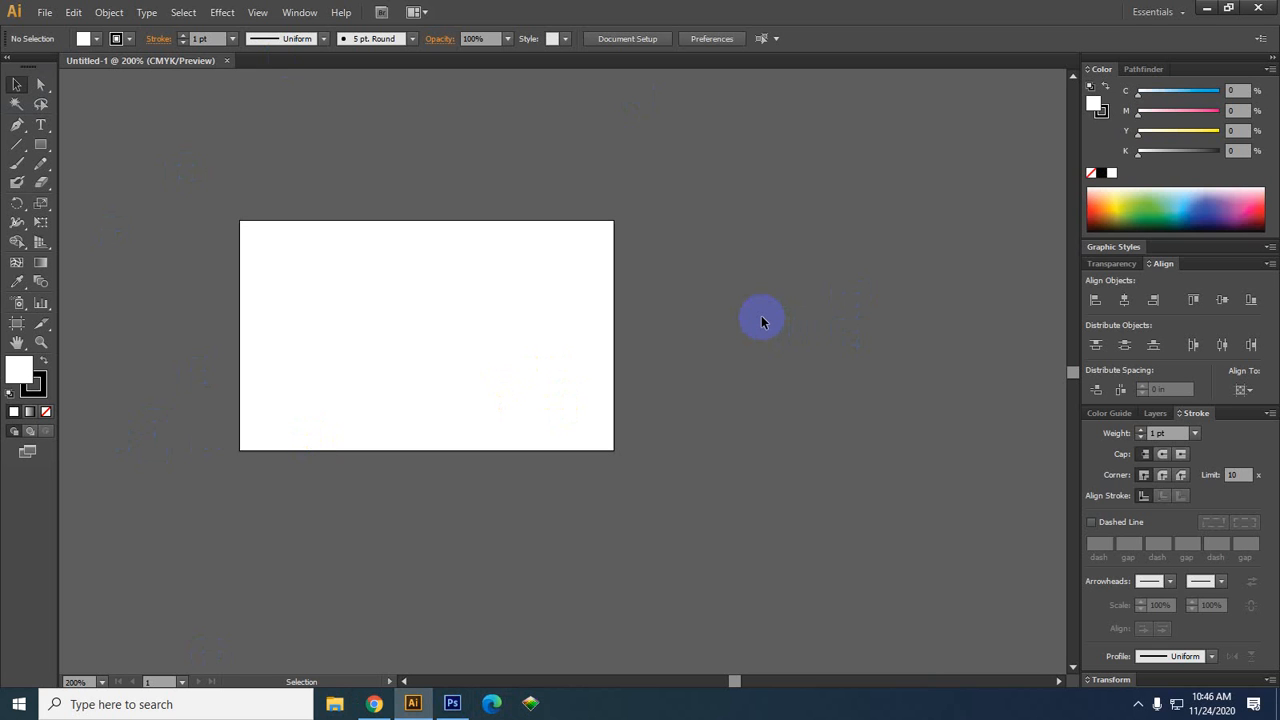
left_click(250, 424)
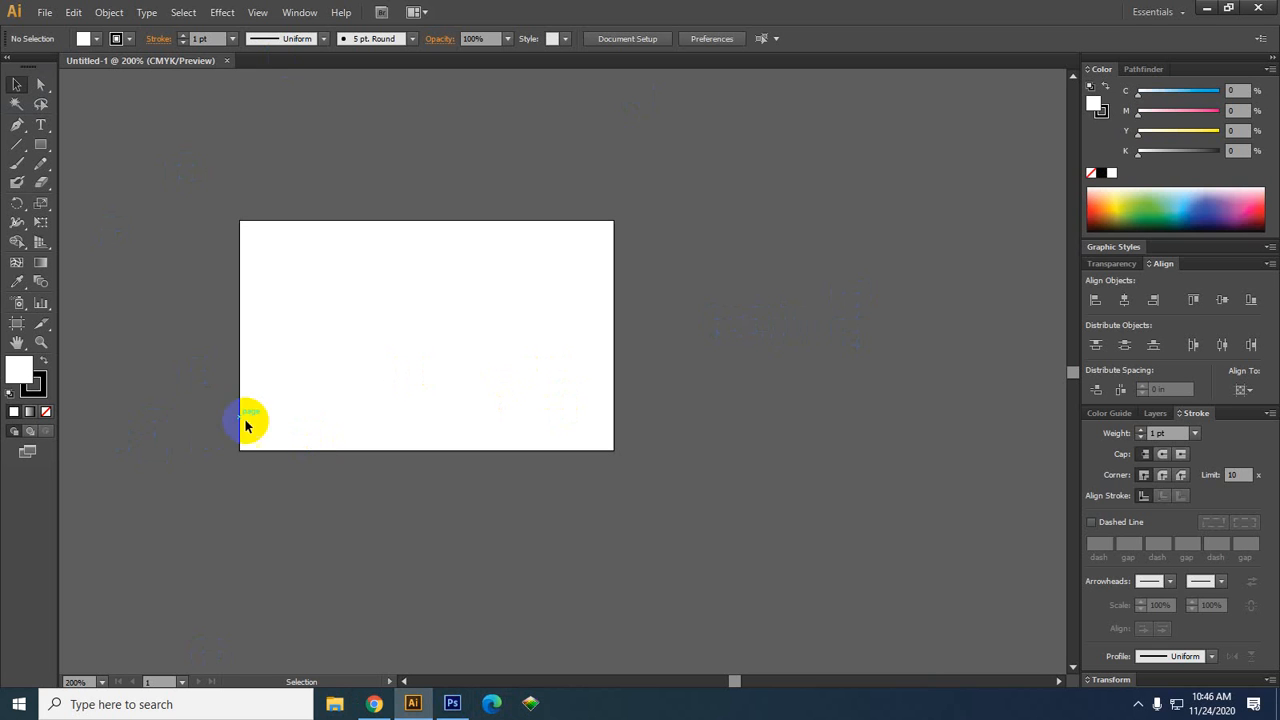
left_click(43, 145)
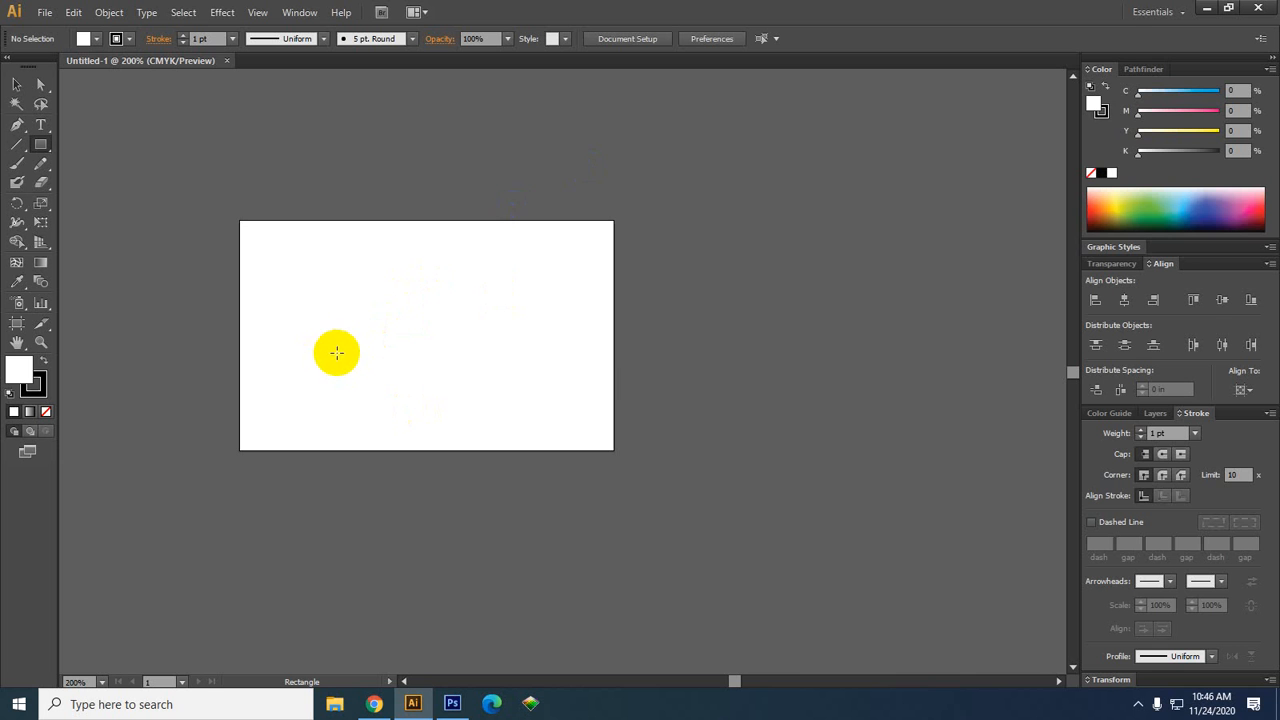
Open the Rectangle size dialog from the artboard, then cancel it without drawing
left_click(336, 351)
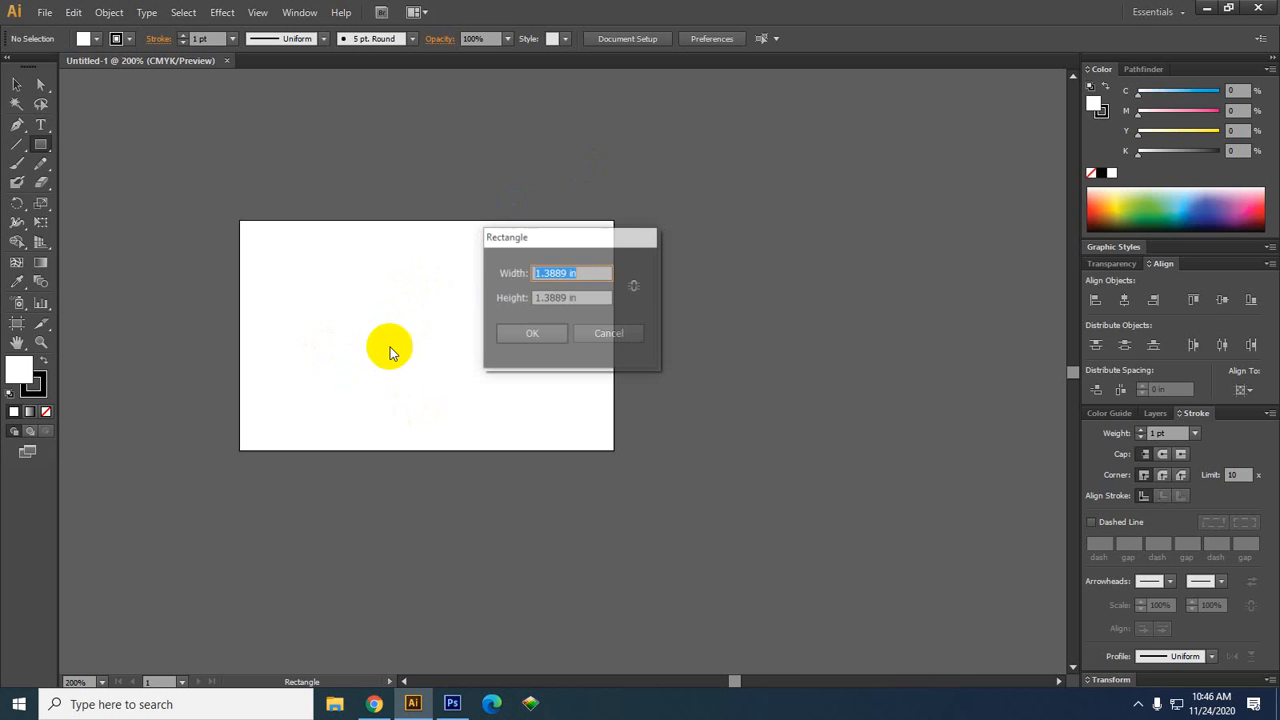
left_click(567, 270)
left_click_drag(567, 270, 500, 271)
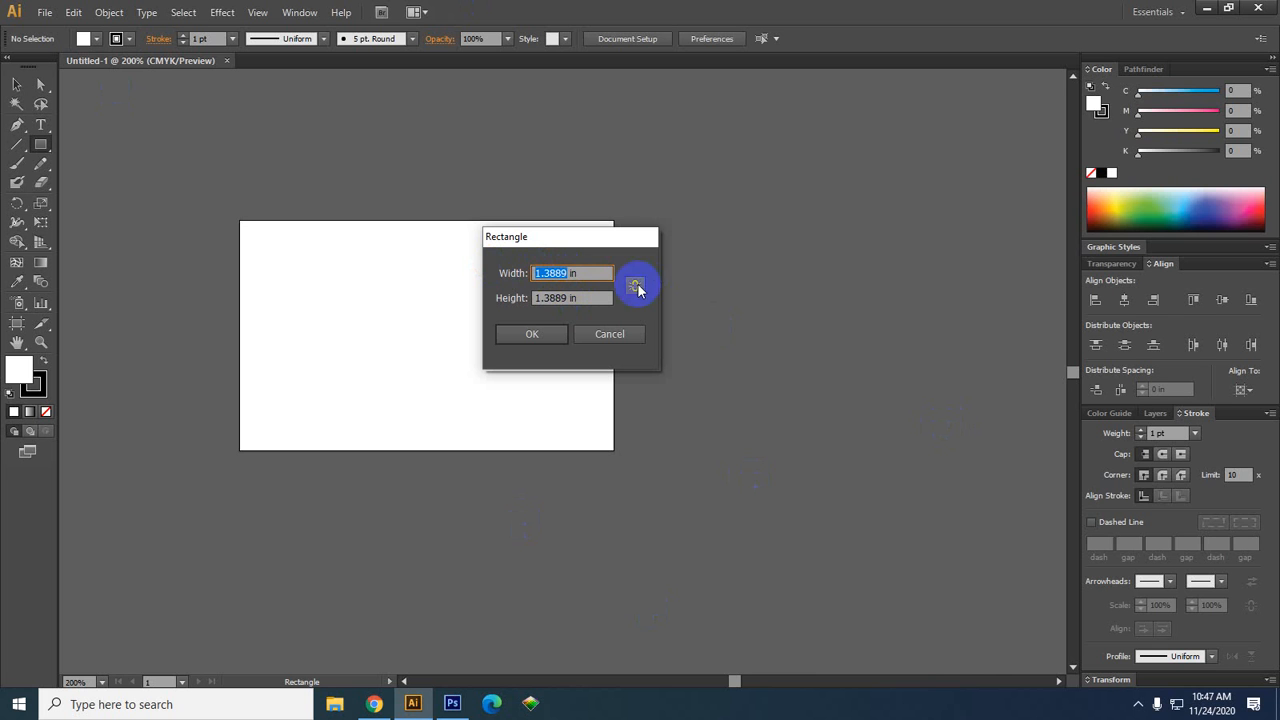
left_click(610, 334)
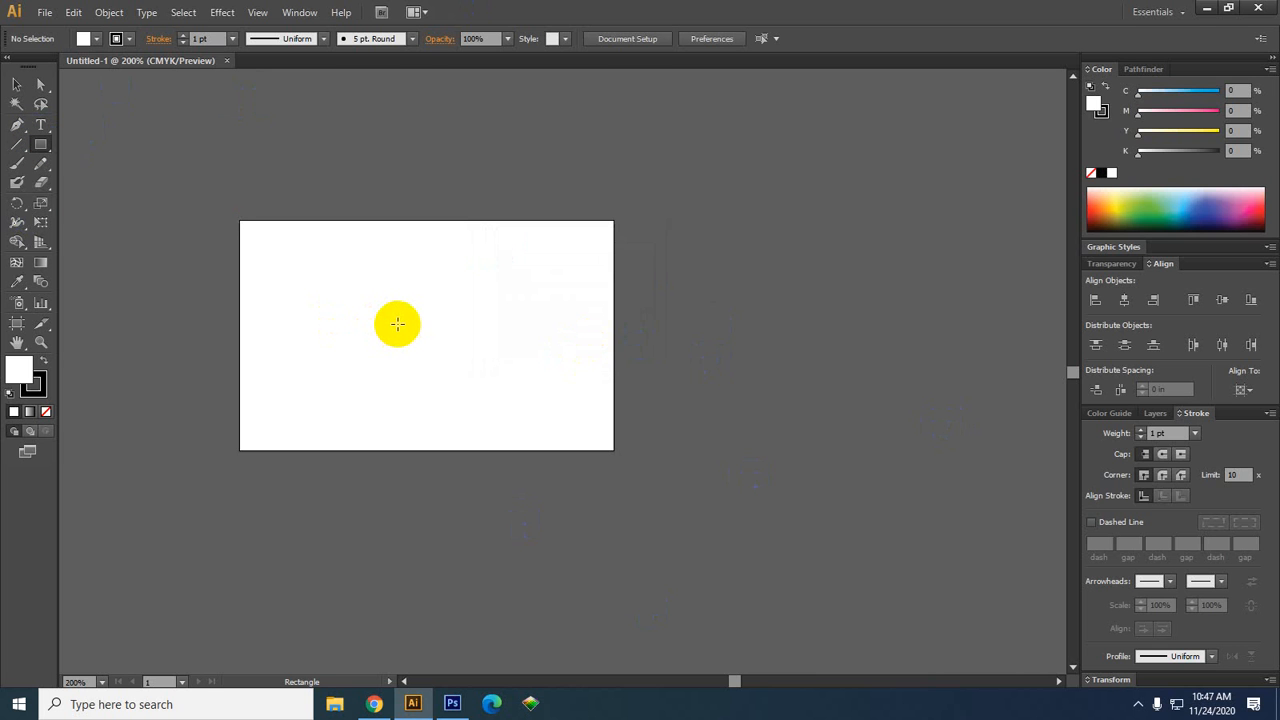
Draw a rectangle with Width 3.25 in and Height 2 in via the Rectangle dialog
left_click(397, 323)
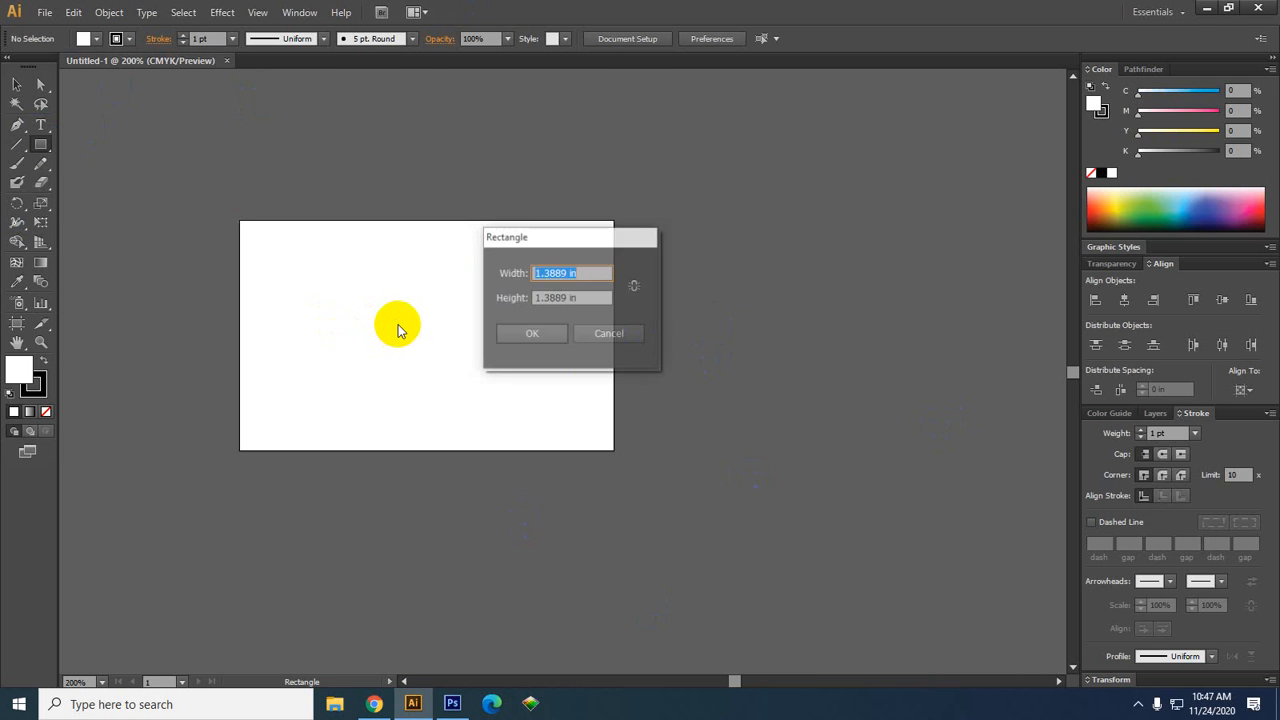
left_click(563, 272)
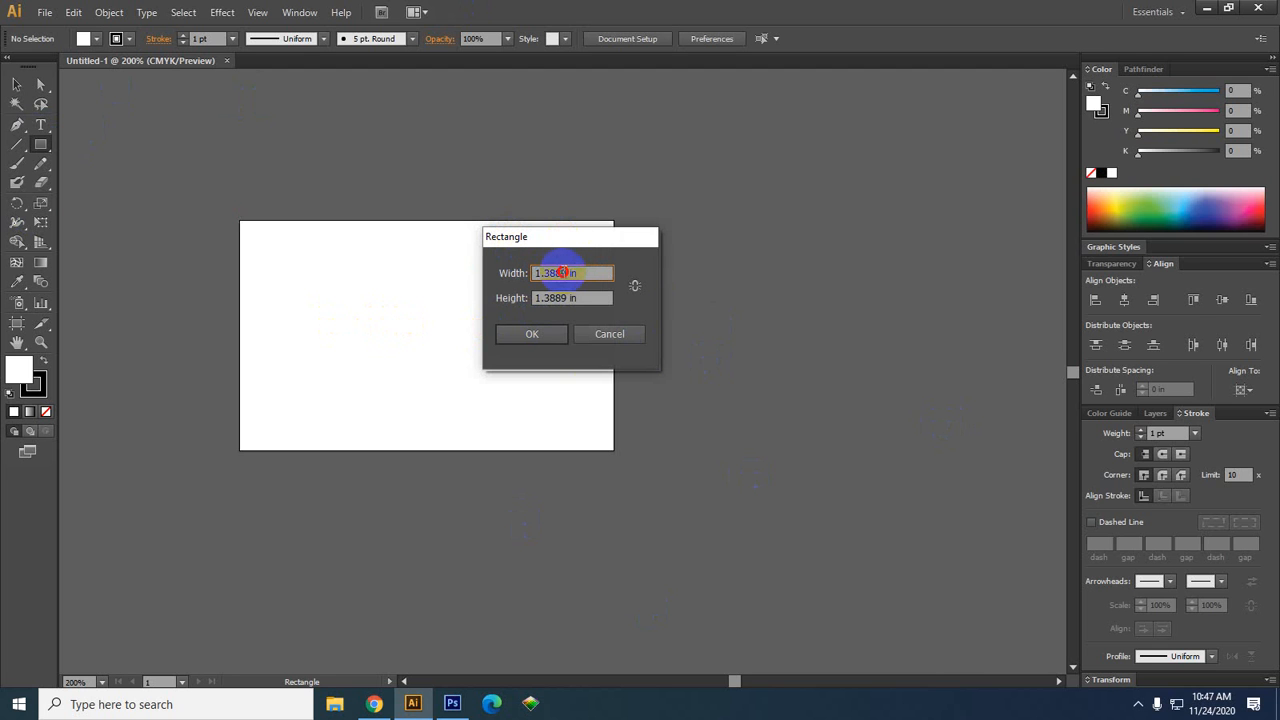
mouse_move(530, 272)
left_mouse_down()
mouse_move(575, 272)
mouse_move(543, 264)
mouse_move(518, 292)
left_mouse_up()
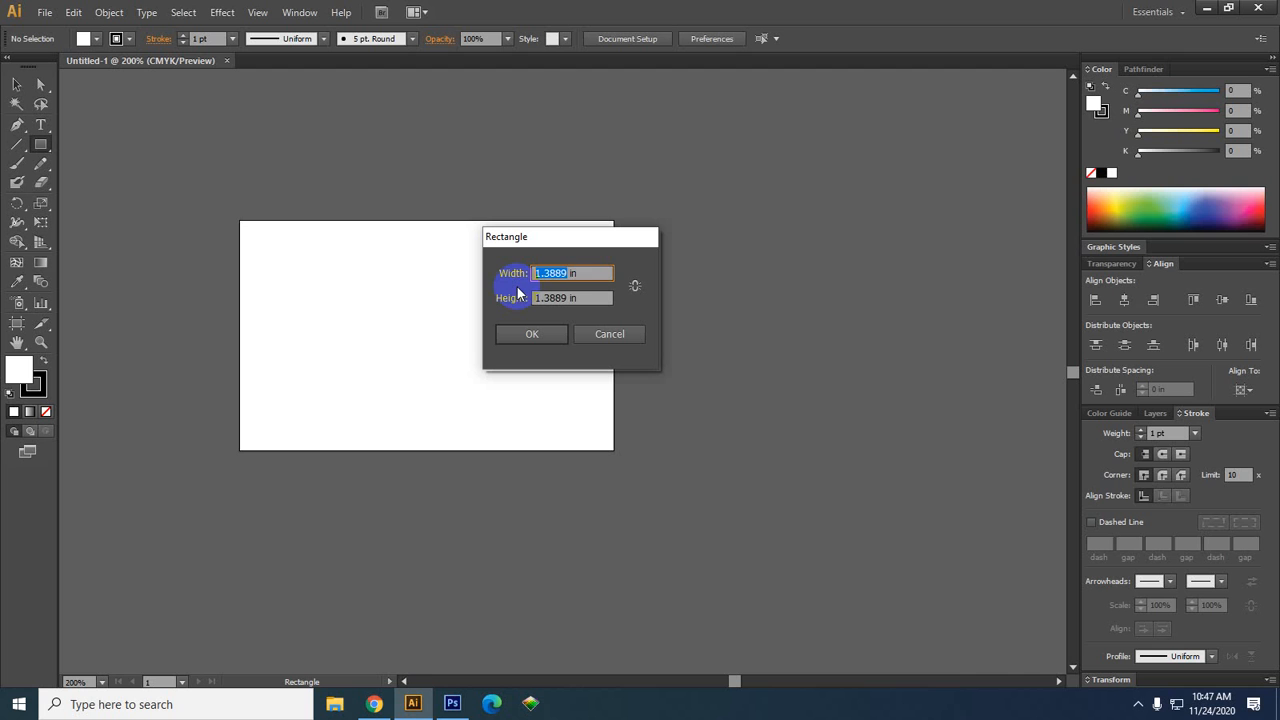
type("3.25")
left_click_drag(566, 297, 485, 308)
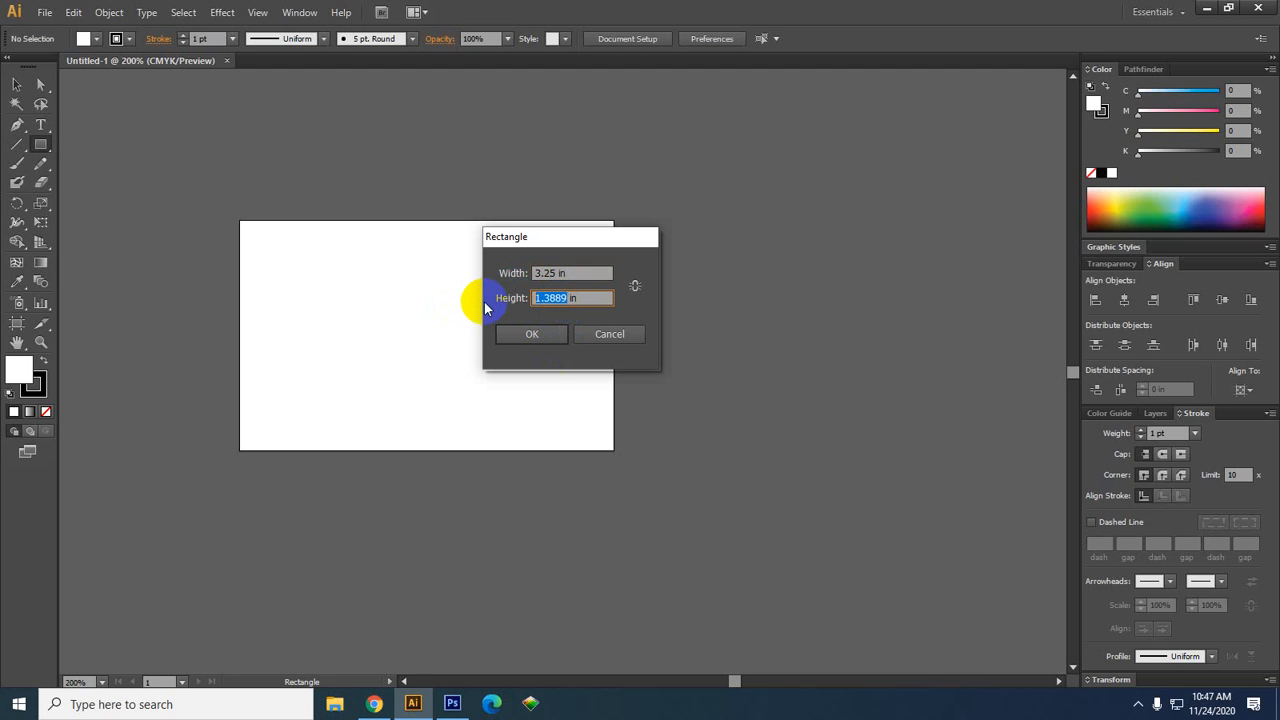
type("2")
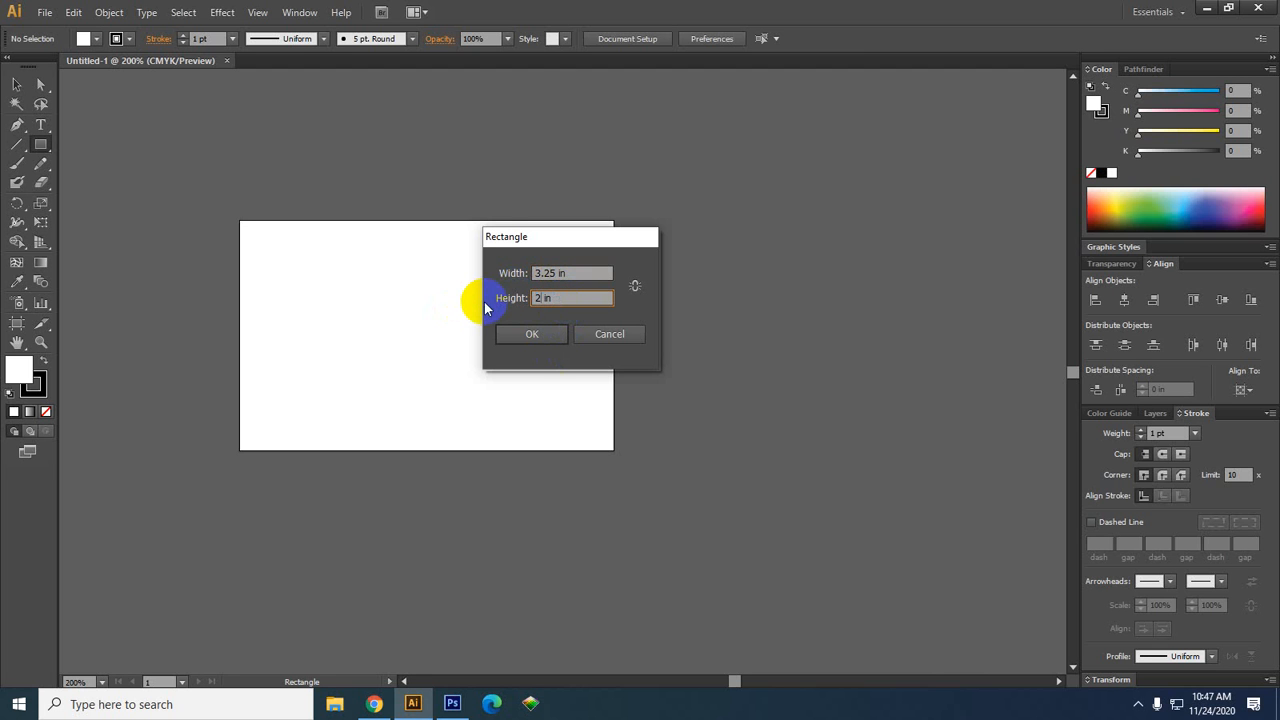
left_click(536, 340)
left_click(16, 84)
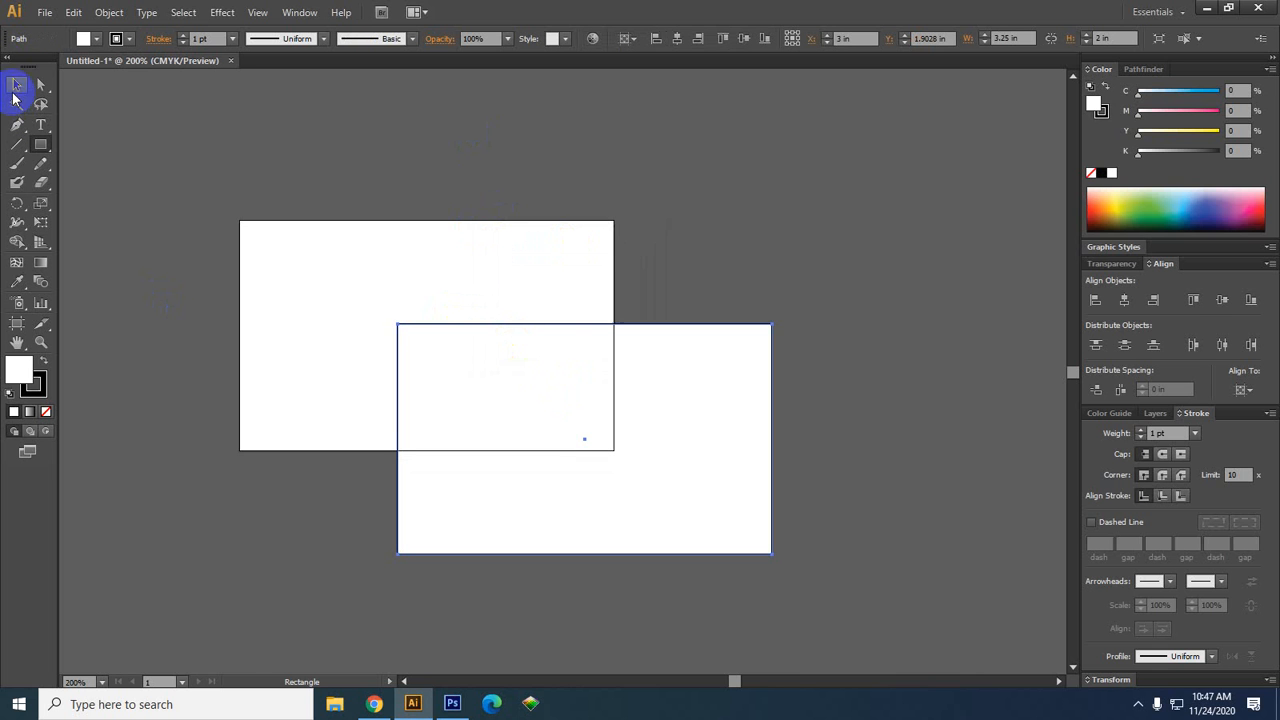
left_click(1125, 302)
left_click(1223, 300)
left_click(800, 342)
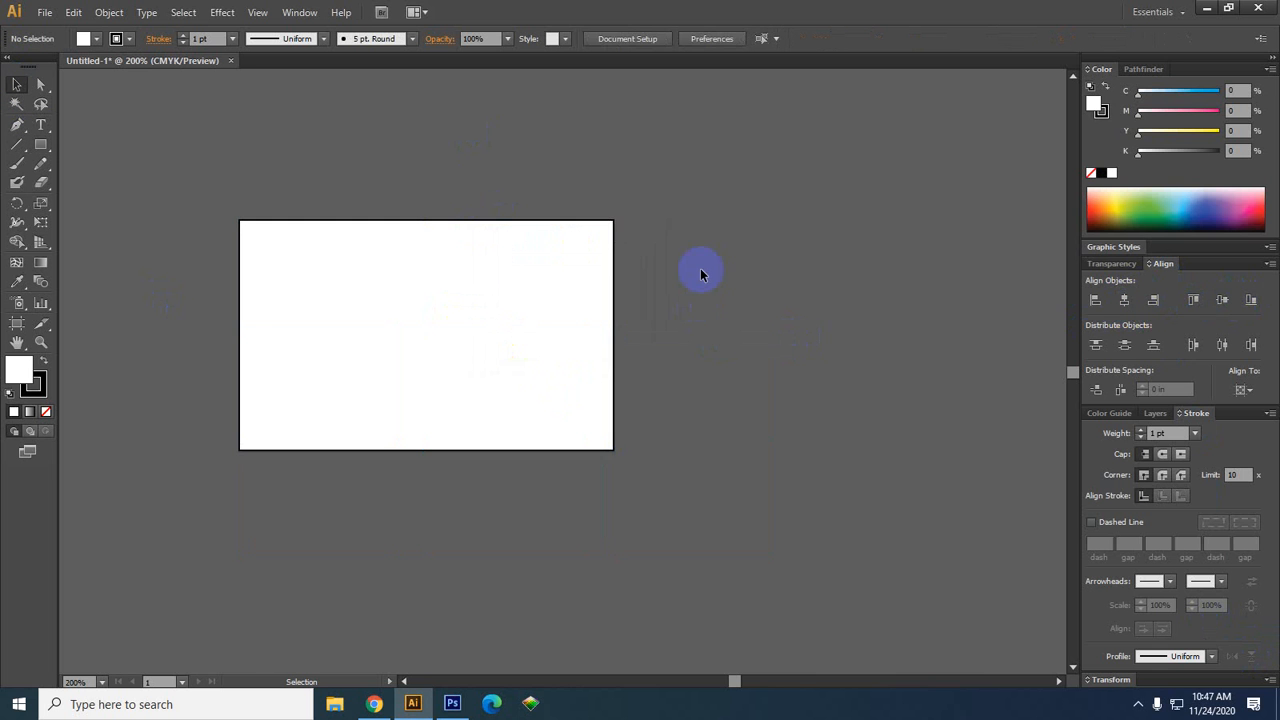
key("ctrl+z")
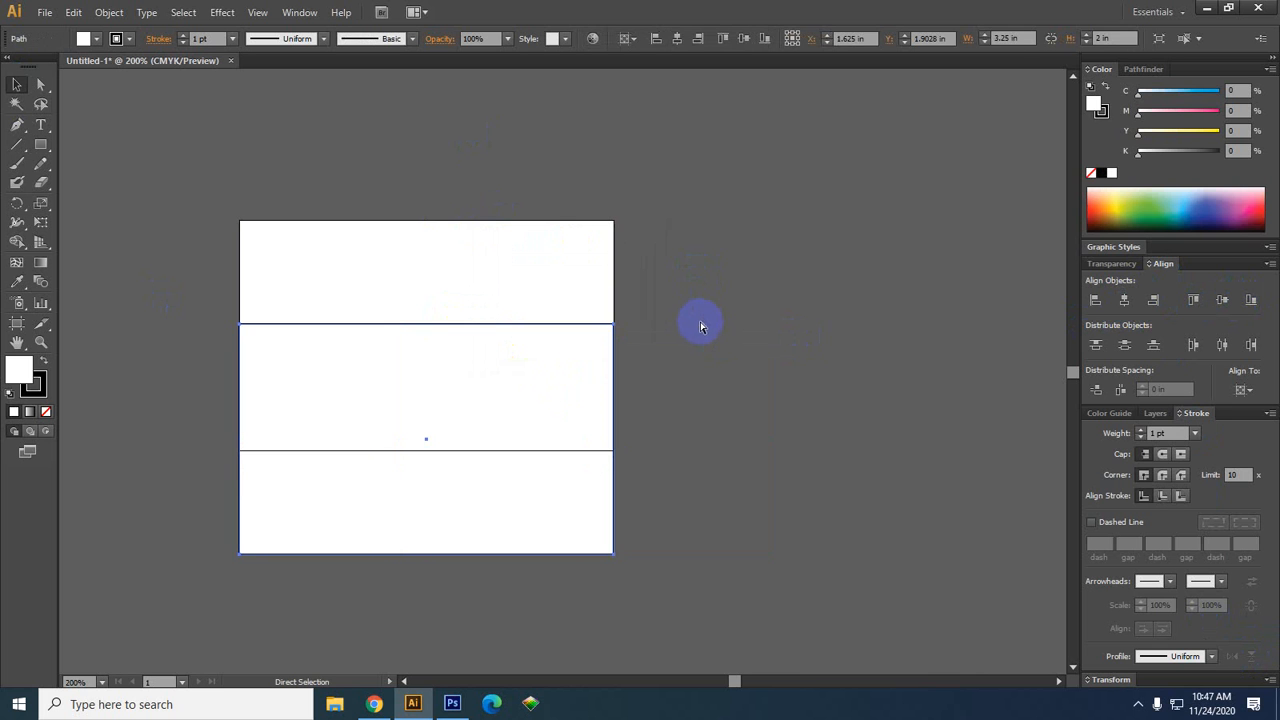
key("ctrl+z")
left_click(732, 213)
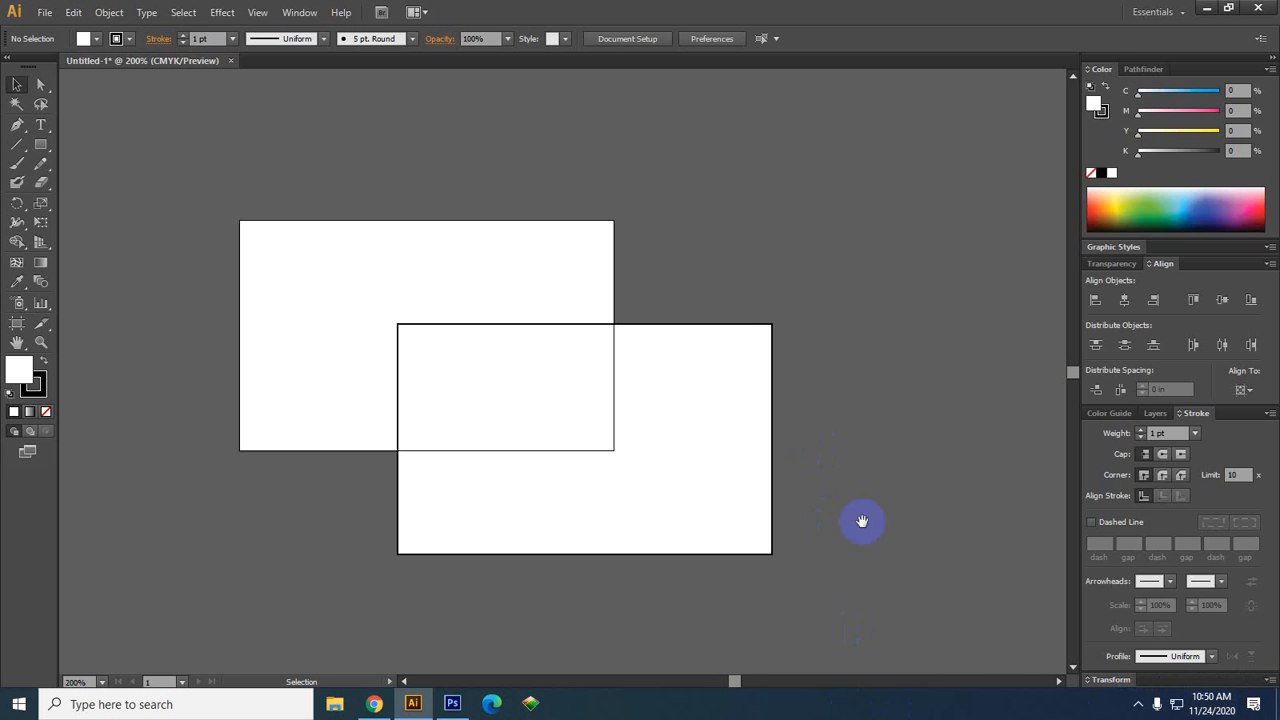
mouse_move(878, 555)
left_mouse_down()
mouse_move(862, 457)
mouse_move(889, 537)
left_mouse_up()
left_click(724, 478)
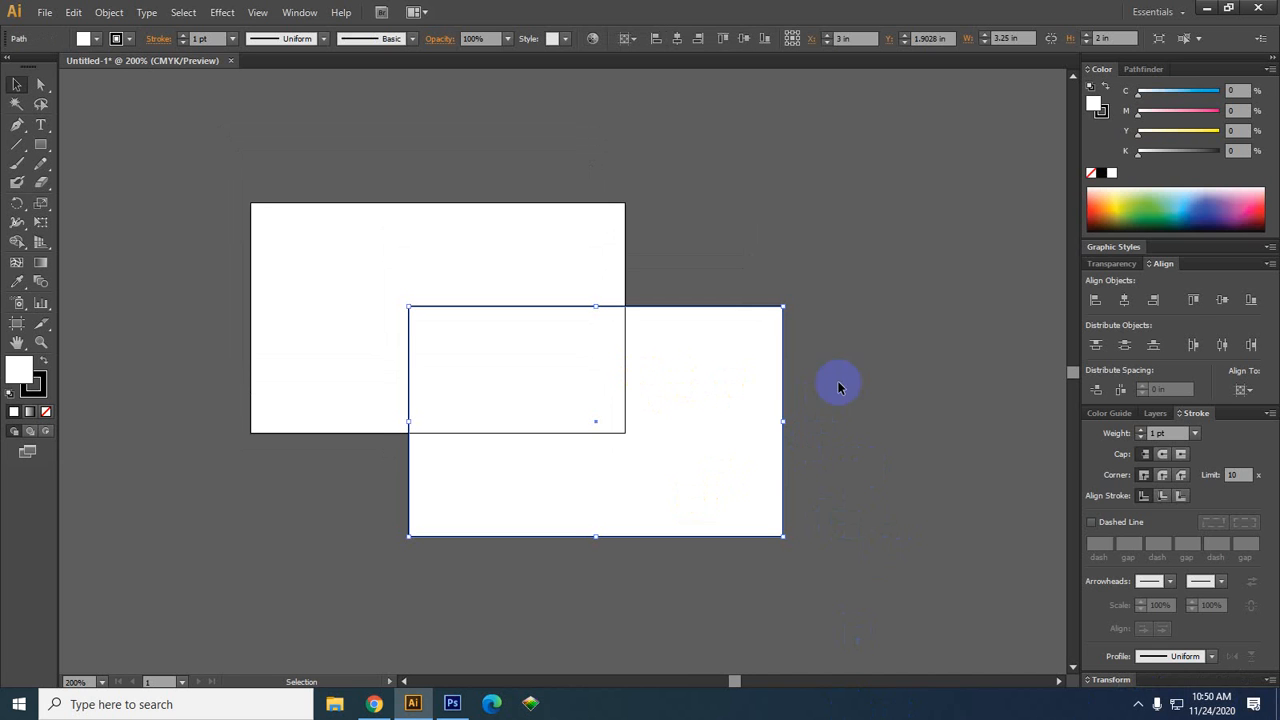
left_click(822, 260)
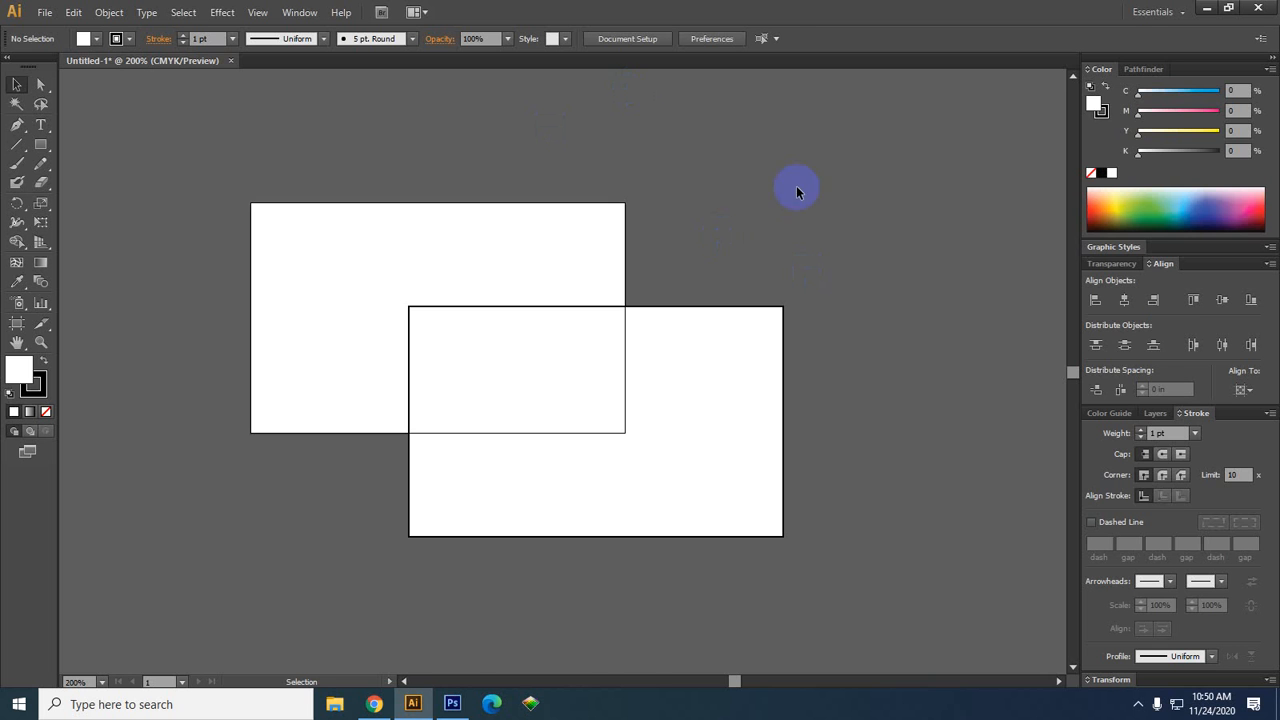
left_click(726, 423)
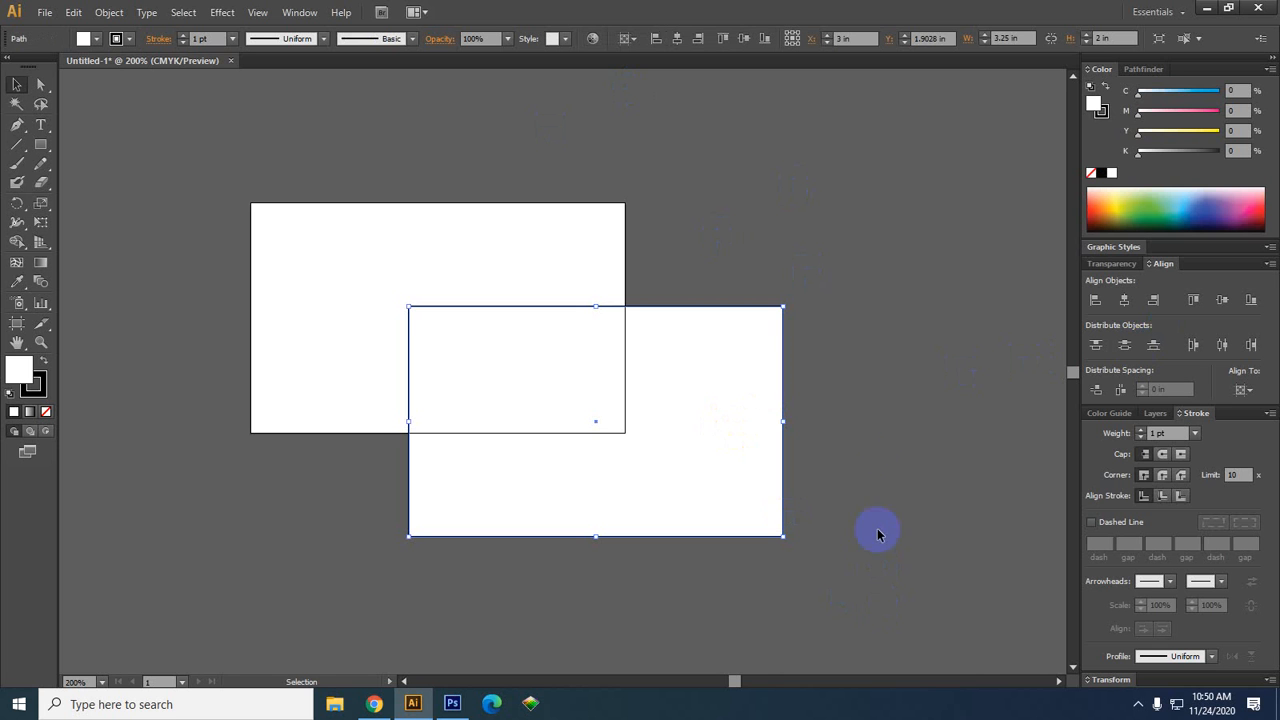
left_click(958, 520)
left_click_drag(954, 535, 887, 472)
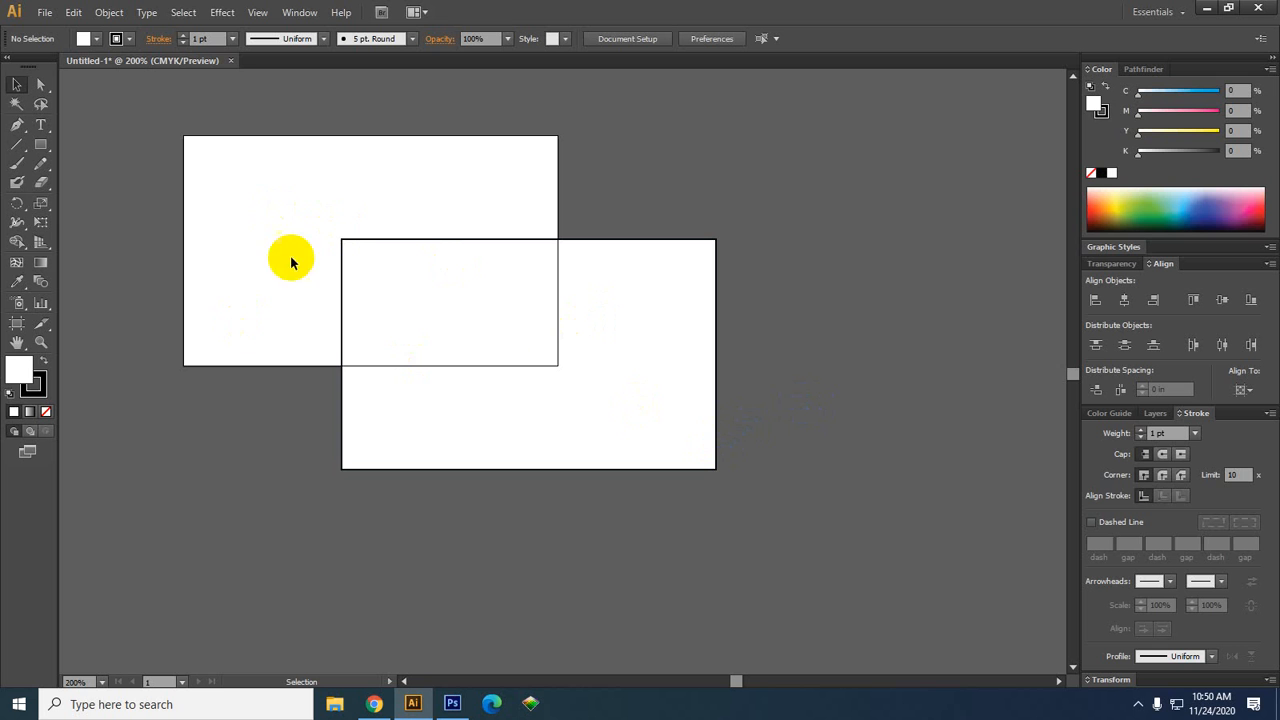
left_click_drag(449, 280, 291, 177)
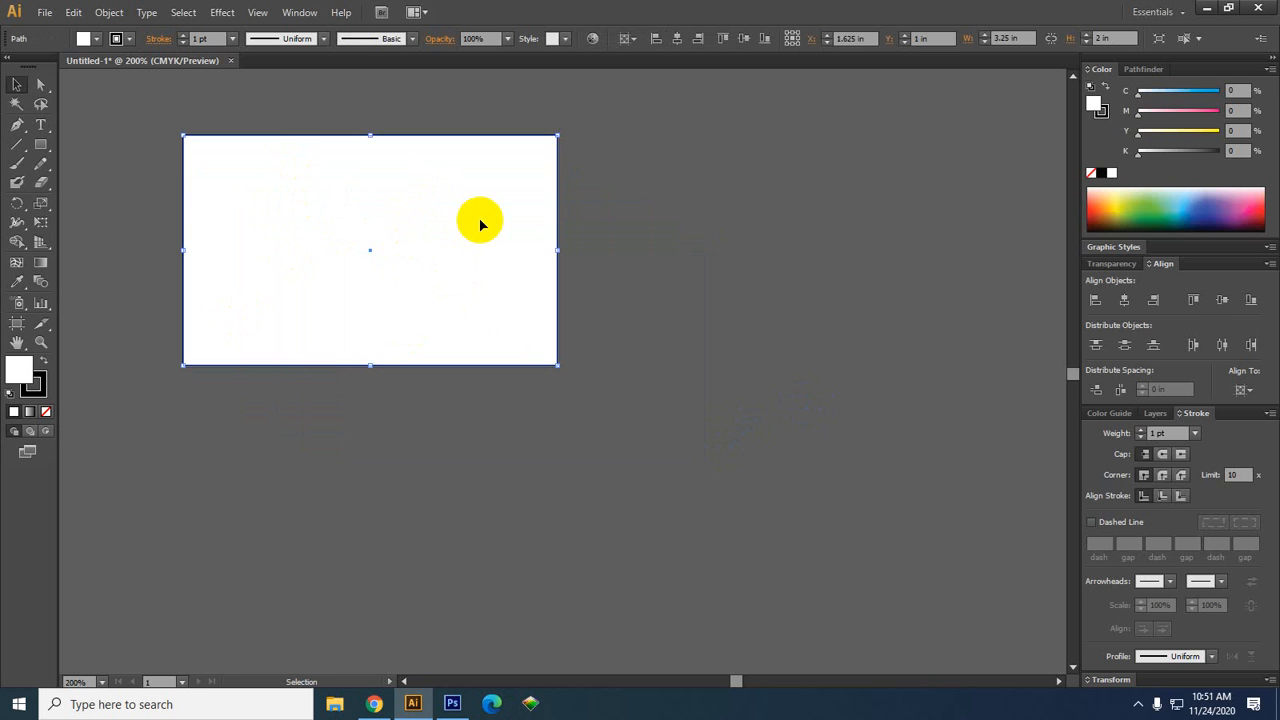
key("ctrl+z")
left_click(849, 392)
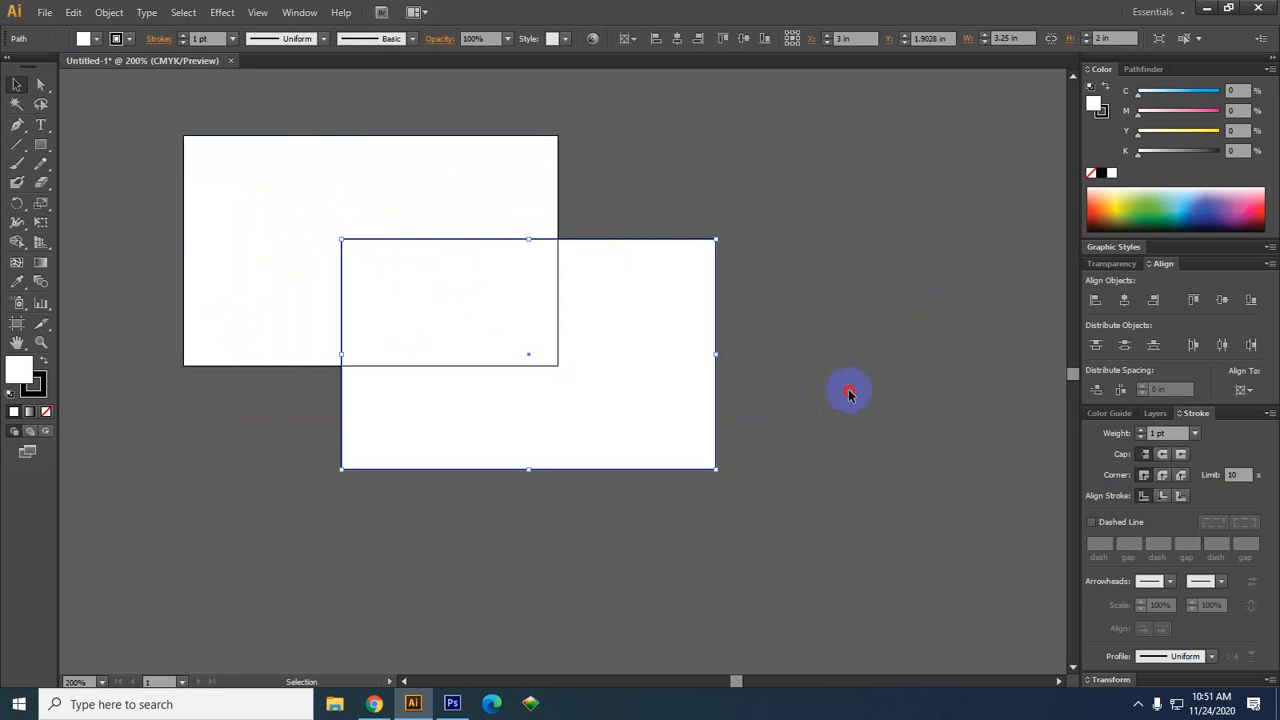
left_click_drag(946, 505, 871, 486)
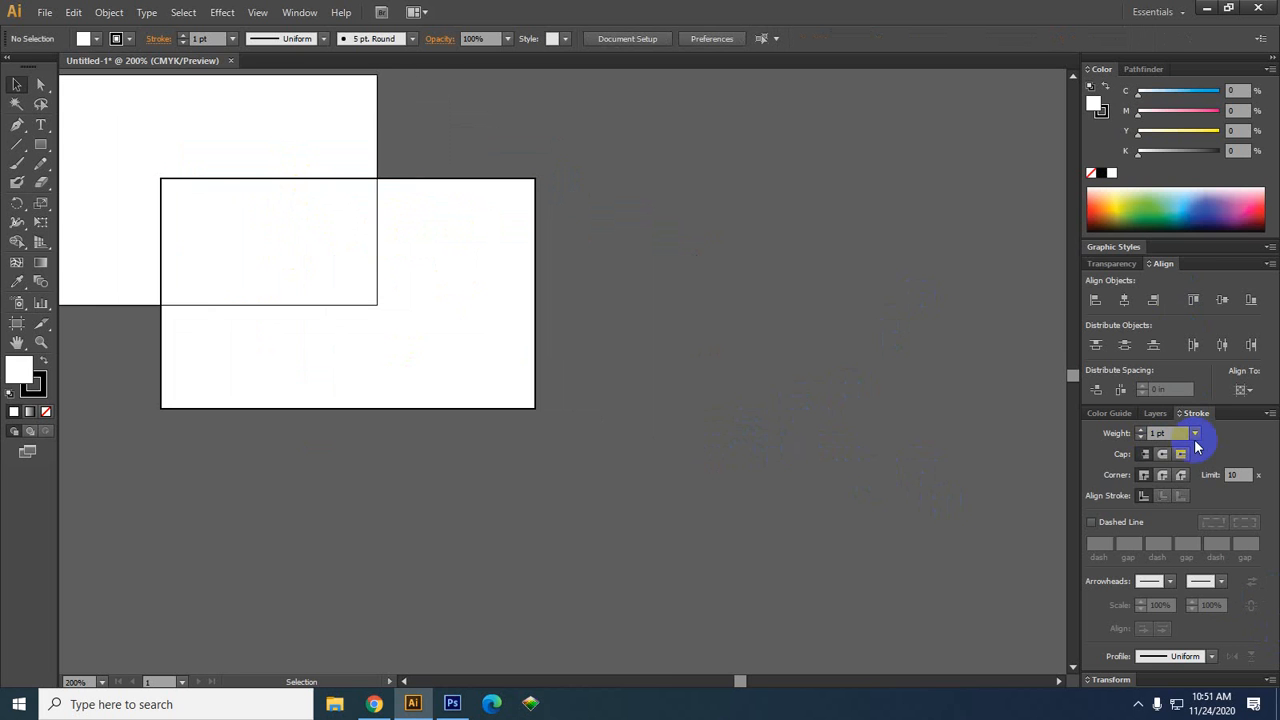
Drag the Align tab out of the dock into its own floating panel
left_click(303, 11)
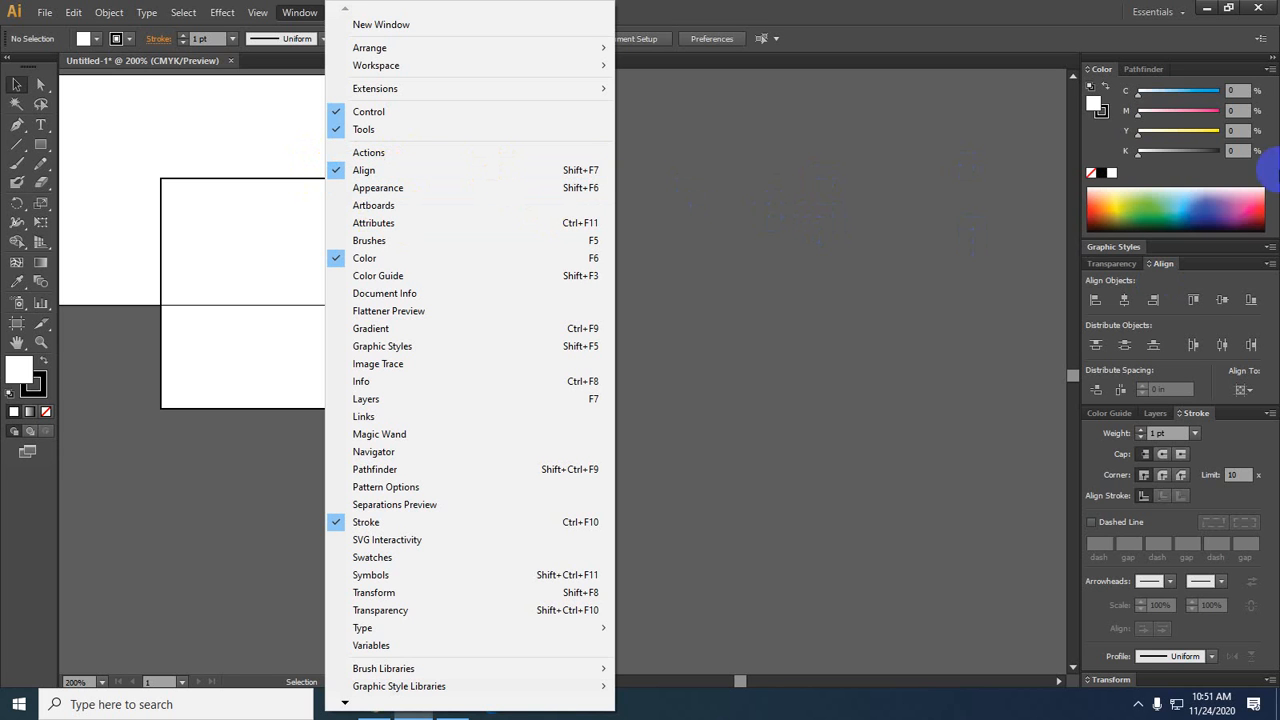
left_click(887, 277)
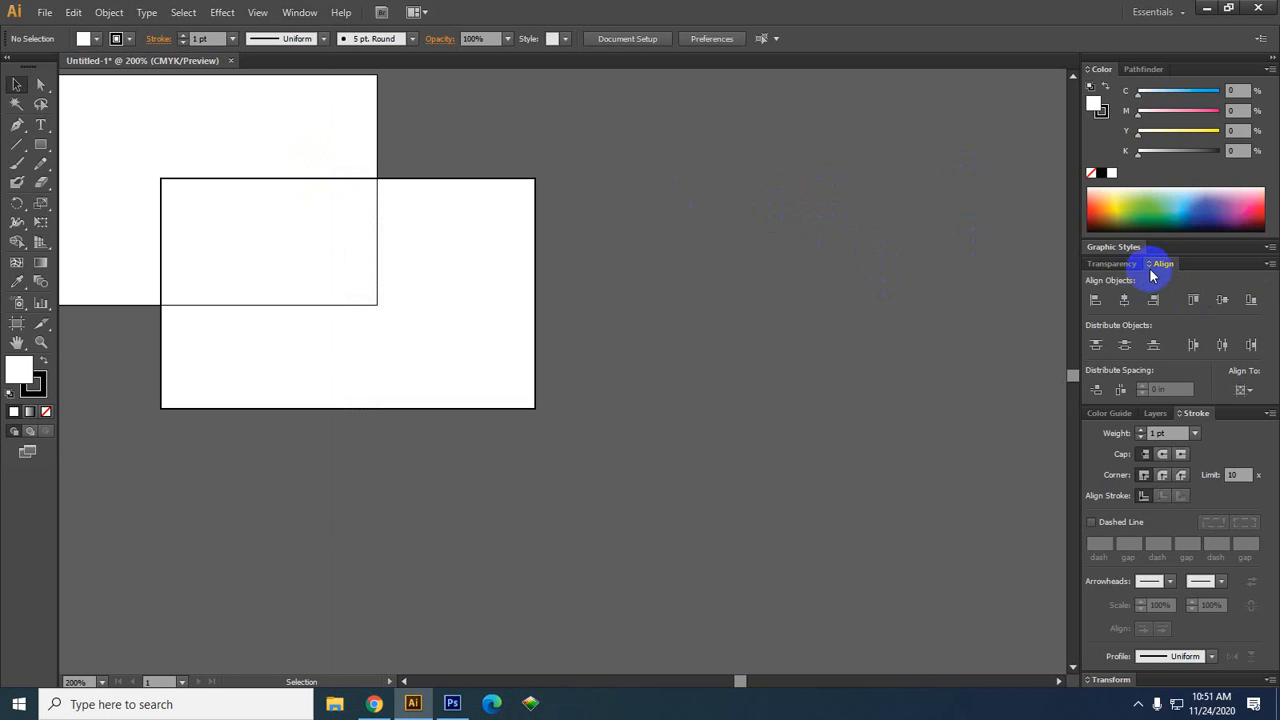
left_click_drag(1150, 268, 821, 200)
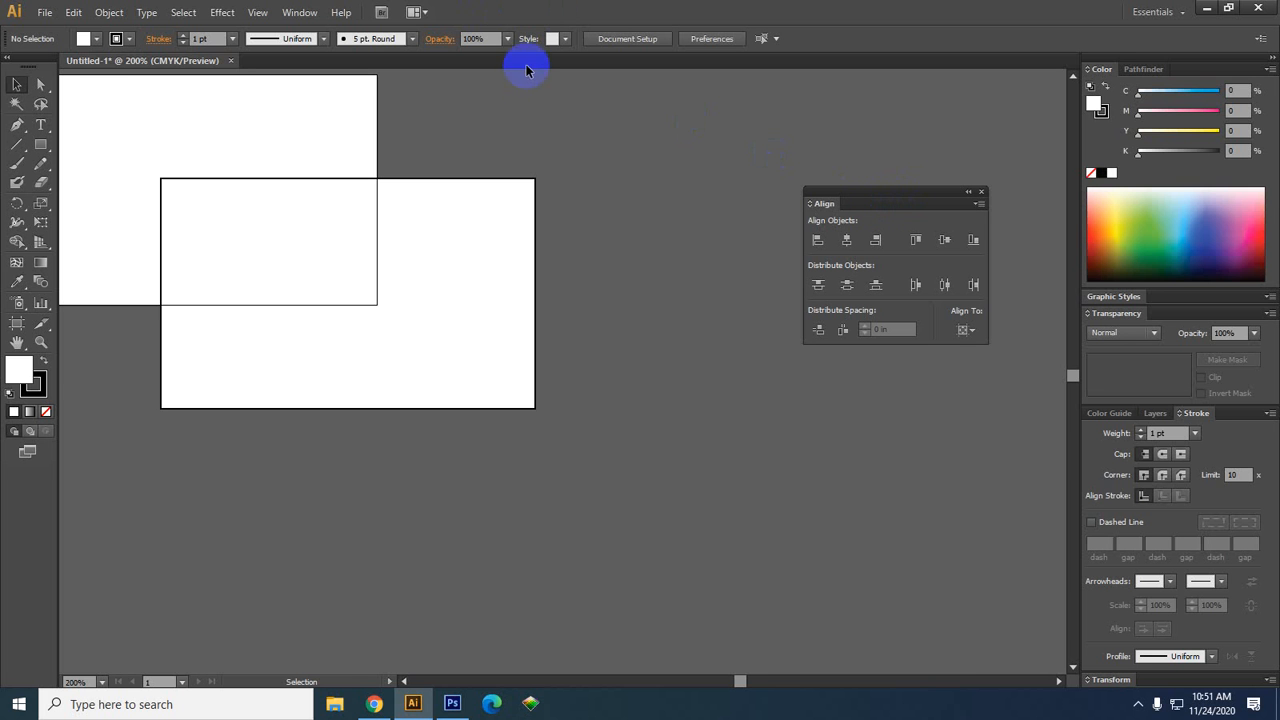
Close and reopen the Align panel from the Window menu, nudging the rectangle slightly up-left
left_click(290, 12)
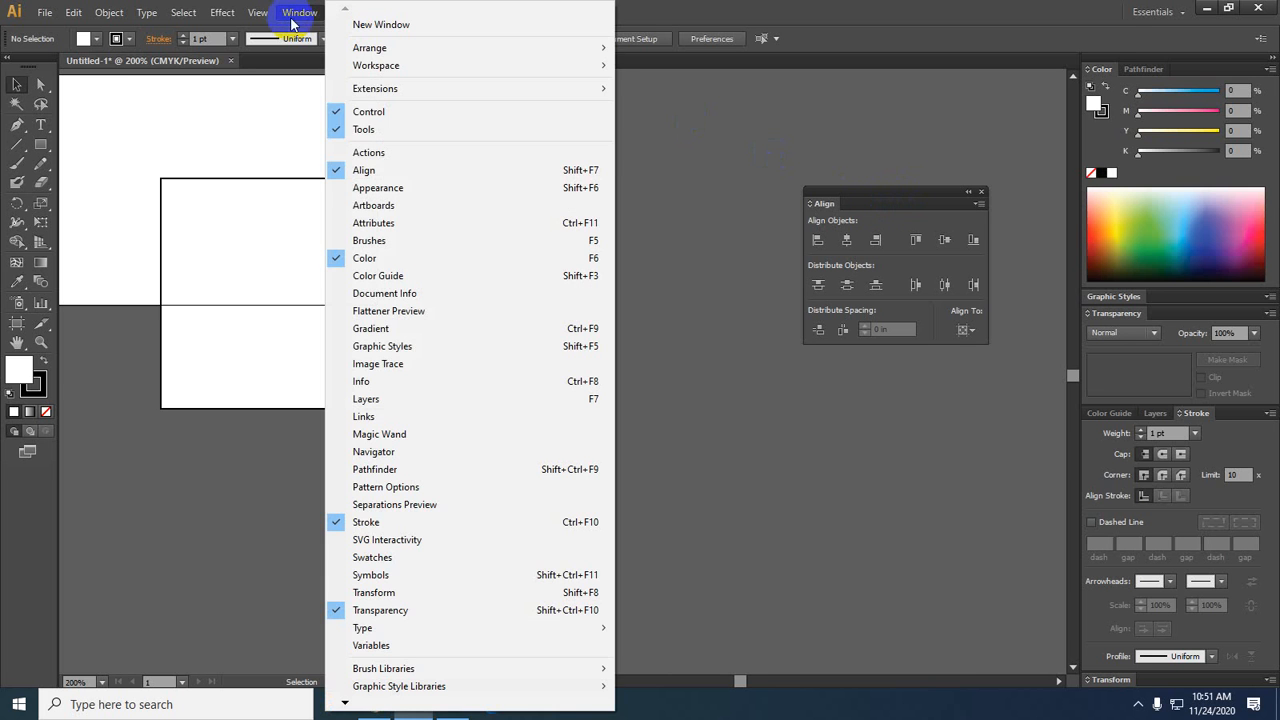
left_click(346, 170)
left_click_drag(529, 286, 523, 279)
left_click(305, 9)
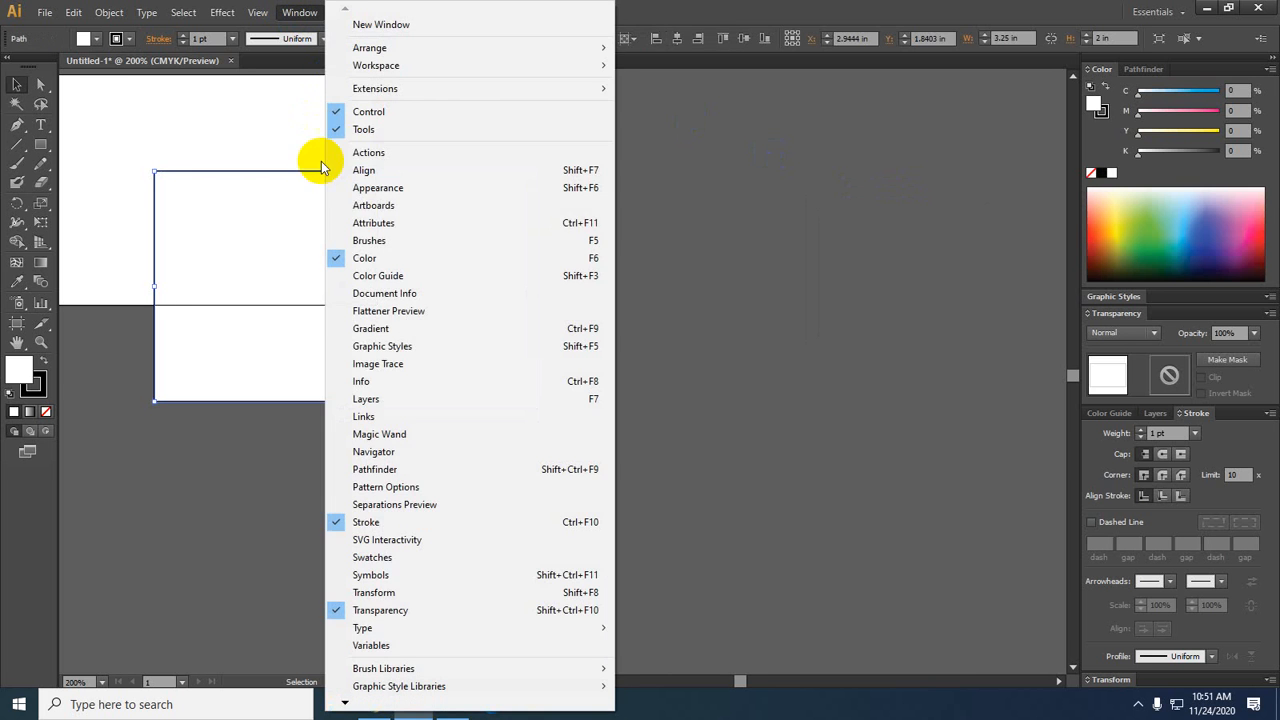
left_click(350, 172)
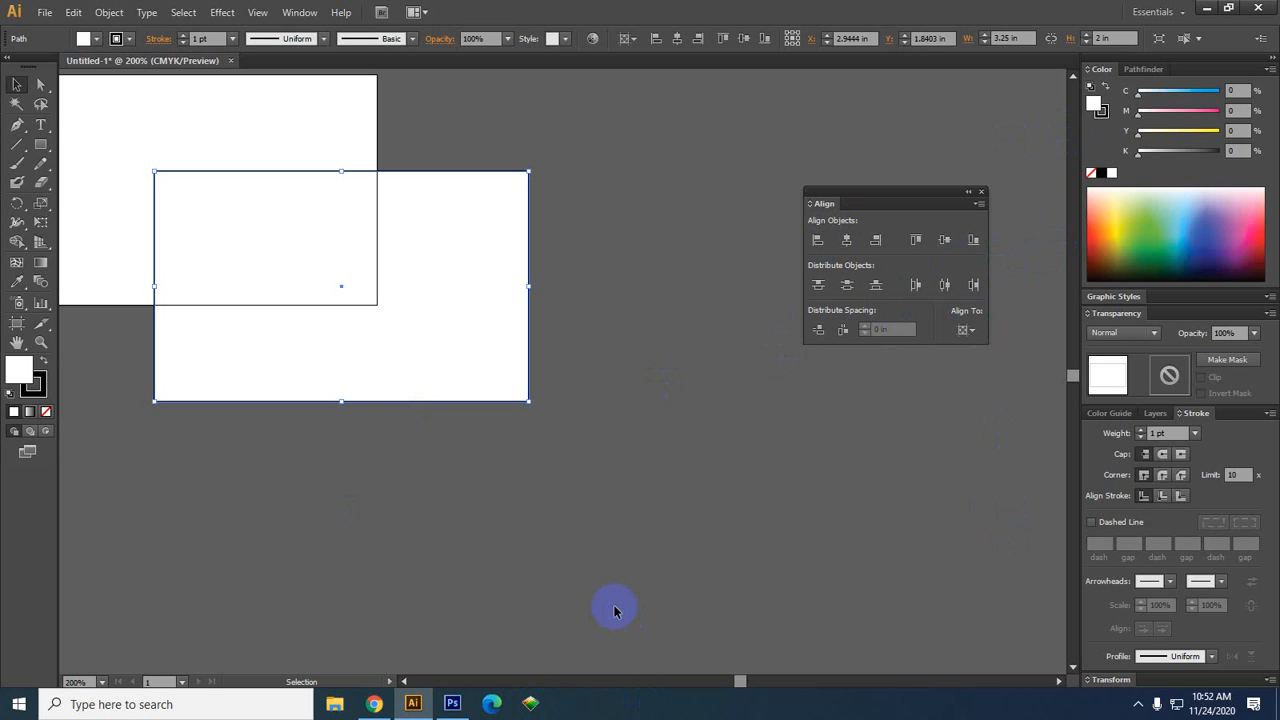
left_click(951, 471)
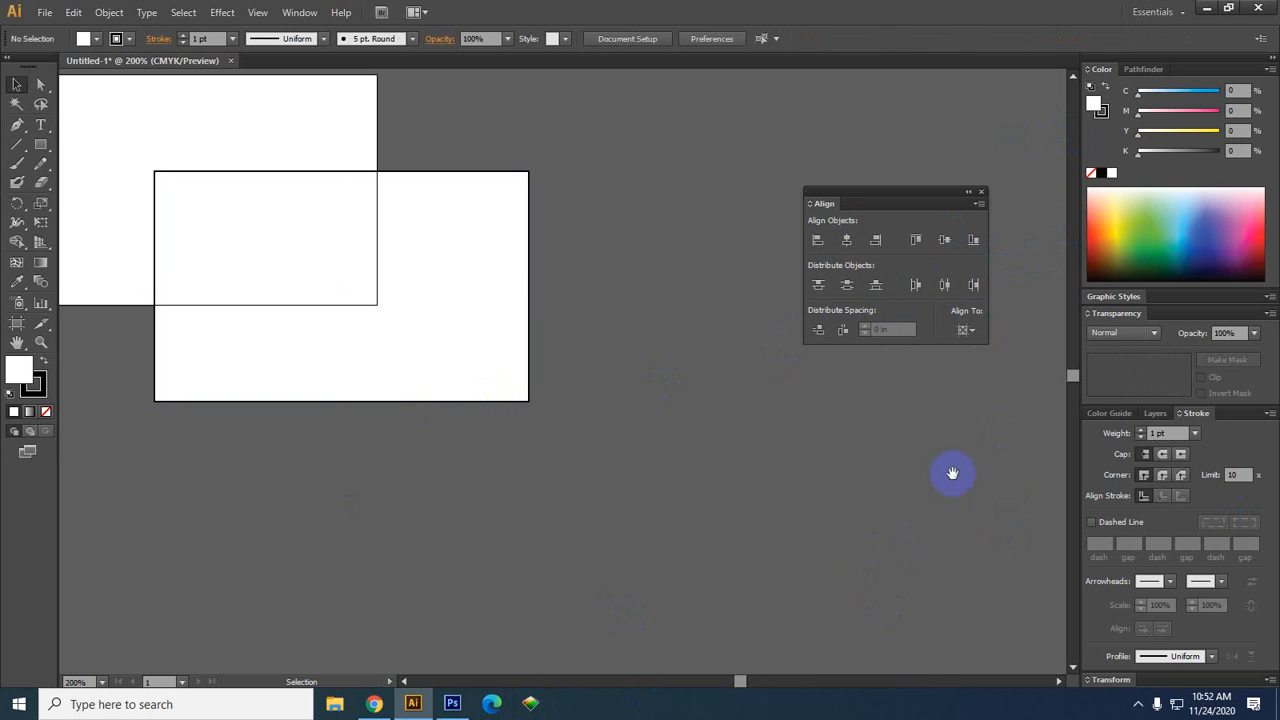
Toggle the Align panel's extra options off and back on so all controls show
left_click_drag(951, 471, 926, 516)
left_click_drag(534, 470, 731, 466)
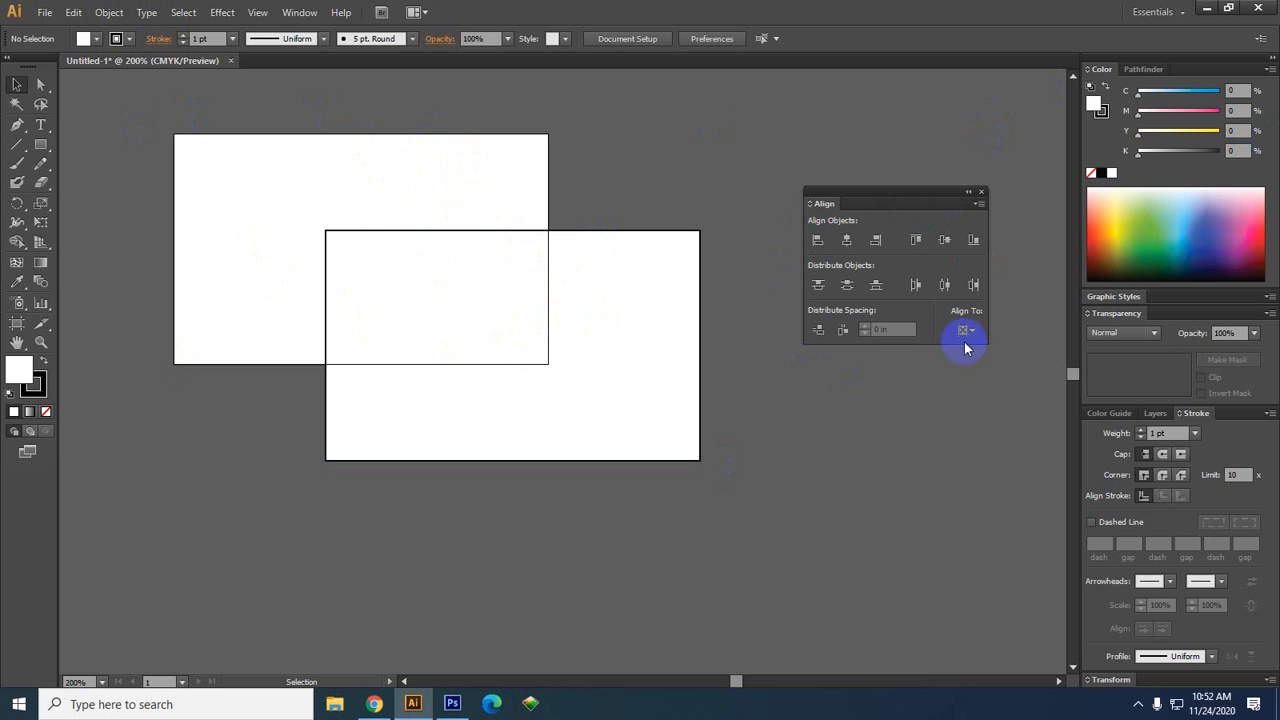
left_click(977, 205)
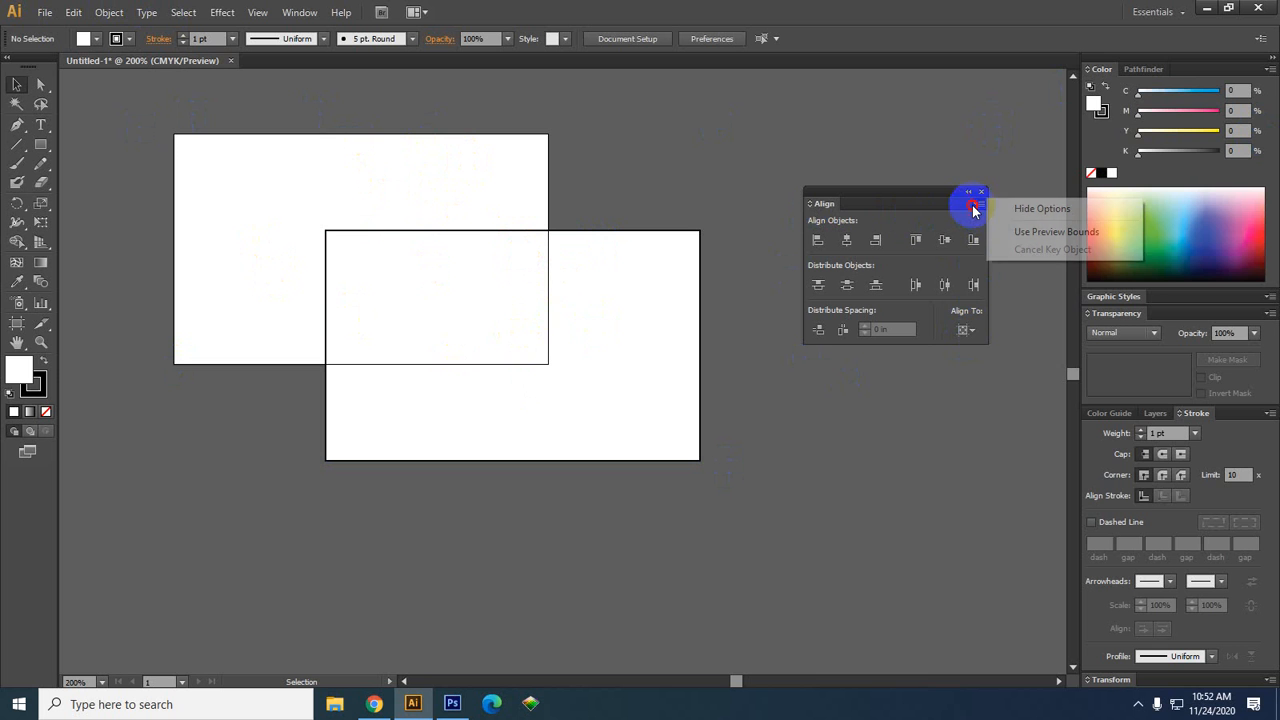
left_click(1034, 210)
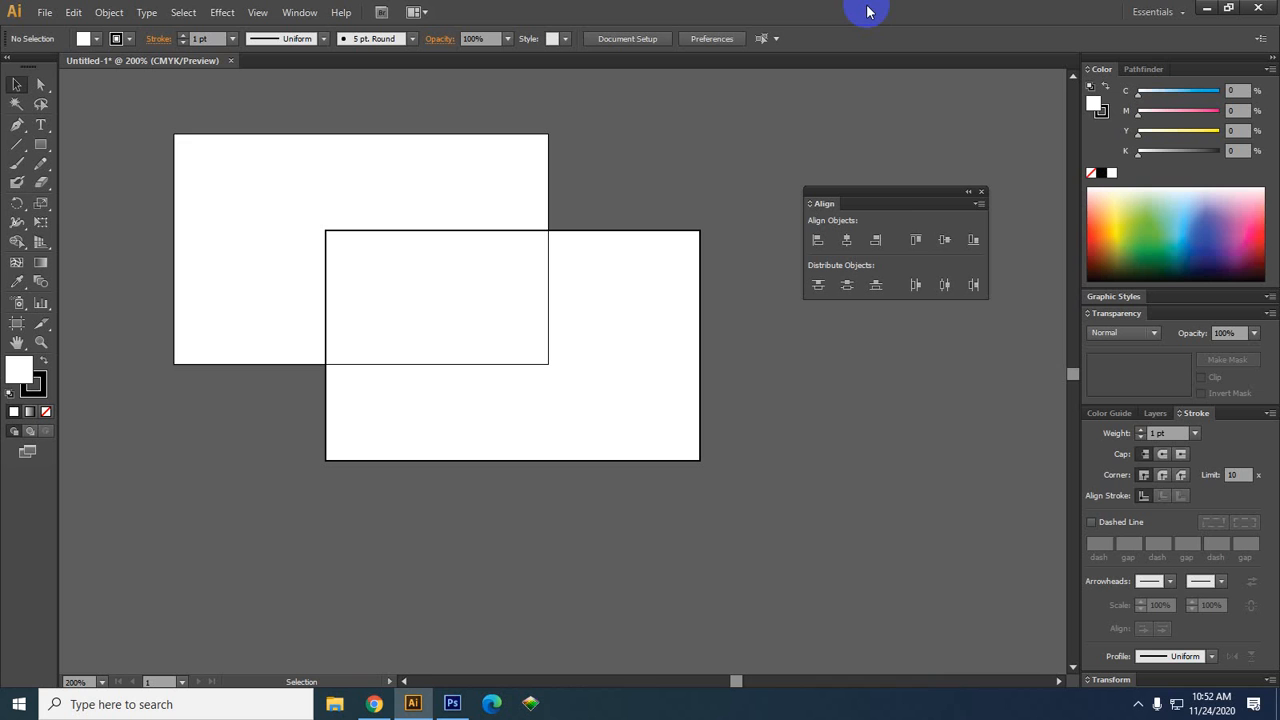
left_click(979, 204)
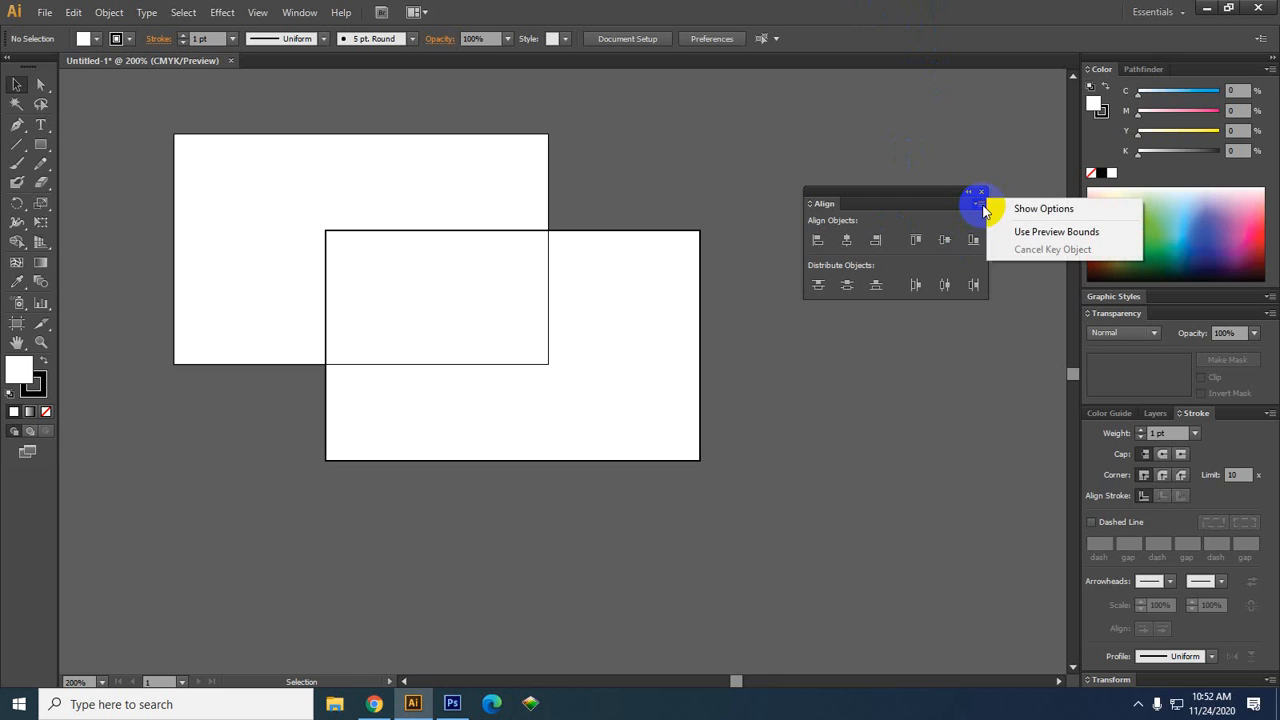
left_click(1047, 216)
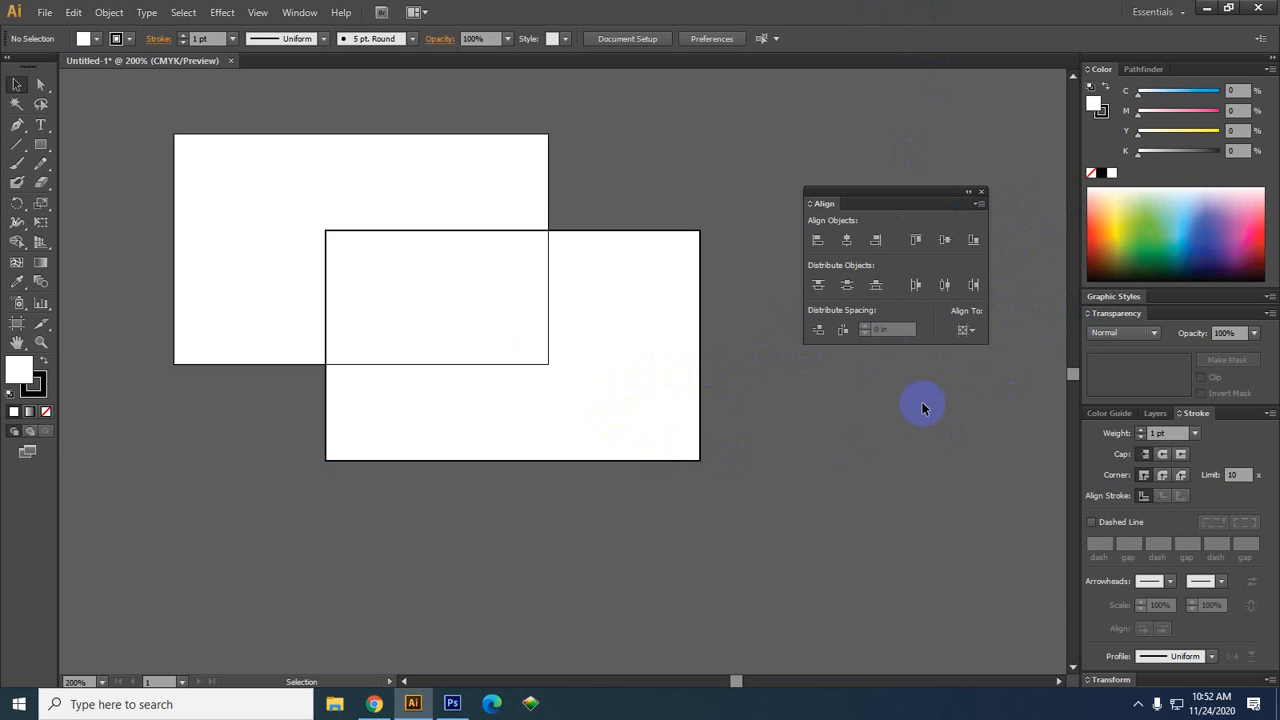
Open the Align panel's Align To list of alignment references
left_click(965, 330)
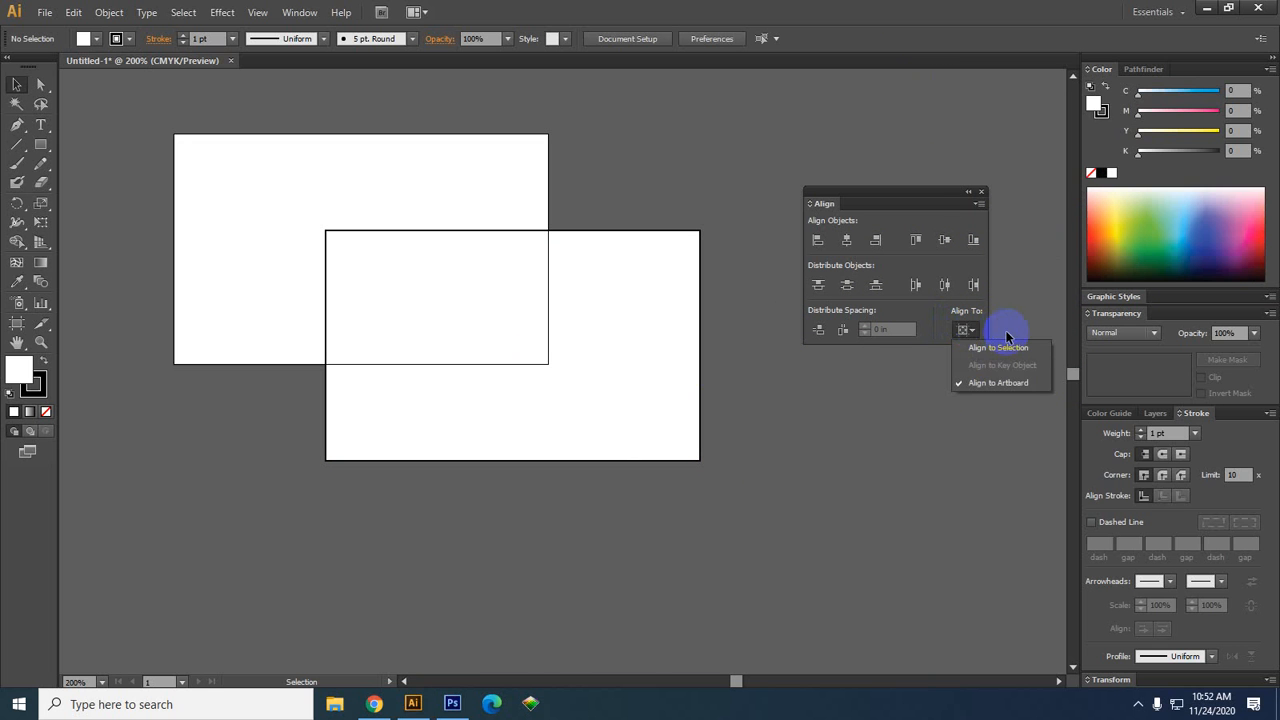
left_click(961, 336)
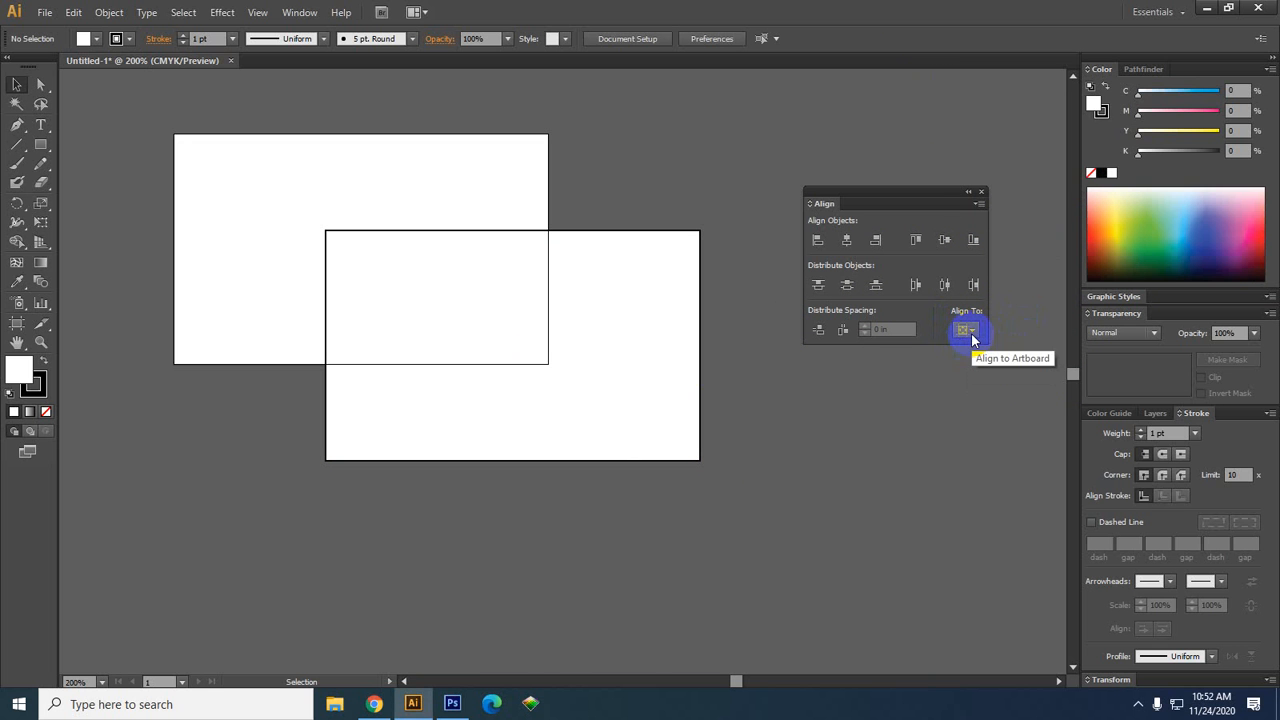
left_click(970, 336)
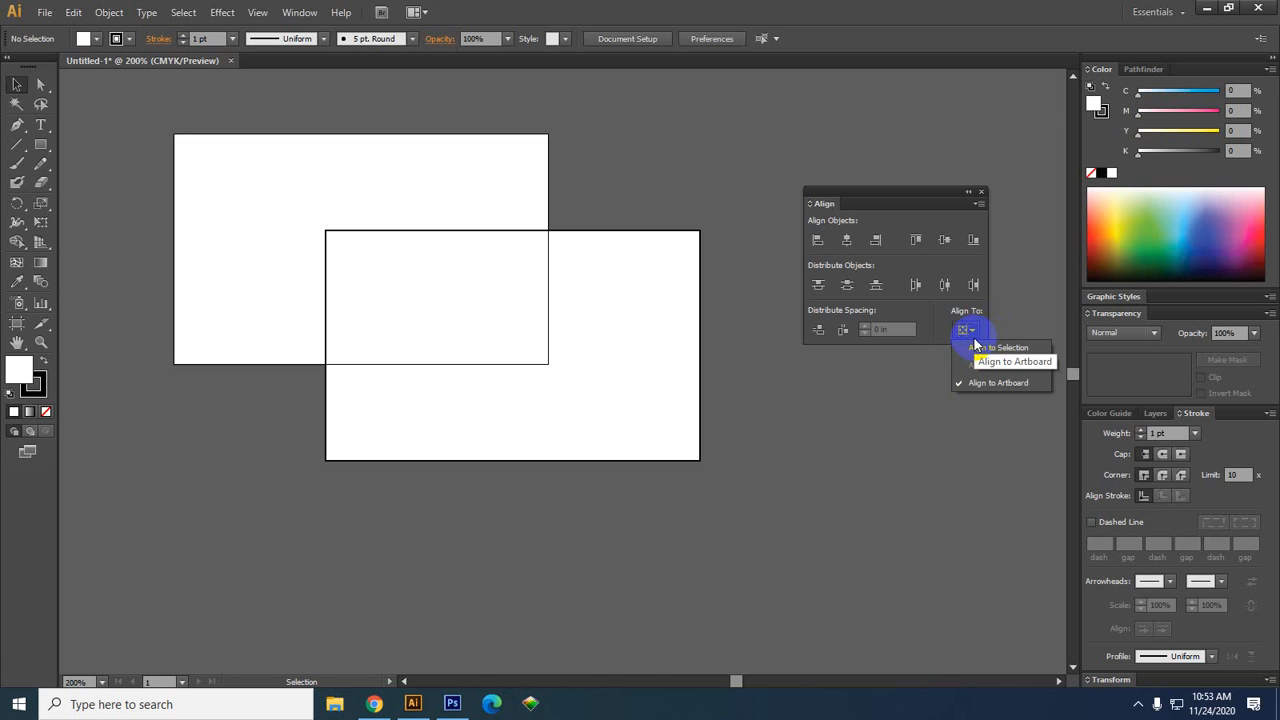
Align to the artboard and centre the rectangle horizontally and vertically at X 1.625 in, Y 1 in
left_click(963, 391)
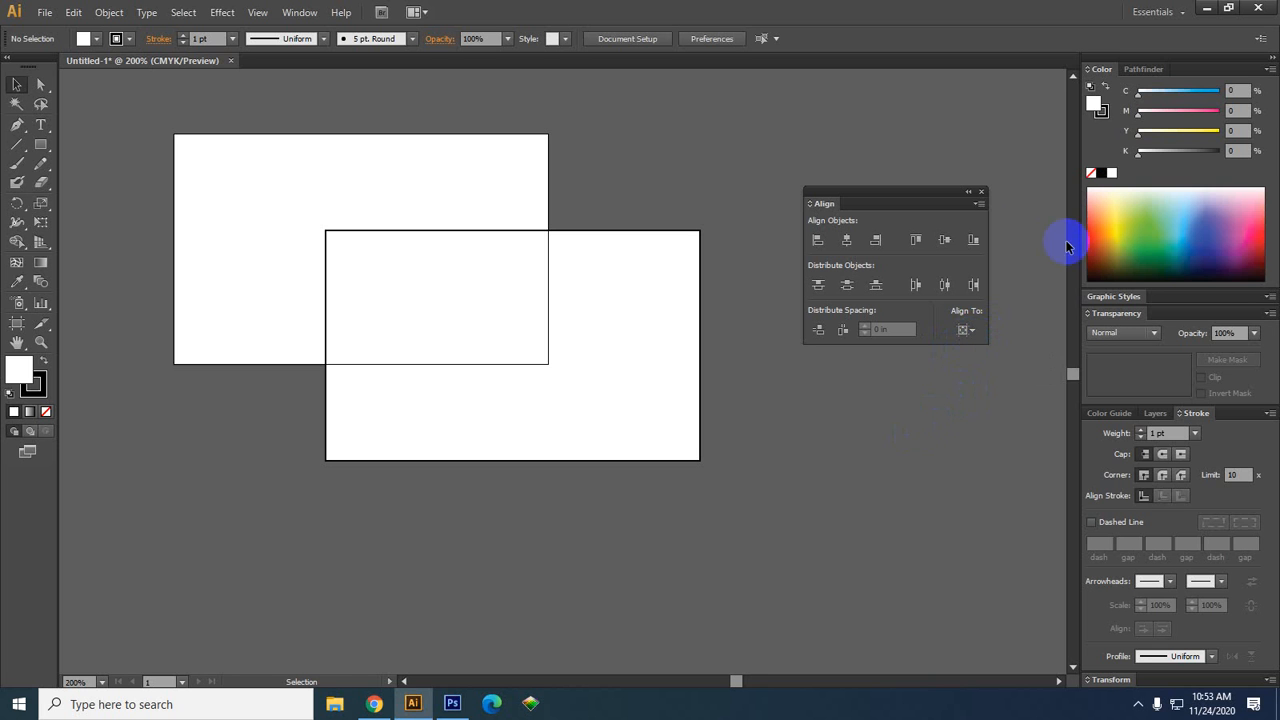
left_click(623, 371)
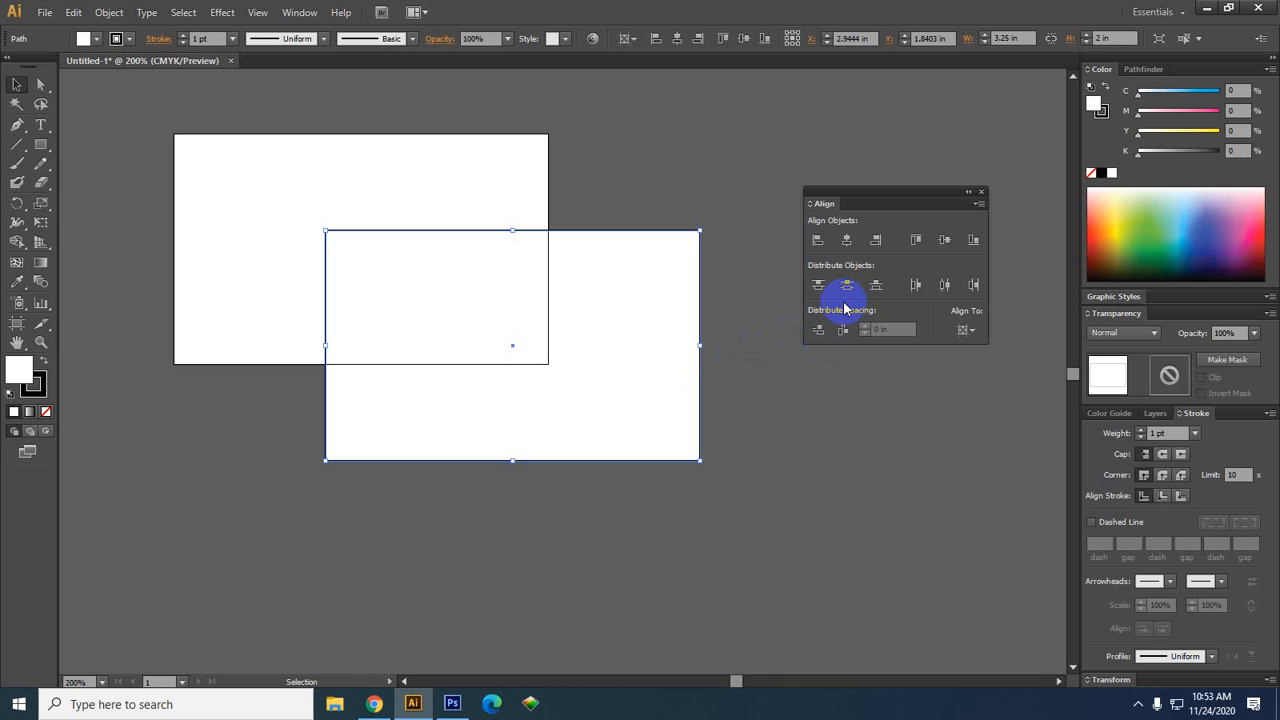
left_click(849, 243)
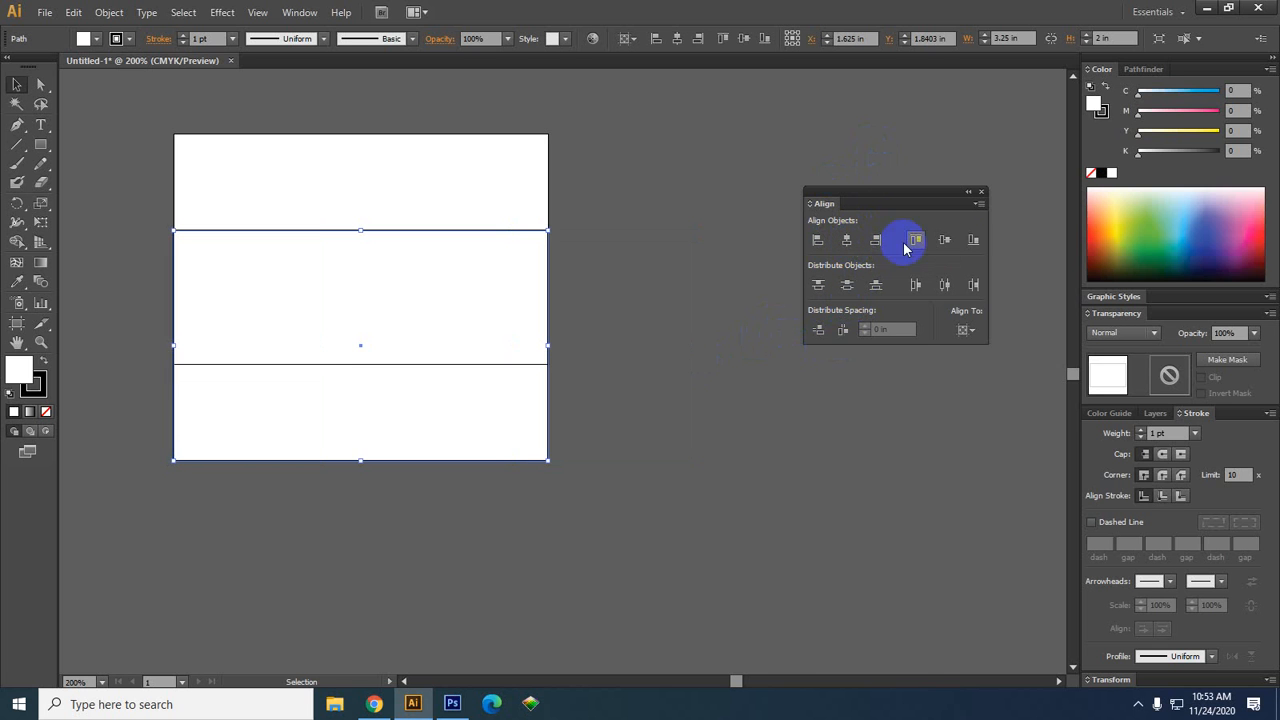
left_click(952, 247)
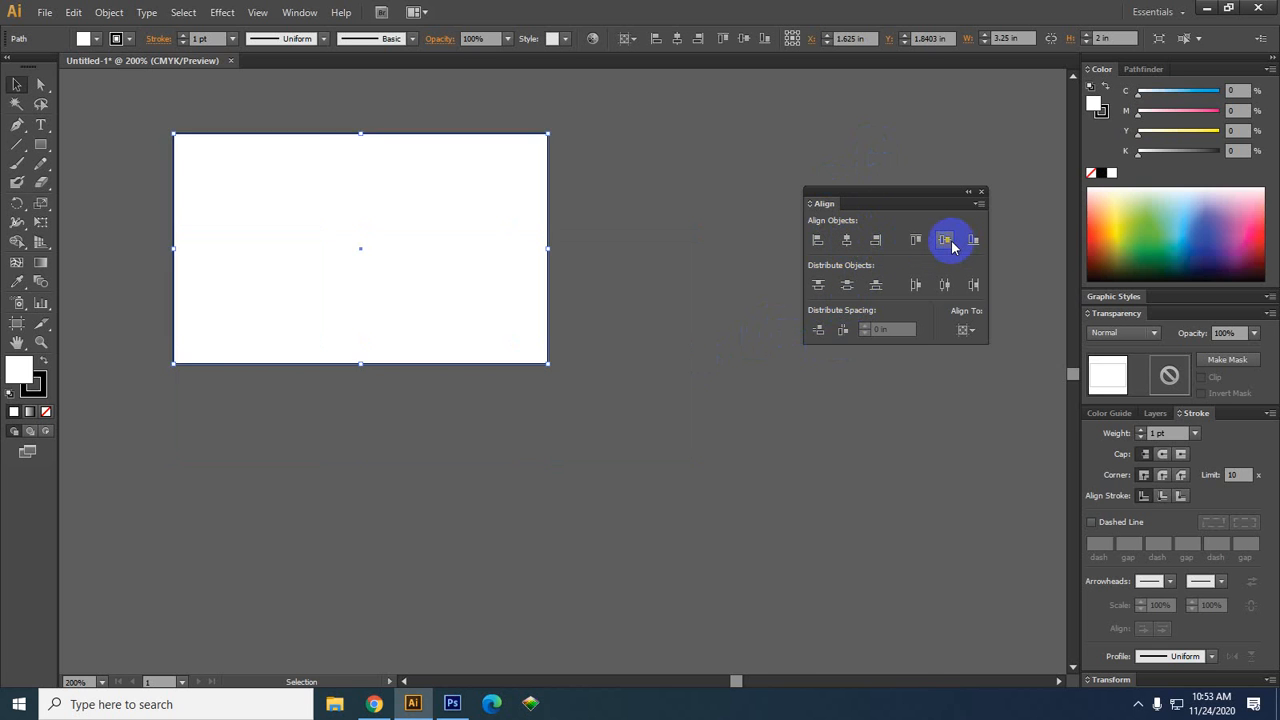
key("ctrl+z")
key("ctrl+z")
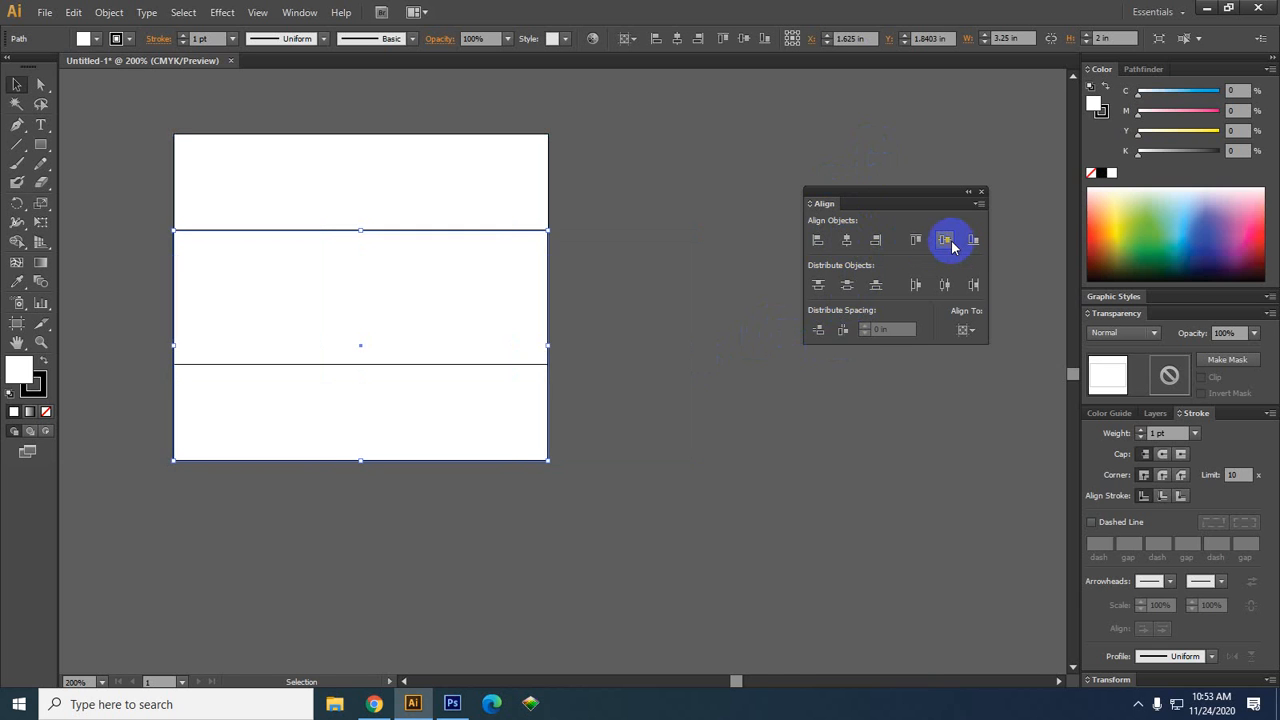
left_click(845, 241)
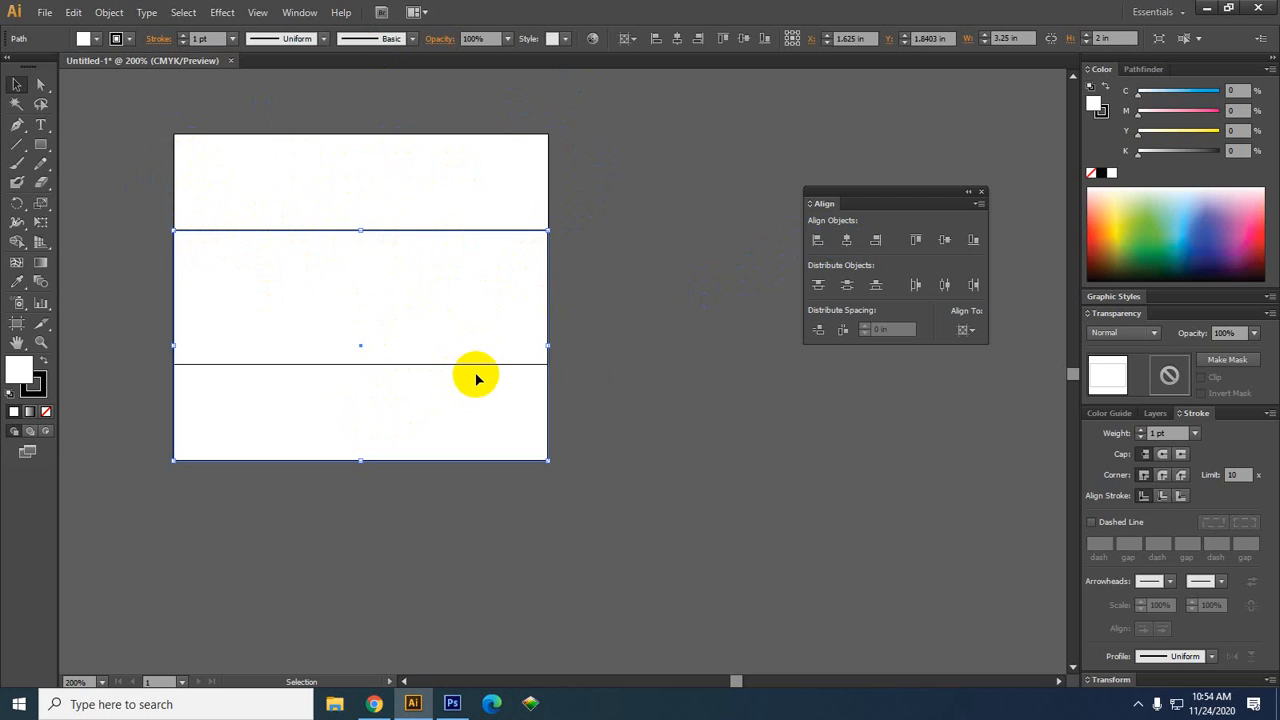
left_click(948, 242)
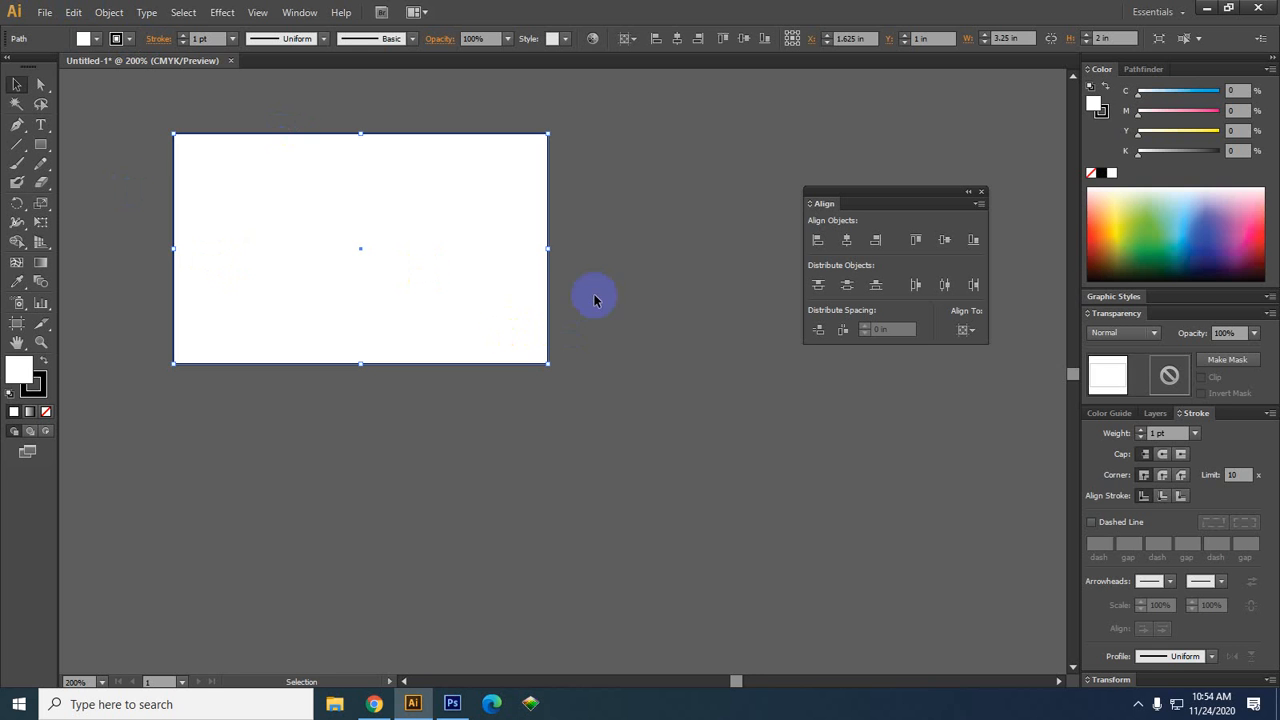
left_click(588, 262)
left_click_drag(599, 299, 679, 323)
left_click(532, 290)
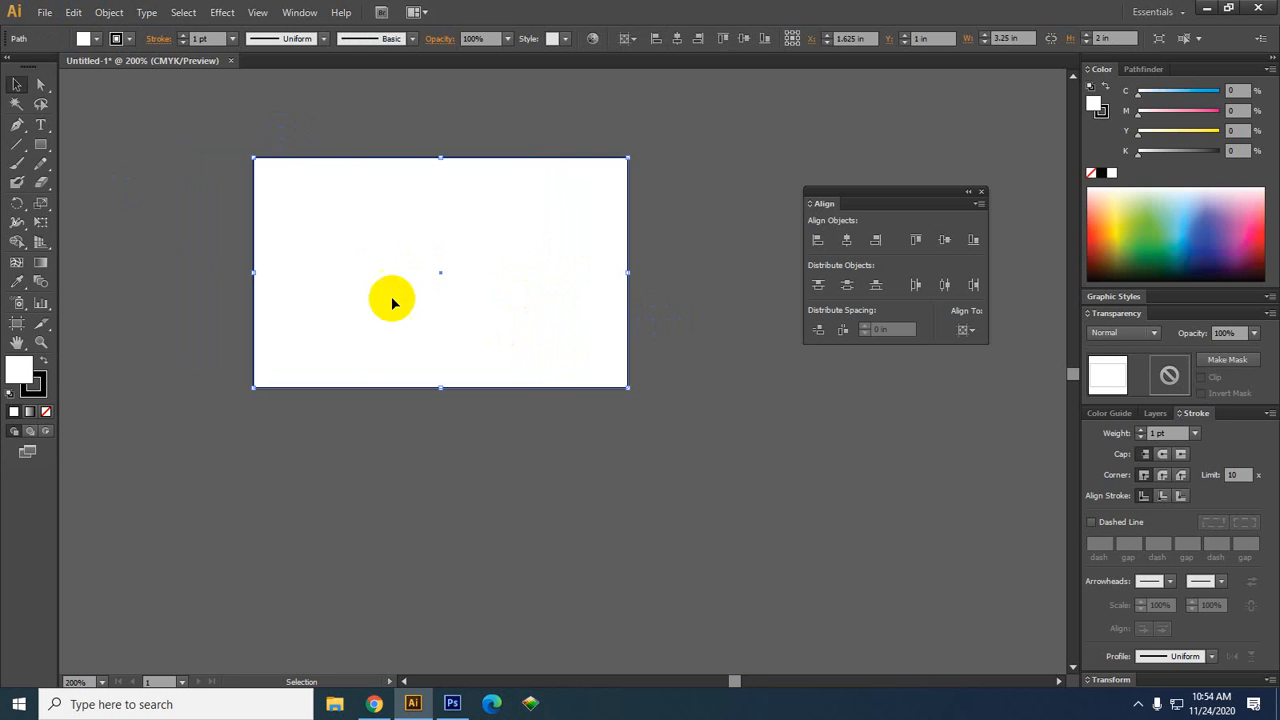
left_click_drag(593, 305, 529, 311)
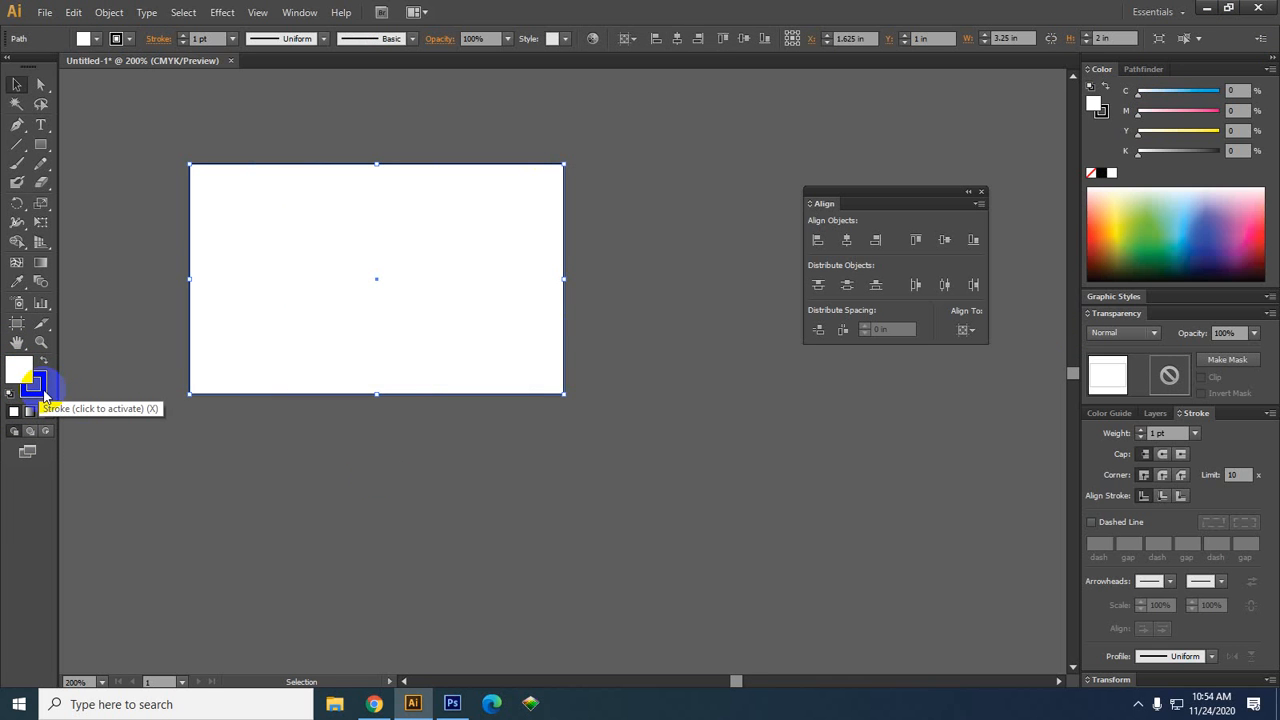
Set the rectangle's fill to None so only its black stroke outline remains
left_click(380, 474)
left_click(292, 350)
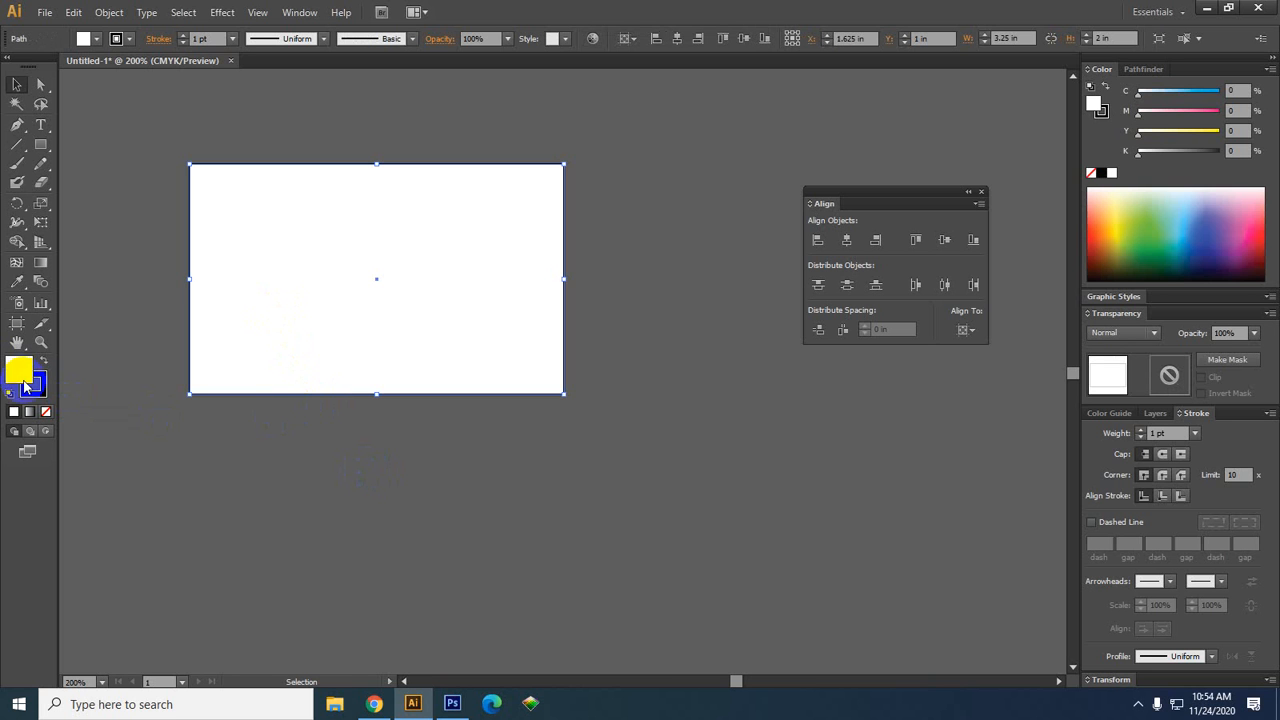
left_click(43, 418)
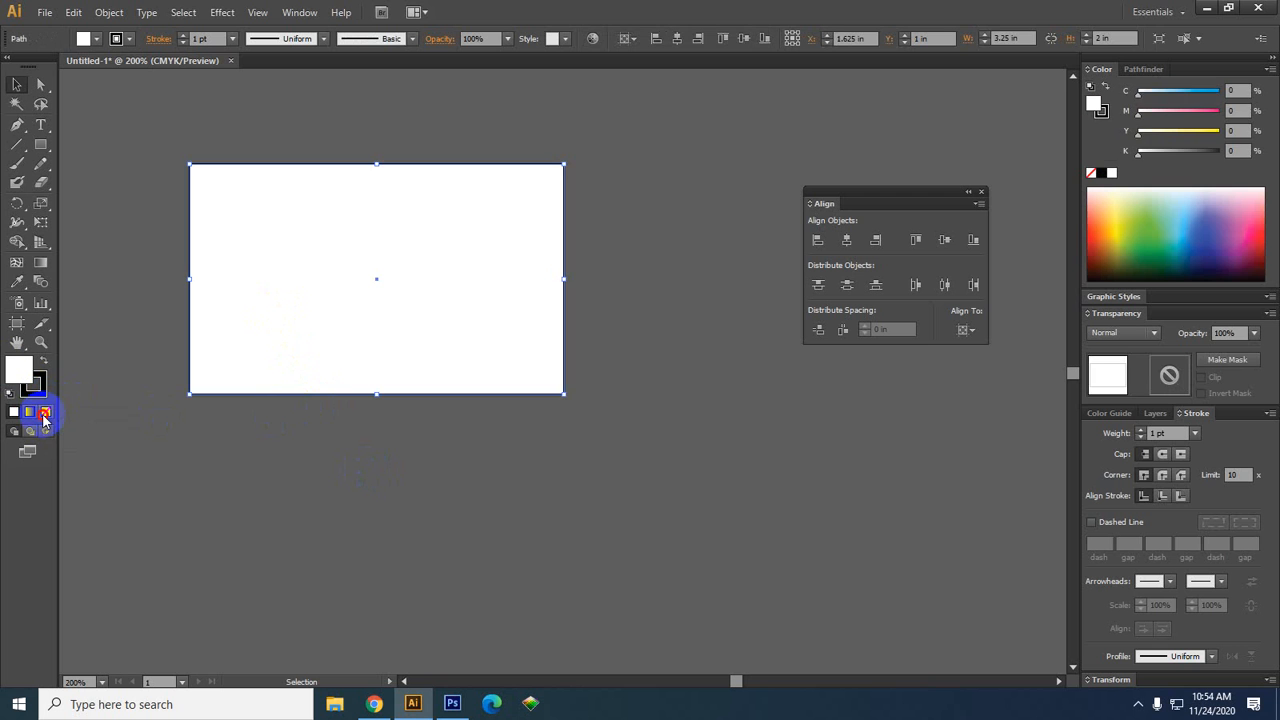
left_click(112, 432)
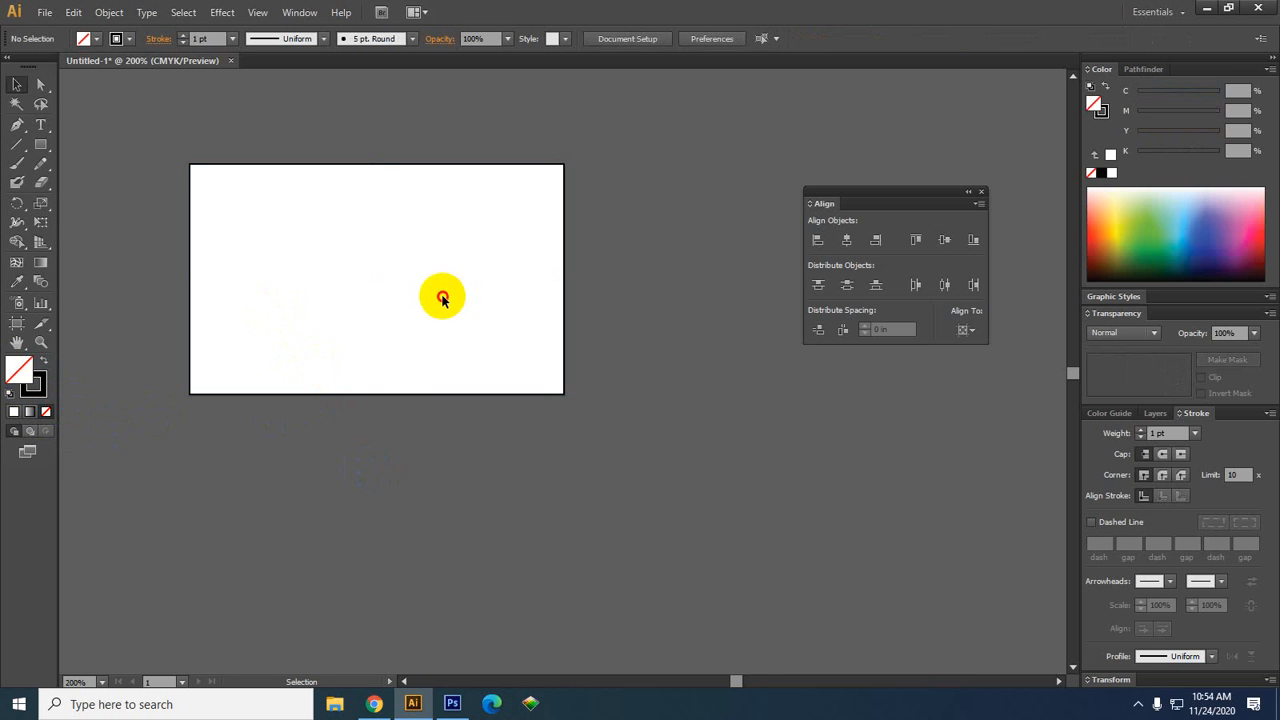
left_click_drag(357, 123, 266, 220)
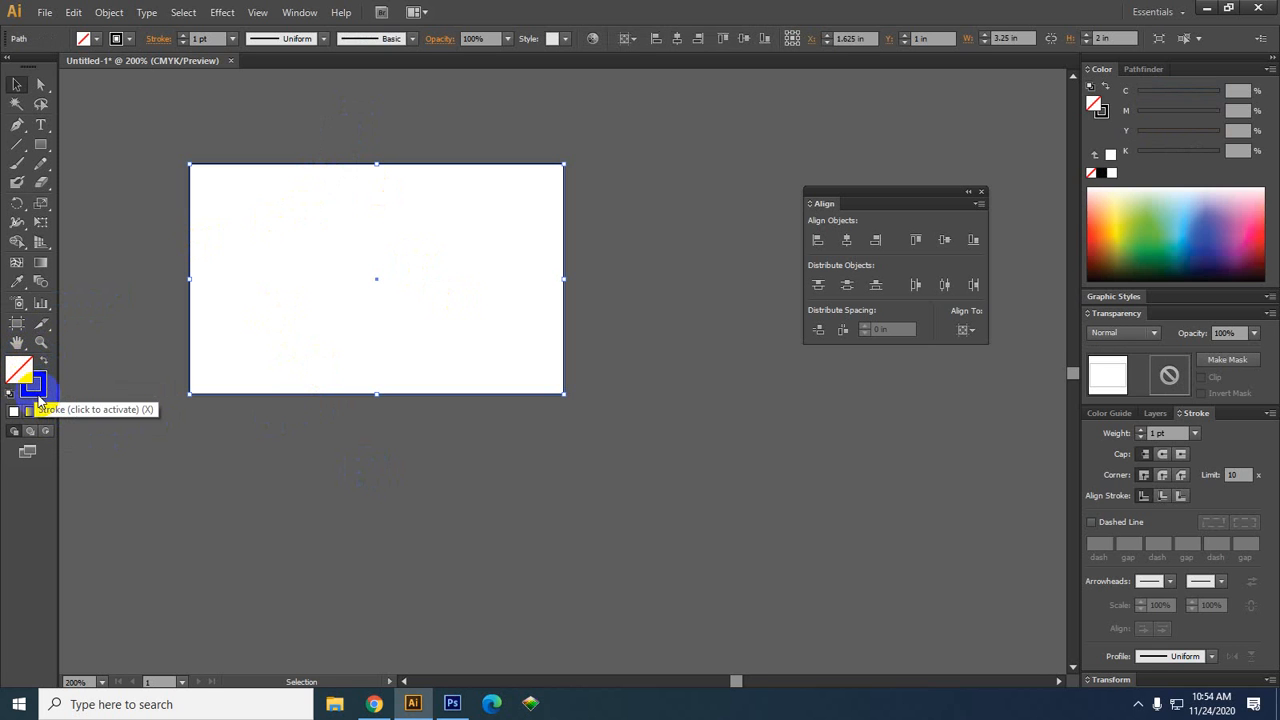
left_click(177, 246)
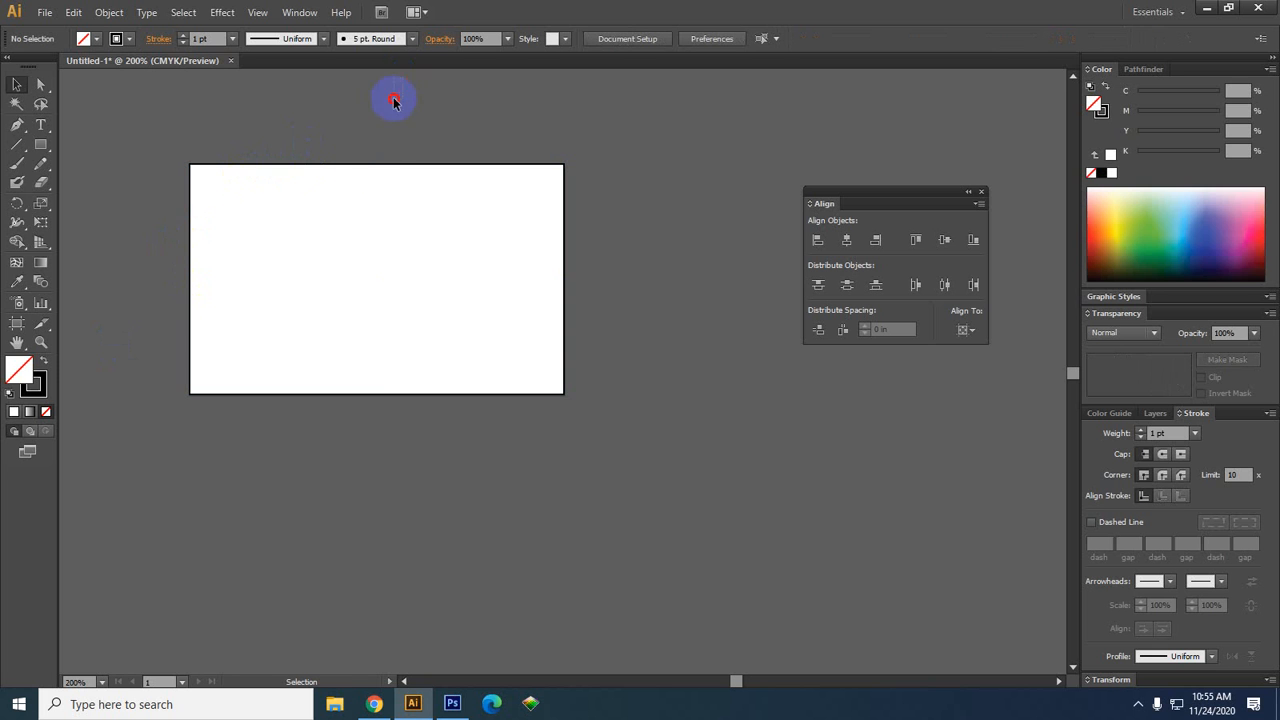
left_click(269, 234)
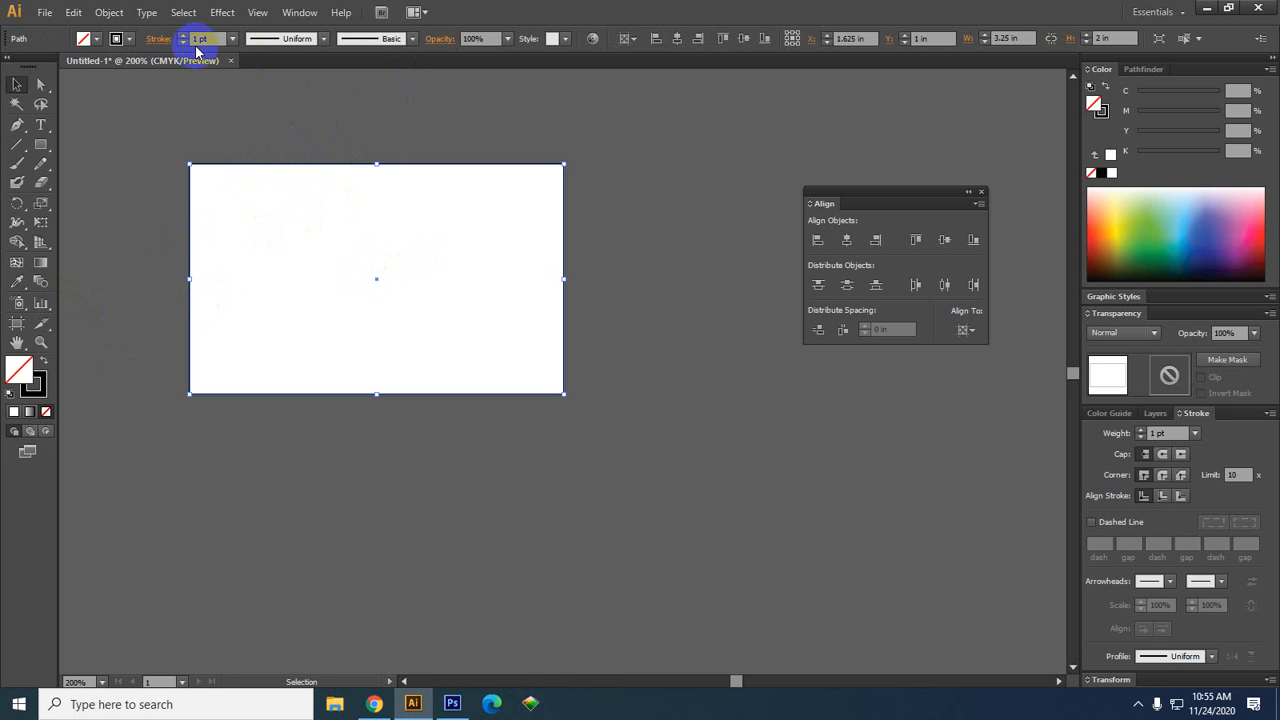
left_click(122, 12)
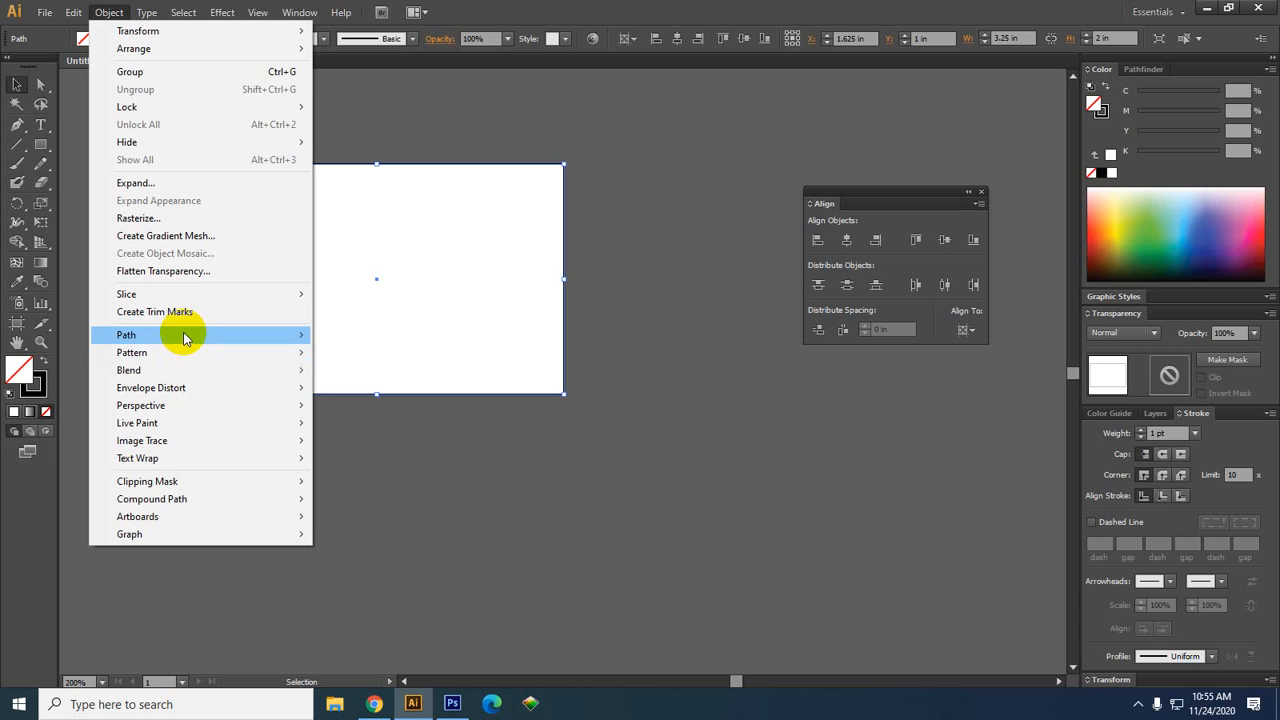
Apply Offset Path with a 0.1 in offset, with Preview on, to add the 3.45 × 2.2 in bleed frame
mouse_move(185, 338)
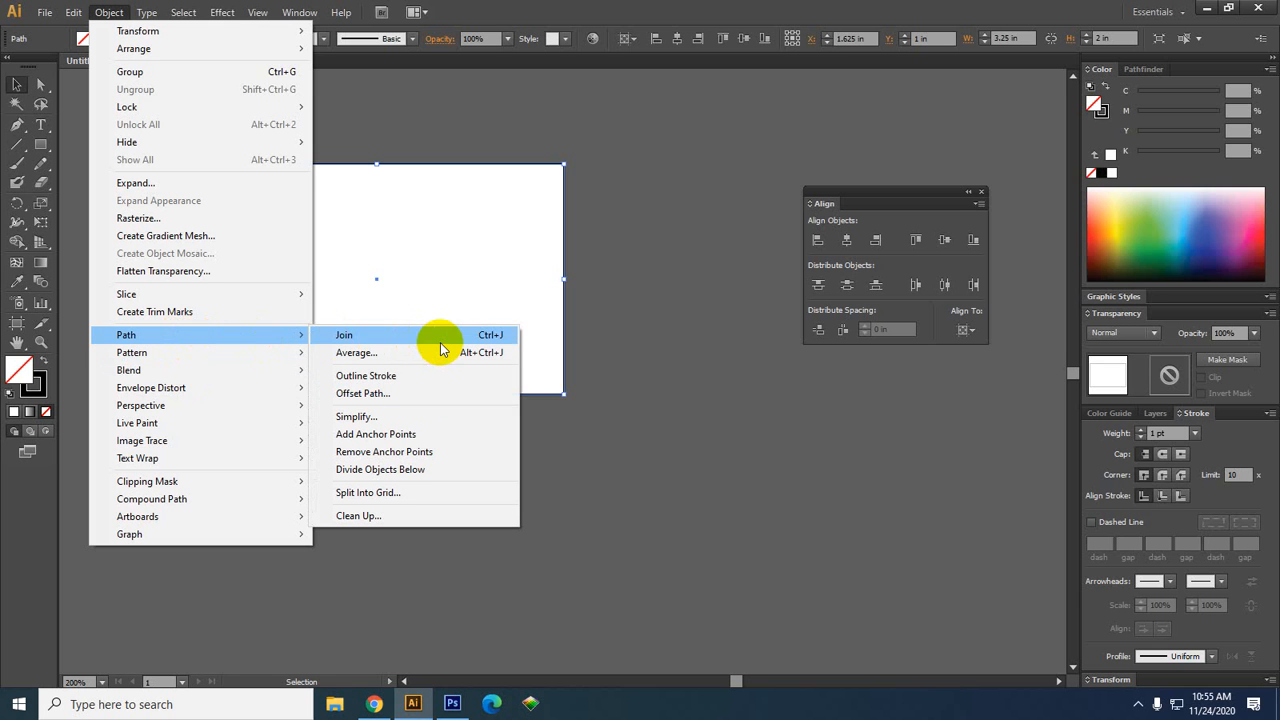
left_click(390, 396)
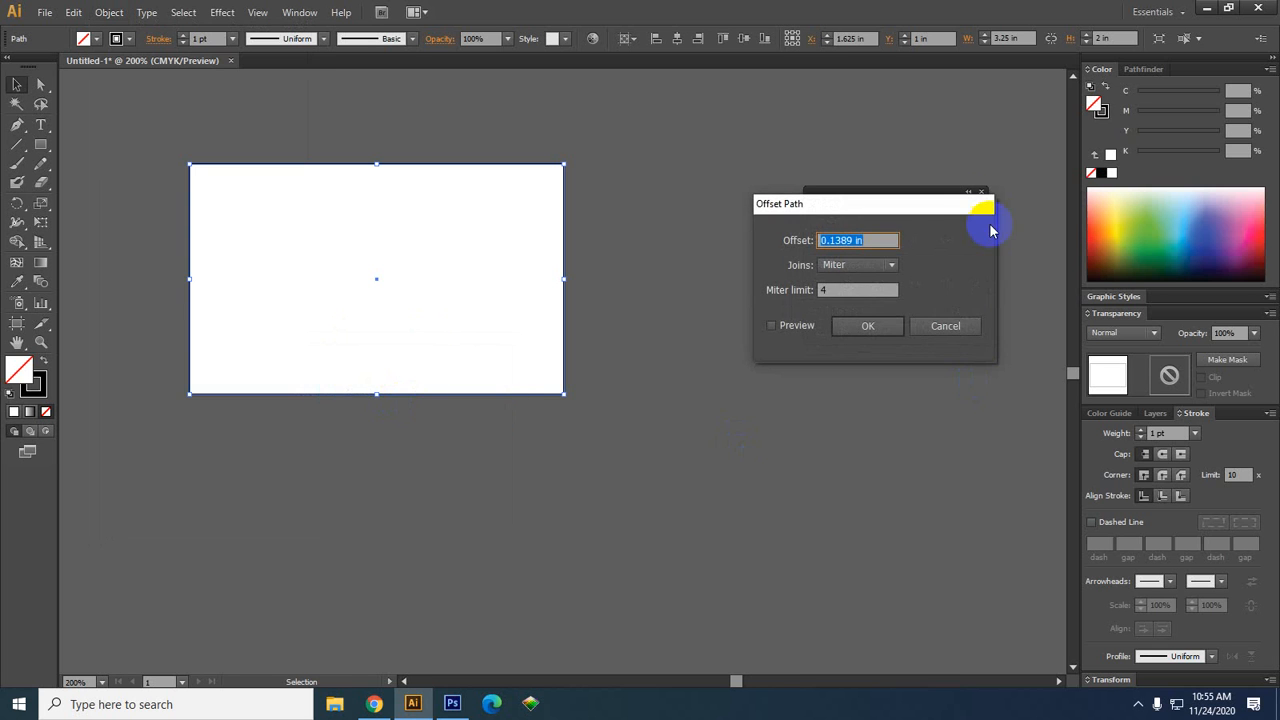
left_click_drag(920, 200, 761, 373)
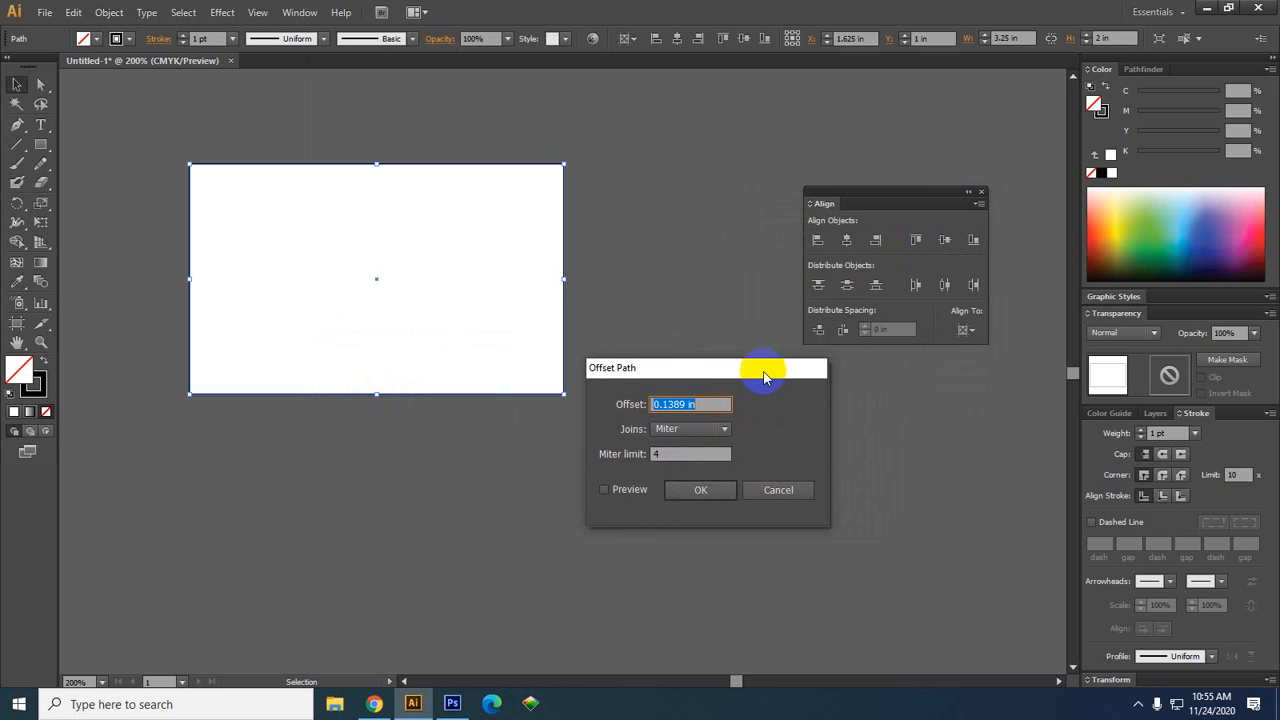
left_click(631, 489)
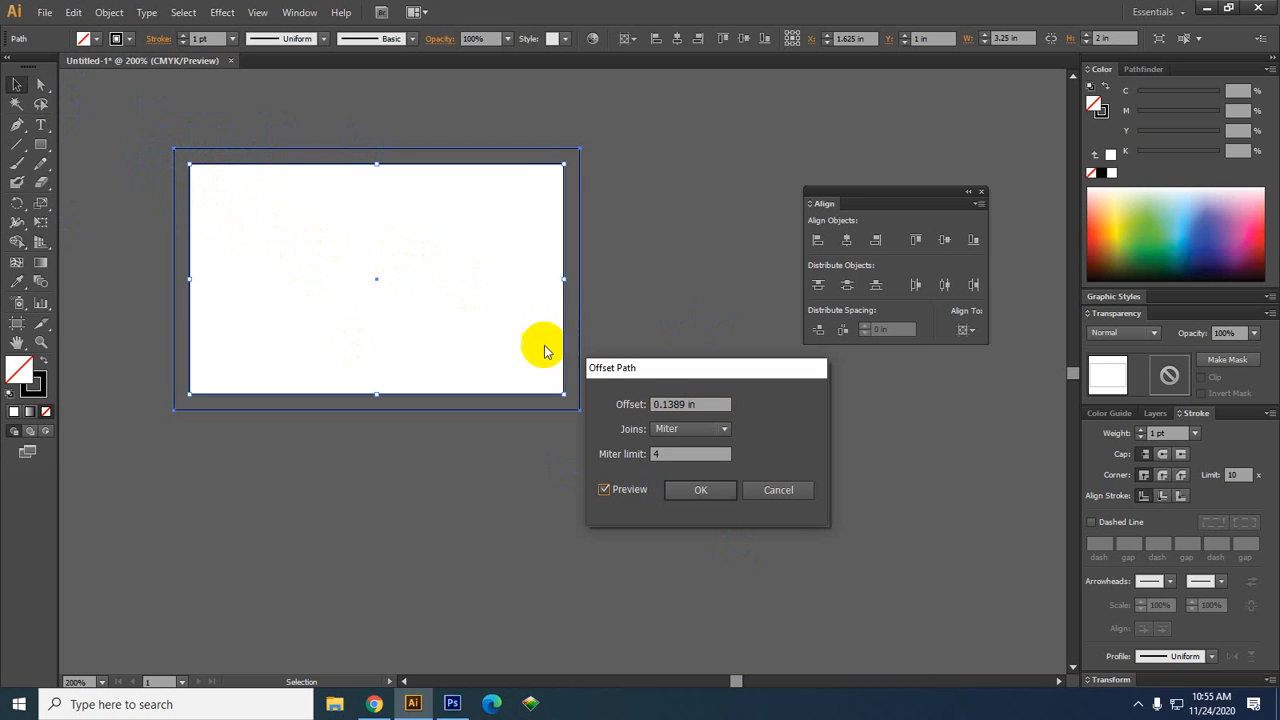
left_click(692, 404)
key("Down")
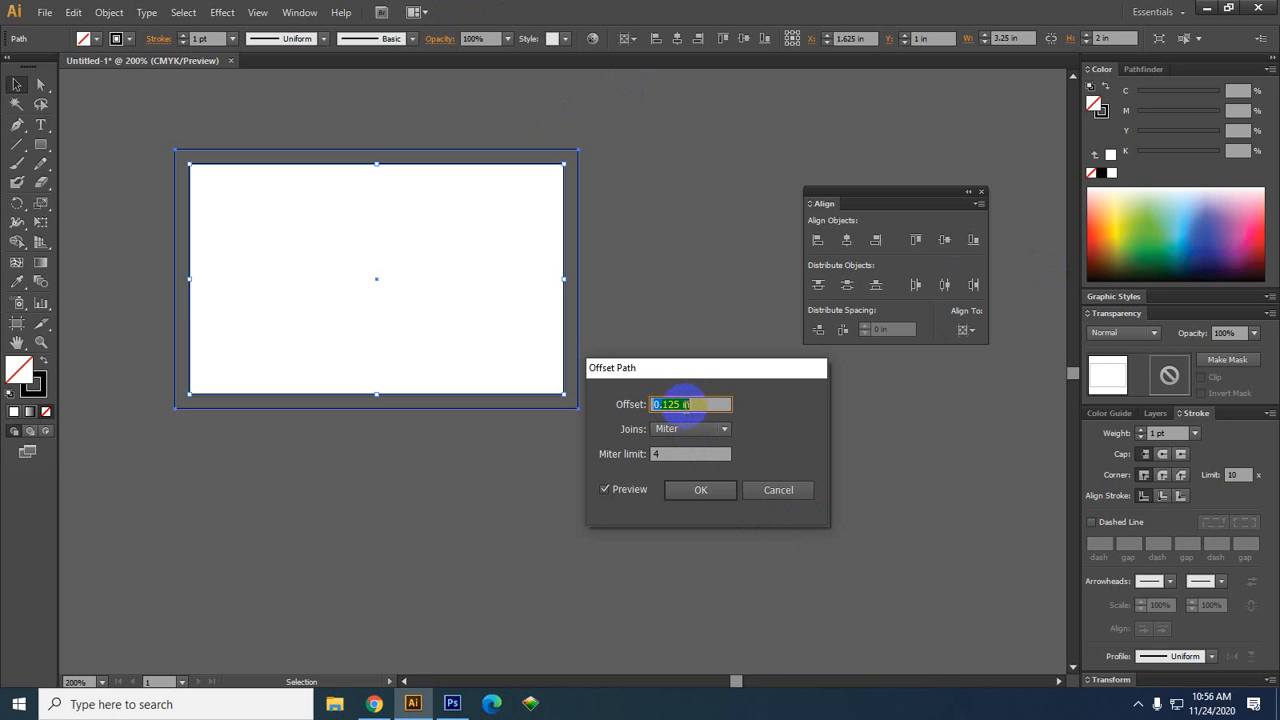
left_click_drag(682, 404, 667, 404)
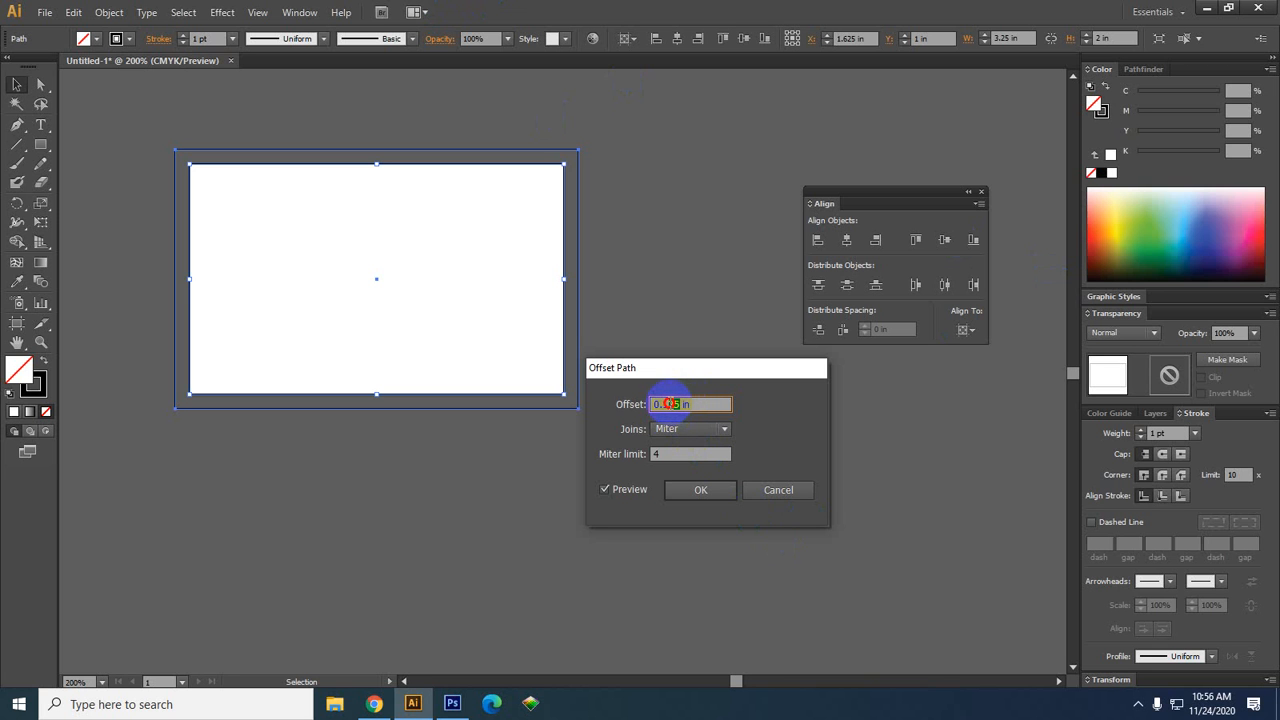
type("1")
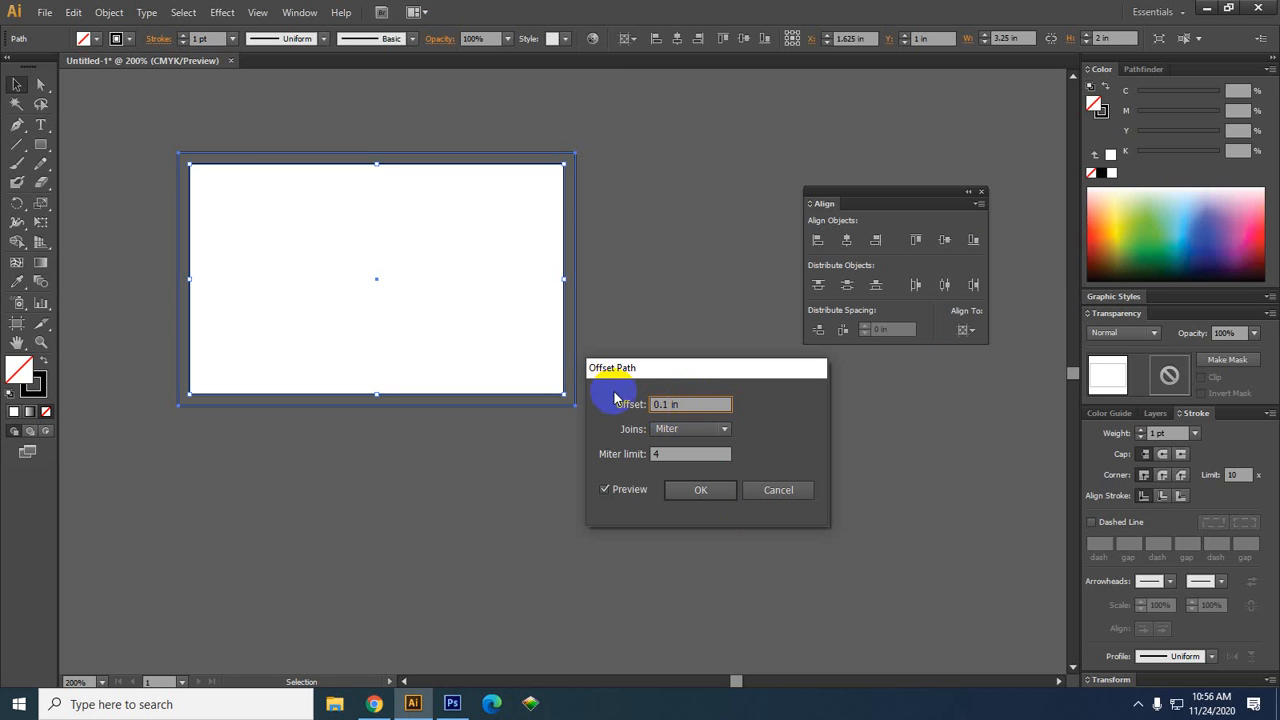
left_click(665, 405)
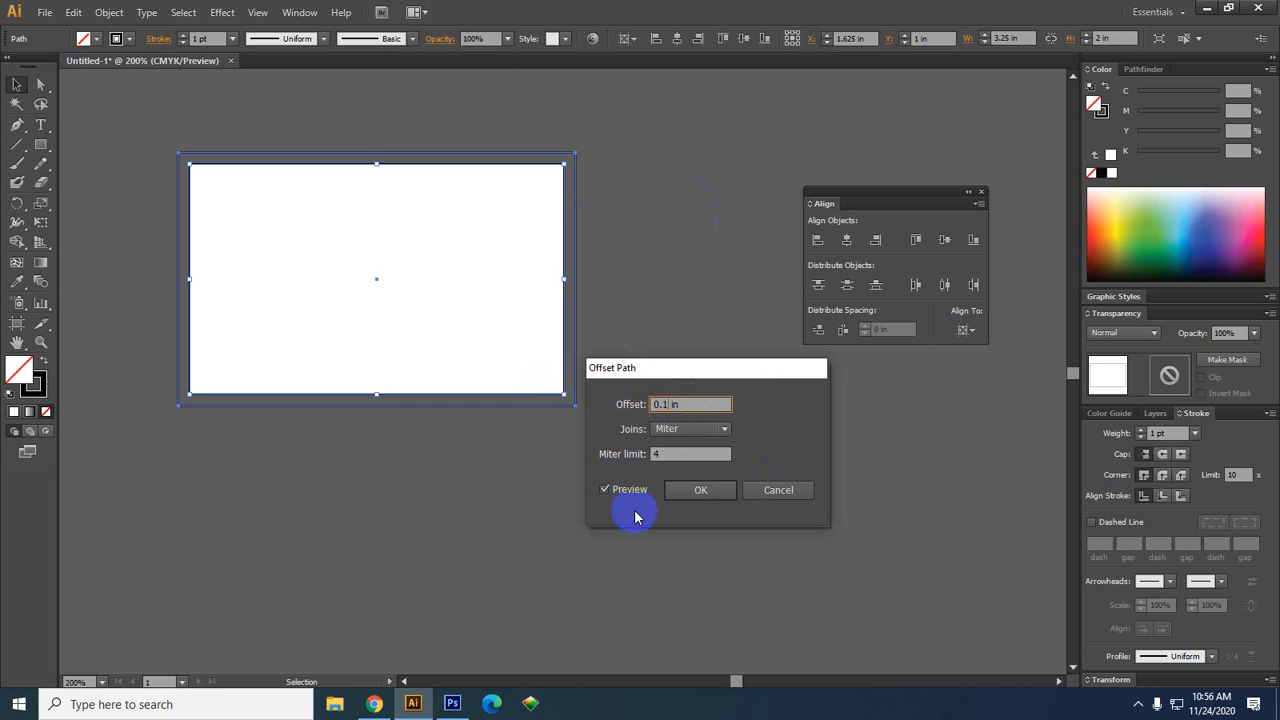
left_click(700, 490)
left_click(603, 535)
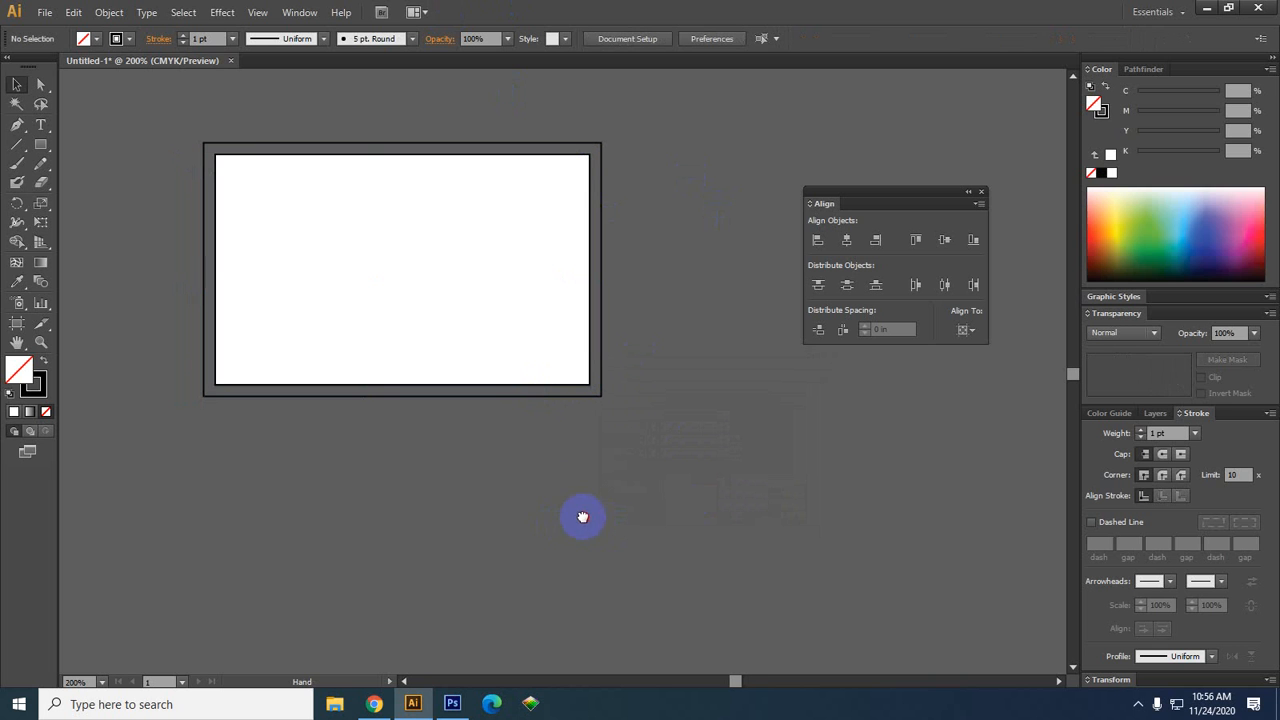
Select the 3.25 × 2 in card rectangle and bring up the Object > Path commands
left_click(296, 158)
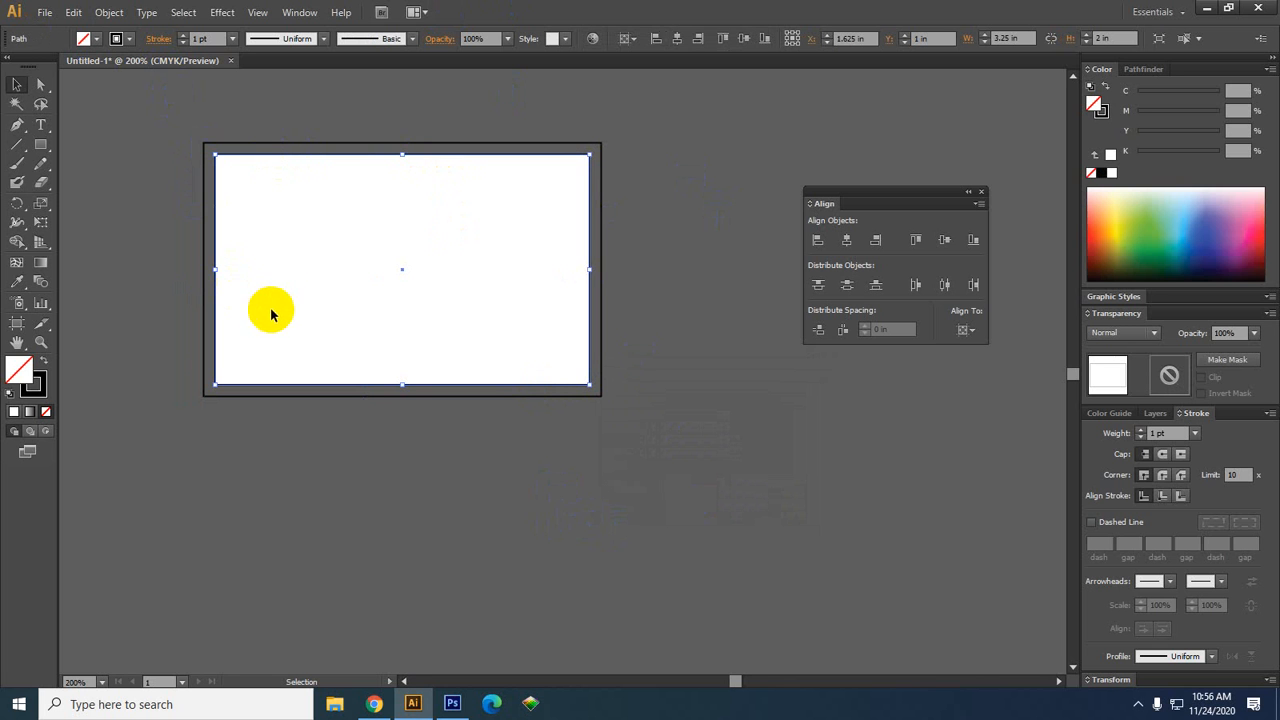
left_click(257, 145)
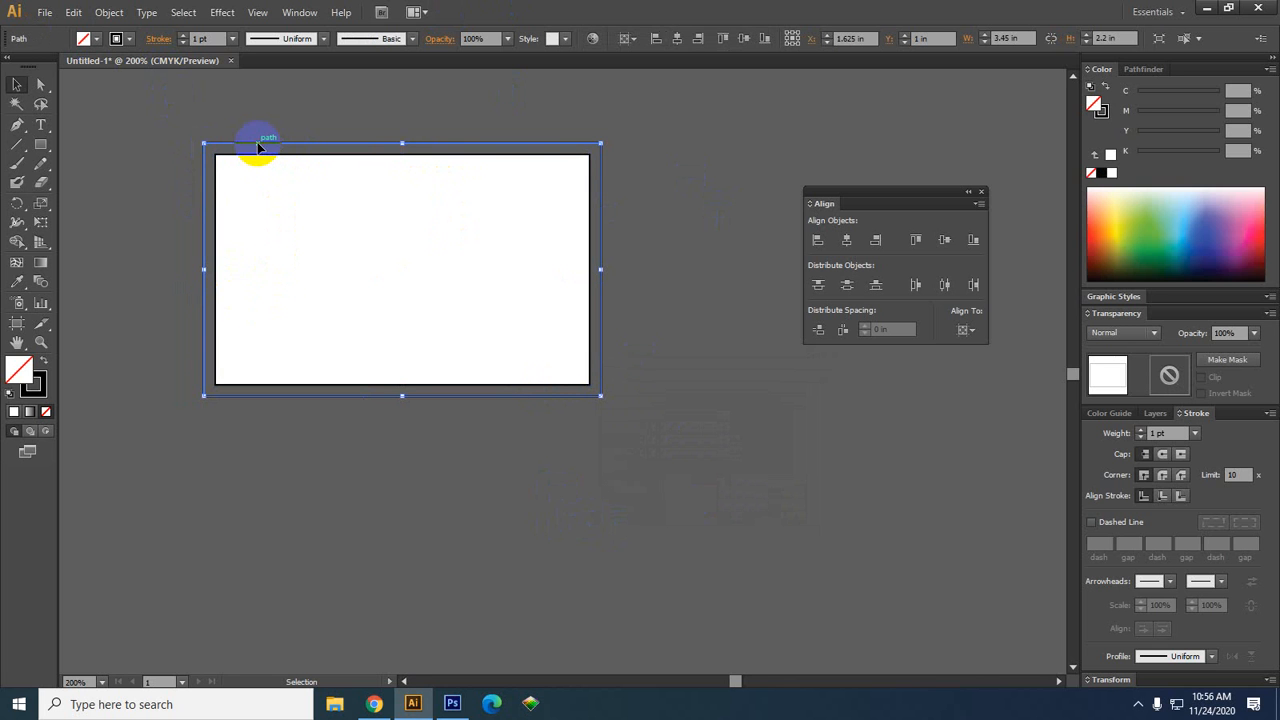
left_click(280, 154, "shift")
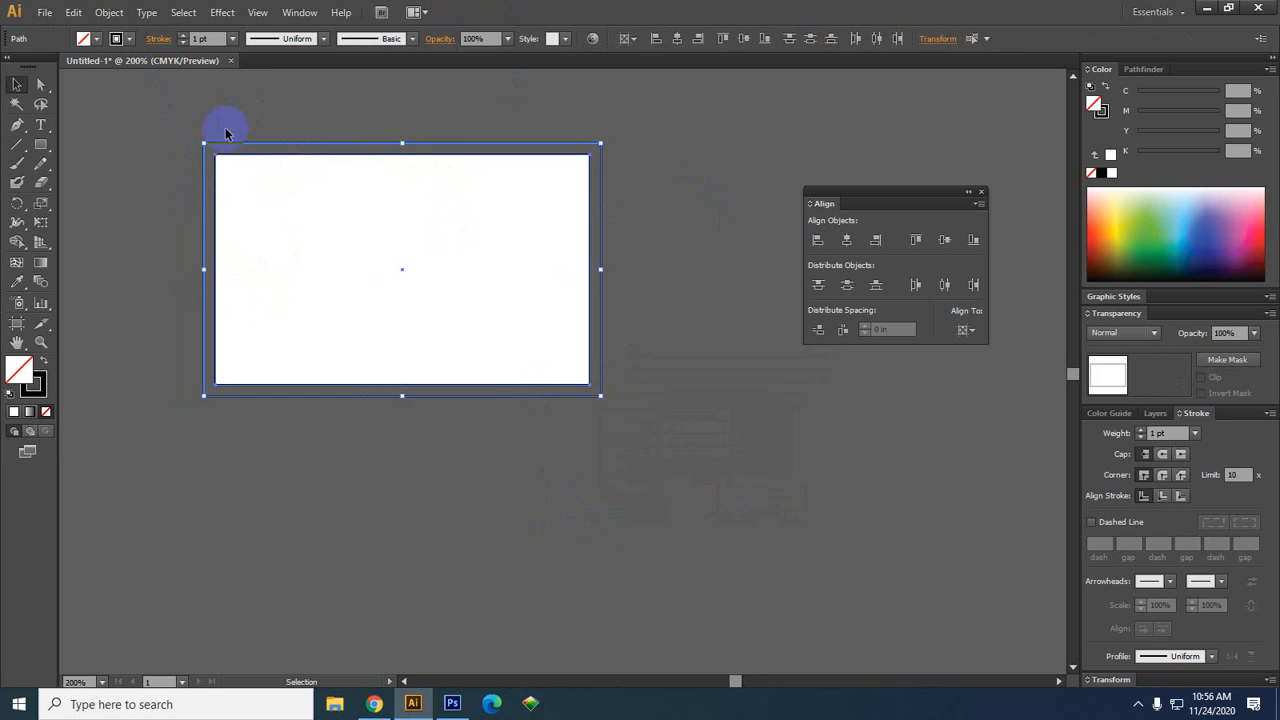
scroll(423, 140, "up", 2)
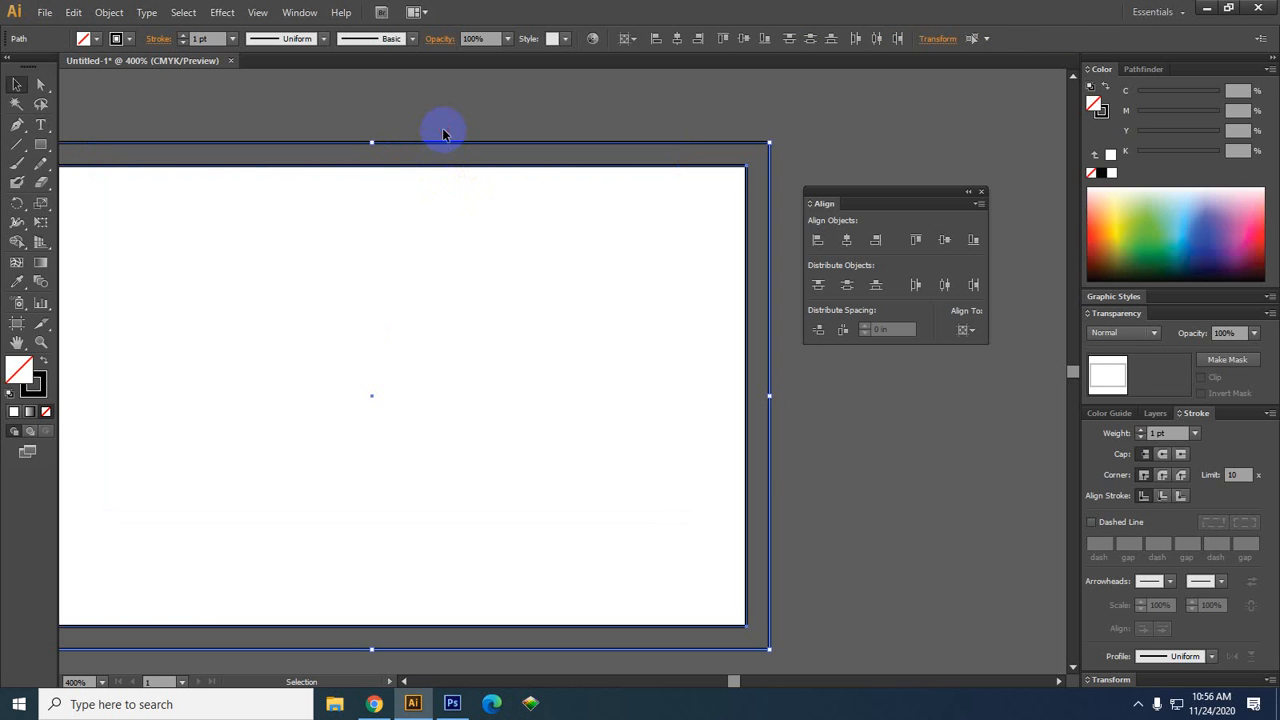
left_click(443, 131)
scroll(443, 190, "down", 2)
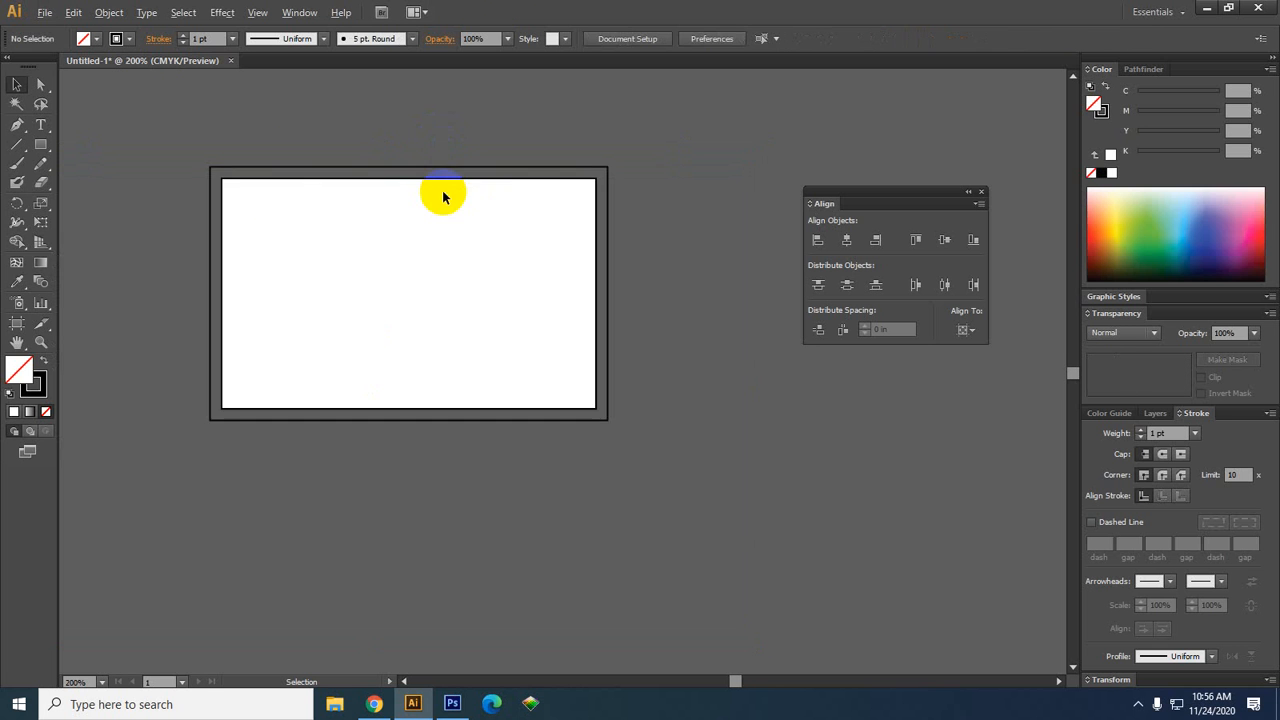
left_click(240, 183)
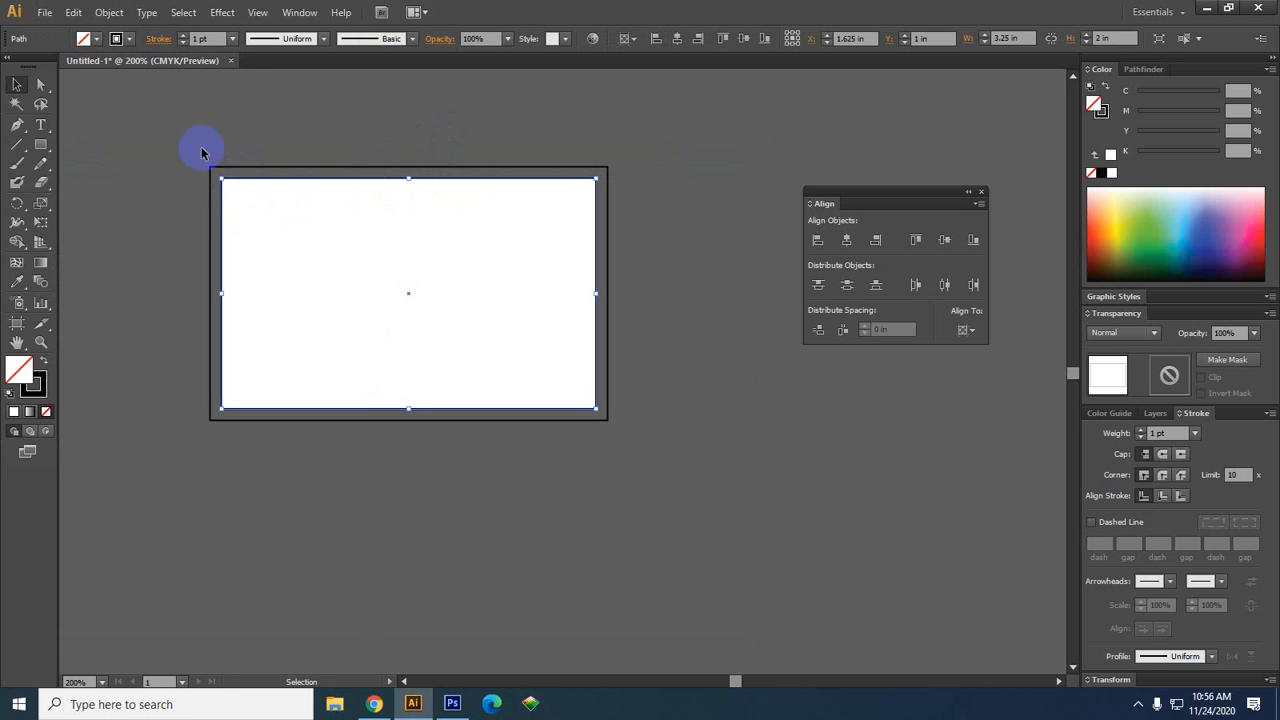
left_click(109, 12)
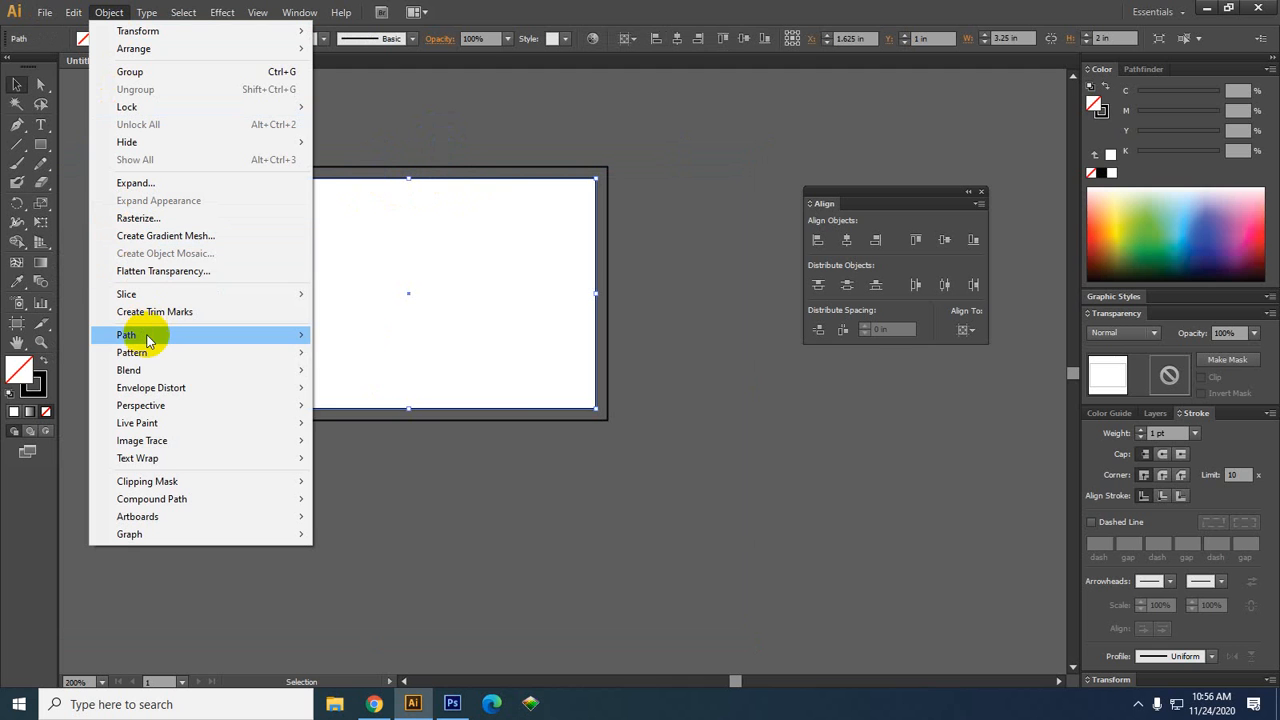
Offset the card path by -0.125 in to create an inner safe-margin rectangle
mouse_move(147, 340)
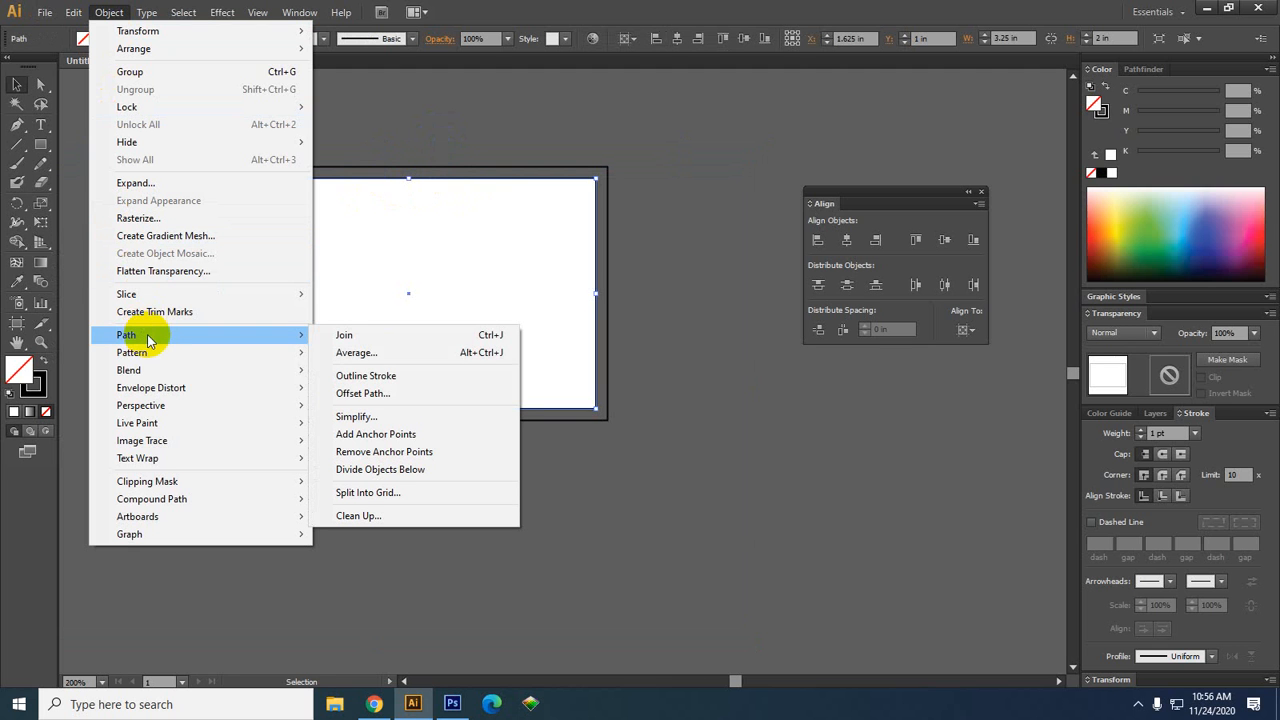
left_click(380, 396)
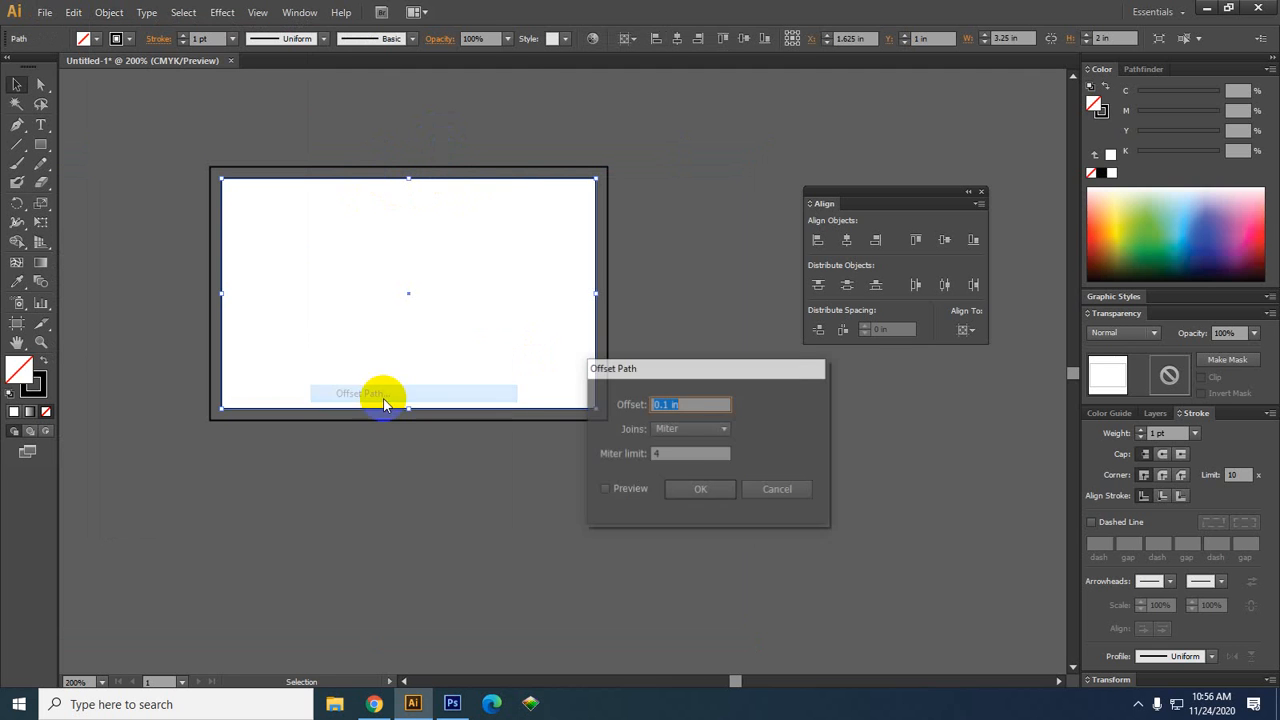
left_click(630, 489)
left_click(695, 406)
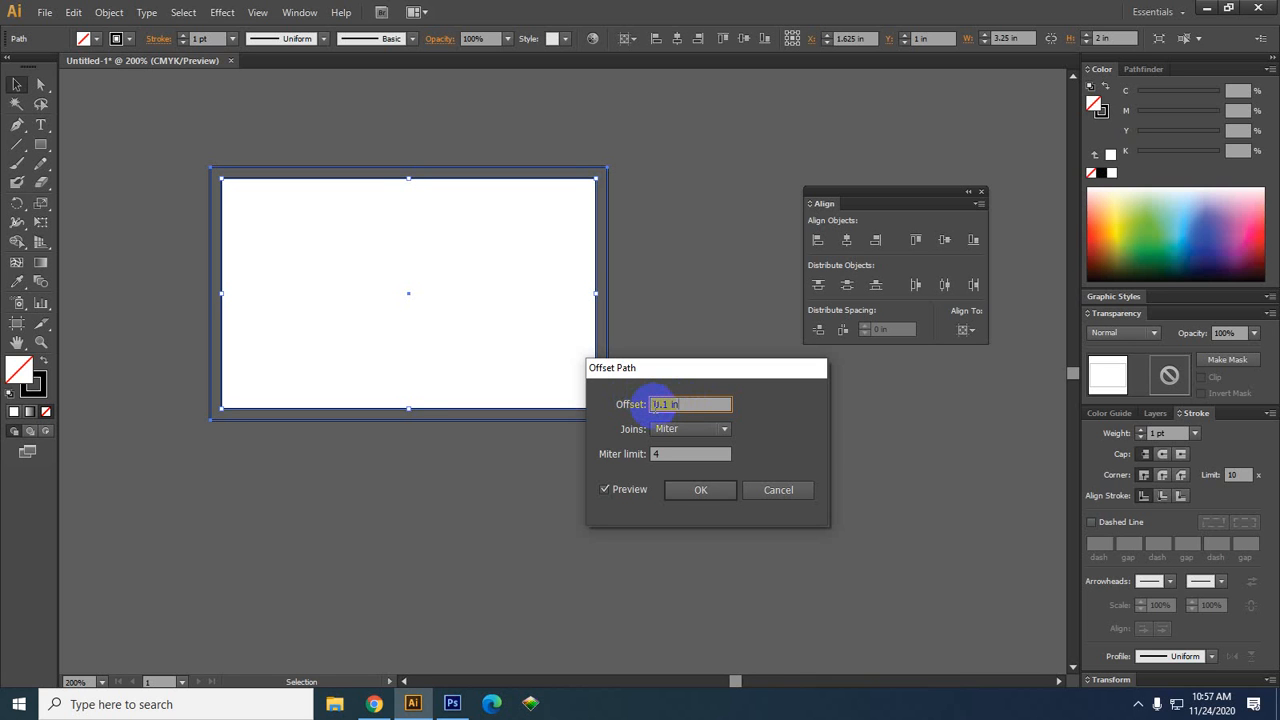
type("-")
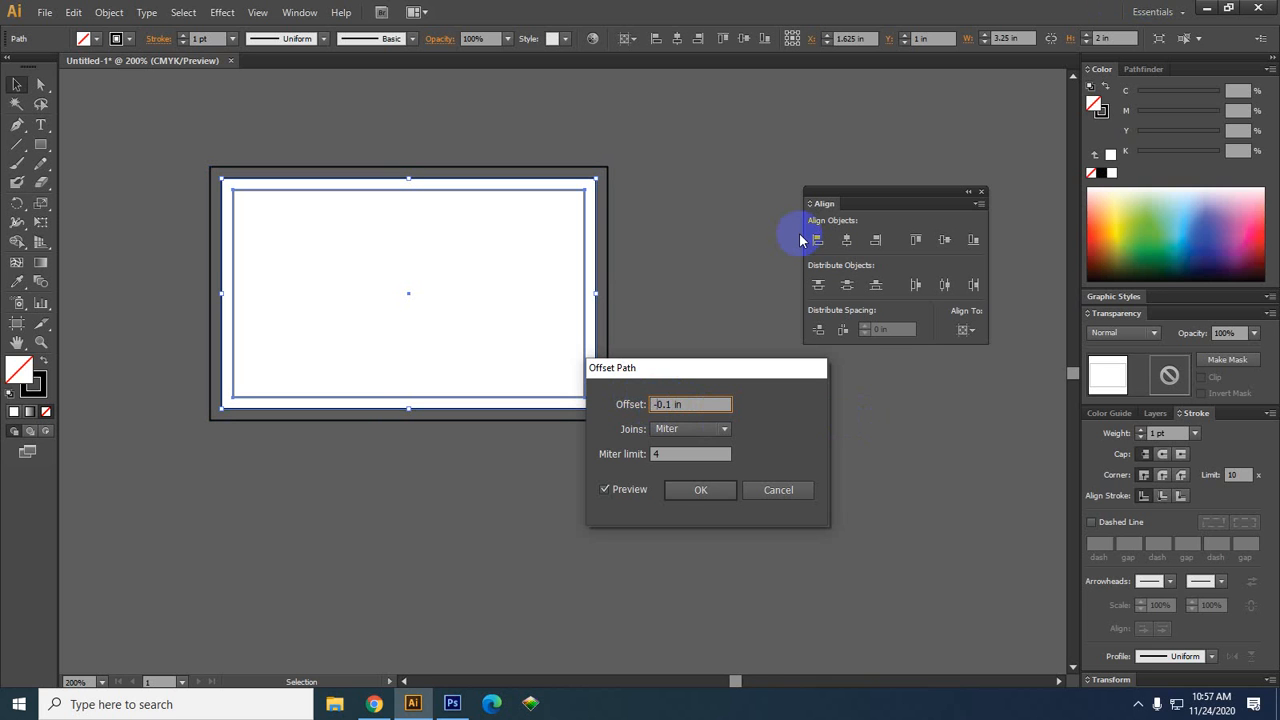
left_click(668, 405)
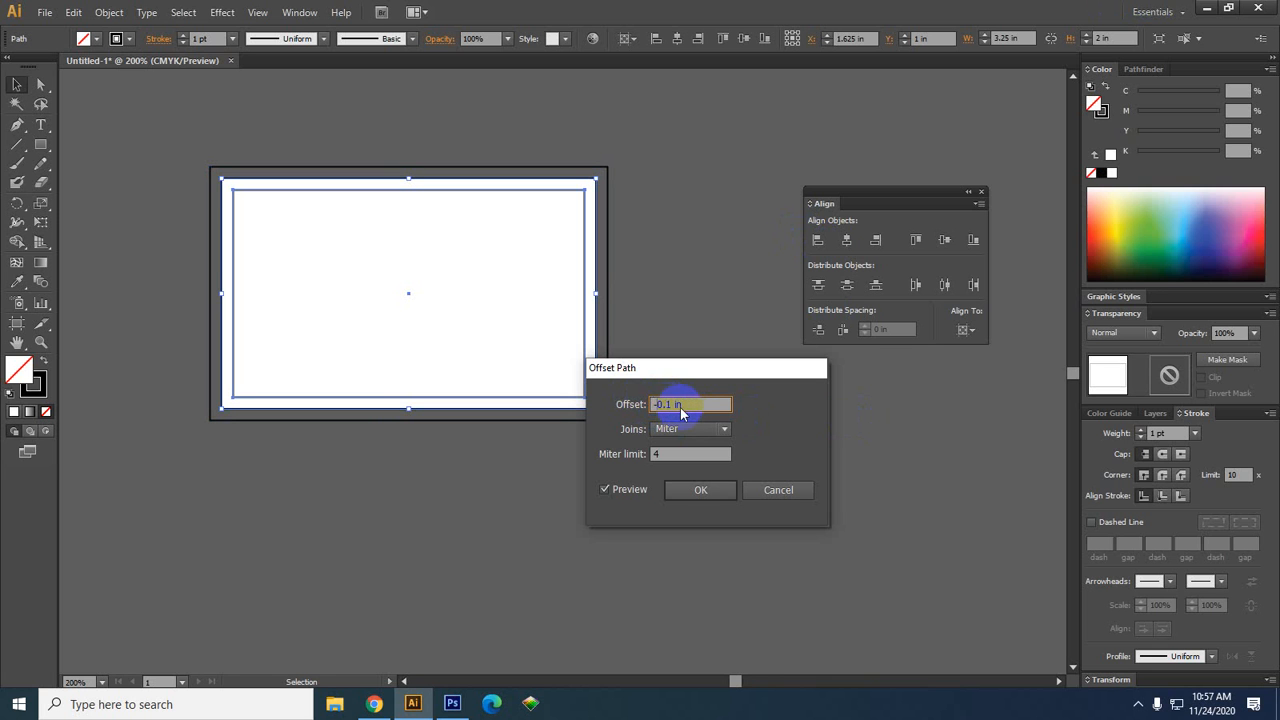
type("25")
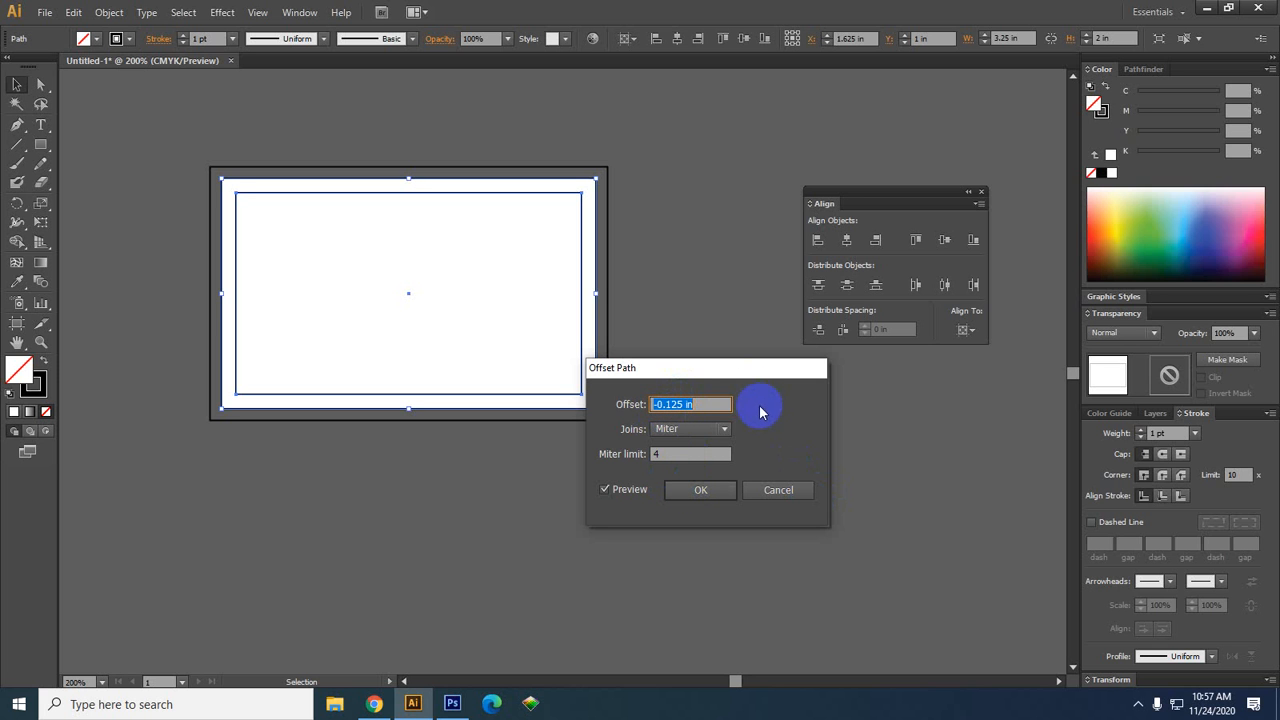
left_click(698, 490)
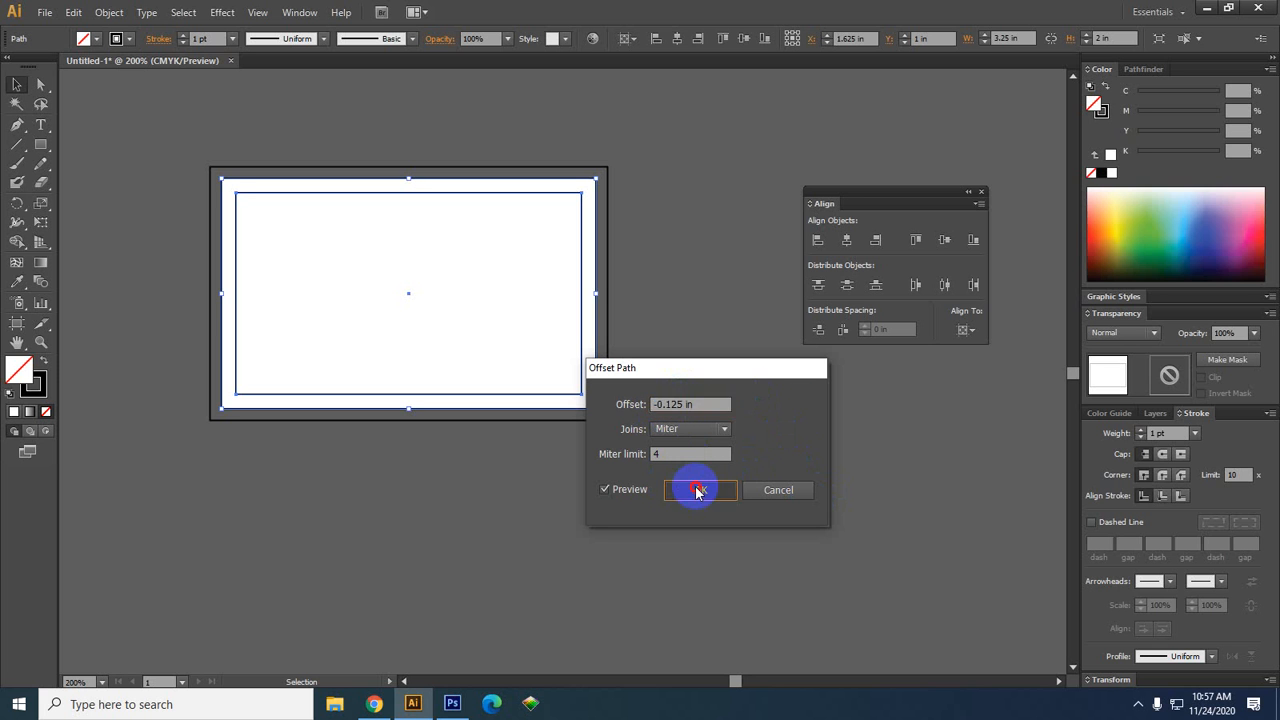
left_click(528, 550)
scroll(284, 218, "up", 1)
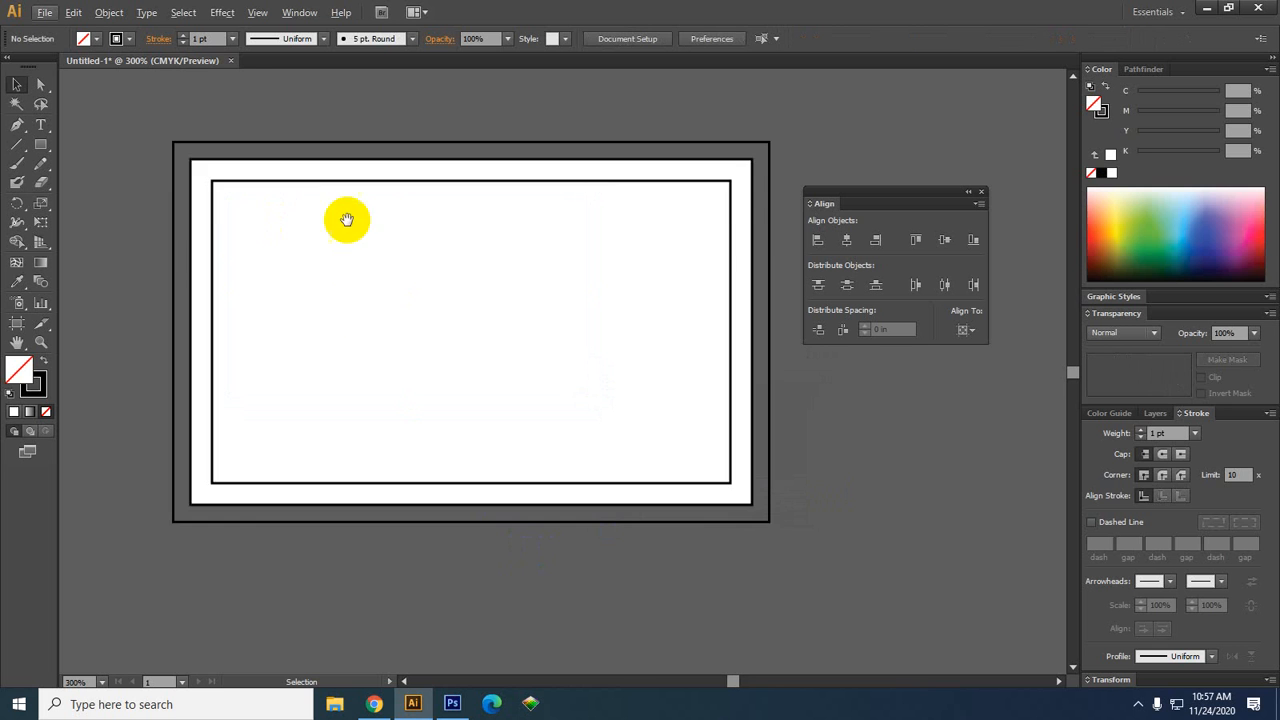
With the card panned into view, select the white card rectangle and pick the Rectangle tool
left_click_drag(347, 219, 349, 334)
left_click(336, 297)
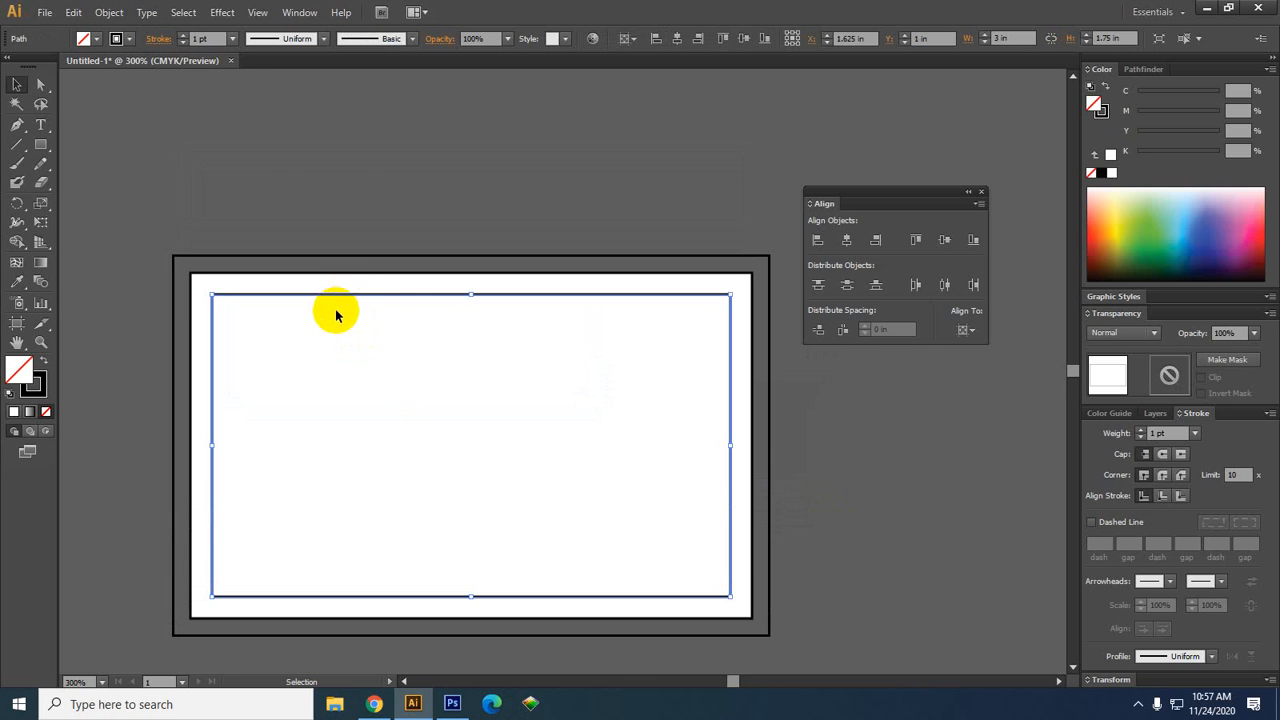
left_click(329, 259)
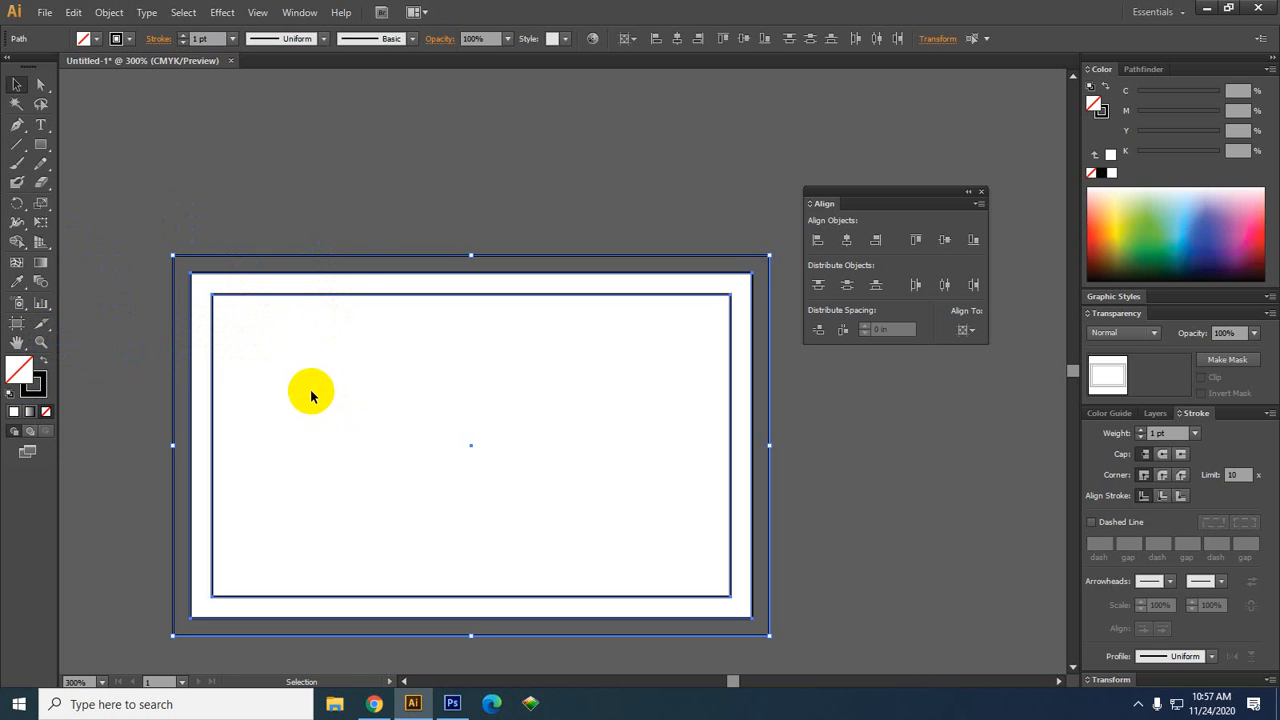
left_click(354, 236)
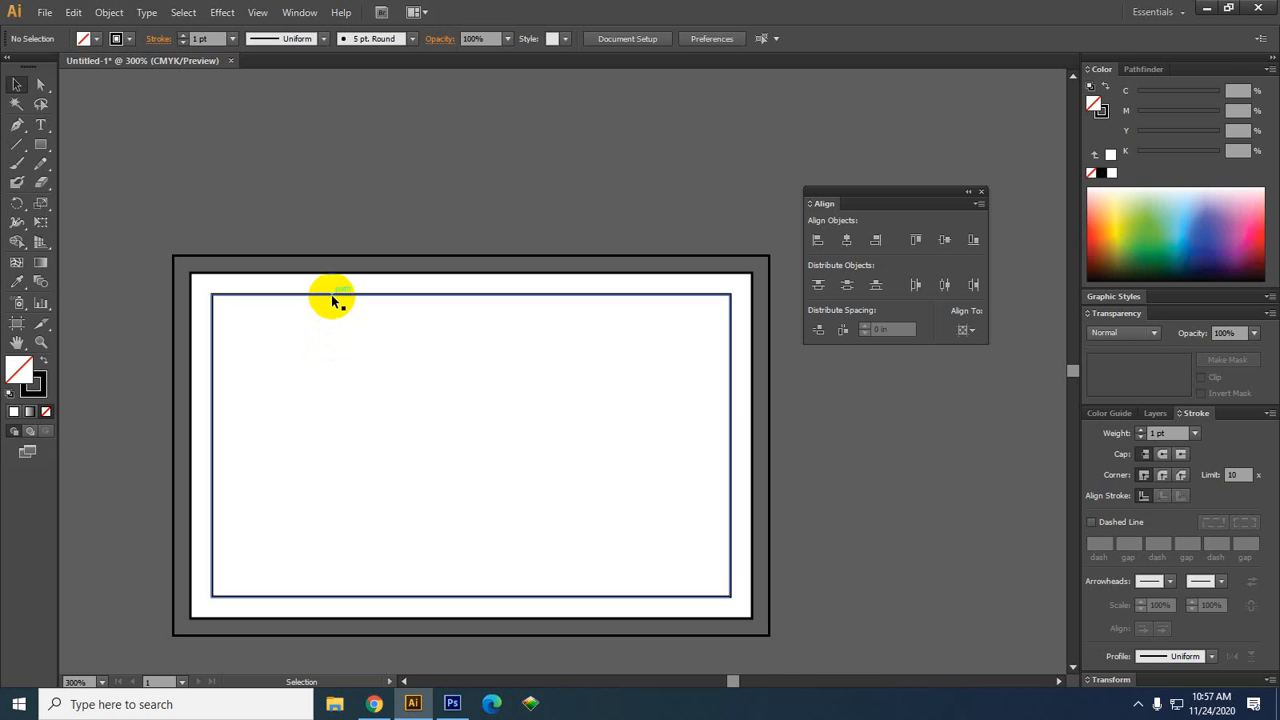
key("space")
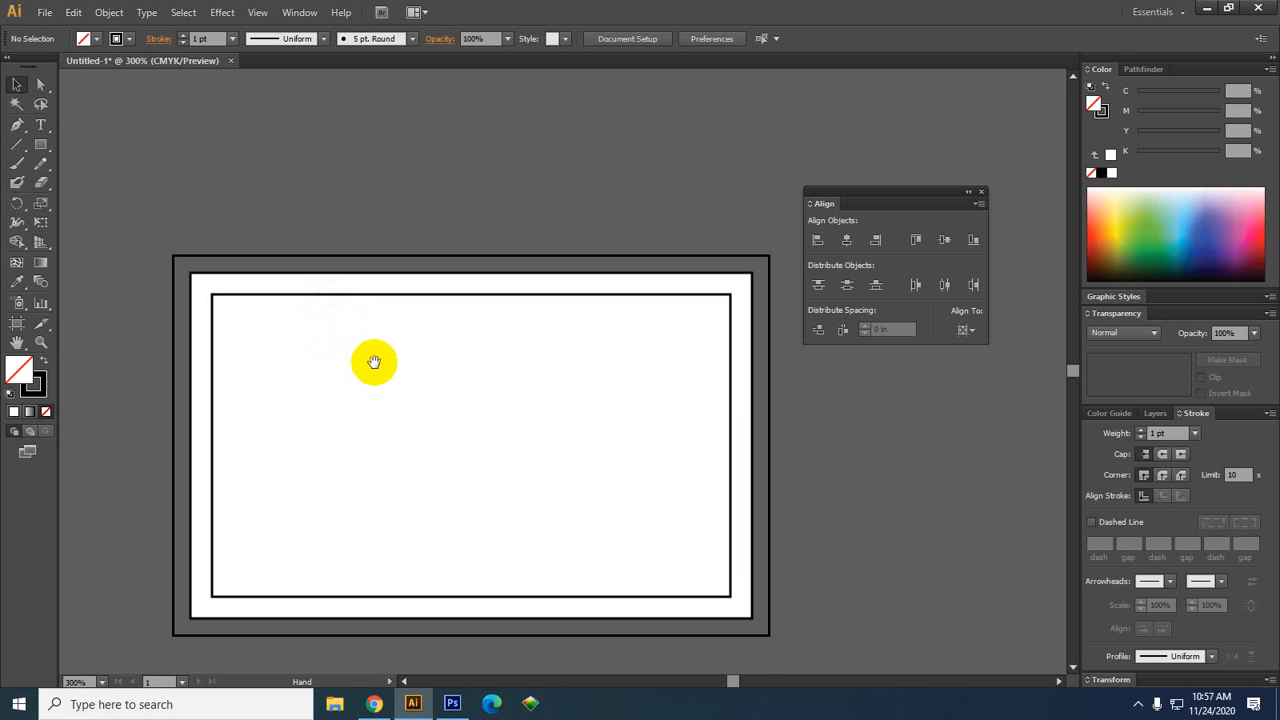
left_click_drag(423, 395, 361, 323)
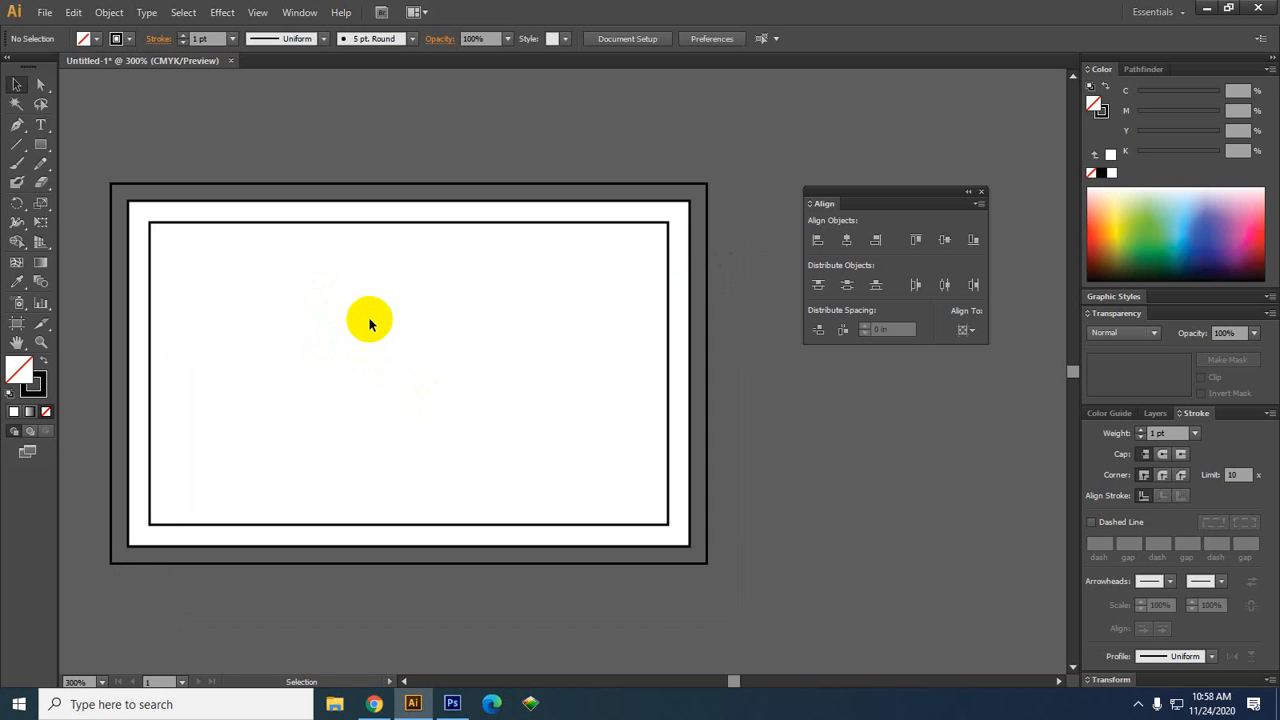
left_click(370, 205)
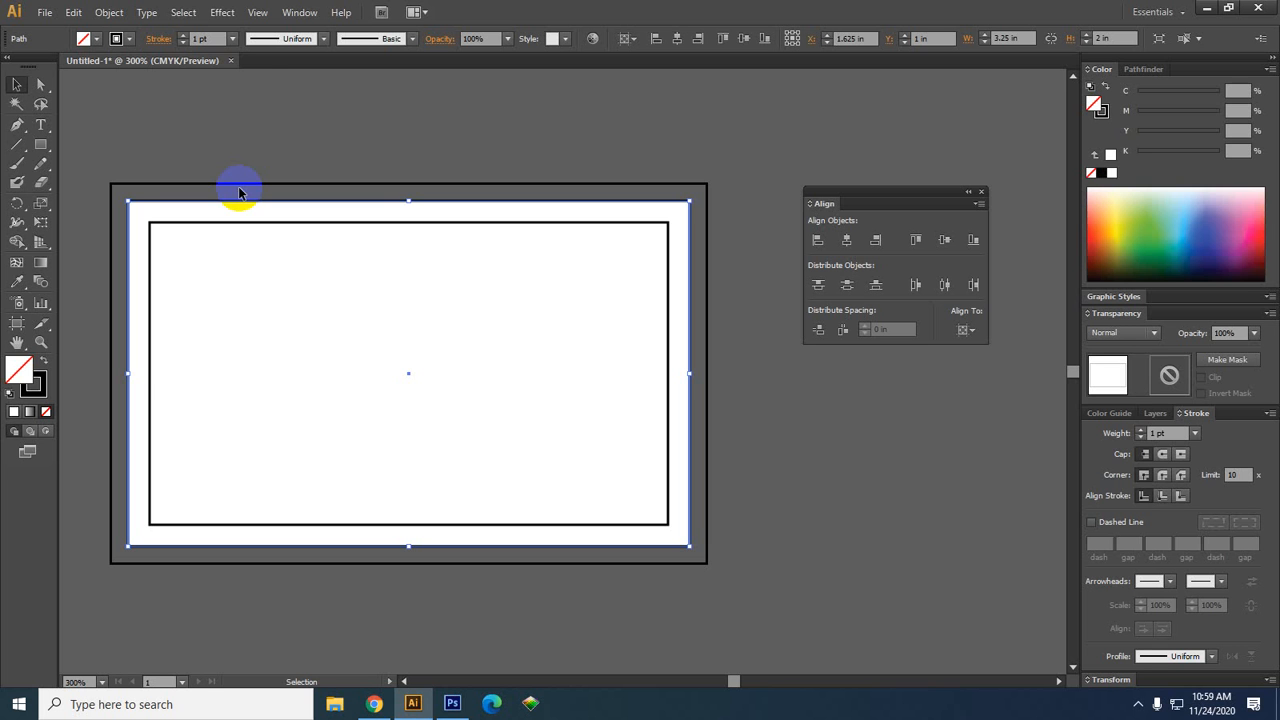
left_click(40, 144)
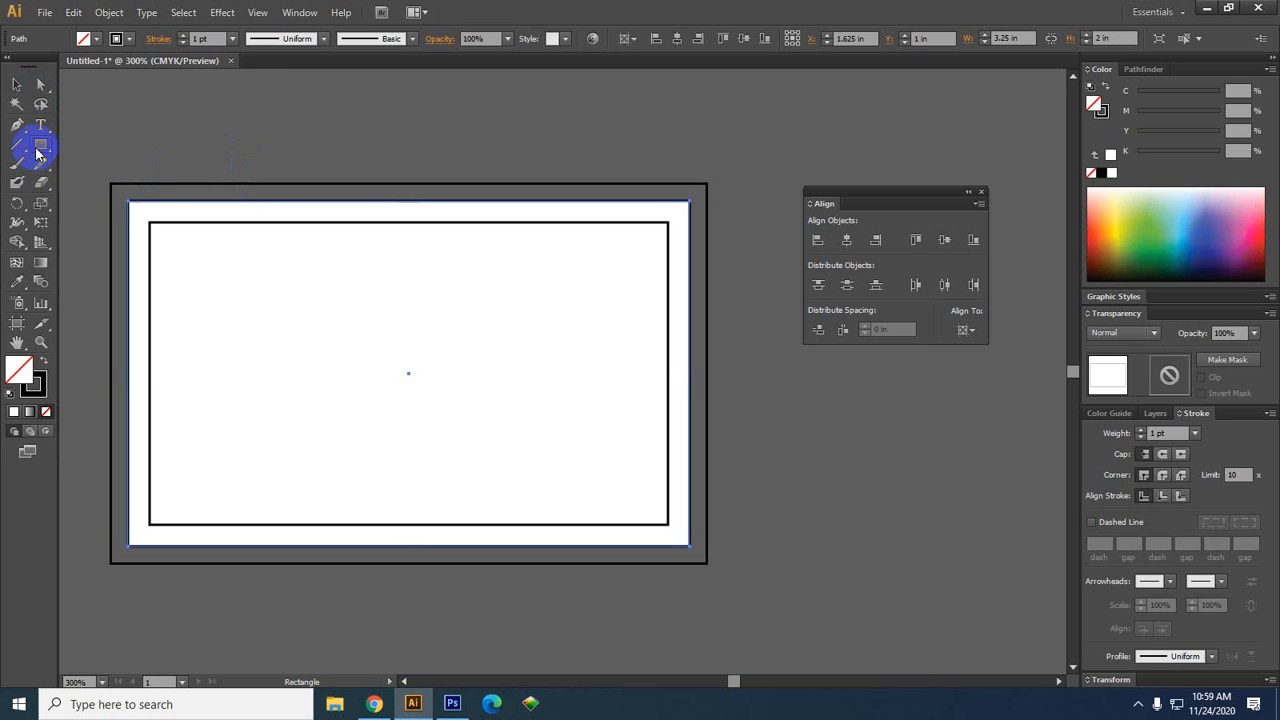
left_click_drag(110, 183, 443, 268)
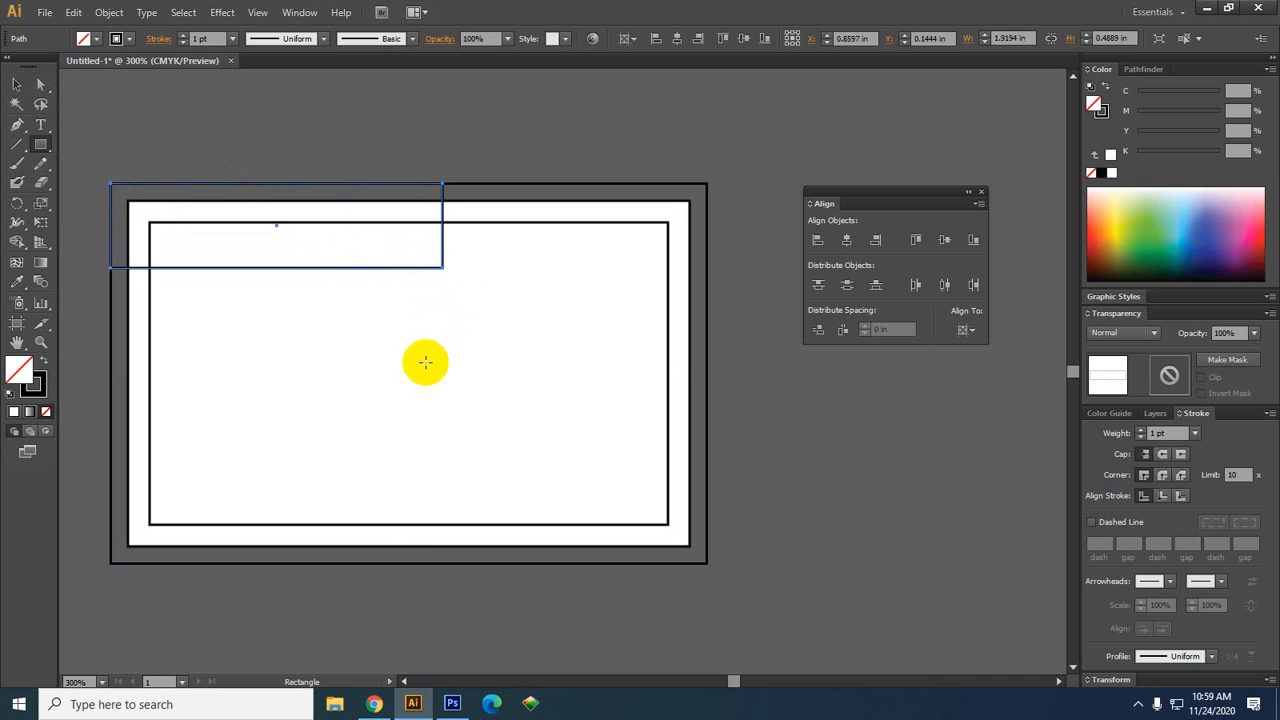
left_click(1101, 173)
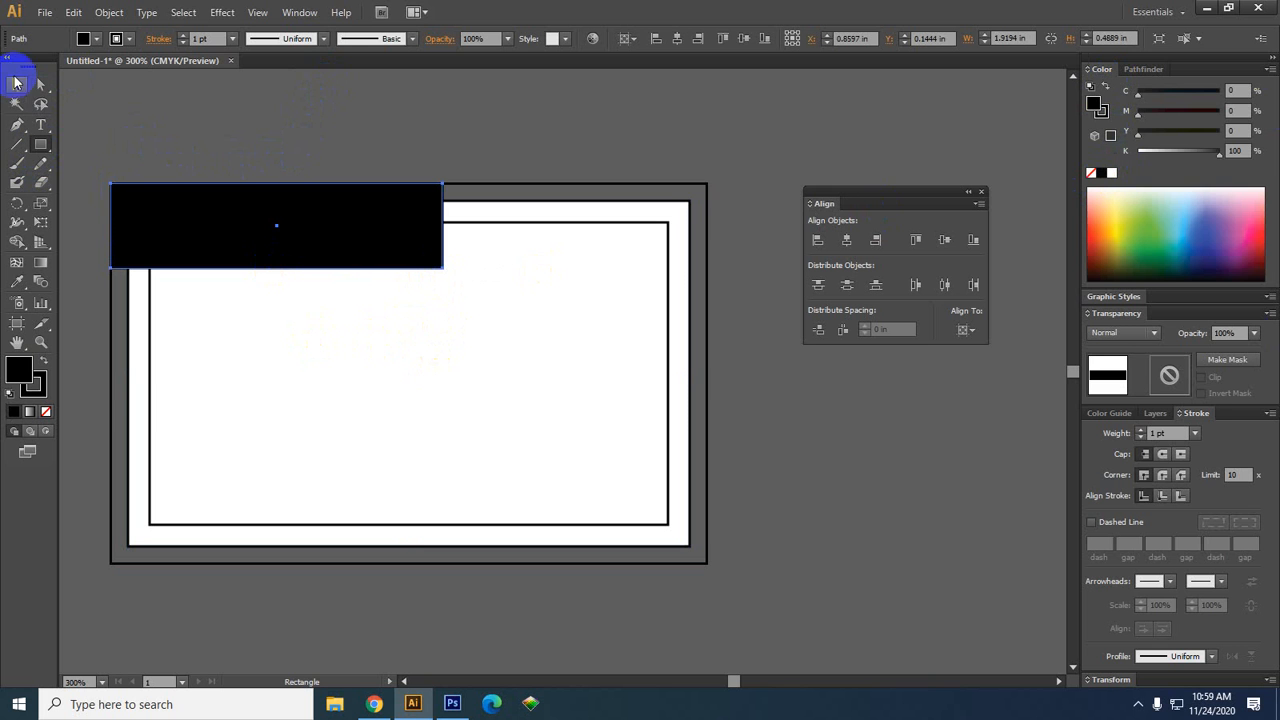
left_click(17, 84)
left_click_drag(223, 209, 223, 506)
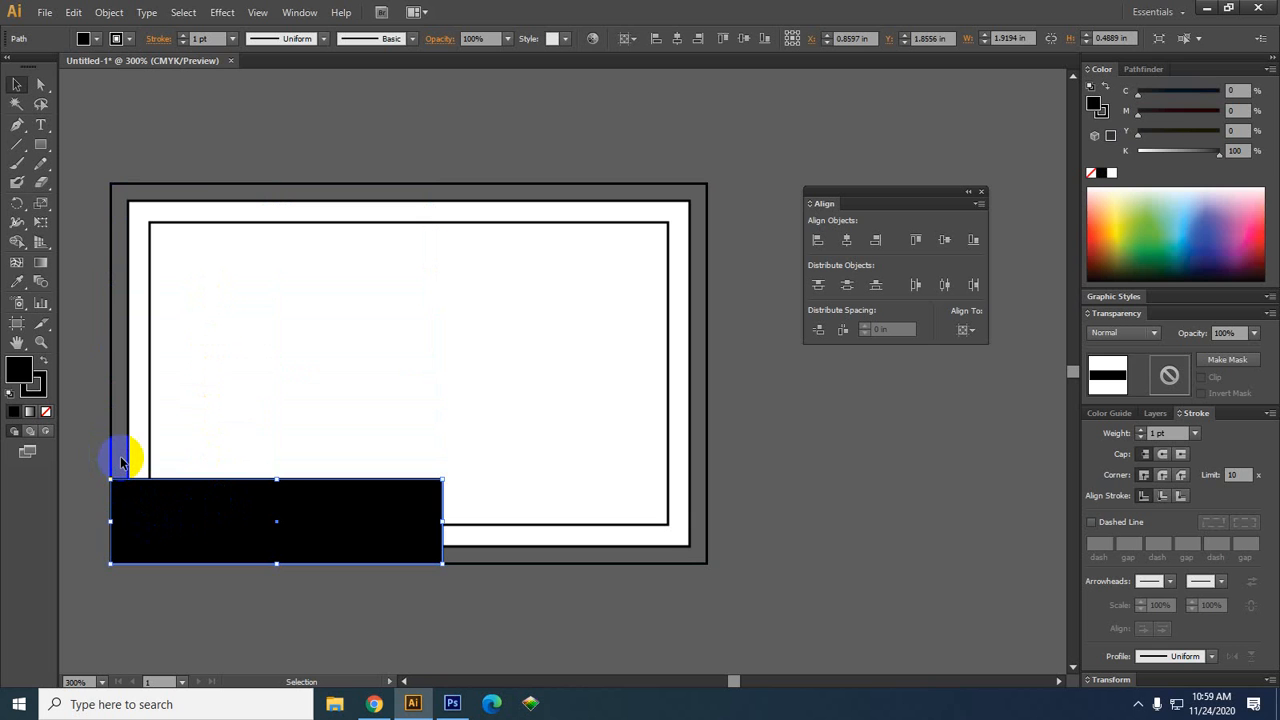
left_click(318, 631)
key("space")
left_click_drag(279, 639, 329, 506)
left_click(329, 414)
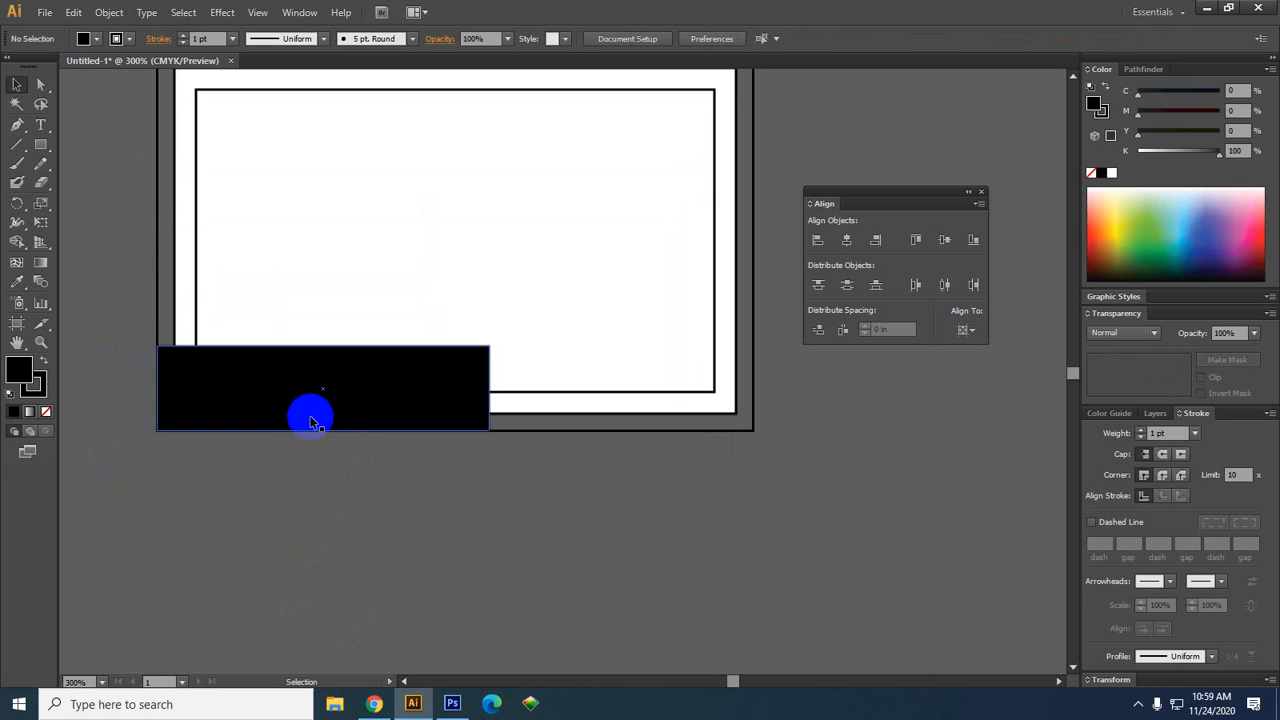
left_click(177, 205)
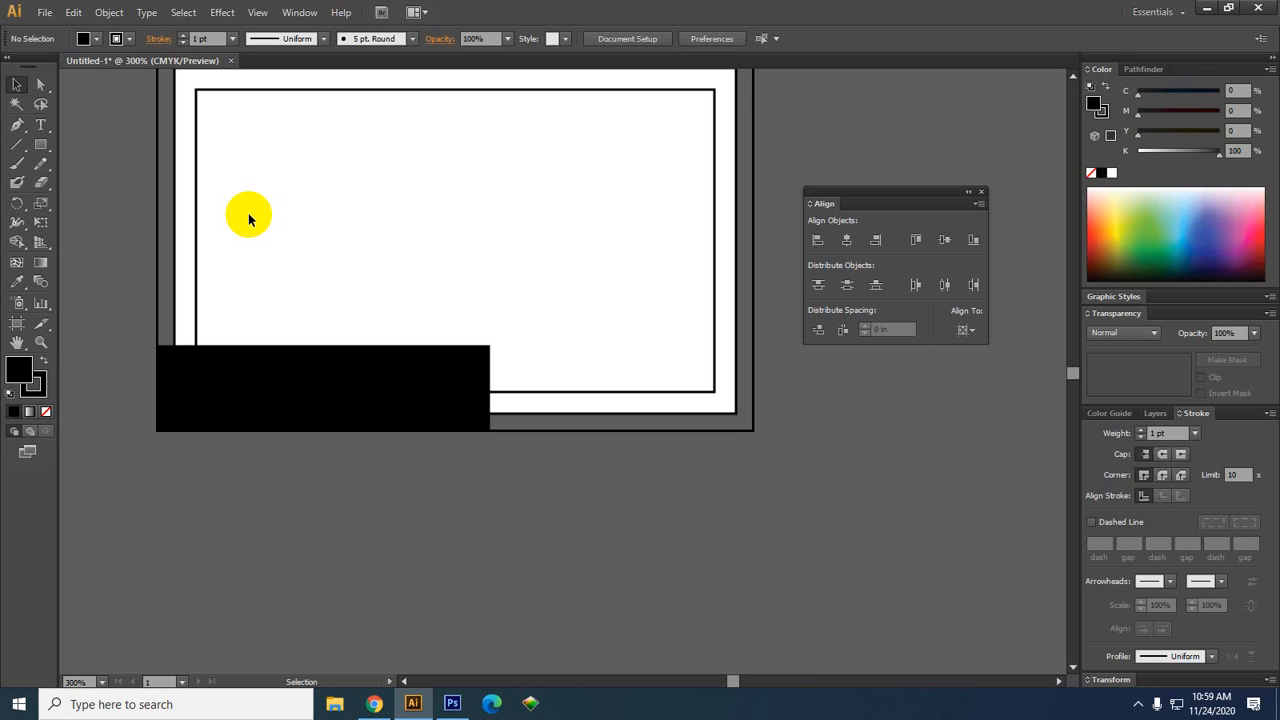
left_click(295, 478)
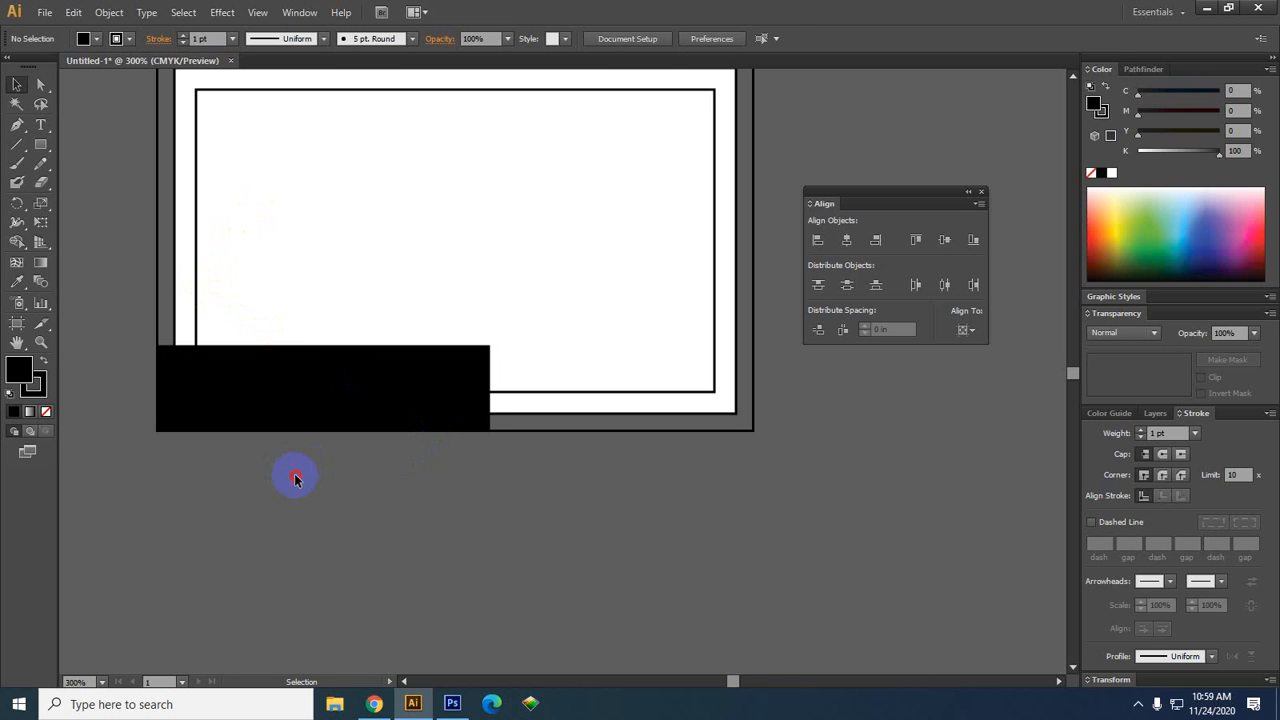
left_click(314, 391)
key("Delete")
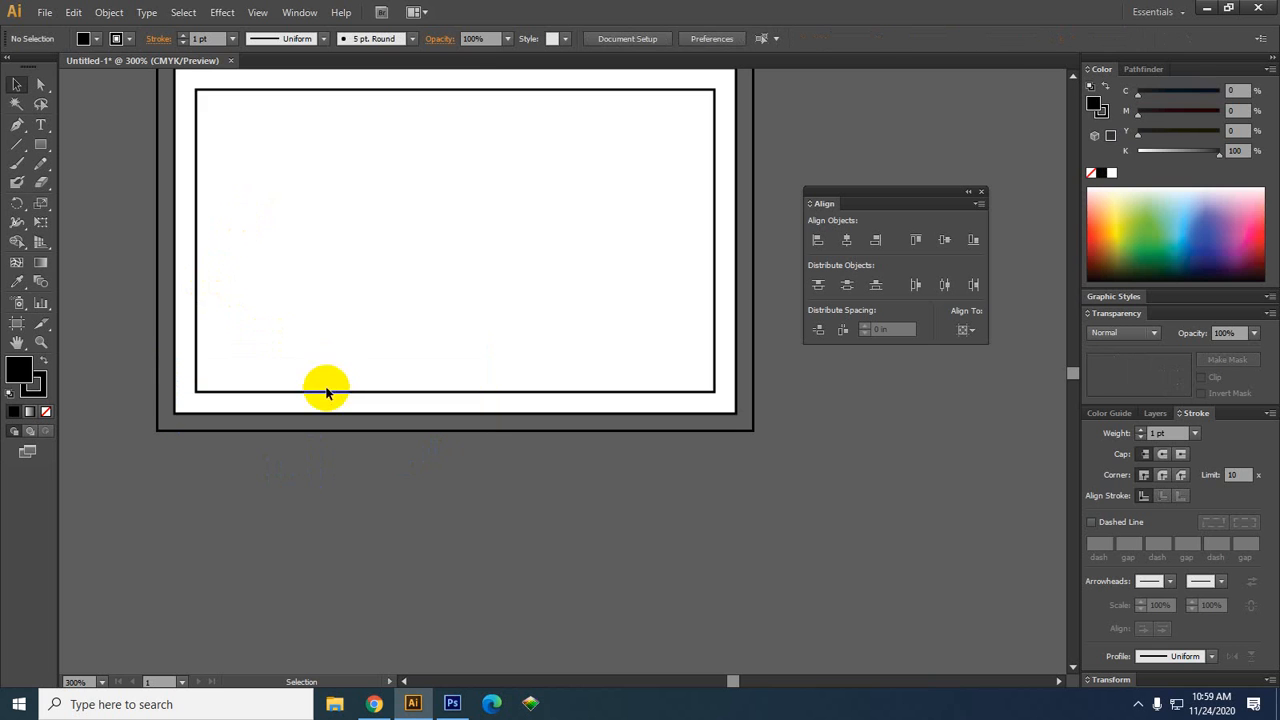
Pan the whole card into view, select the white card rectangle and choose the Rectangle tool
left_click_drag(575, 525, 533, 585)
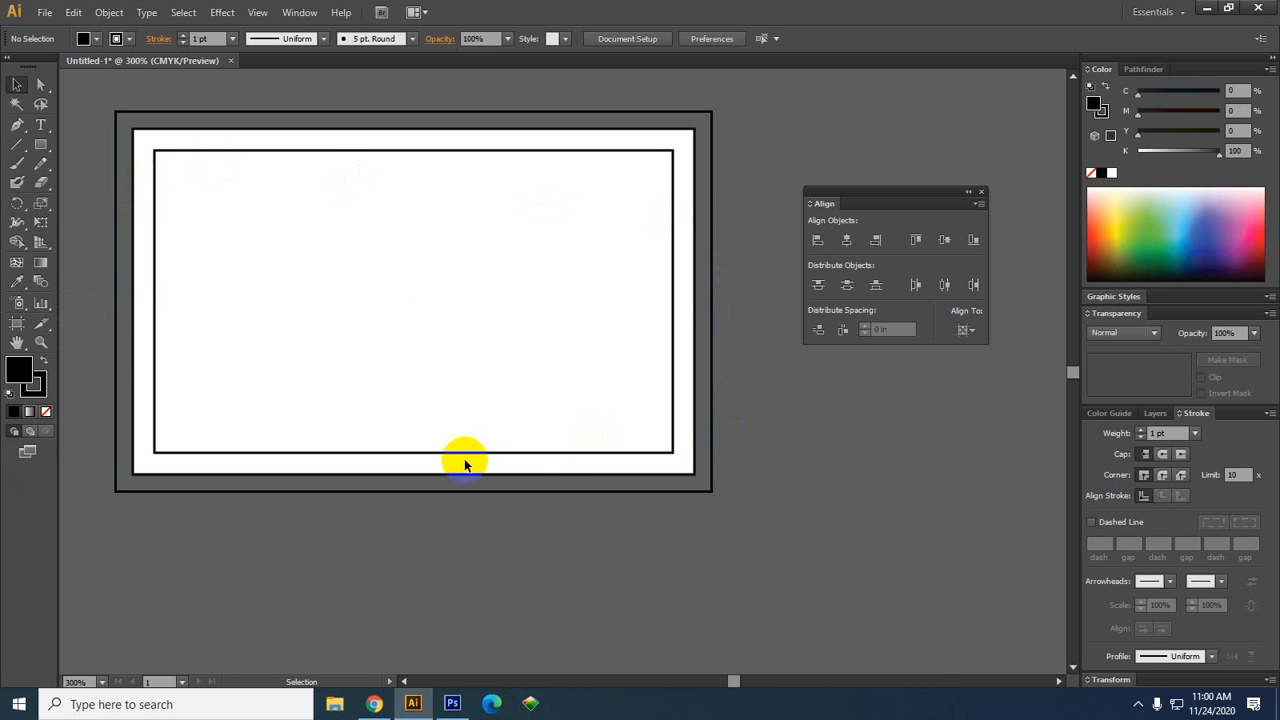
left_click_drag(814, 468, 824, 542)
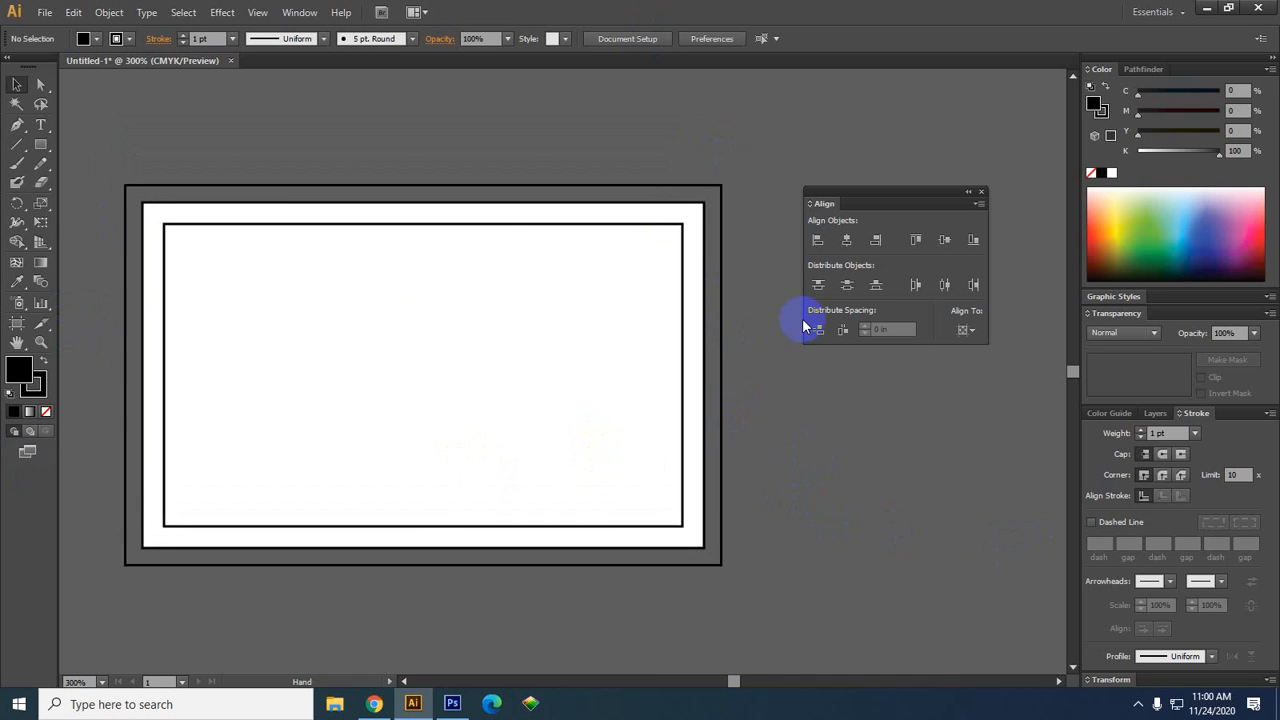
left_click_drag(800, 321, 767, 318)
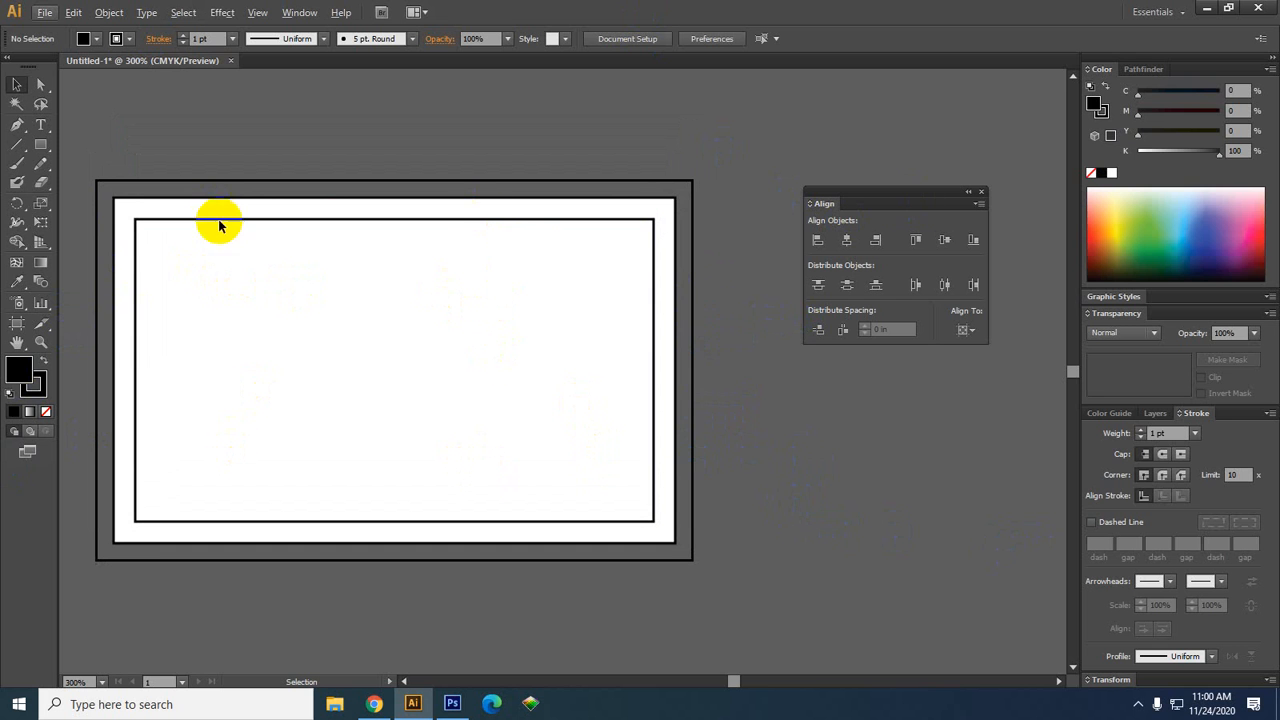
left_click(209, 294)
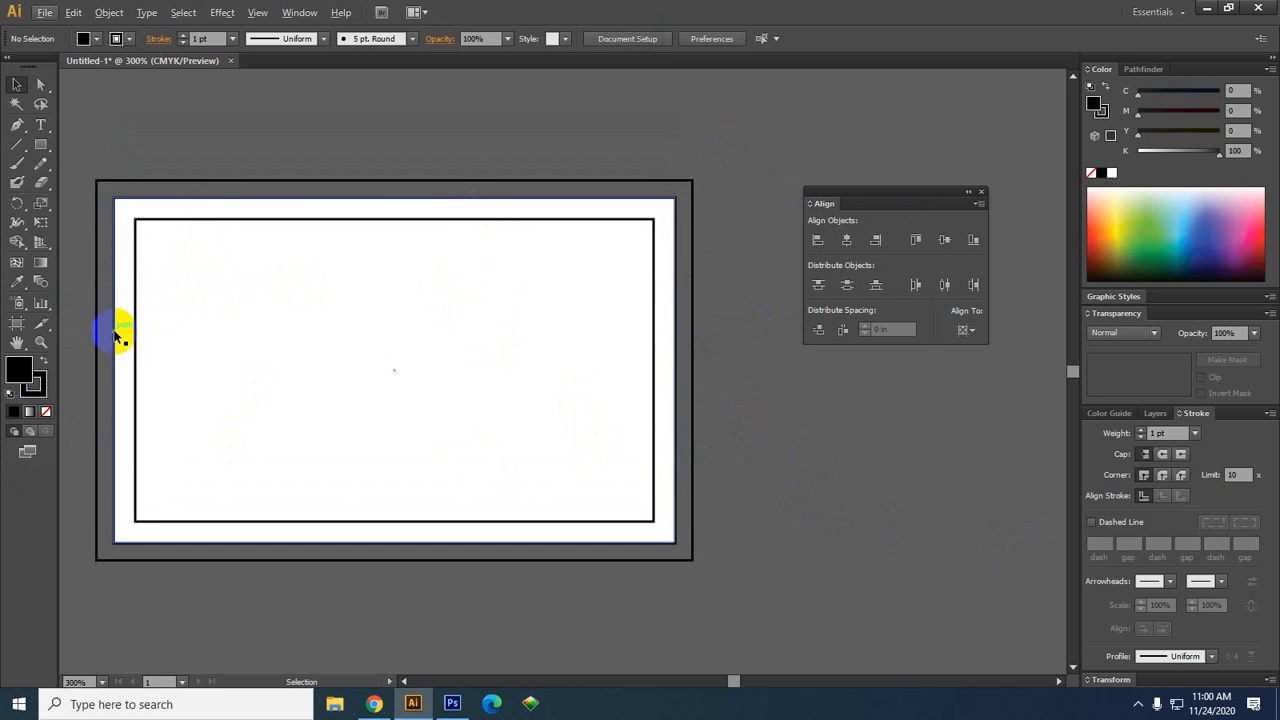
left_click(42, 144)
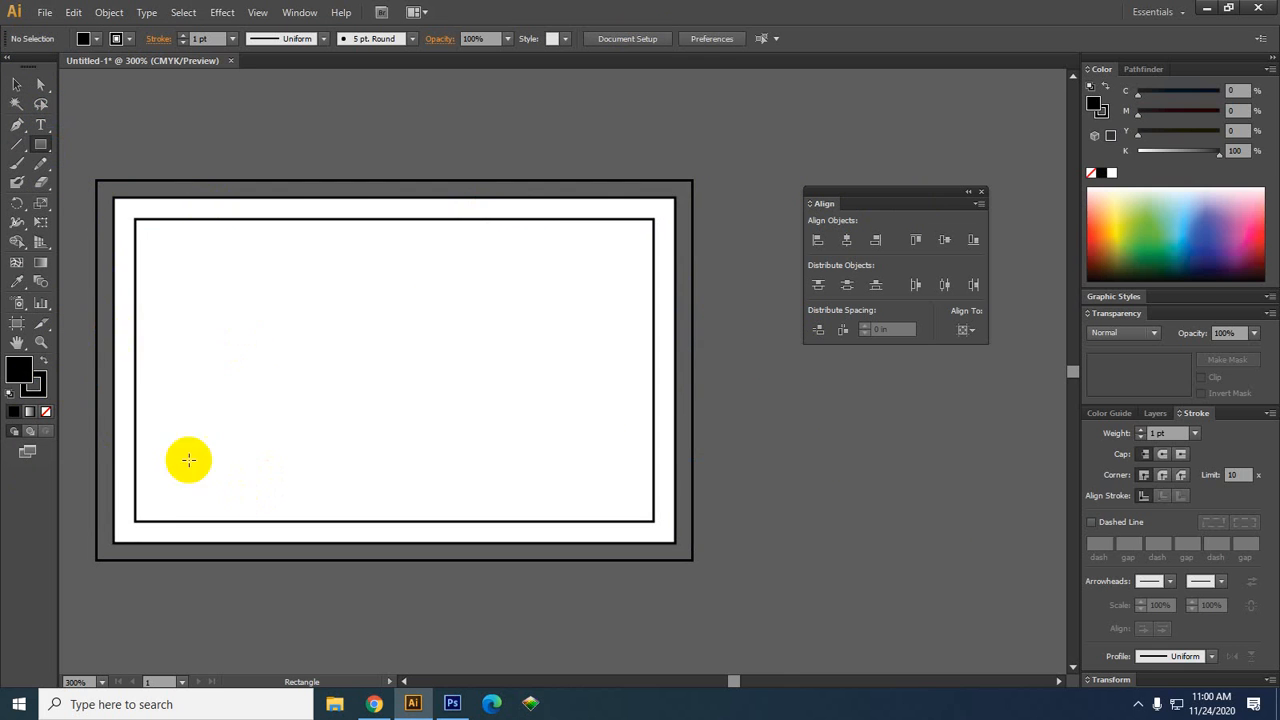
Draw a bar over the card's lower-left edge with no stroke and a dark blue fill (M 21, K 51)
left_click_drag(96, 400, 364, 463)
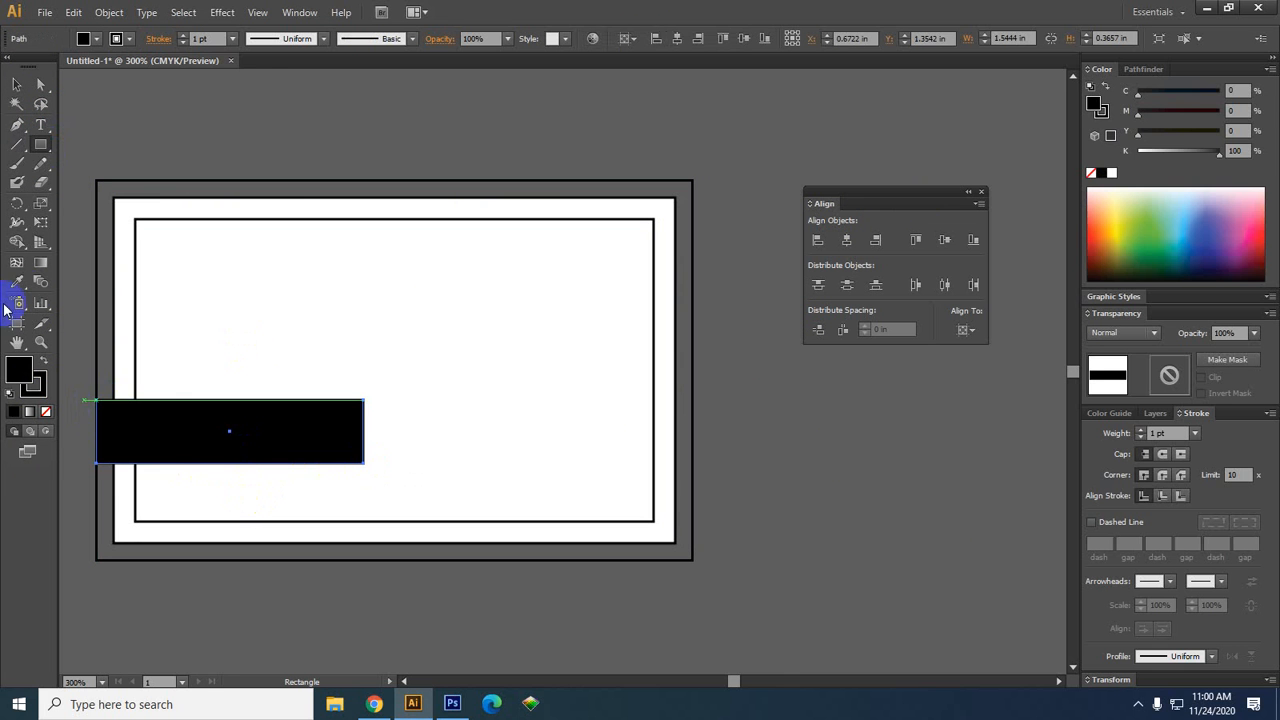
left_click(38, 374)
left_click(45, 411)
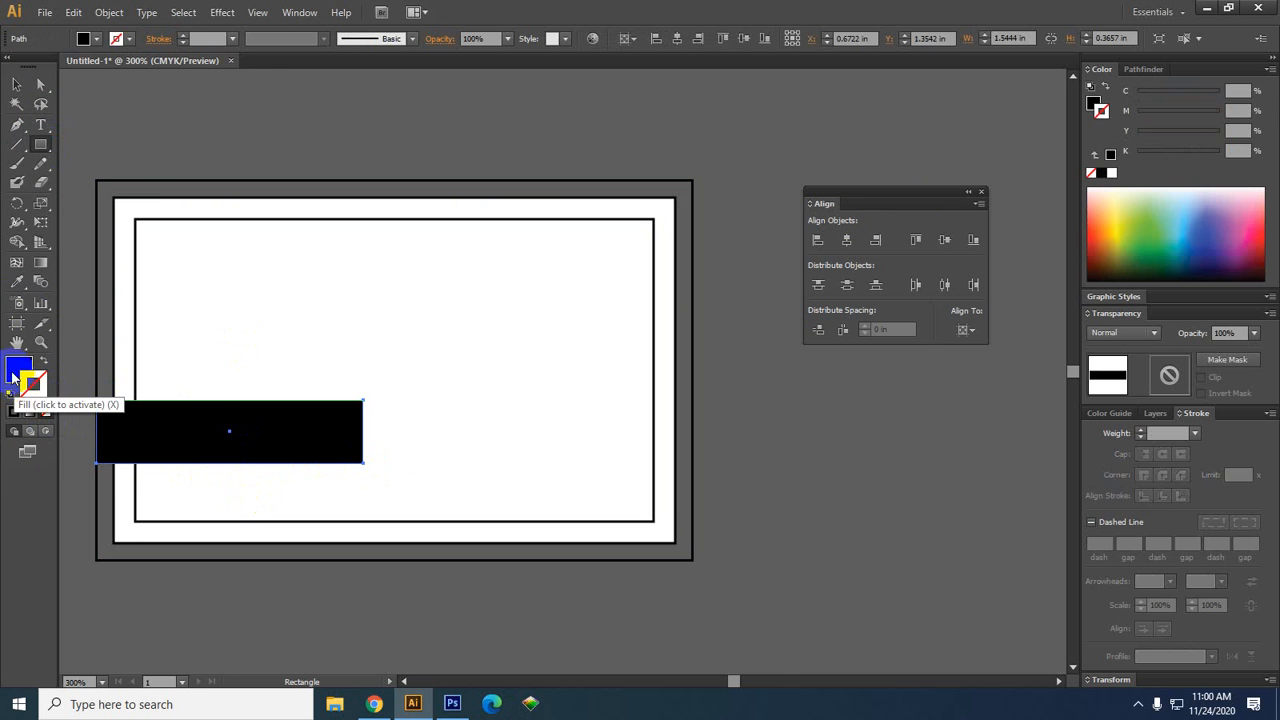
left_click(14, 376)
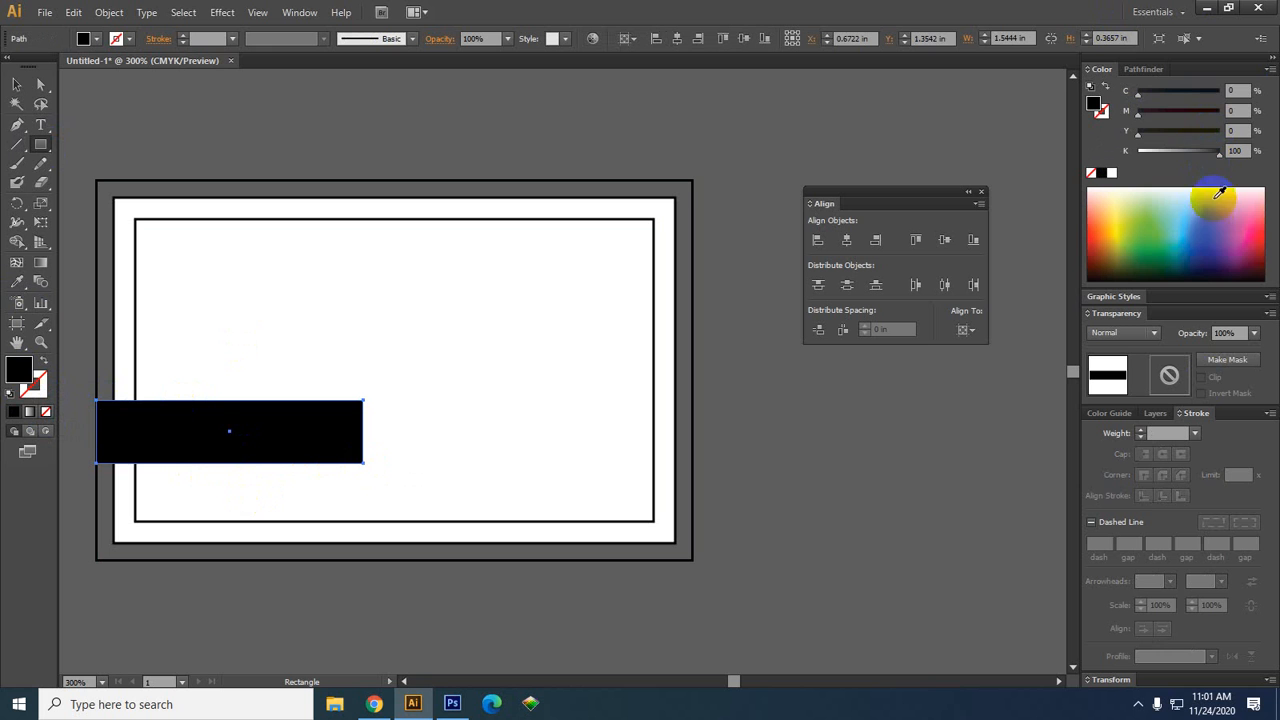
left_click(1214, 214)
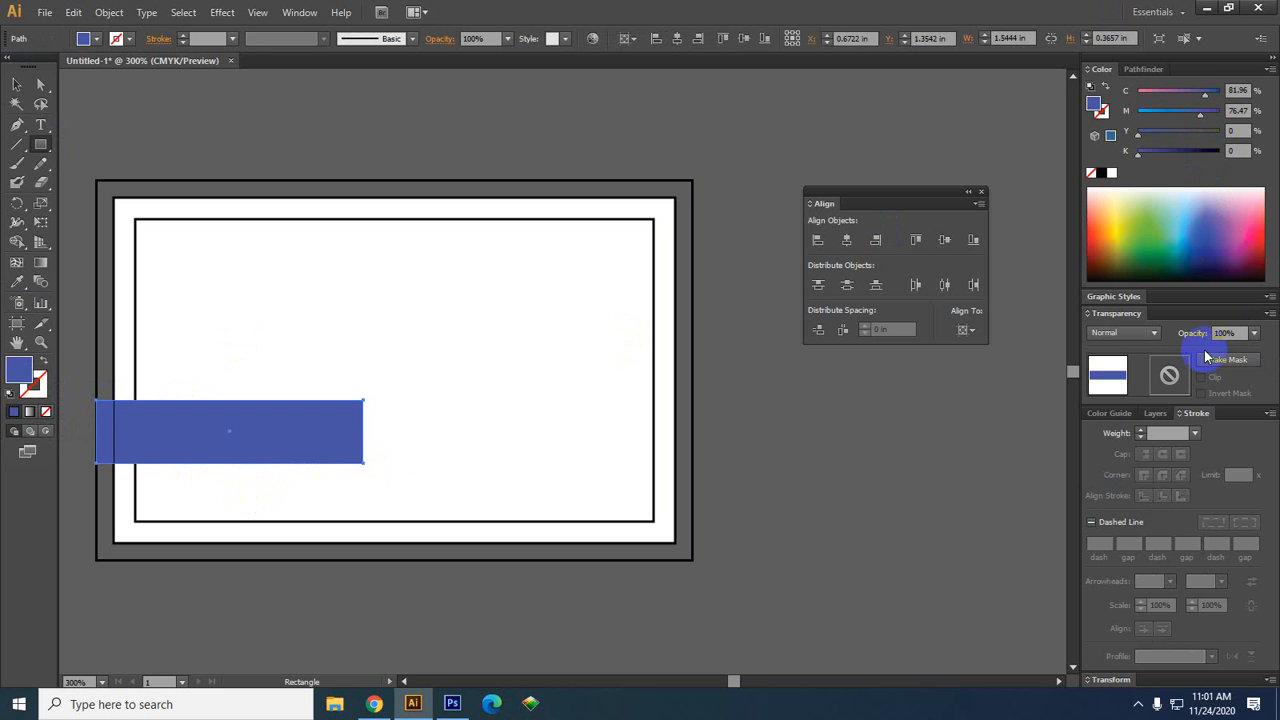
left_click(1182, 150)
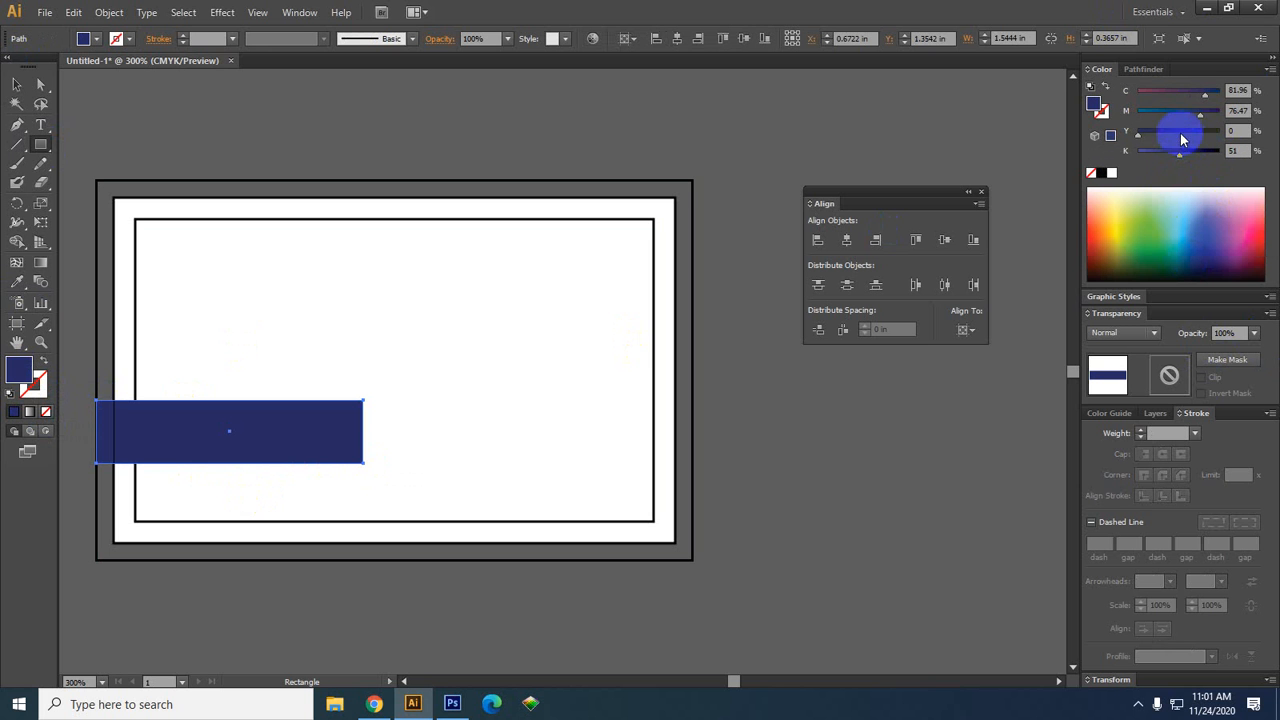
left_click_drag(1200, 113, 1154, 113)
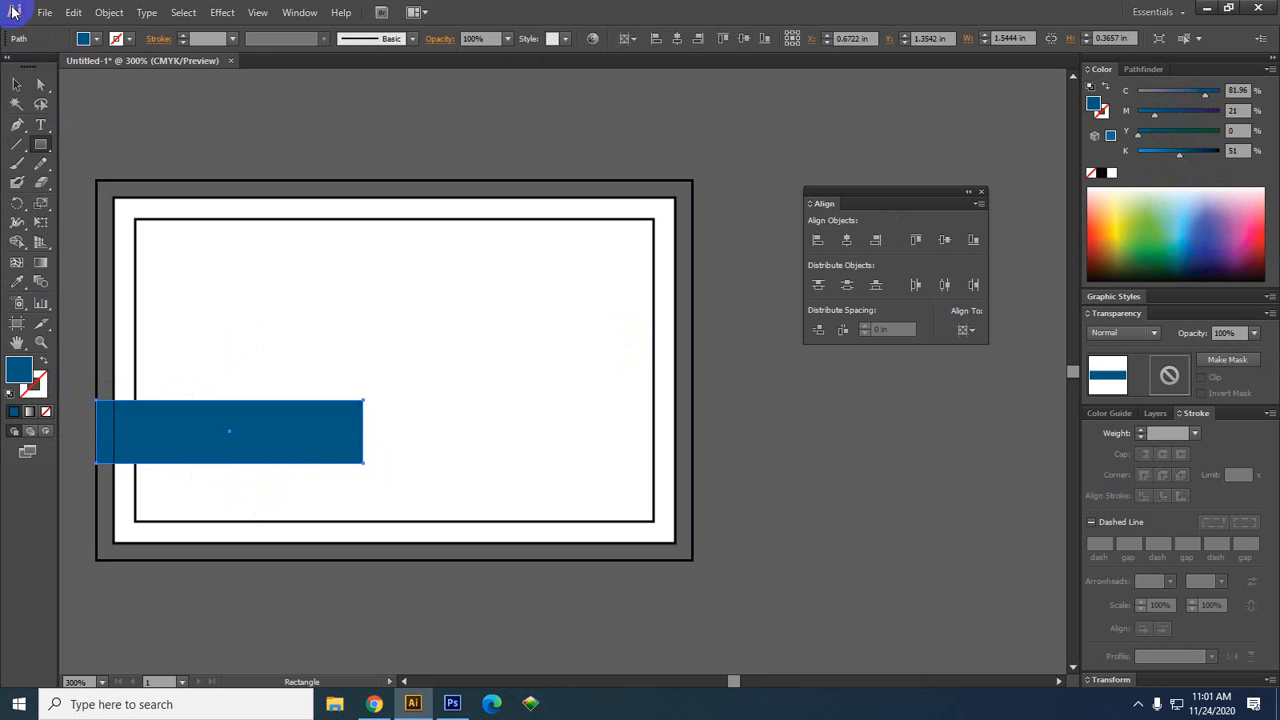
Move the 1.5444 × 0.3657 in blue bar off the card, above its top-left corner
left_click(16, 85)
left_click(496, 352)
left_click_drag(525, 397, 587, 287)
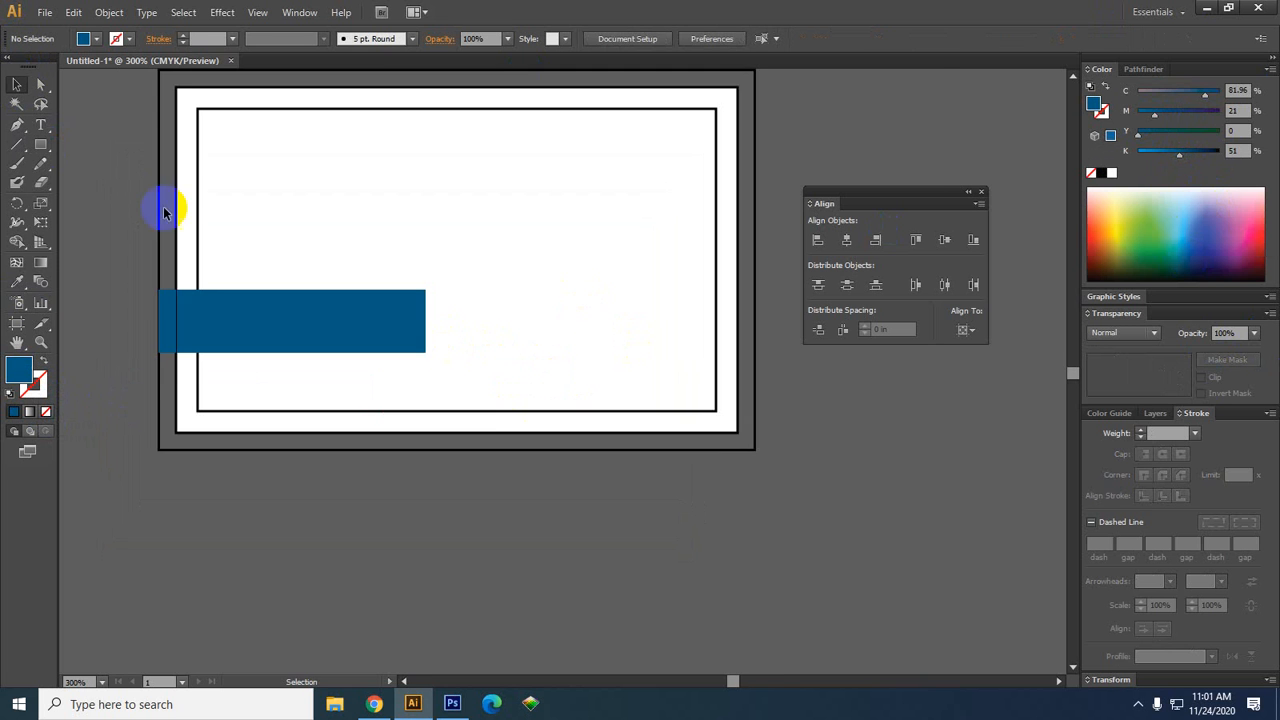
scroll(251, 286, "up", 3)
left_click_drag(277, 280, 436, 261)
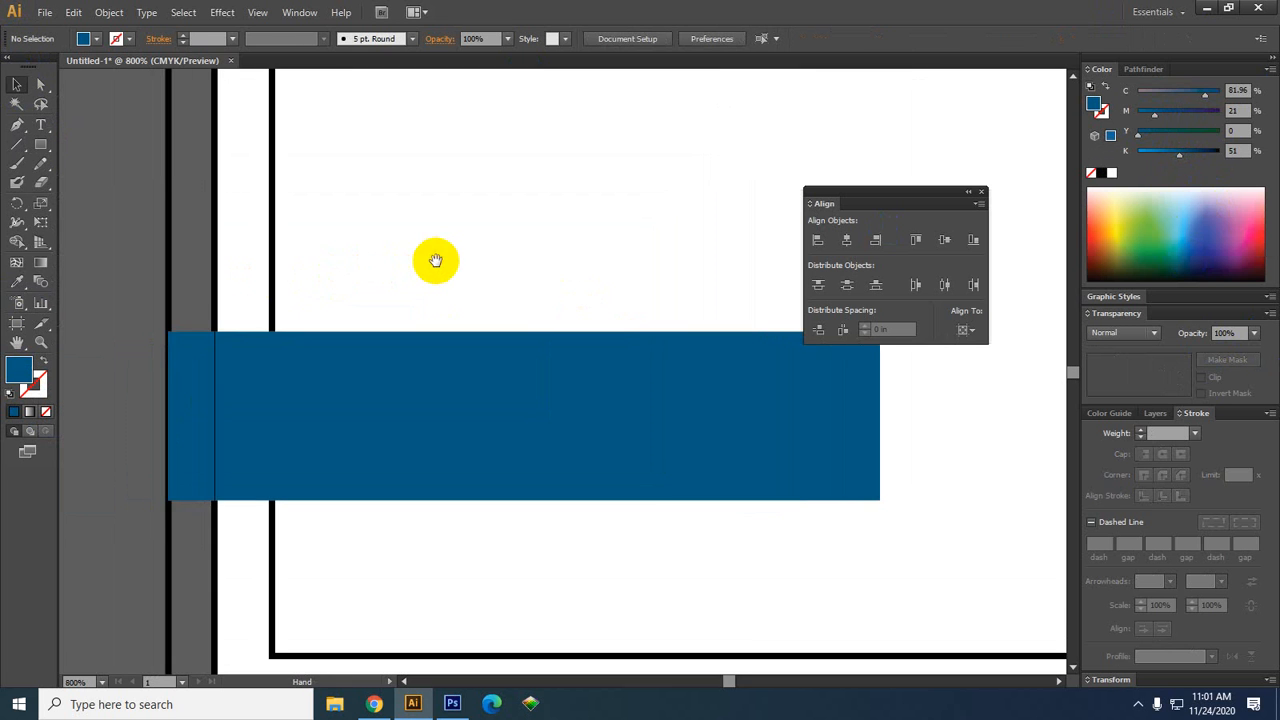
scroll(436, 261, "down", 1)
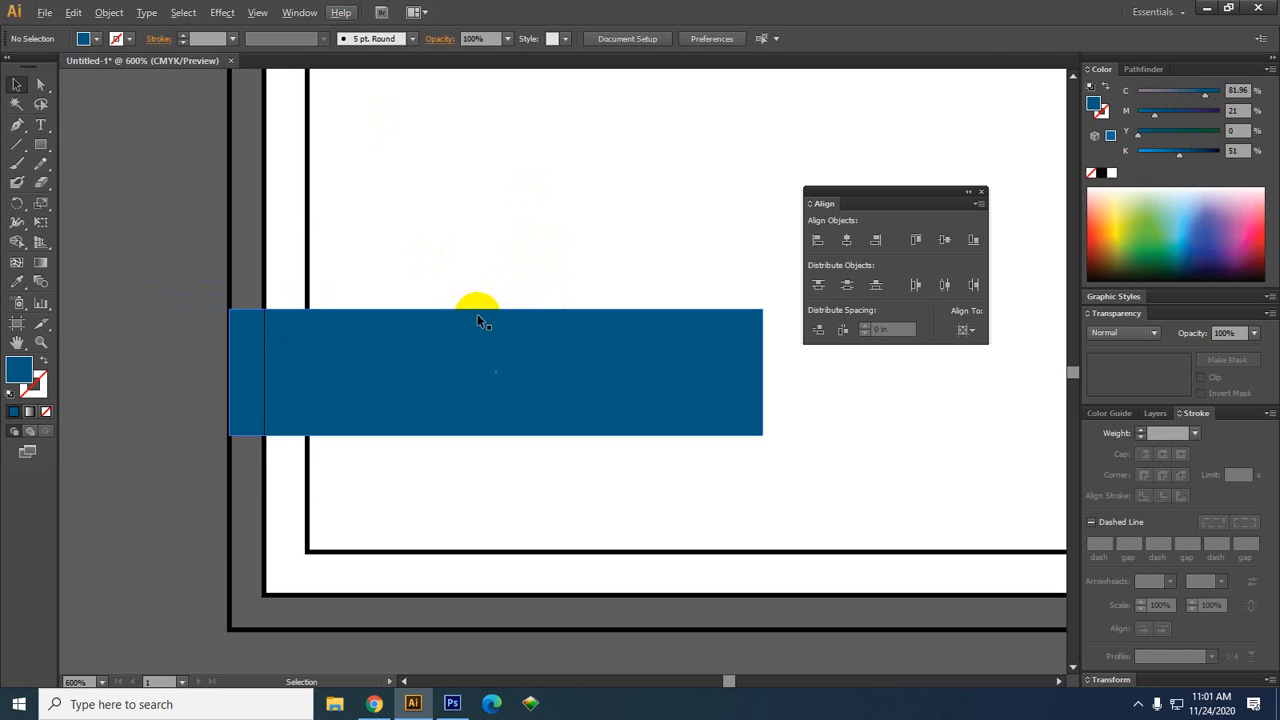
left_click_drag(489, 388, 489, 420)
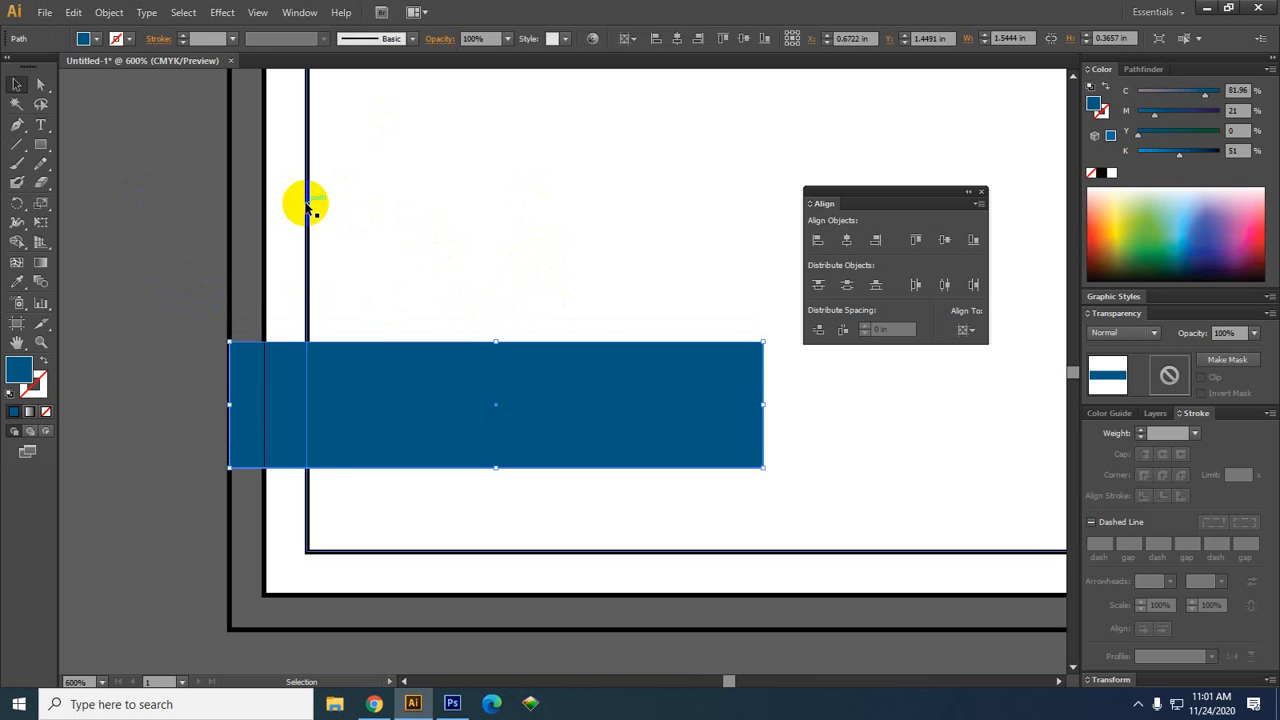
scroll(306, 206, "down", 2)
left_click_drag(594, 246, 543, 432)
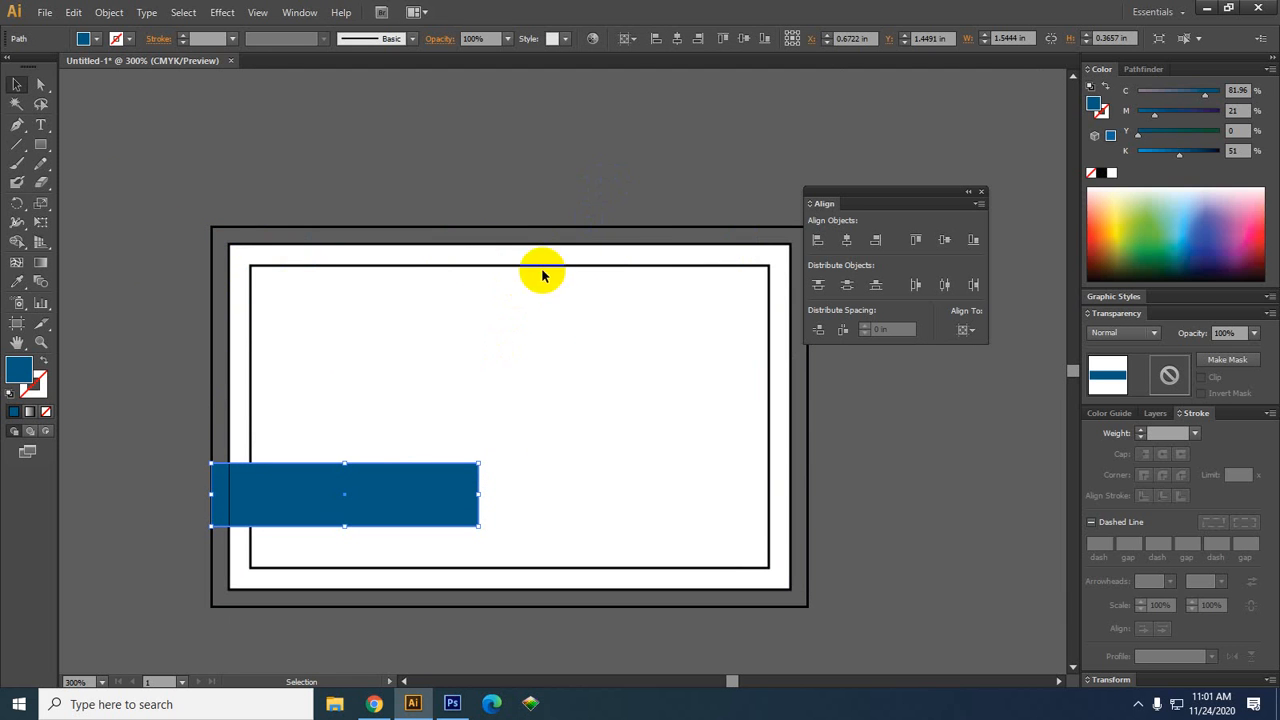
left_click_drag(456, 497, 352, 146)
left_click_drag(533, 373, 474, 348)
scroll(424, 320, "down", 1)
left_click_drag(702, 420, 669, 427)
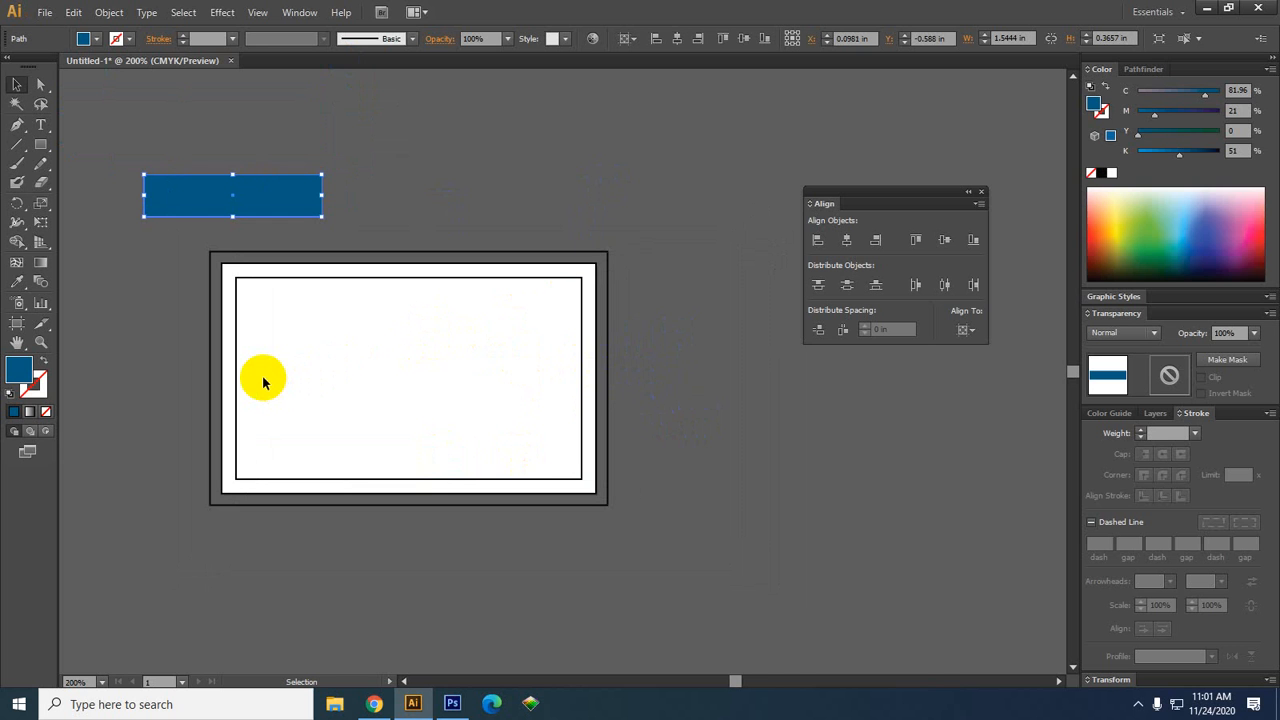
Convert the bleed and safe-margin frame rectangles into guides with Make Guides, then deselect
left_click_drag(655, 248, 480, 300)
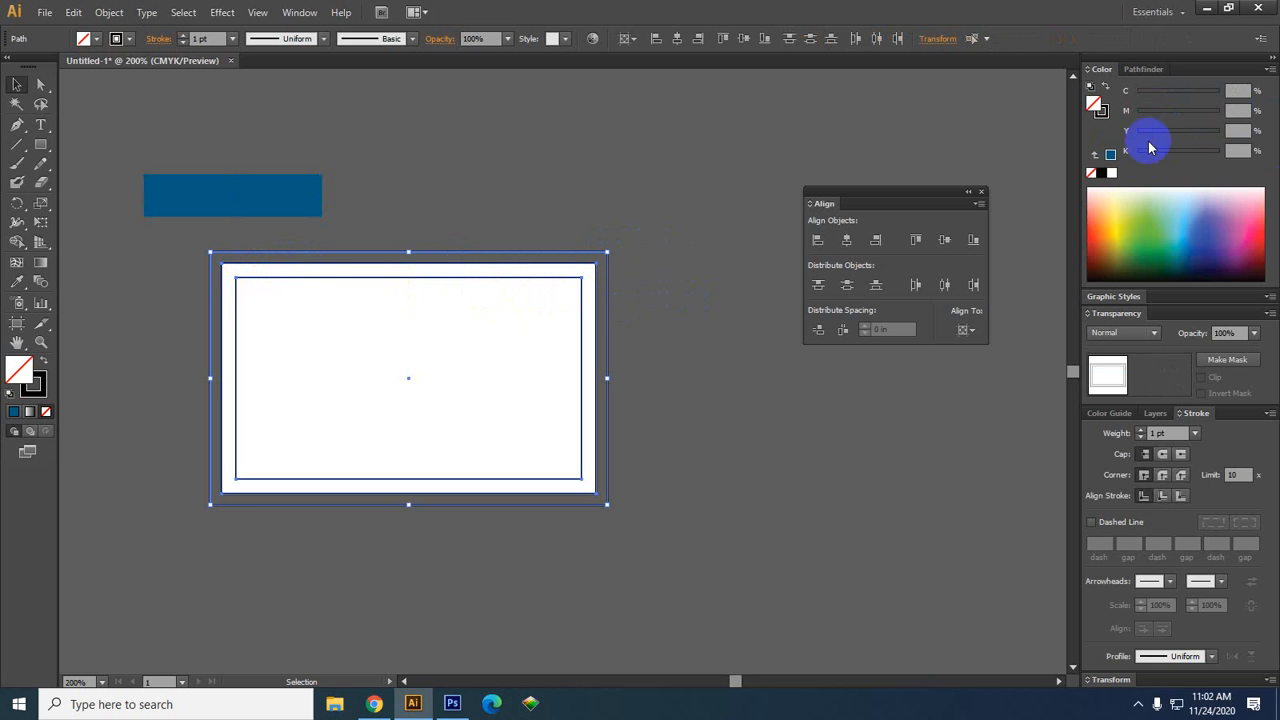
right_click(598, 270)
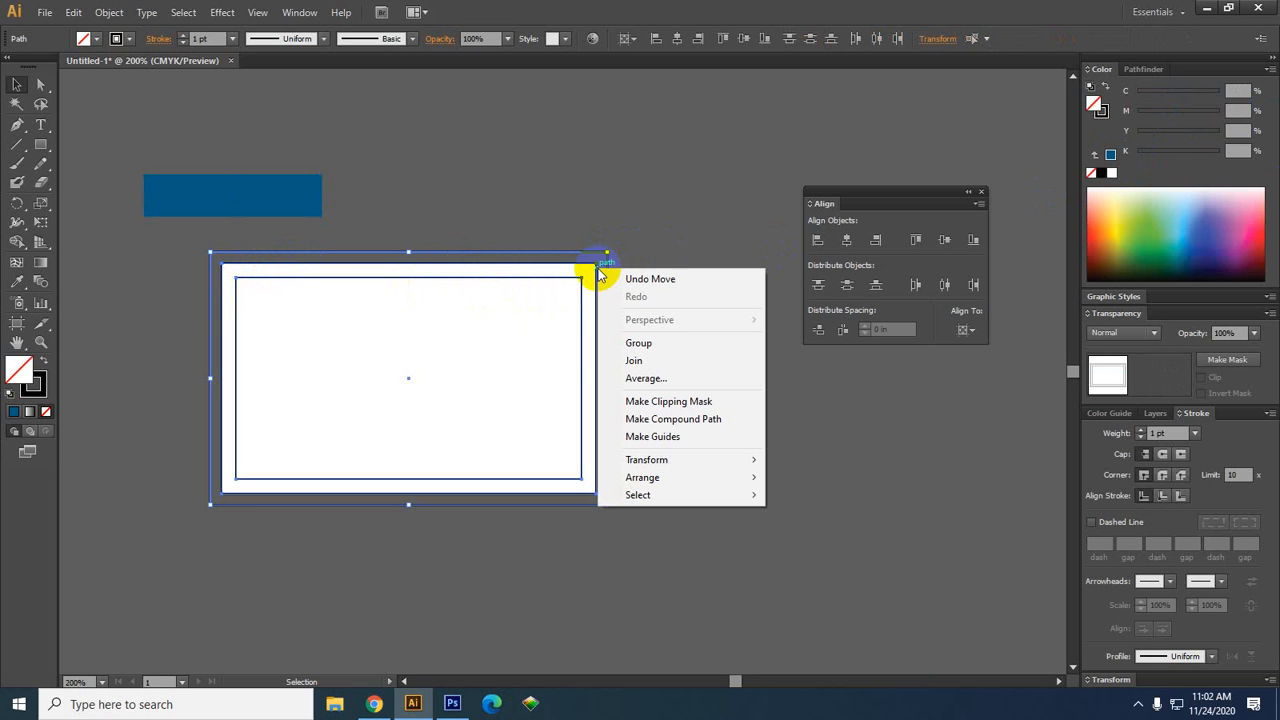
left_click(683, 439)
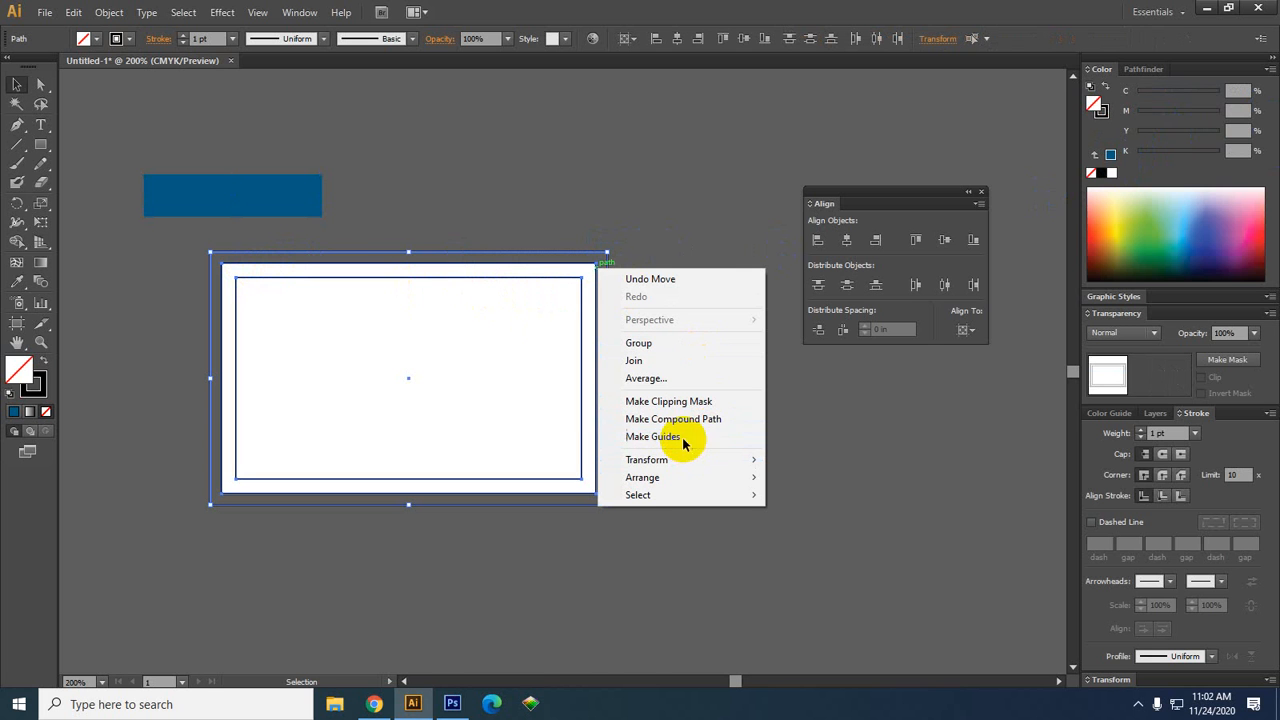
scroll(643, 311, "up", 2)
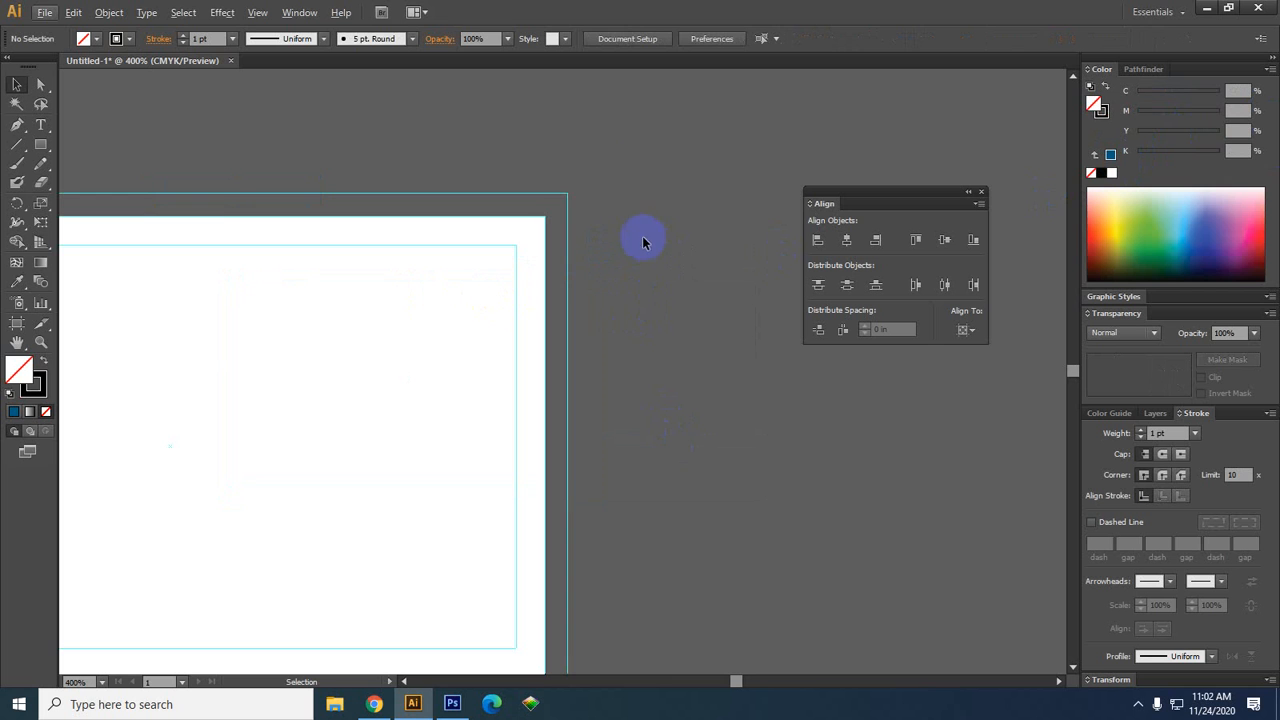
left_click_drag(630, 148, 204, 492)
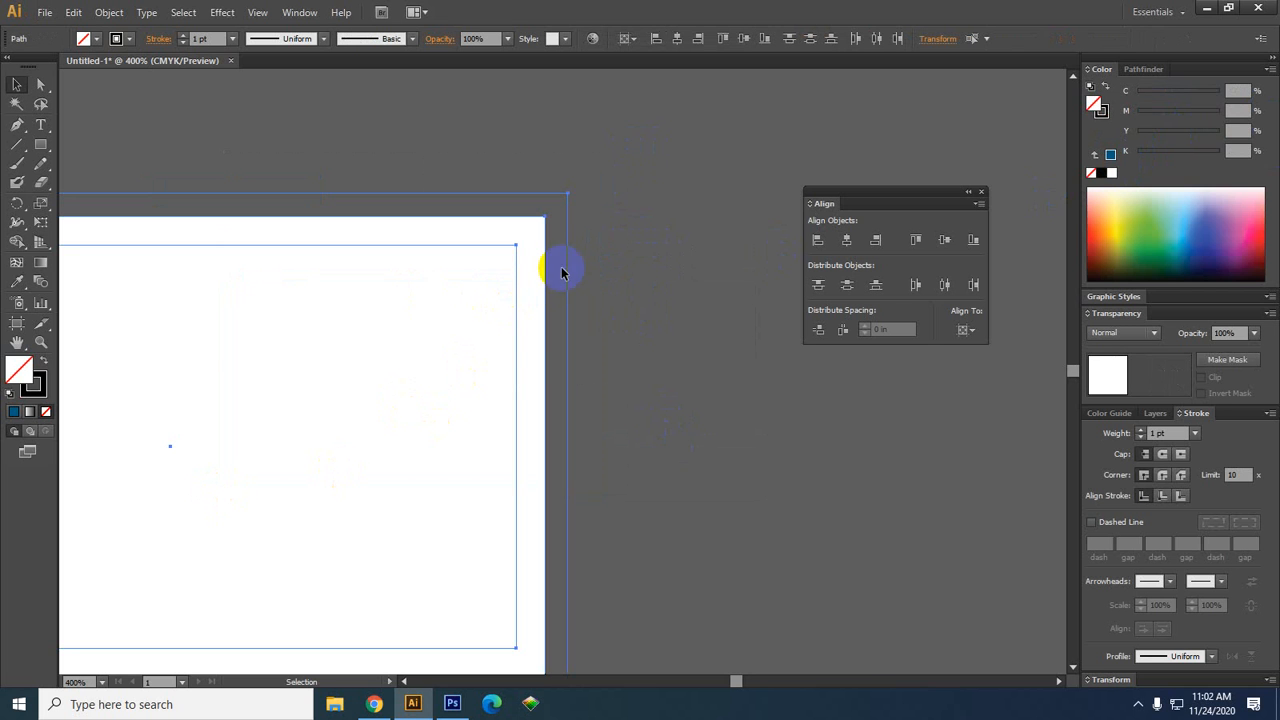
scroll(589, 366, "down", 1)
scroll(587, 362, "up", 1)
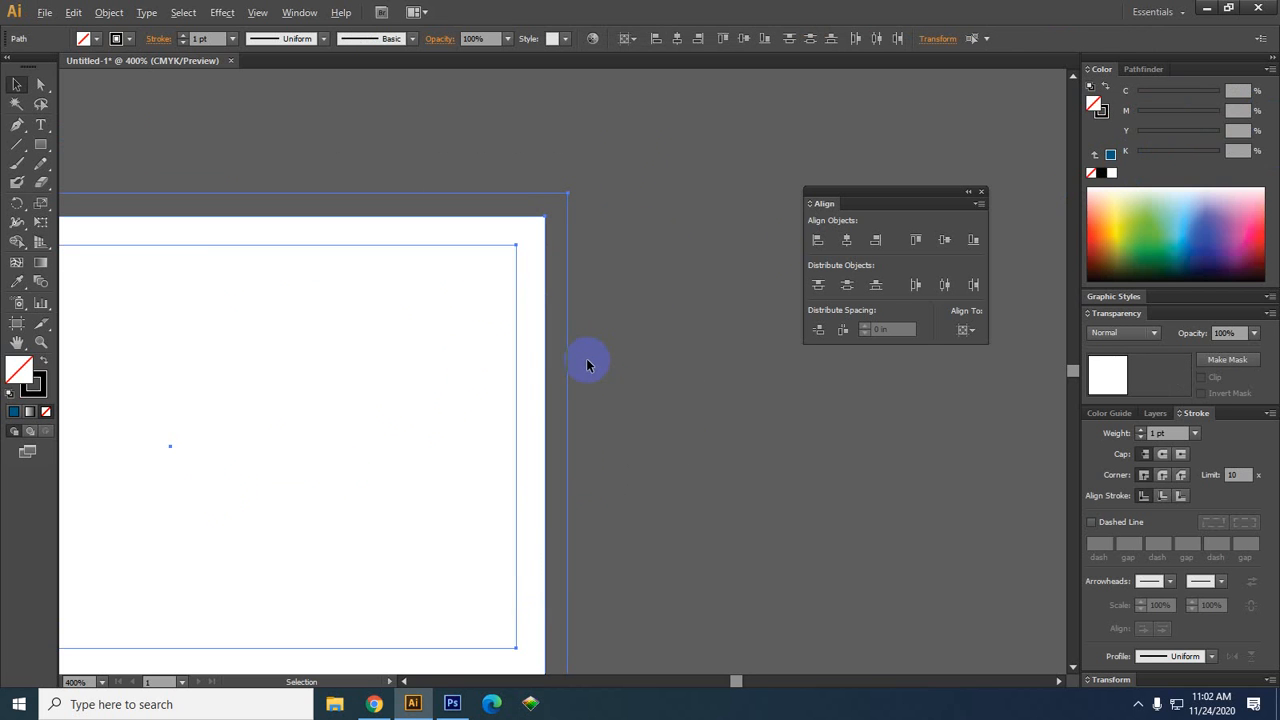
left_click(680, 370)
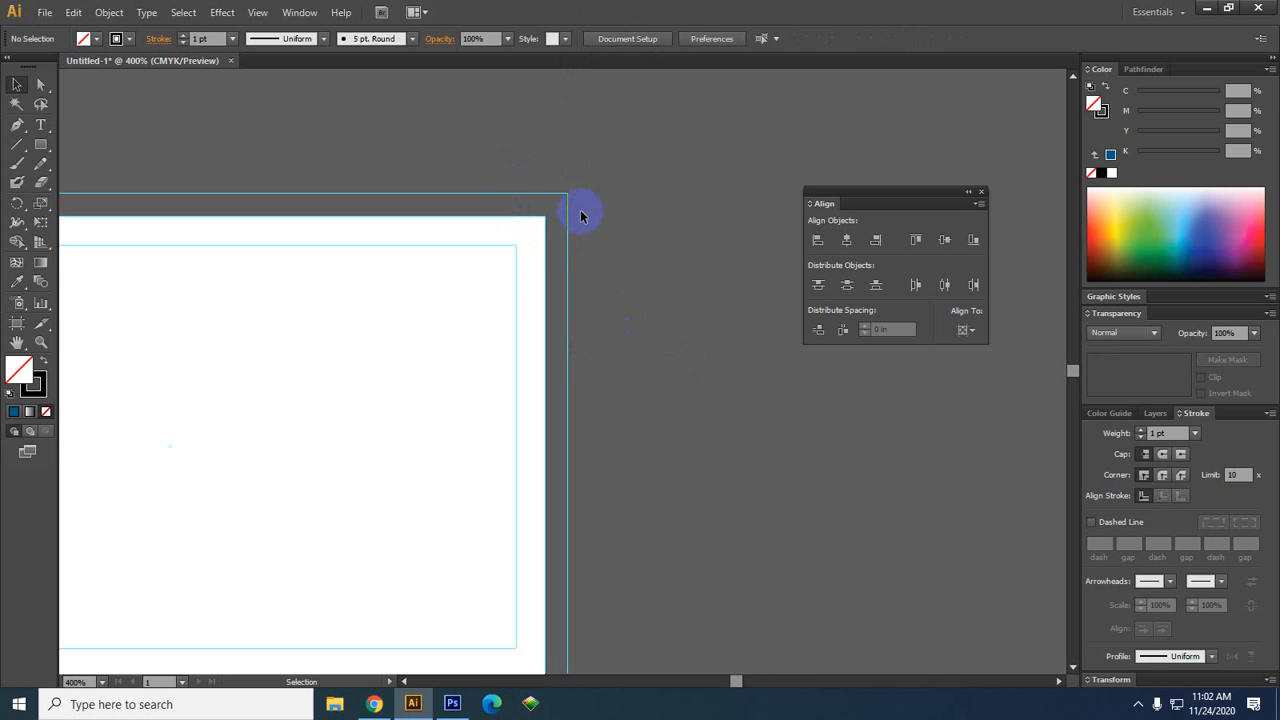
scroll(597, 213, "down", 2)
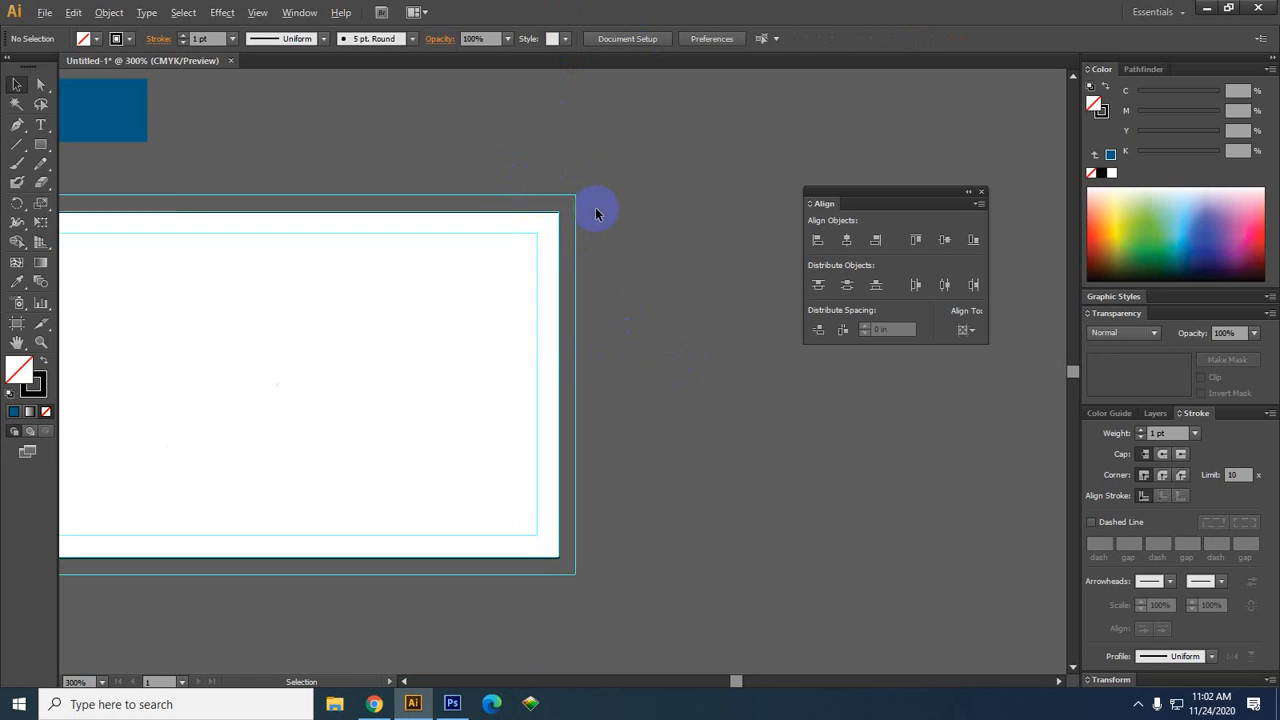
Drag the blue bar onto the card so its left end sits against the left bleed edge
left_click_drag(216, 164, 287, 340)
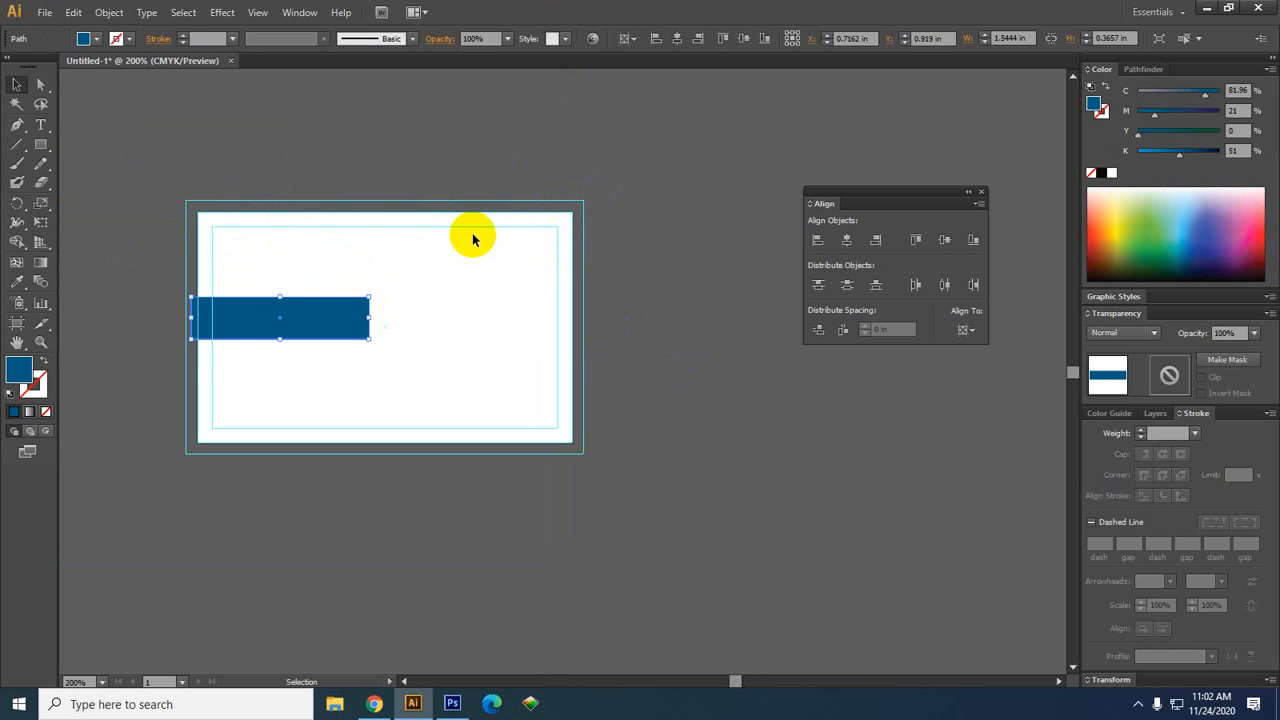
scroll(228, 252, "up", 3)
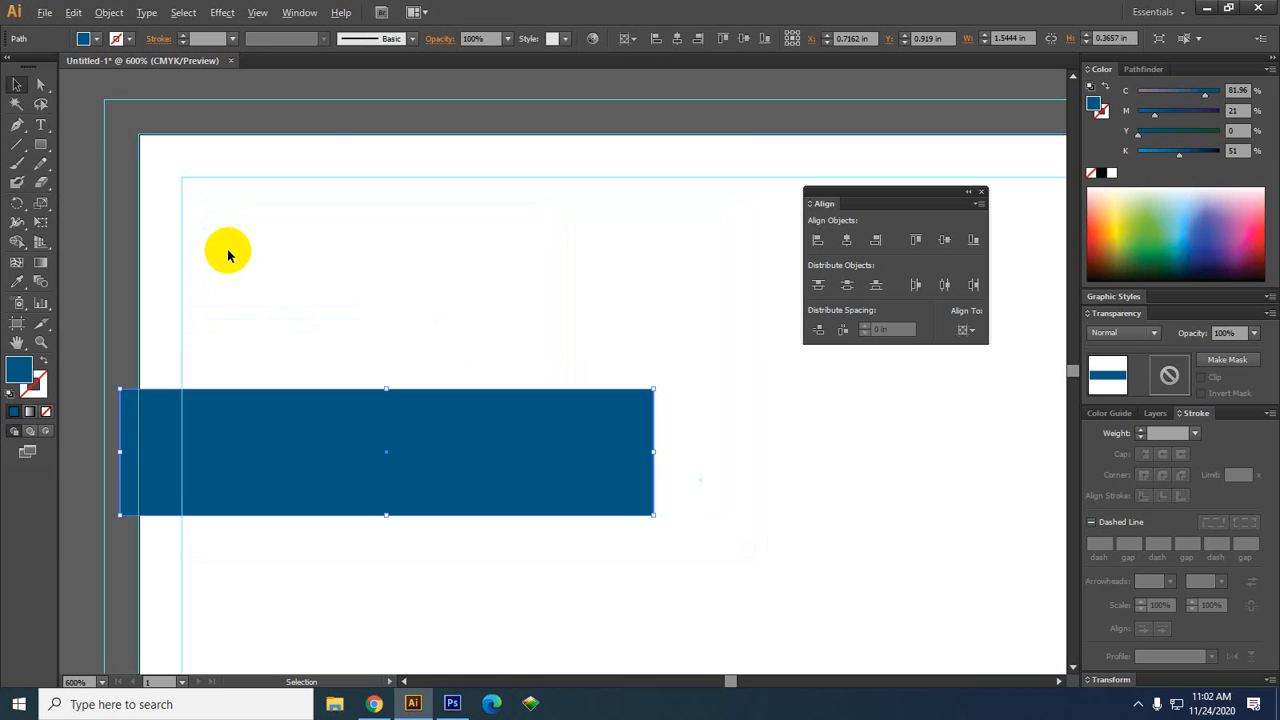
left_click_drag(309, 457, 302, 466)
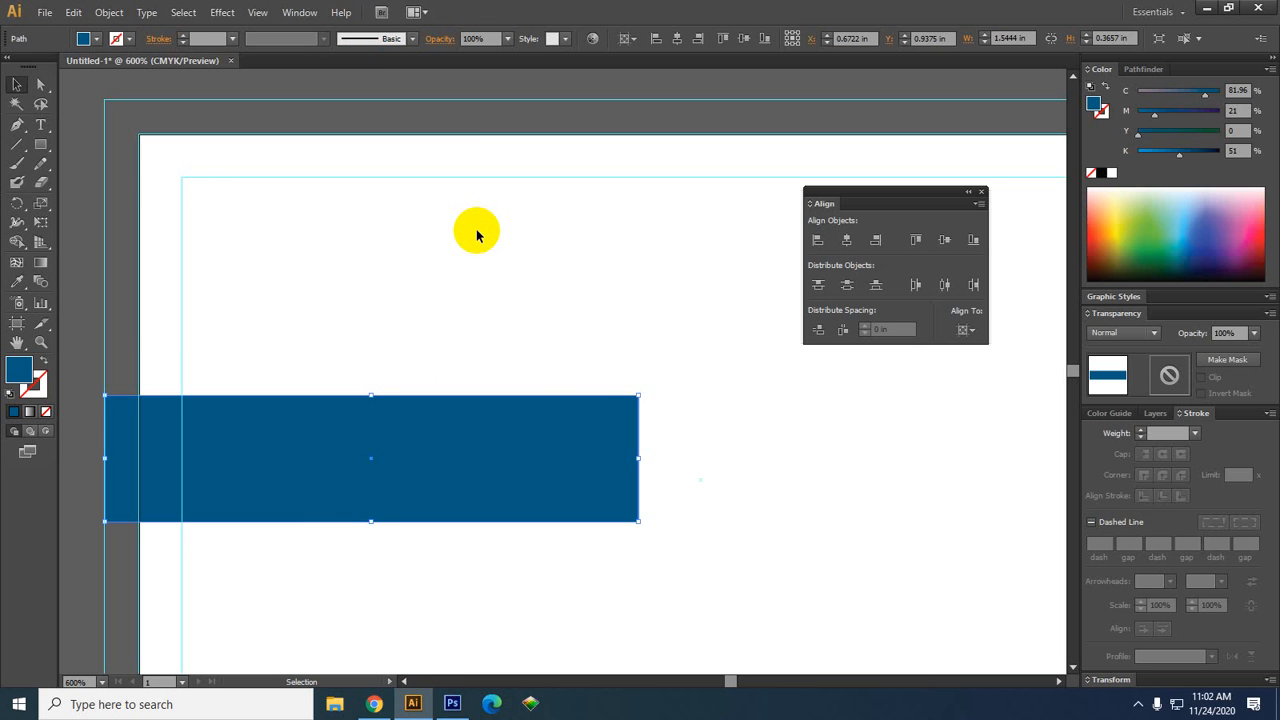
scroll(643, 337, "down", 2)
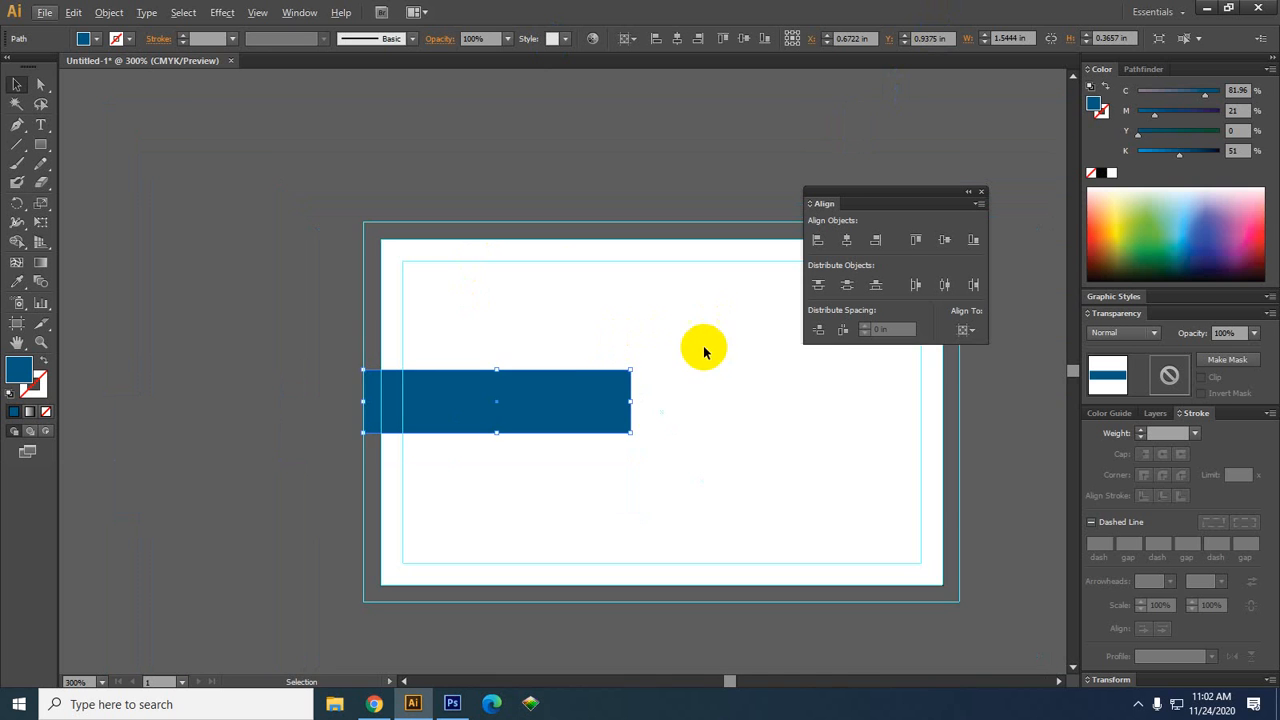
left_click_drag(704, 350, 483, 360)
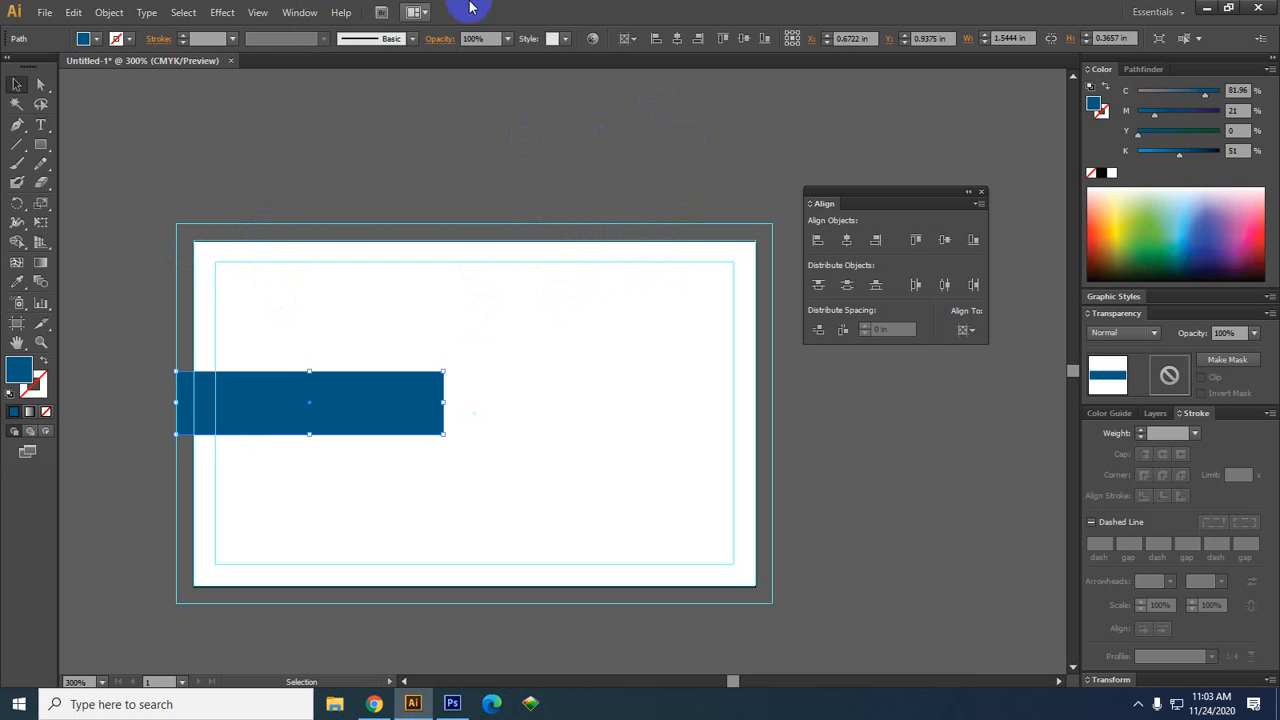
left_click(695, 425)
Undo the bar's move and the Make Guides conversion, restoring the black frame outlines
left_click_drag(697, 429, 568, 424)
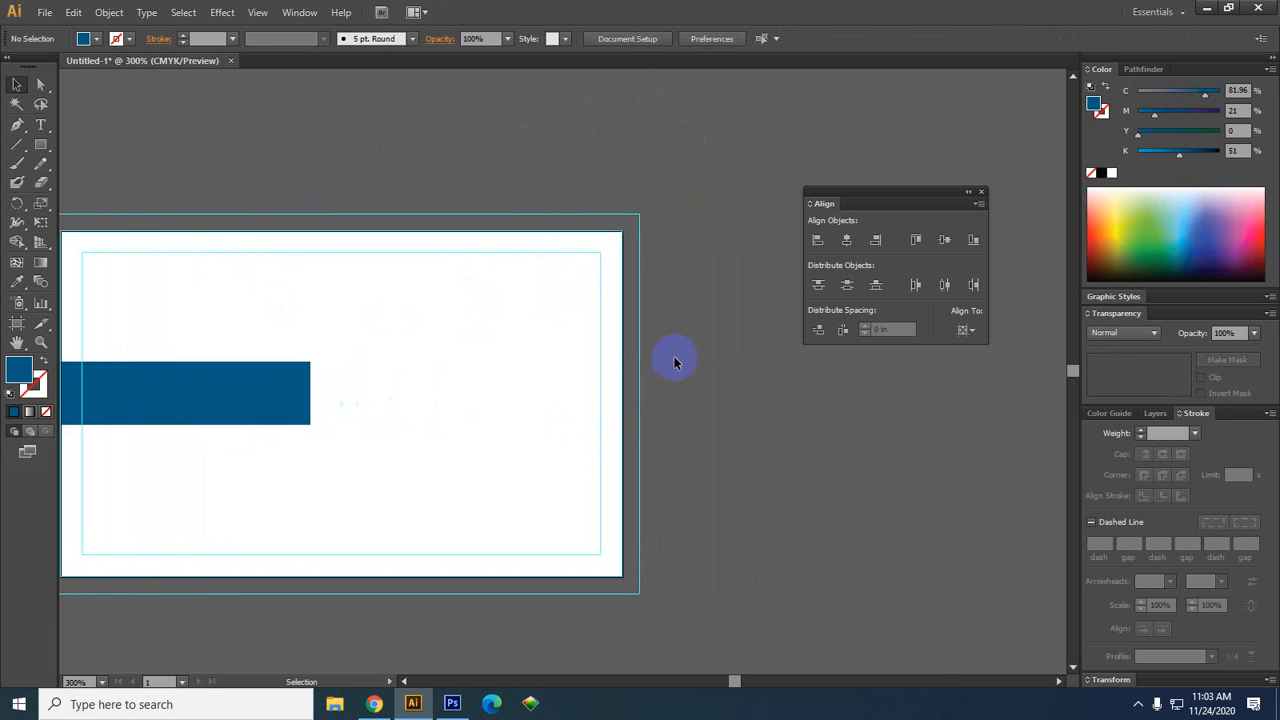
key("a")
key("ctrl+z")
key("ctrl+z")
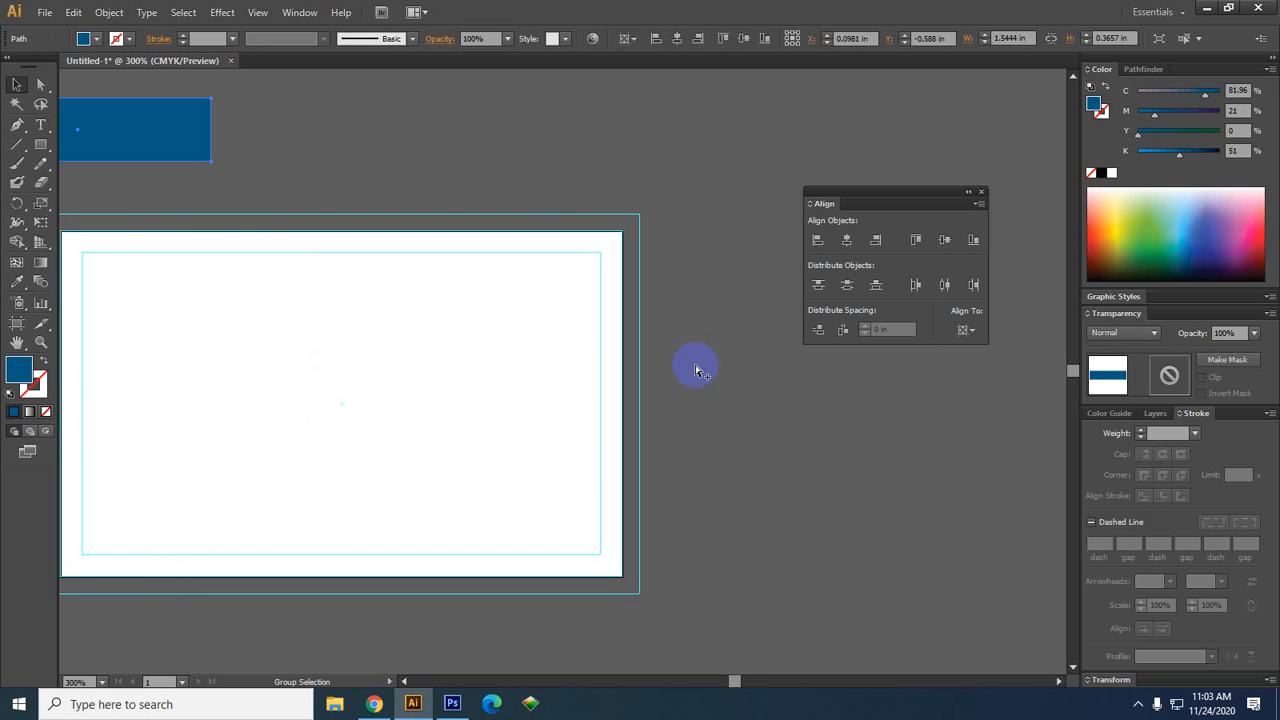
key("ctrl+z")
key("ctrl+z")
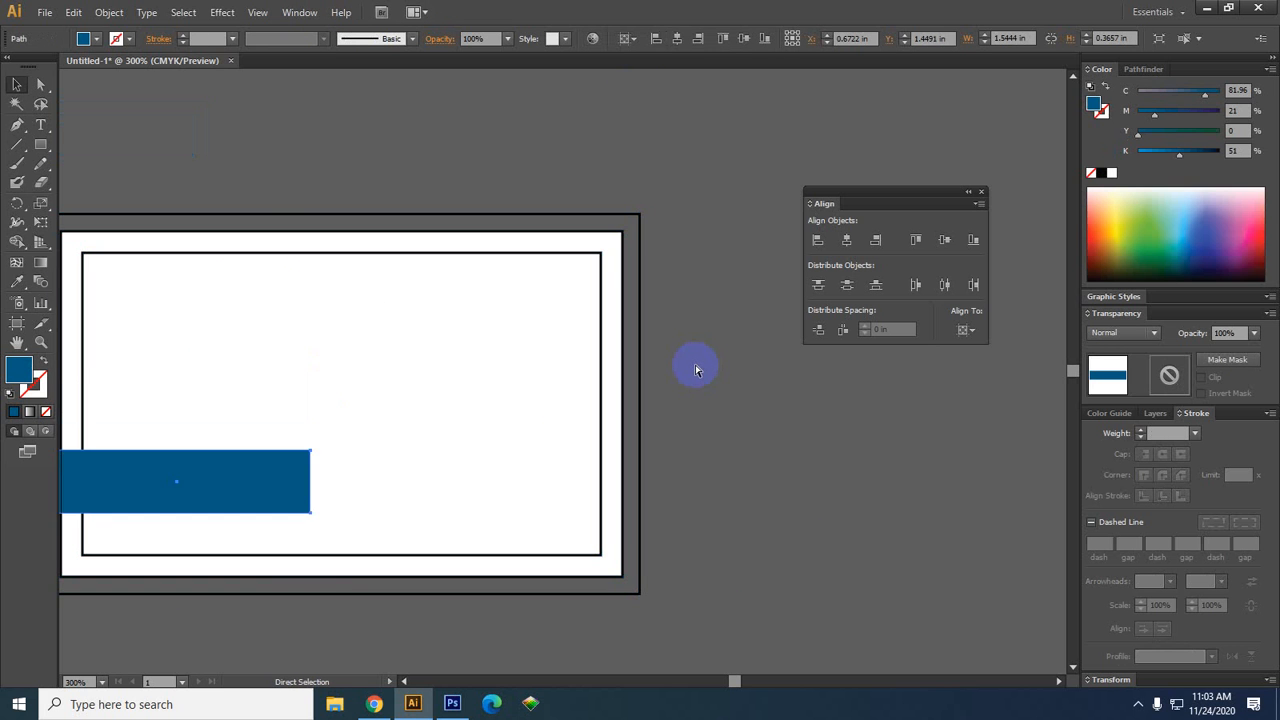
key("ctrl+shift+z")
left_click(697, 375)
left_click_drag(683, 403, 722, 393)
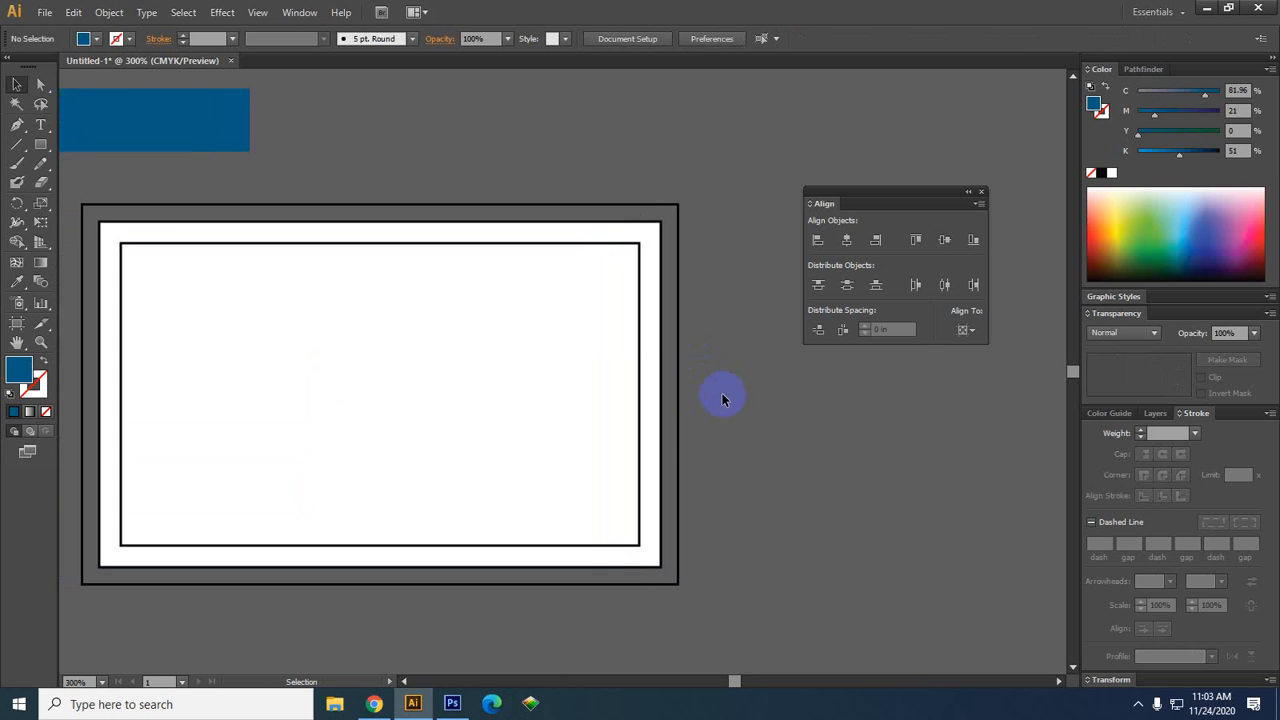
scroll(692, 398, "down", 1)
scroll(600, 429, "up", 1)
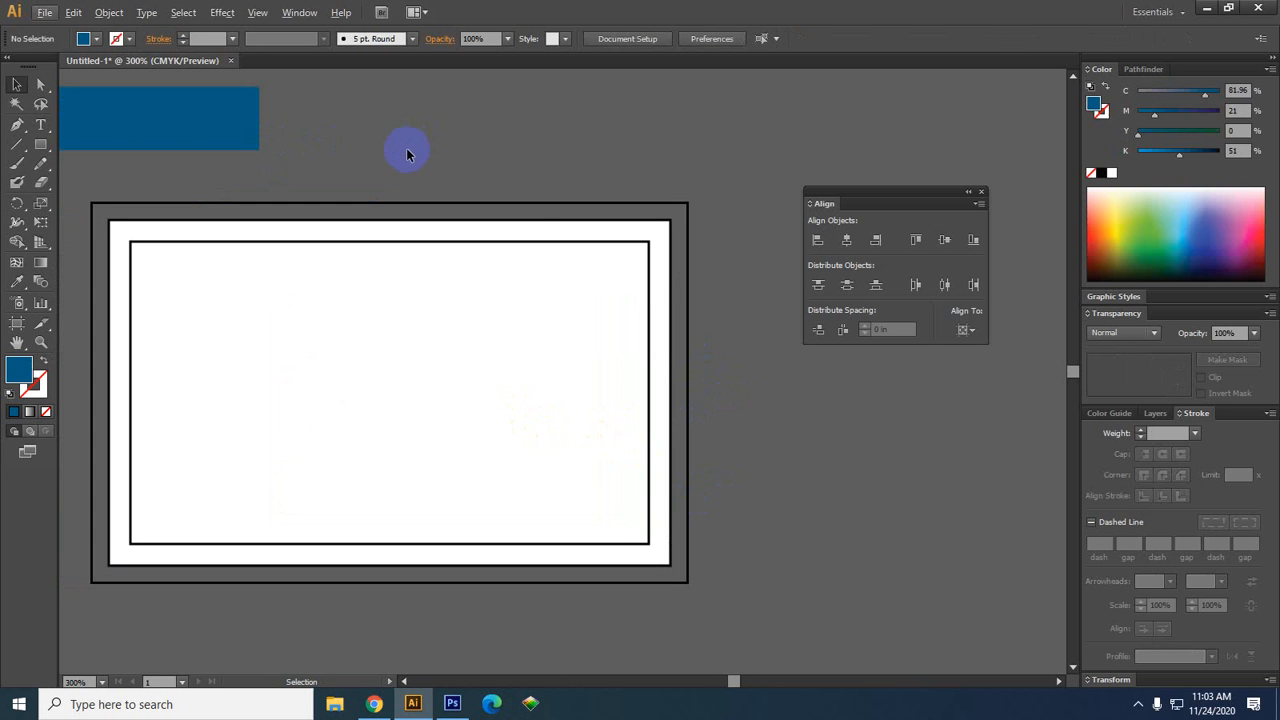
left_click(522, 244)
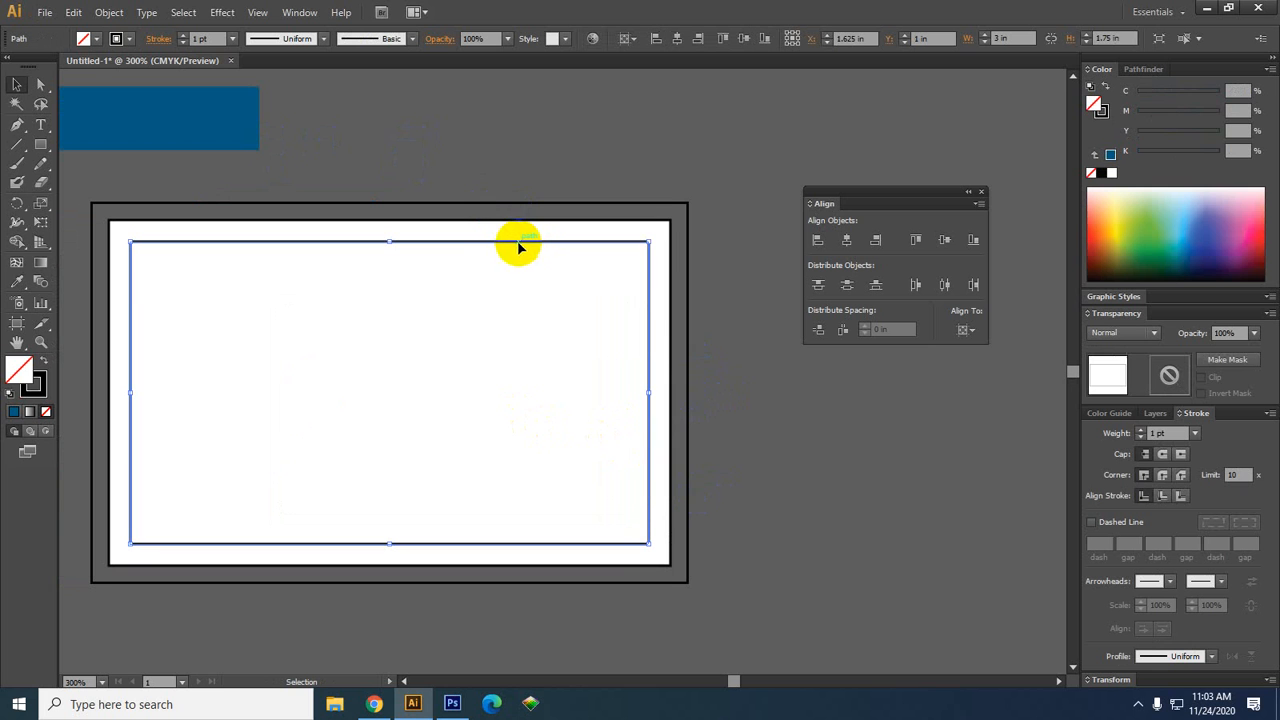
right_click(512, 243)
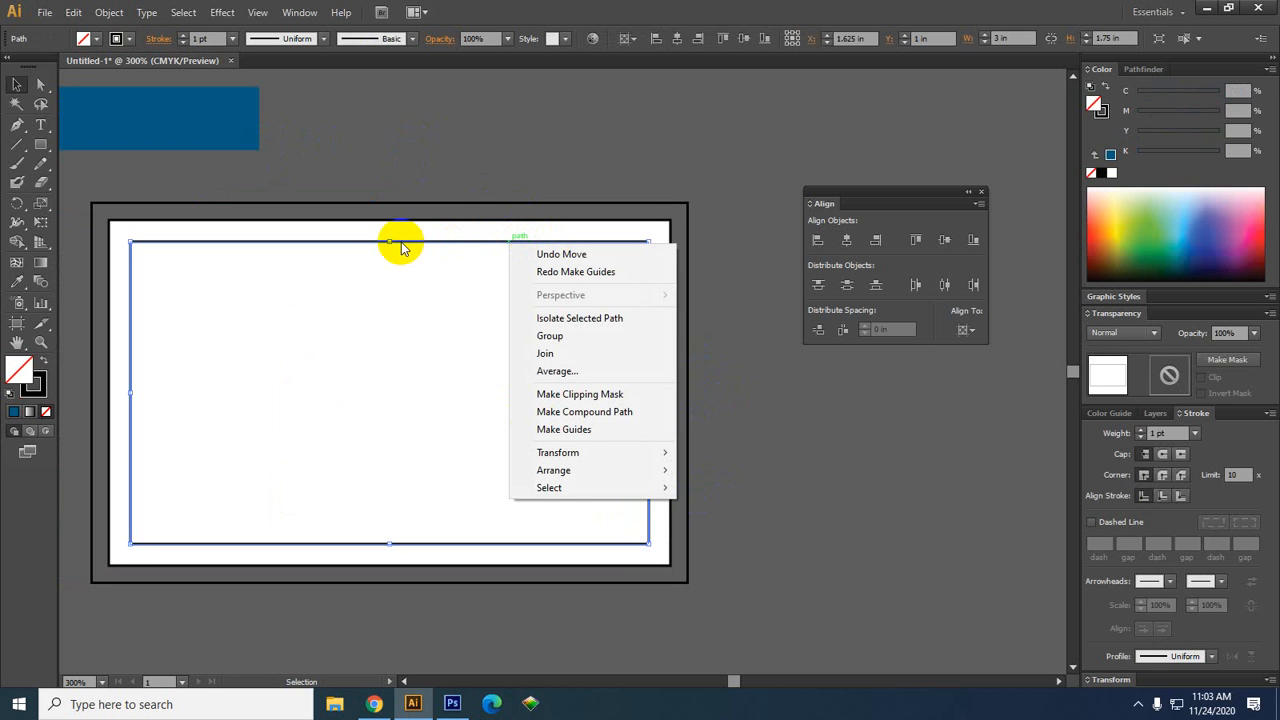
left_click(578, 432)
left_click(748, 455)
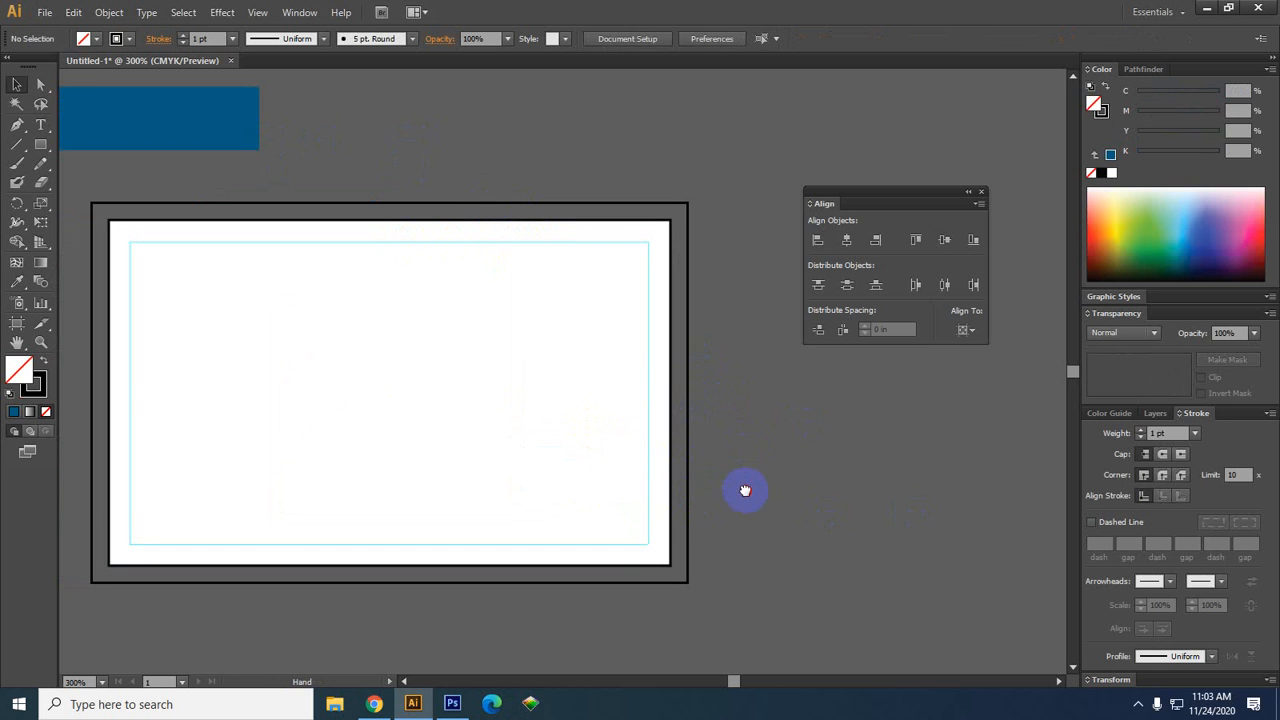
left_click_drag(745, 490, 723, 469)
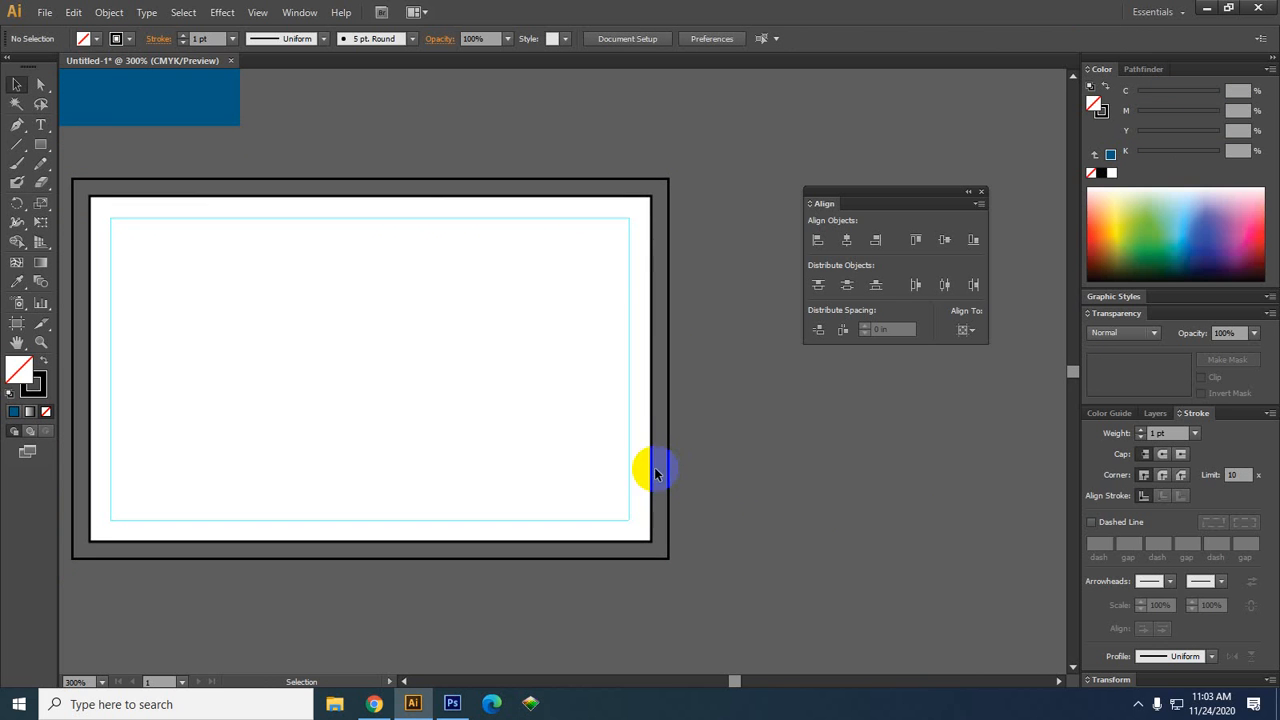
left_click(669, 232)
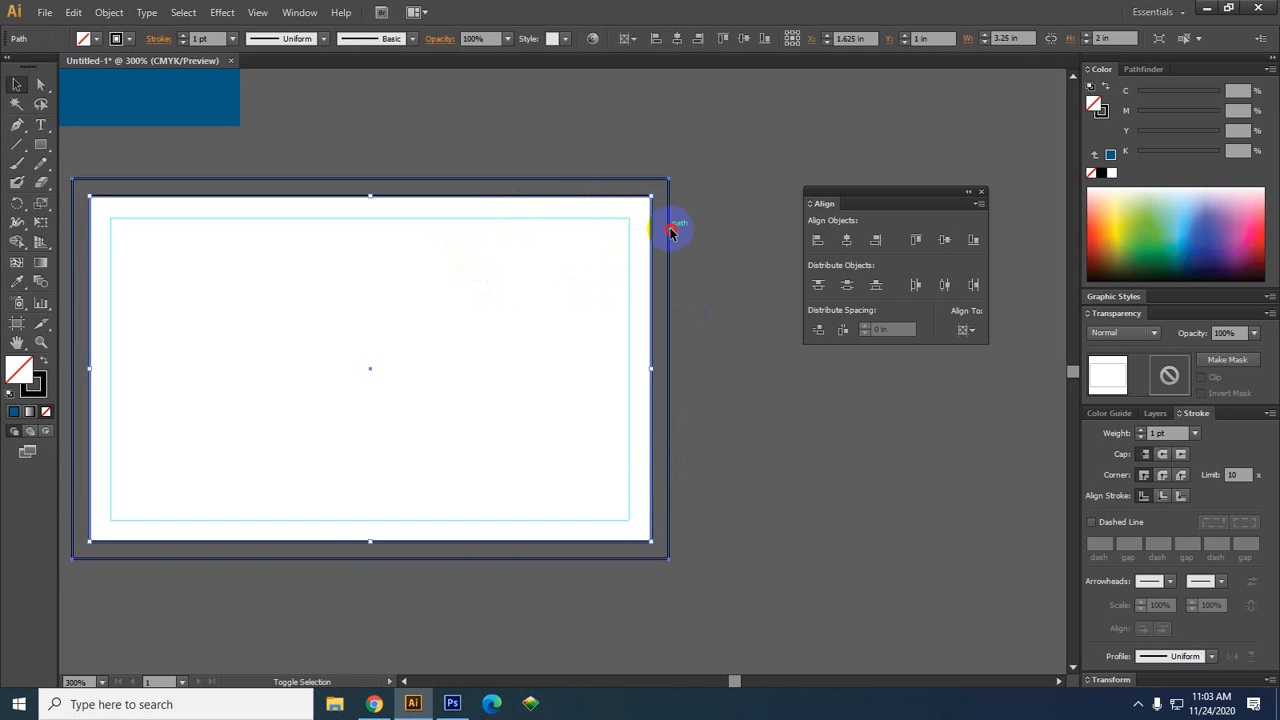
key("a")
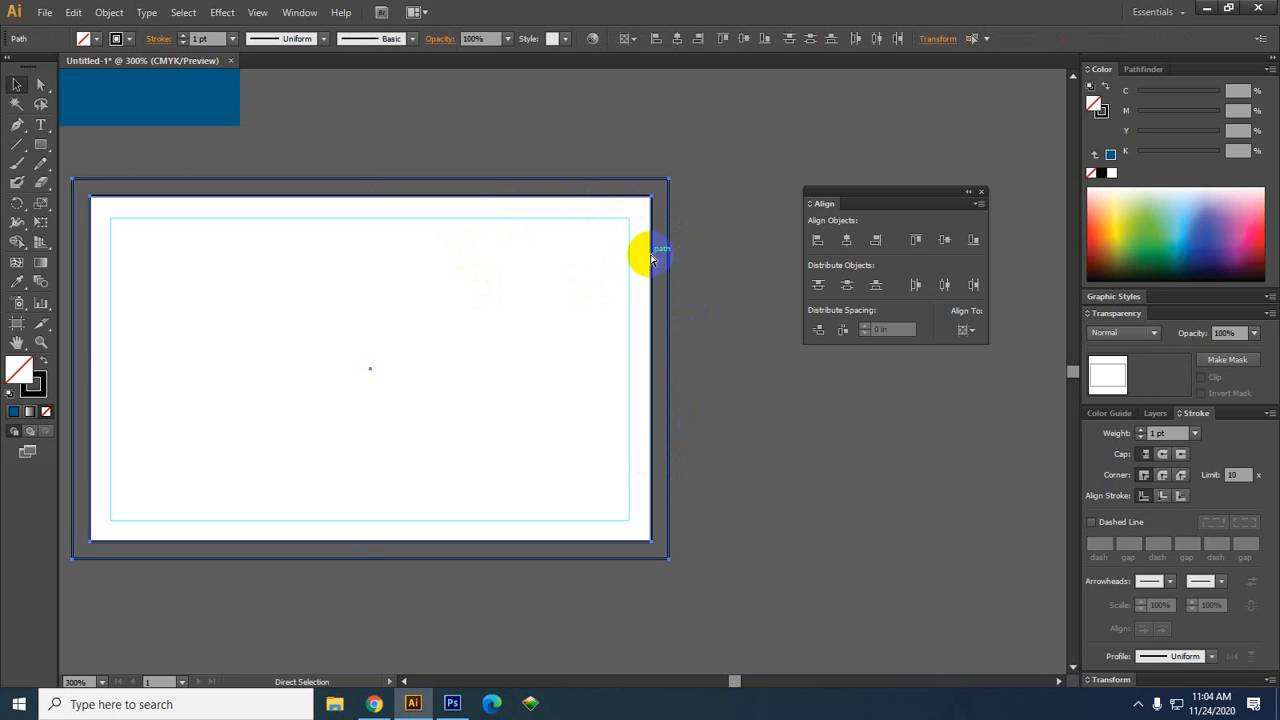
key("ctrl+3")
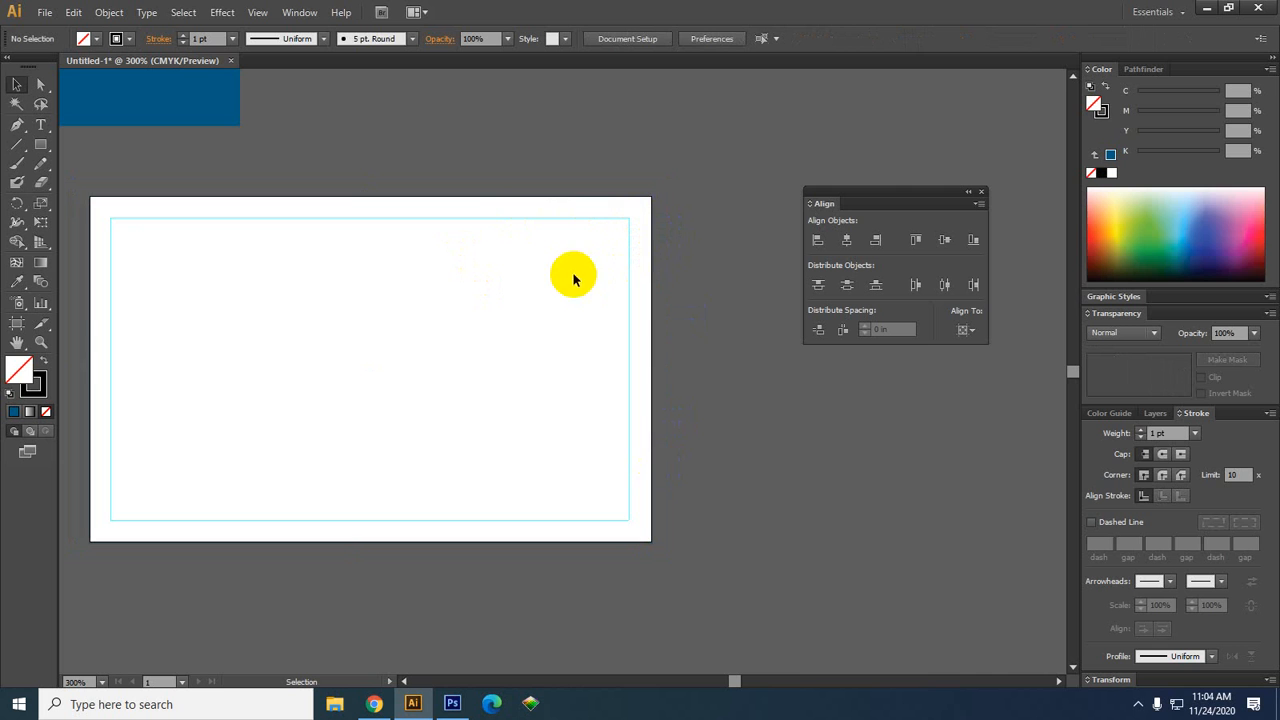
key("ctrl+alt+3")
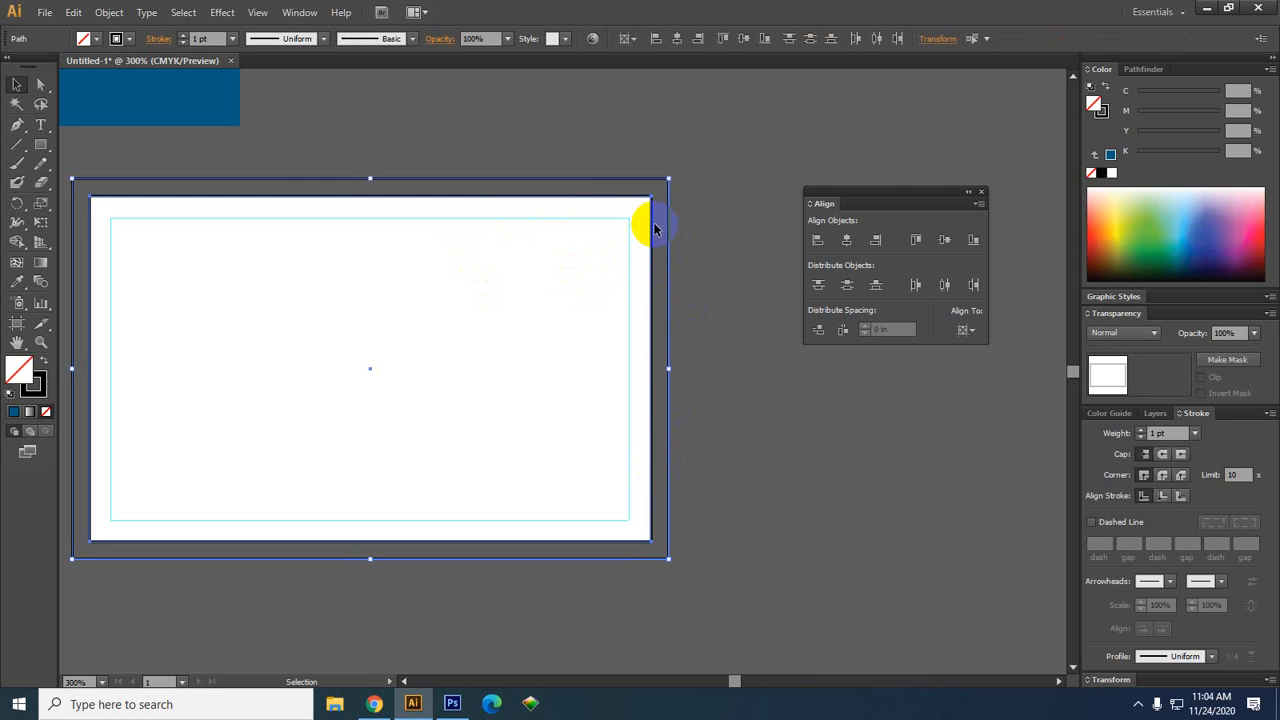
key("ctrl+3")
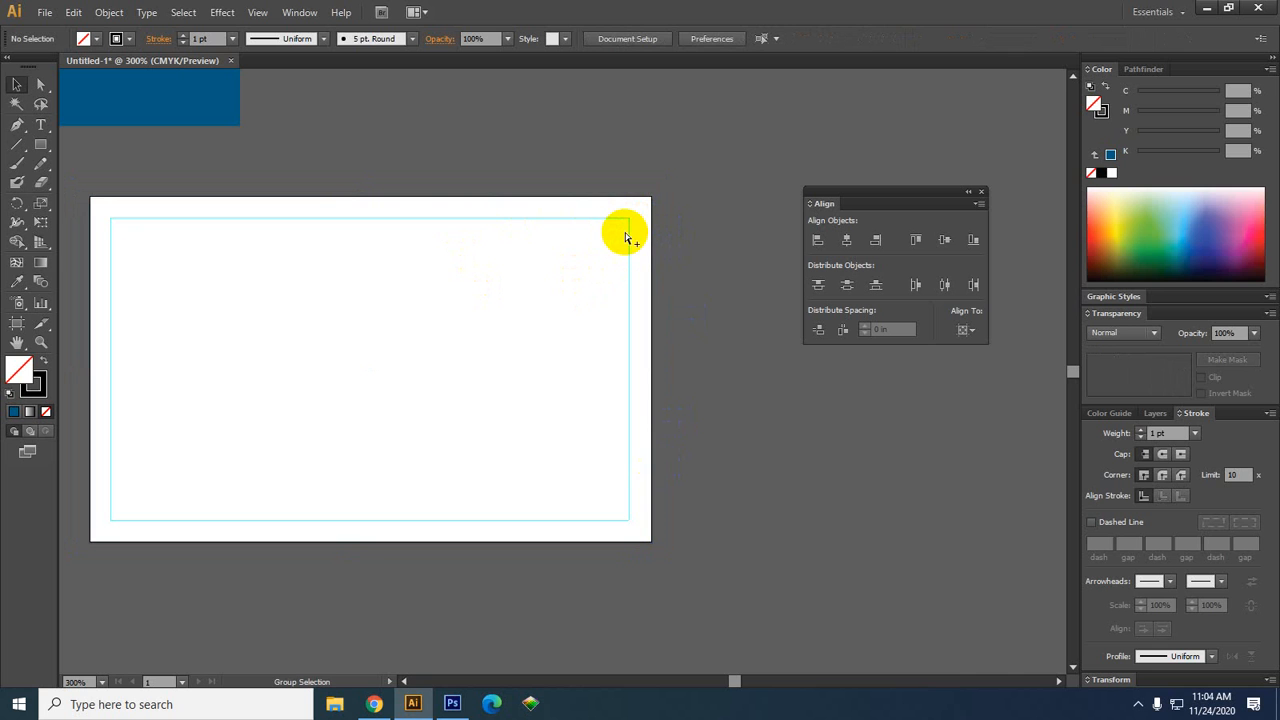
key("ctrl+alt+3")
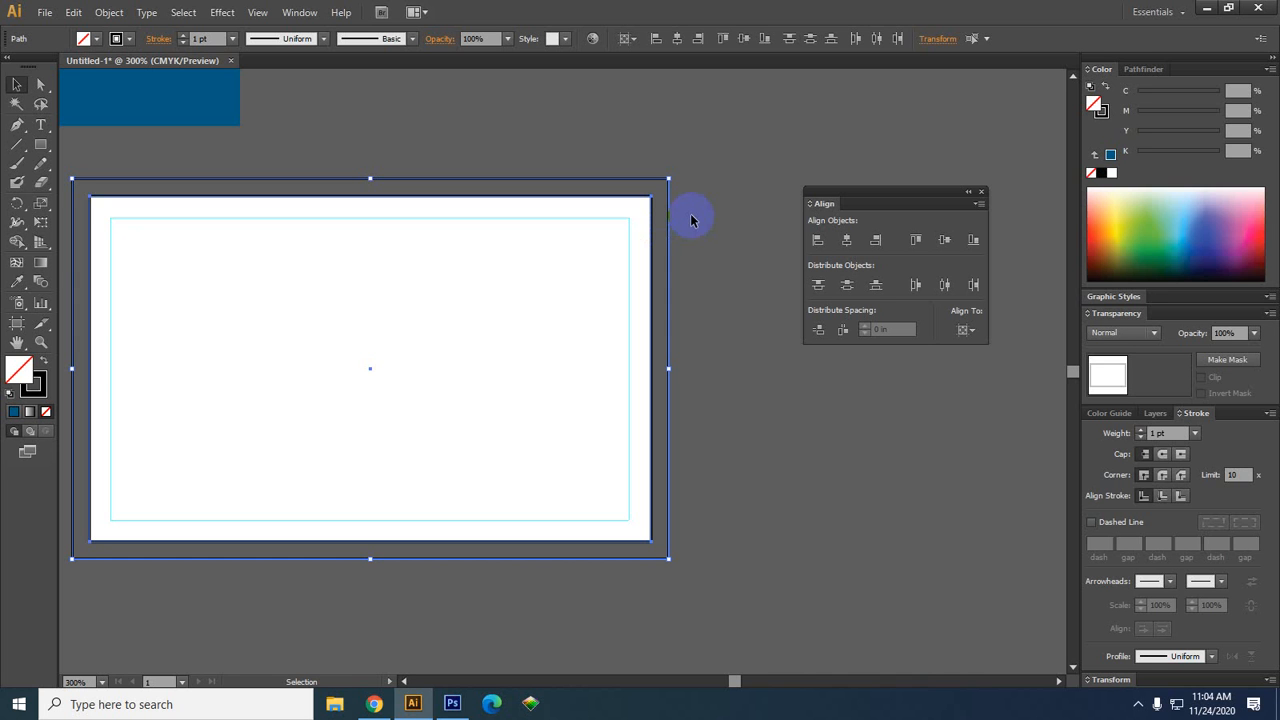
left_click(748, 362)
key("space")
left_click_drag(769, 464, 626, 484)
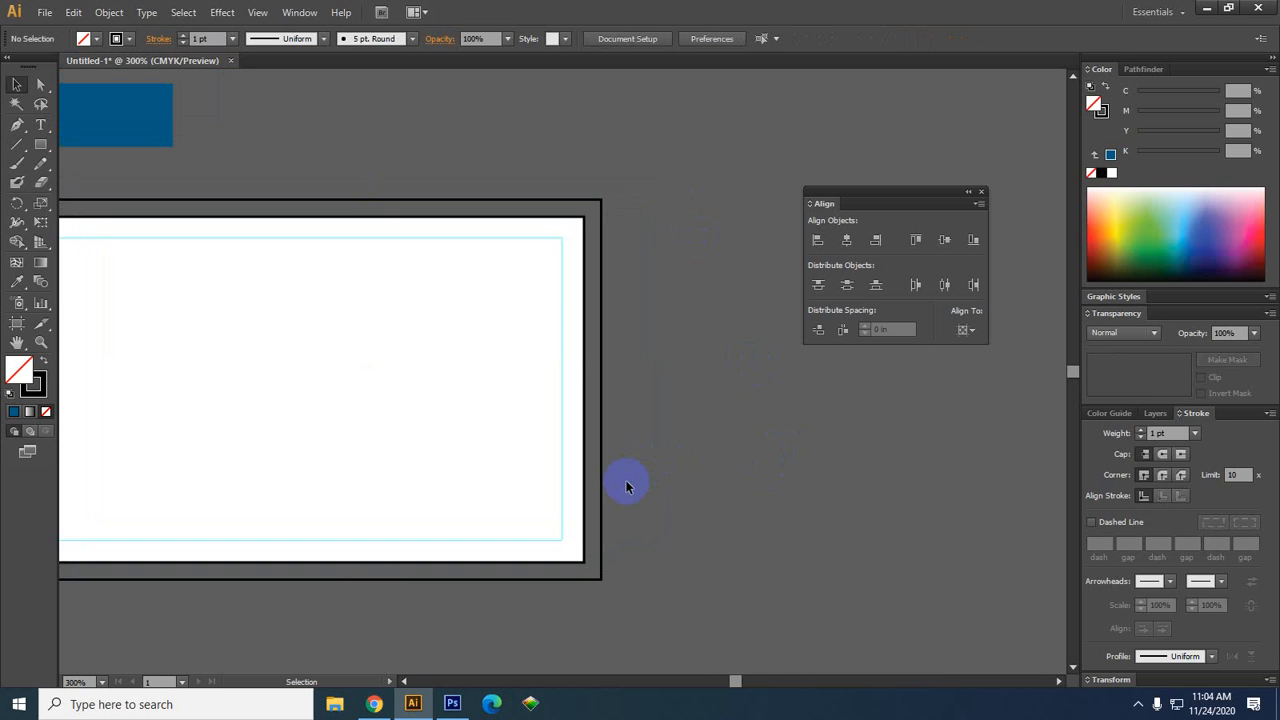
left_click(514, 466)
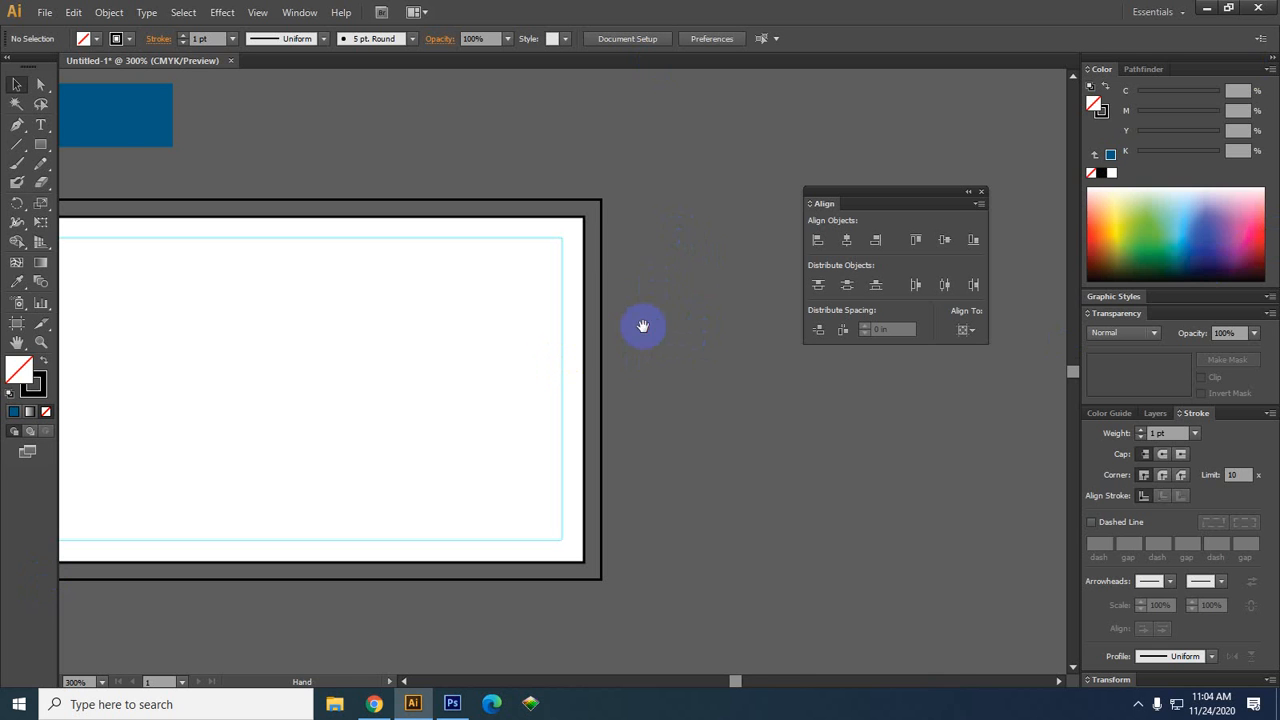
scroll(690, 300, "down", 1, "alt")
scroll(708, 296, "down", 1, "alt")
left_click_drag(736, 295, 710, 326)
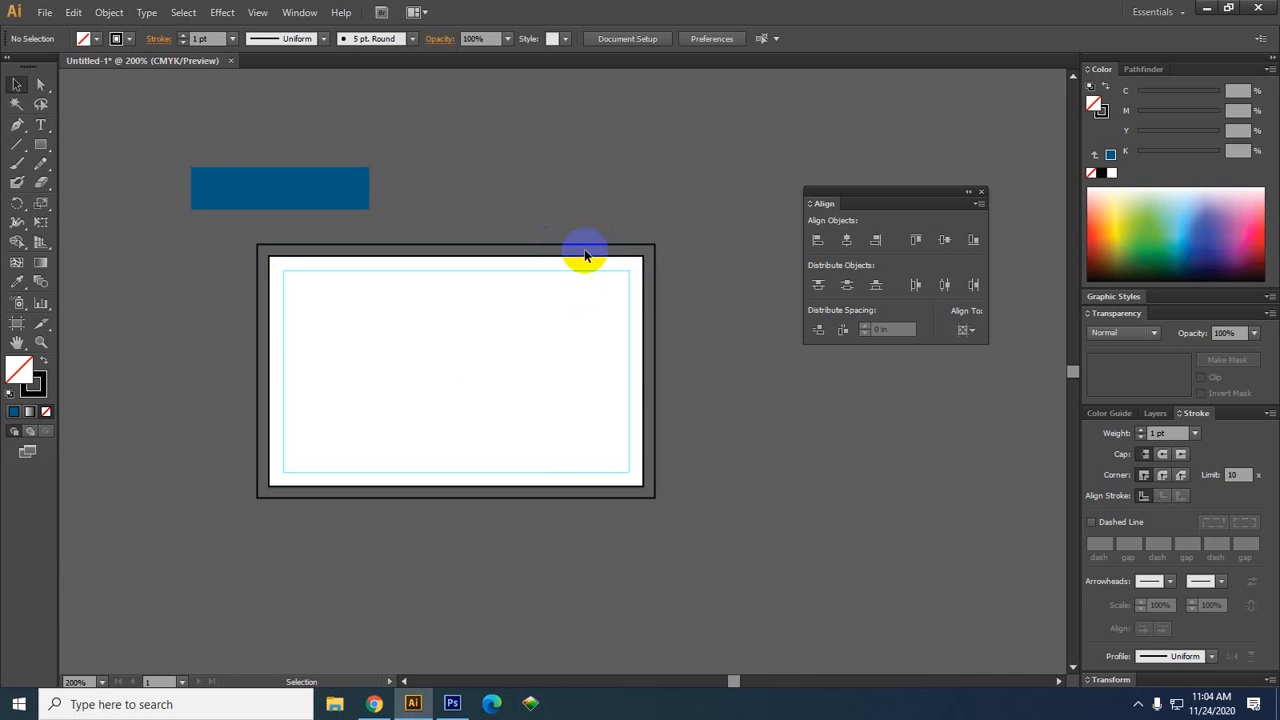
Convert the outer bleed frame rectangle into a guide with Make Guides
key("ctrl+z")
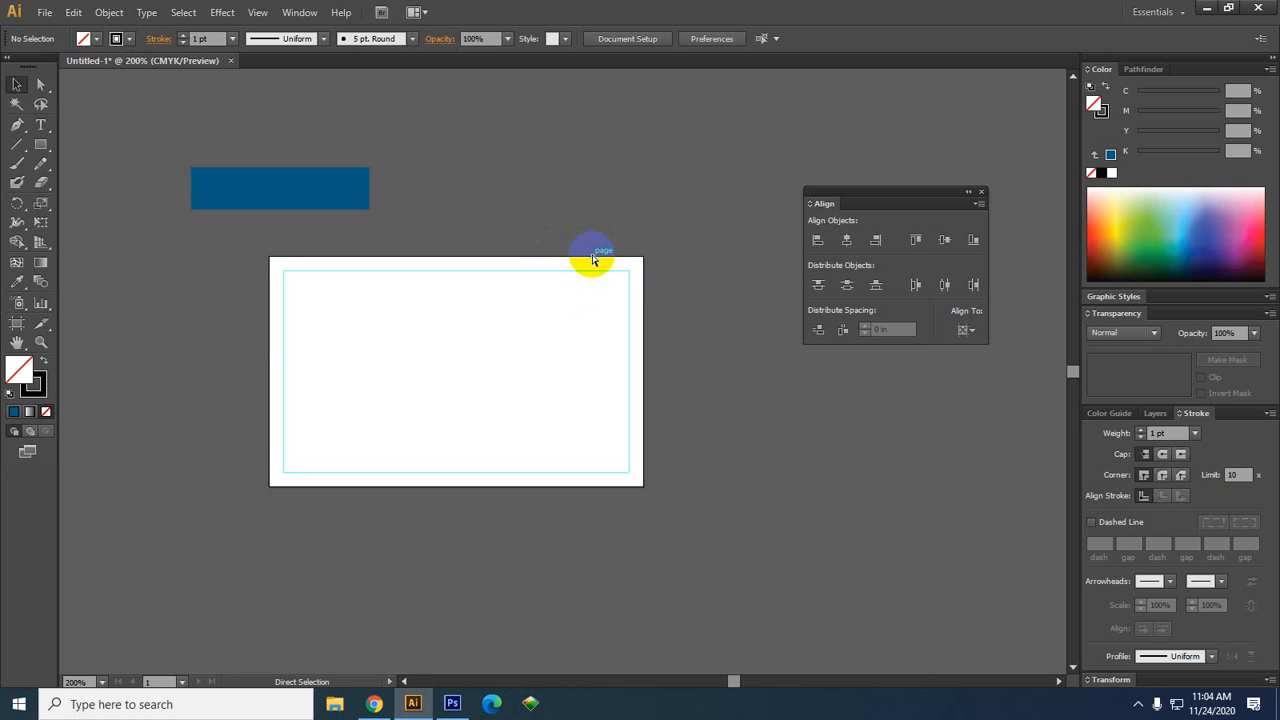
left_click(592, 260)
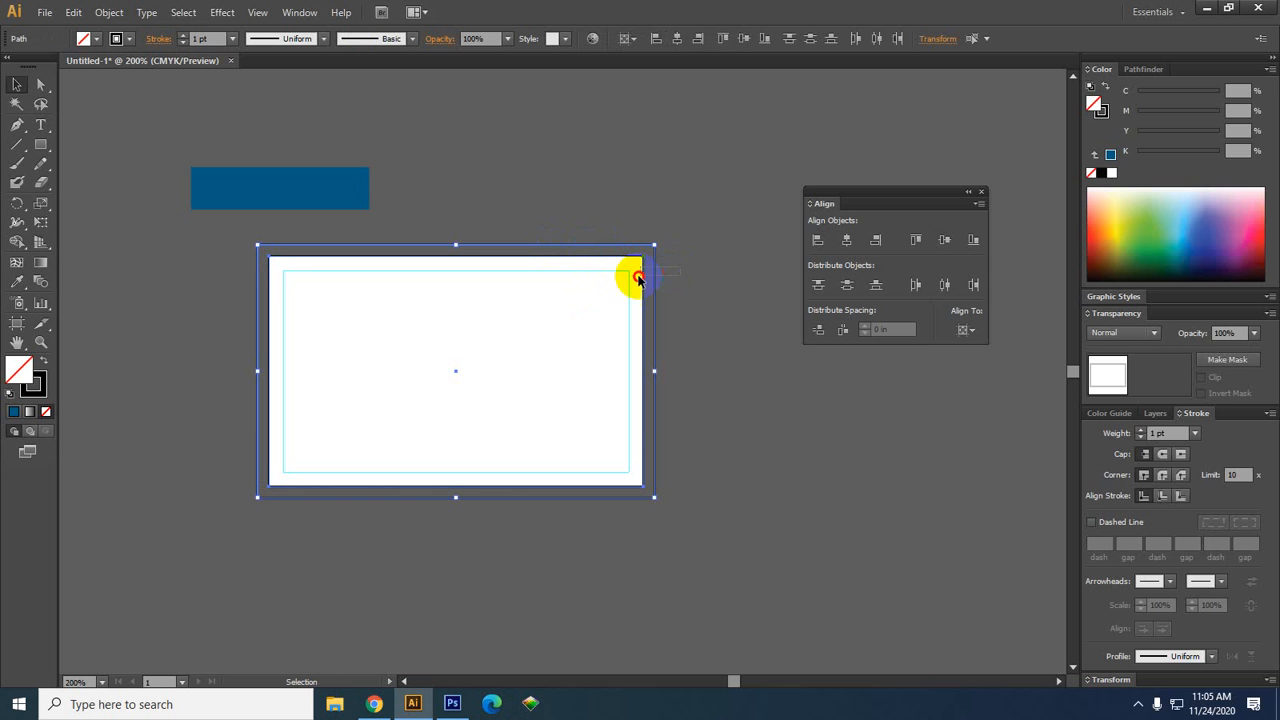
right_click(632, 277)
left_click(703, 233)
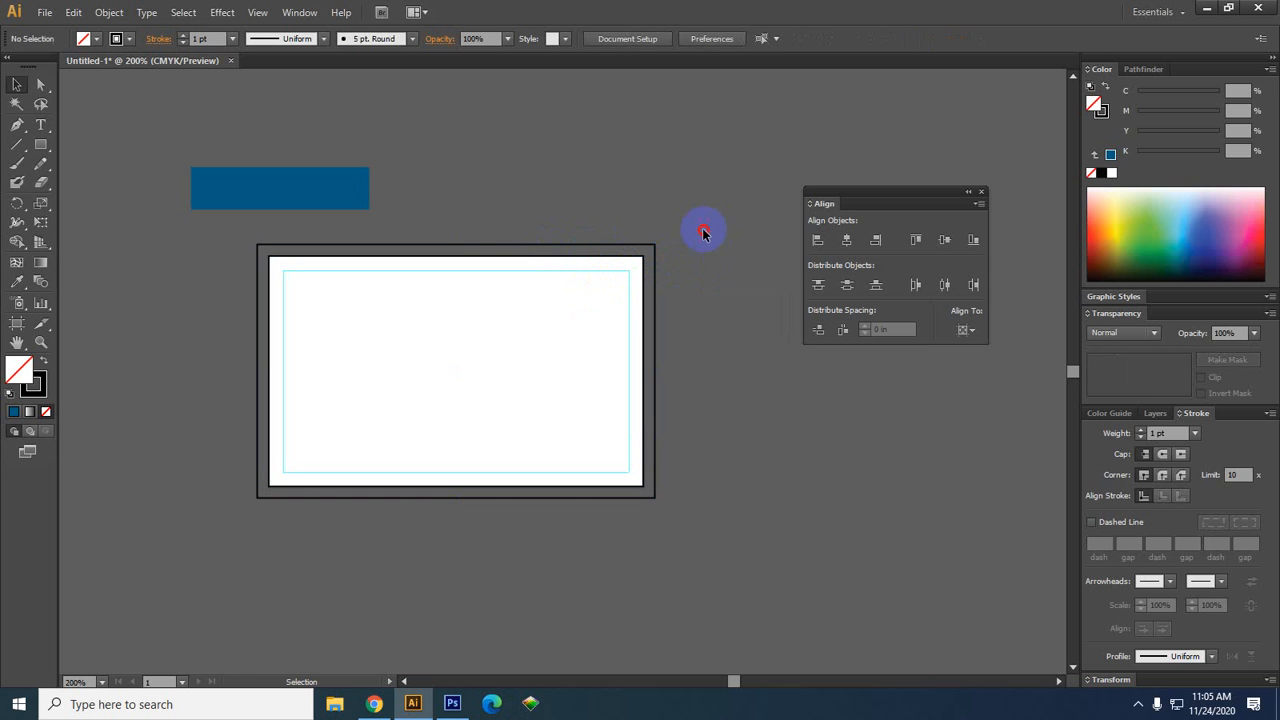
left_click(630, 266)
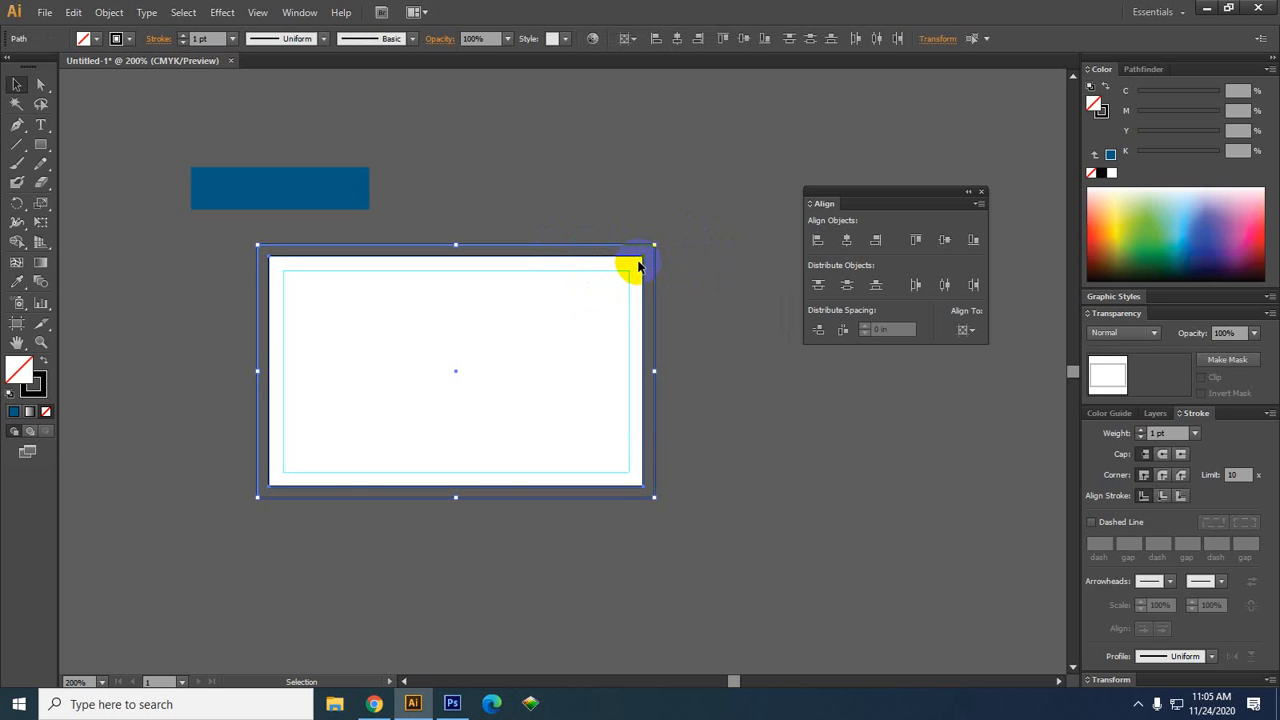
right_click(638, 266)
left_click(711, 431)
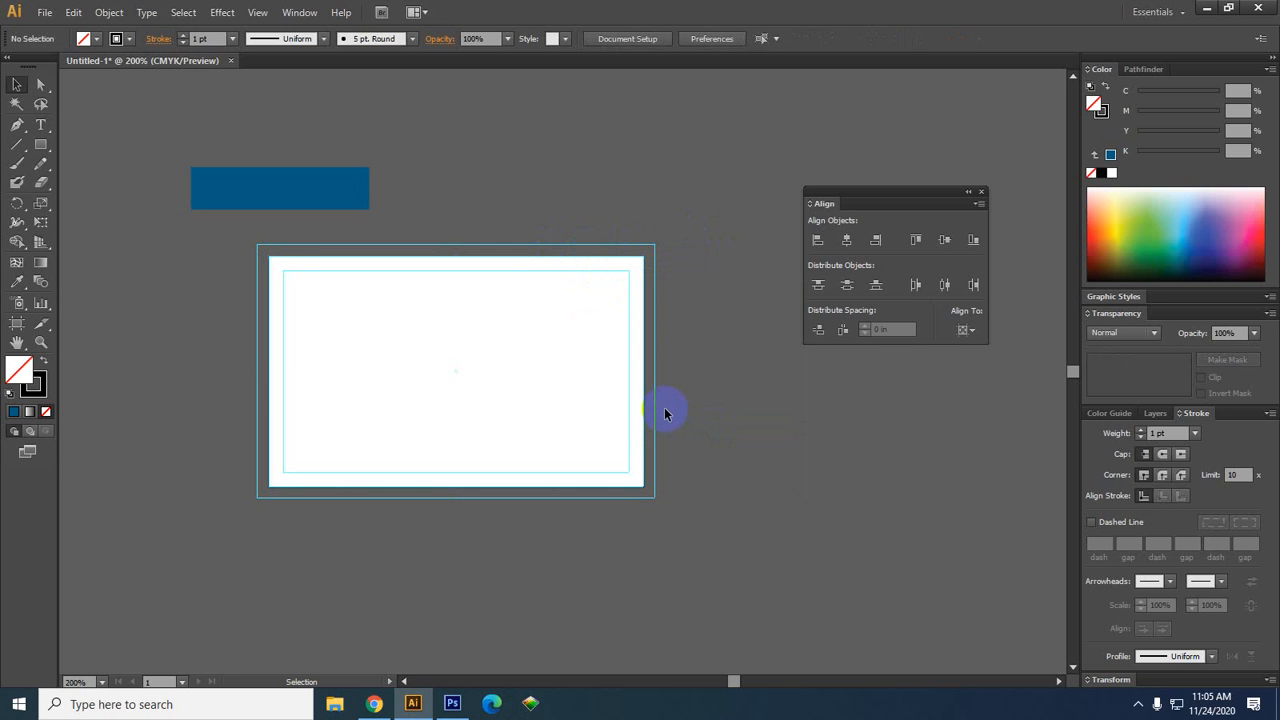
left_click(753, 456)
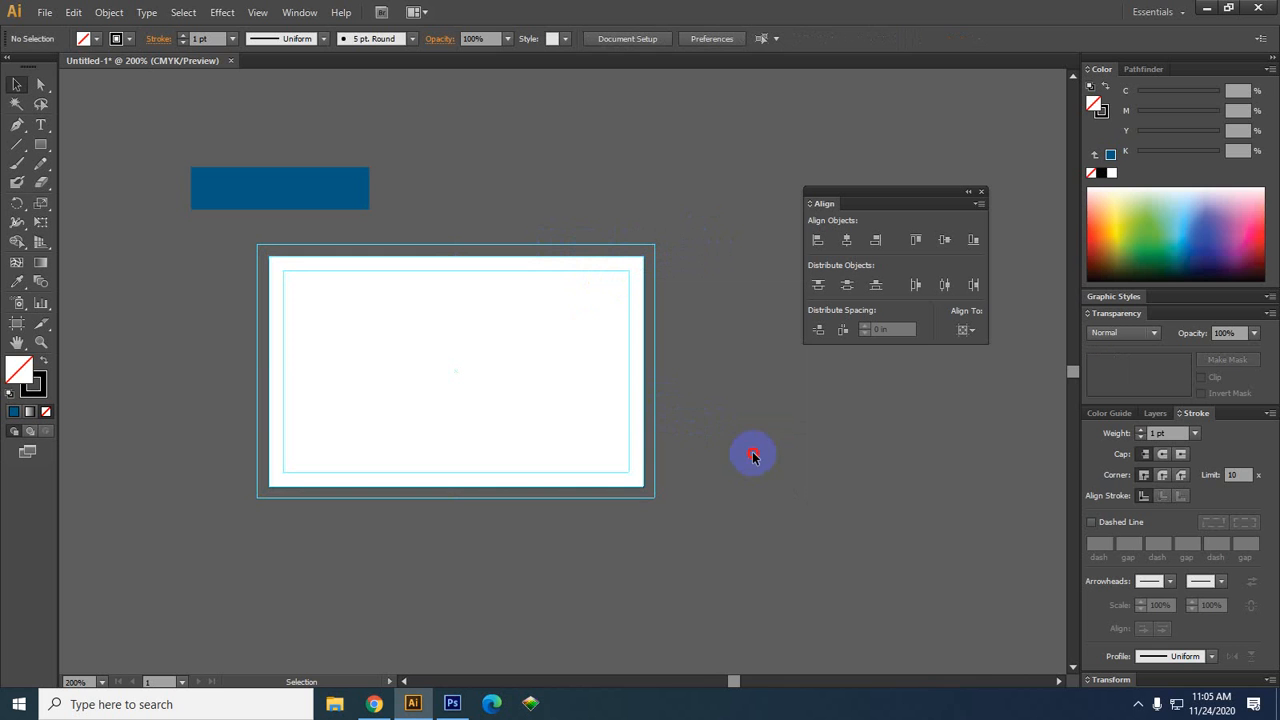
Reposition the view over the card and switch to the Artboard tool
left_click_drag(765, 491, 700, 479)
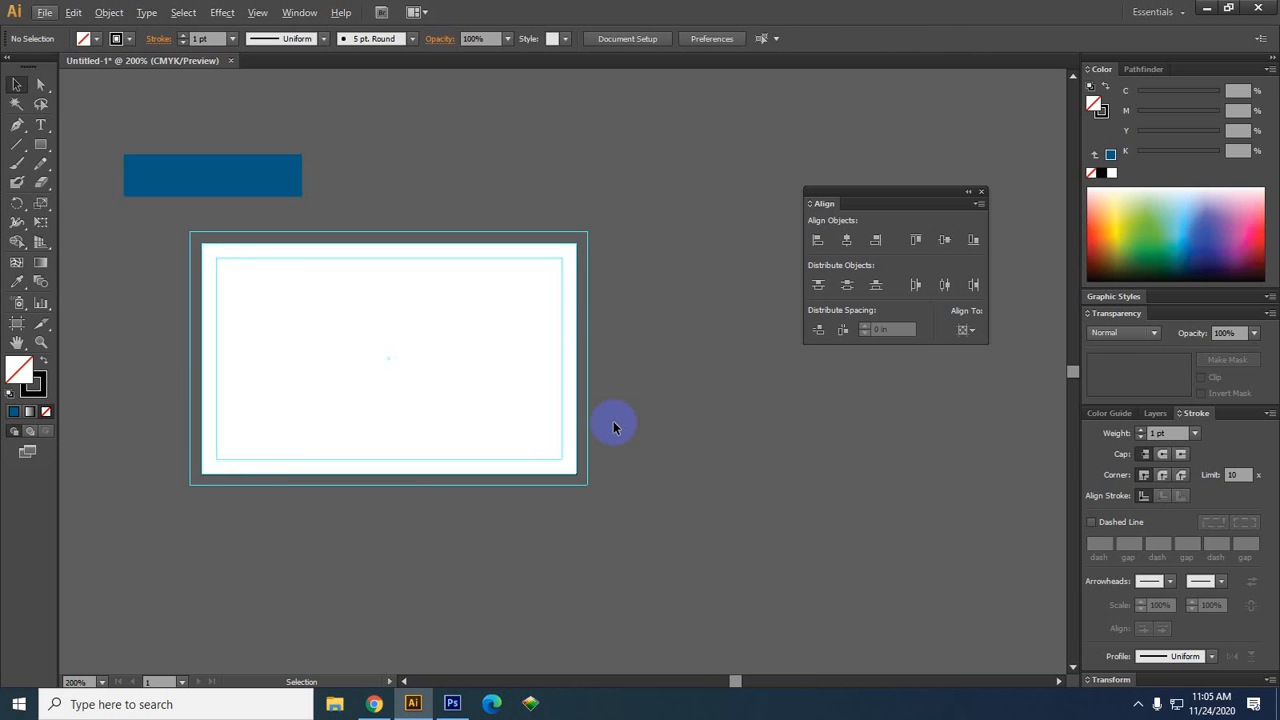
scroll(609, 314, "down", 2)
left_click_drag(994, 503, 783, 490)
scroll(216, 294, "up", 1)
left_click_drag(872, 392, 808, 369)
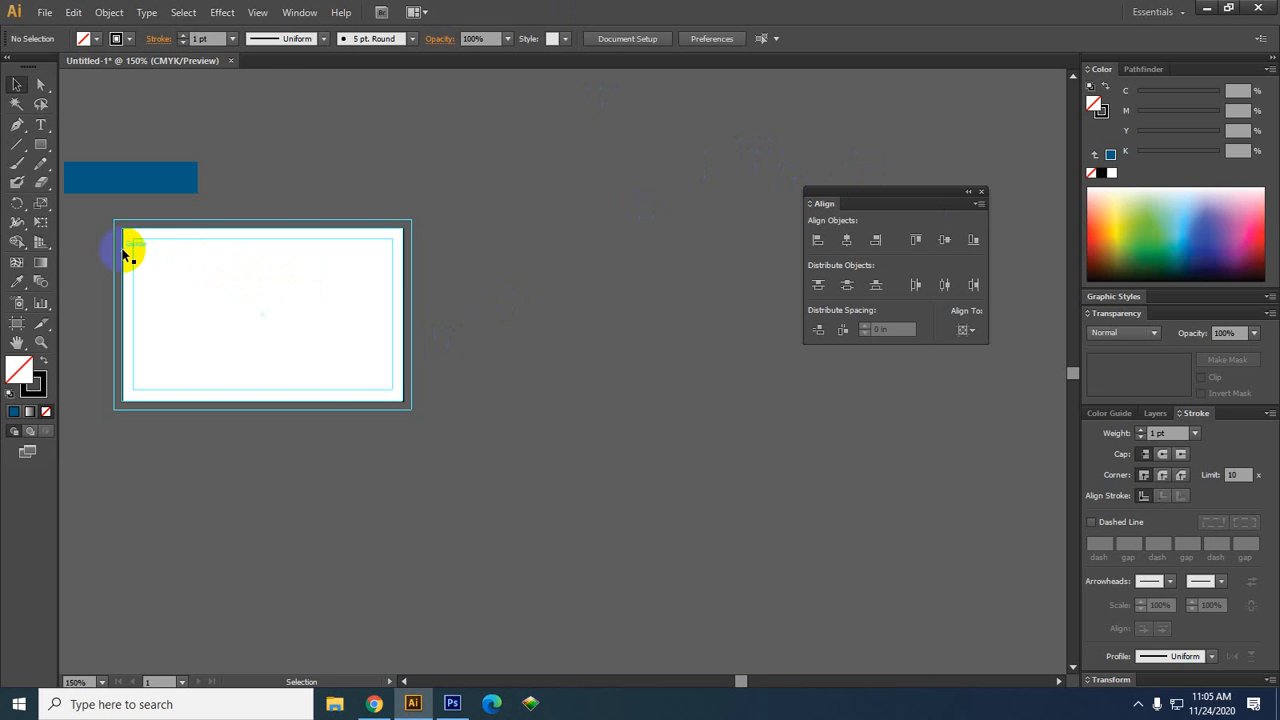
left_click(22, 328)
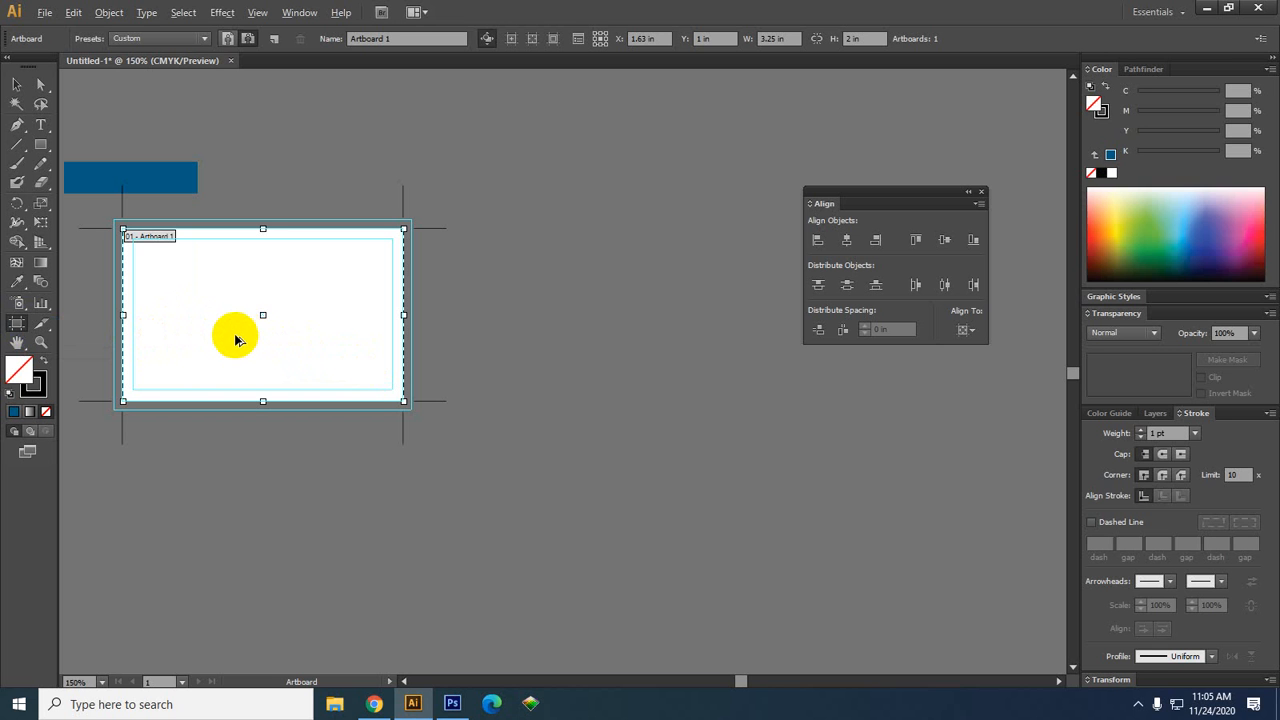
Alt-drag a copy of Artboard 1 to the right, level with the original, then return to Selection
left_click_drag(236, 342, 583, 348)
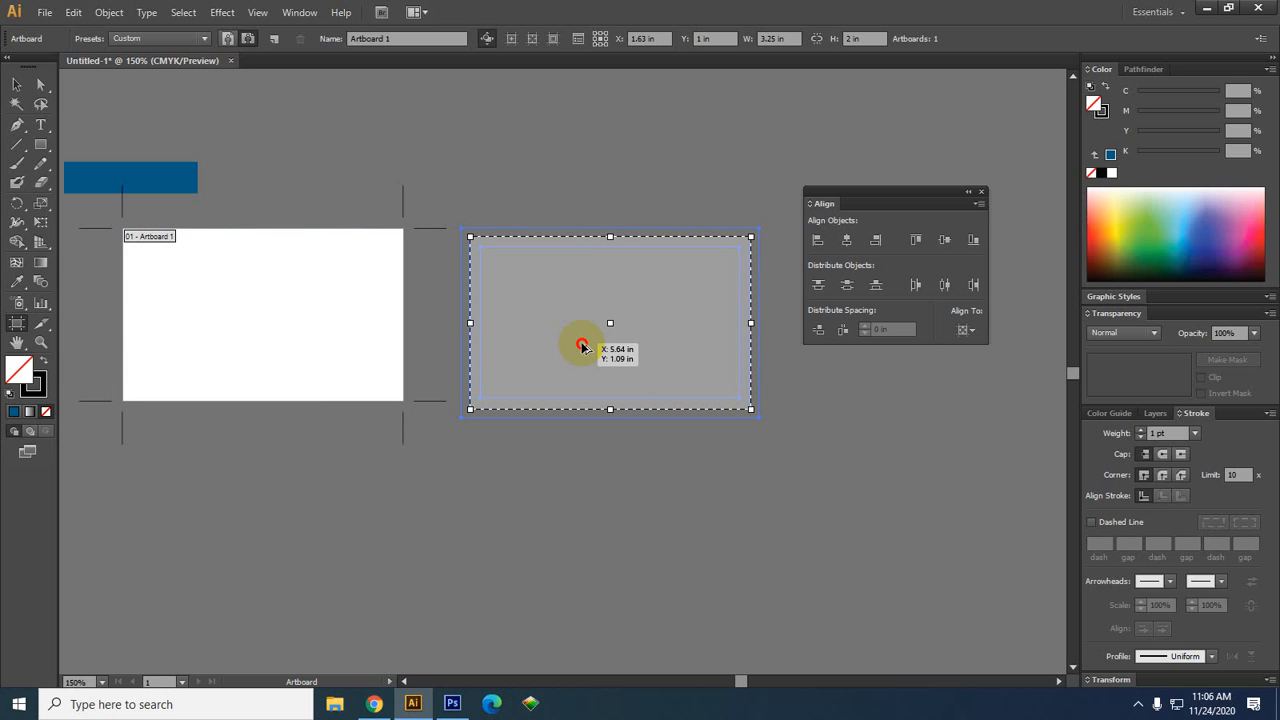
left_click_drag(582, 347, 587, 363)
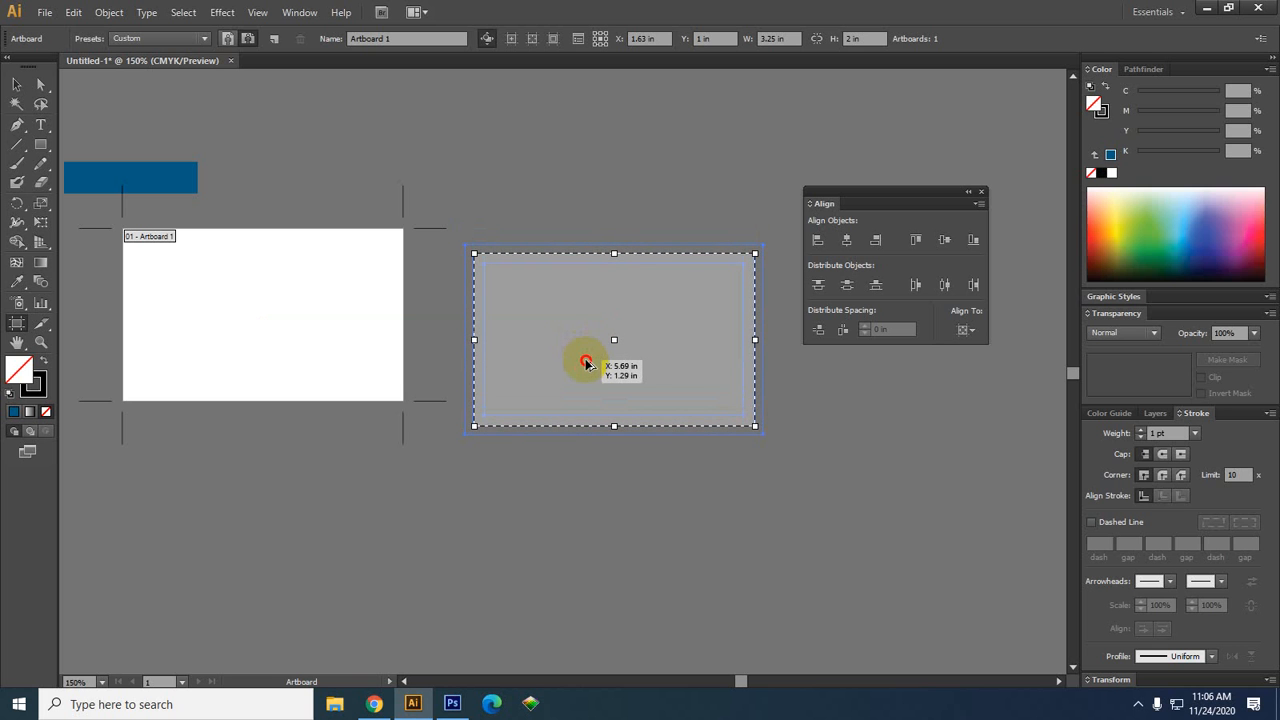
left_click_drag(586, 363, 586, 362)
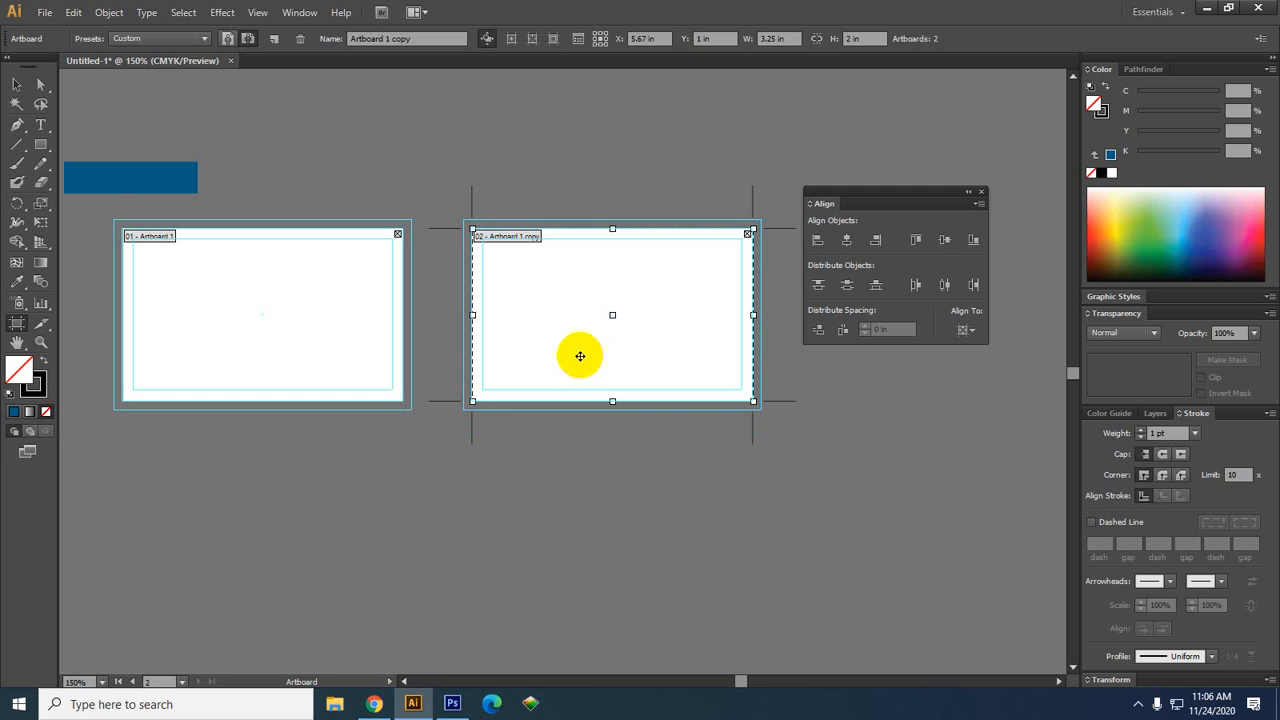
left_click(15, 72)
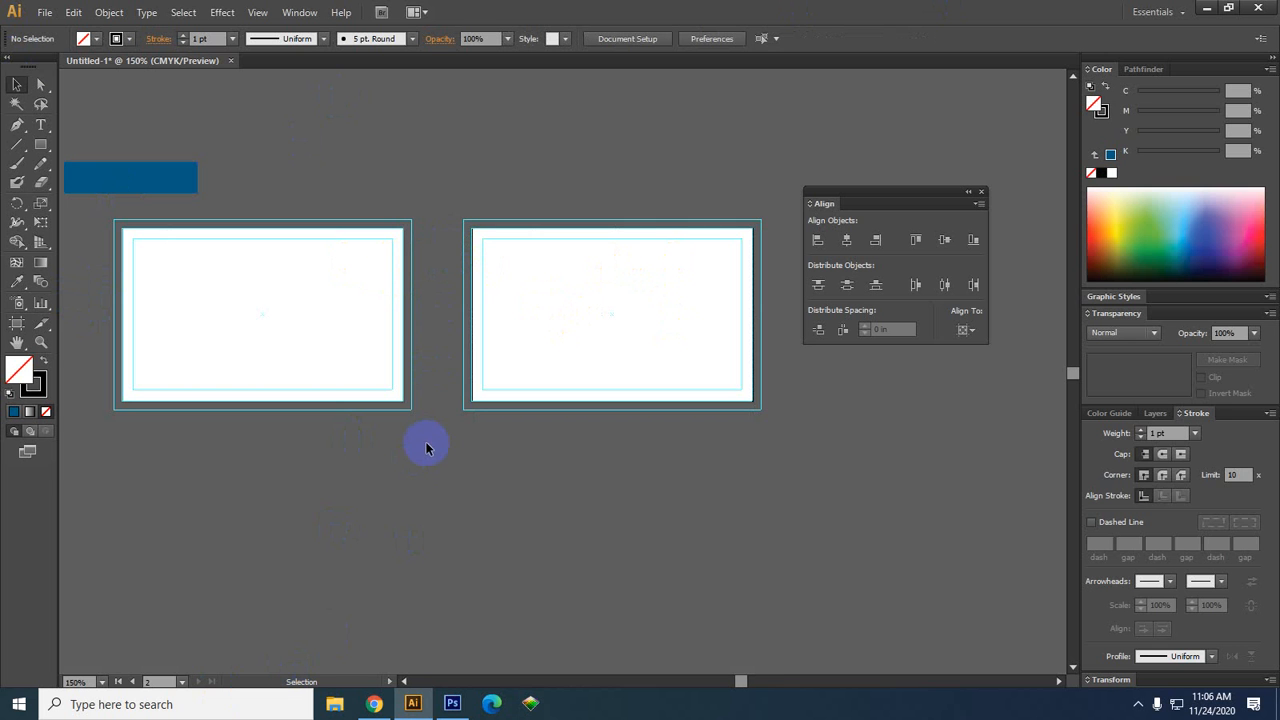
Draw a black-filled 3.45 × 2.2 in rectangle from bleed corner to bleed corner over Artboard 1
scroll(423, 446, "down", 1)
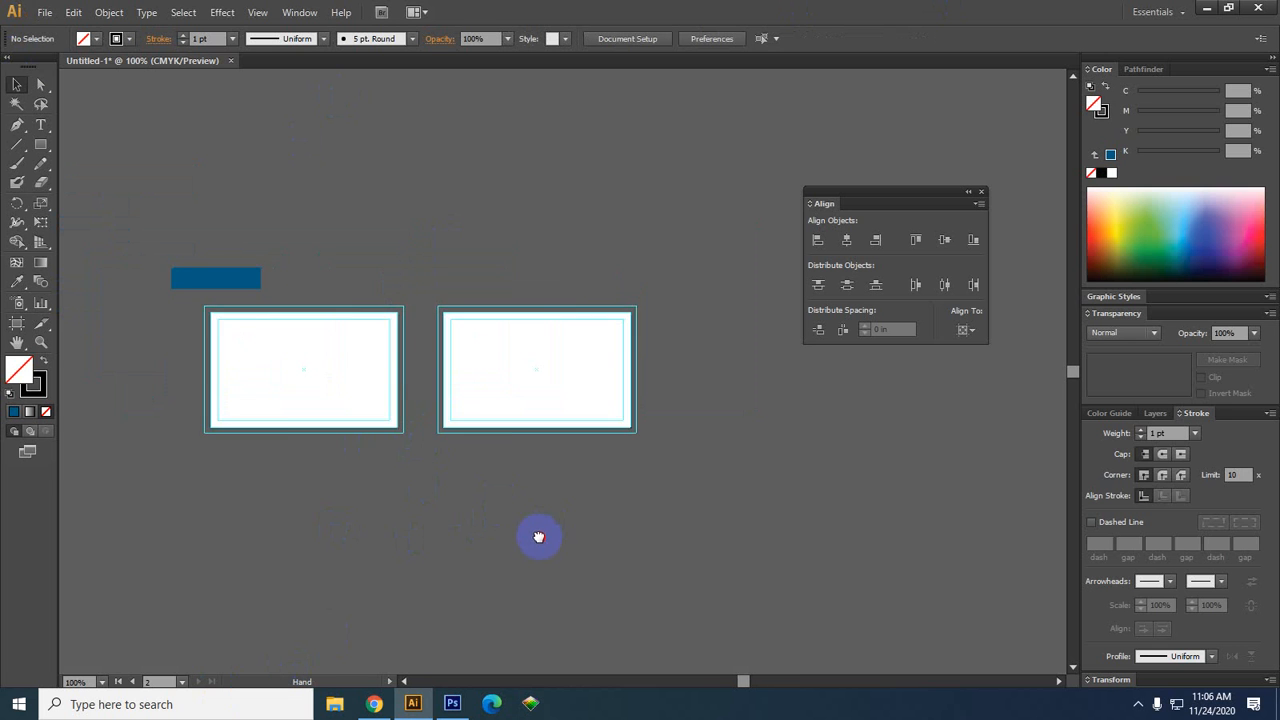
scroll(266, 443, "down", 1)
scroll(285, 462, "up", 2)
mouse_move(401, 494)
left_mouse_down()
mouse_move(363, 475)
mouse_move(418, 494)
left_mouse_up()
scroll(323, 476, "up", 1)
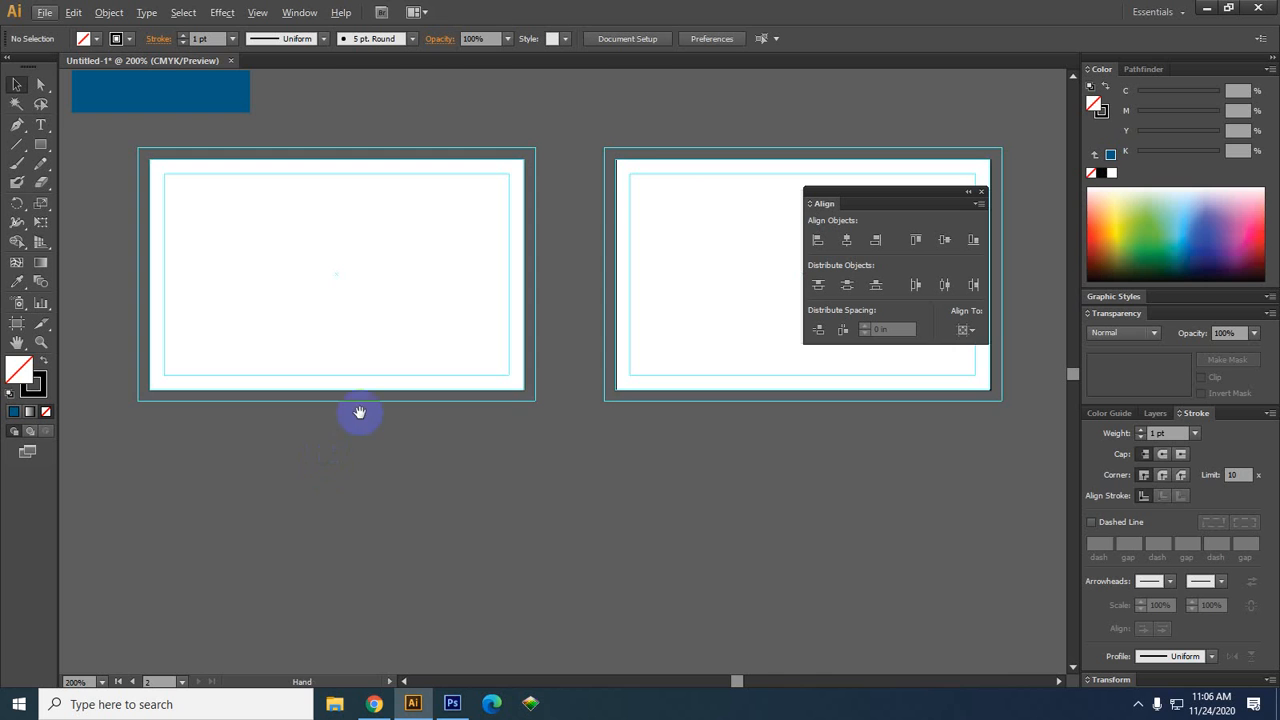
left_click_drag(532, 448, 406, 461)
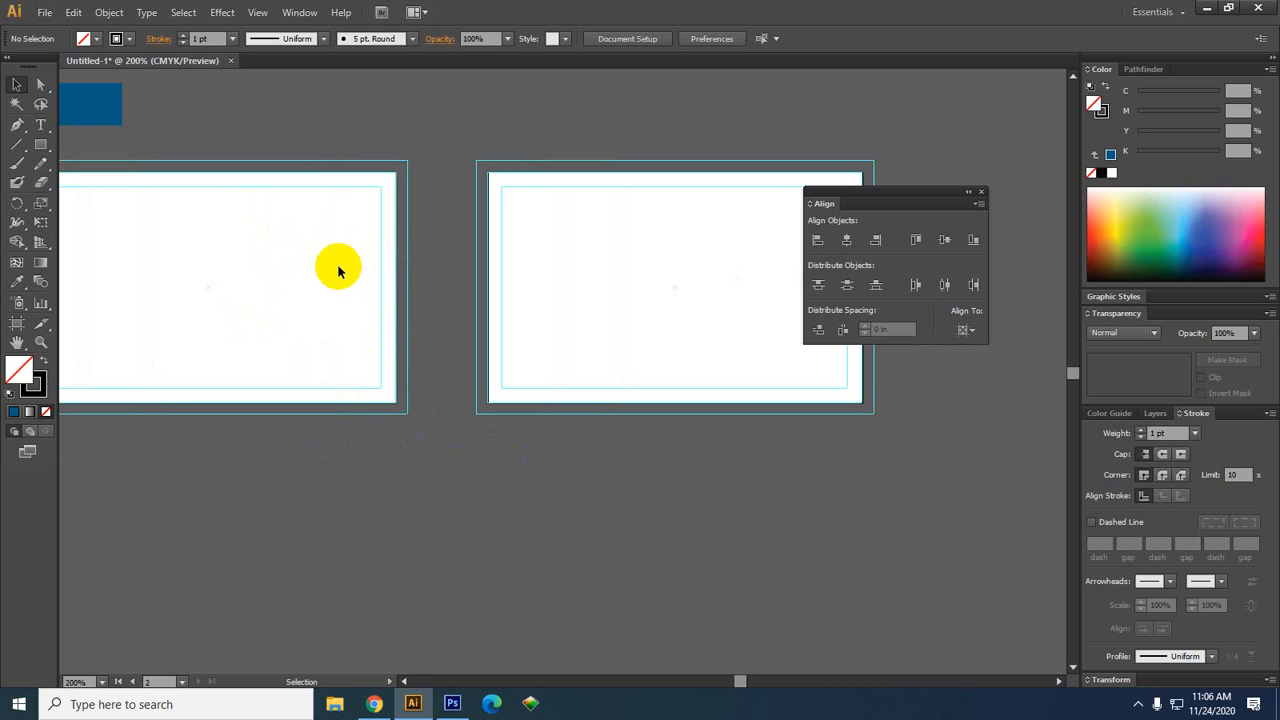
left_click(439, 574)
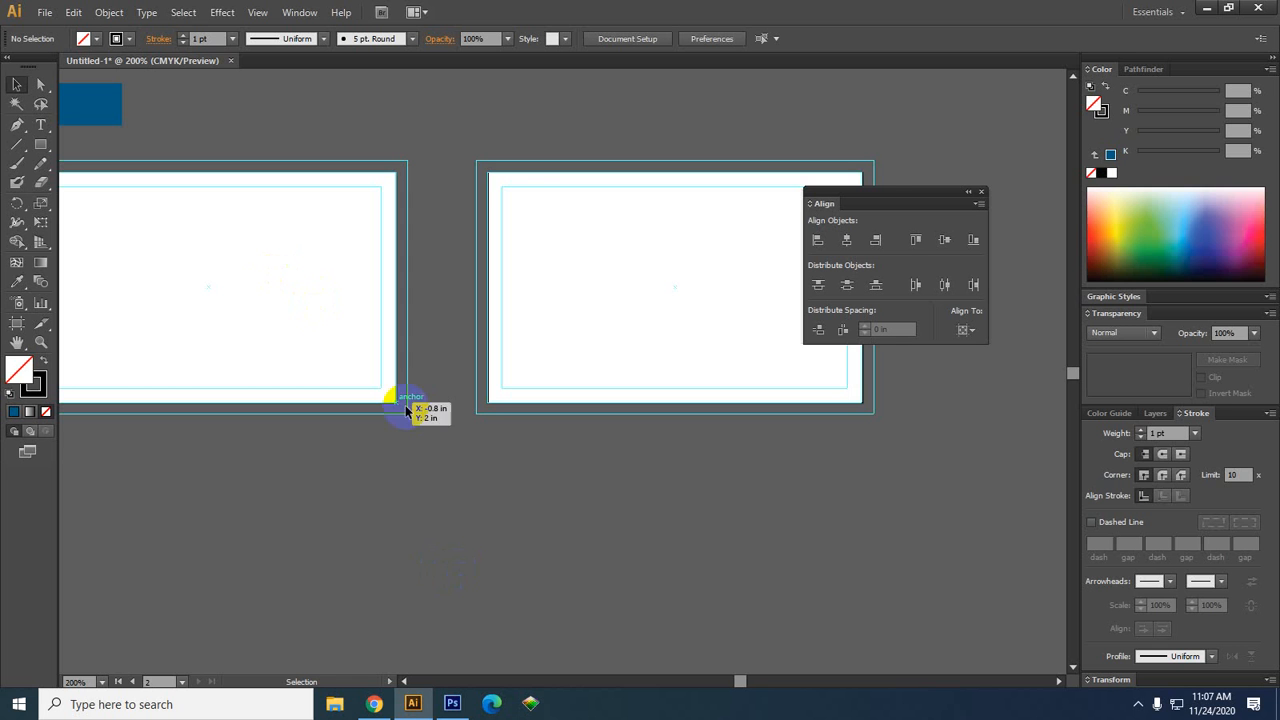
left_click_drag(211, 487, 333, 485)
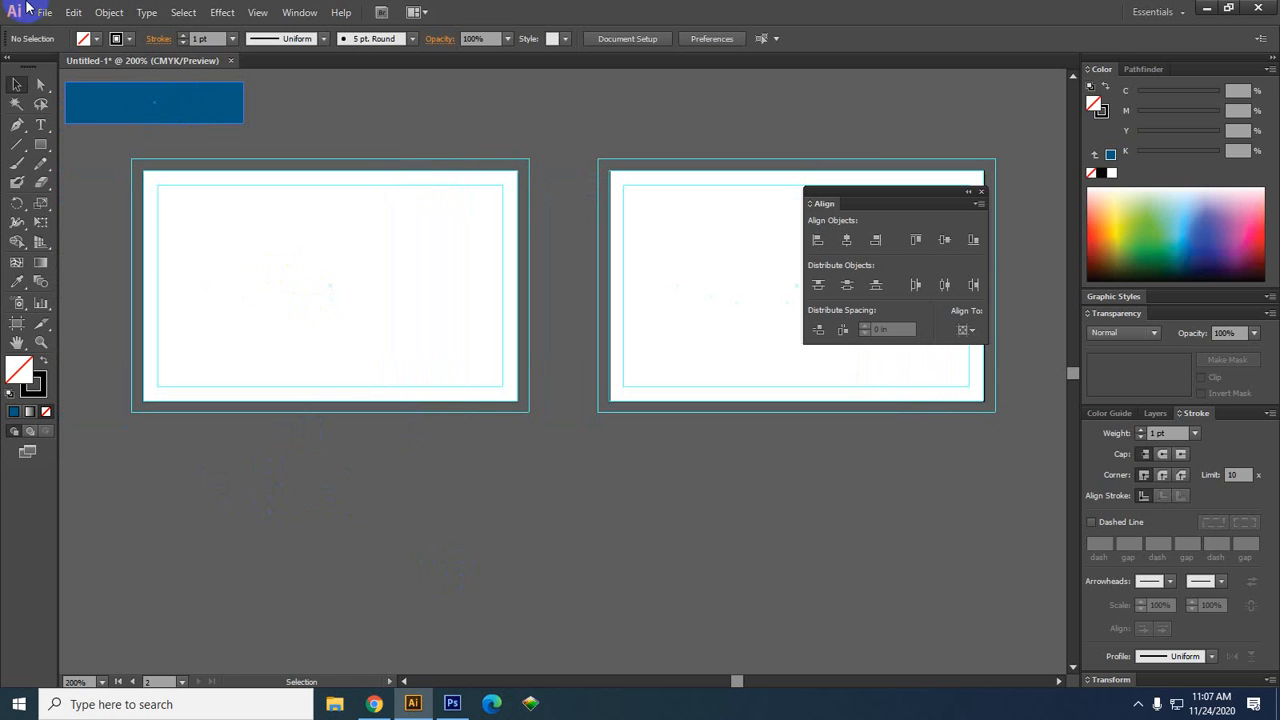
left_click(40, 145)
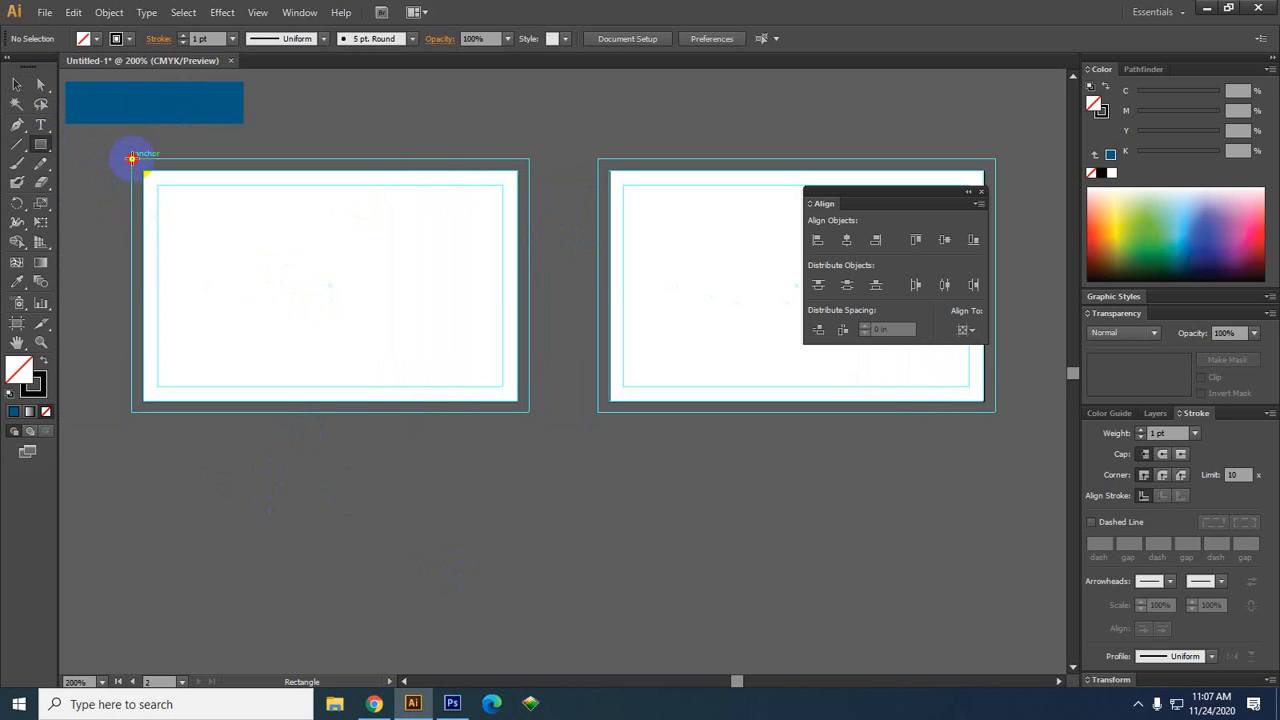
left_click_drag(131, 158, 529, 412)
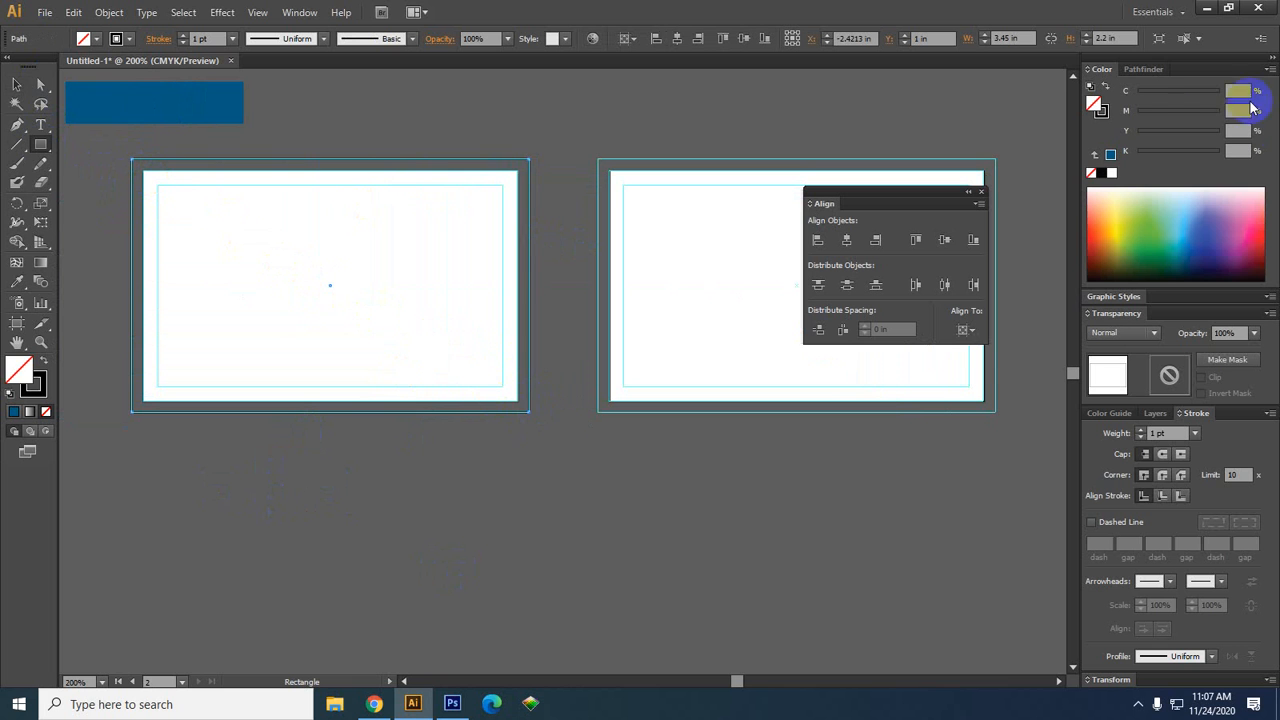
left_click(1100, 172)
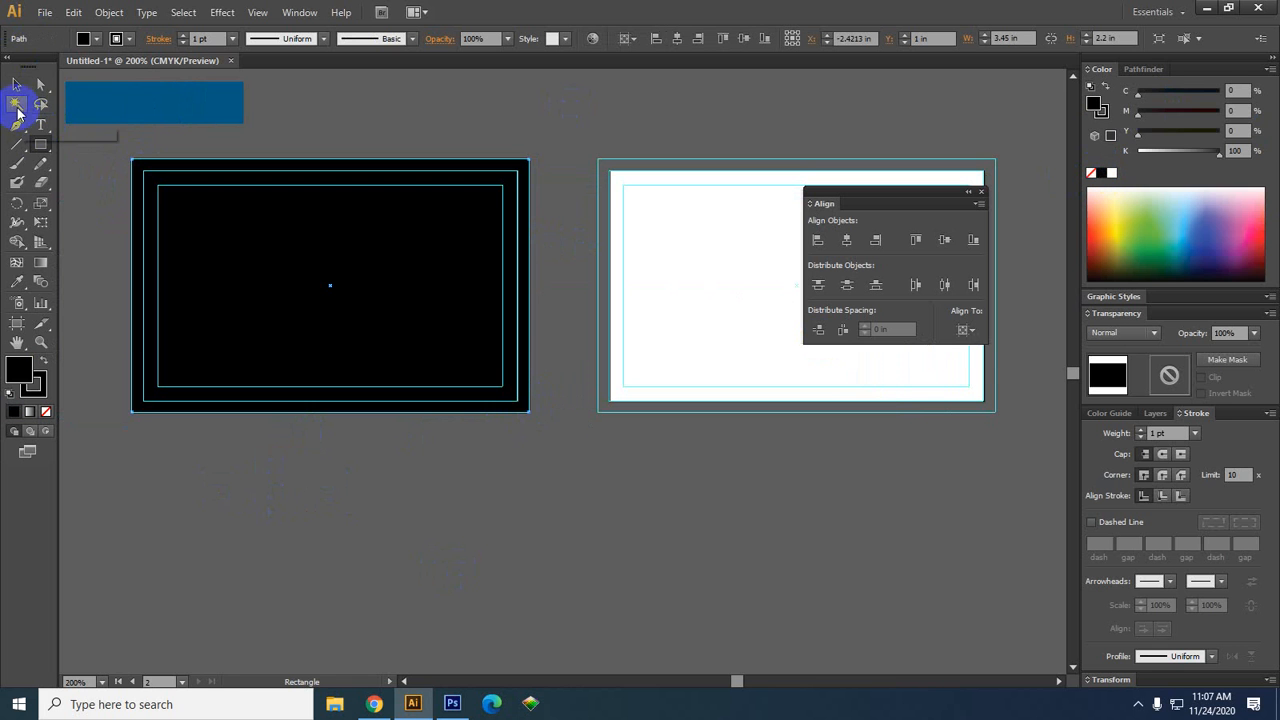
left_click(16, 85)
left_click(477, 457)
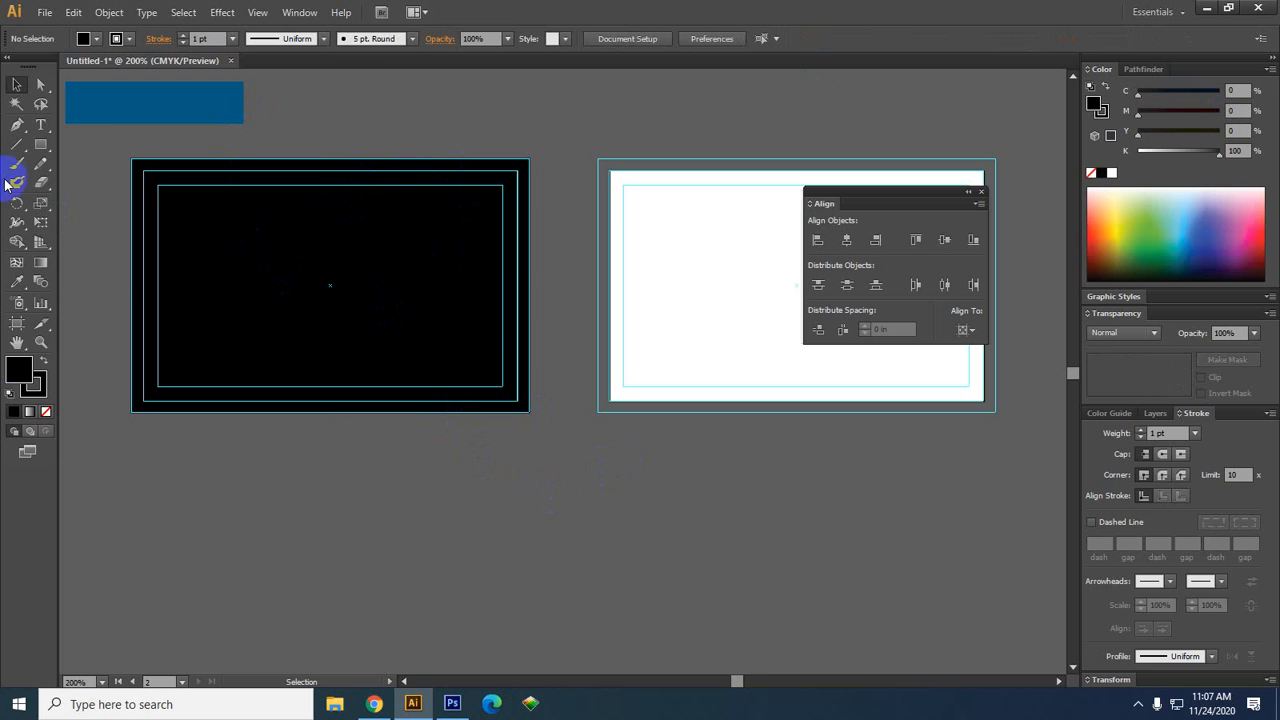
Type LOGO below the cards and scale it up to about 32 pt
left_click(41, 125)
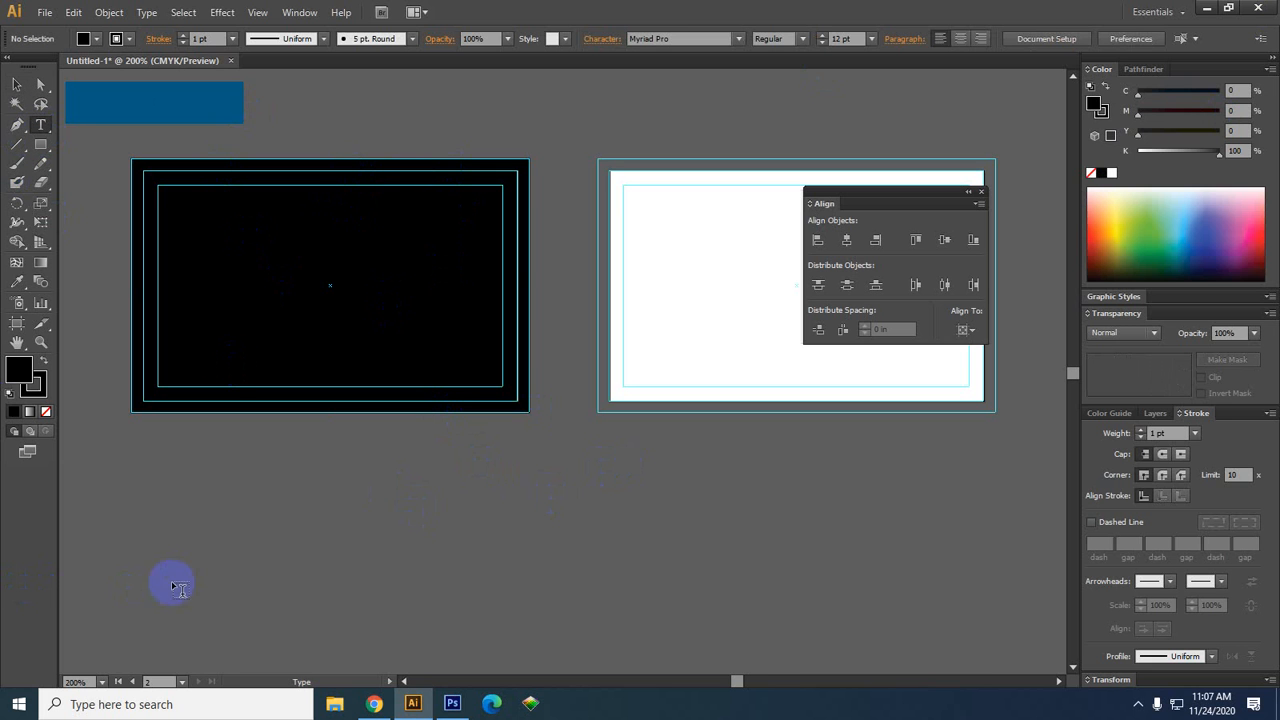
left_click(207, 530)
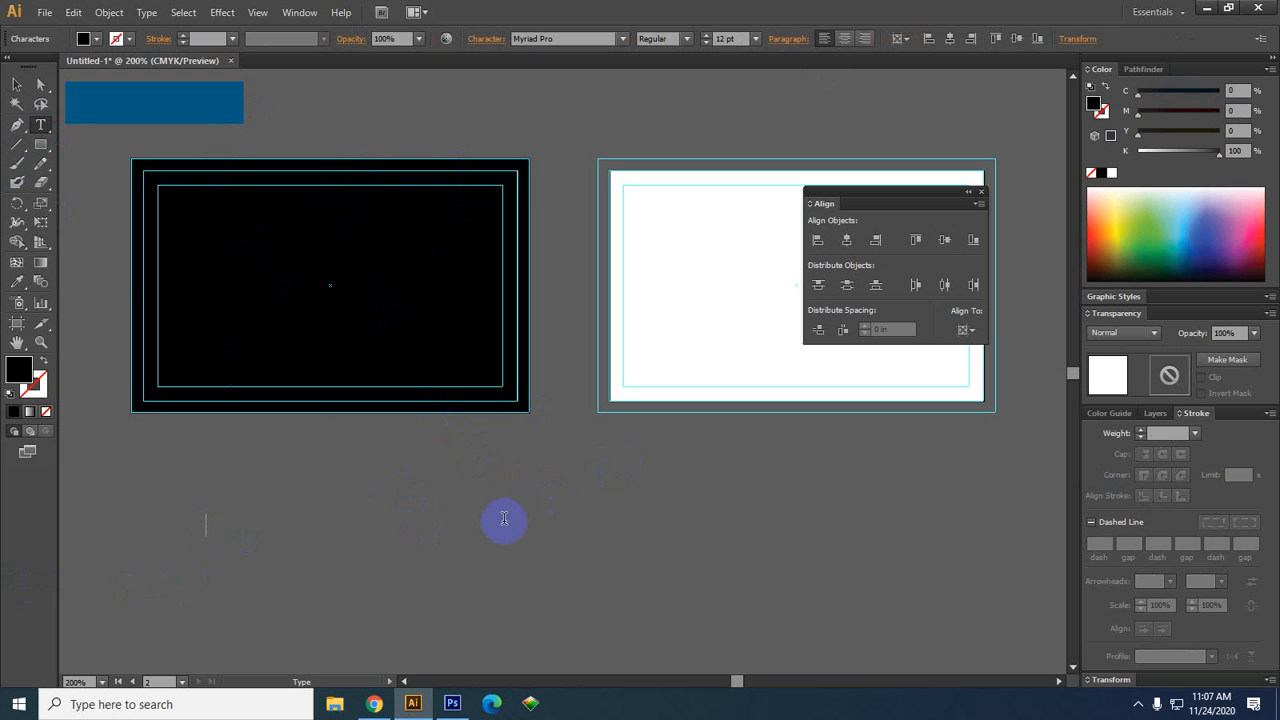
type("LOGO")
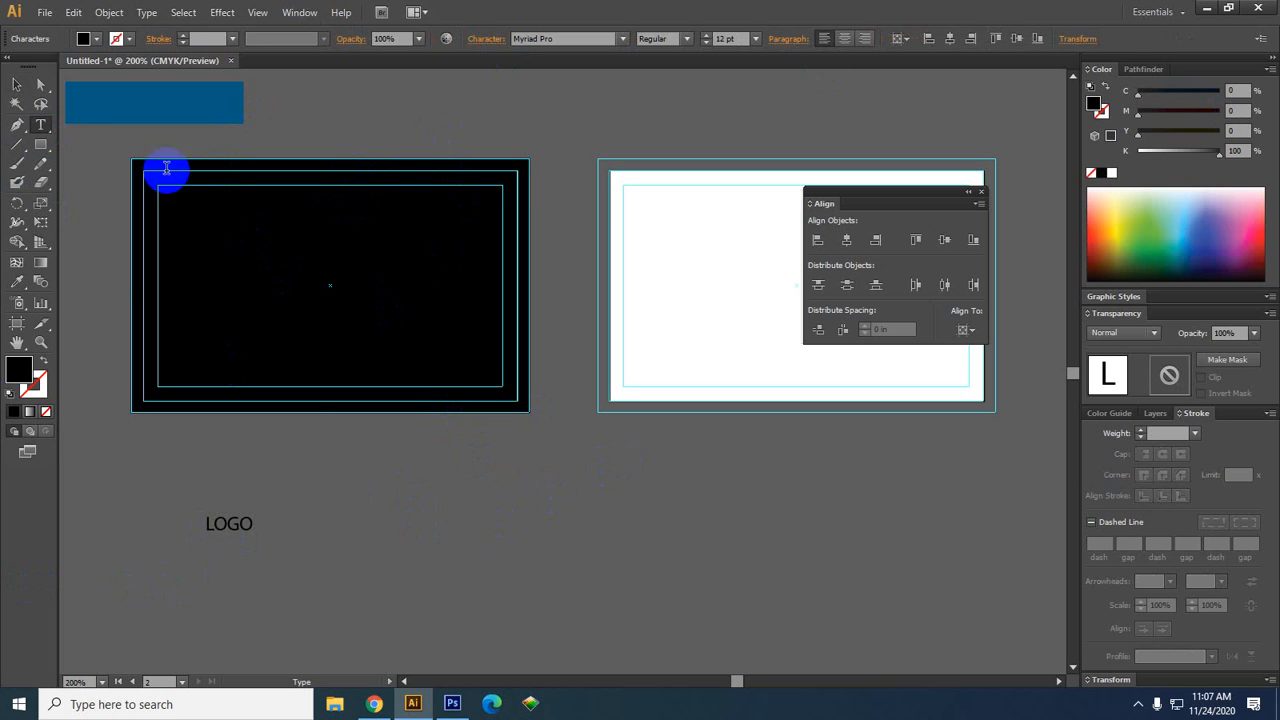
left_click(16, 84)
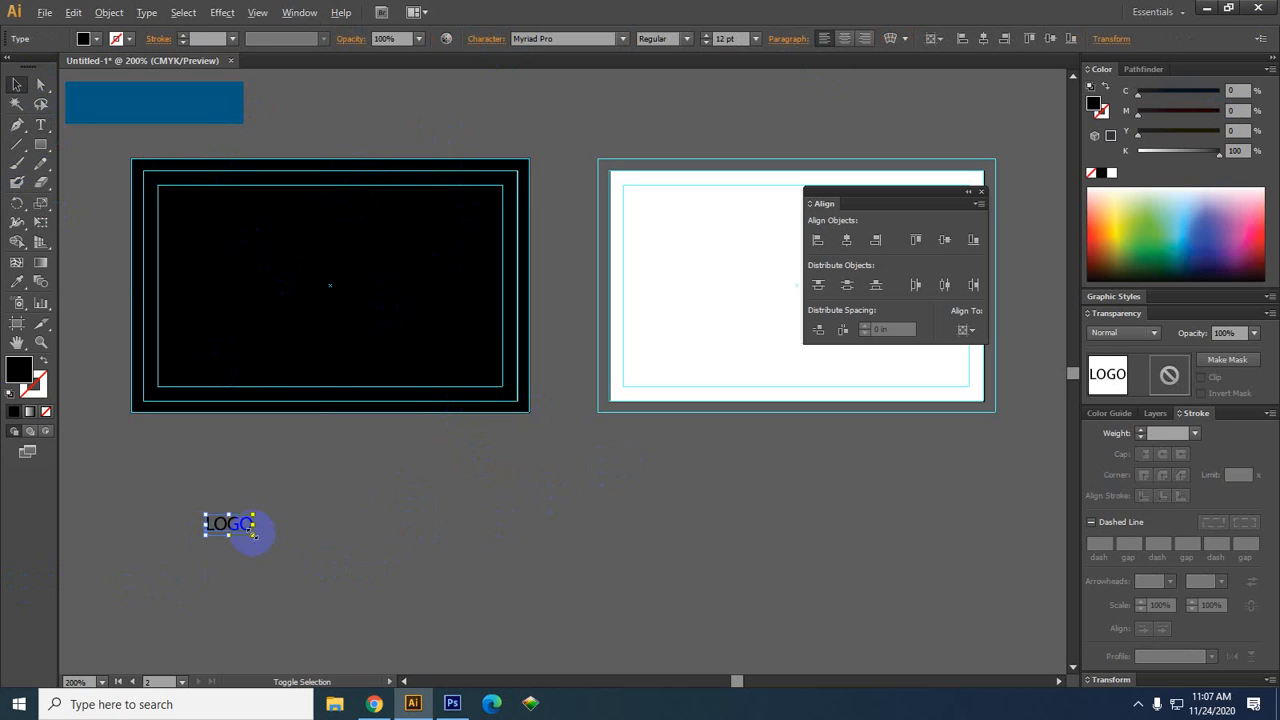
left_click_drag(253, 534, 293, 552)
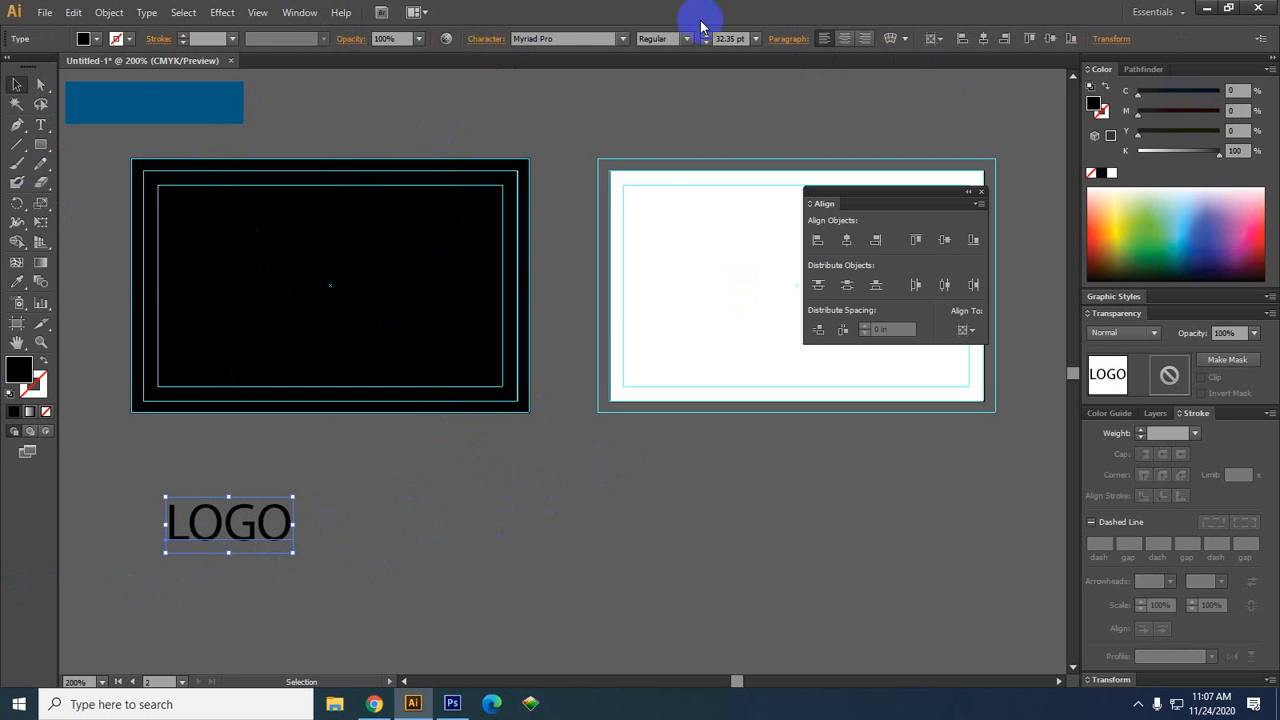
Set the LOGO text in Arial Bold Italic
left_click(622, 39)
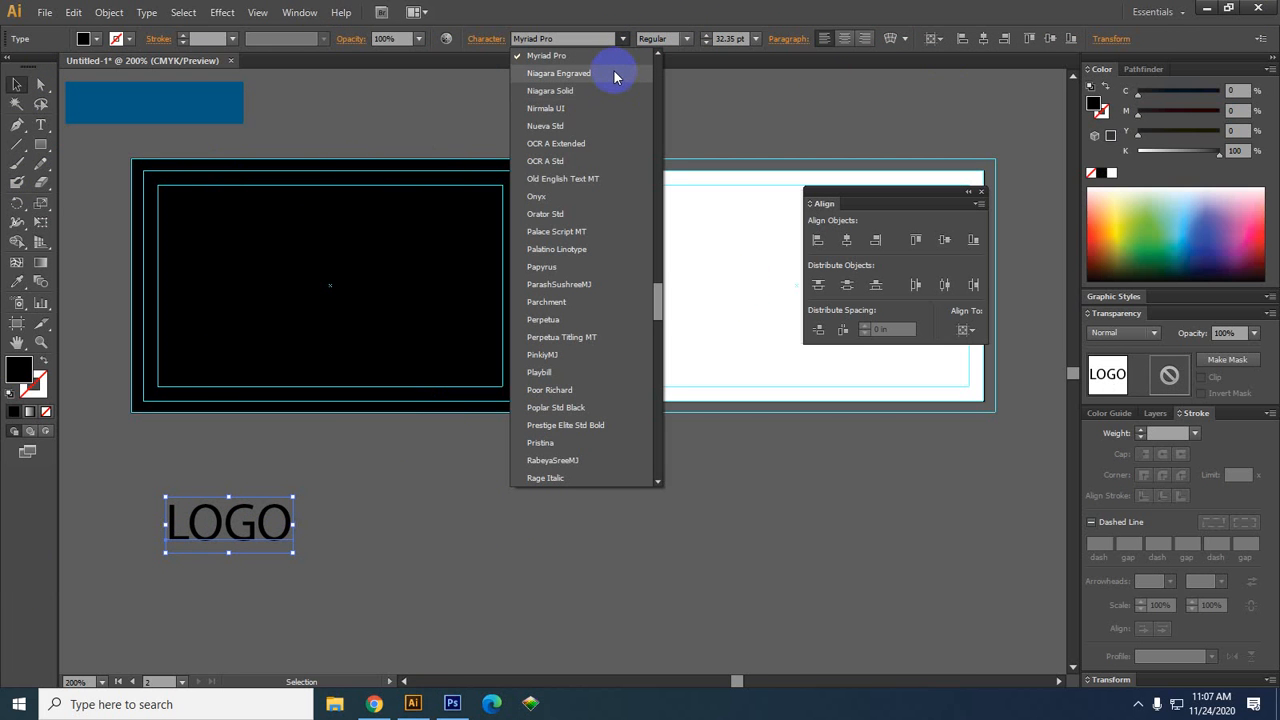
left_click(588, 37)
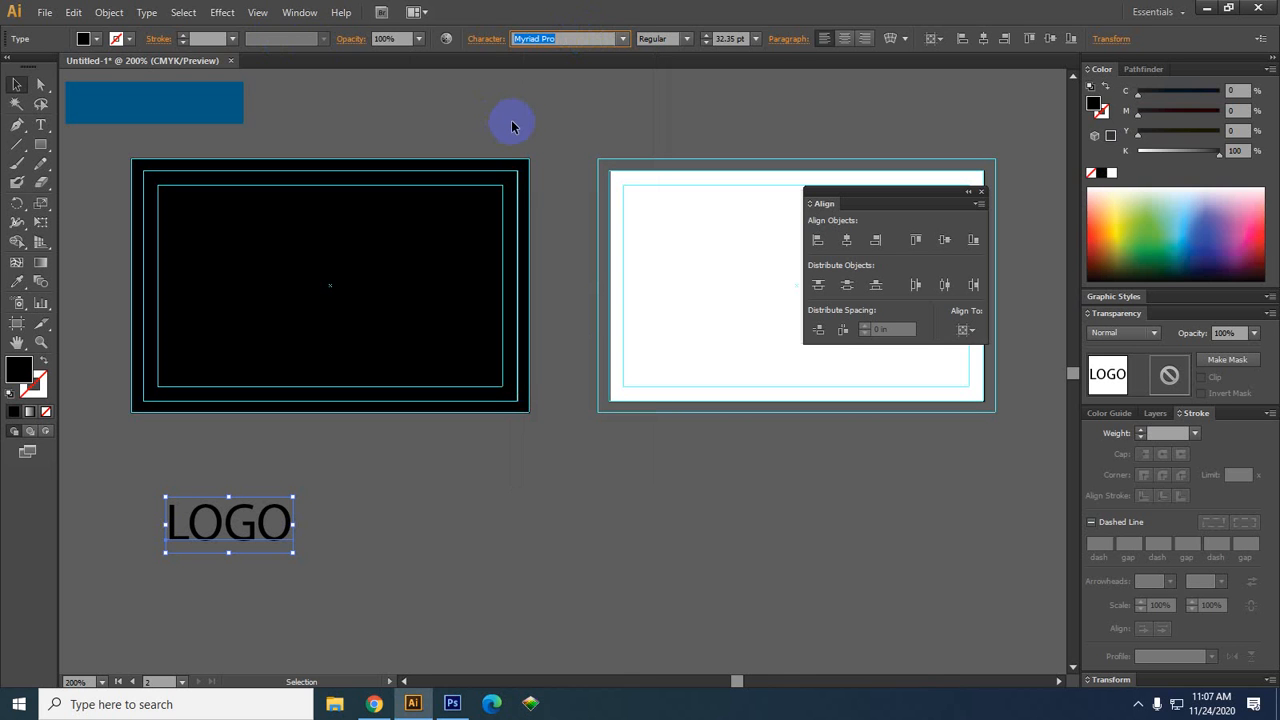
type("A")
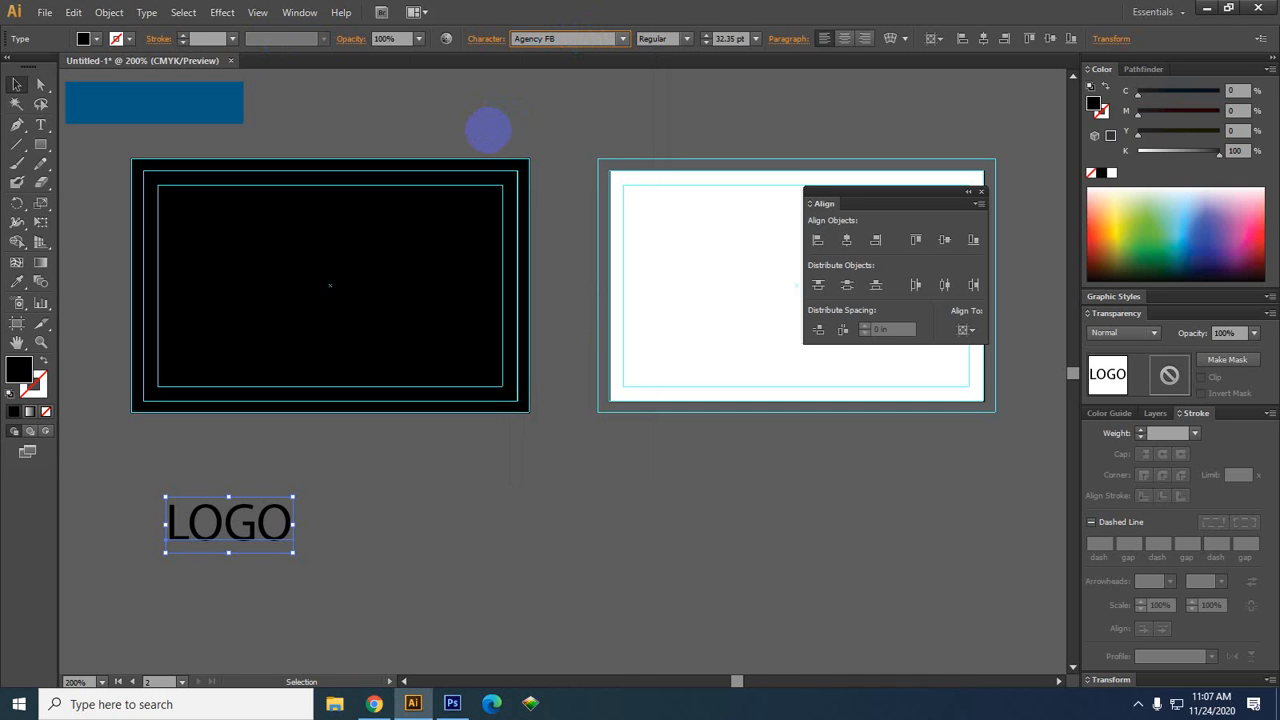
type("Arial")
key("Return")
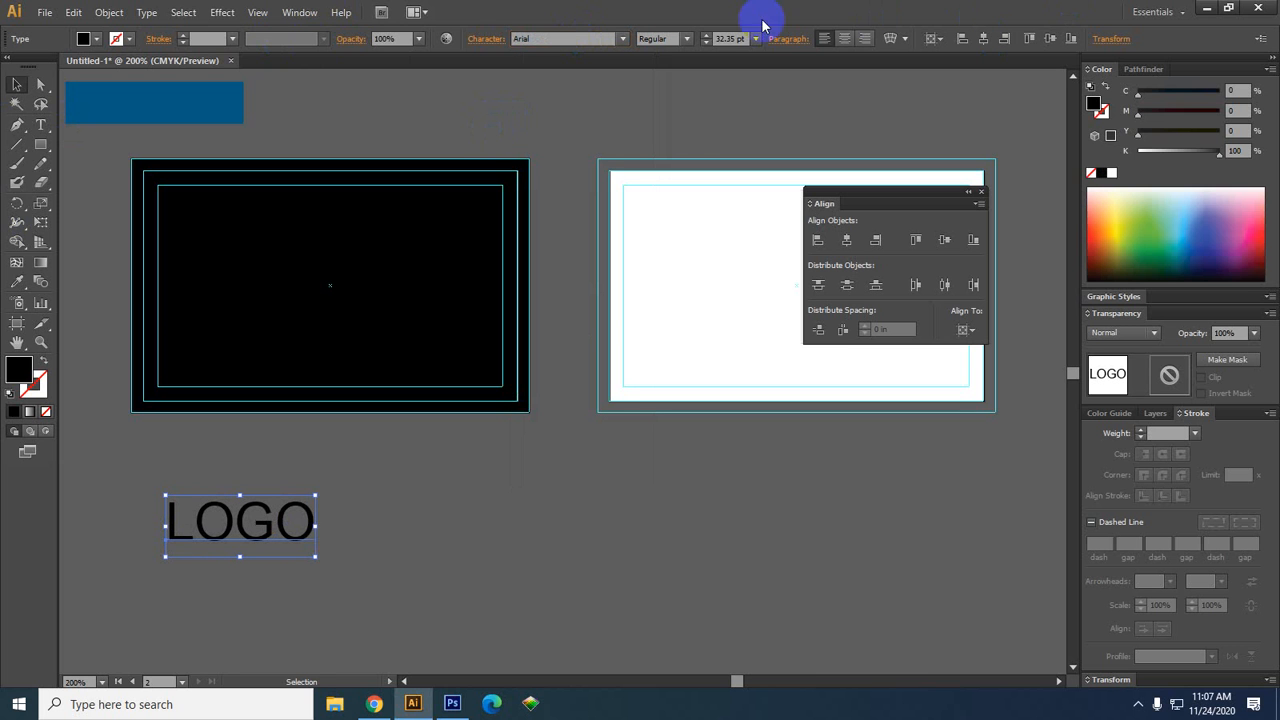
left_click(686, 38)
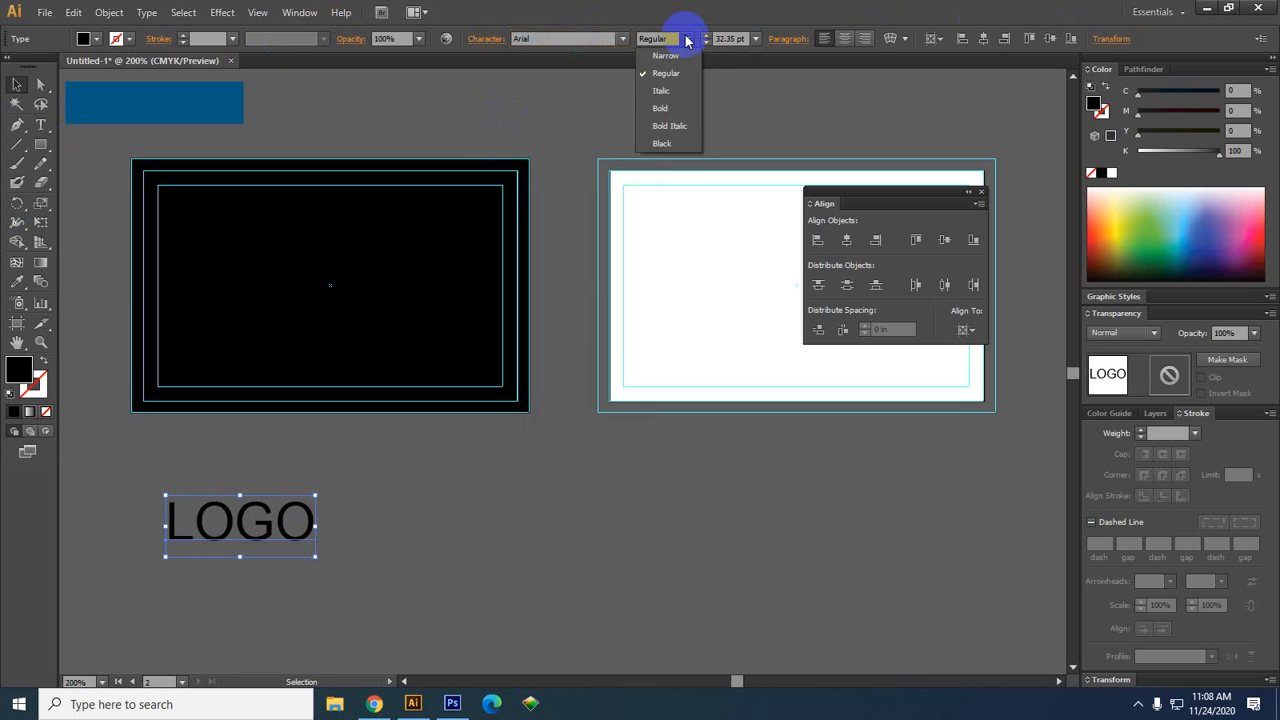
left_click(670, 126)
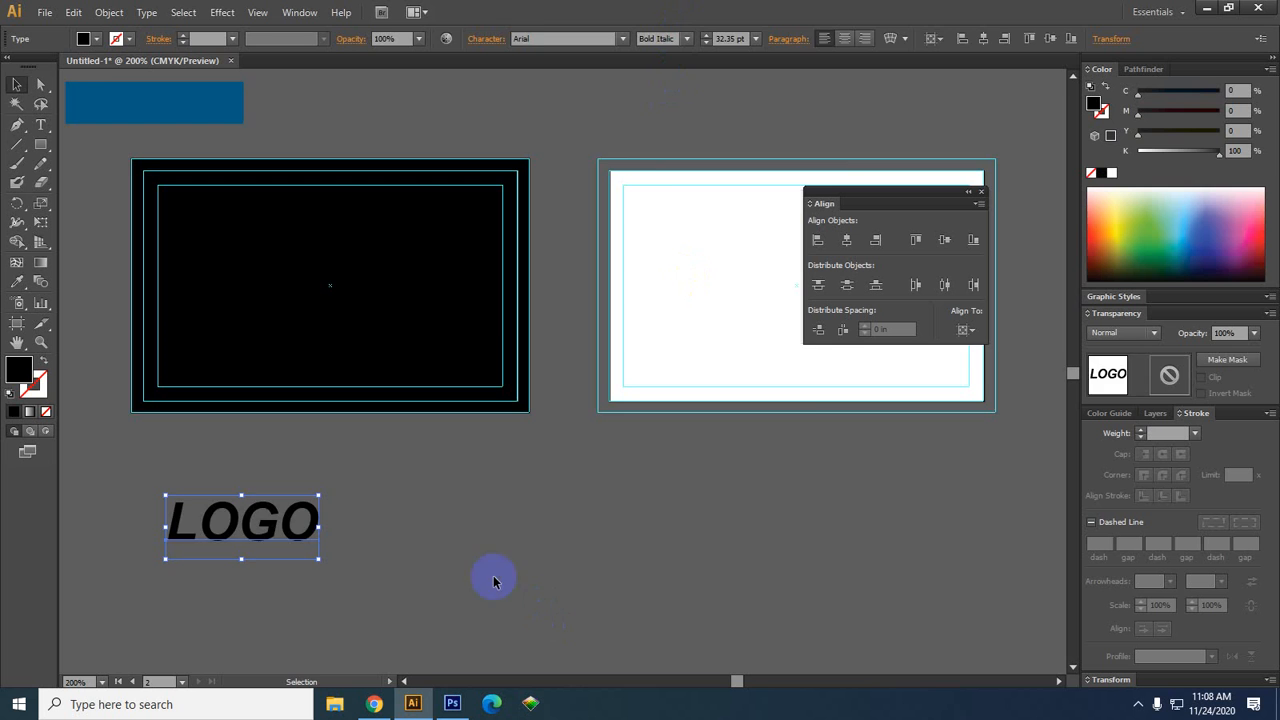
left_click(493, 581)
left_click_drag(406, 571, 663, 543)
left_click(41, 145)
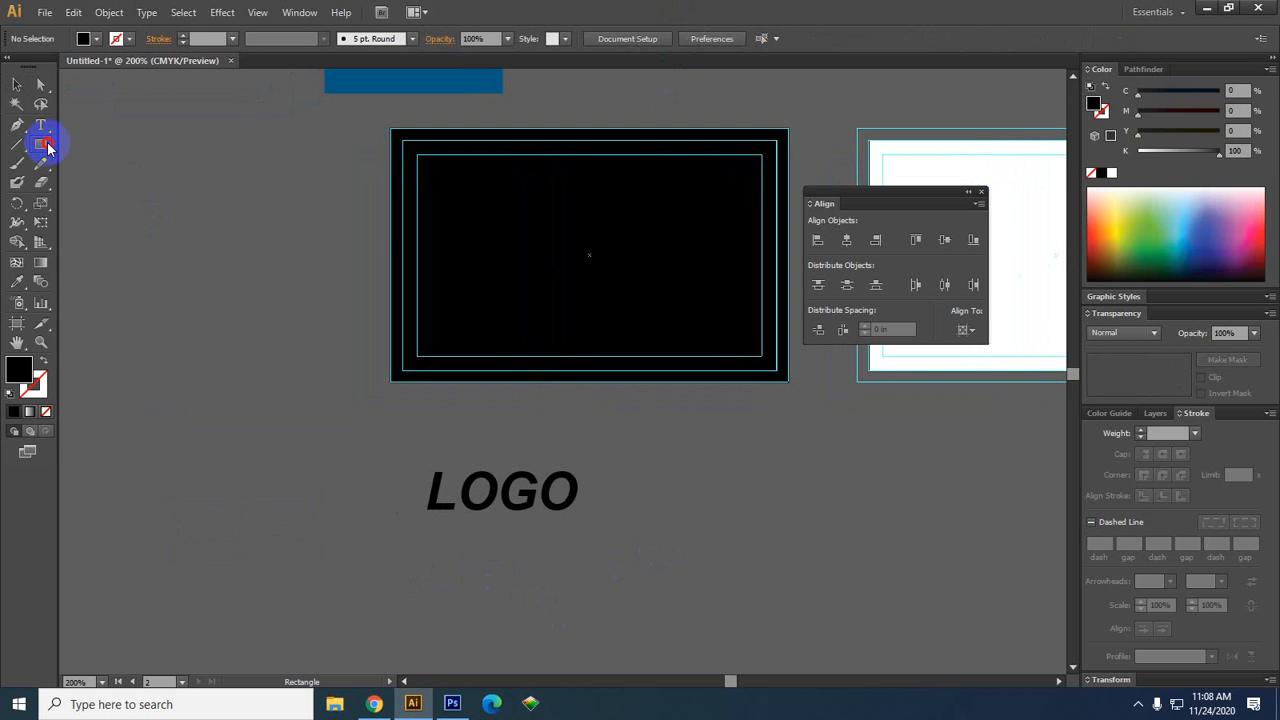
Draw a hexagon left of LOGO and make an offset copy of it
left_click_drag(47, 145, 103, 200)
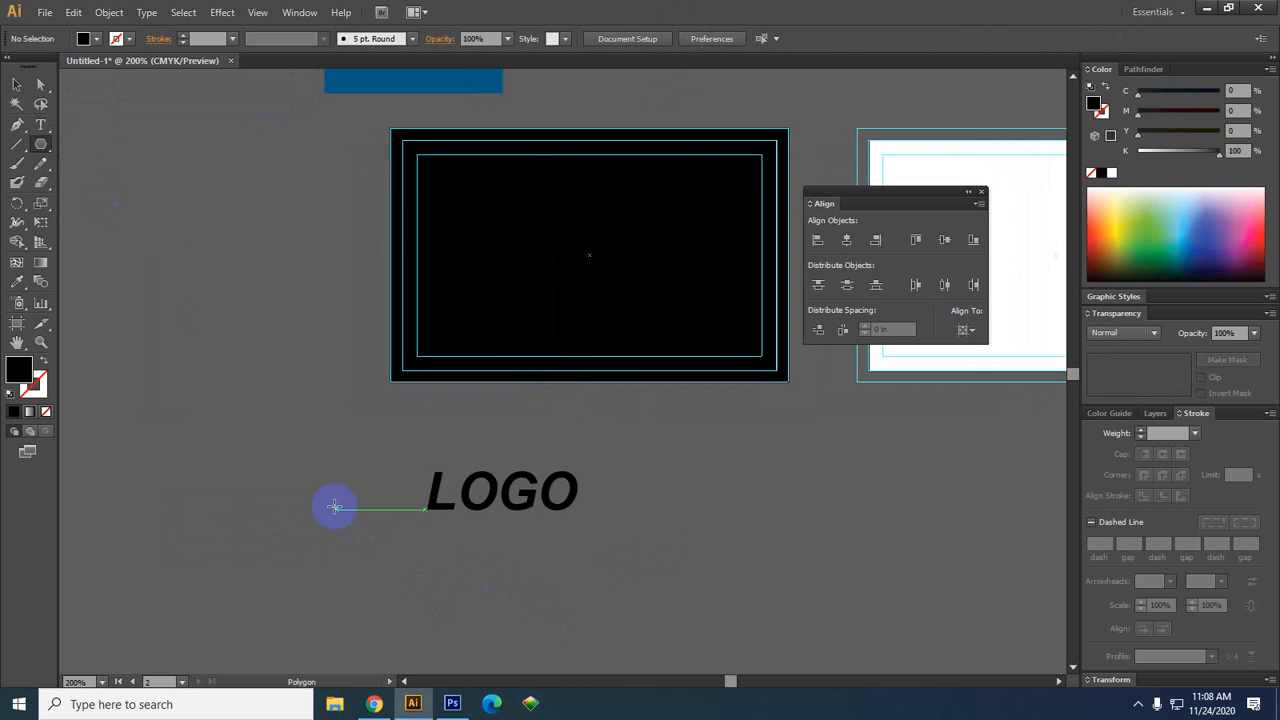
mouse_move(334, 506)
left_mouse_down()
mouse_move(343, 497)
mouse_move(349, 509)
left_mouse_up()
left_click(17, 104)
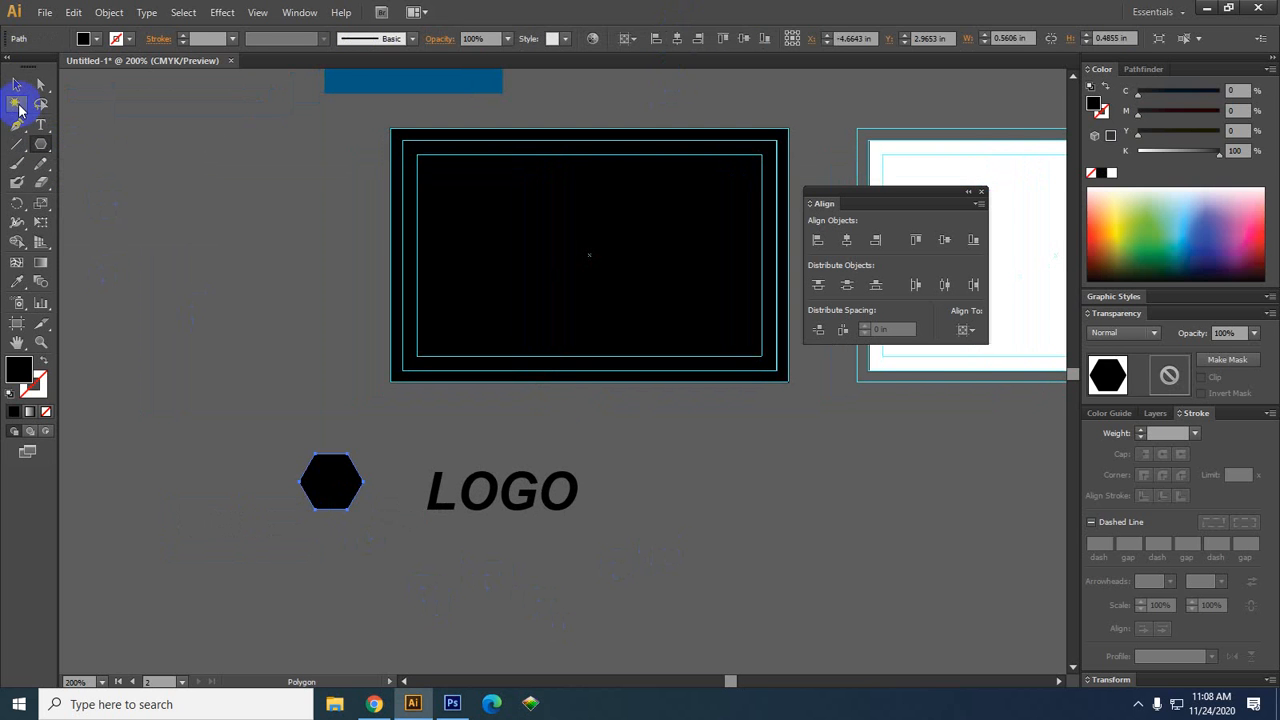
left_click(16, 84)
scroll(445, 480, "up", 1)
left_click_drag(278, 479, 293, 490)
Colour the back hexagon red and the front hexagon orange using CMYK sliders
left_click(343, 448)
left_click(263, 508)
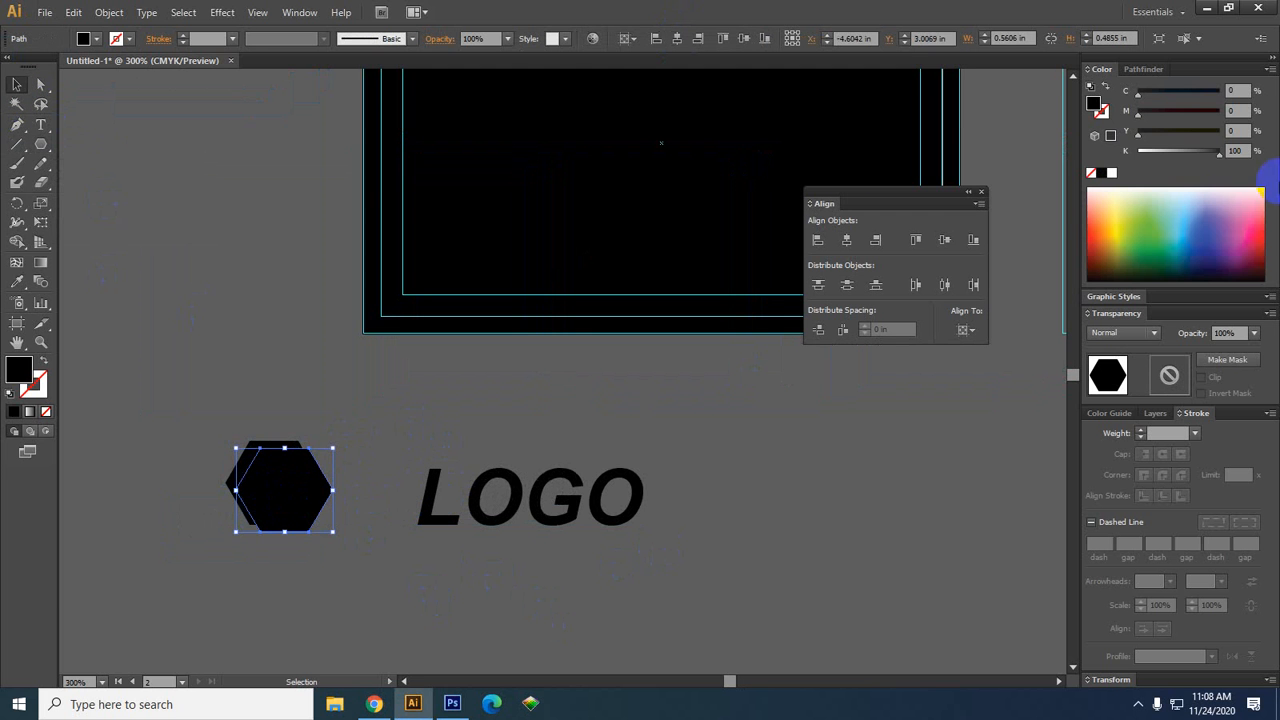
left_click(241, 462)
left_click_drag(1218, 151, 1140, 151)
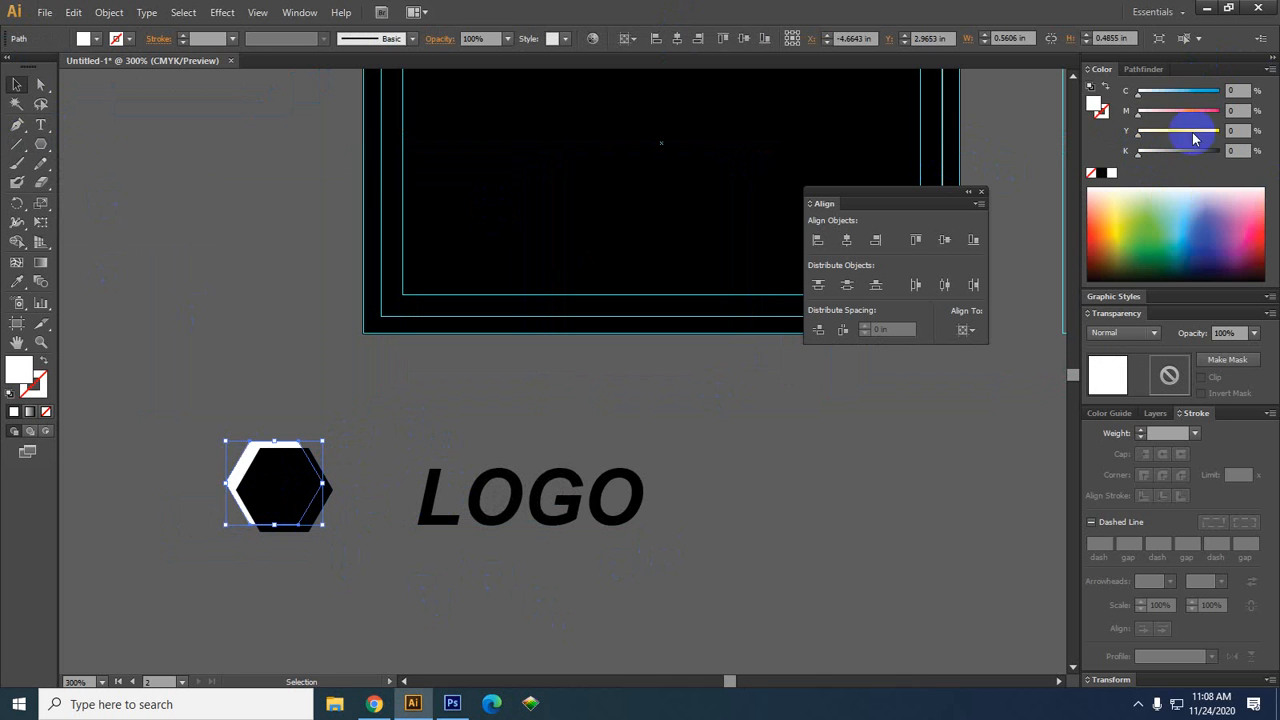
left_click_drag(1203, 111, 1253, 102)
left_click_drag(1182, 131, 923, 166)
left_click(271, 491)
left_click_drag(1138, 131, 1195, 115)
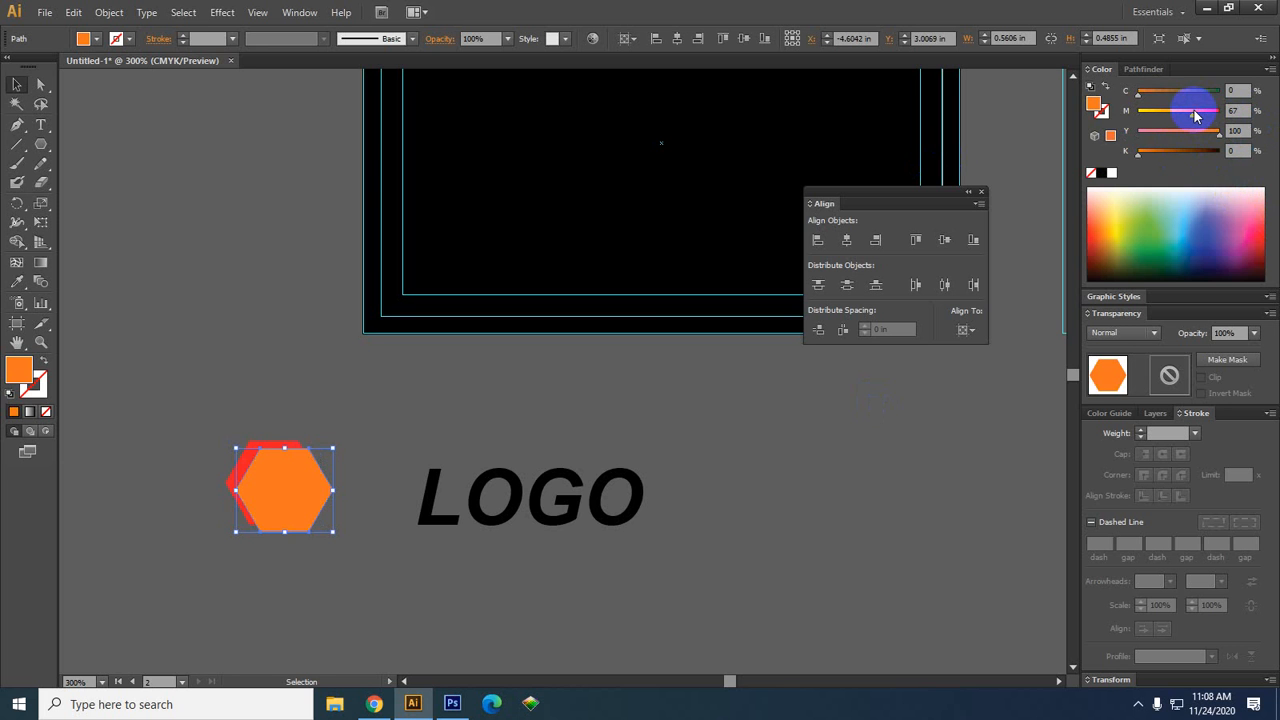
Move LOGO beside the hexagon and give it the hexagon's orange fill with the Eyedropper
left_click(494, 400)
left_click_drag(466, 491, 415, 491)
left_click(483, 606)
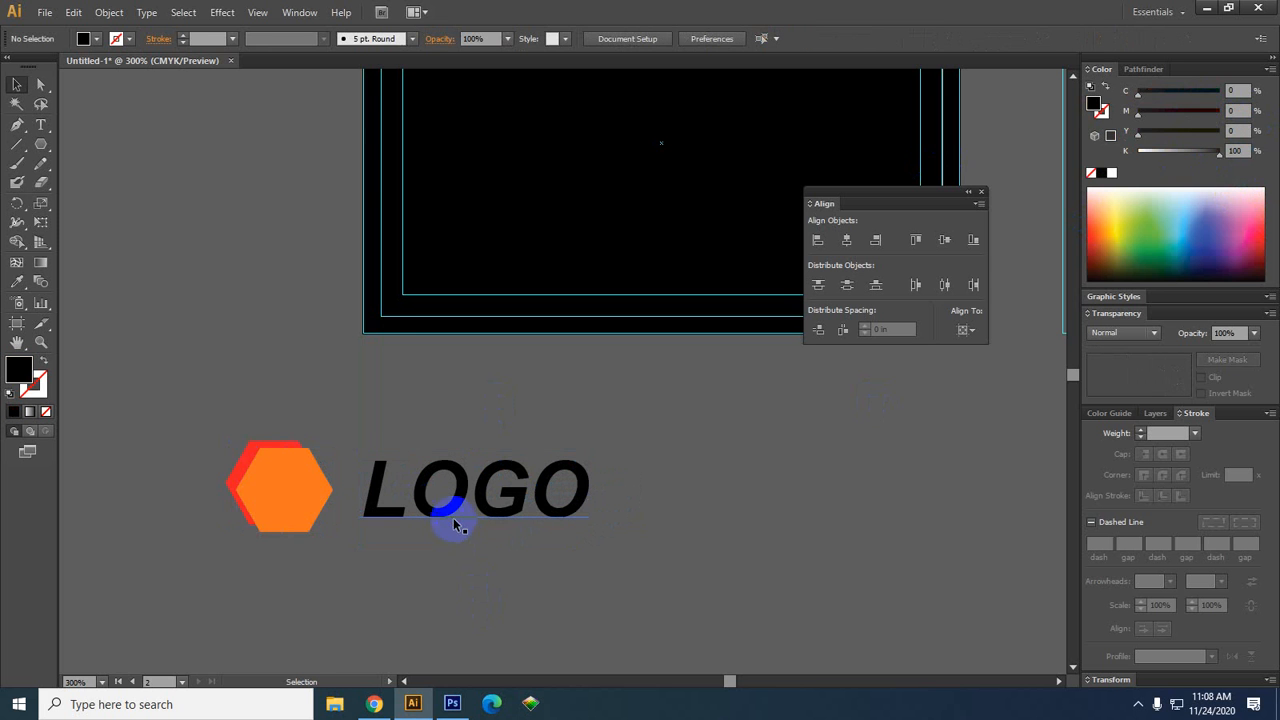
left_click(453, 524)
left_click(17, 281)
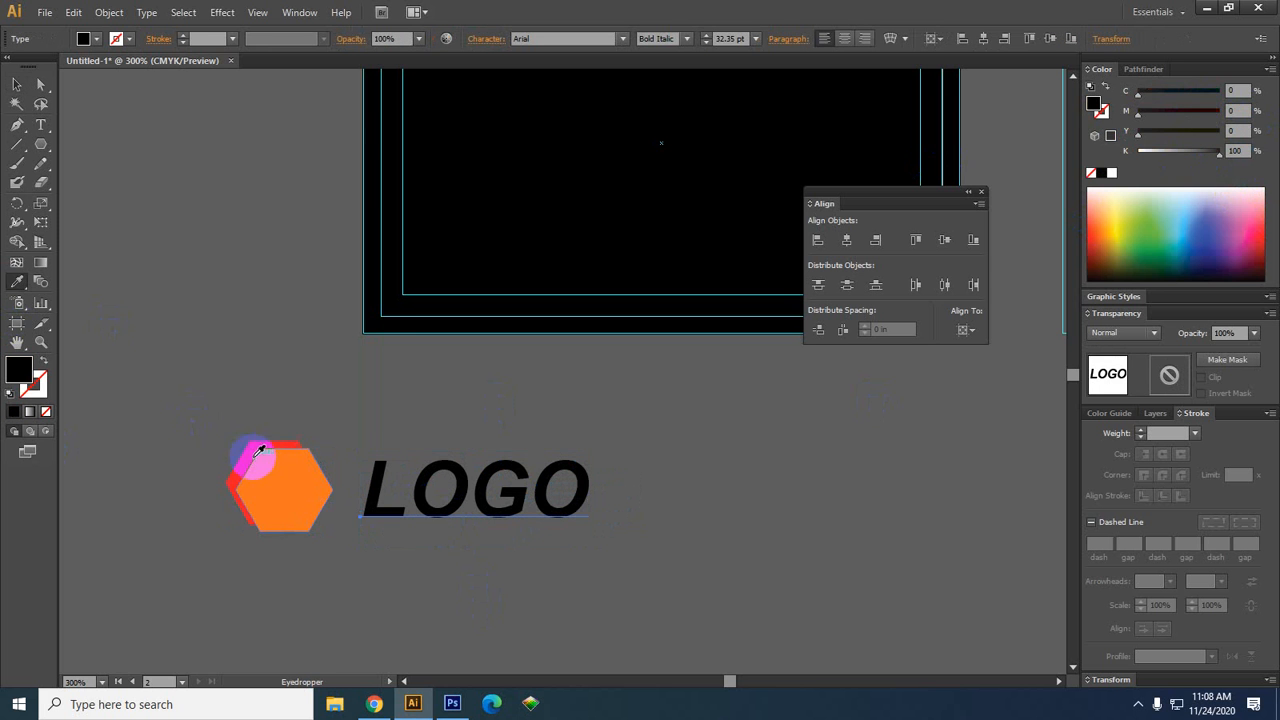
left_click(258, 450)
Select both hexagons and the LOGO text and group them with Ctrl+G
left_click(17, 84)
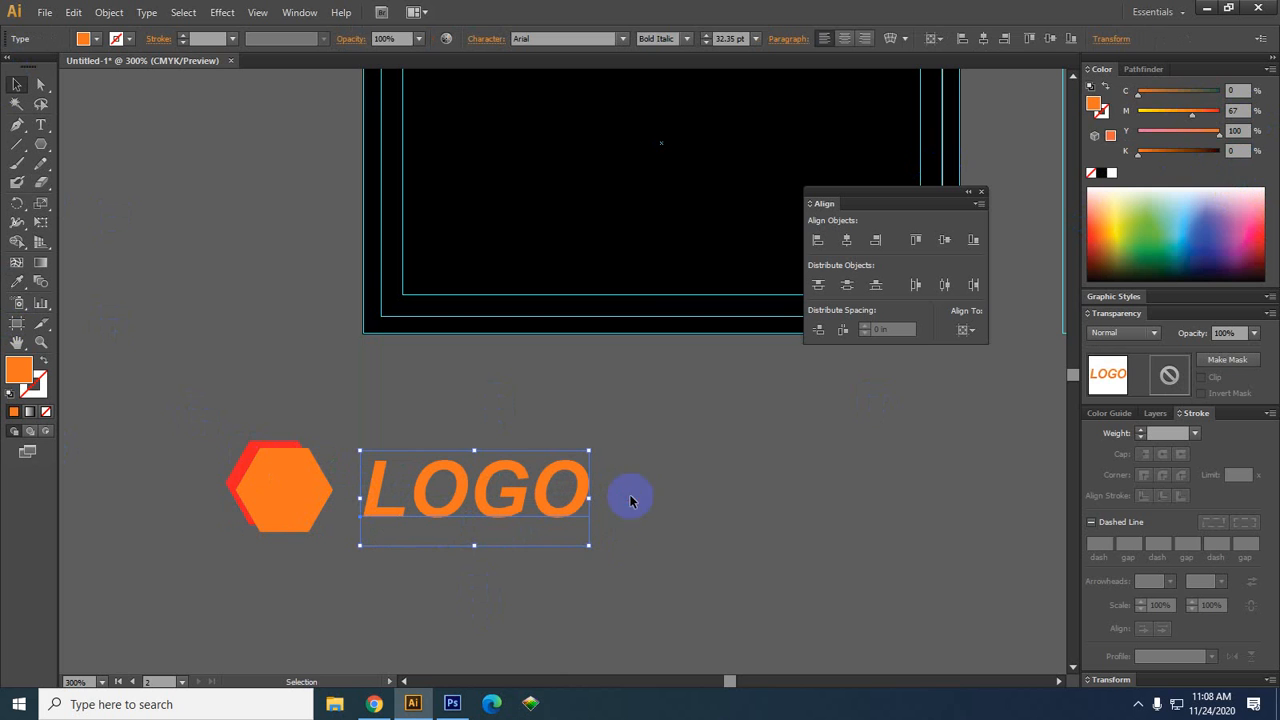
left_click_drag(157, 517, 594, 666)
key("a")
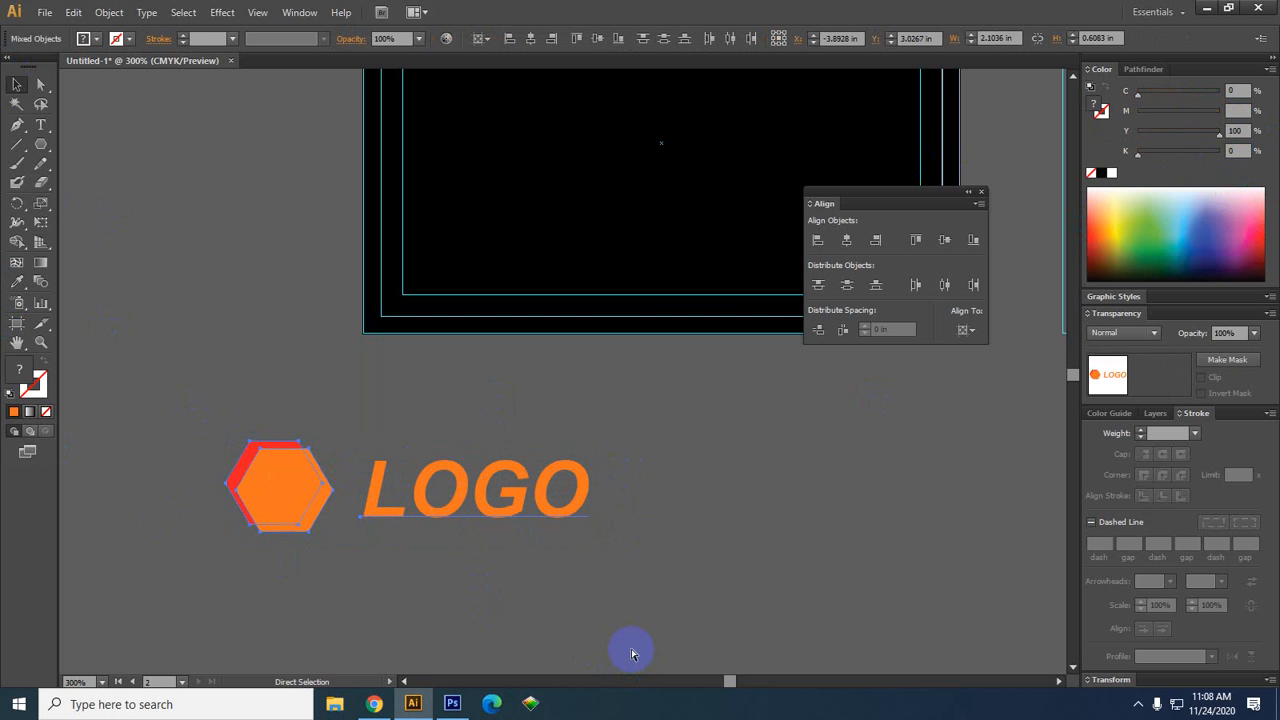
key("ctrl+g")
left_click(463, 583)
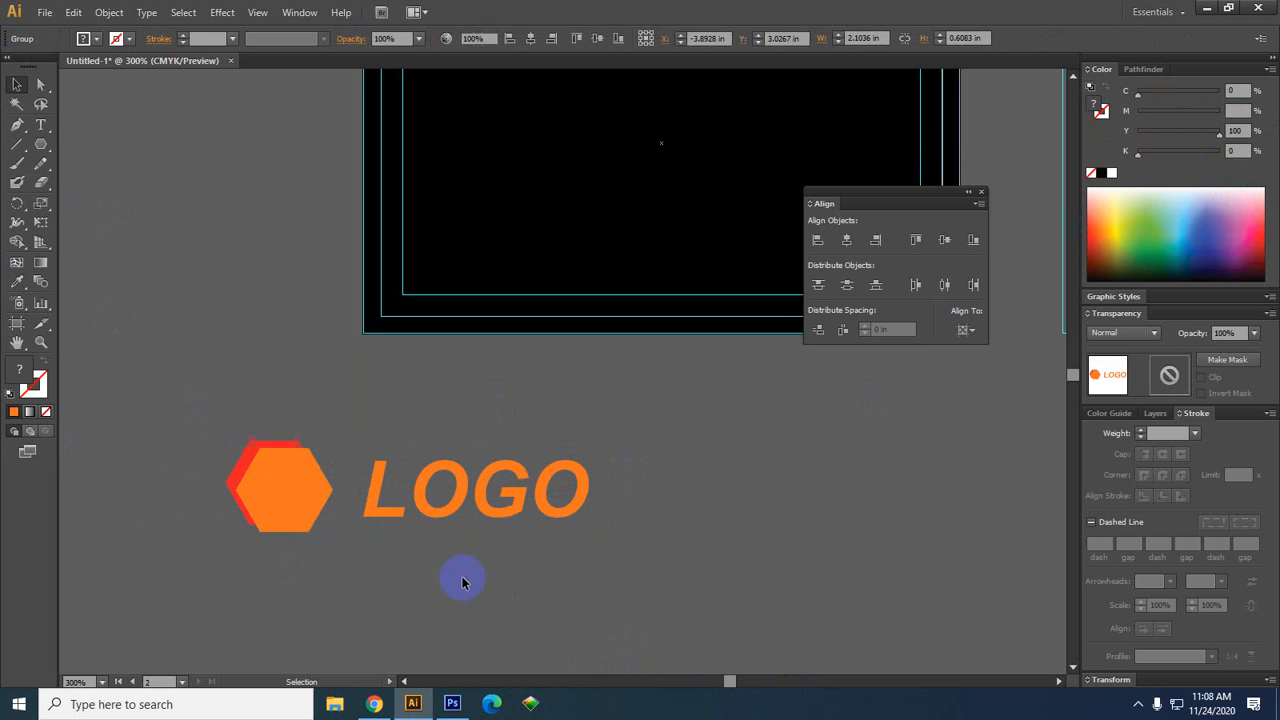
left_click_drag(424, 600, 405, 558)
Move the logo group onto the black card, scale it down, and nudge it to the centre
scroll(405, 558, "down", 2)
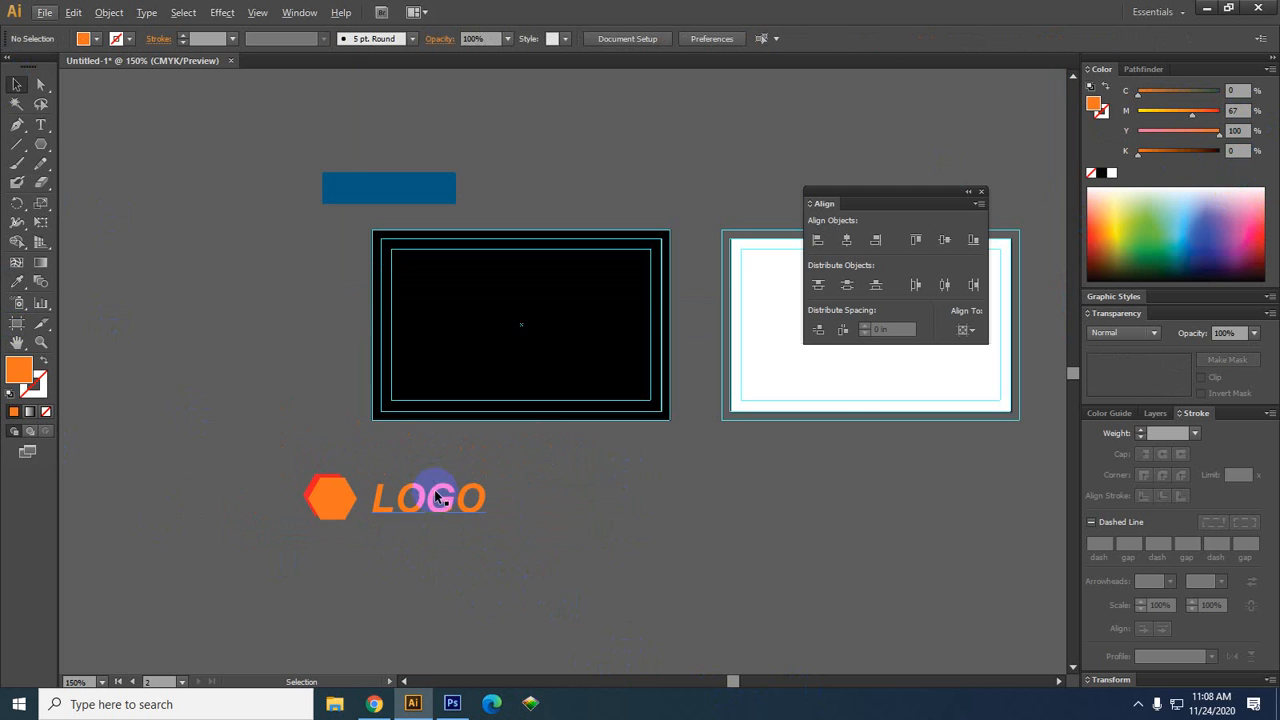
left_click_drag(429, 491, 590, 309)
left_click_drag(556, 435, 426, 492)
scroll(389, 496, "up", 1)
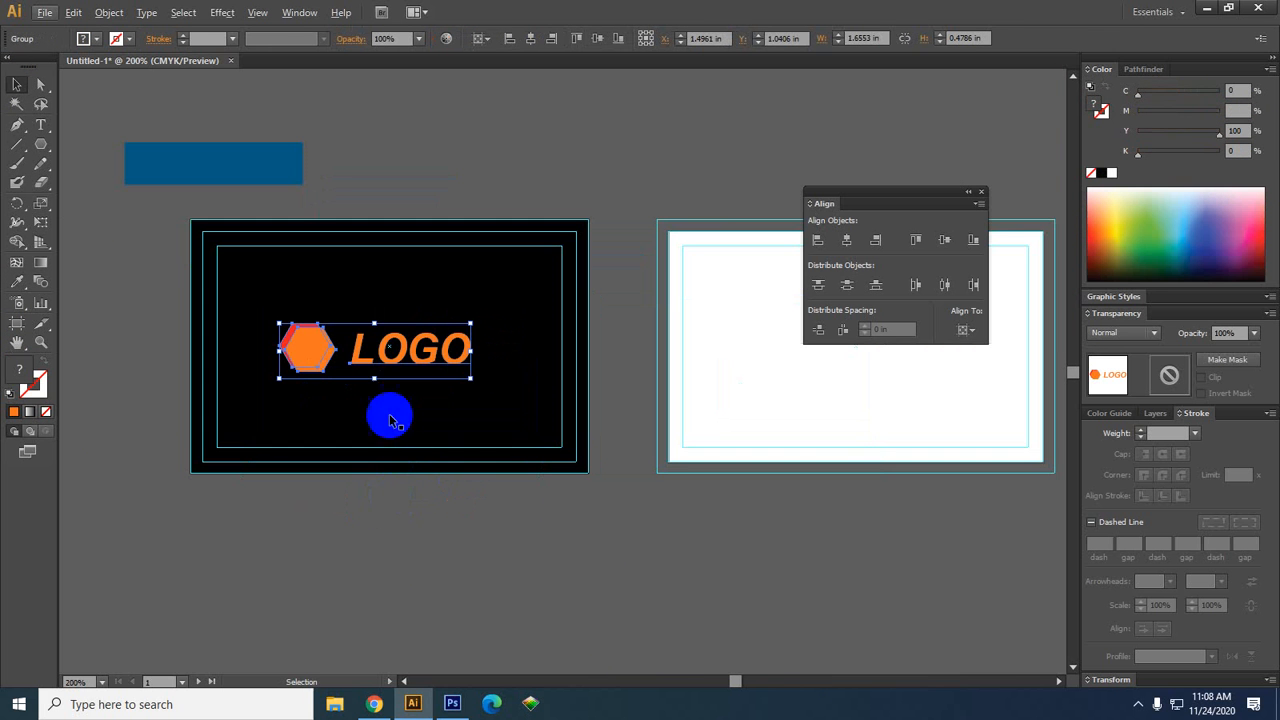
left_click_drag(402, 350, 414, 342)
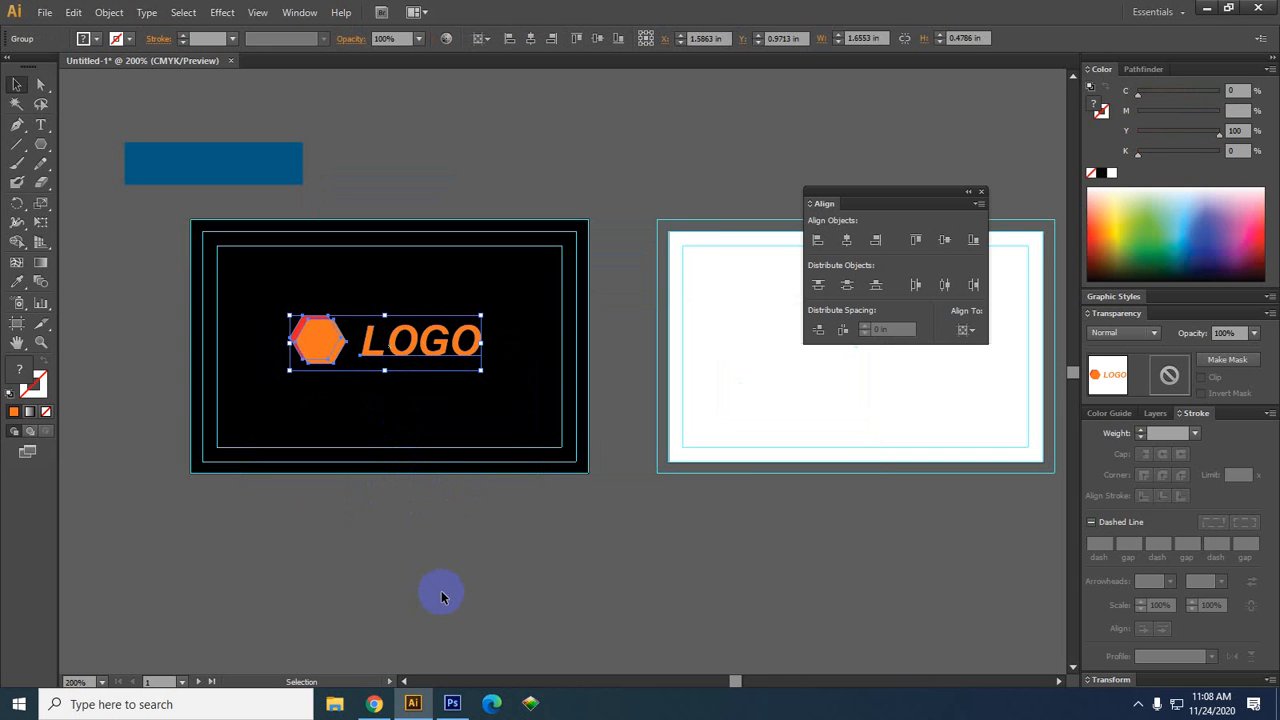
left_click(423, 589)
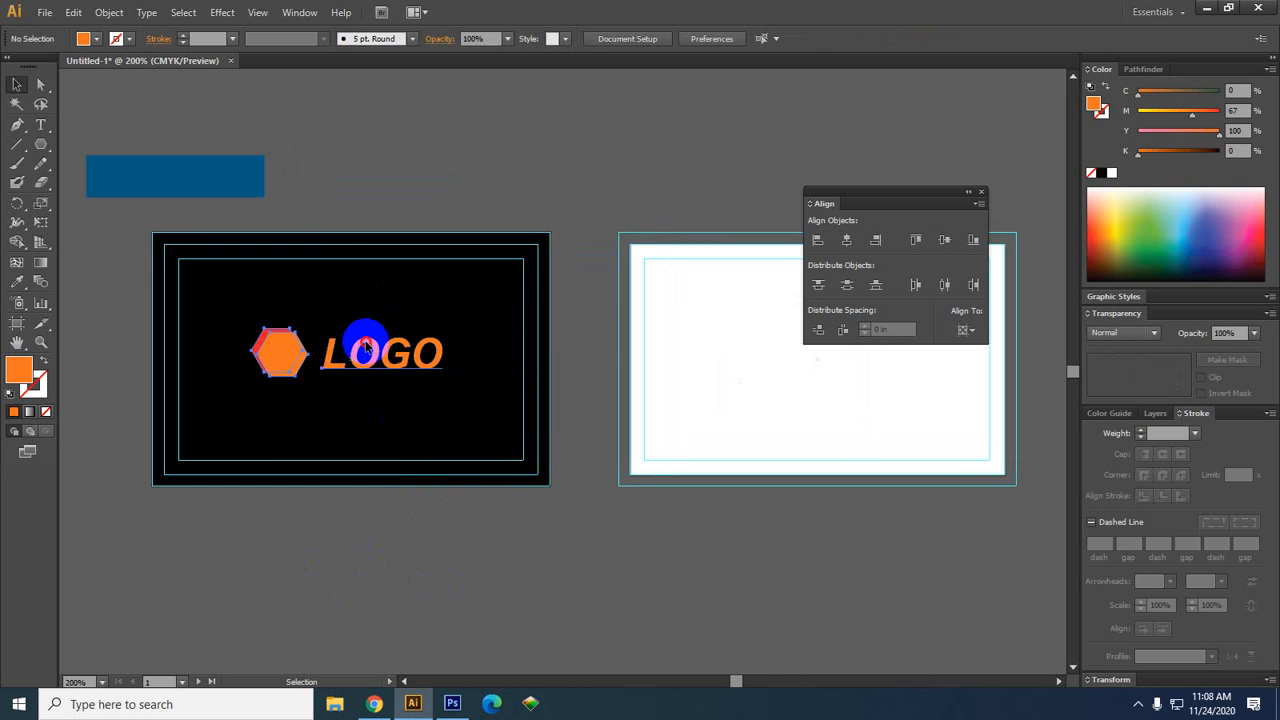
left_click_drag(366, 346, 361, 354)
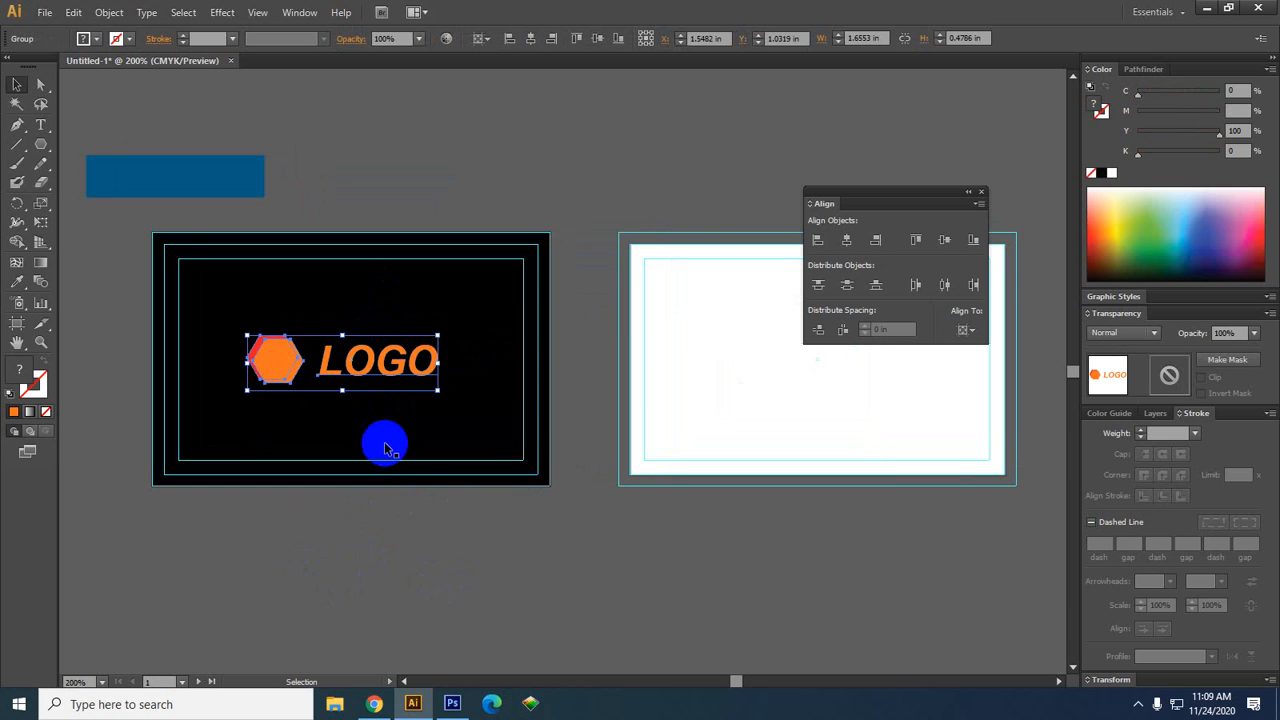
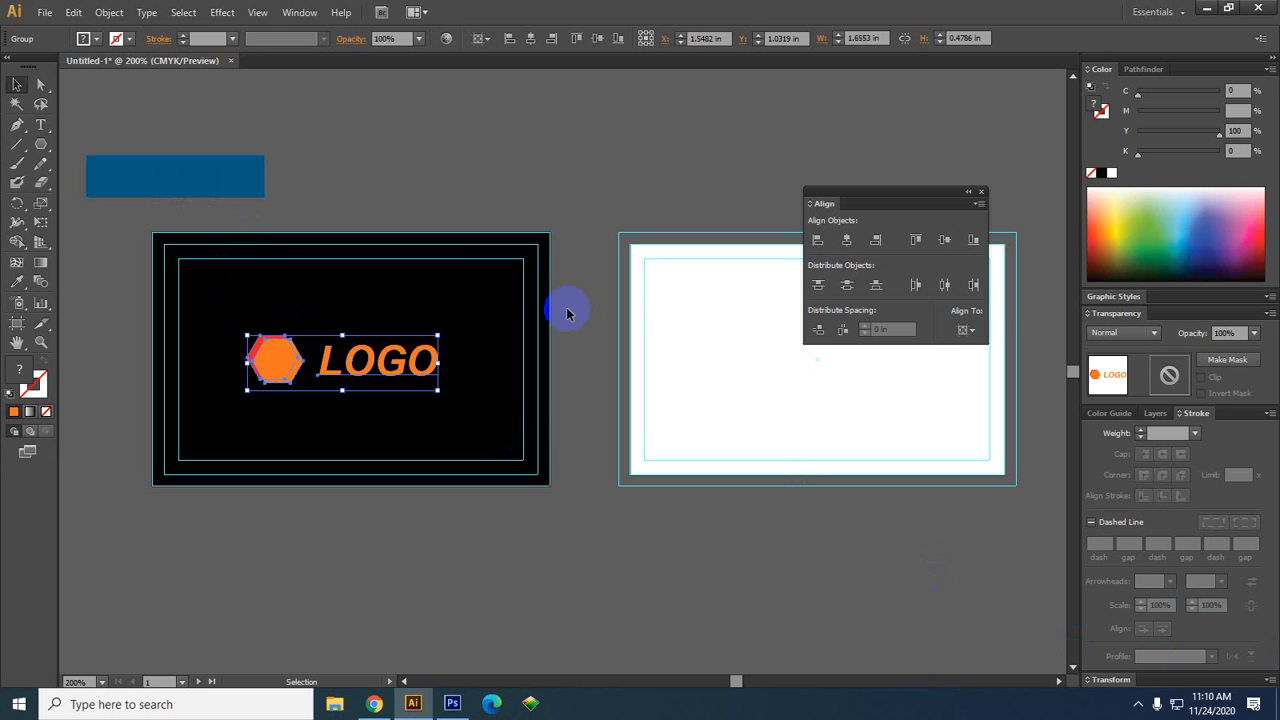
Apply Horizontal and Vertical Align Center to the LOGO group, then deselect and reframe the card
left_click(531, 38)
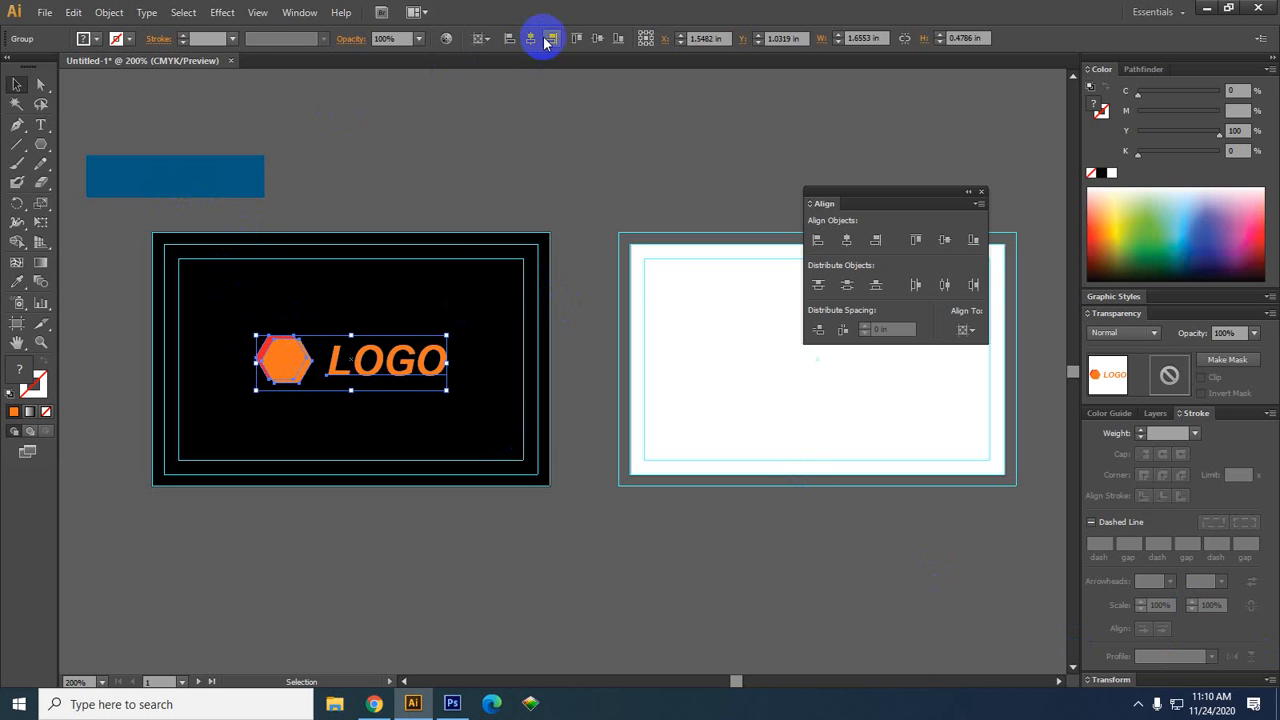
left_click(597, 38)
left_click(572, 188)
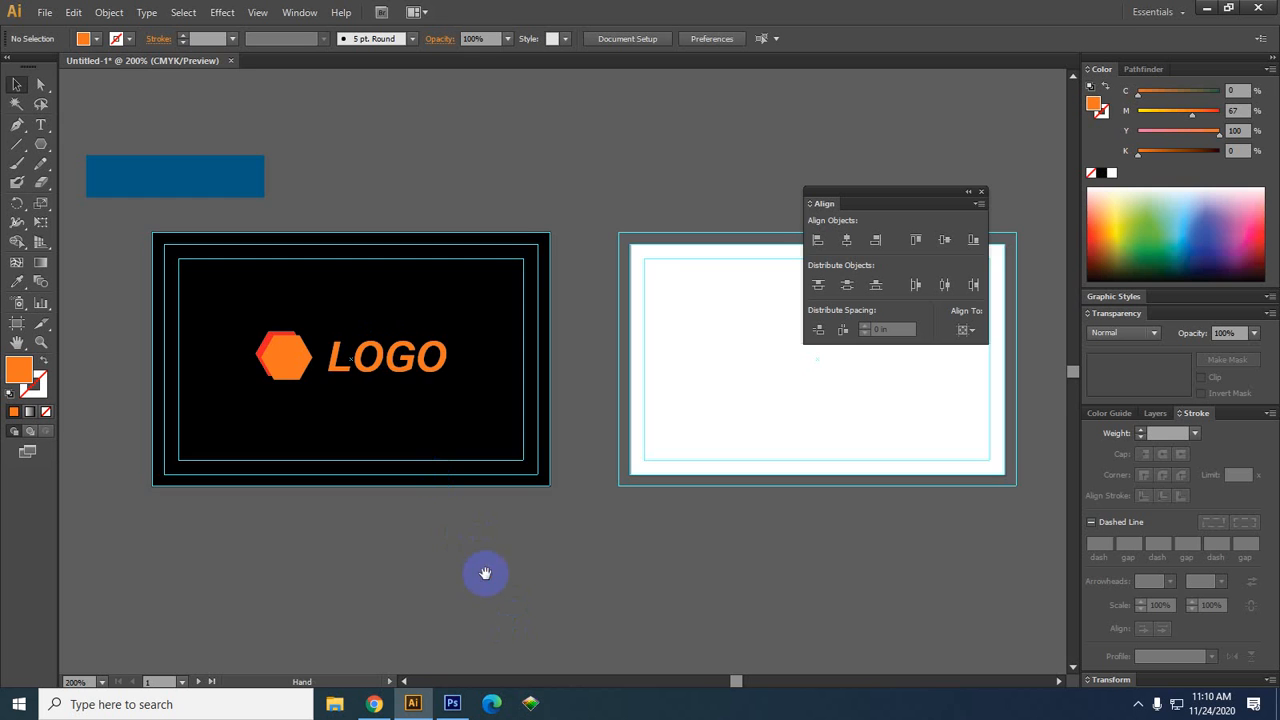
left_click_drag(486, 574, 460, 534)
scroll(343, 473, "up", 2)
left_click_drag(343, 477, 423, 503)
scroll(380, 480, "down", 1)
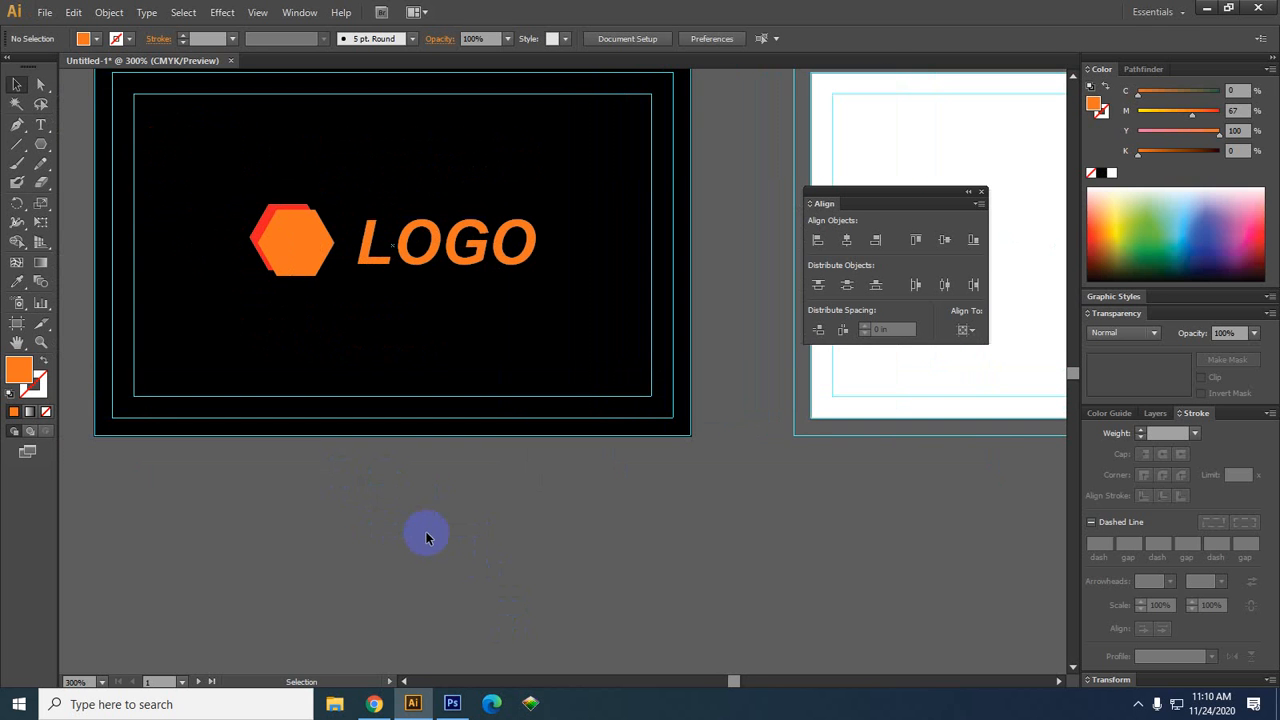
left_click_drag(439, 548, 409, 563)
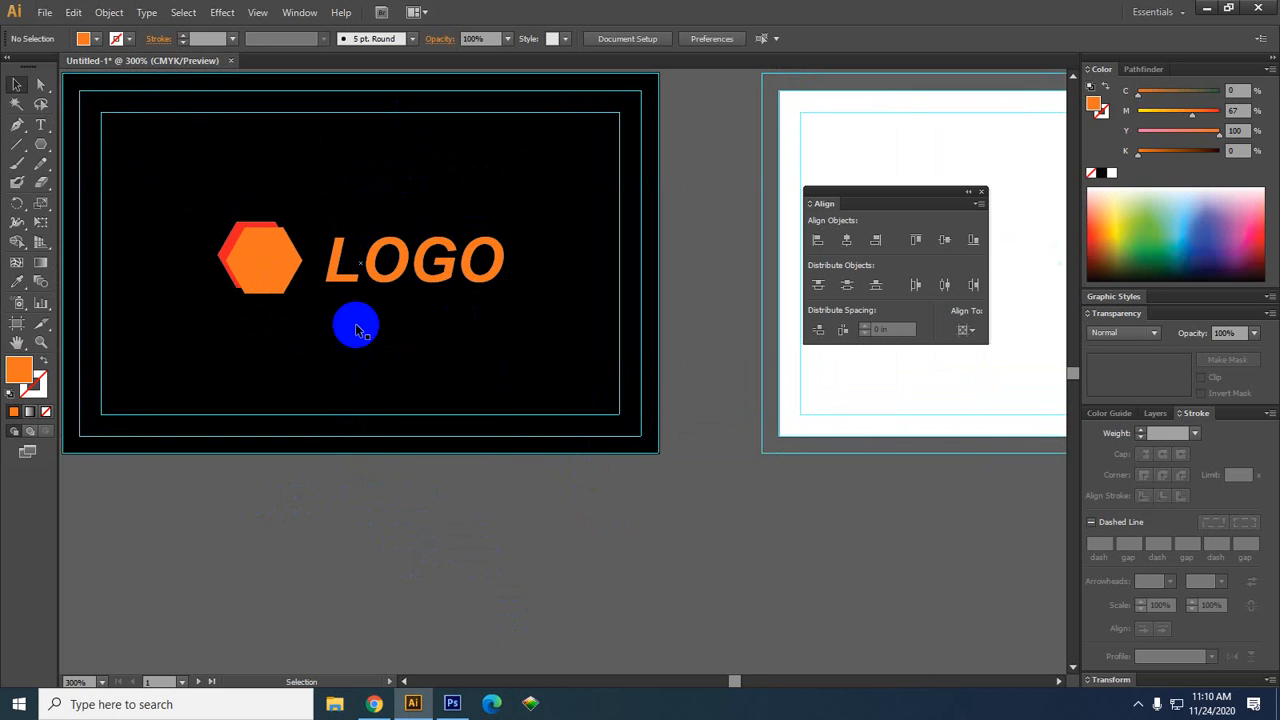
scroll(409, 428, "down", 1)
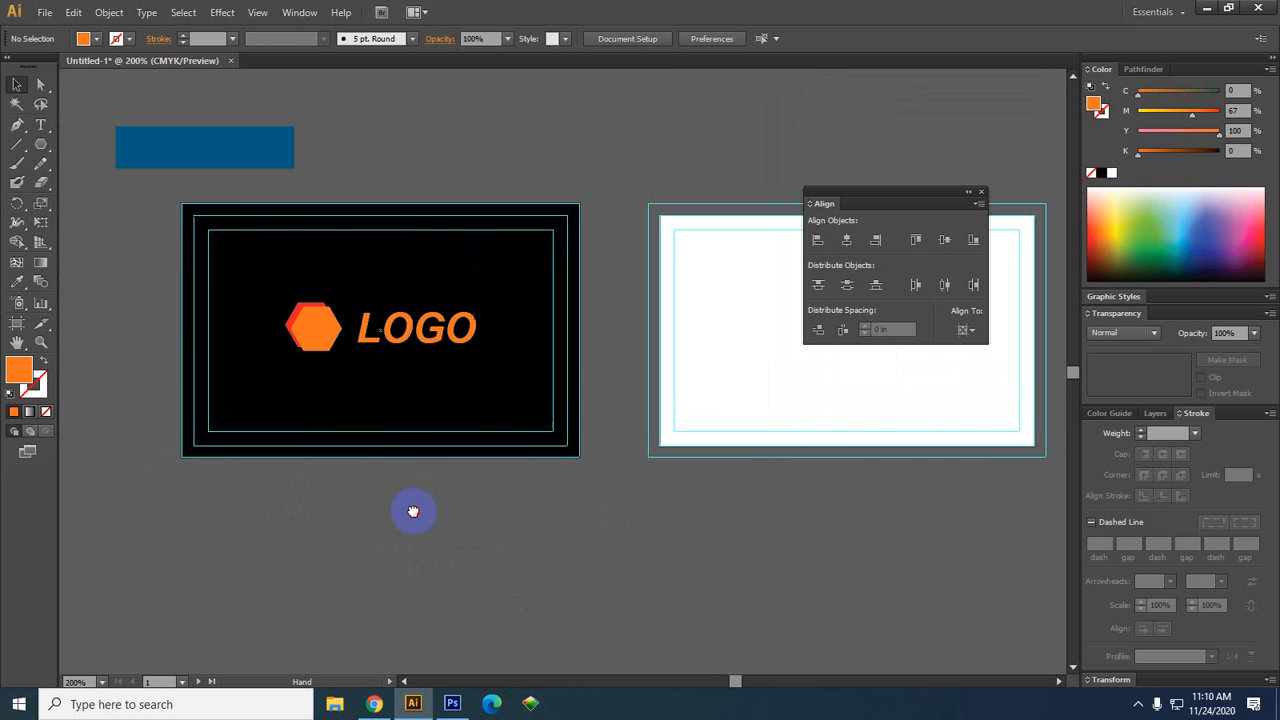
Draw an orange rectangle bar across the bottom of the black card
left_click(423, 368)
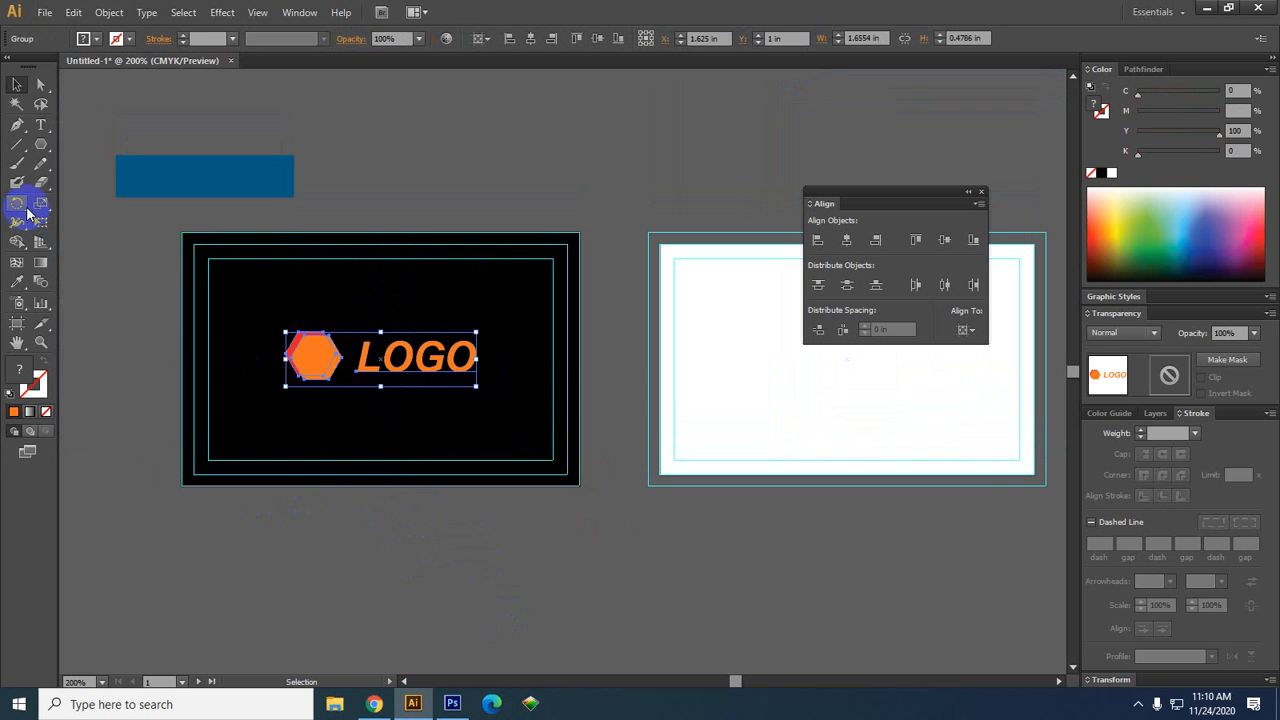
left_click(41, 125)
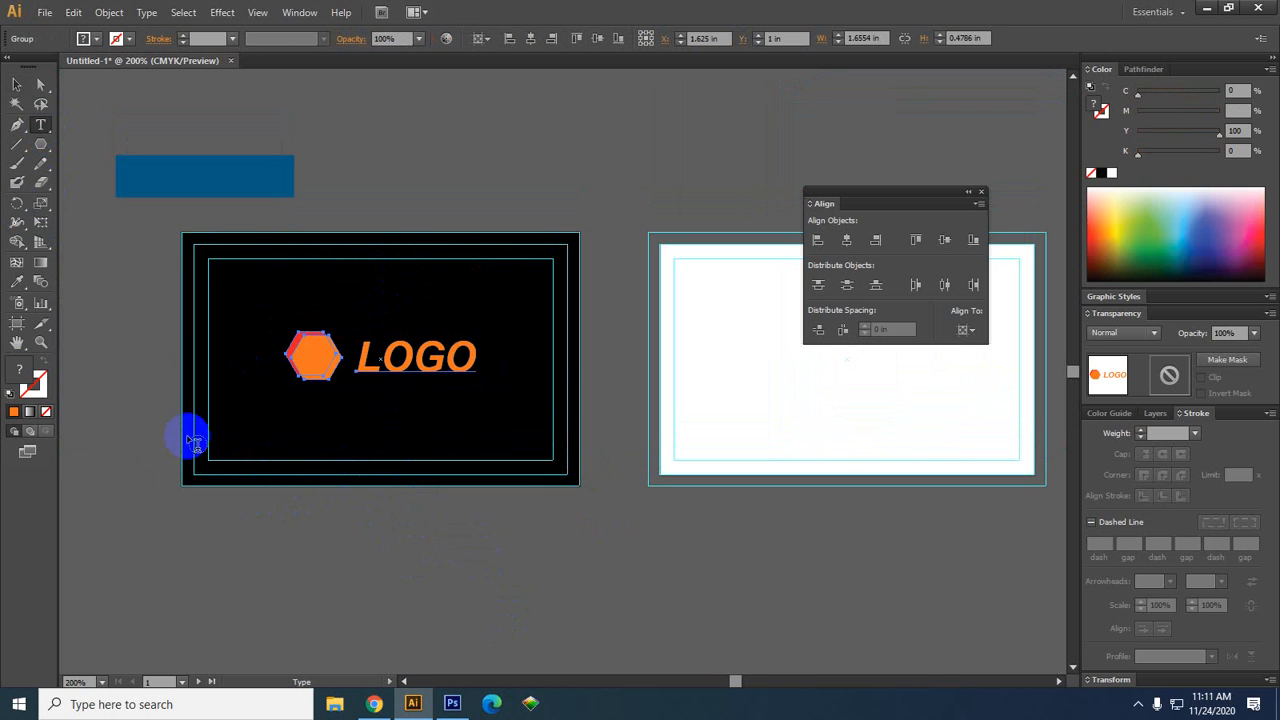
left_click_drag(43, 147, 132, 136)
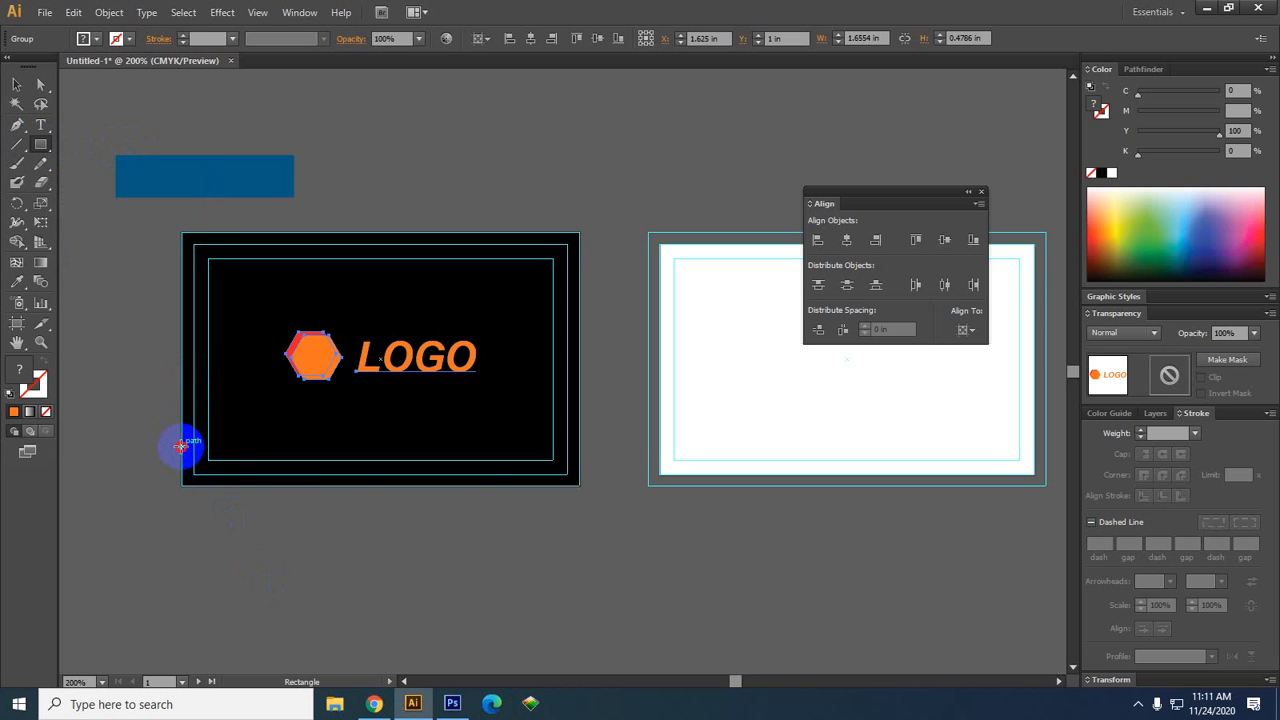
left_click_drag(180, 447, 579, 486)
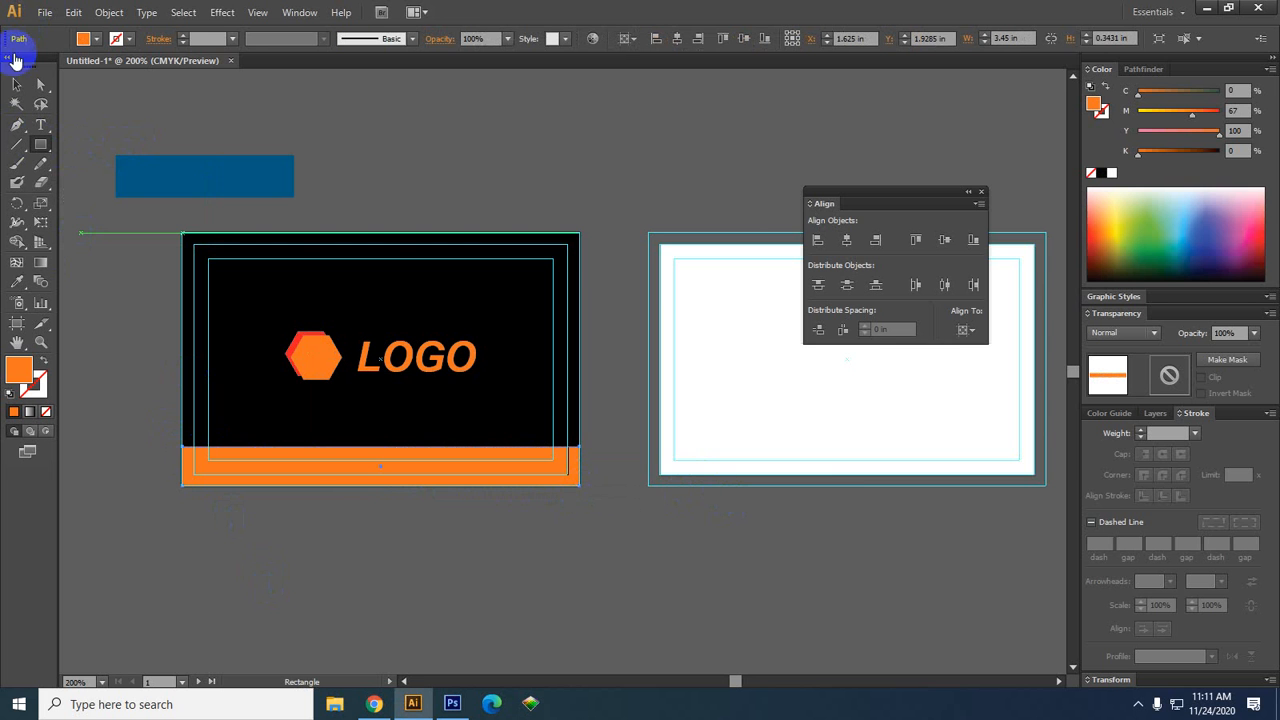
left_click(16, 84)
Drag the orange bar's top edge upward to make it a taller band
left_click(517, 604)
left_click_drag(517, 604, 526, 522)
scroll(417, 451, "up", 1)
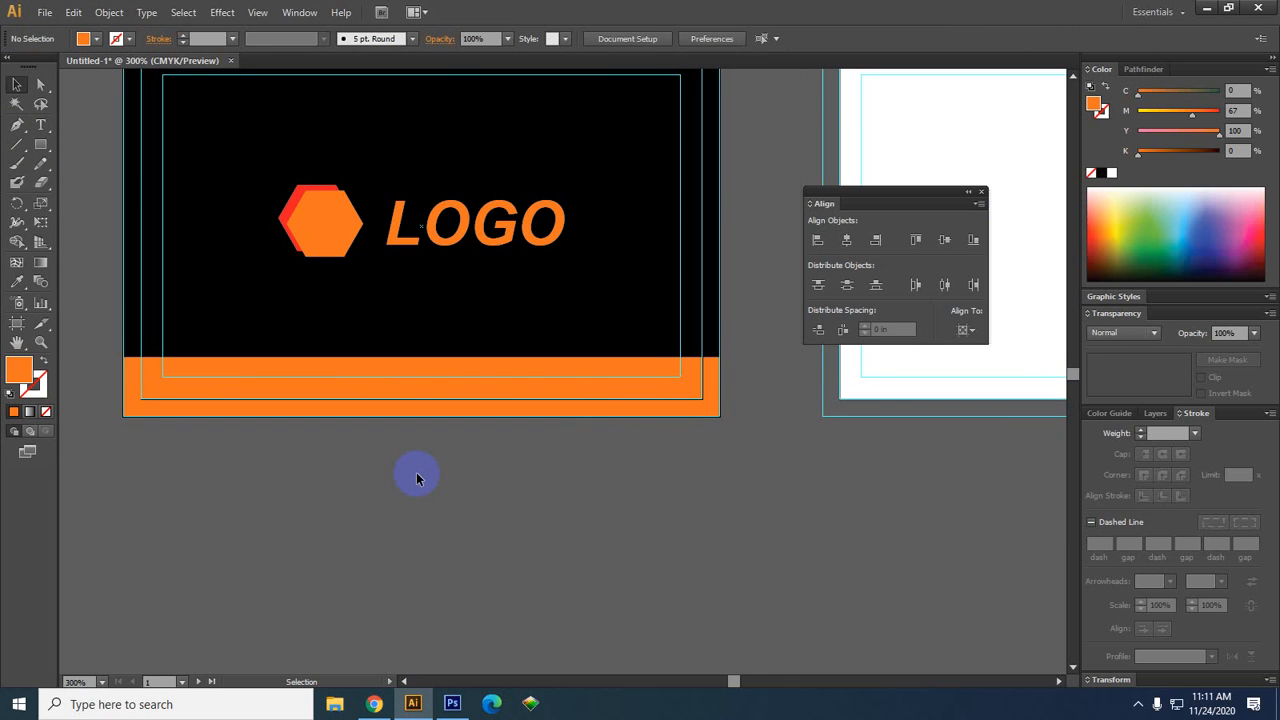
left_click(526, 384)
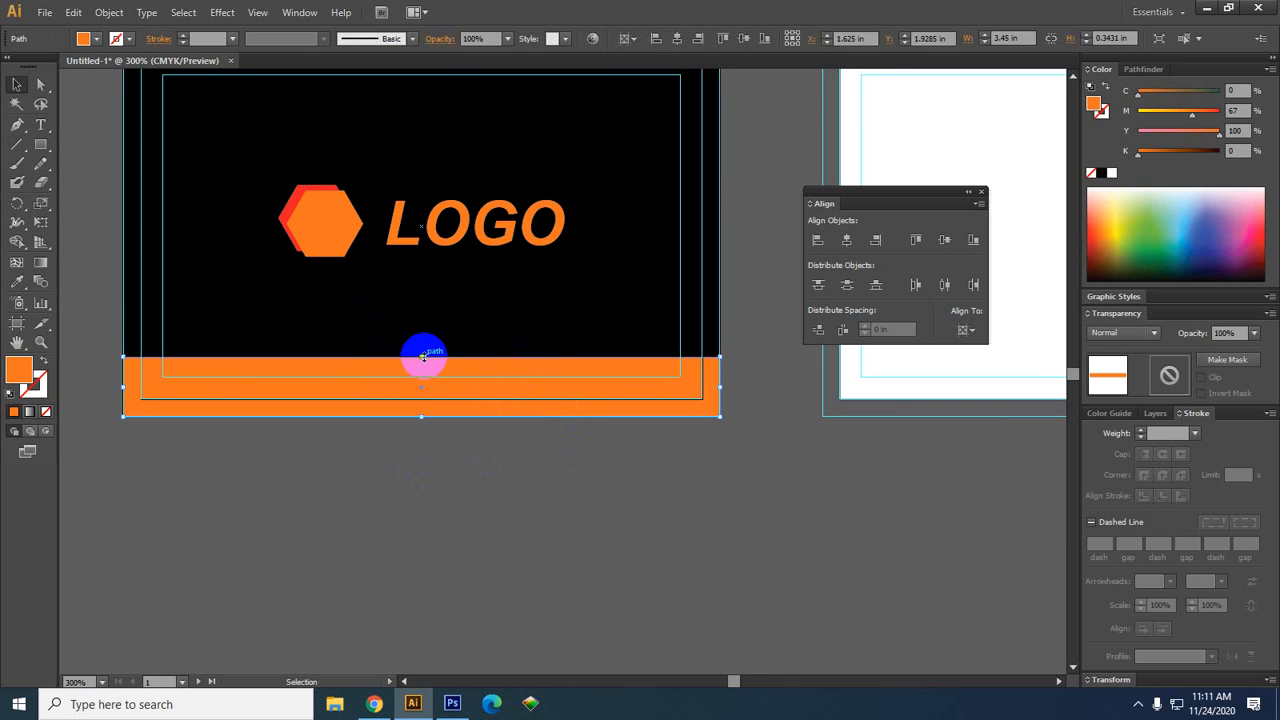
left_click_drag(422, 356, 424, 349)
left_click(428, 468)
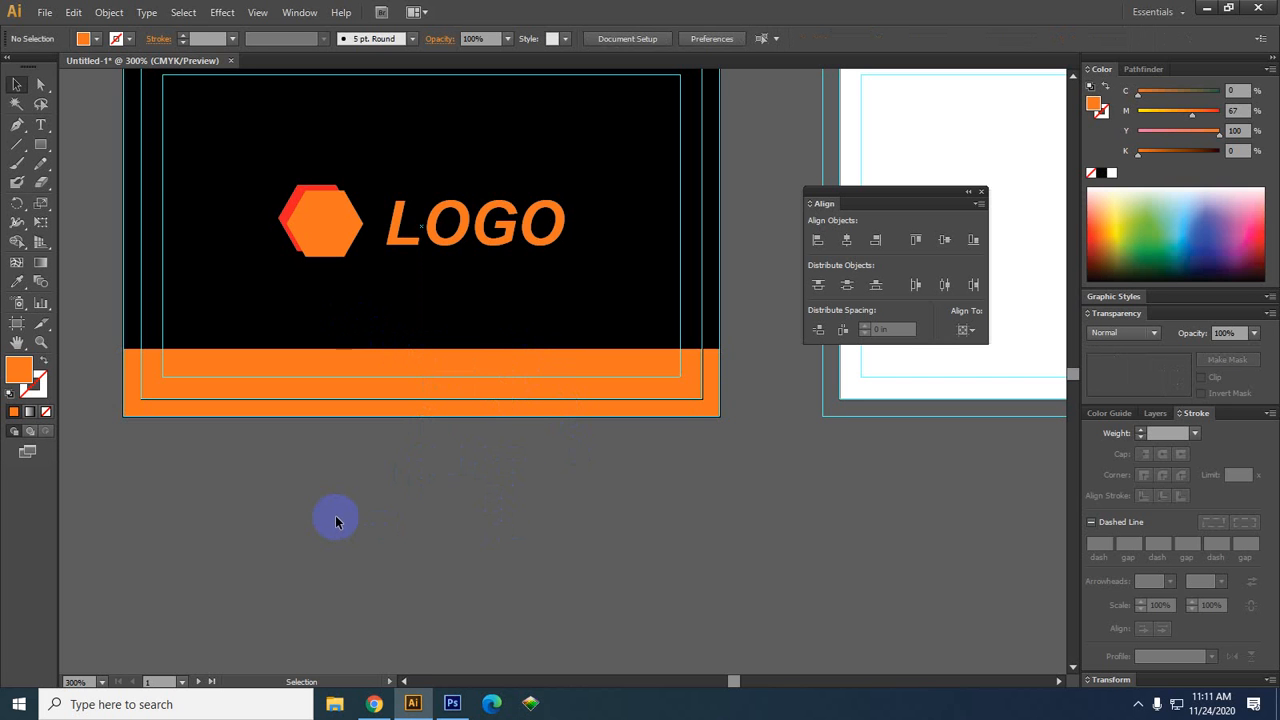
left_click_drag(533, 557, 434, 575)
scroll(368, 557, "down", 2)
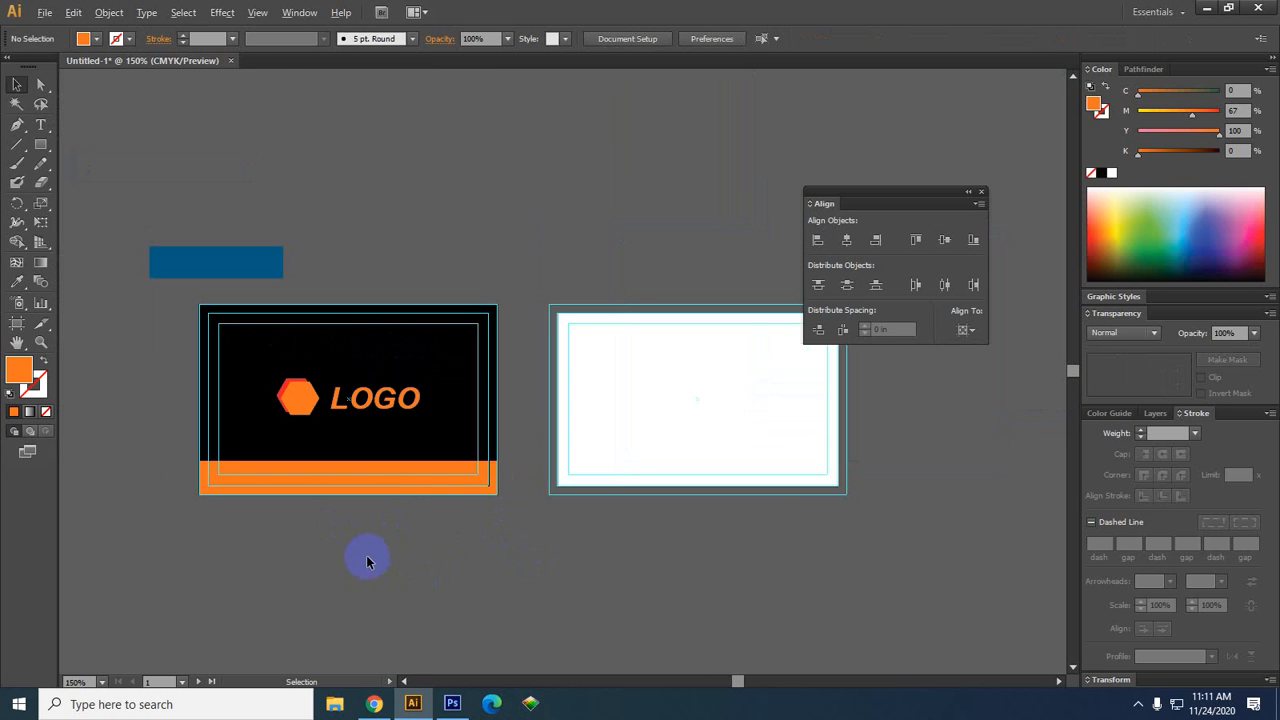
left_click_drag(580, 609, 464, 614)
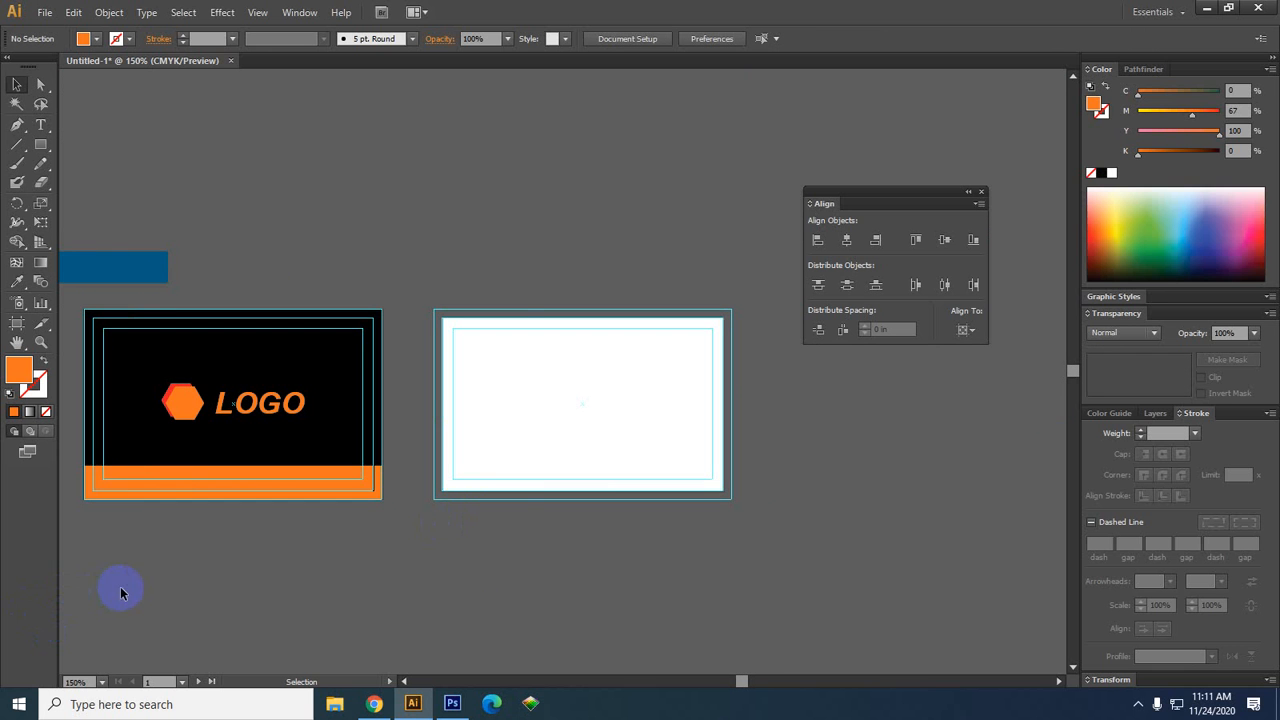
left_click_drag(111, 603, 240, 573)
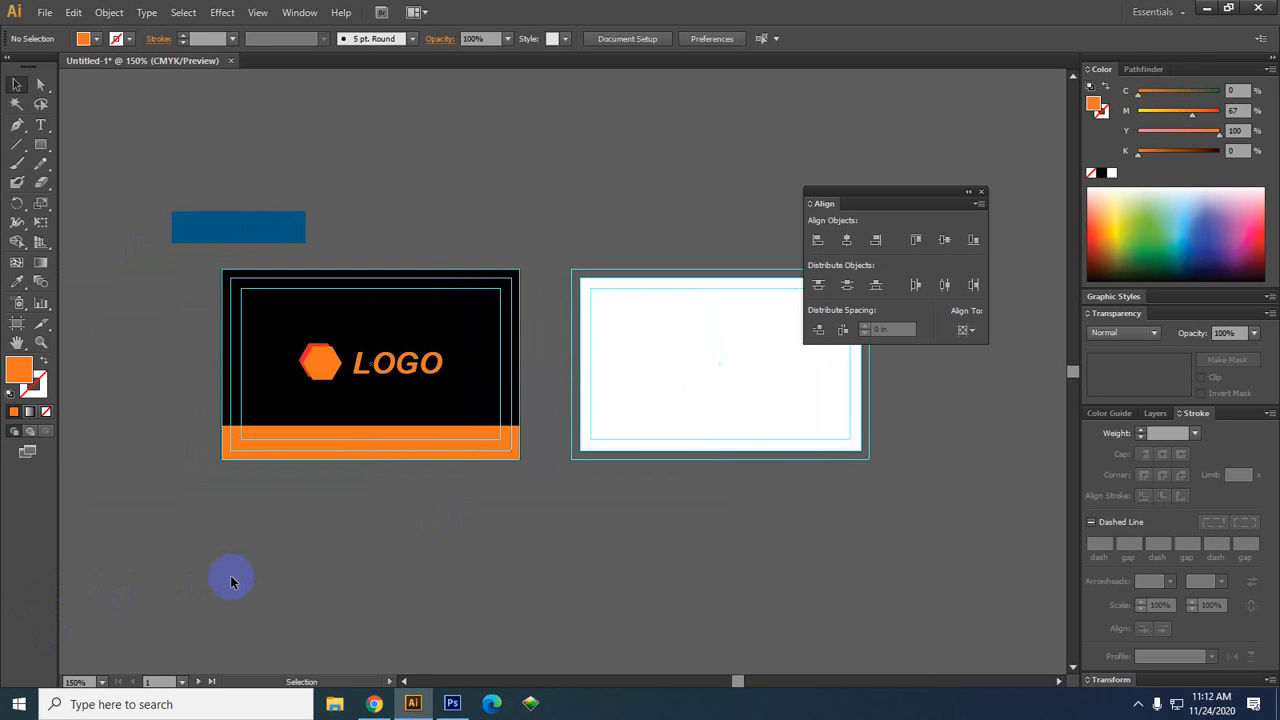
mouse_move(743, 413)
left_mouse_down()
mouse_move(586, 284)
mouse_move(572, 293)
left_mouse_up()
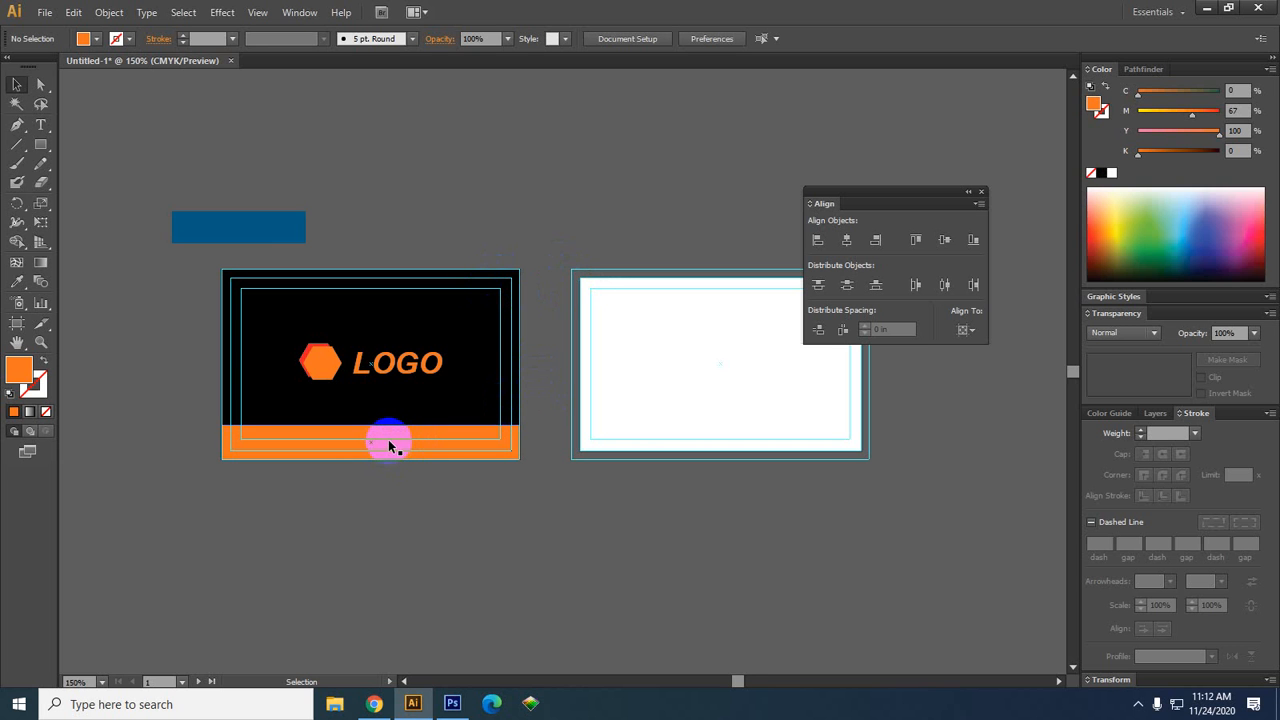
scroll(415, 478, "up", 1)
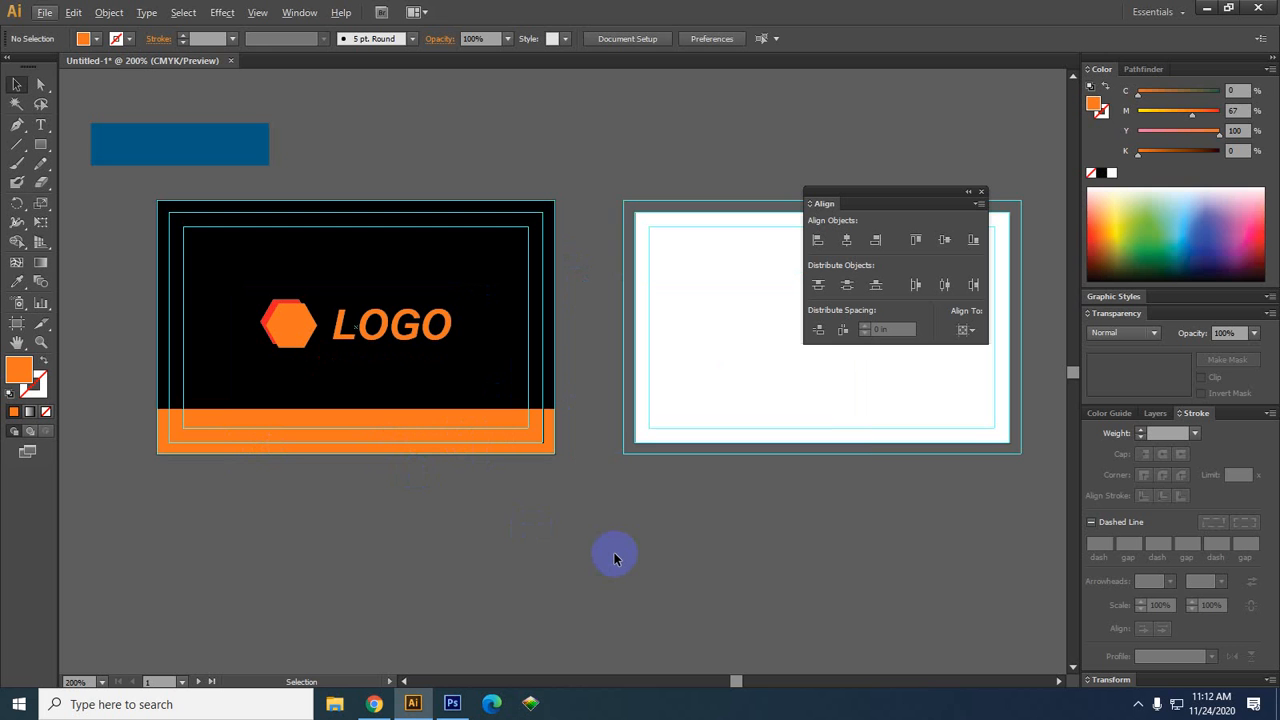
left_click_drag(433, 563, 454, 526)
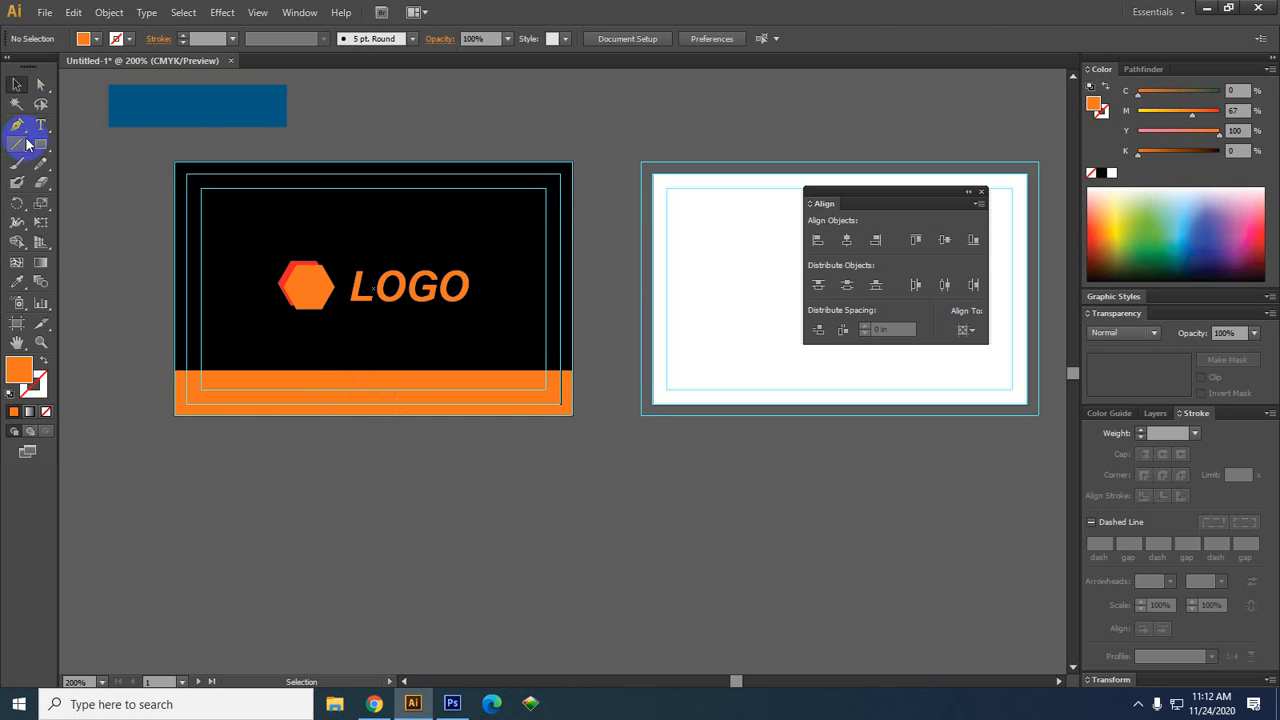
Add a text object below the cards with an all-zeros placeholder phone number
left_click(45, 127)
left_click(285, 532)
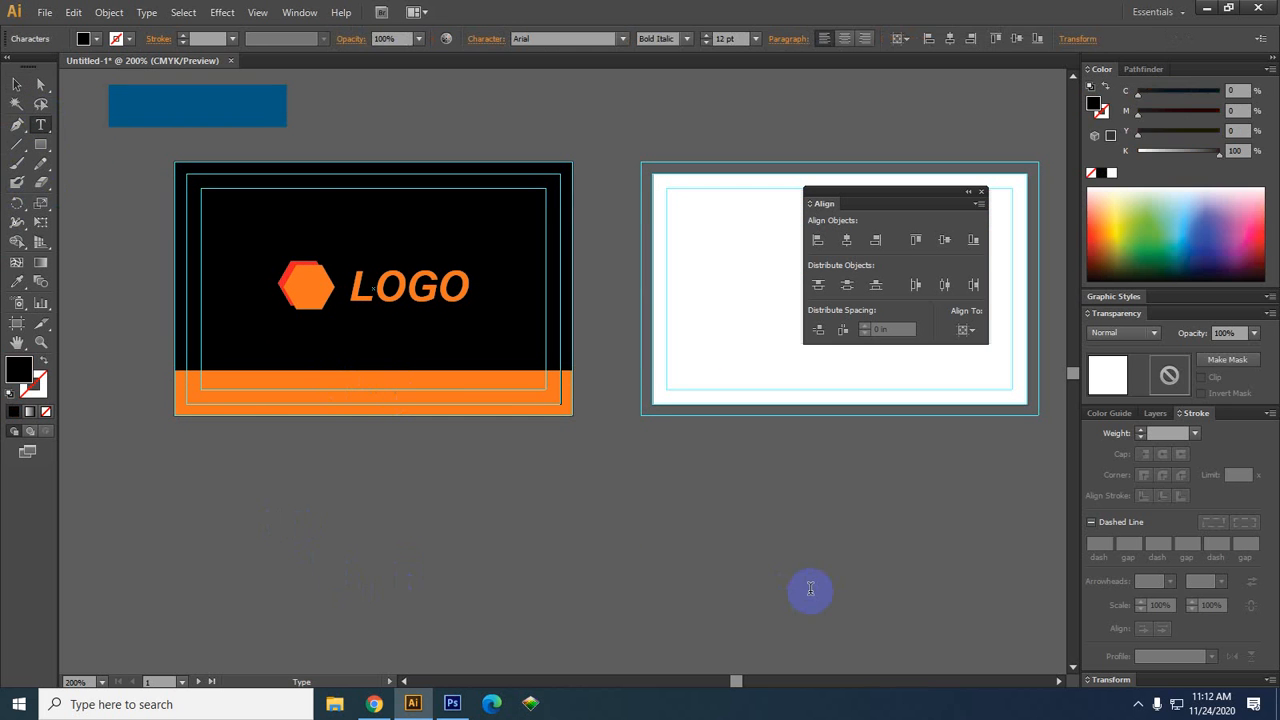
type("00000000000")
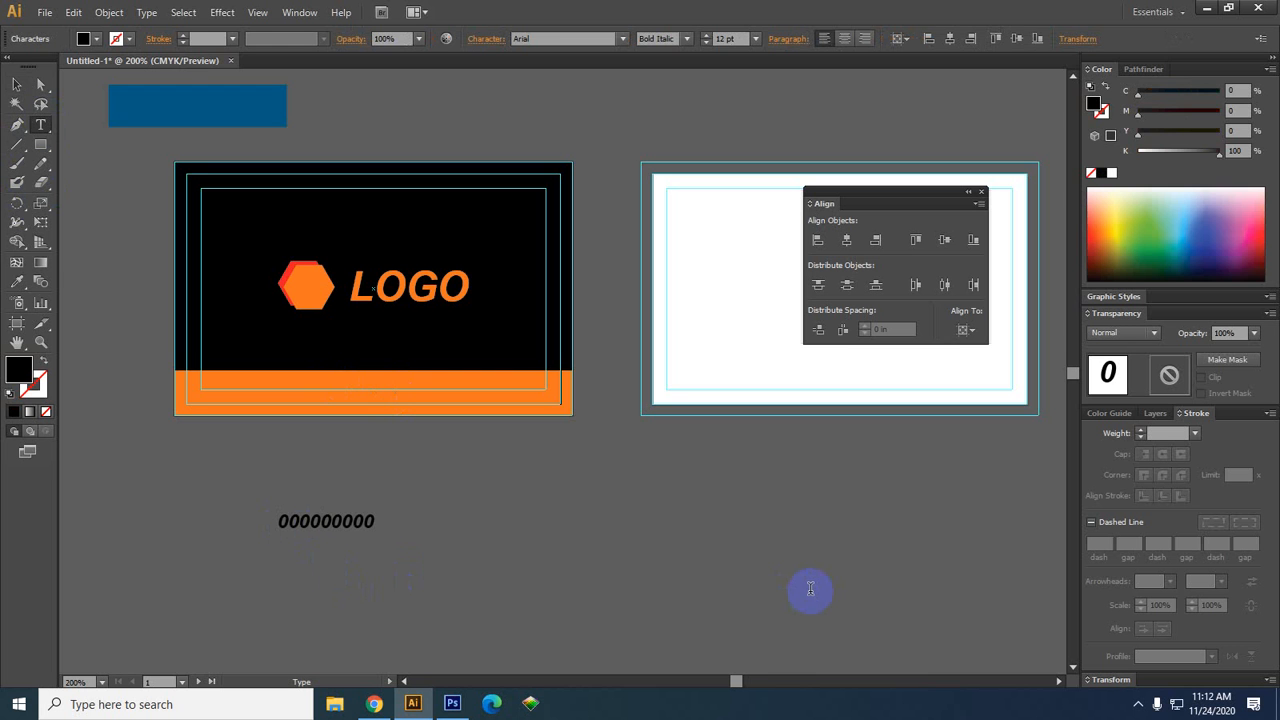
left_click(17, 86)
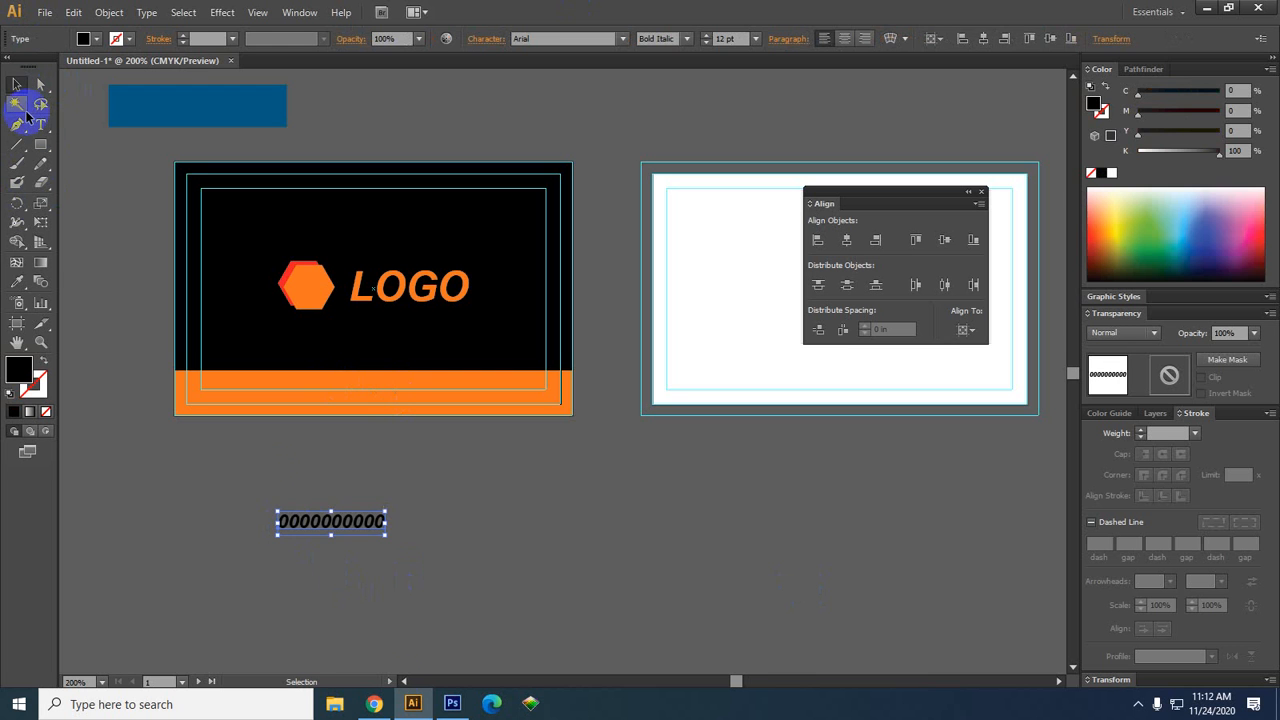
left_click(370, 588)
Add a second text object holding a sample Gmail e-mail address
left_click(41, 125)
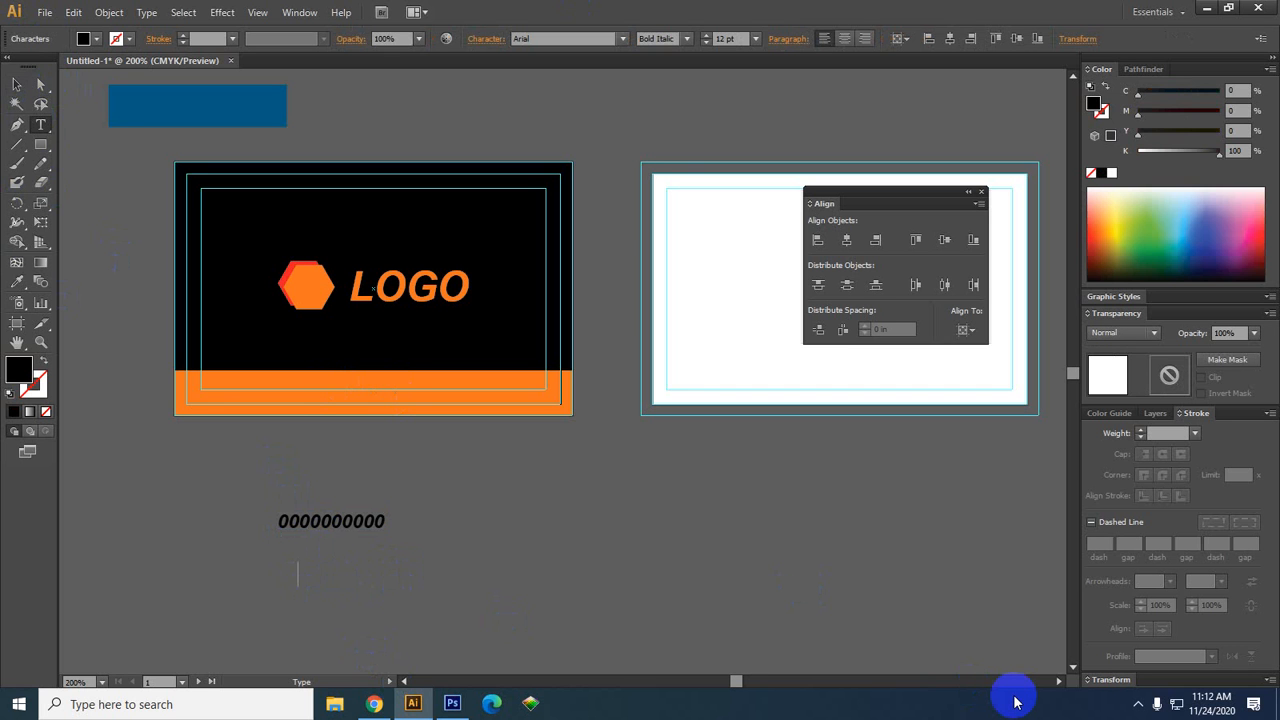
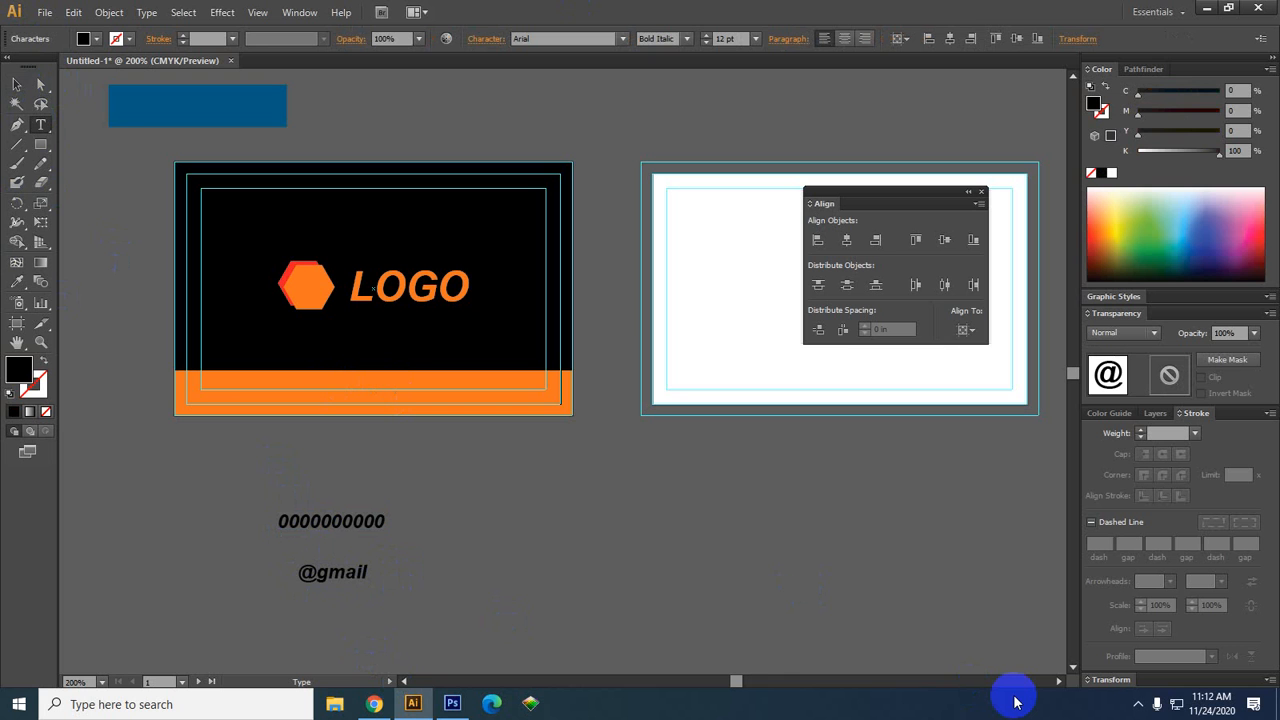
left_click(297, 568)
type("lo")
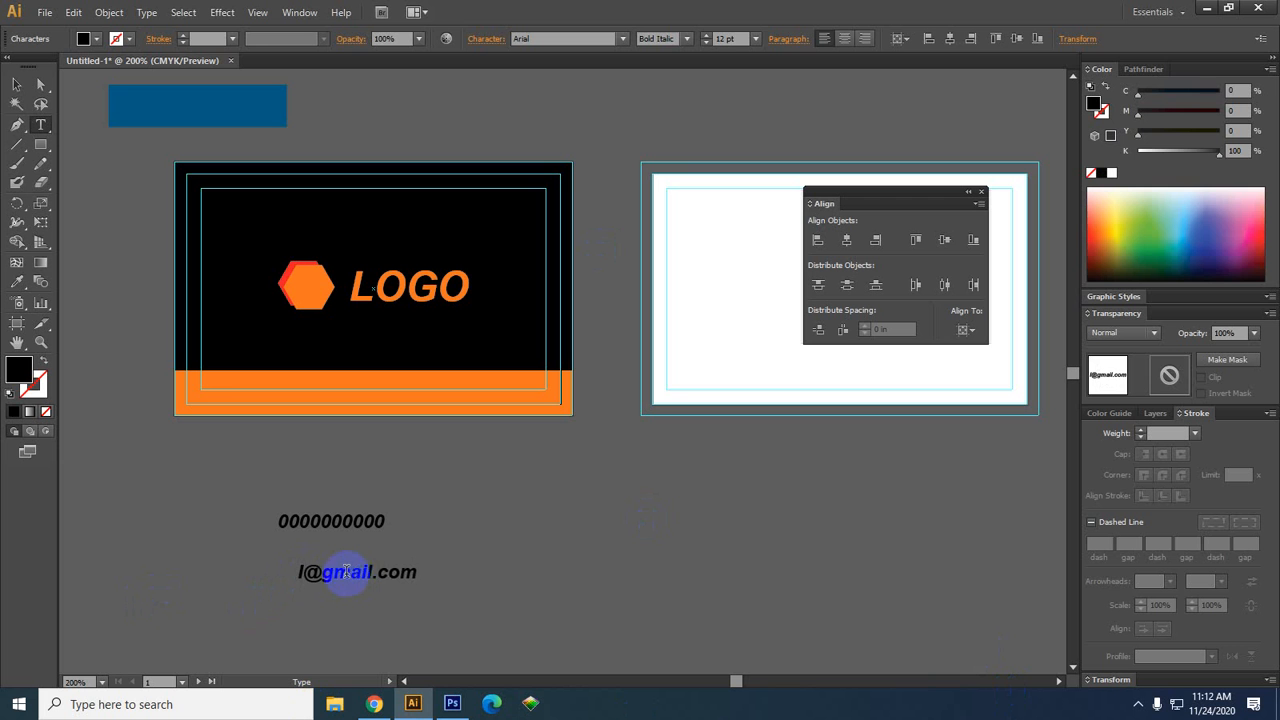
type("go")
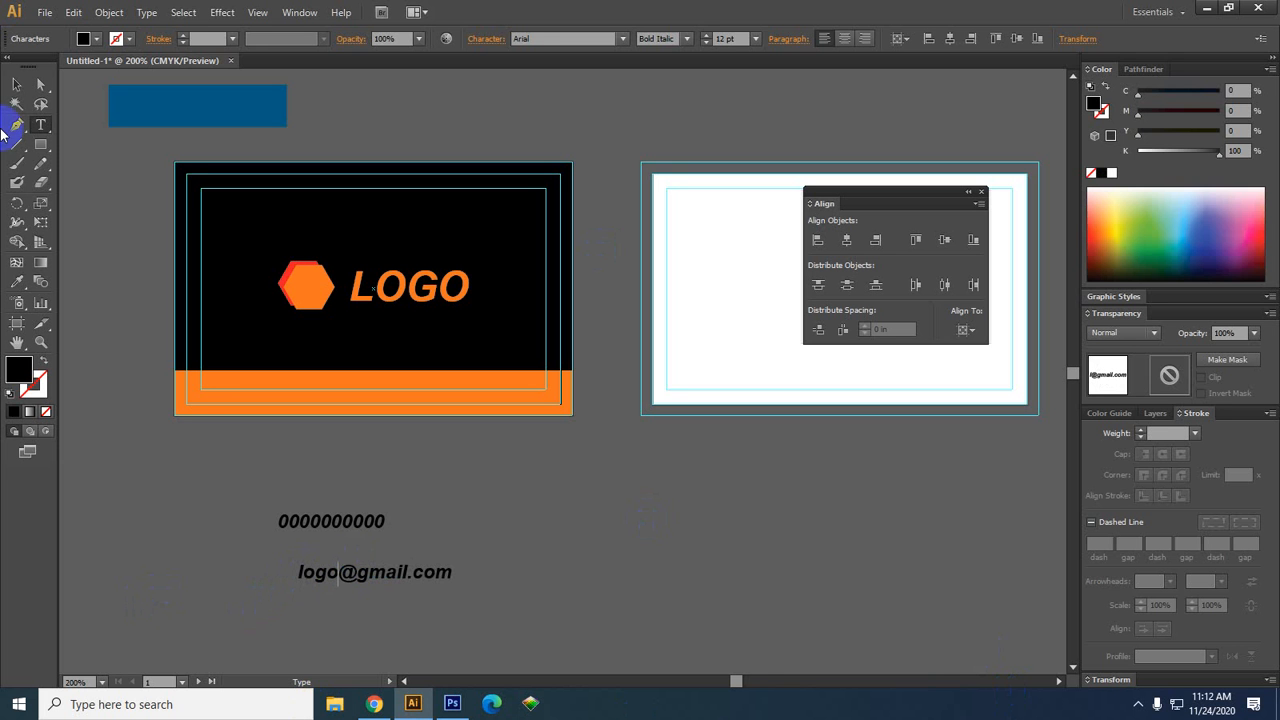
left_click(16, 84)
left_click(580, 535)
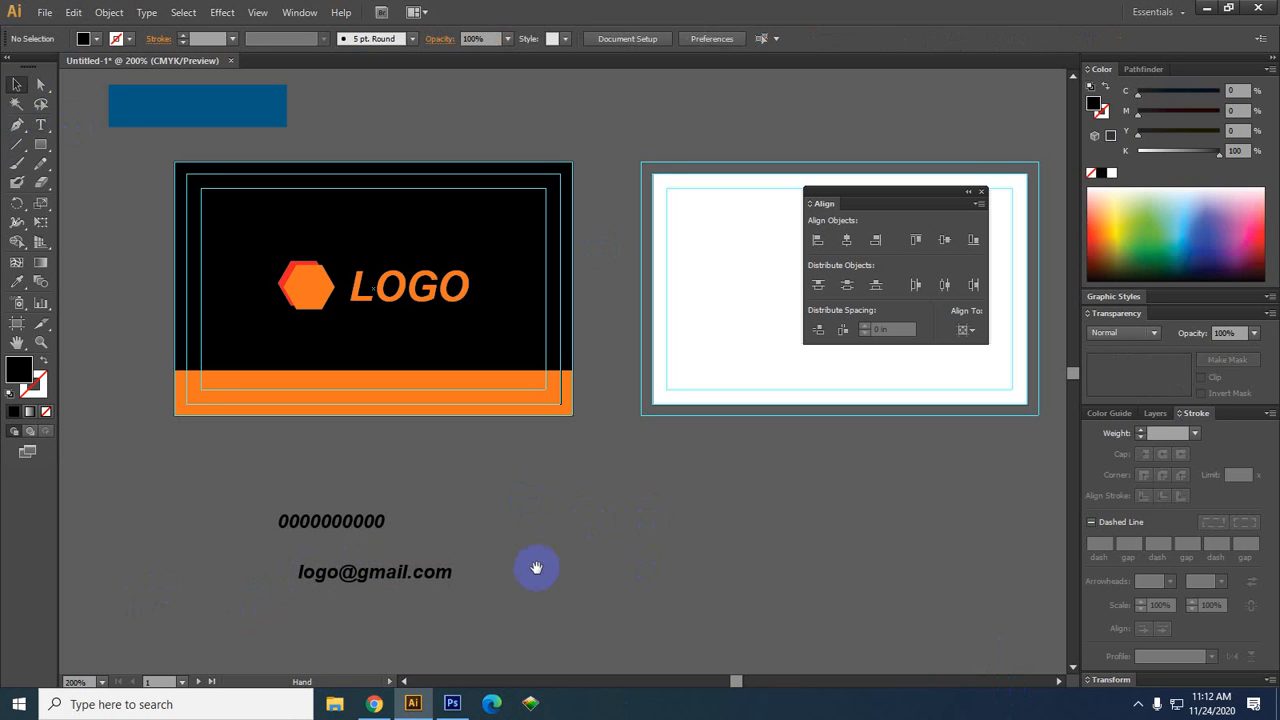
Move the phone number left and place the e-mail text level beside it
left_click_drag(531, 566, 578, 520)
left_click_drag(414, 477, 333, 477)
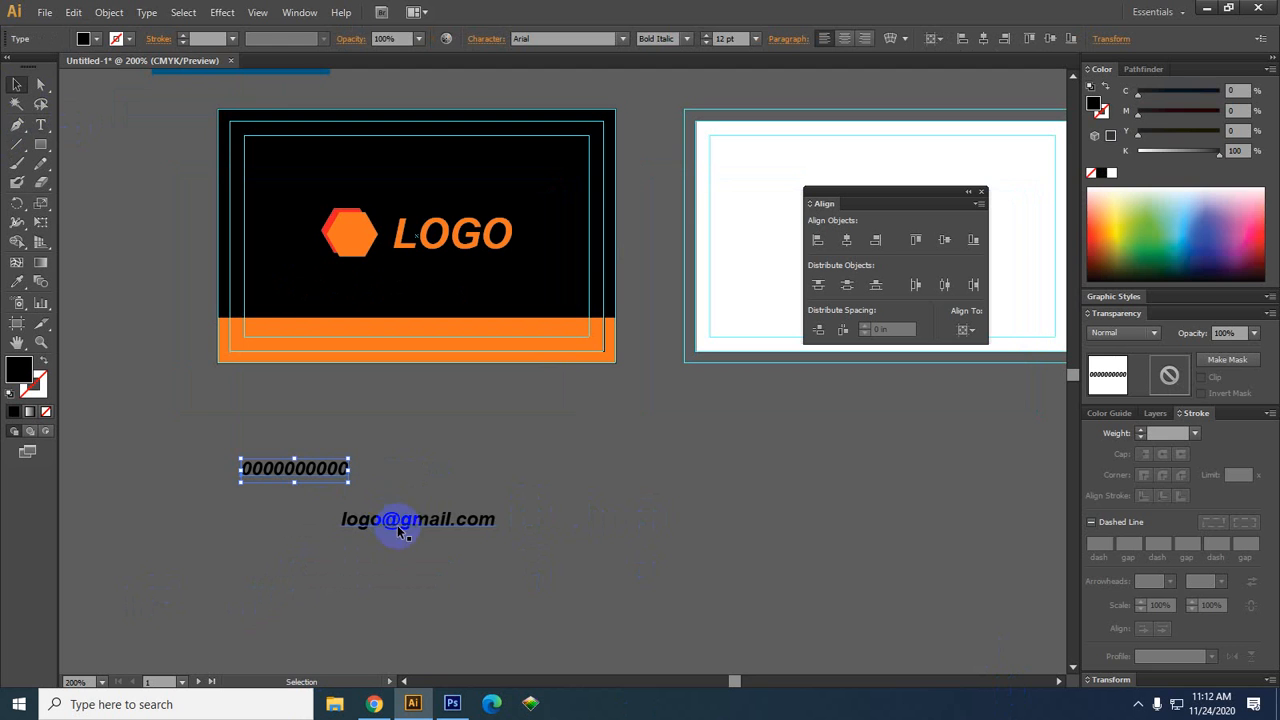
left_click_drag(404, 530, 510, 475)
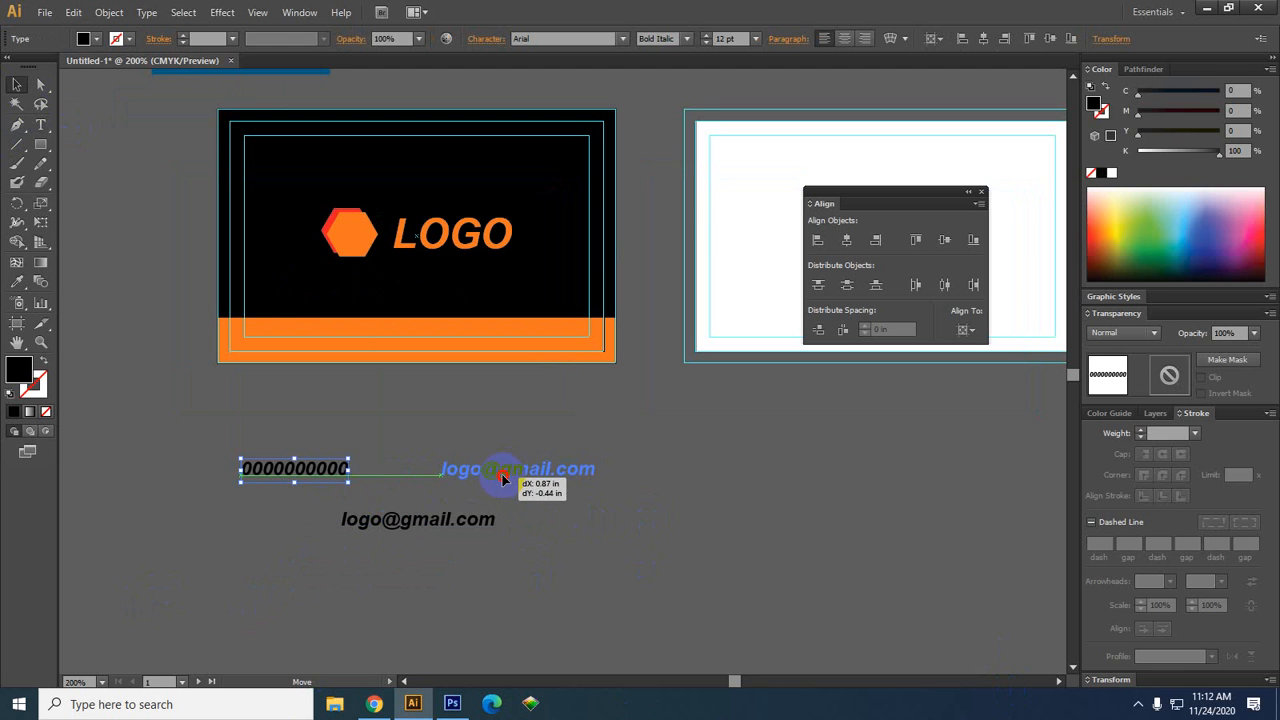
left_click_drag(503, 480, 503, 480)
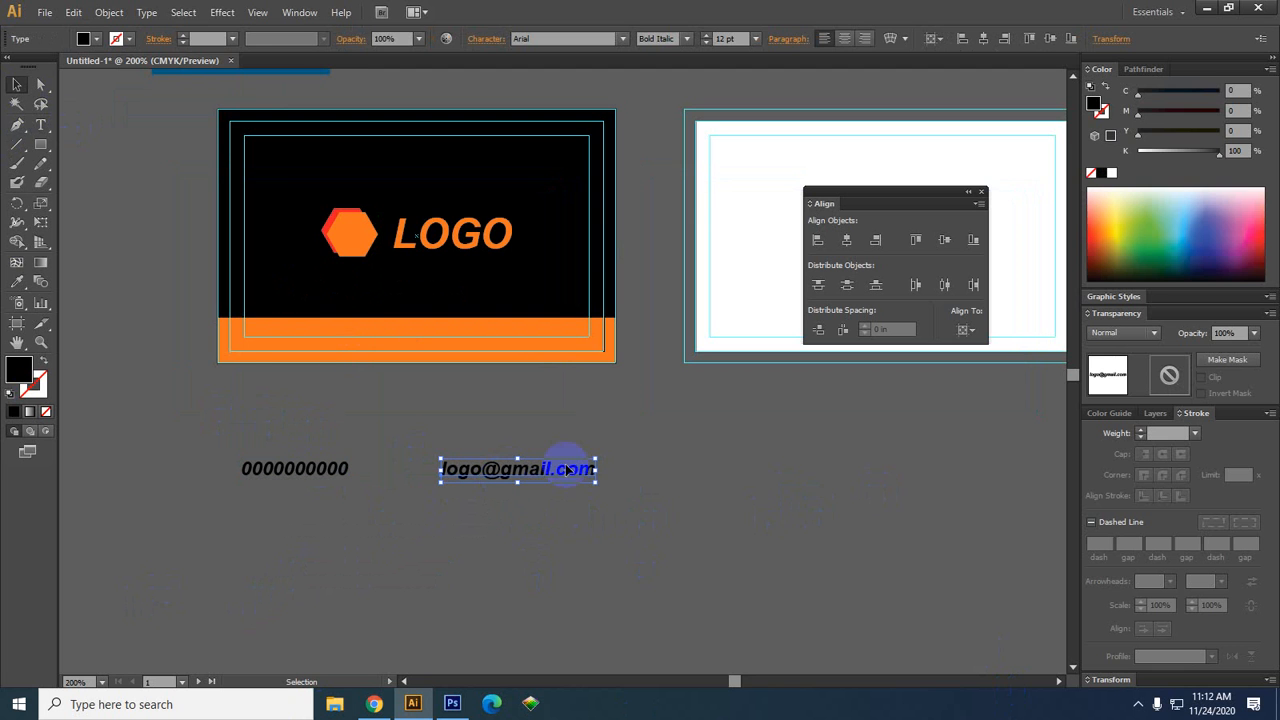
left_click_drag(557, 477, 1030, 472)
key("t")
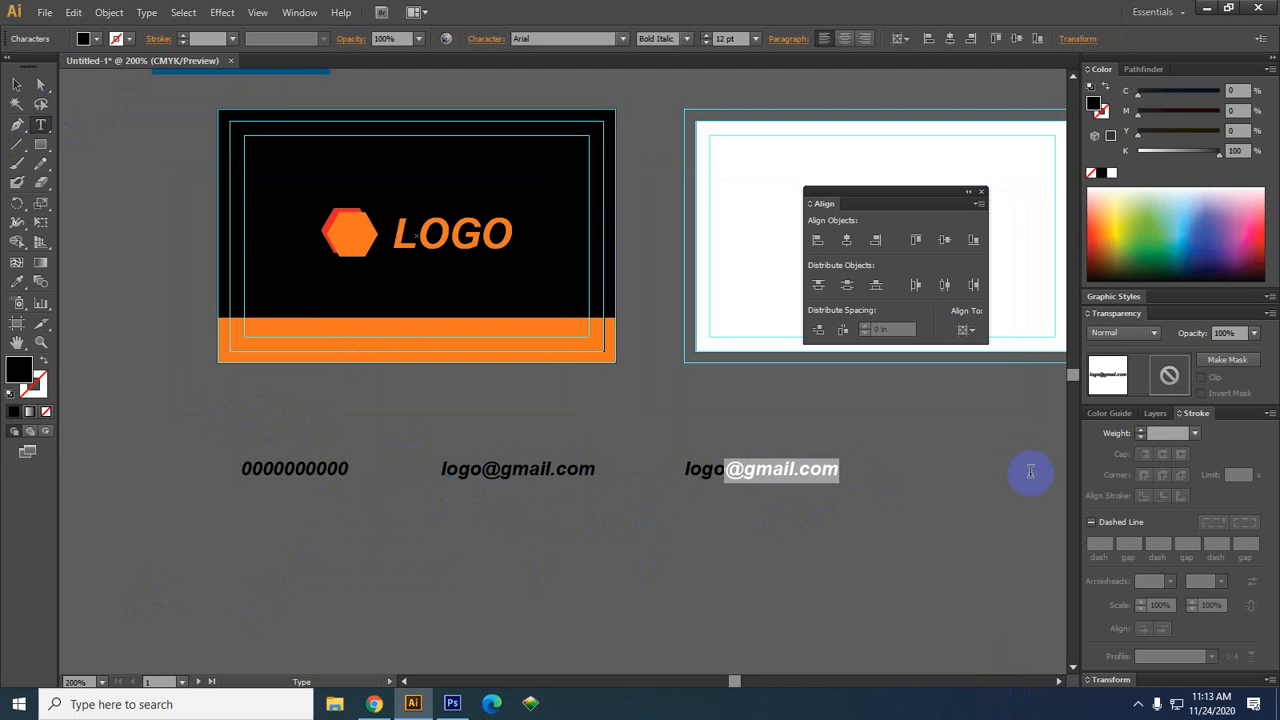
type(".")
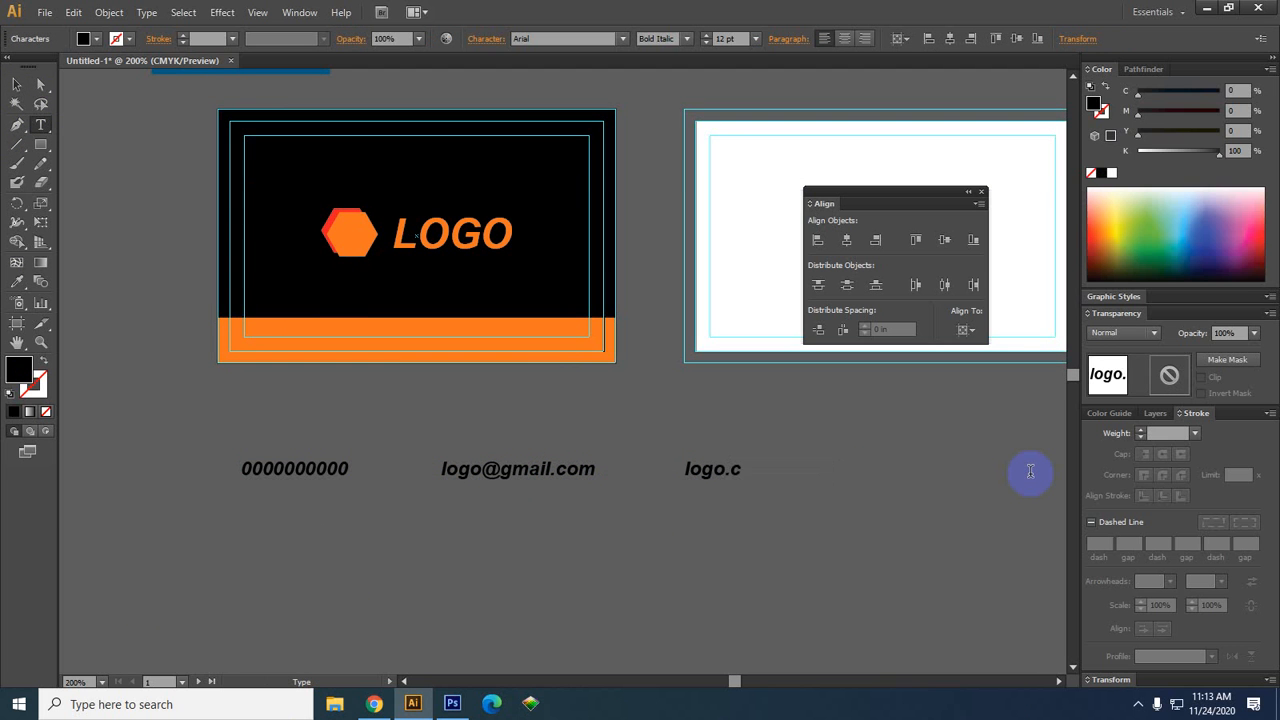
key("Left")
type("www.")
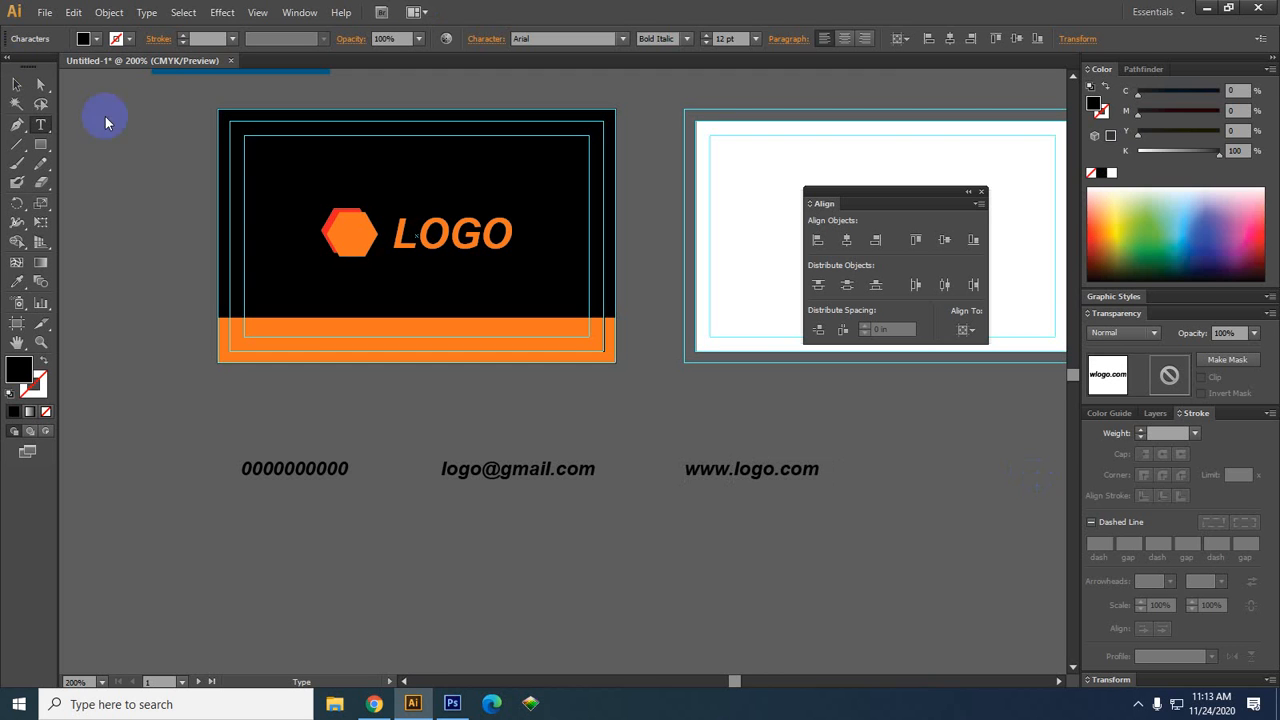
left_click(16, 84)
left_click(492, 476)
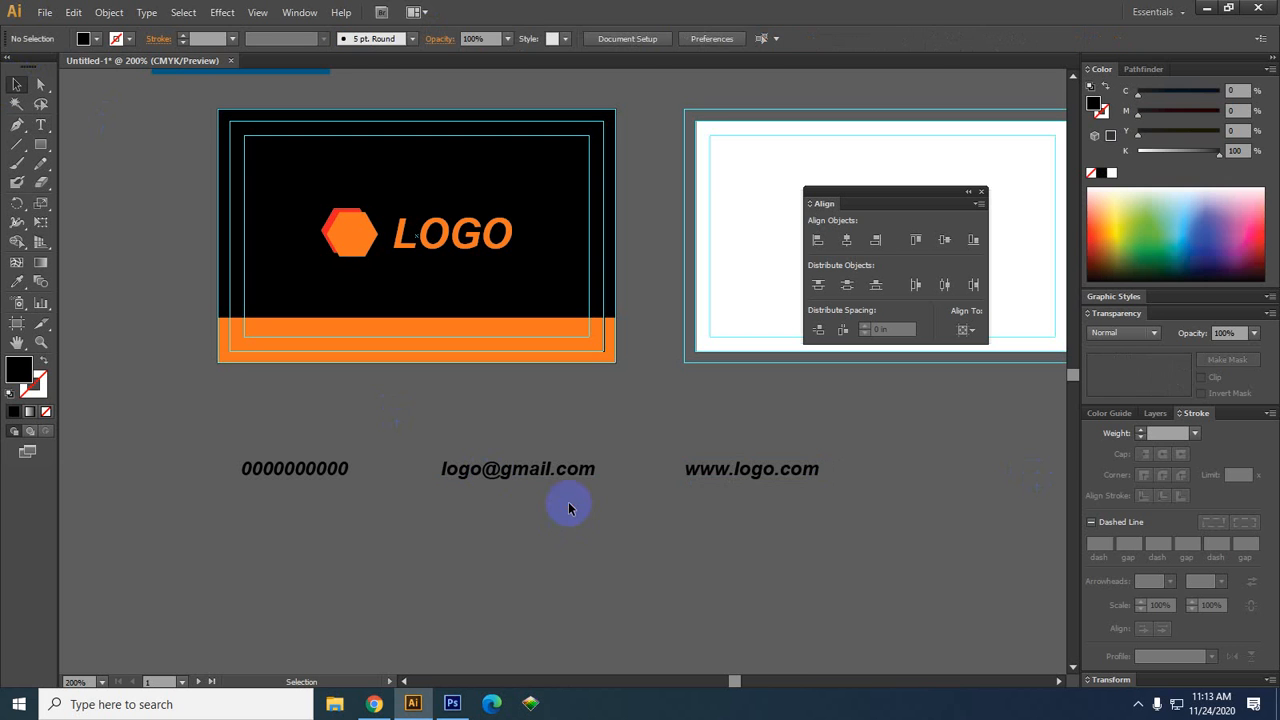
left_click_drag(688, 474, 82, 476)
left_click_drag(209, 540, 363, 535)
left_click_drag(331, 483, 298, 483)
left_click(693, 538)
left_click_drag(692, 538, 10, 448)
key("space")
left_click(612, 559)
key("space")
left_click_drag(657, 575, 528, 563)
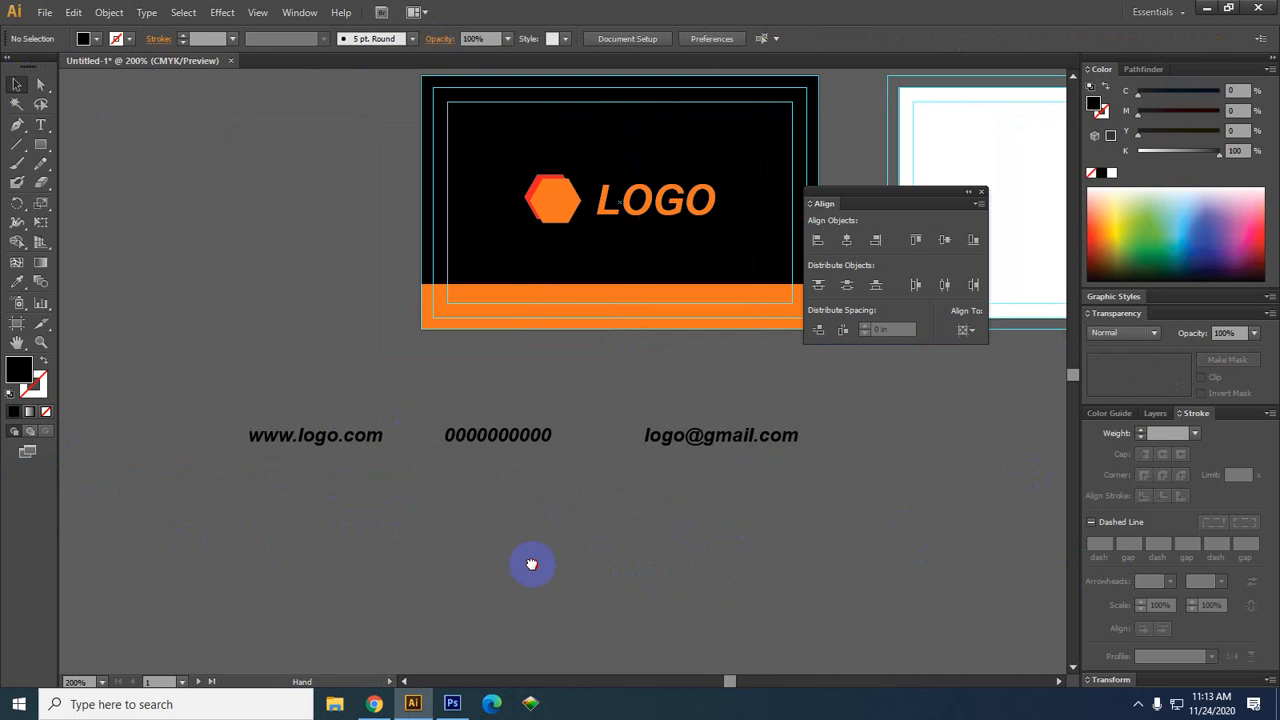
left_click_drag(497, 447, 508, 446)
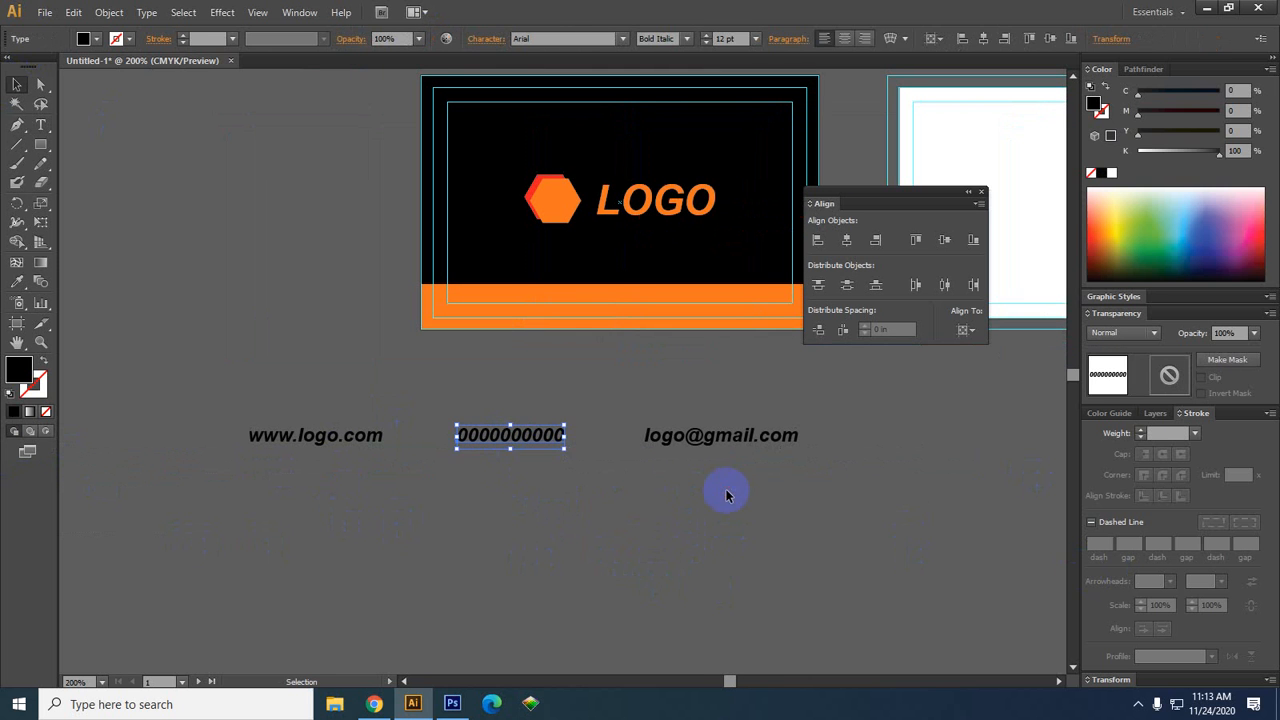
Try moving and scaling the three contact texts into the orange band, then undo it
left_click_drag(209, 409, 712, 299)
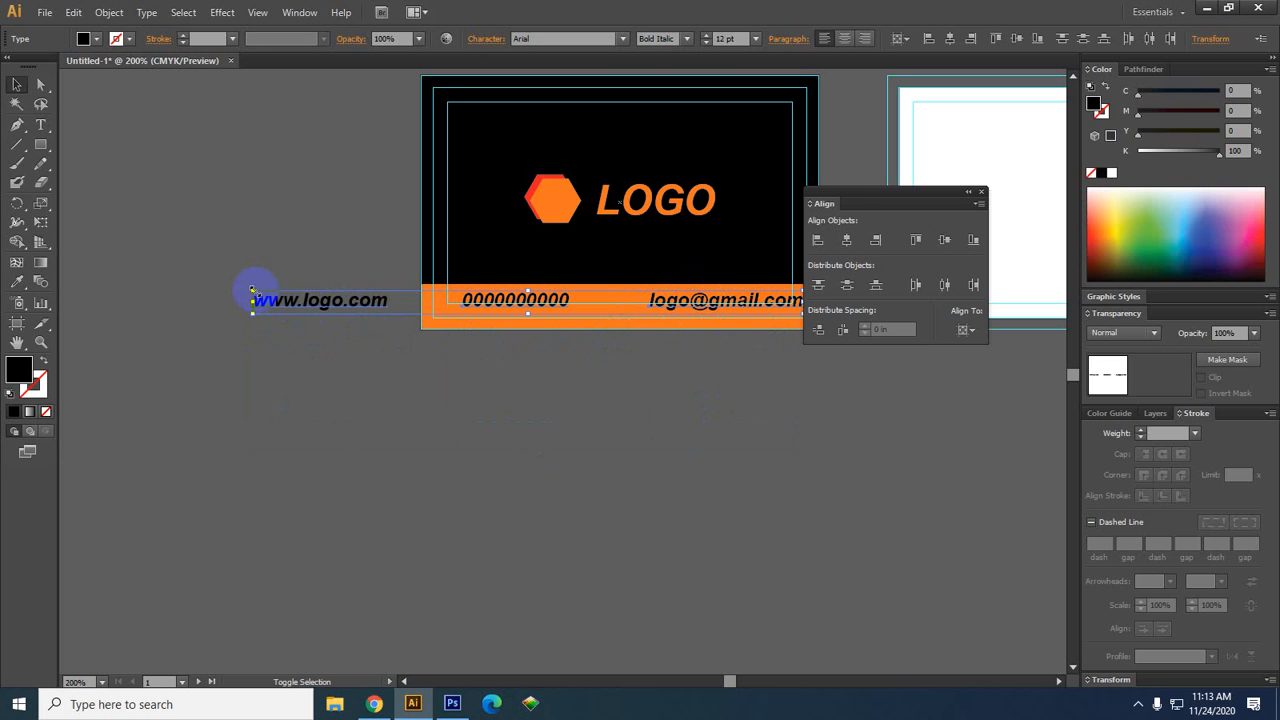
left_click_drag(252, 291, 449, 295)
key("space")
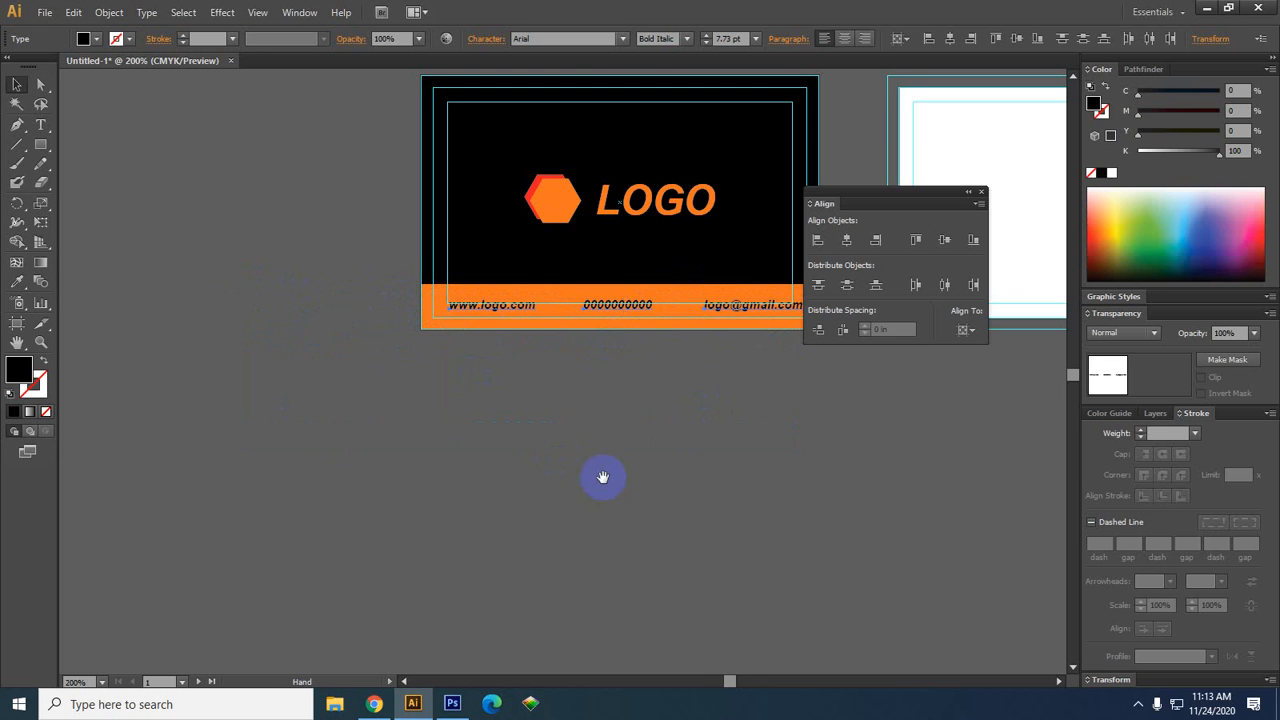
left_click_drag(649, 488, 483, 488)
scroll(469, 425, "up", 1)
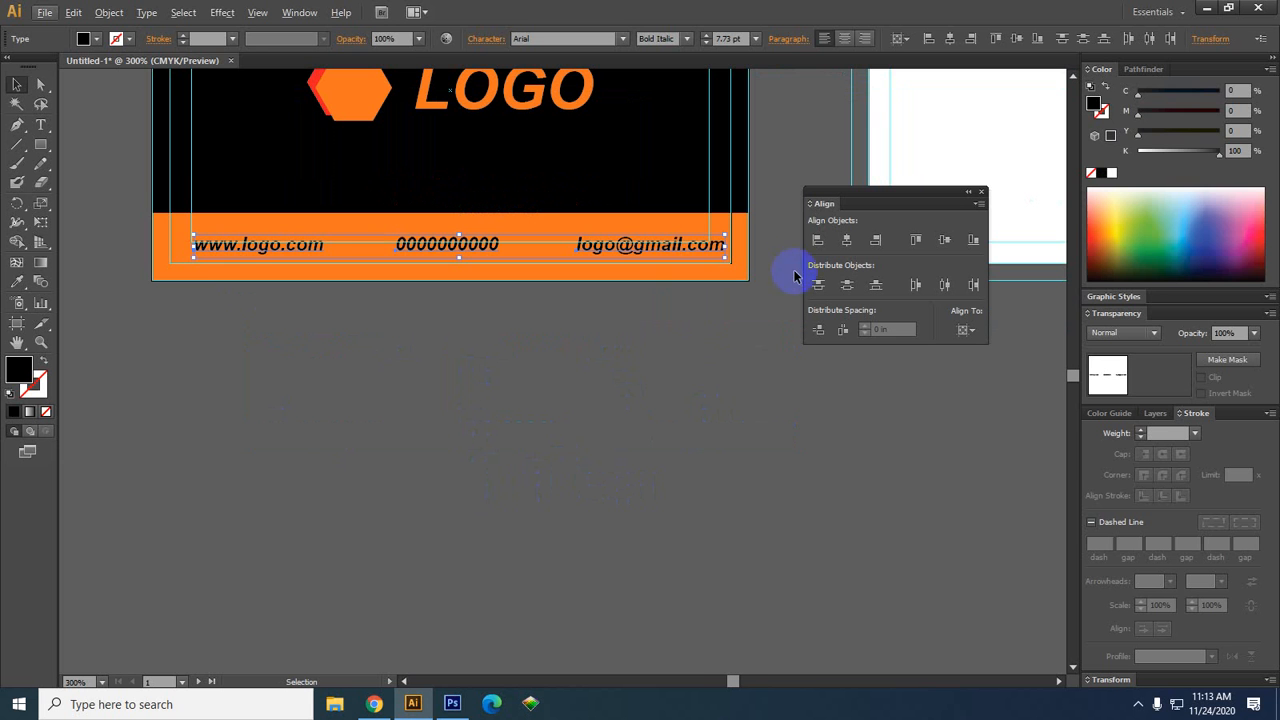
left_click_drag(724, 247, 722, 236)
scroll(700, 236, "up", 2)
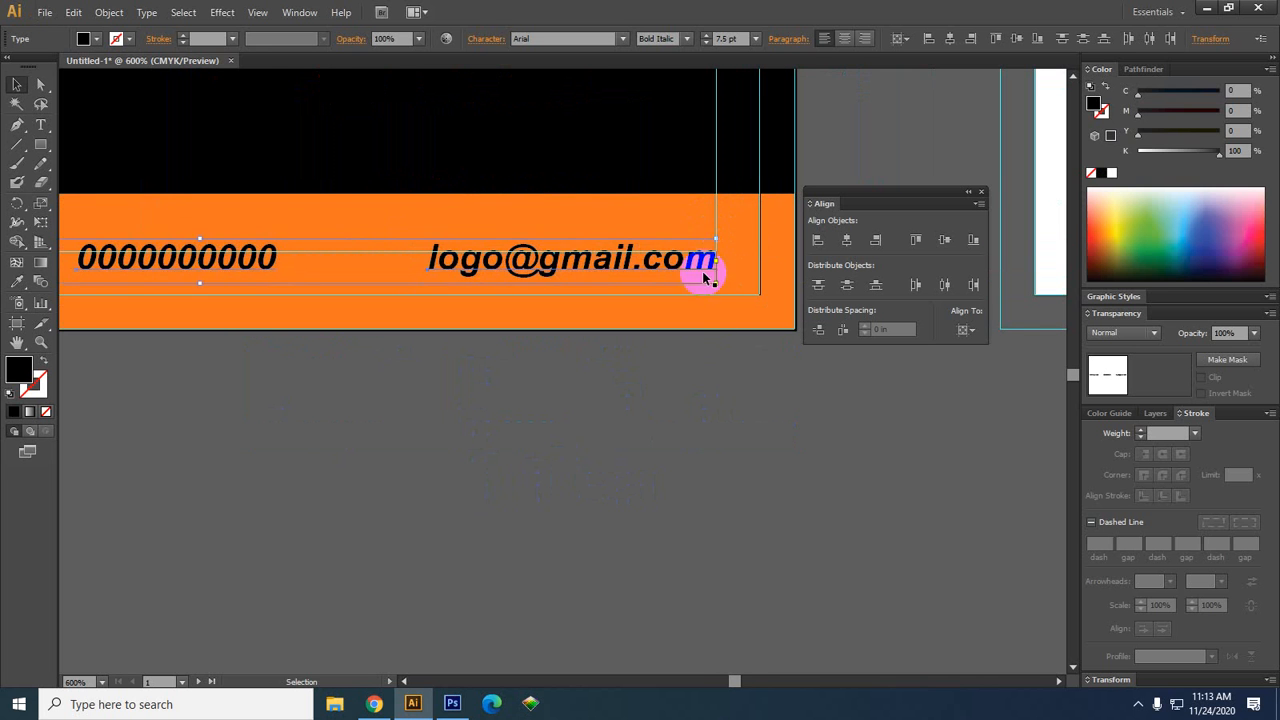
scroll(705, 300, "down", 2)
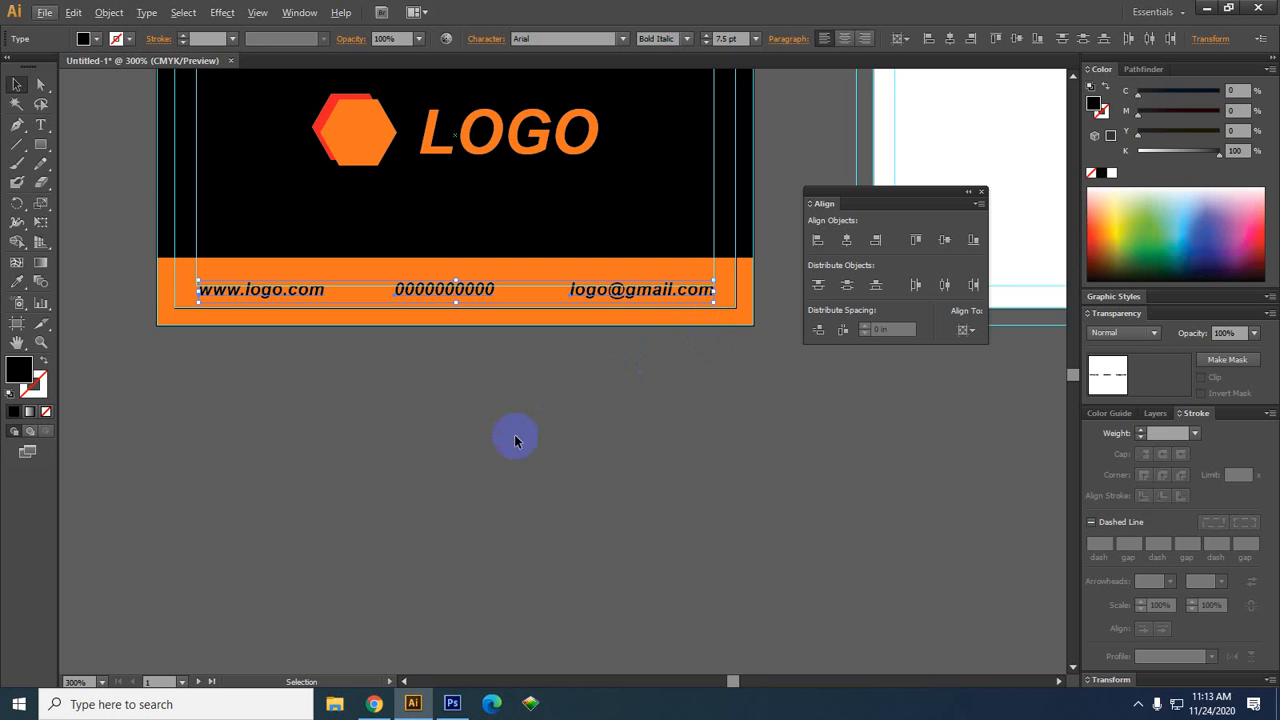
key("ctrl+z")
key("ctrl+z")
key("ctrl+z")
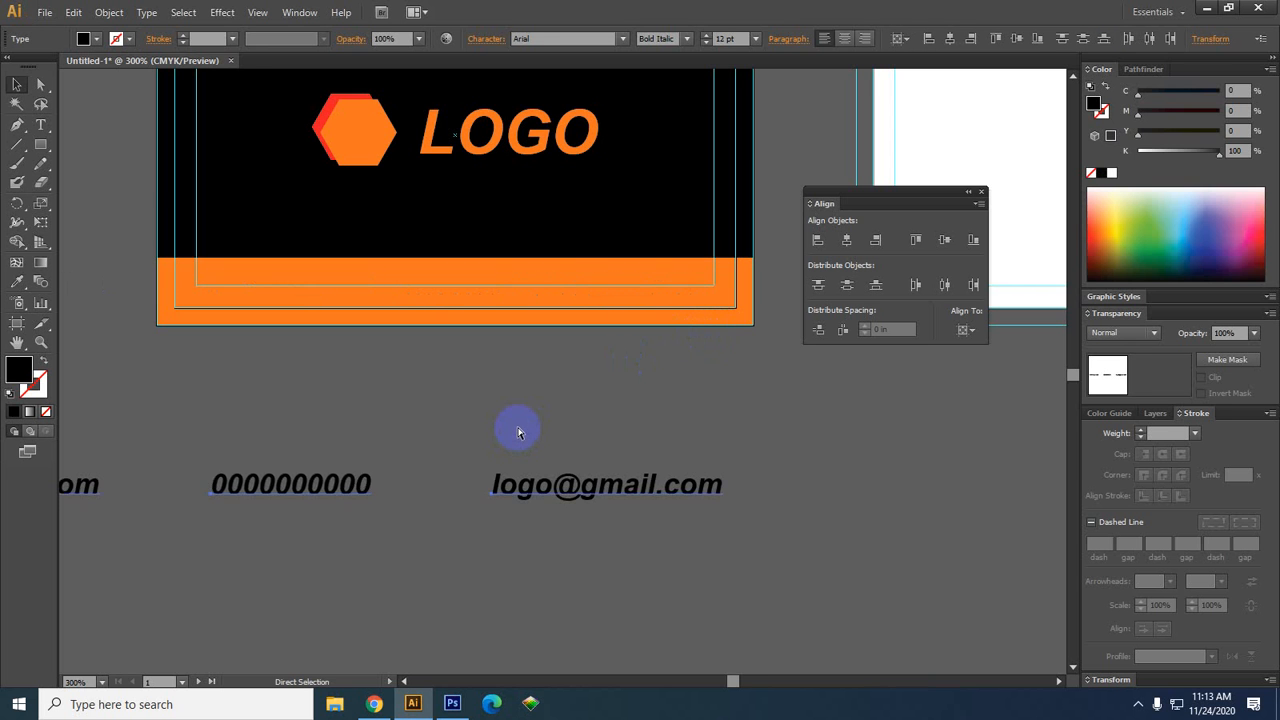
key("ctrl+z")
Nudge the e-mail text up and the phone number text down
left_click(611, 550)
left_click_drag(523, 583, 631, 498)
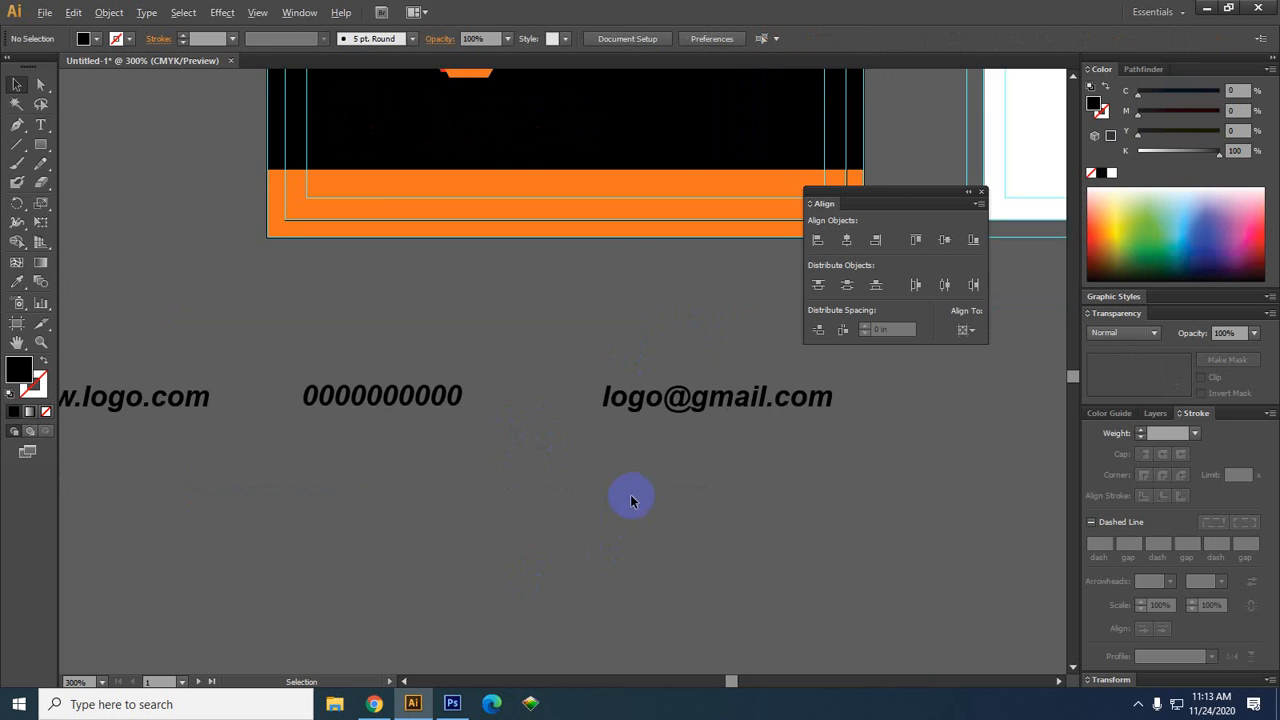
scroll(631, 500, "down", 1)
left_click_drag(870, 479, 155, 400)
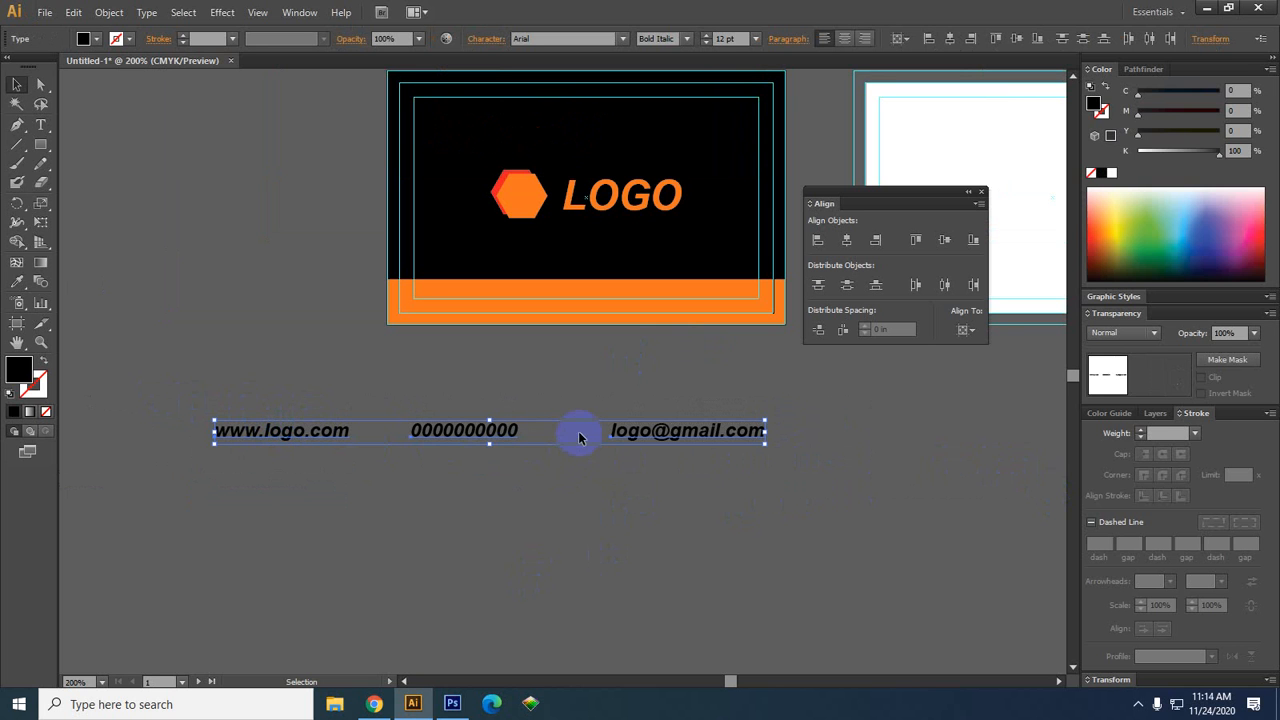
left_click(663, 506)
left_click_drag(680, 430, 680, 406)
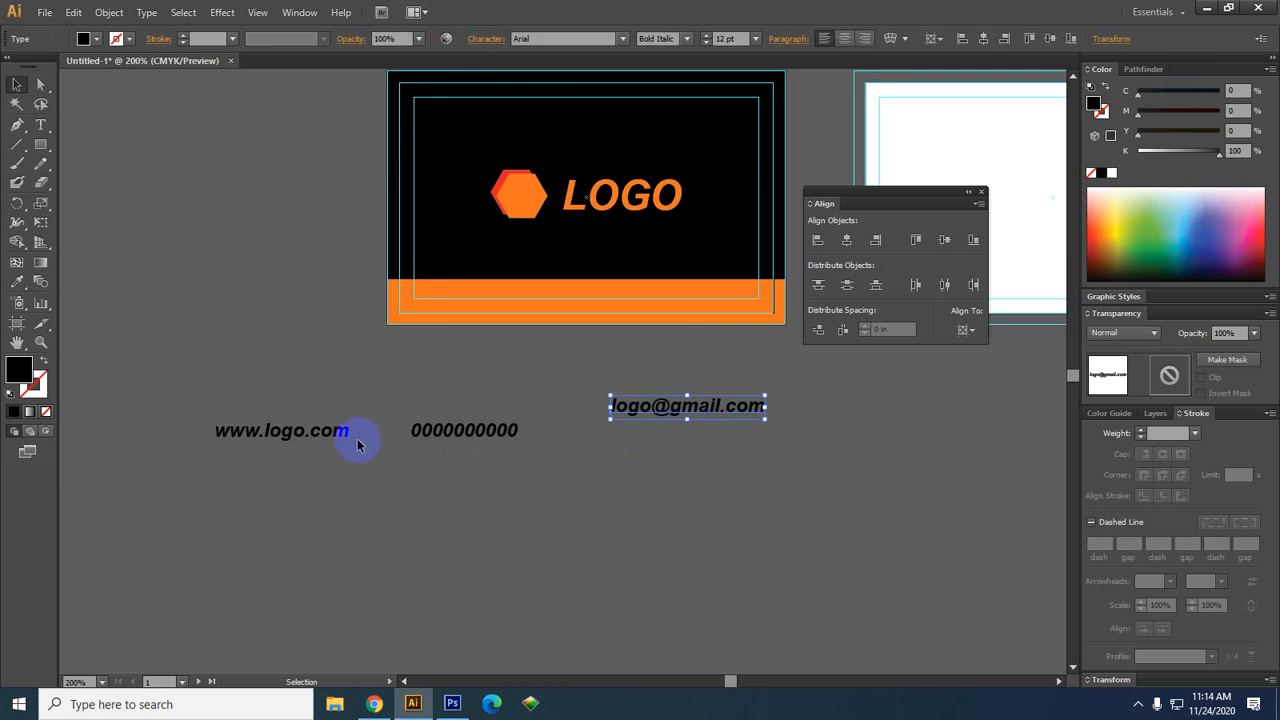
left_click_drag(480, 428, 486, 470)
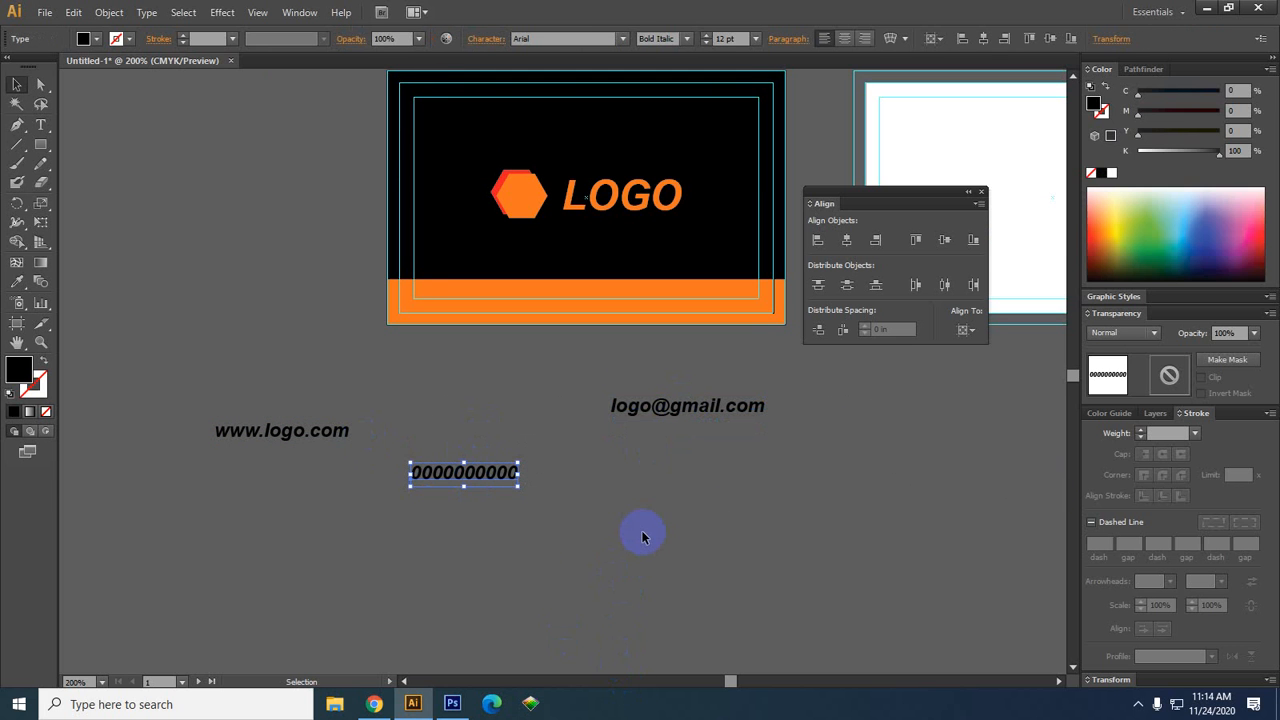
left_click_drag(952, 562, 100, 370)
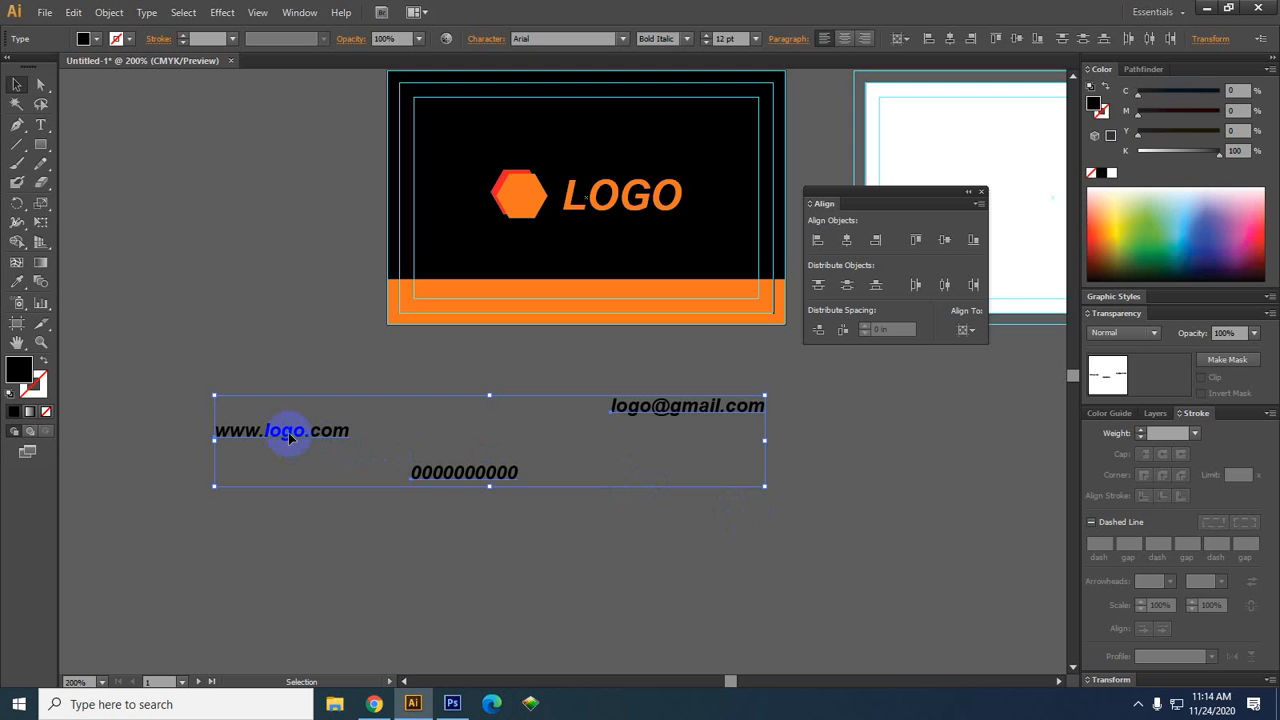
left_click(672, 552)
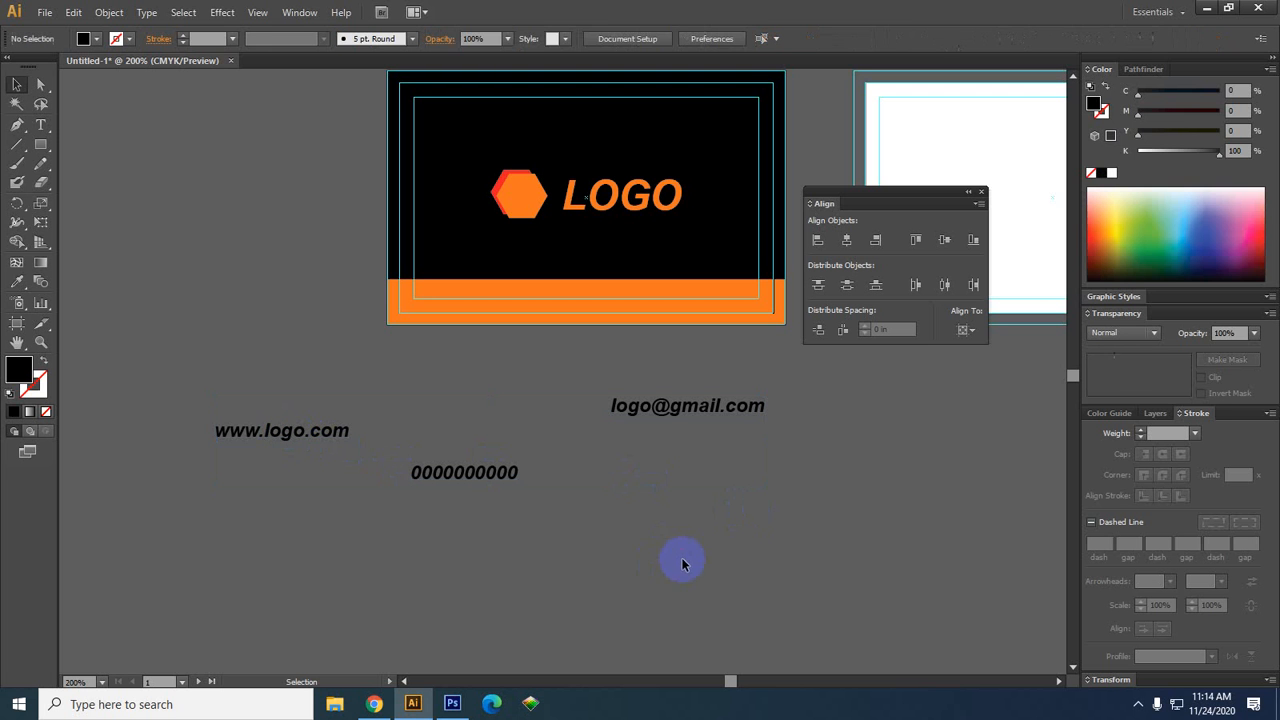
left_click(286, 430)
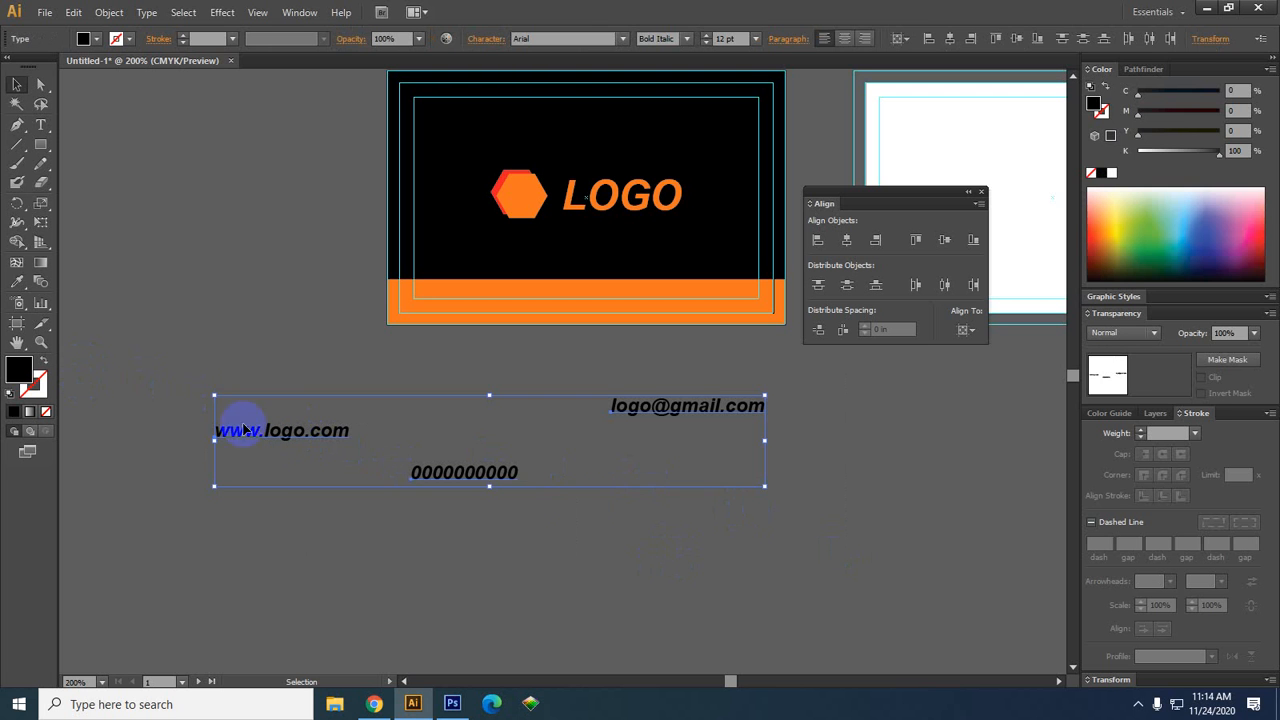
left_click(678, 570)
left_click(676, 416)
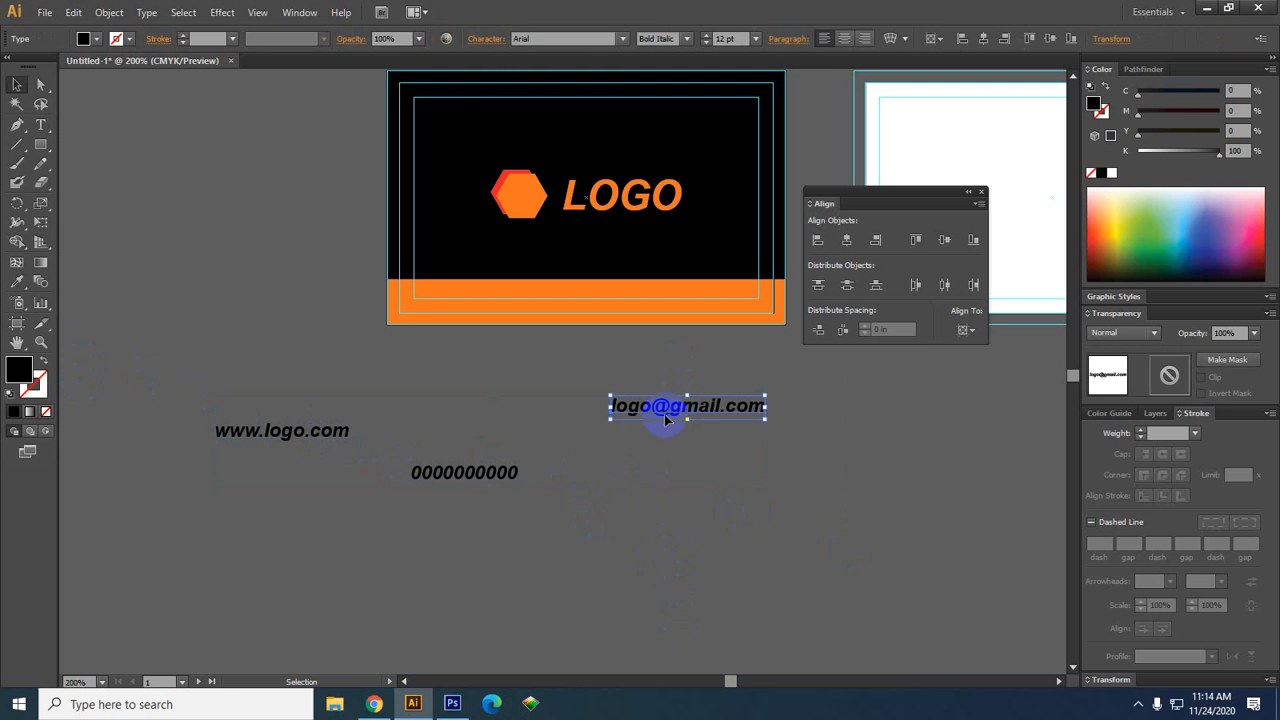
left_click(456, 476, "shift")
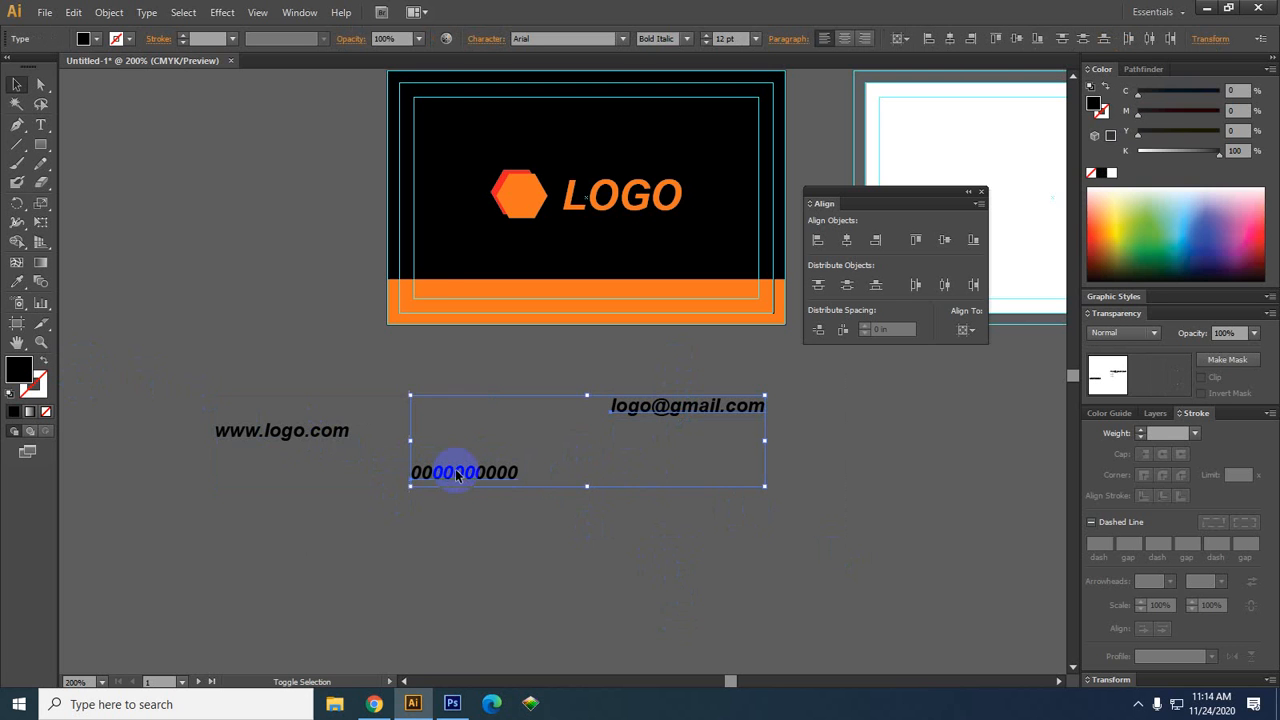
left_click(313, 438, "shift")
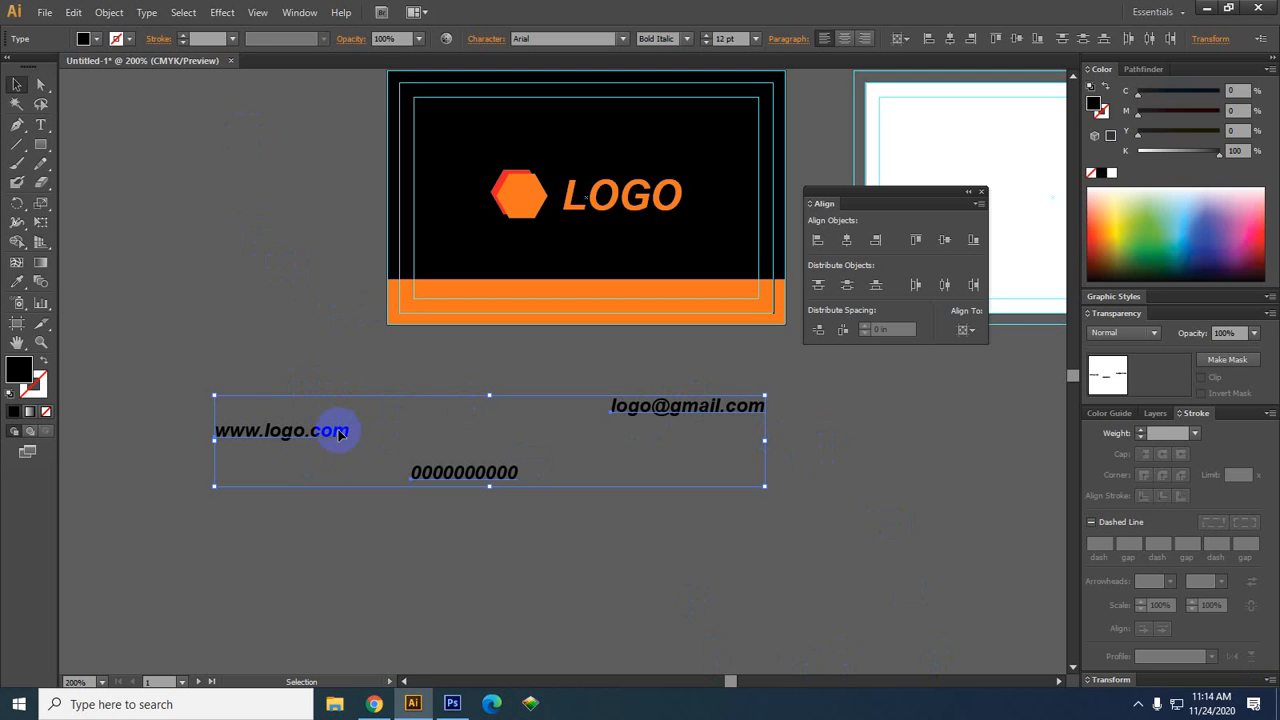
left_click(285, 440)
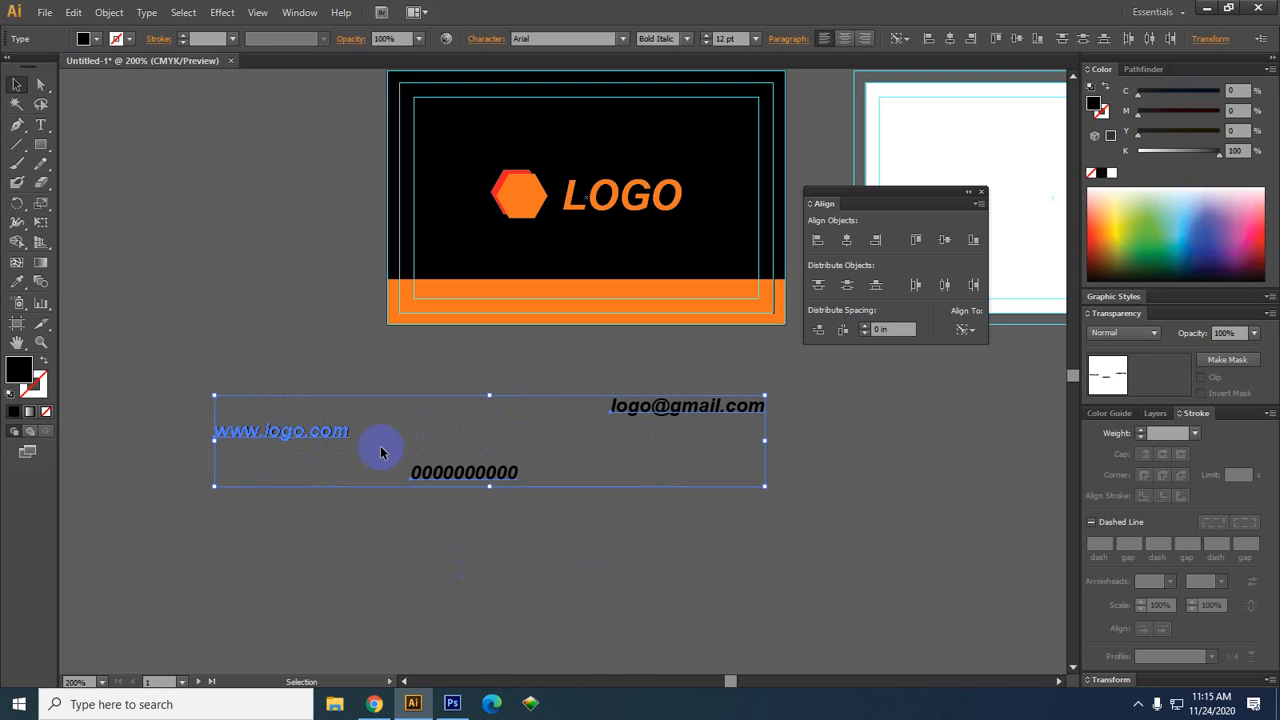
left_click(943, 241)
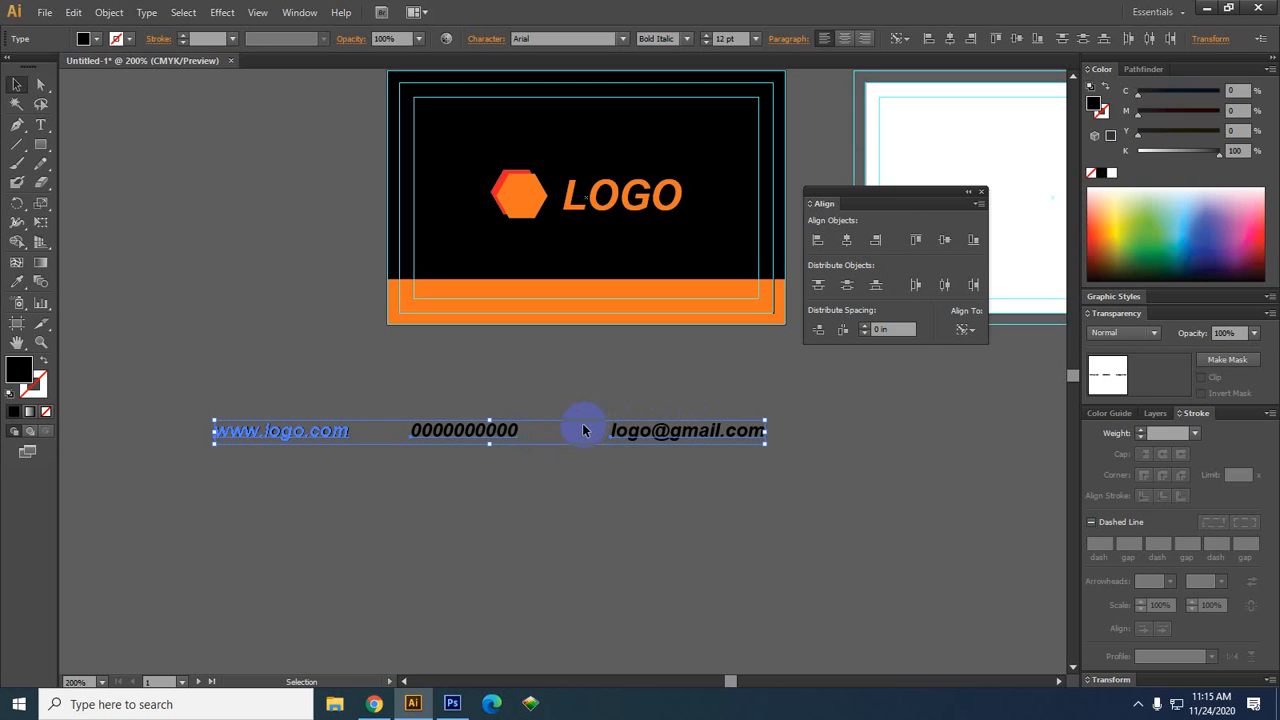
left_click(974, 241)
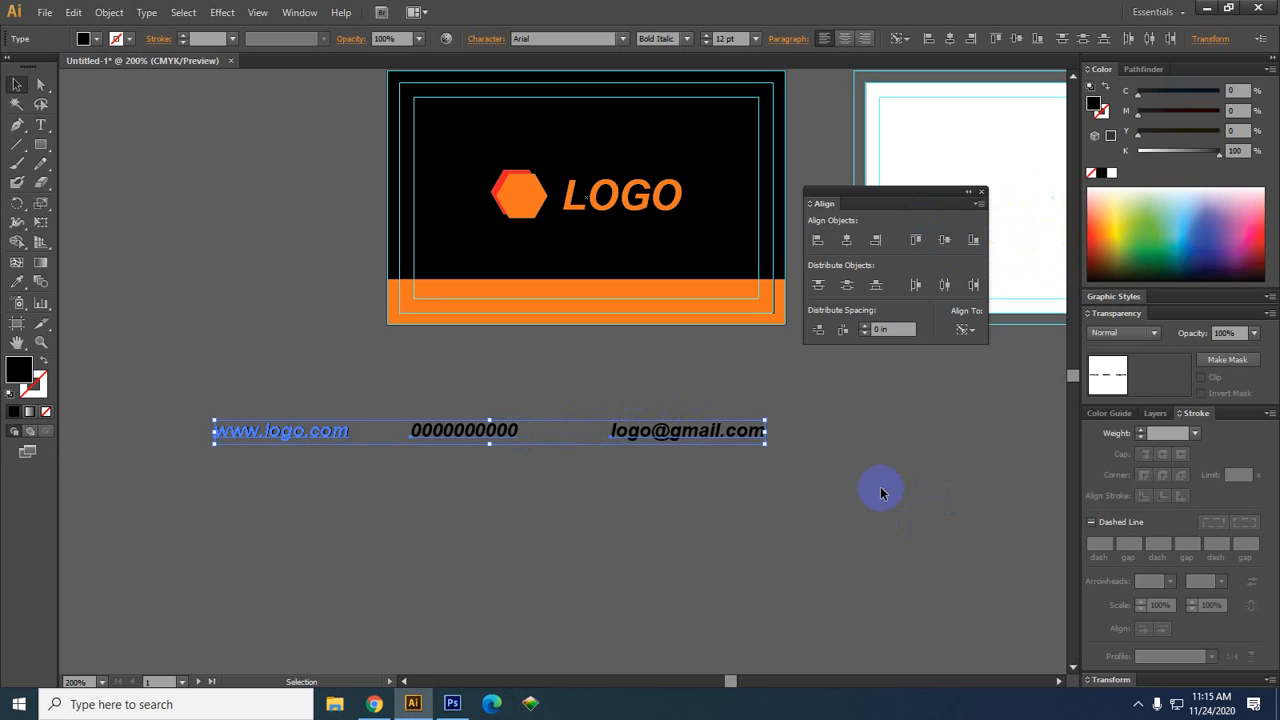
left_click(750, 576)
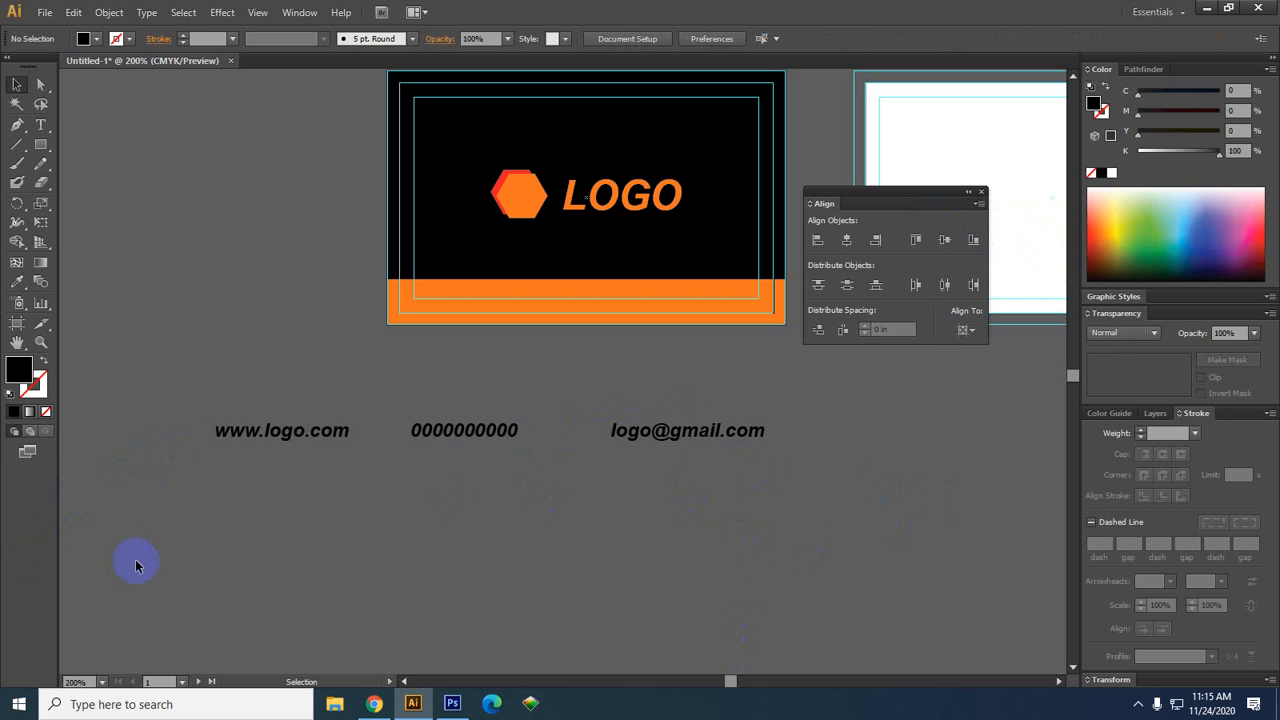
Scale the three contact texts to span the orange band and nudge them right
left_click_drag(137, 566, 682, 301)
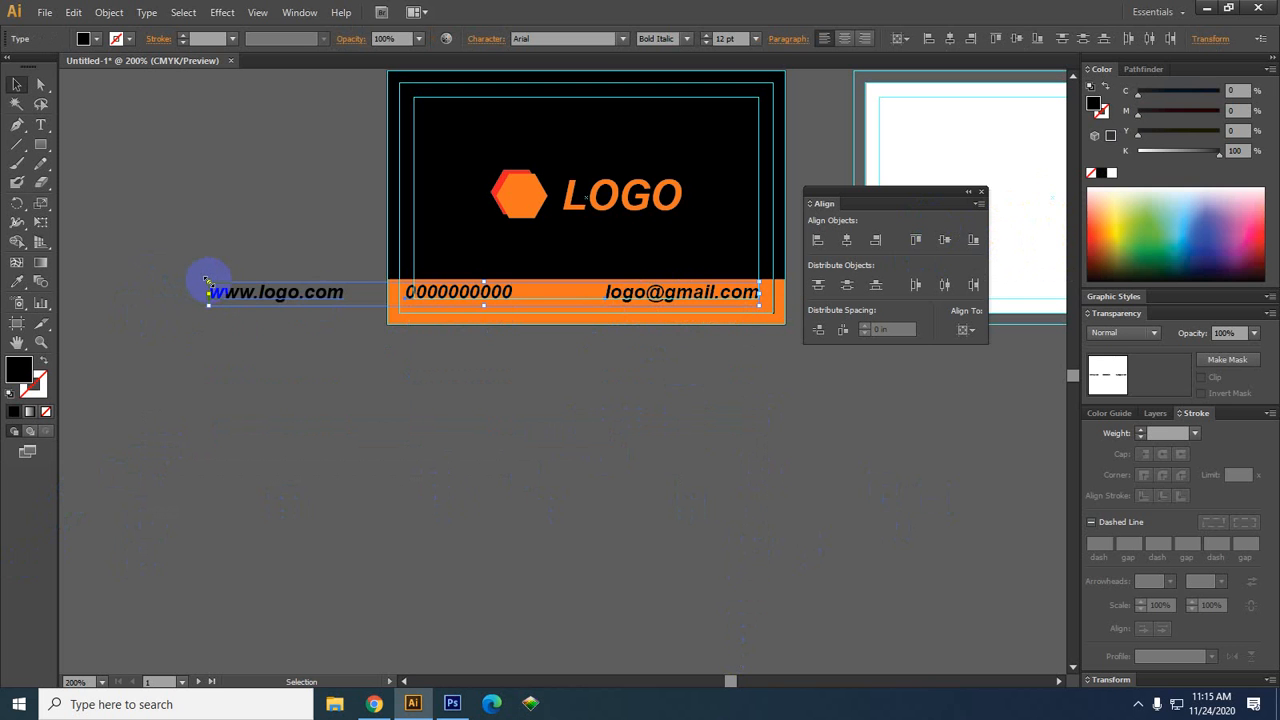
left_click_drag(207, 290, 415, 290)
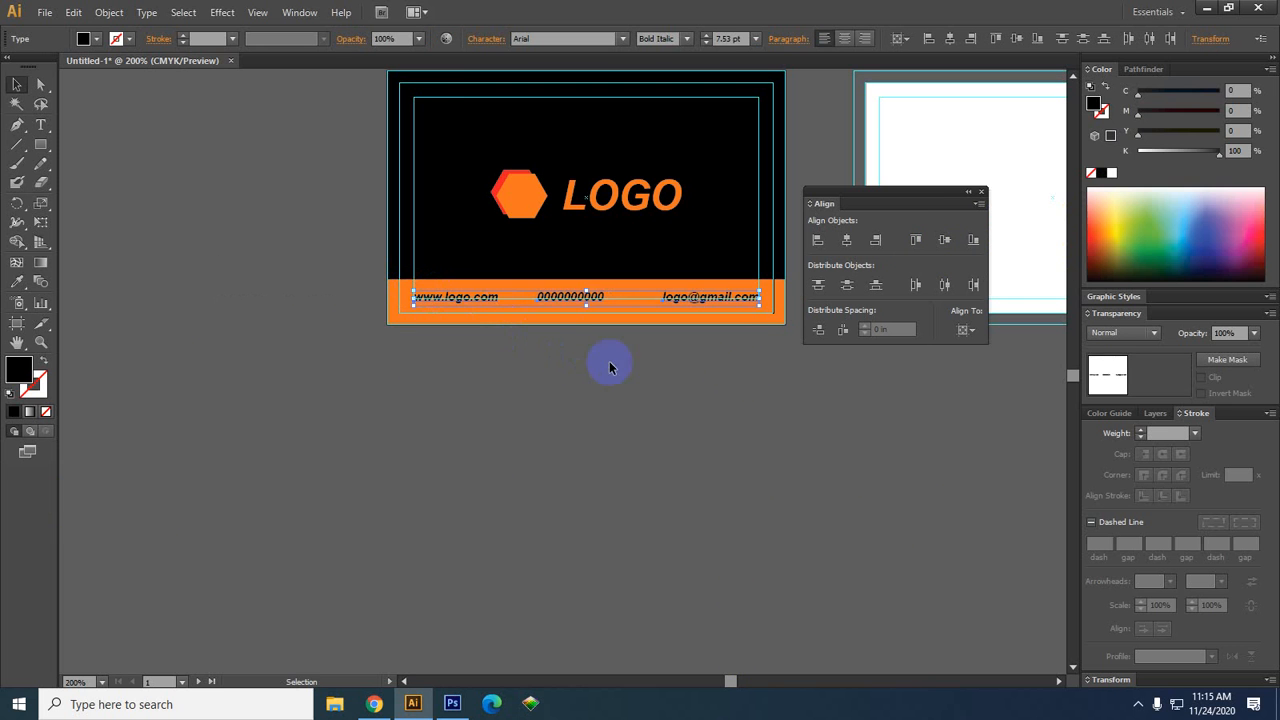
scroll(768, 293, "up", 1)
scroll(762, 323, "up", 2)
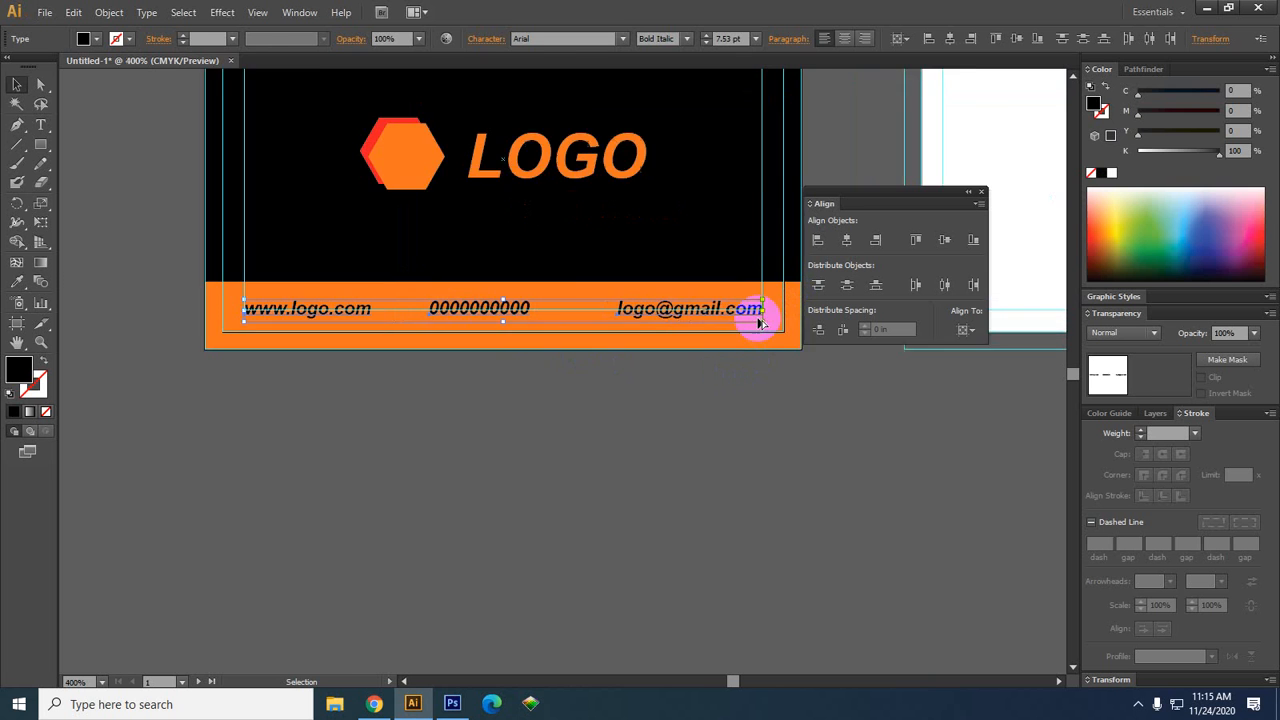
left_click_drag(763, 294, 763, 291)
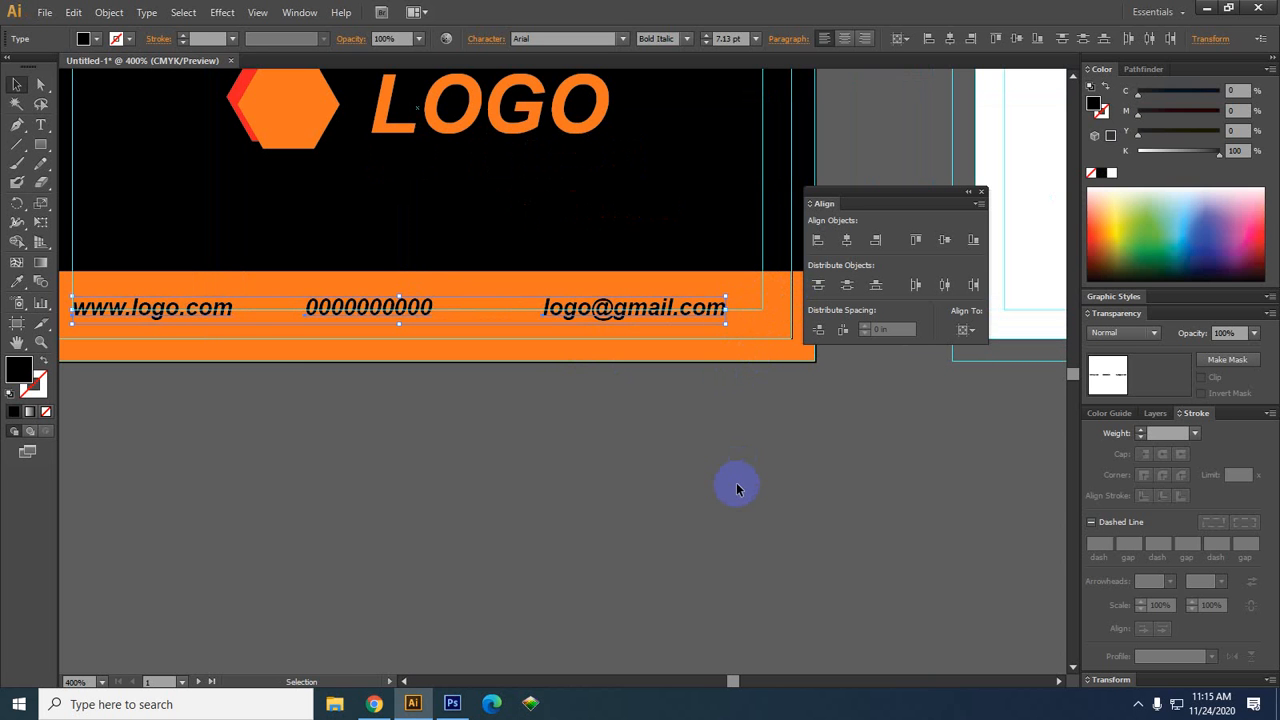
key("Right")
key("Right")
key("Right")
key("Right")
key("Right")
key("Right")
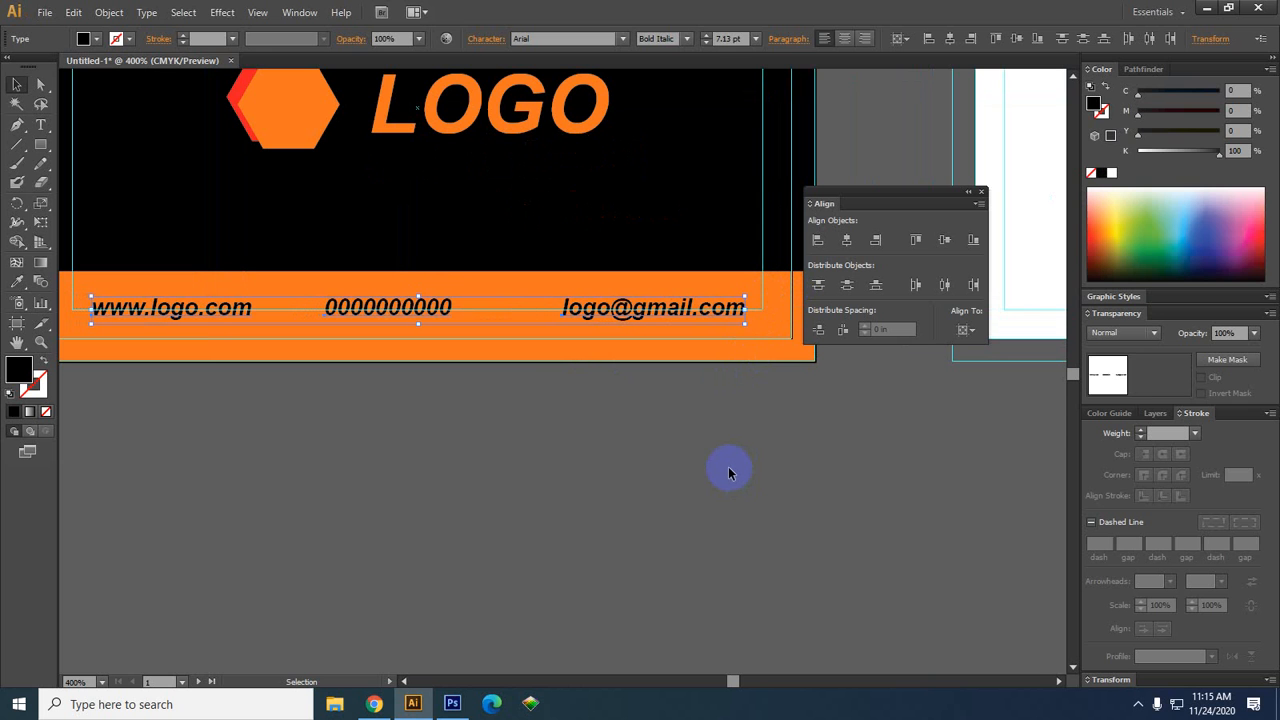
key("Right")
key("Right")
key("Right")
key("Right")
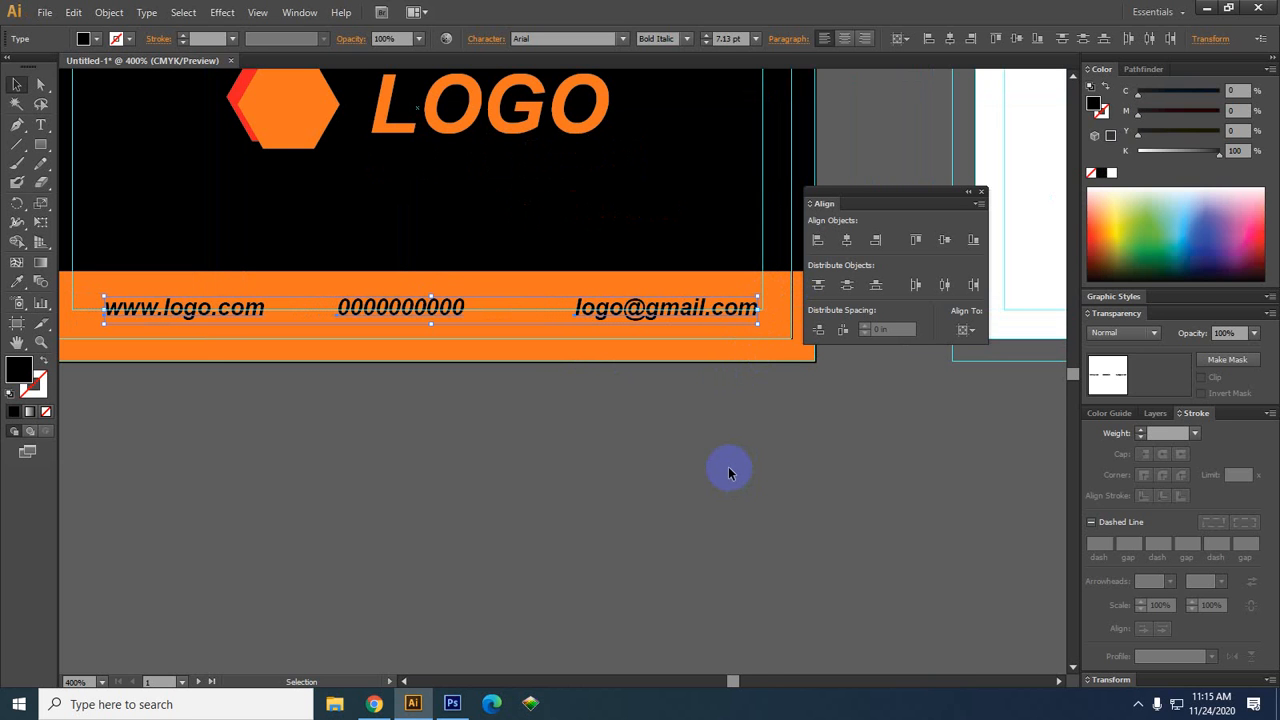
key("Right")
key("Right")
key("Right")
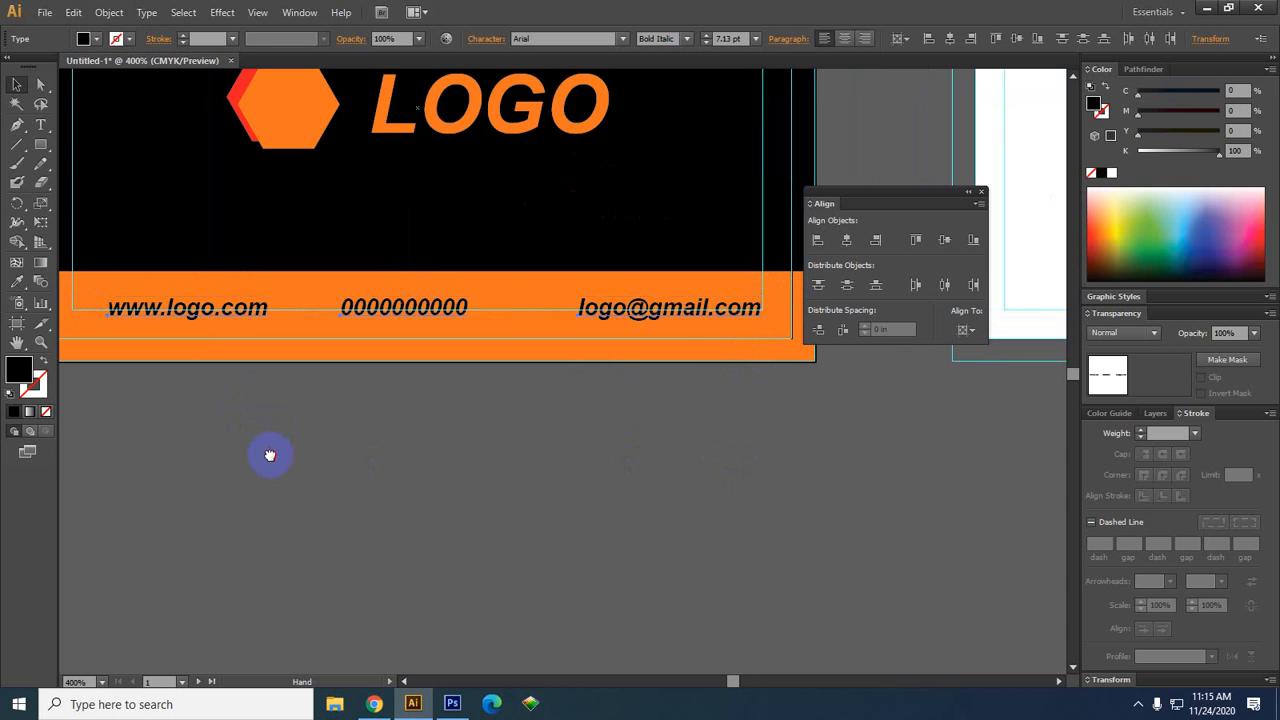
scroll(269, 454, "left", 2)
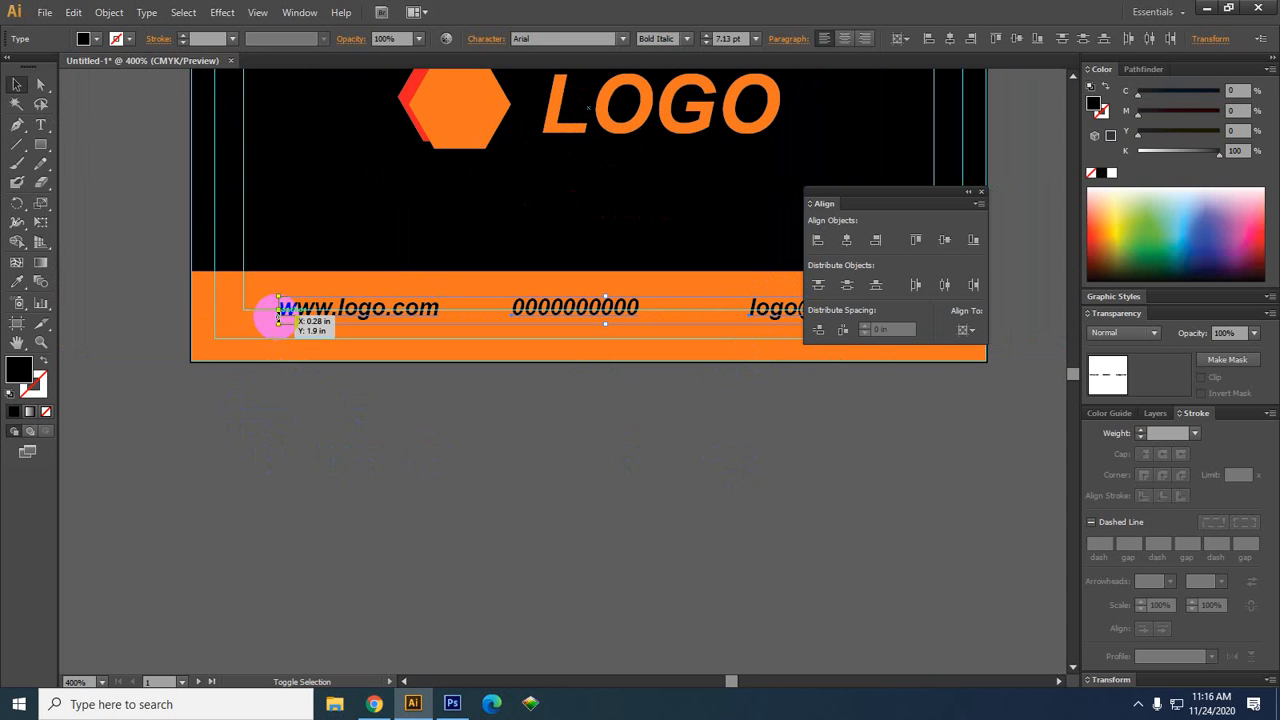
Nudge only the phone number right to centre it between website and e-mail
left_click(295, 425)
left_click_drag(215, 469, 214, 464)
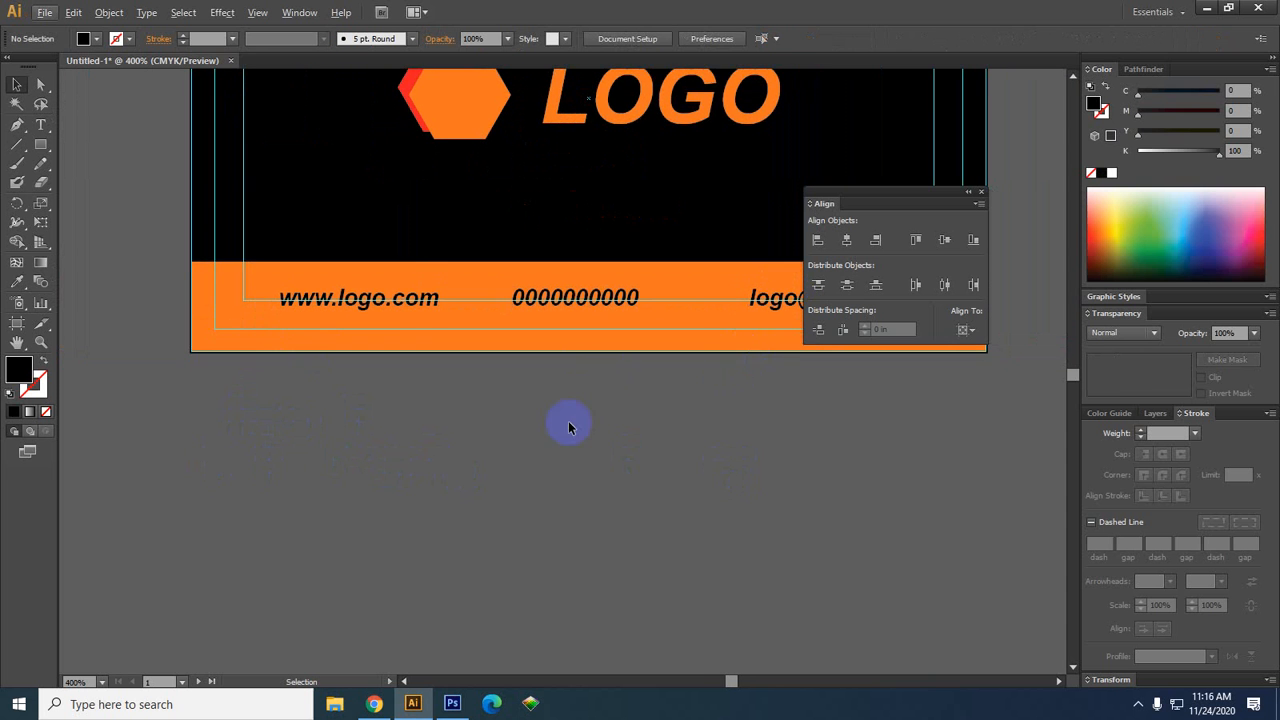
left_click_drag(571, 423, 386, 457)
left_click(392, 336)
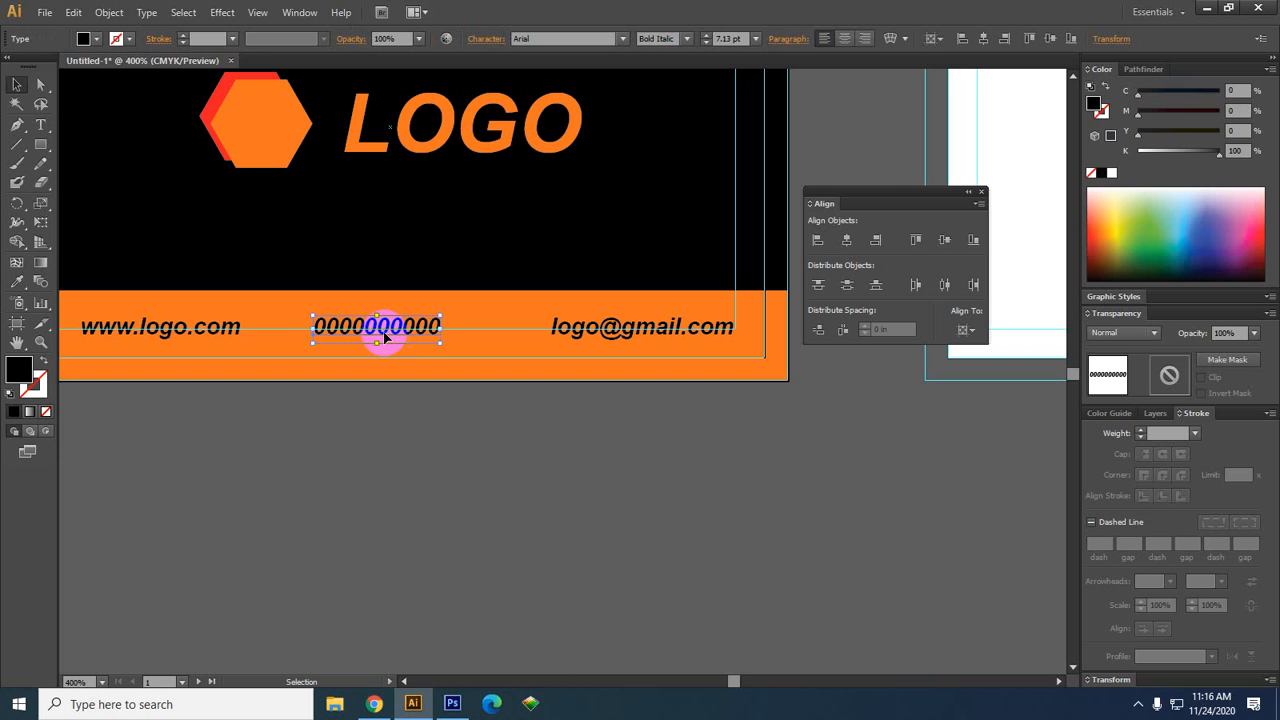
key("Right")
key("Right")
key("Right")
key("Right")
key("Right")
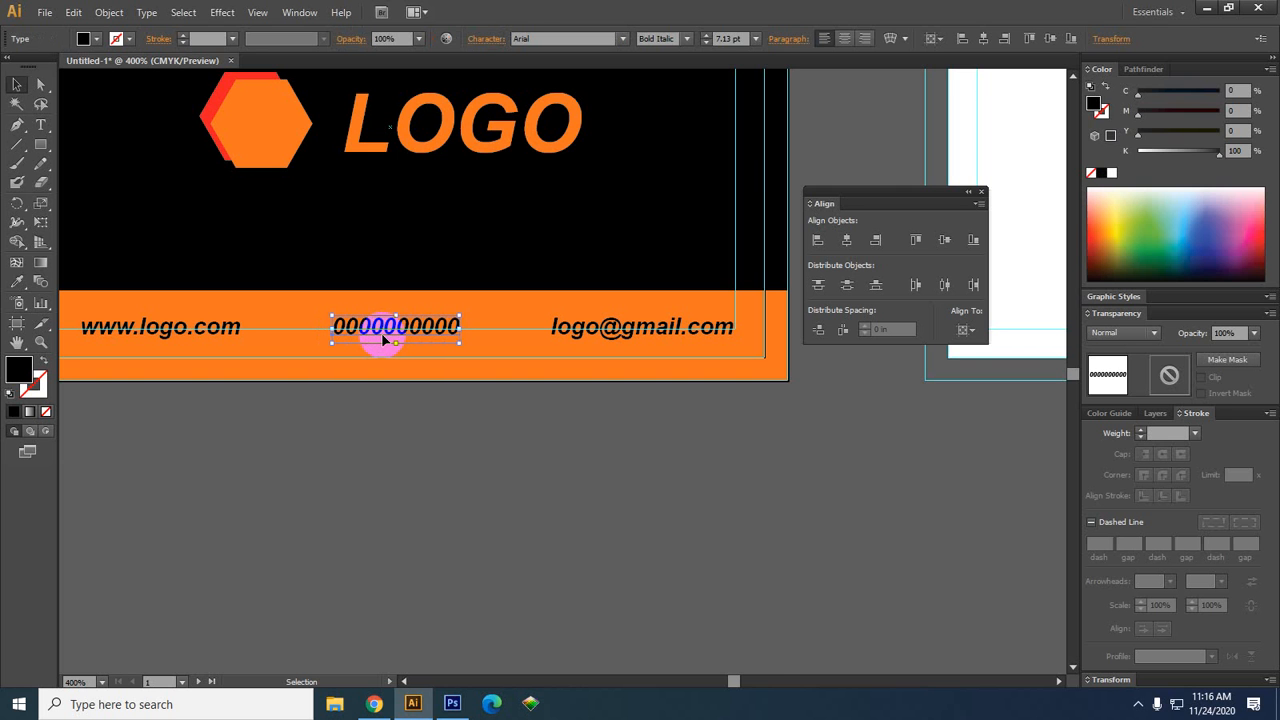
left_click(503, 509)
scroll(306, 483, "down", 1)
scroll(400, 470, "down", 2)
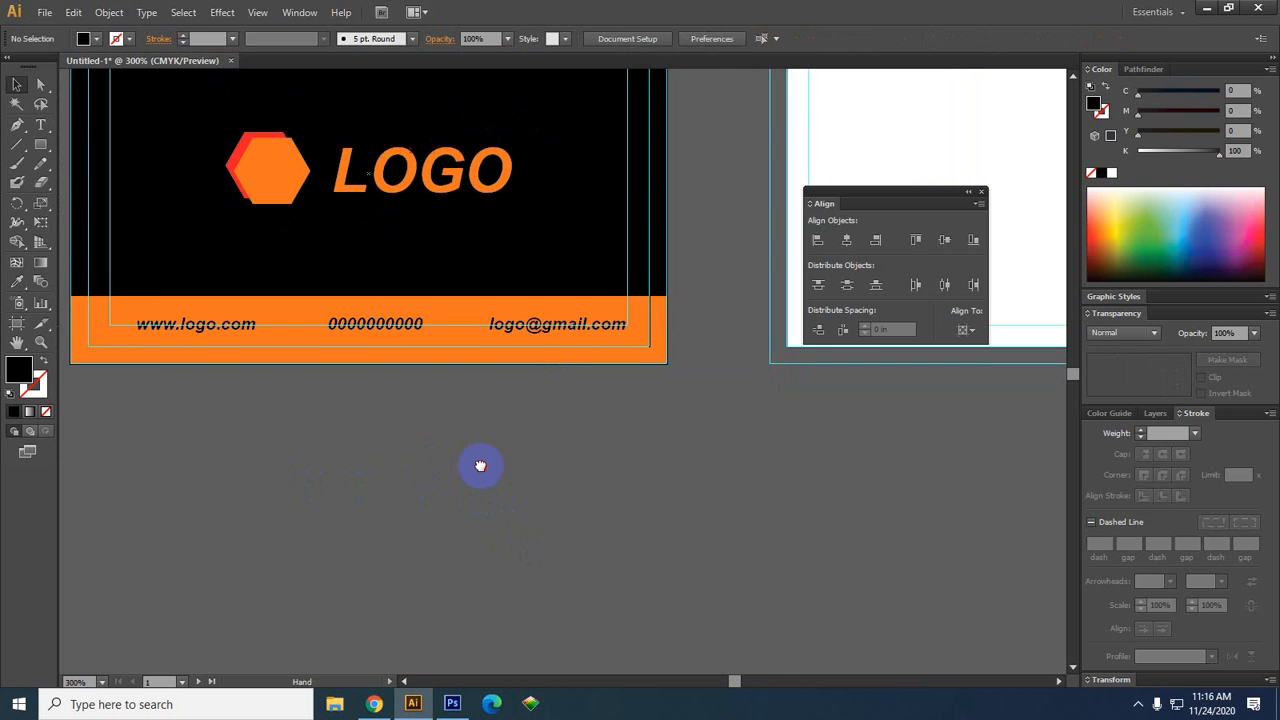
Pan the card view, then switch to Chrome's business card image results
scroll(490, 450, "left", 1)
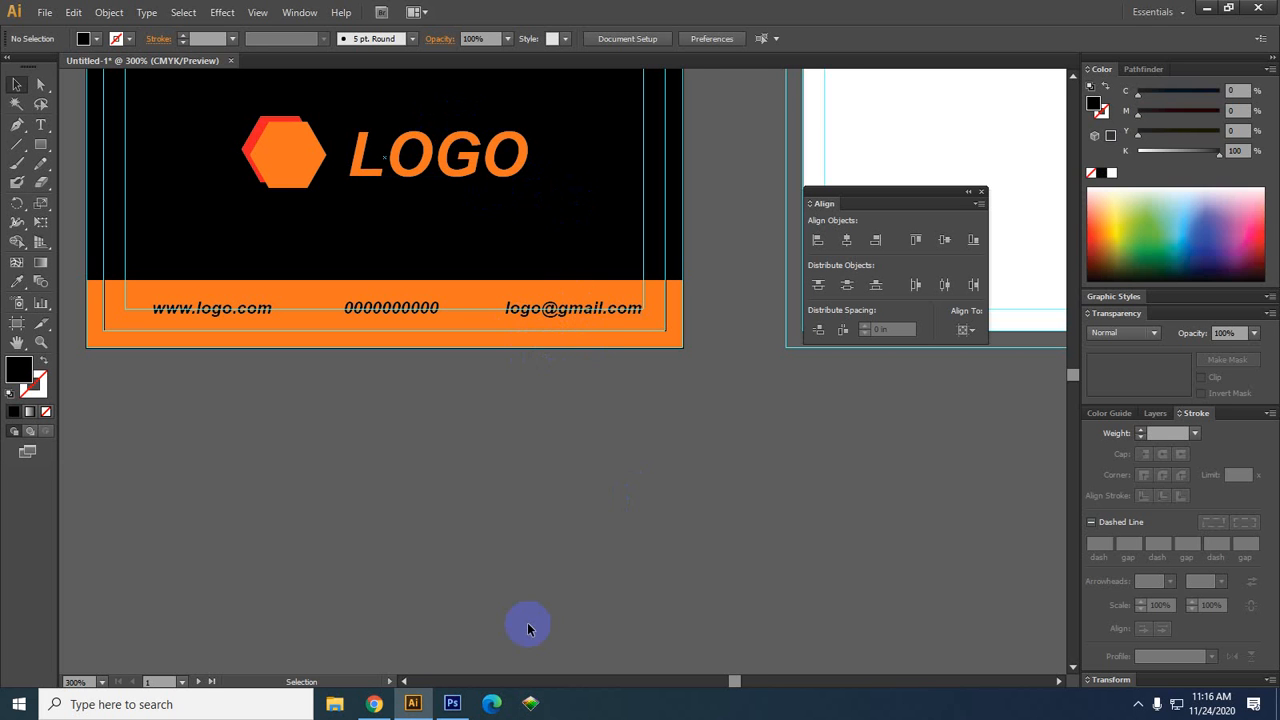
left_click_drag(463, 554, 517, 583)
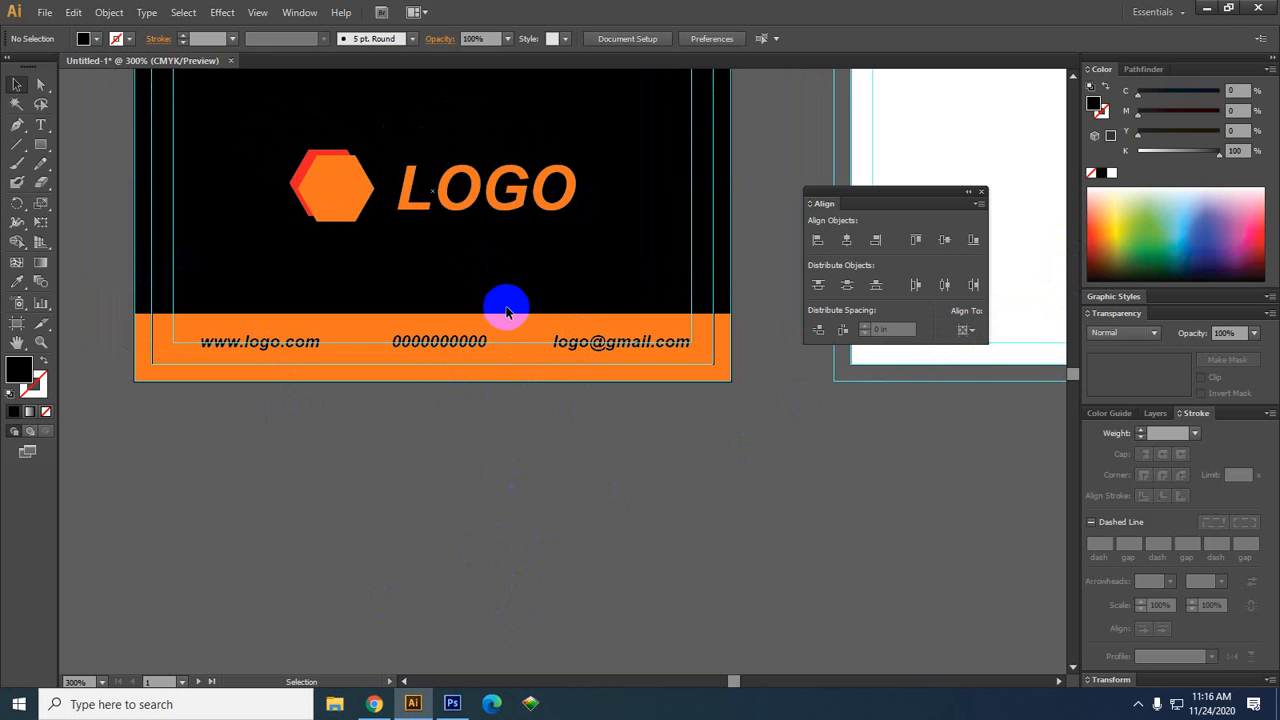
left_click(375, 704)
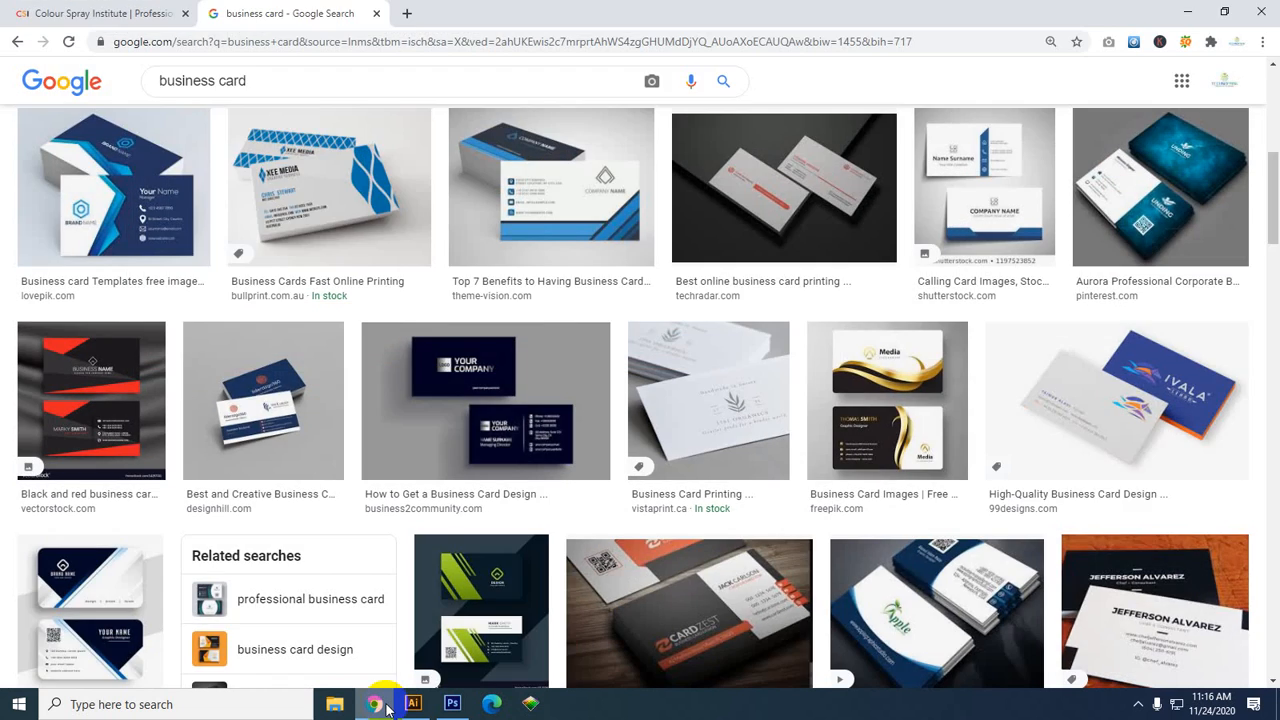
Search Google Images for 'web icon png' in a new tab
left_click(405, 14)
left_click(263, 40)
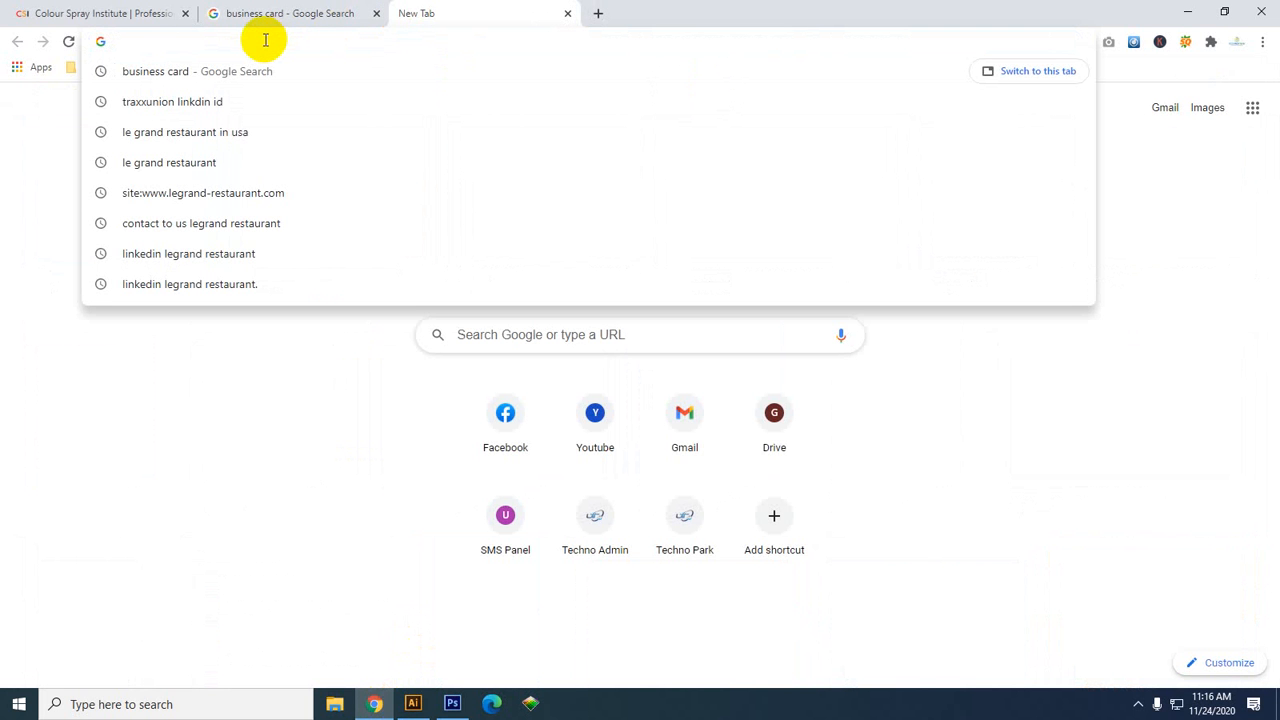
type("p")
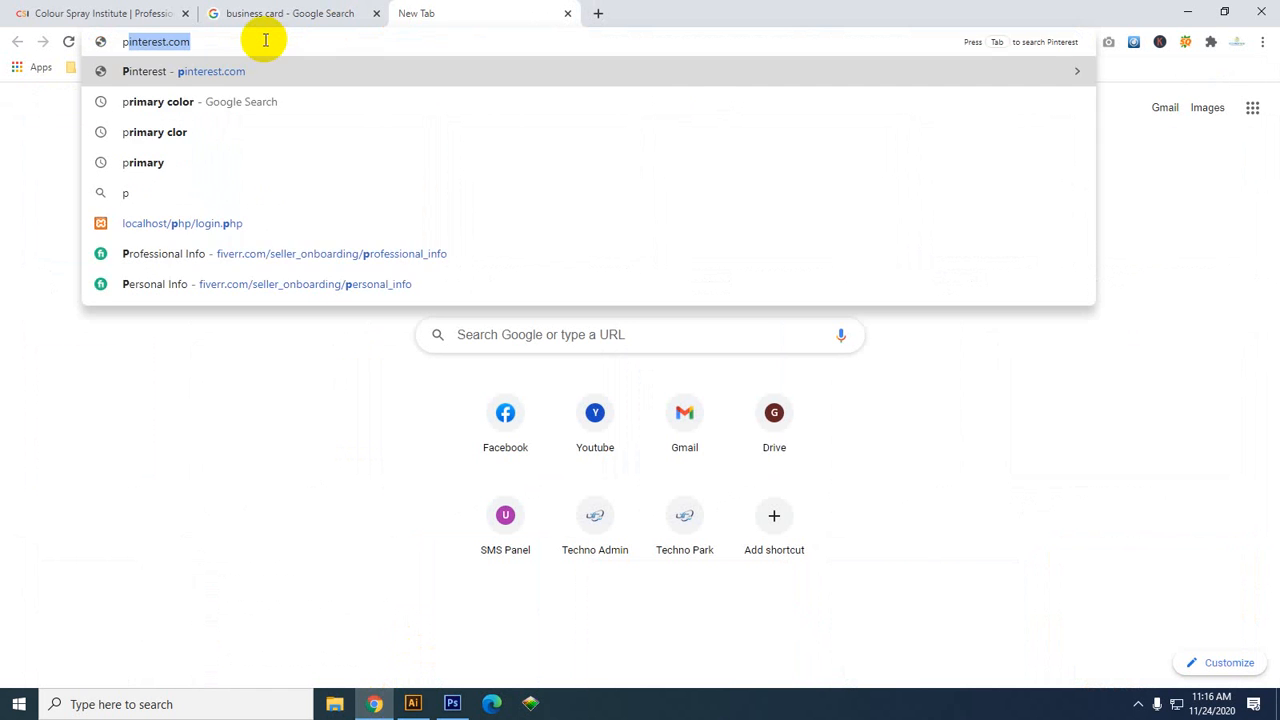
key("BackSpace")
key("BackSpace")
type("web")
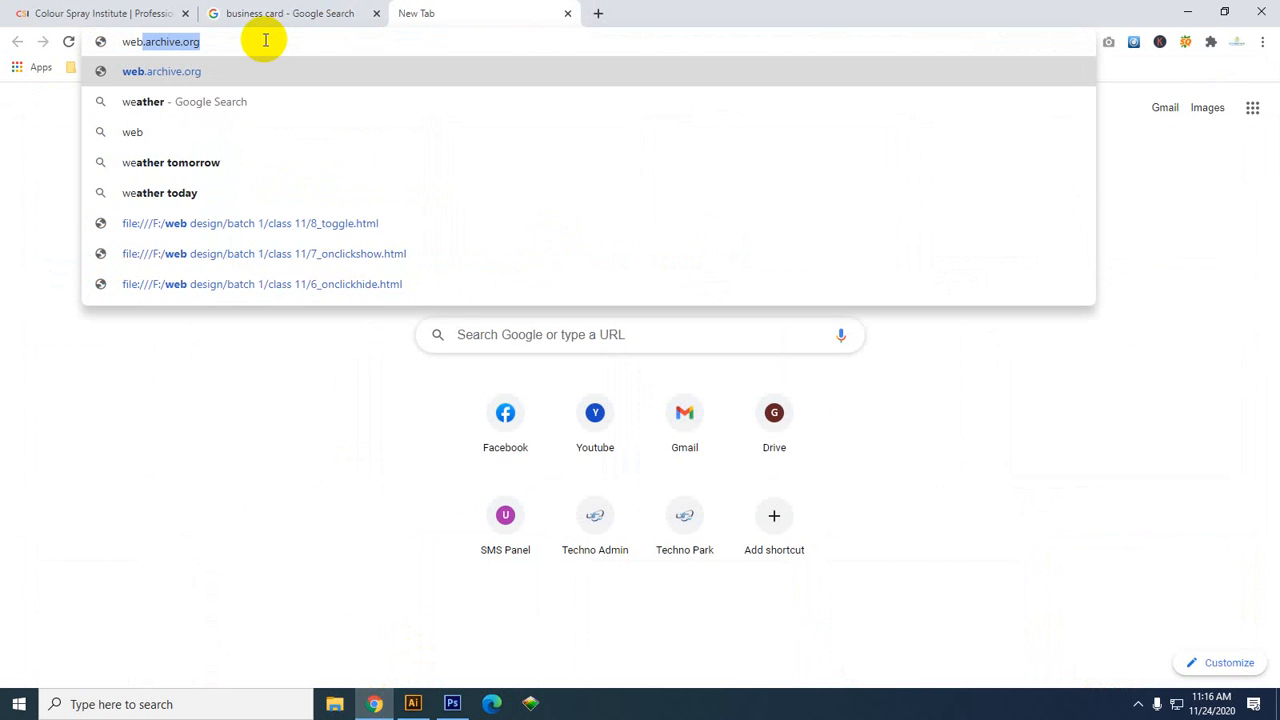
key("BackSpace")
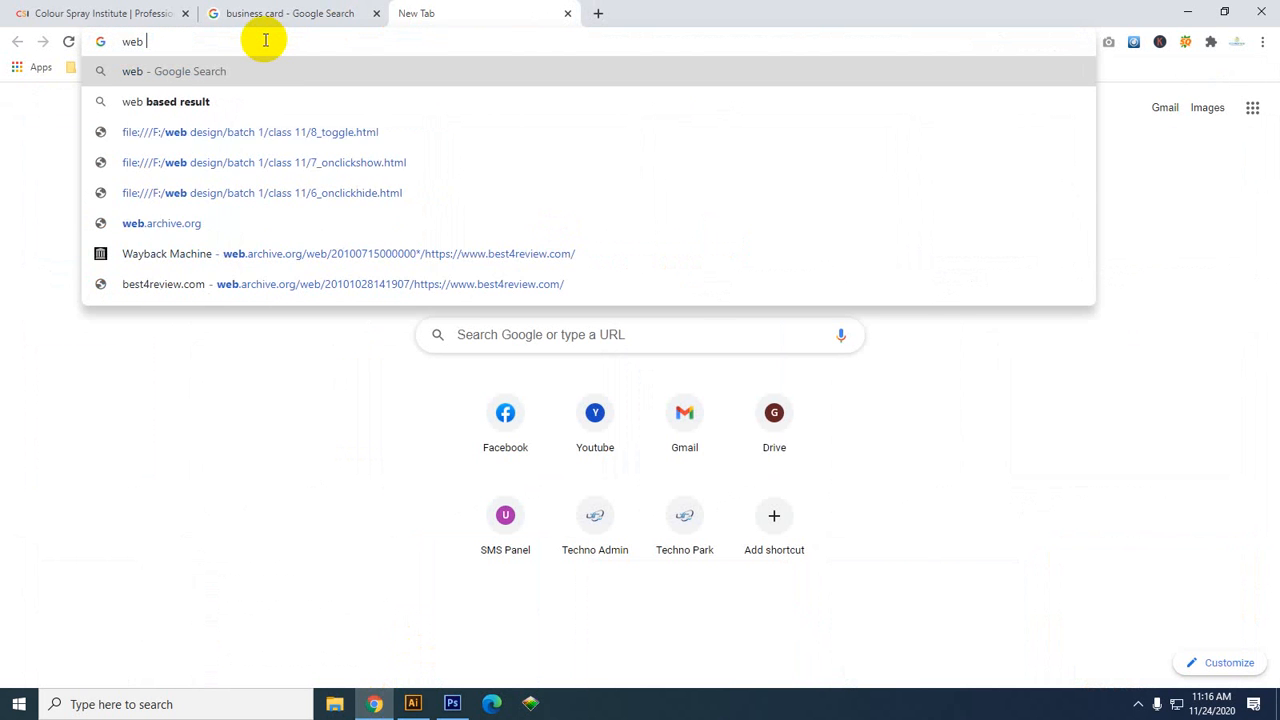
type("i")
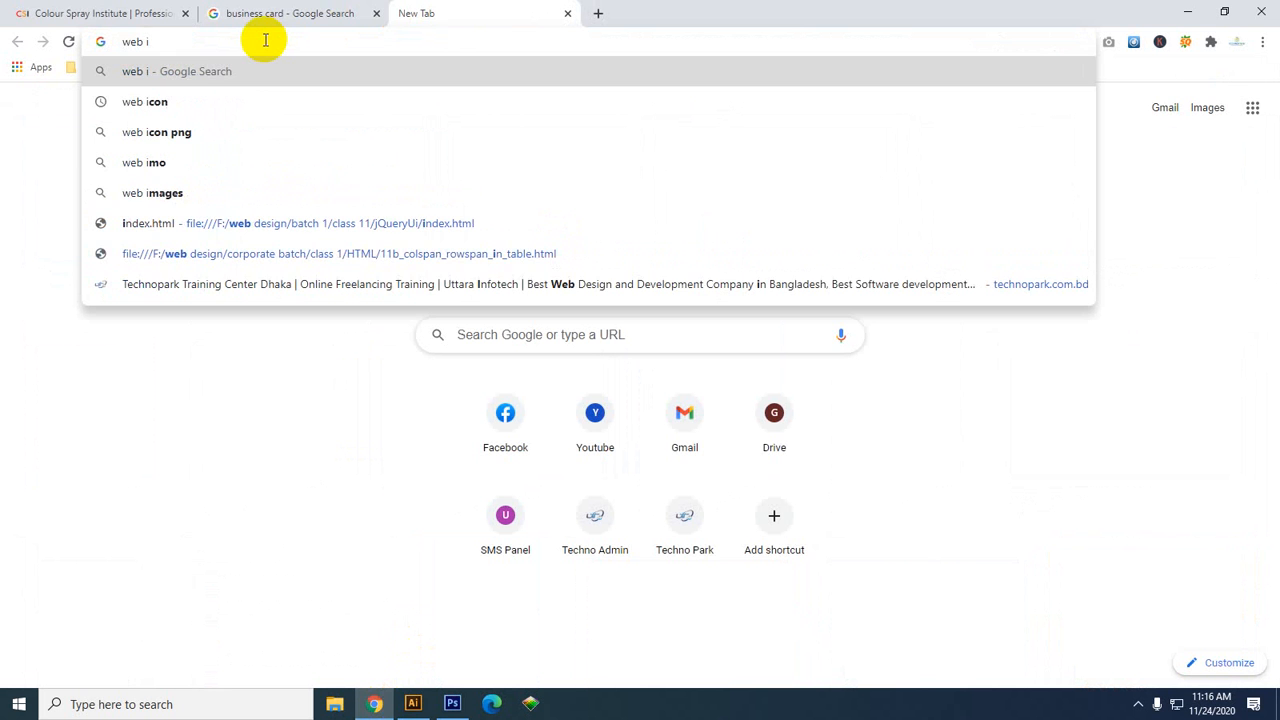
left_click(171, 104)
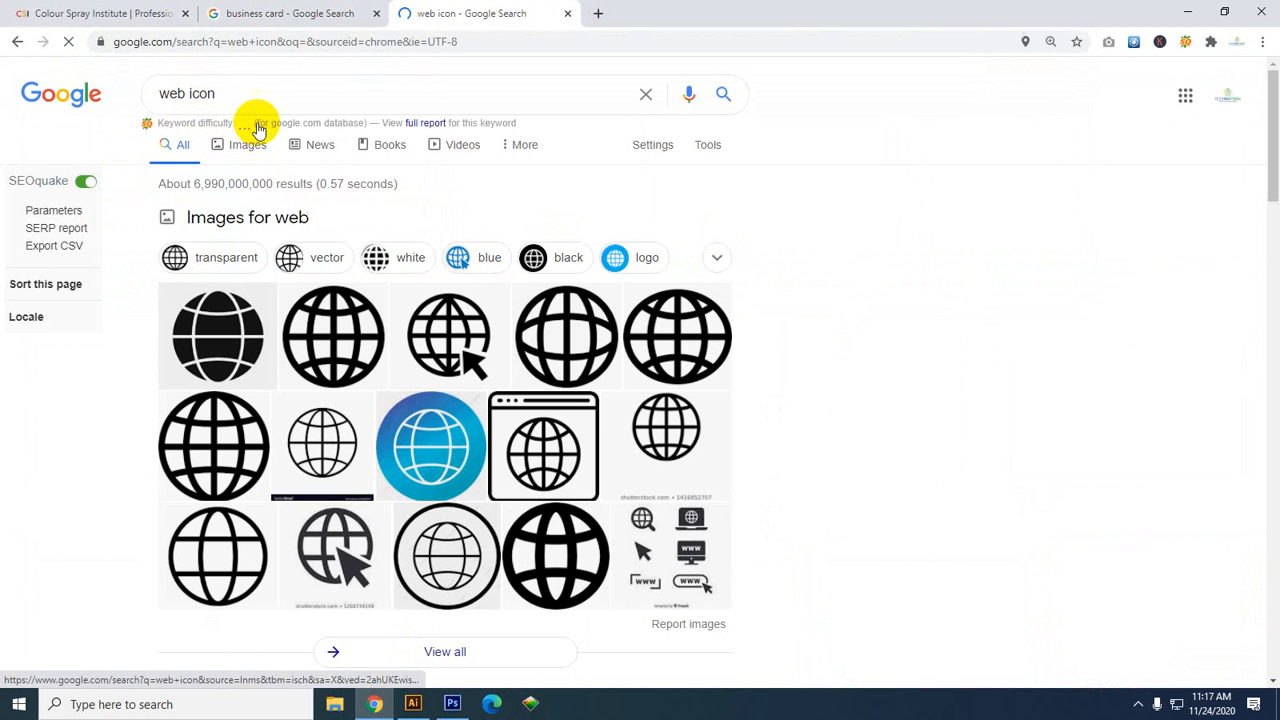
left_click(252, 92)
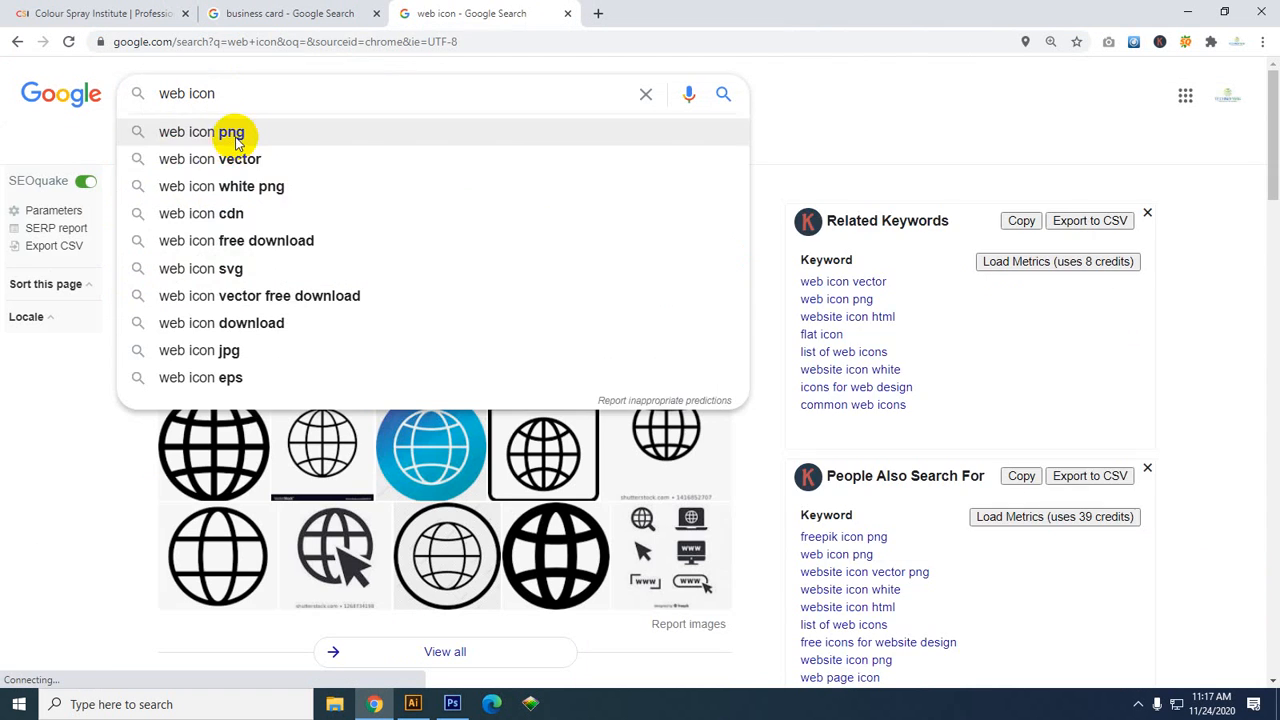
left_click(229, 131)
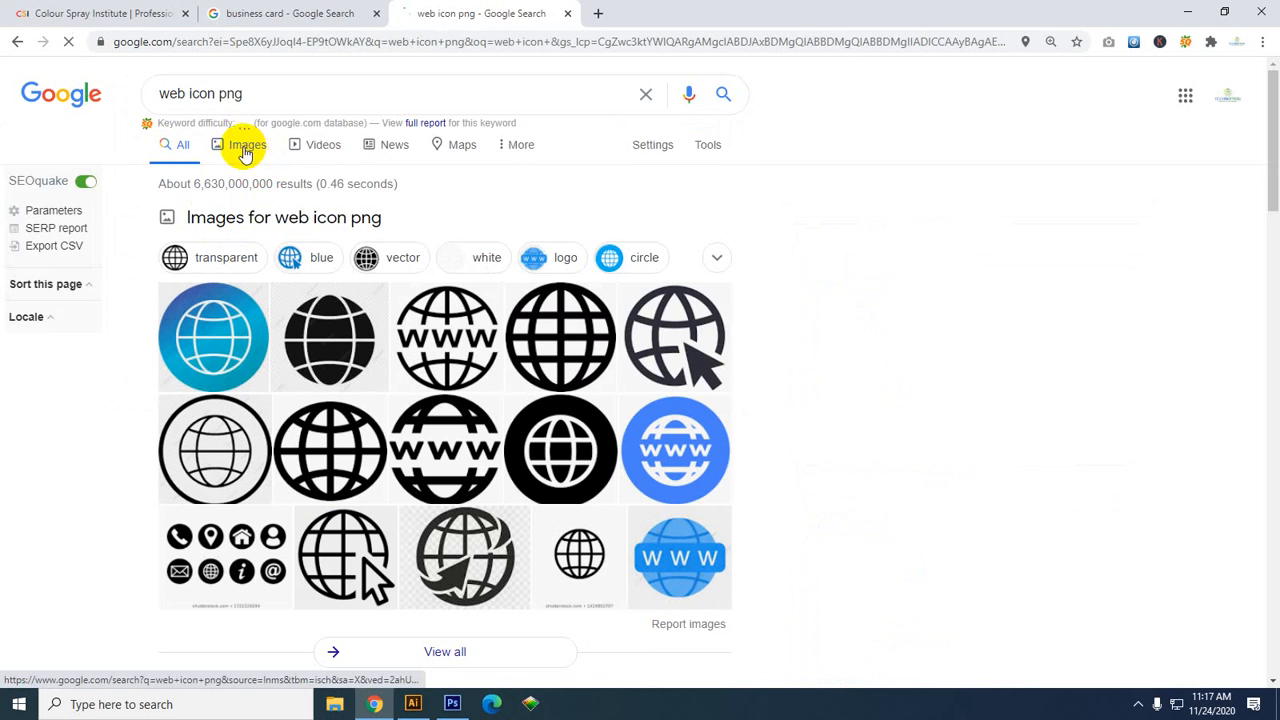
left_click(245, 150)
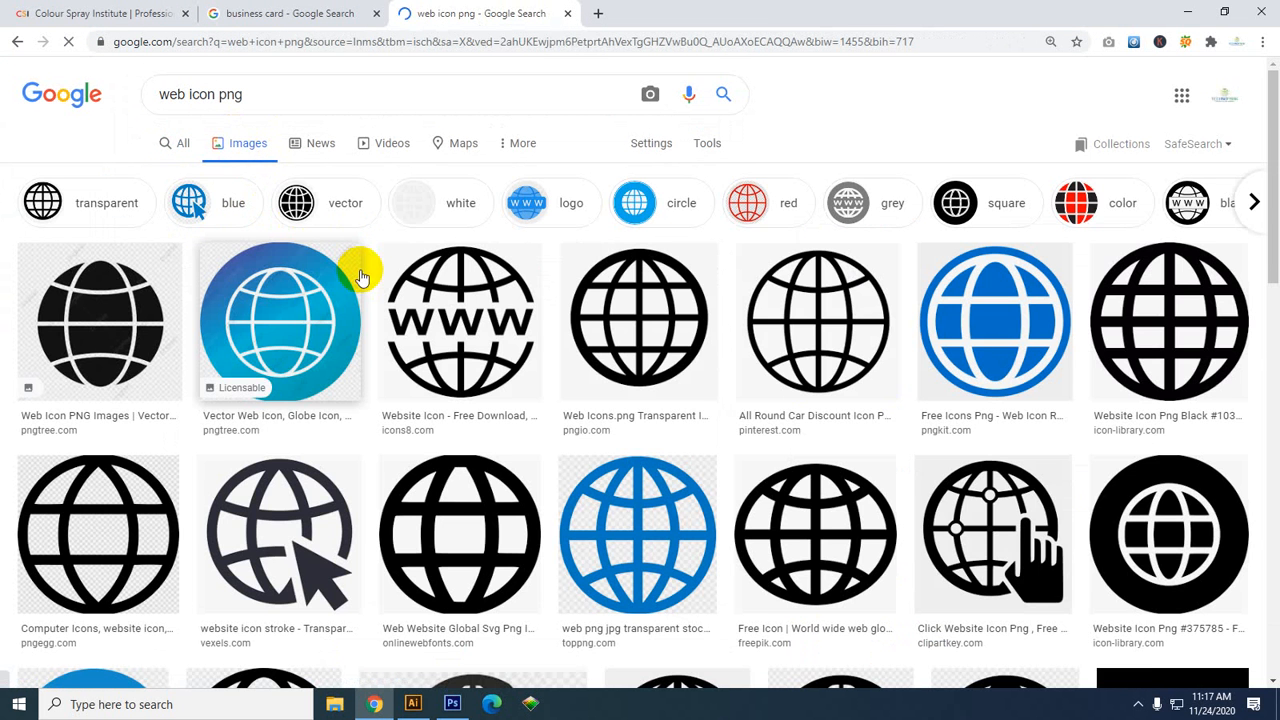
Save the outlined Pinterest globe icon image to the computer
left_click(651, 294)
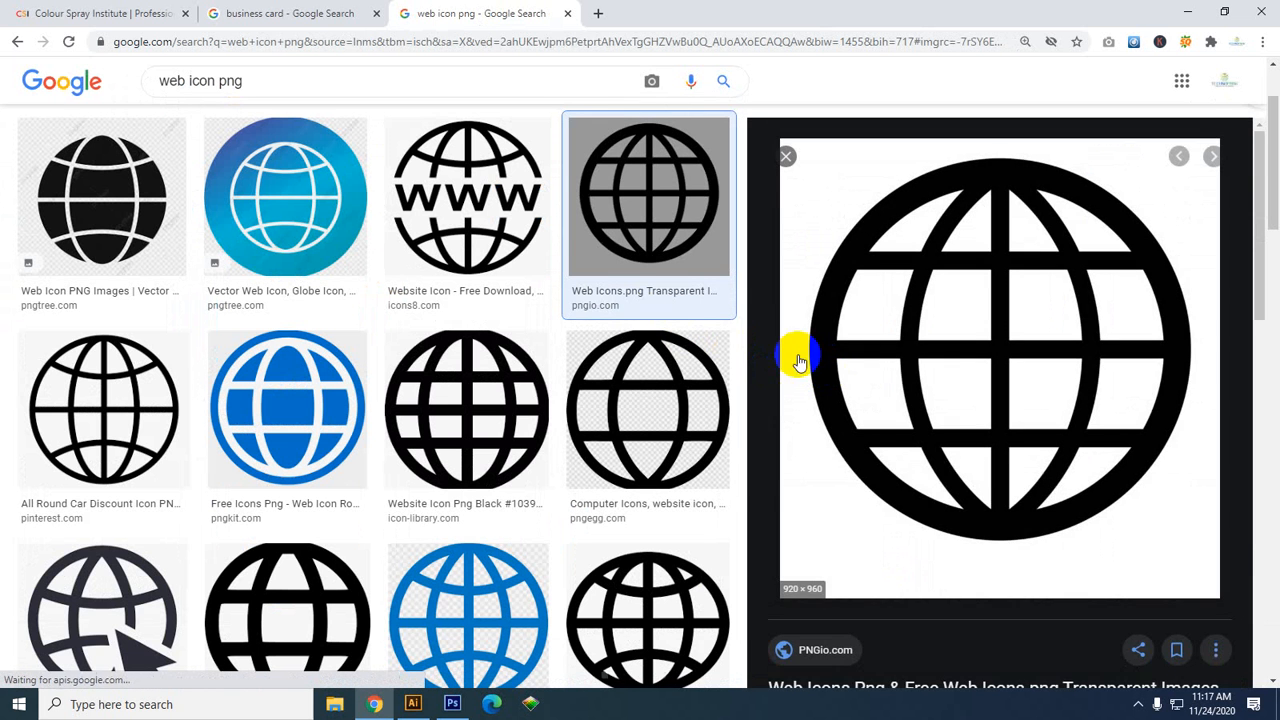
left_click(105, 368)
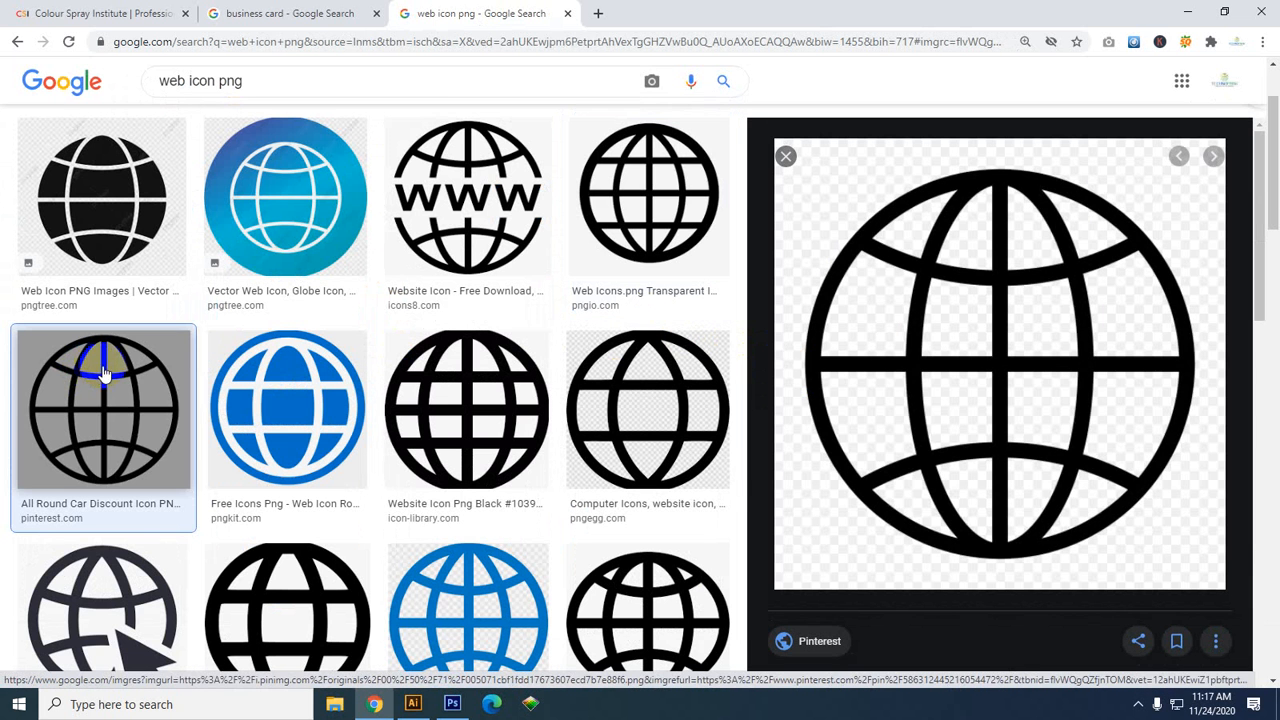
right_click(1128, 321)
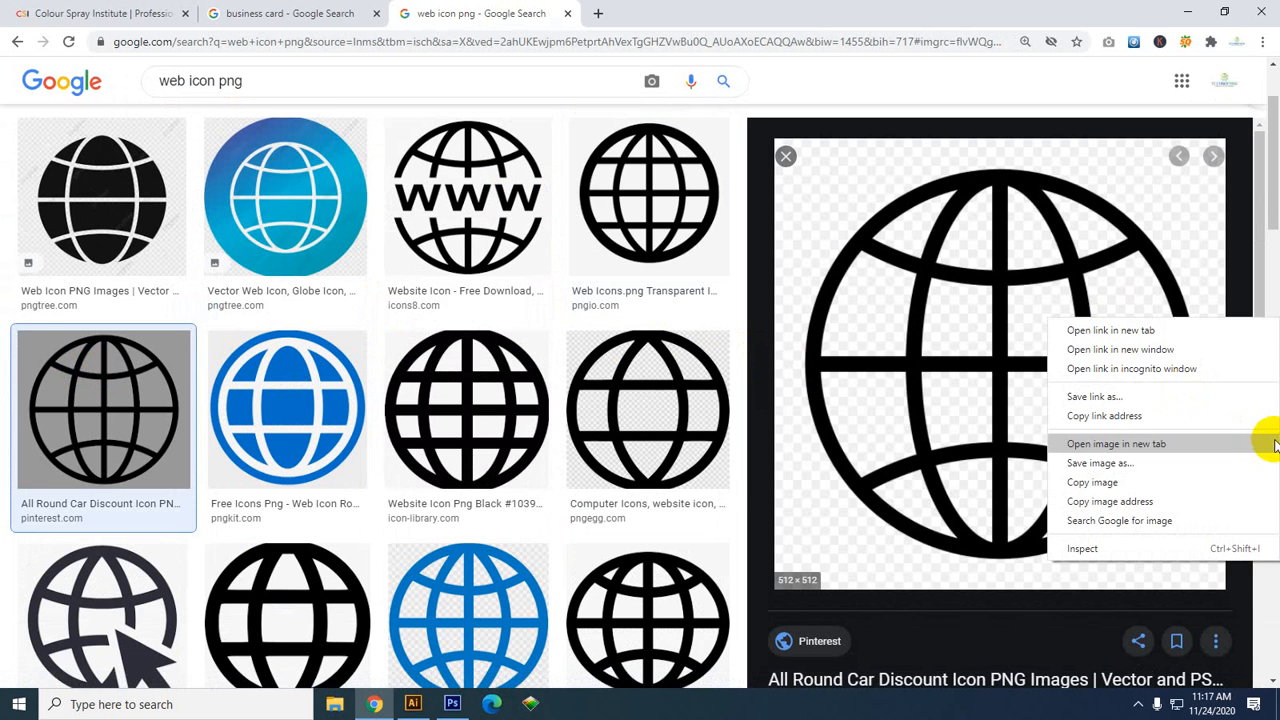
left_click(1098, 463)
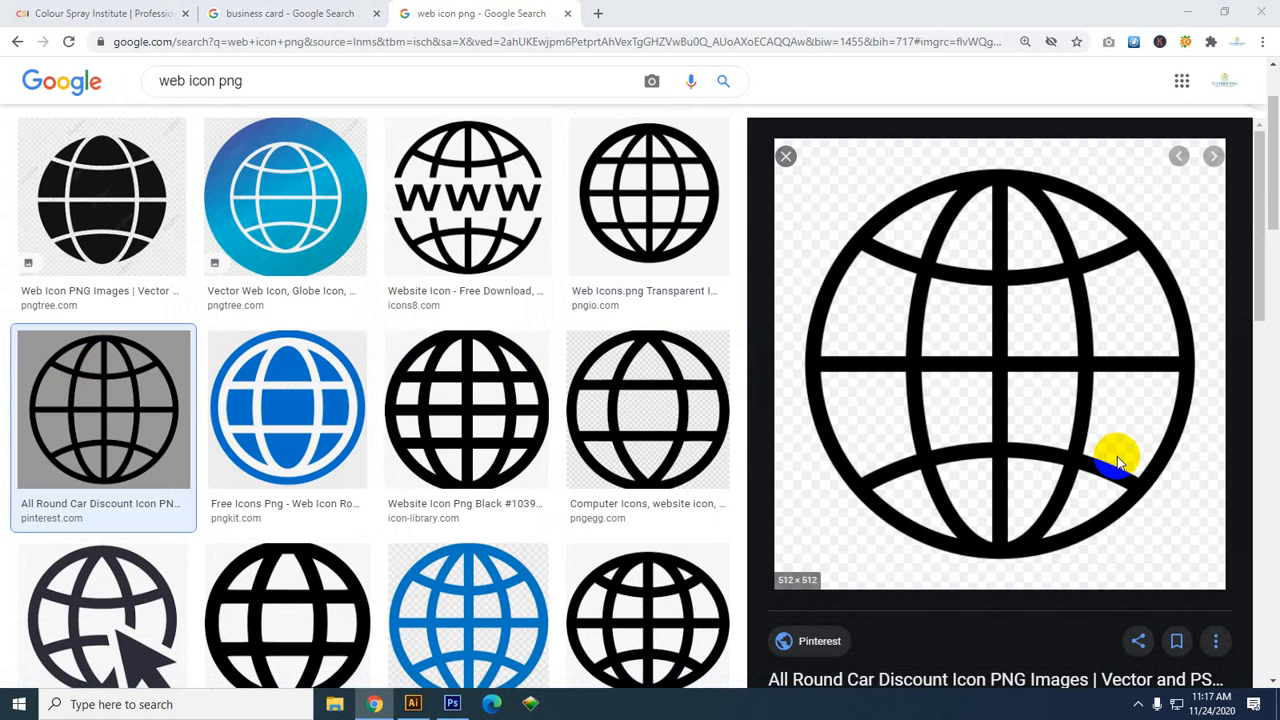
left_click(690, 450)
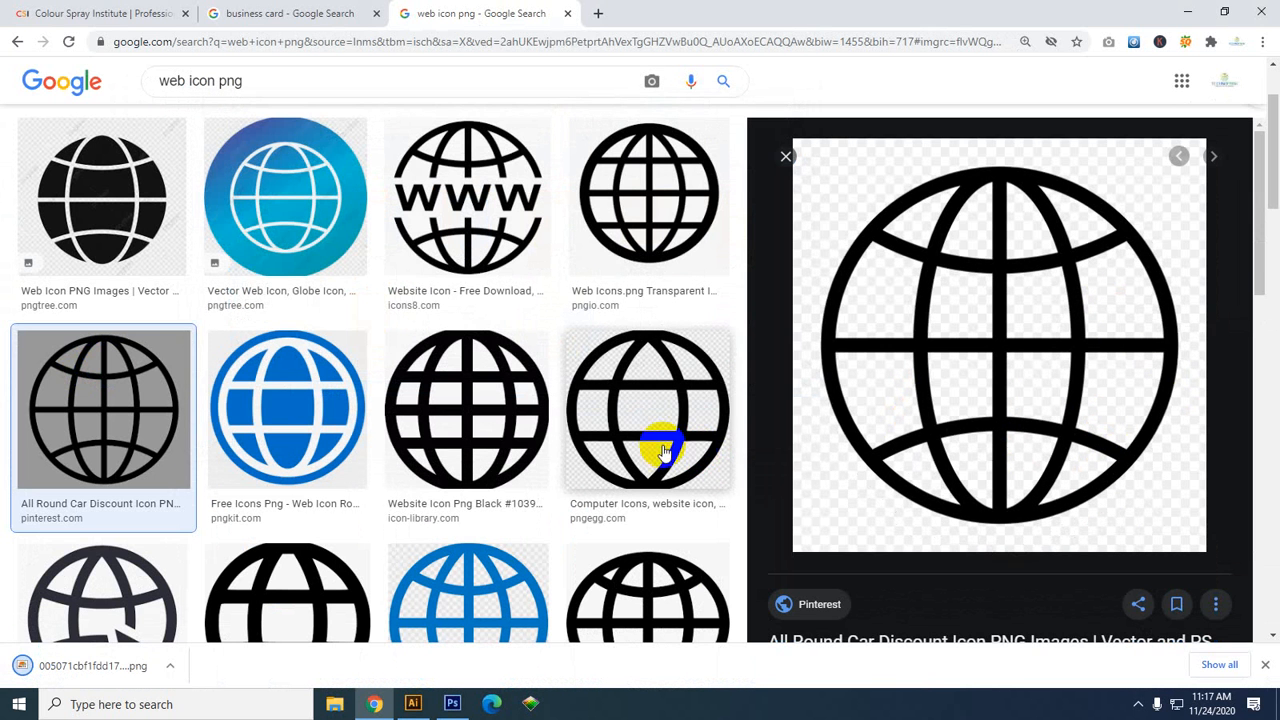
double_click(184, 83)
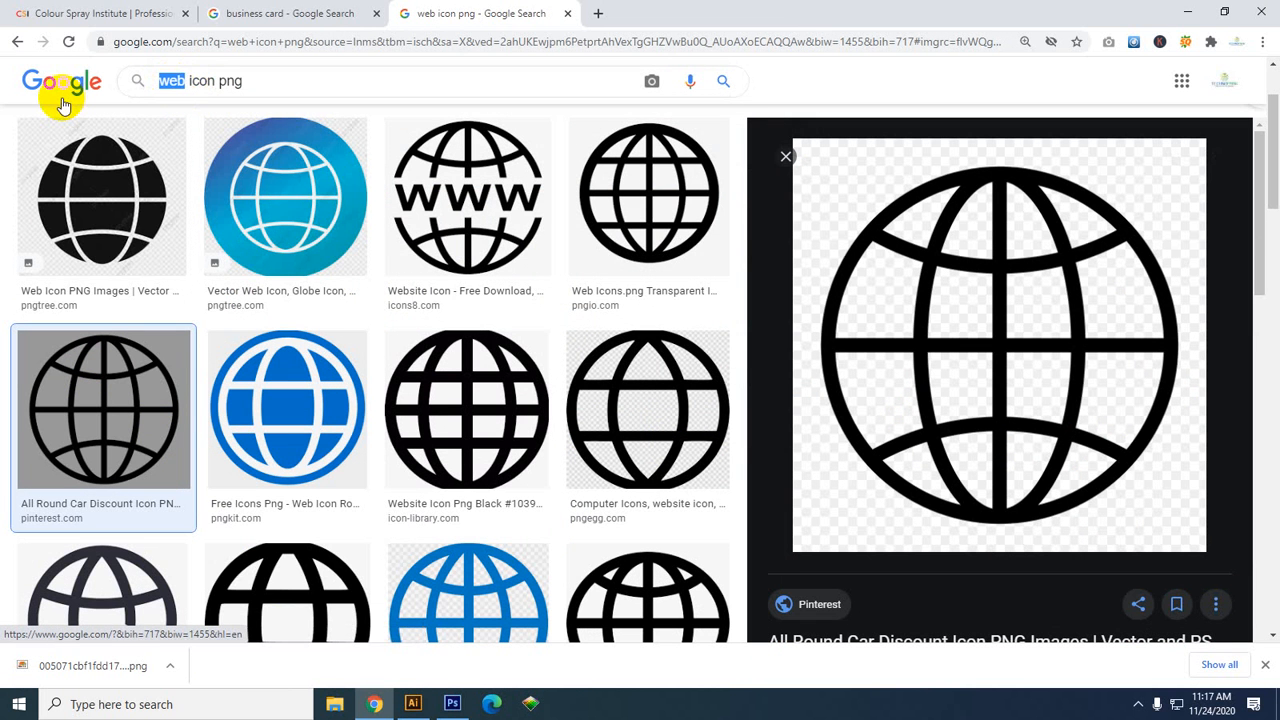
Search for 'phone icon png' and save the phone-in-a-circle icon image
type("ph")
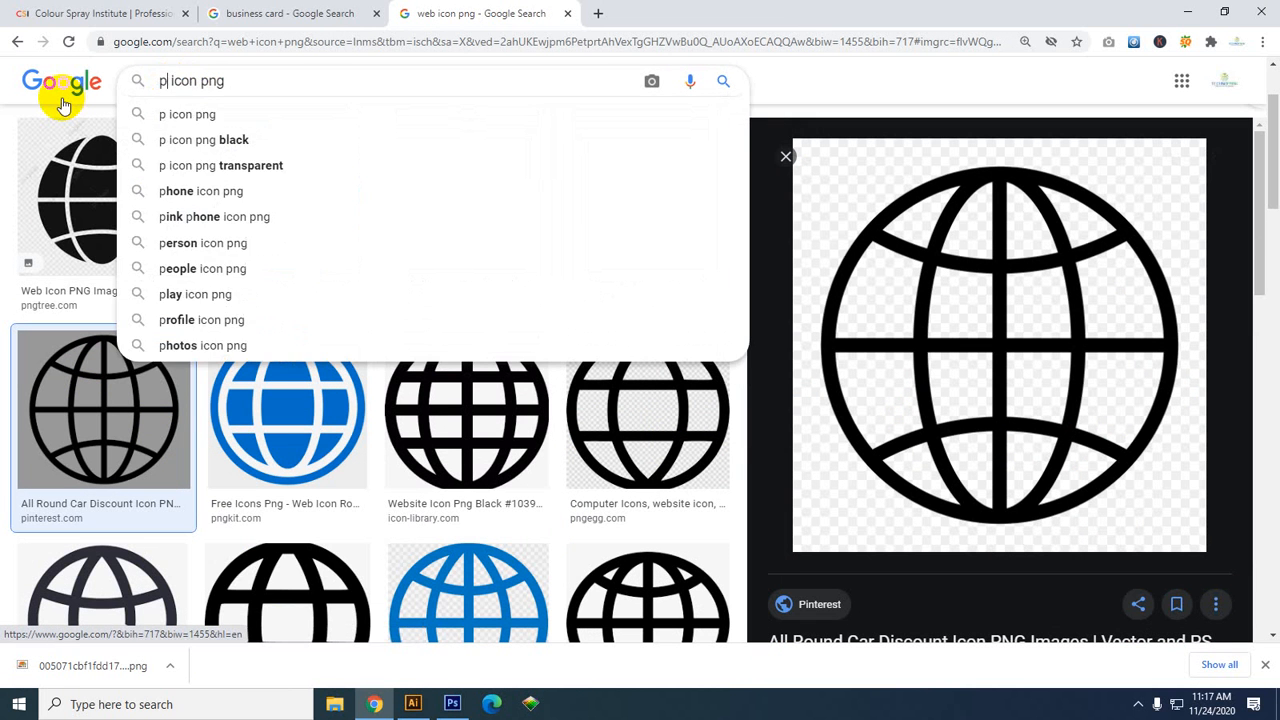
type("o")
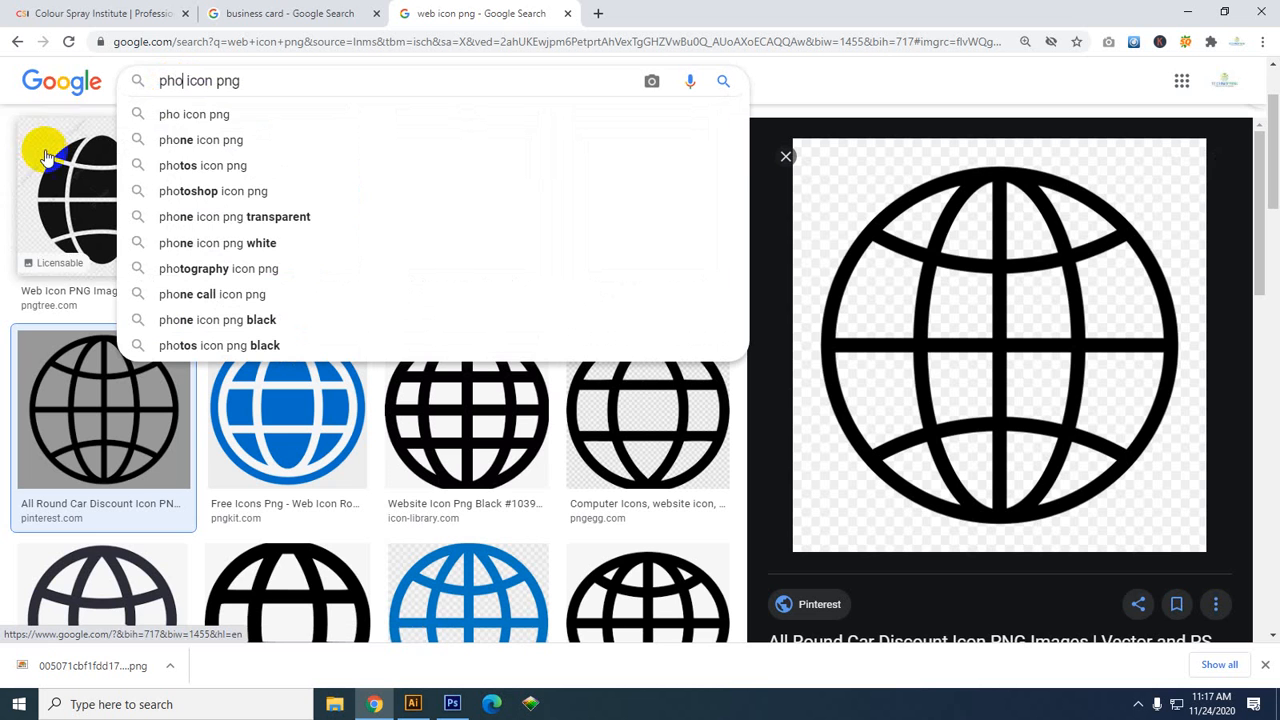
left_click(215, 142)
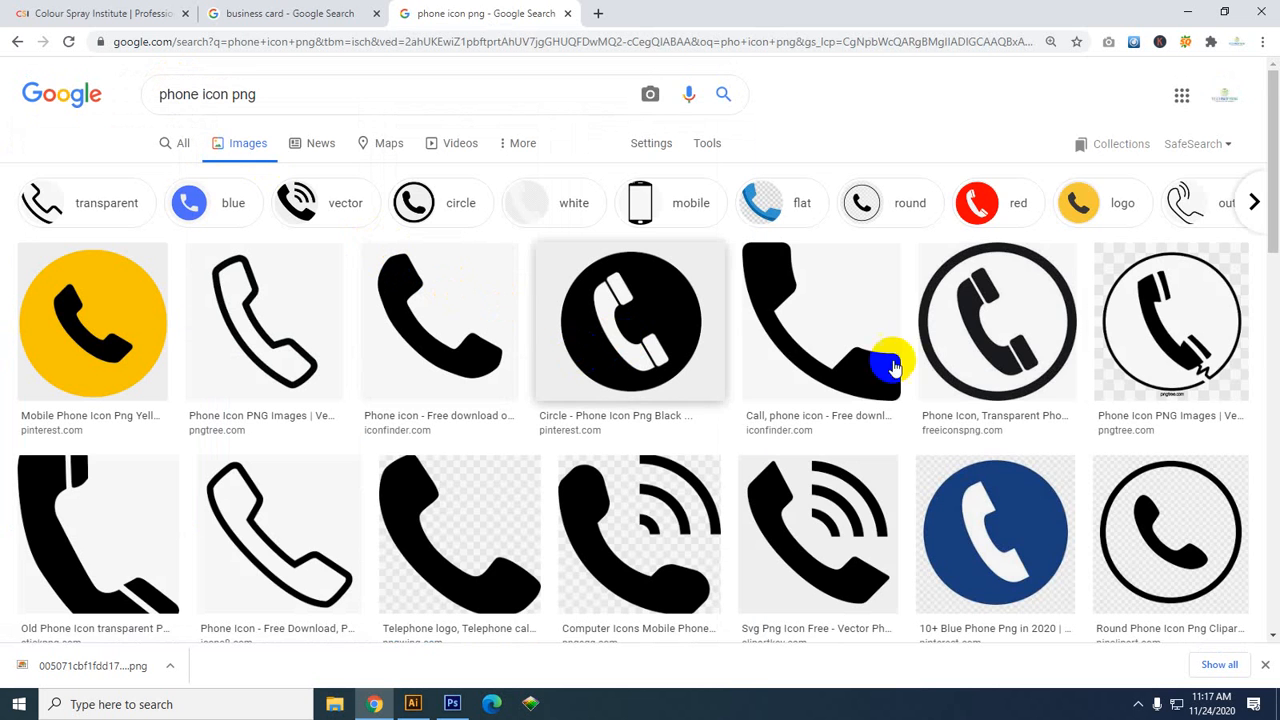
left_click(1020, 340)
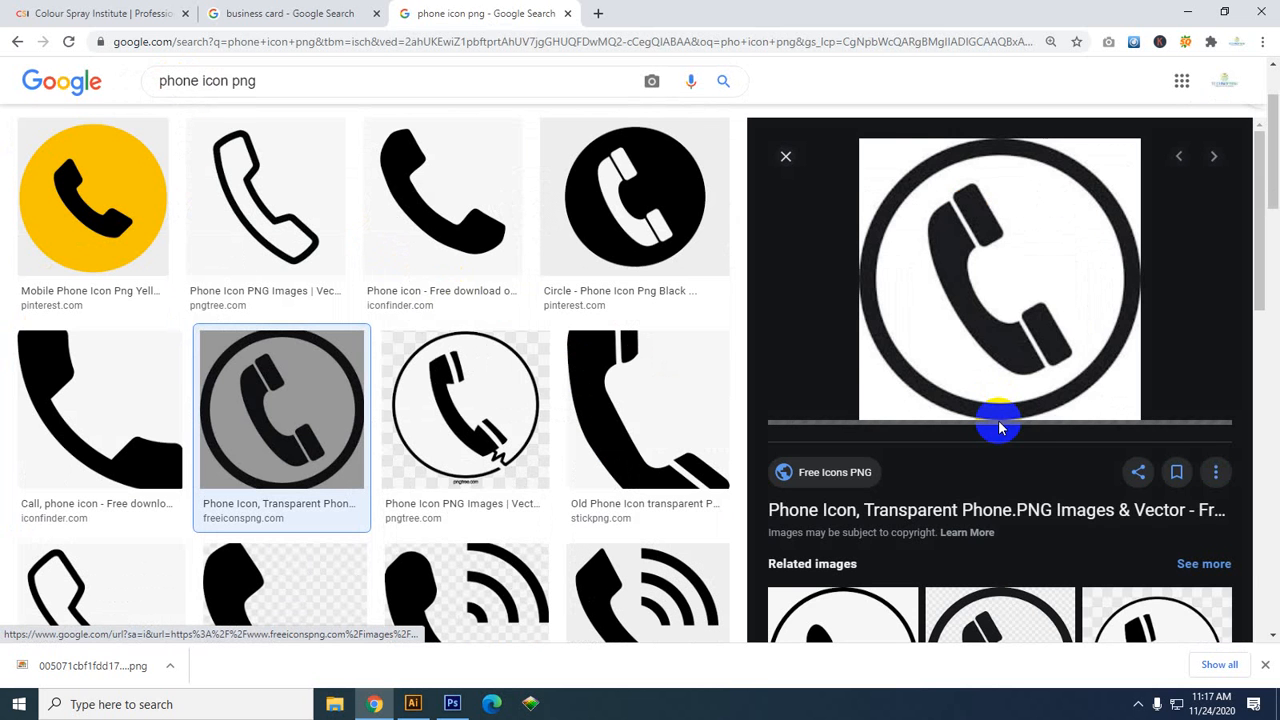
right_click(977, 310)
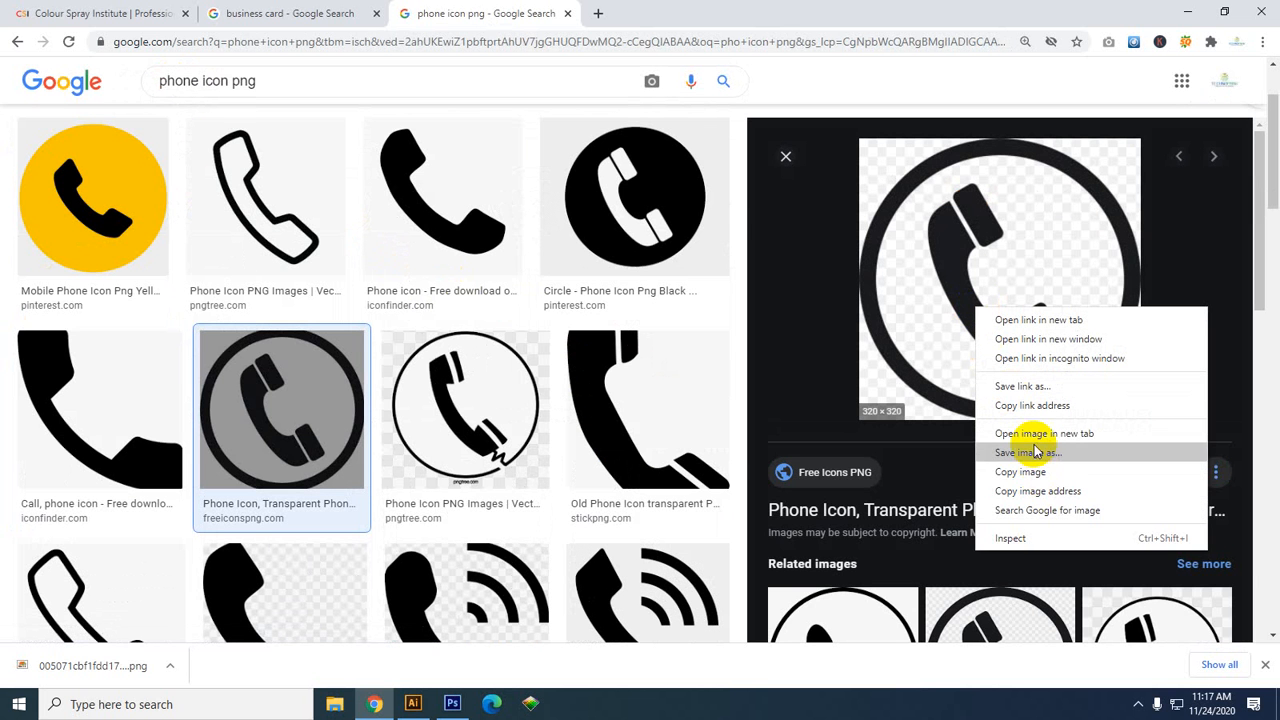
left_click(1030, 452)
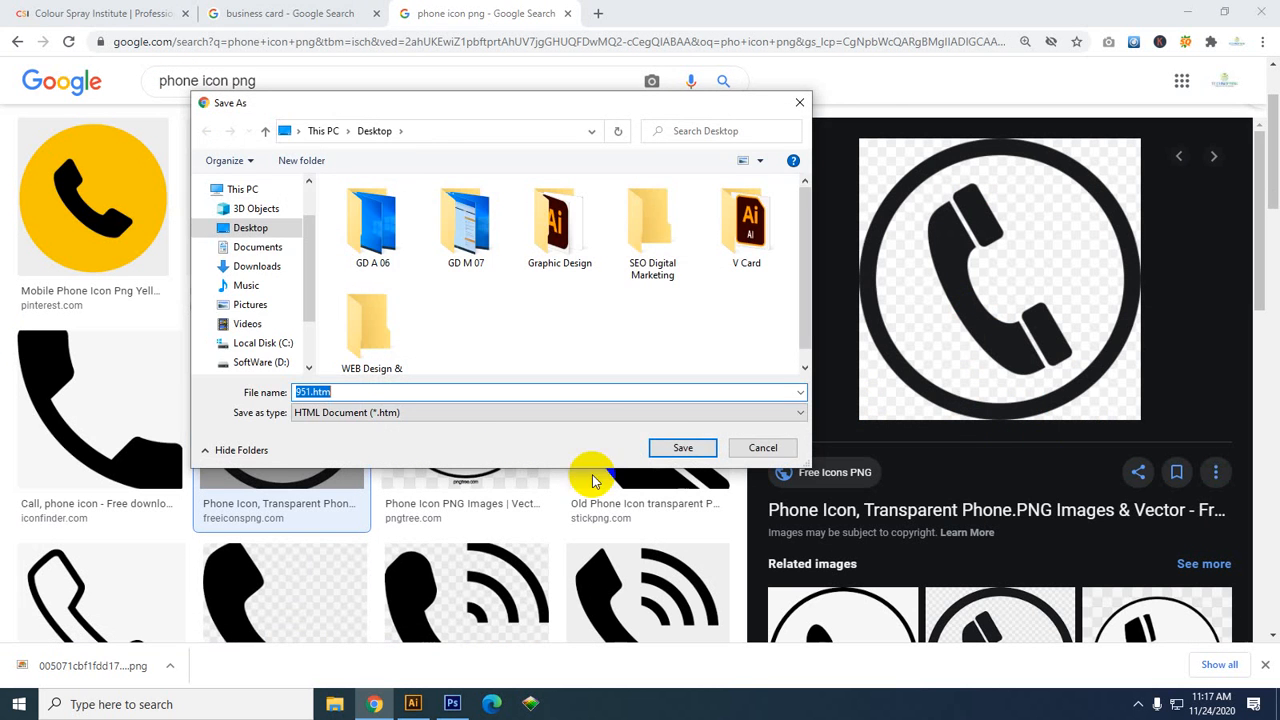
left_click(680, 446)
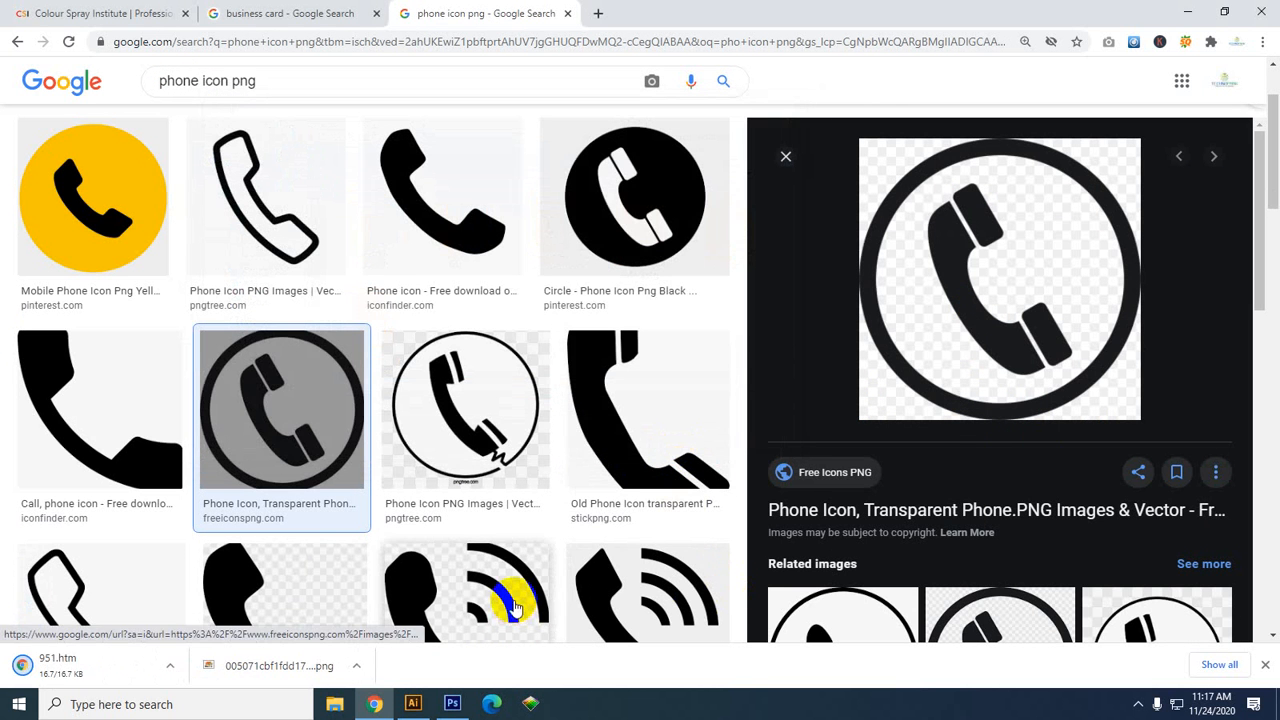
Copy the phone icon image to the clipboard and return to Illustrator
right_click(951, 289)
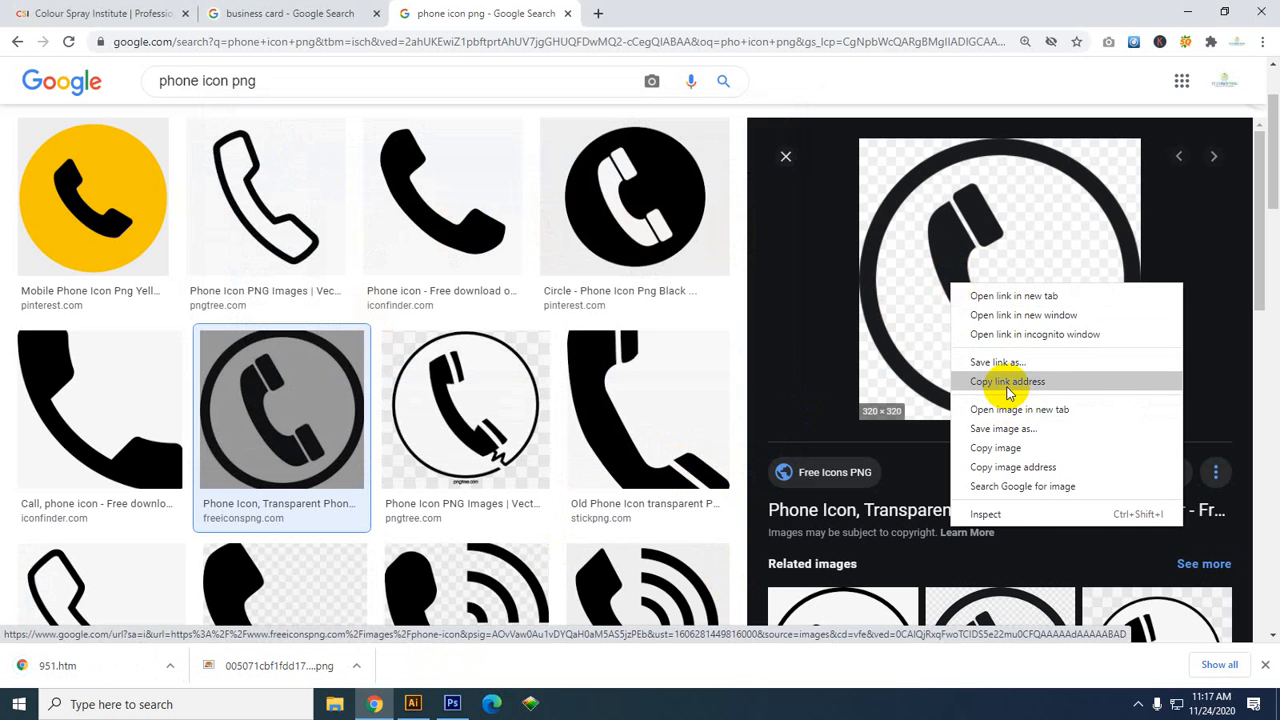
left_click(1007, 381)
right_click(1005, 250)
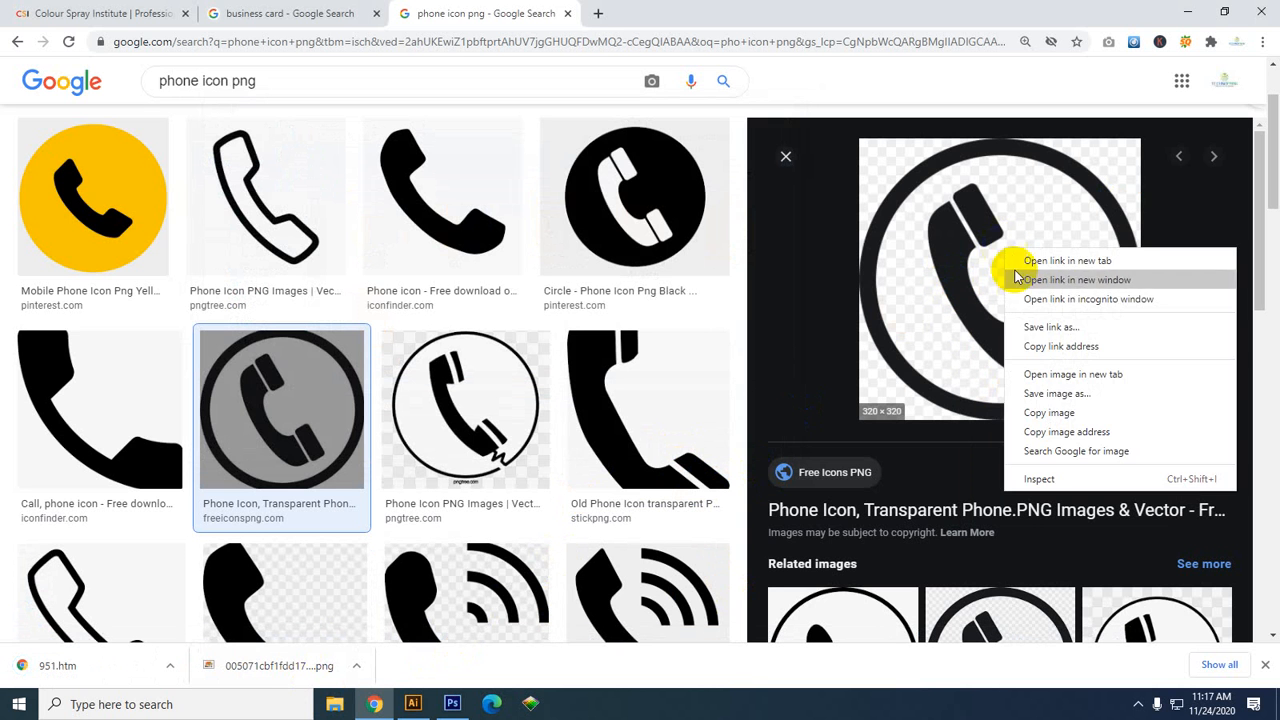
left_click(1046, 412)
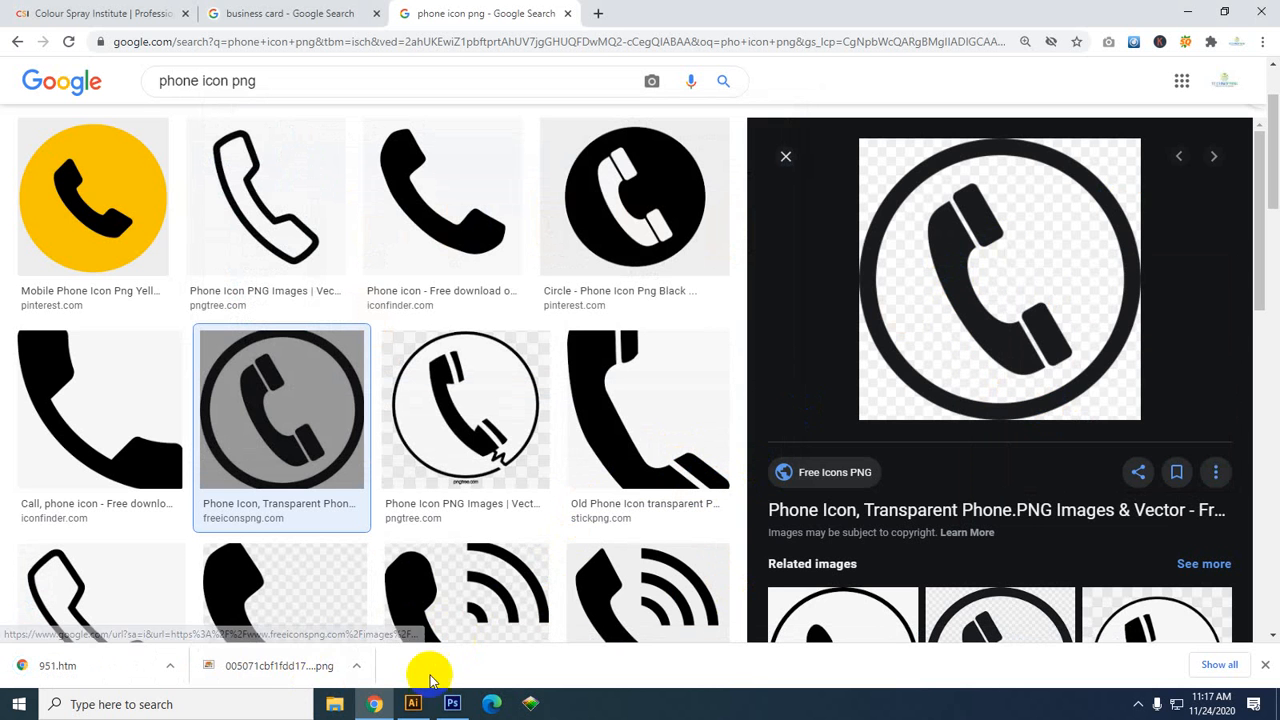
left_click(418, 706)
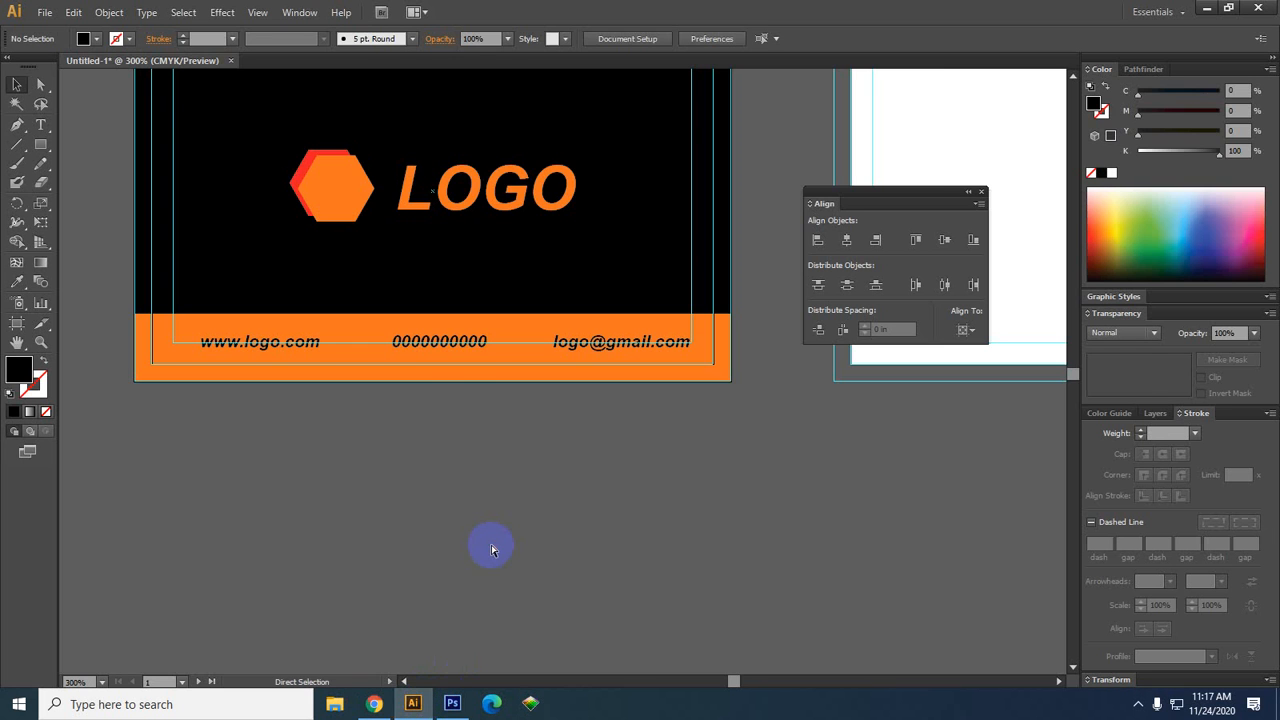
key("ctrl+v")
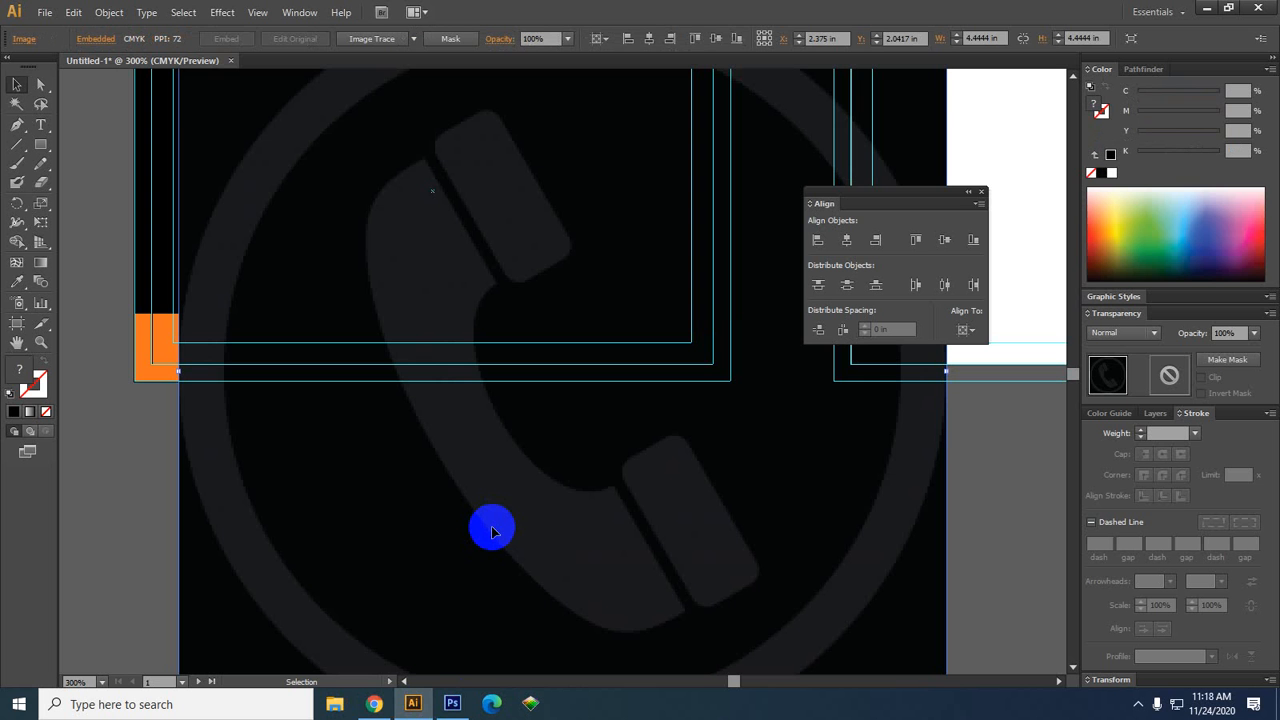
left_click(778, 483)
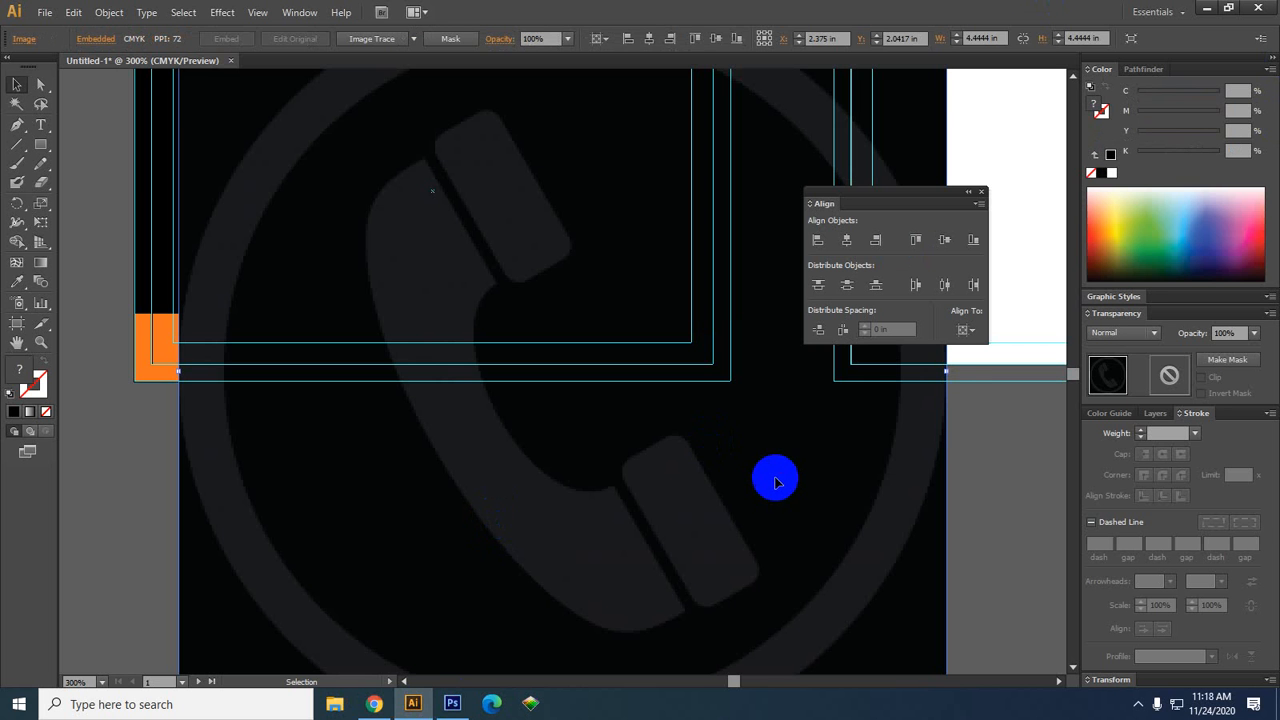
key("Delete")
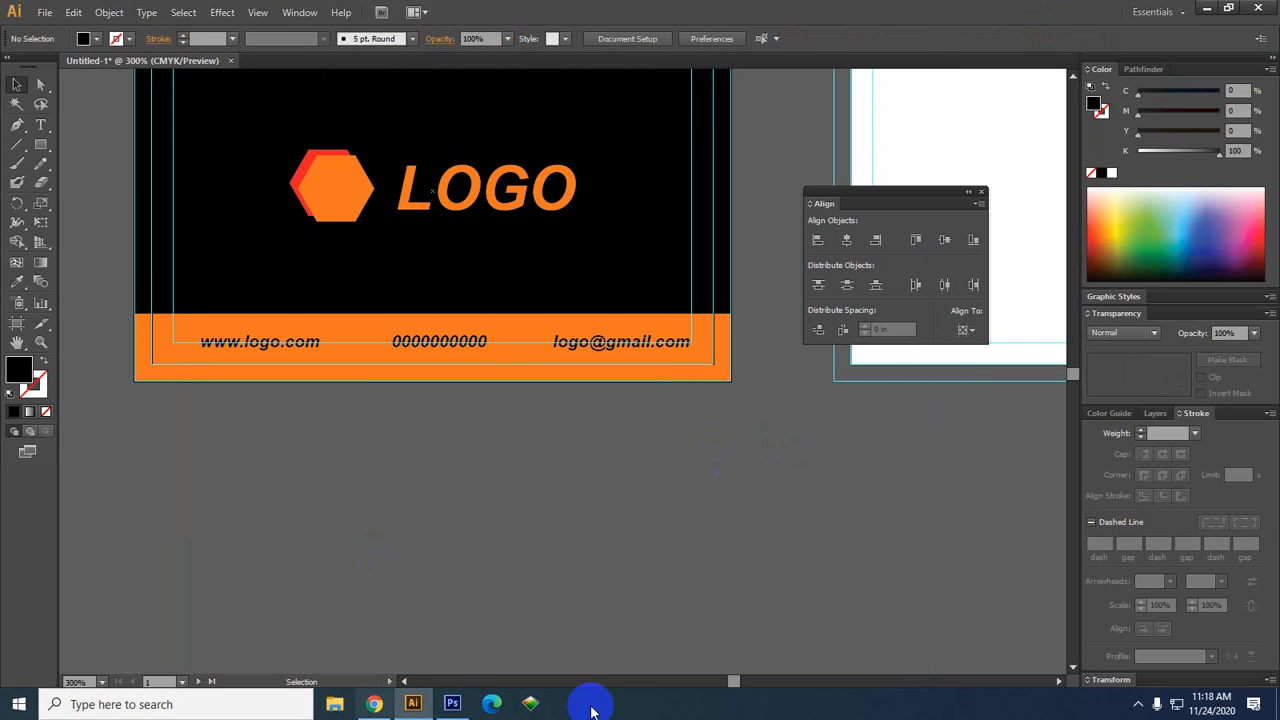
Save the plain black Iconfinder phone icon as phone-512.png
left_click(388, 706)
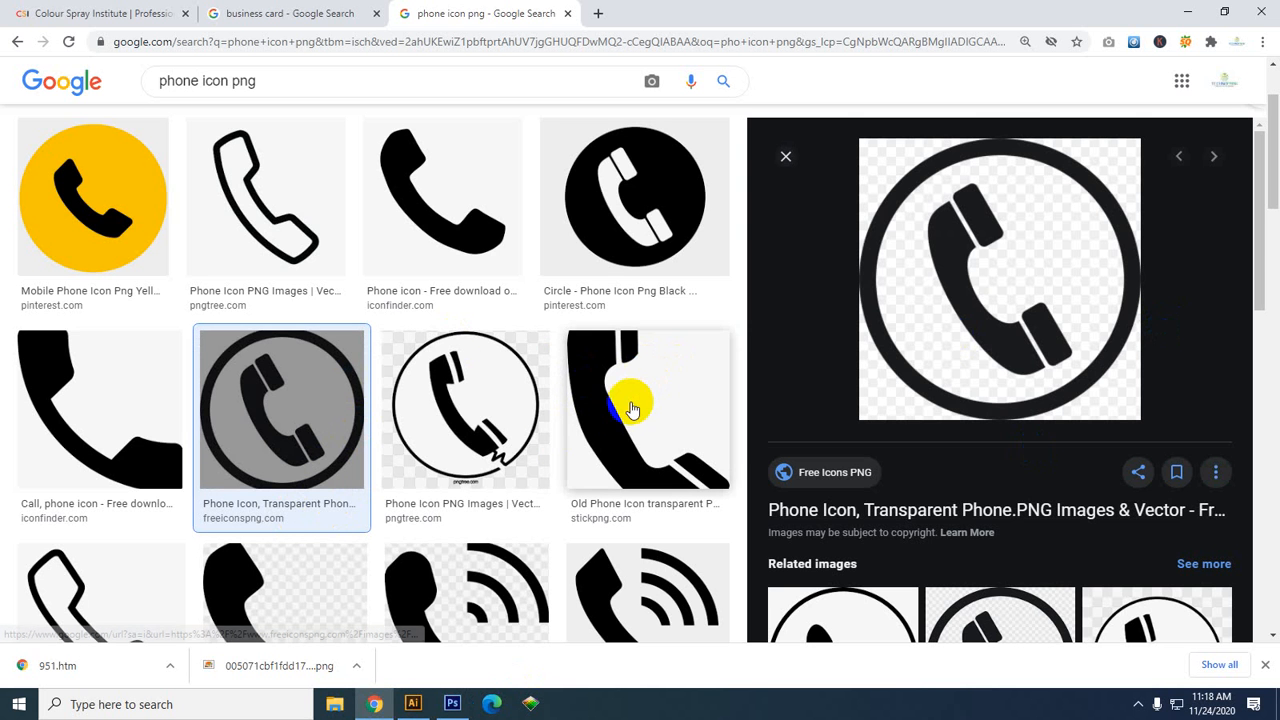
scroll(60, 418, "down", 3)
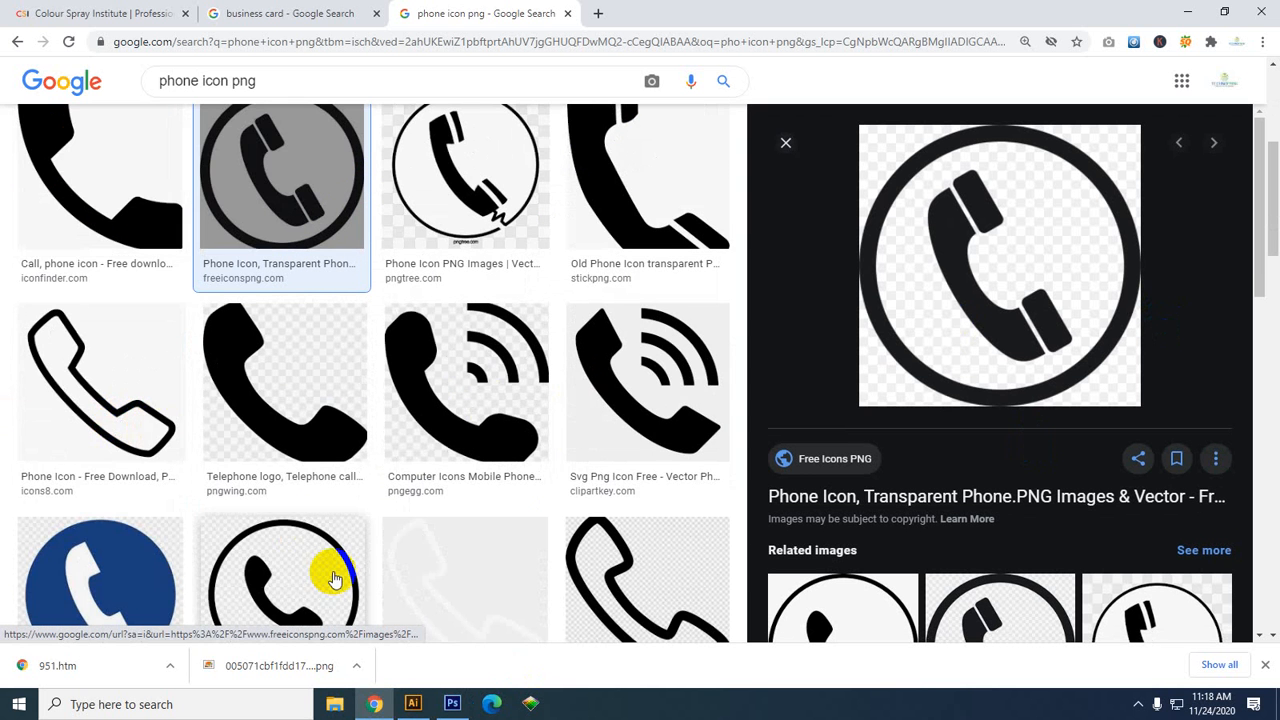
scroll(460, 572, "up", 4)
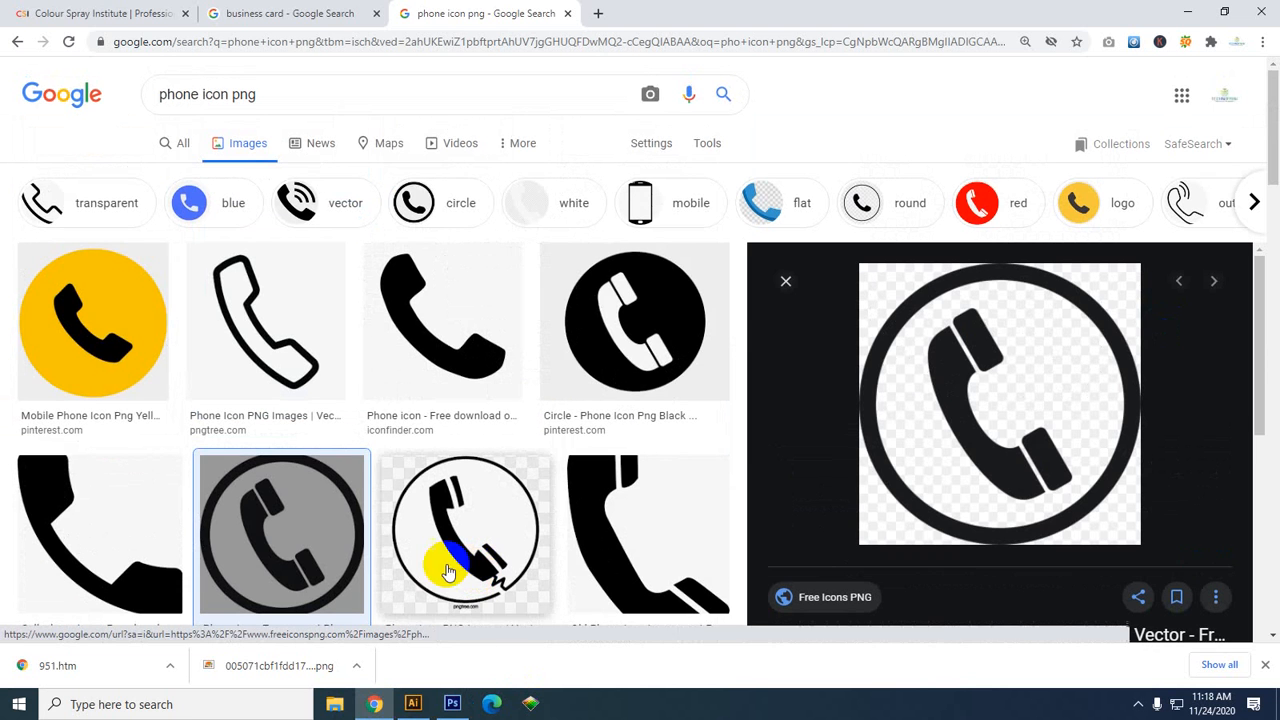
left_click(484, 384)
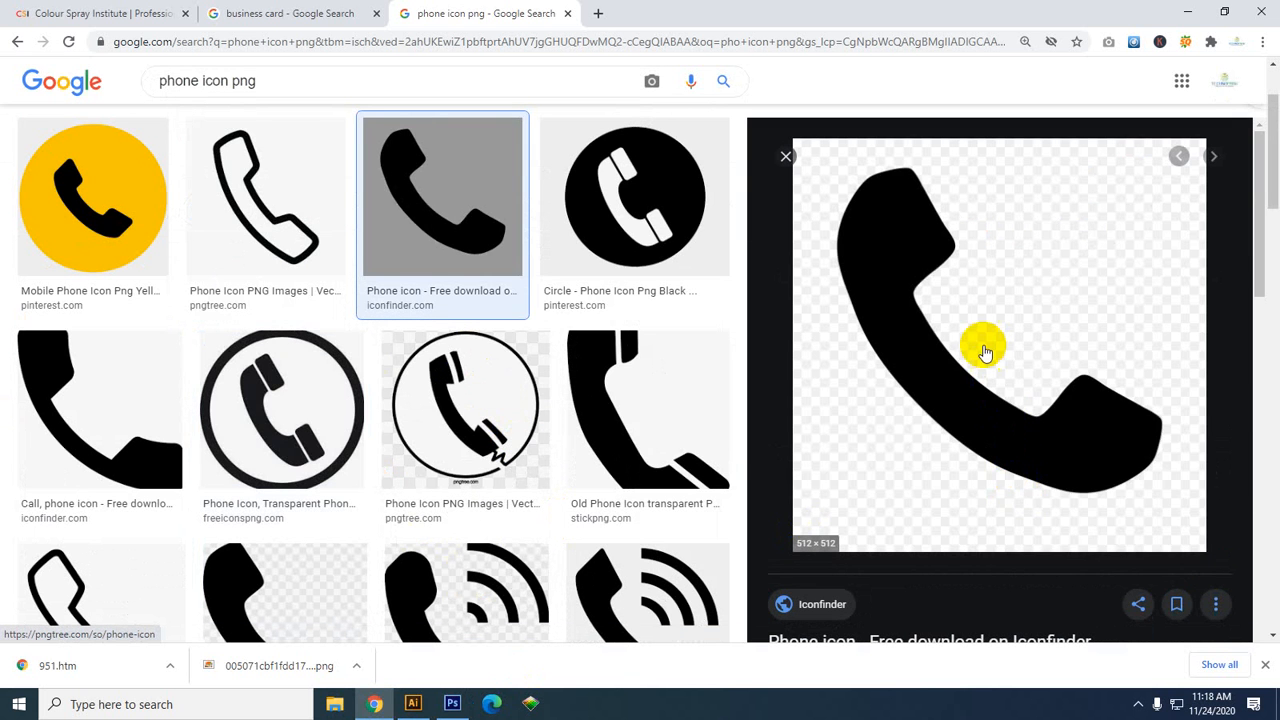
right_click(980, 344)
left_click(1030, 505)
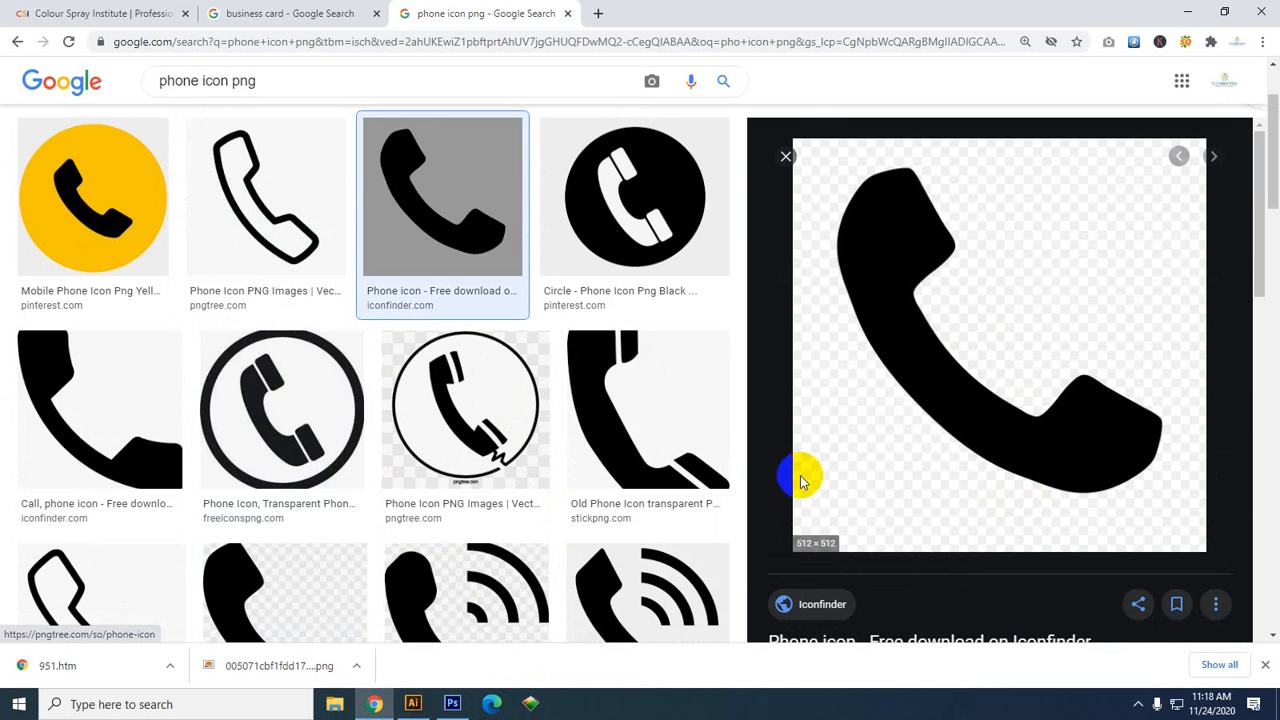
left_click(683, 448)
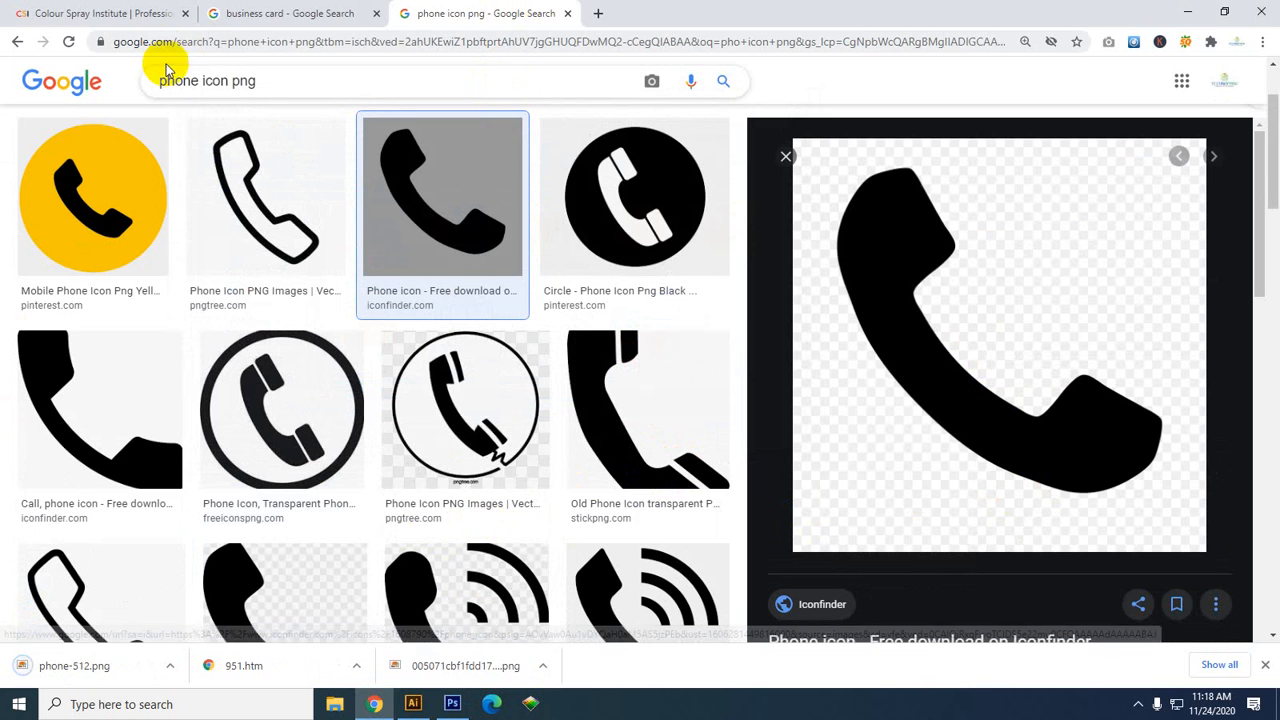
Delete the word 'phone' from the image search query
left_click(190, 80)
left_click_drag(197, 80, 148, 85)
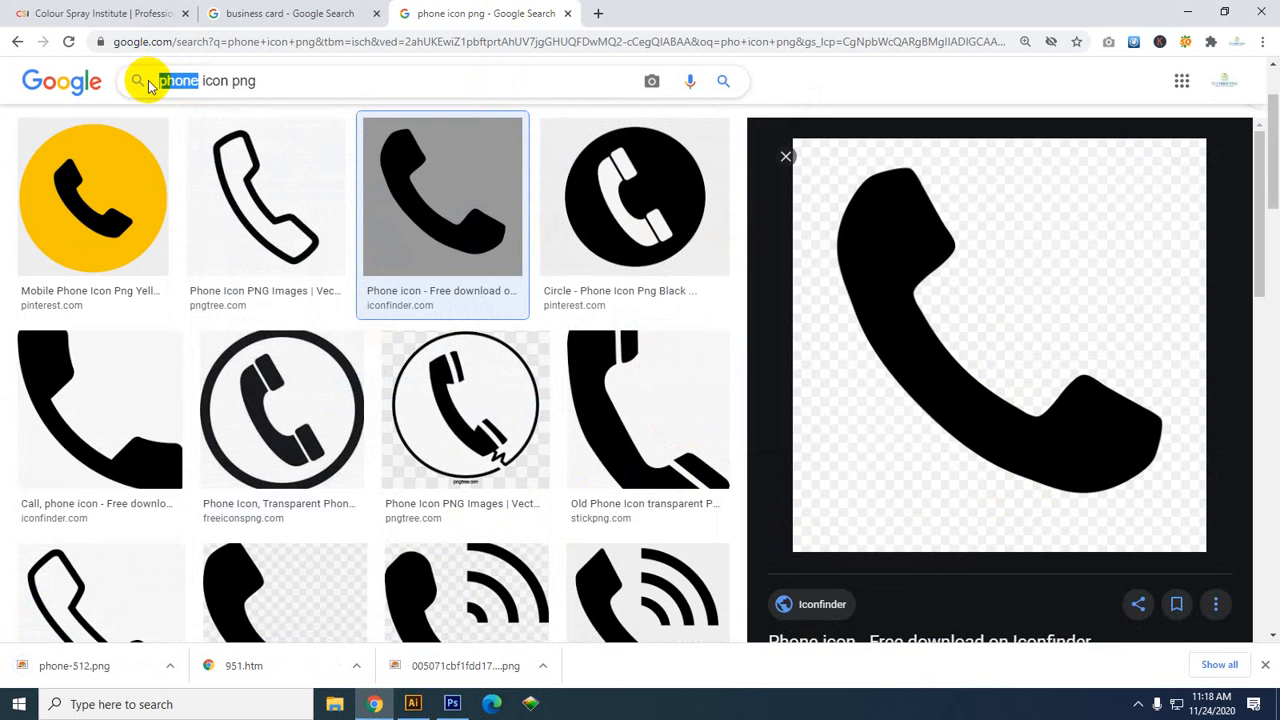
key("BackSpace")
Search images for 'mail' and preview the line-style Iconscout envelope icon
type("mail")
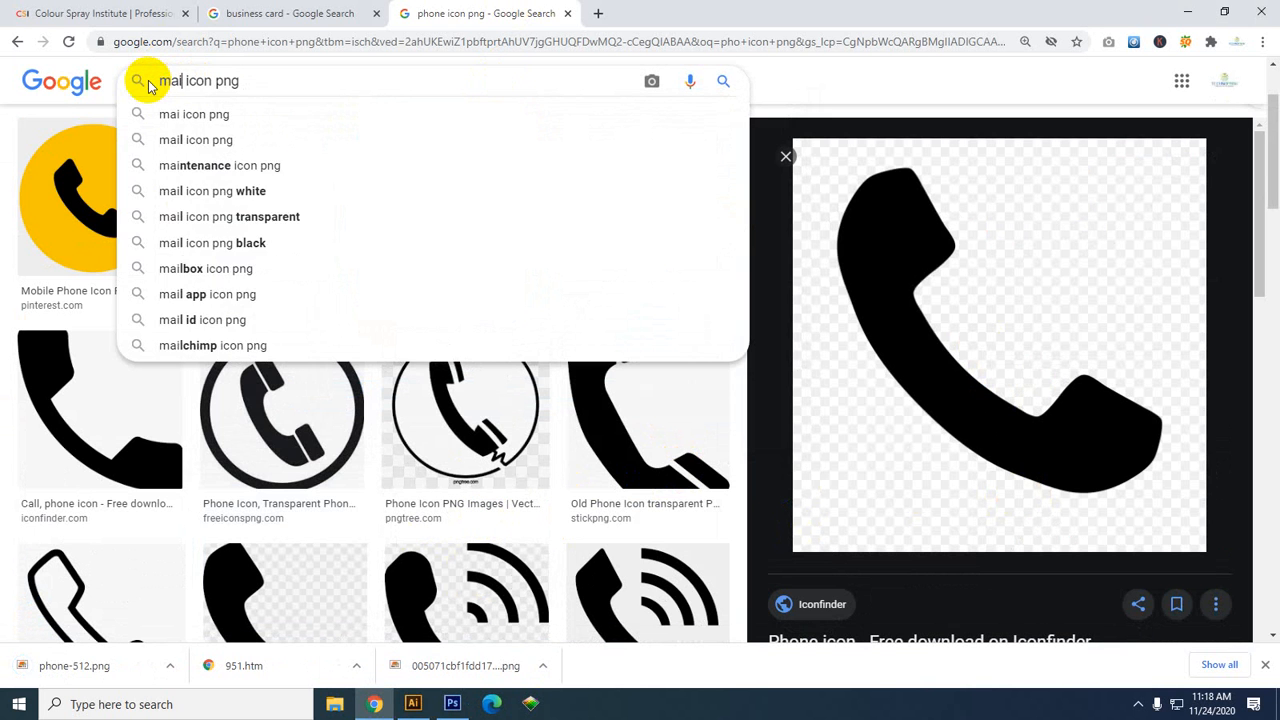
key("Return")
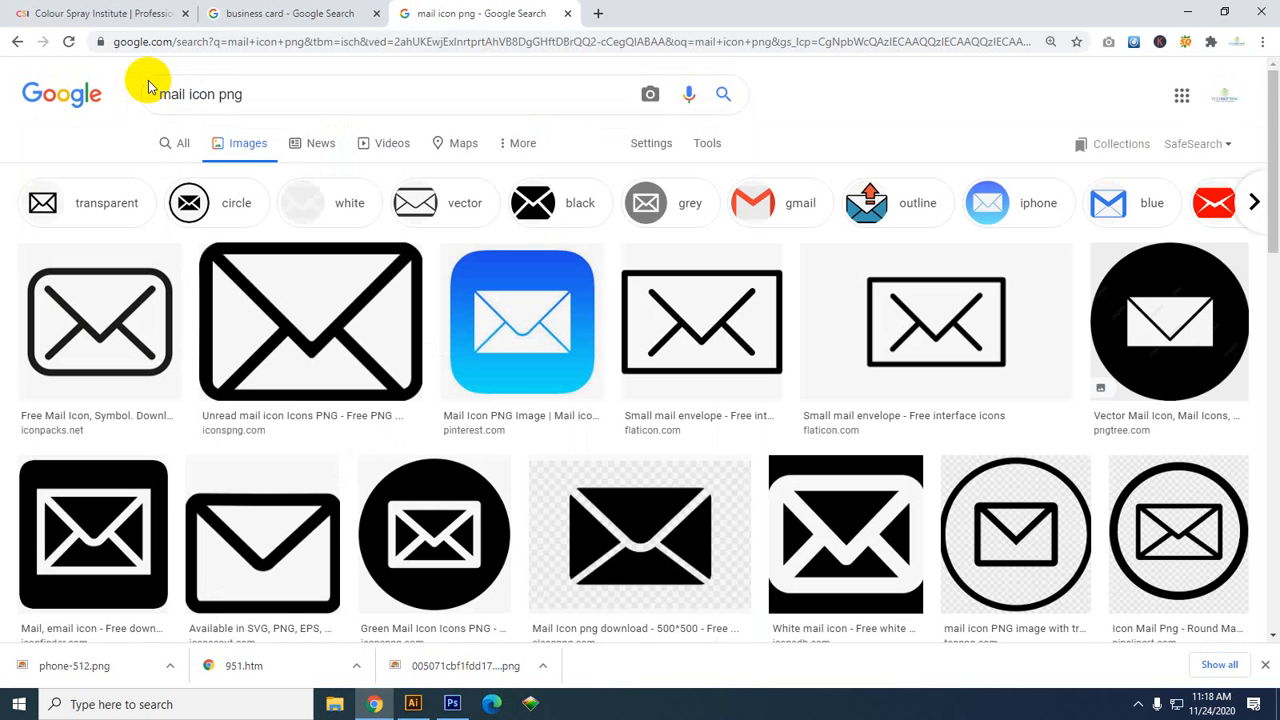
left_click(113, 365)
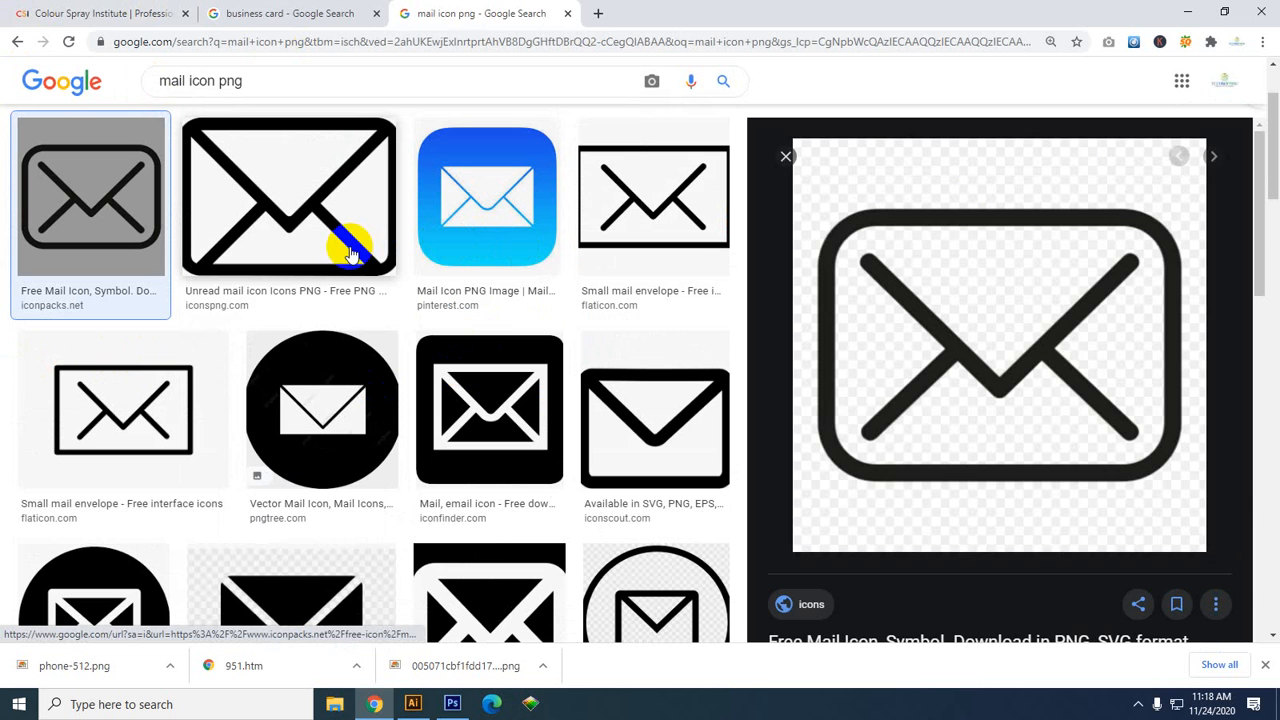
left_click(620, 400)
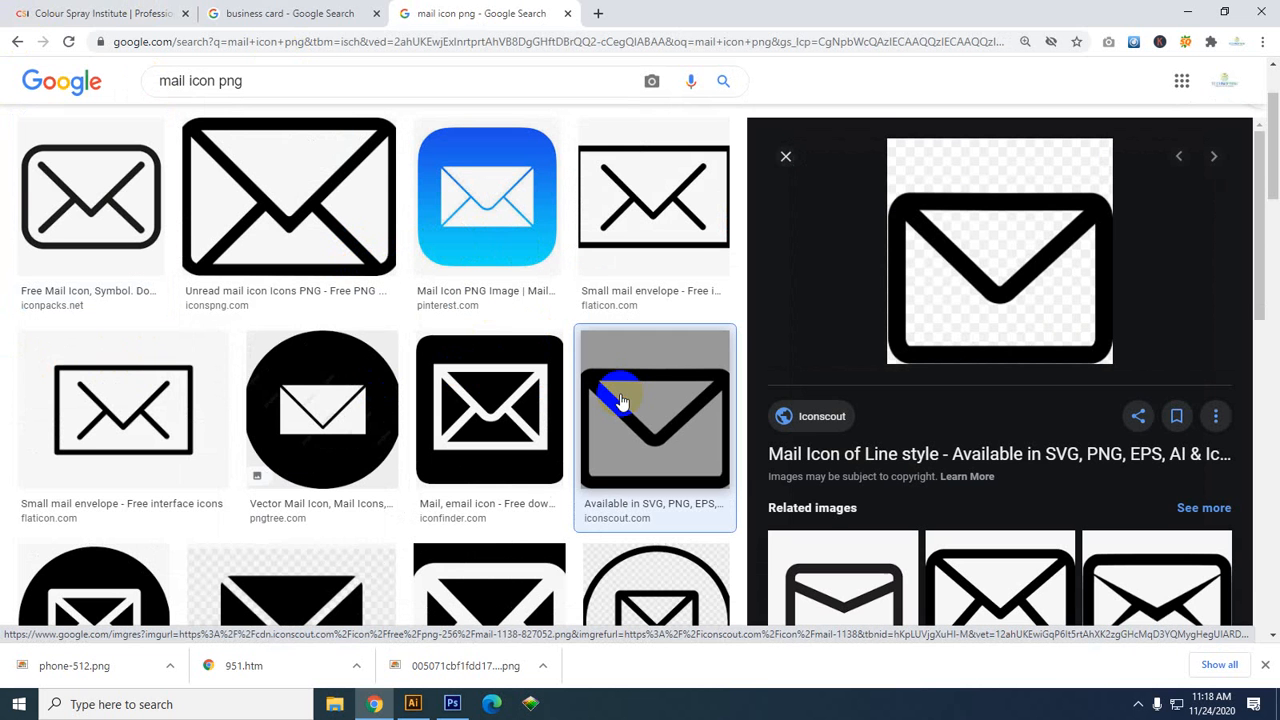
Save the envelope icon as mail-1138-827052.png and return to Illustrator
right_click(1012, 263)
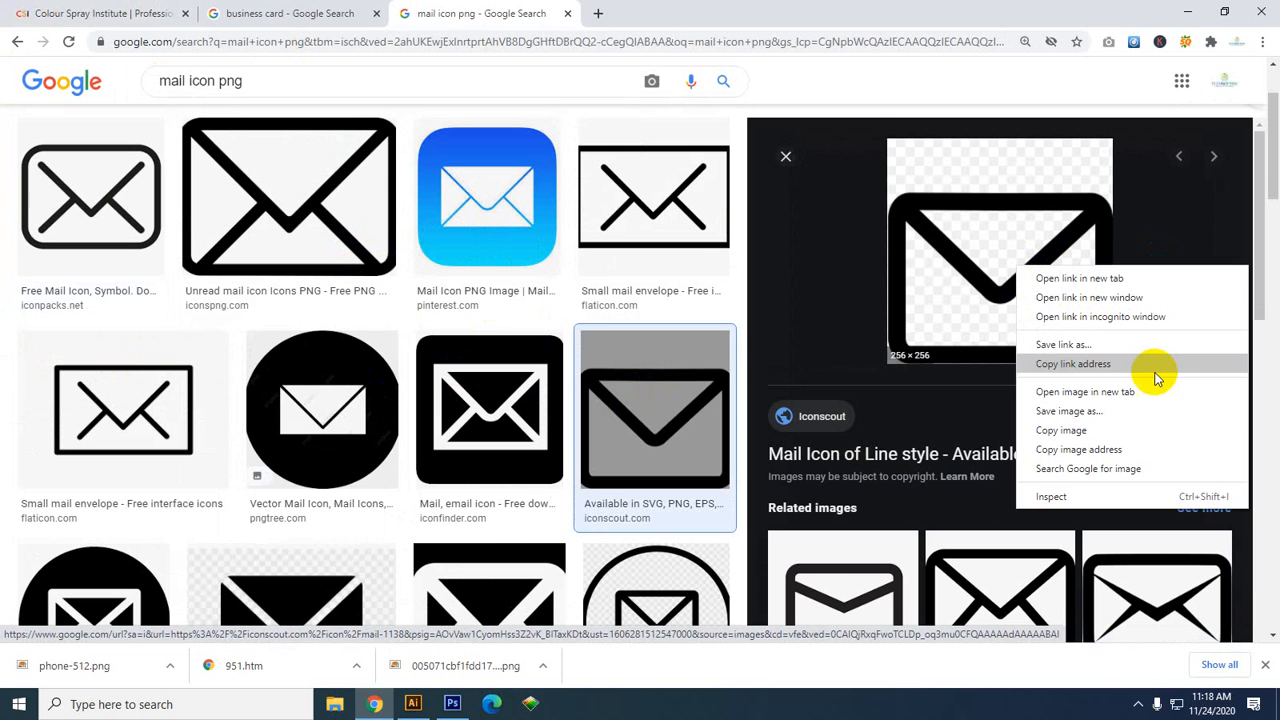
left_click(1088, 412)
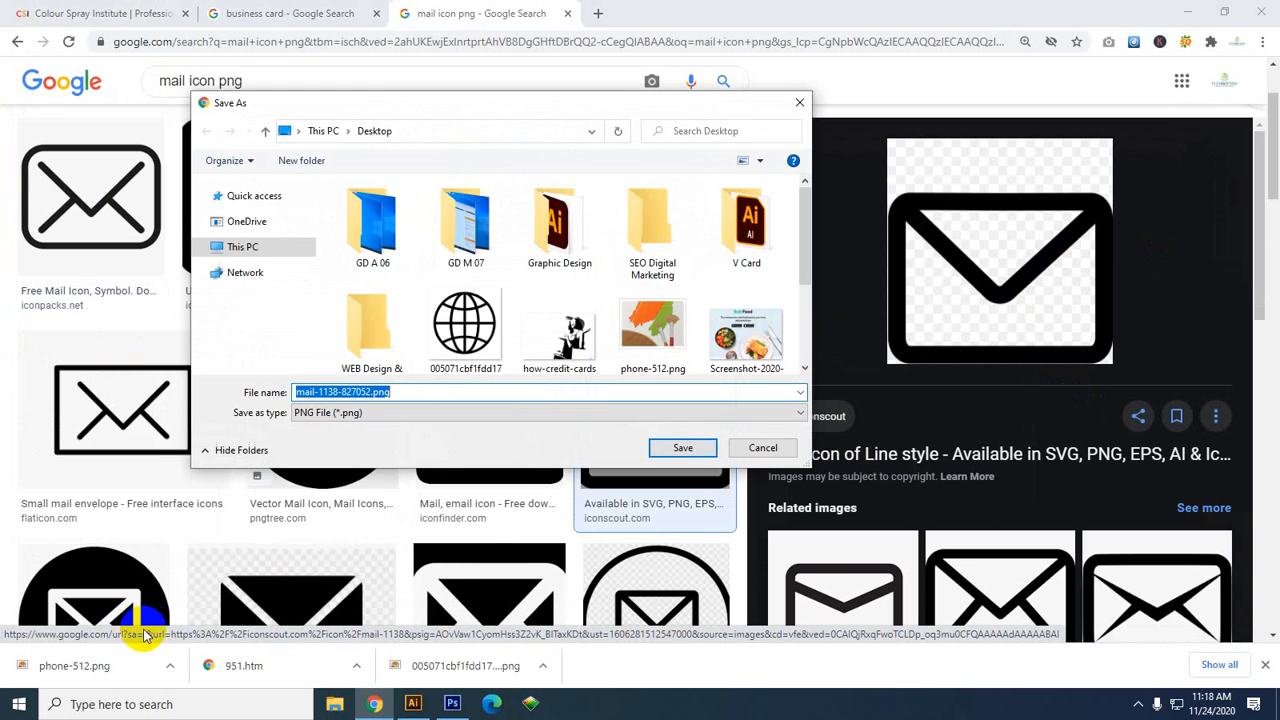
left_click(690, 447)
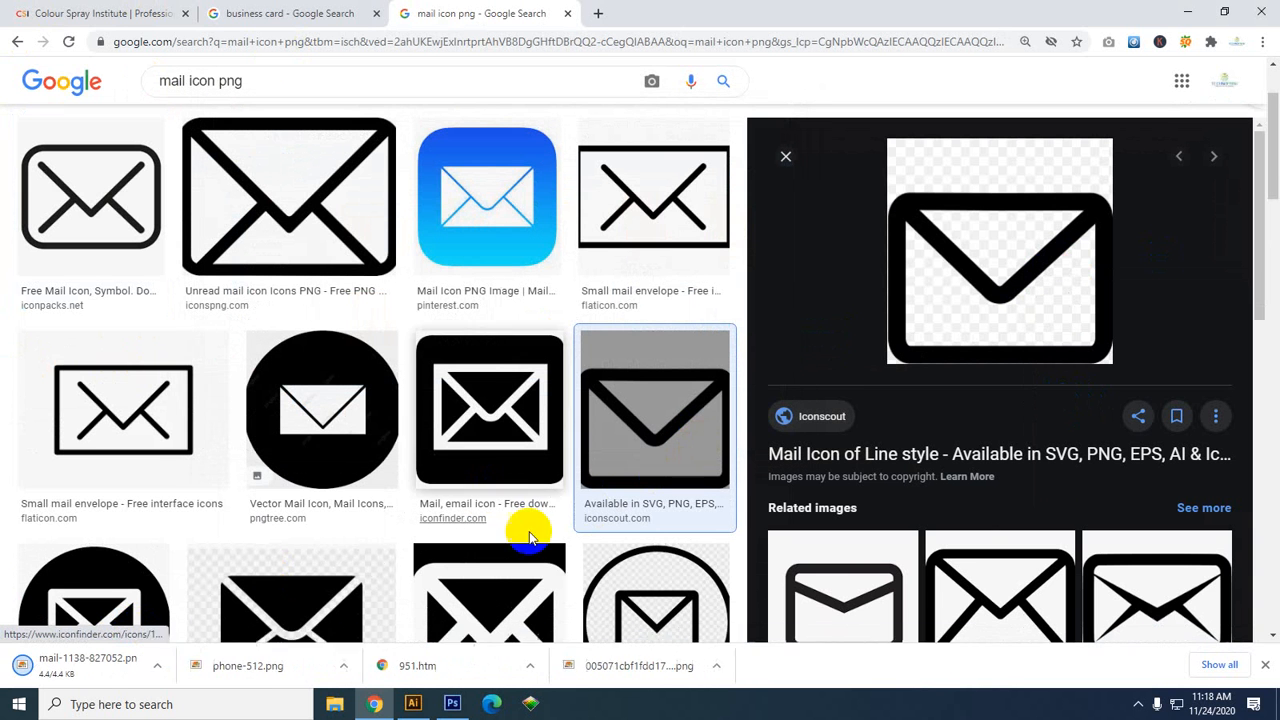
left_click(1187, 12)
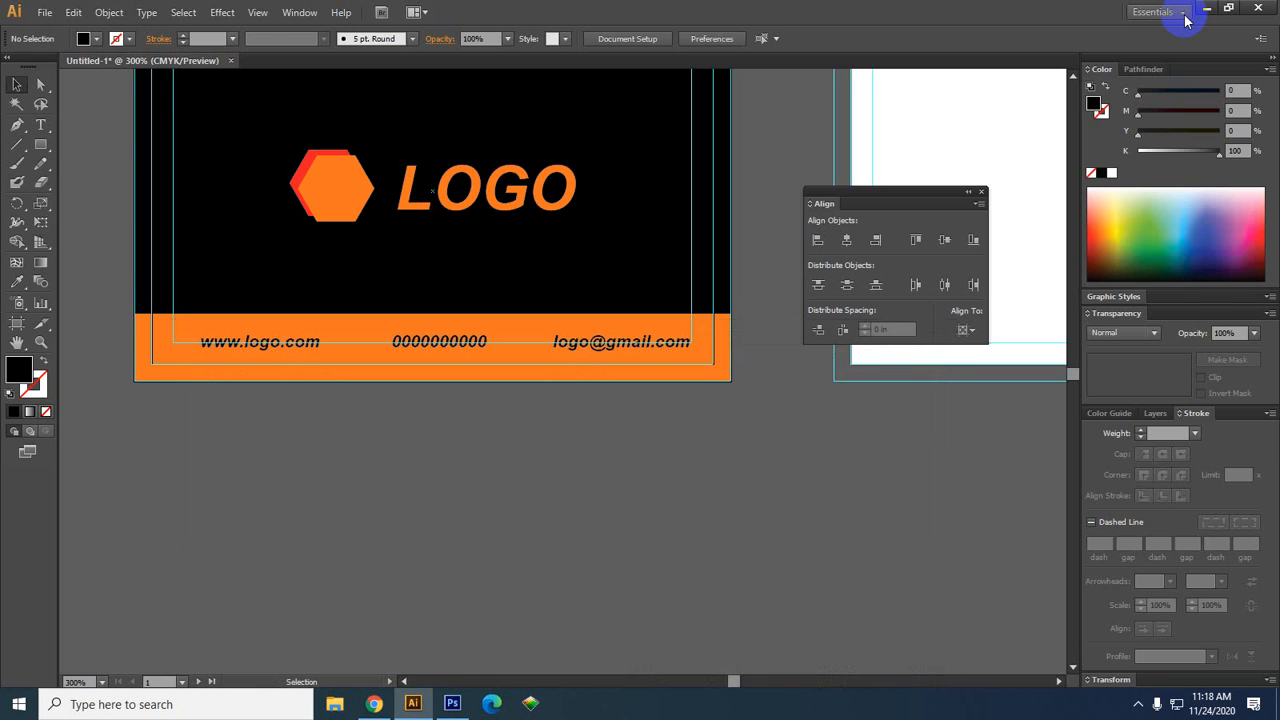
Drag the globe, phone-512 and mail-1138 files from the desktop into Illustrator
left_click(1209, 10)
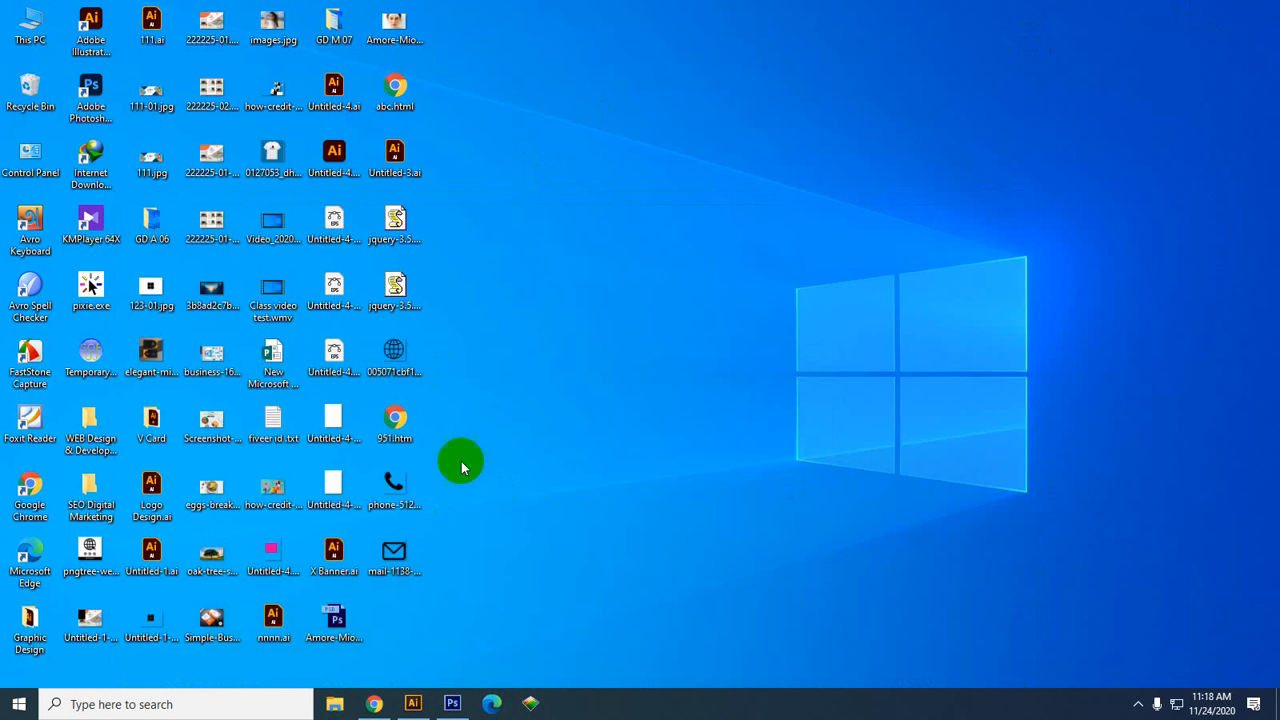
left_click(396, 497)
left_click(400, 362, "ctrl")
left_click(394, 550, "ctrl")
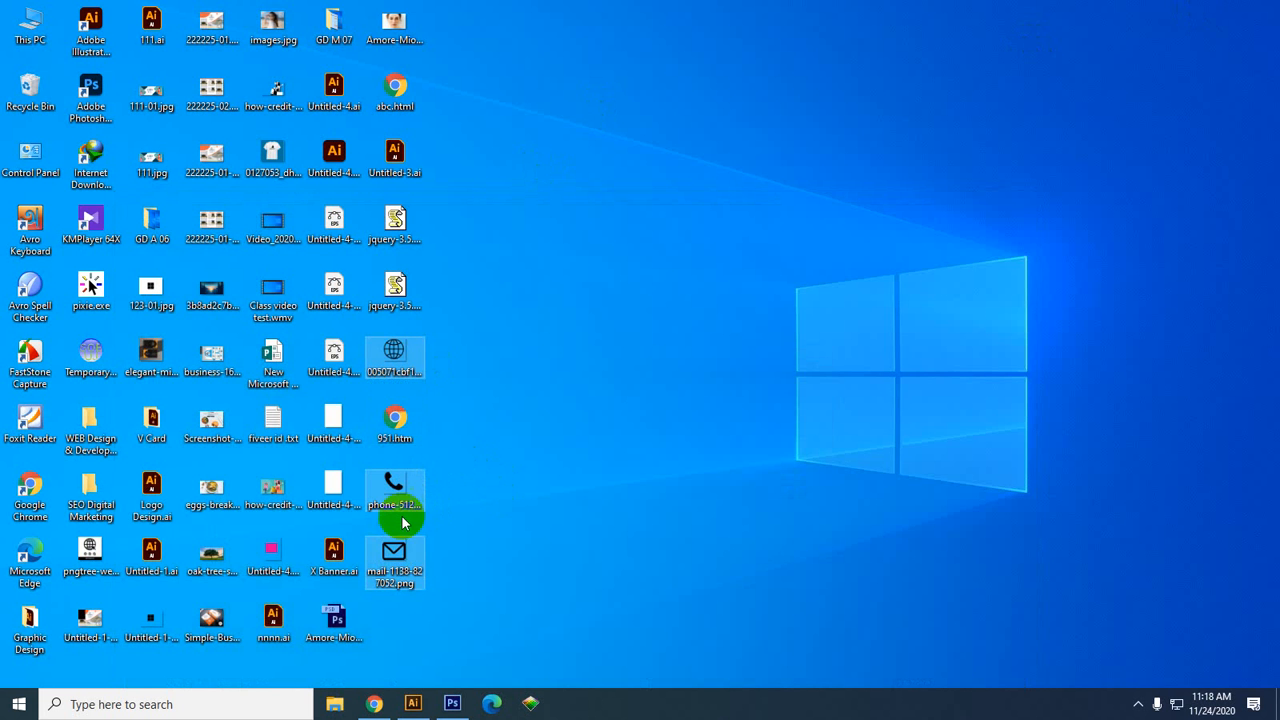
left_click_drag(403, 520, 479, 493)
scroll(474, 490, "down", 2)
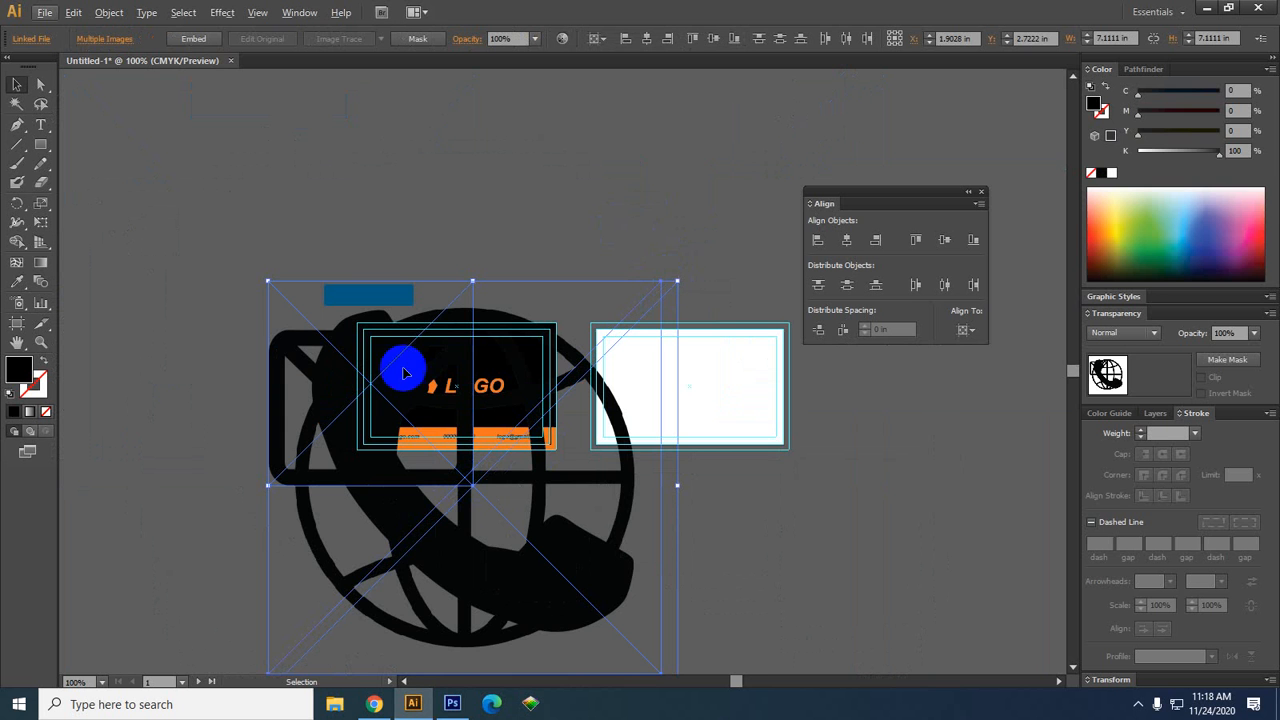
Move the three placed icon images to the left of the business card
left_click_drag(406, 506, 159, 498)
left_click_drag(312, 131, 714, 58)
left_click_drag(644, 312, 531, 312)
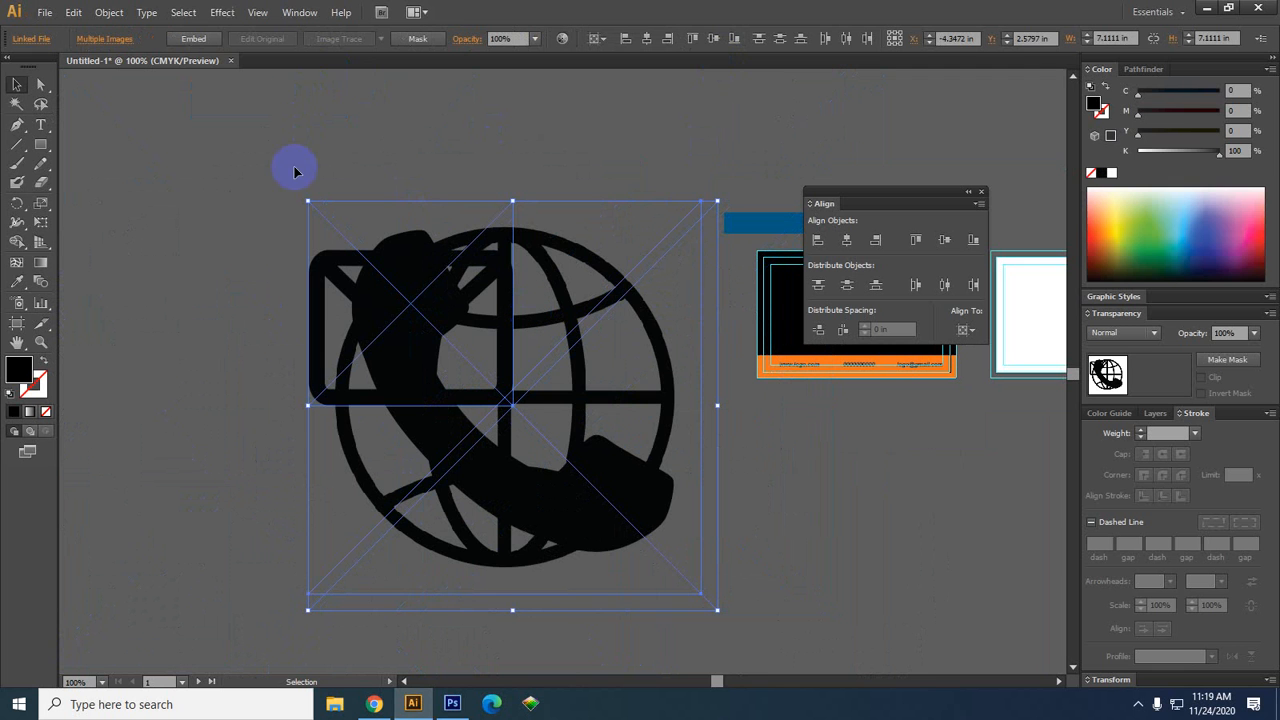
left_click(766, 457)
left_click(557, 535)
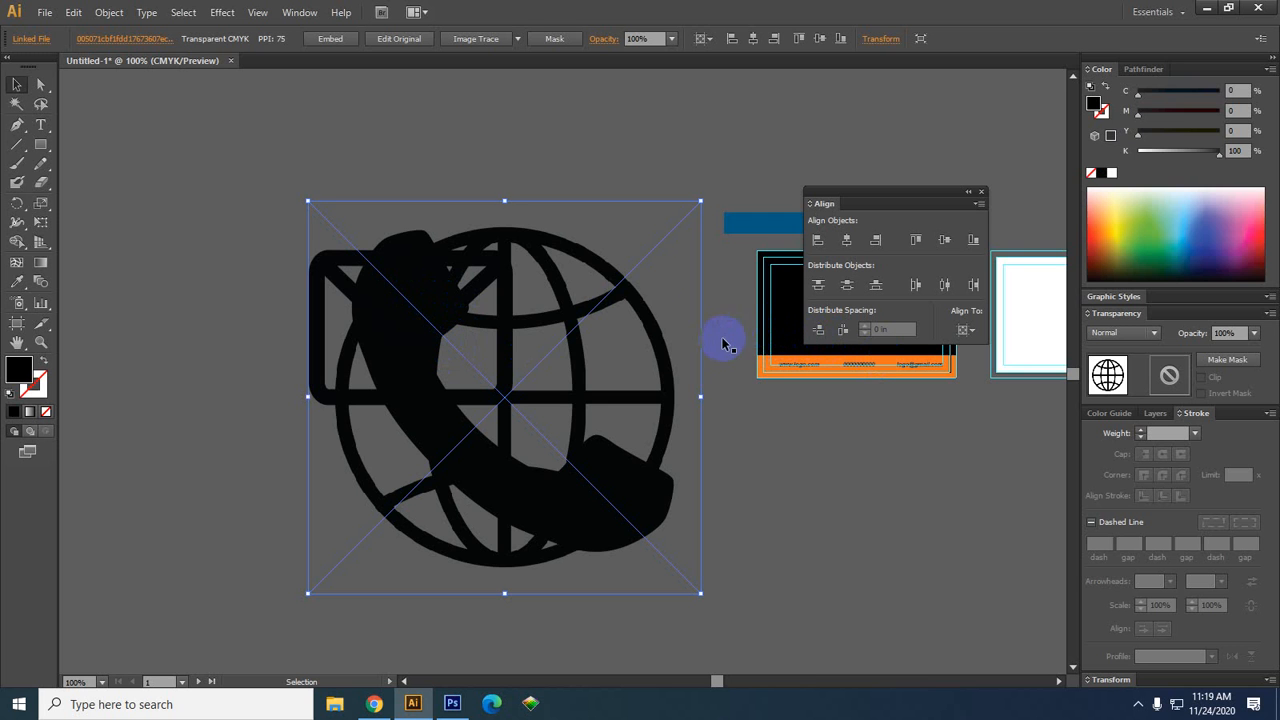
left_click_drag(702, 395, 725, 388)
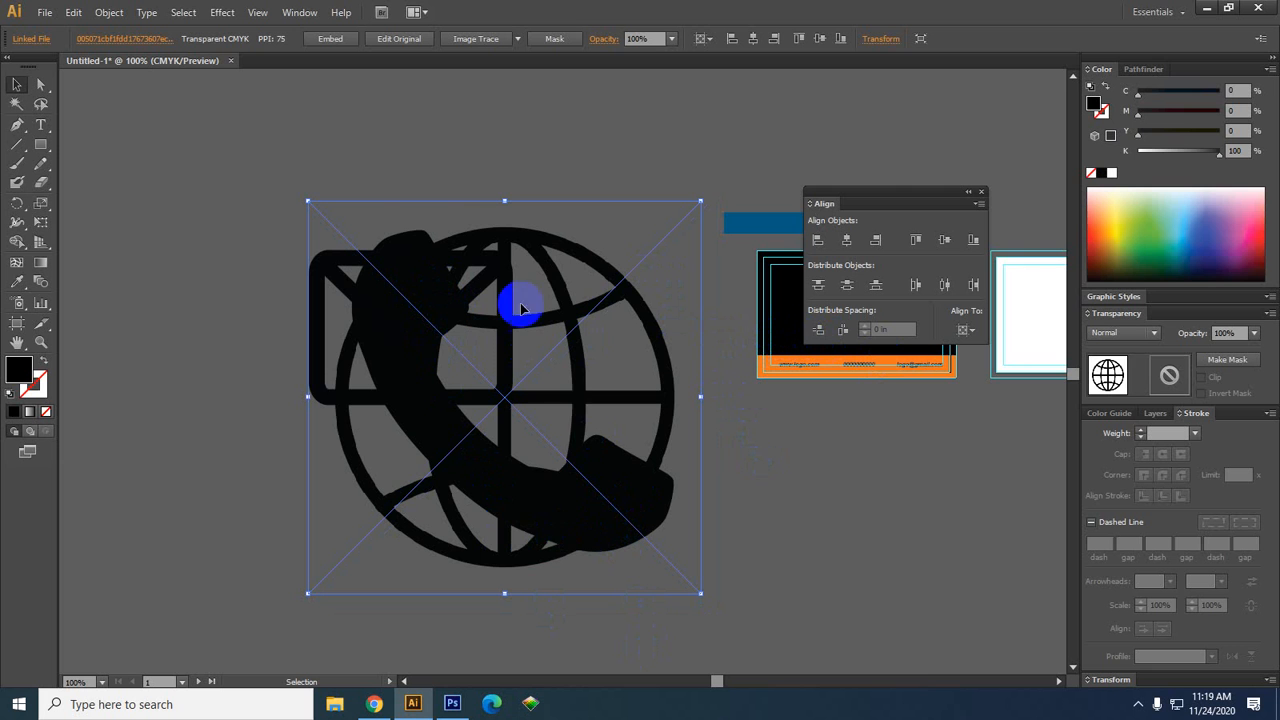
left_click_drag(700, 593, 719, 603)
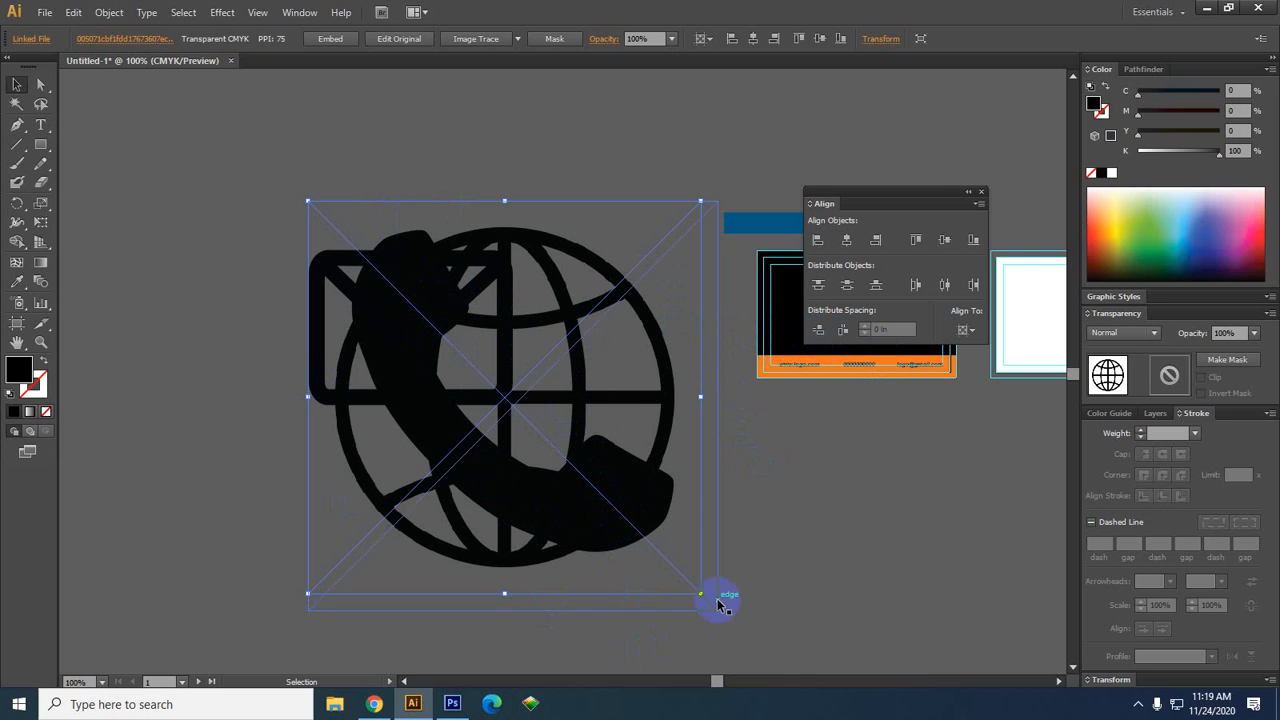
Embed all three icon images, then shrink the globe image around its centre
left_click_drag(637, 664, 189, 160)
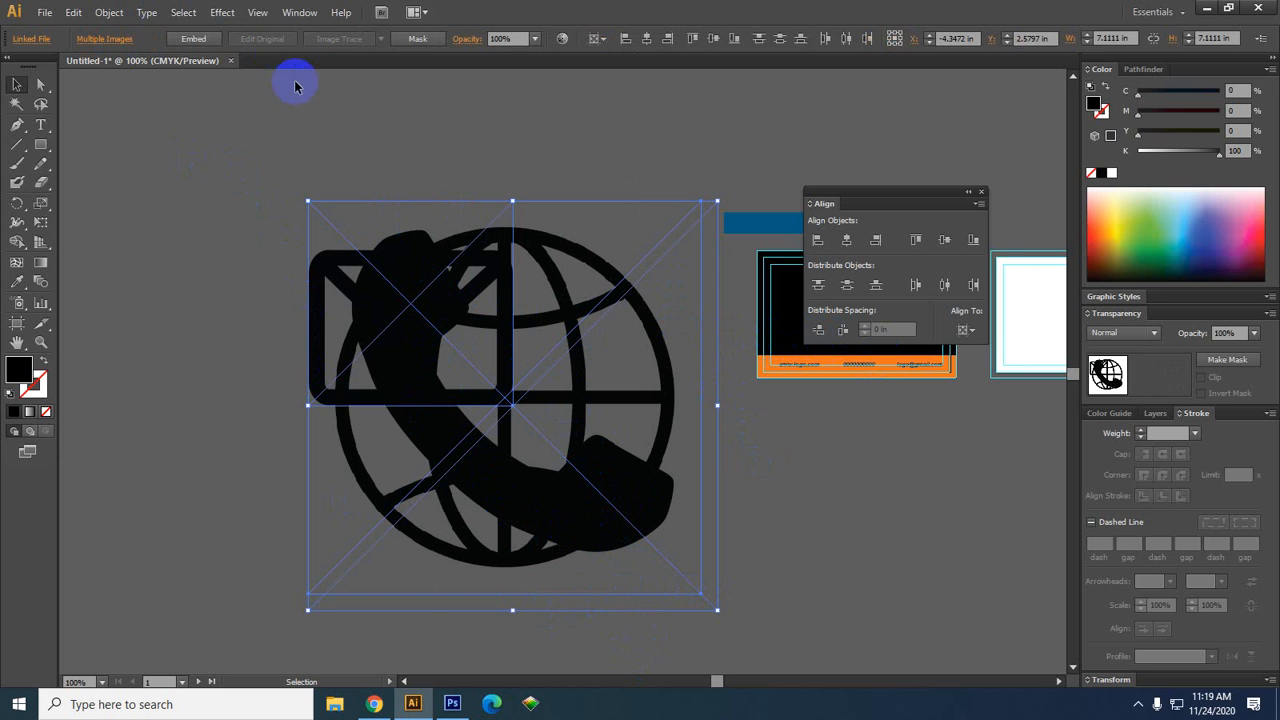
left_click(181, 41)
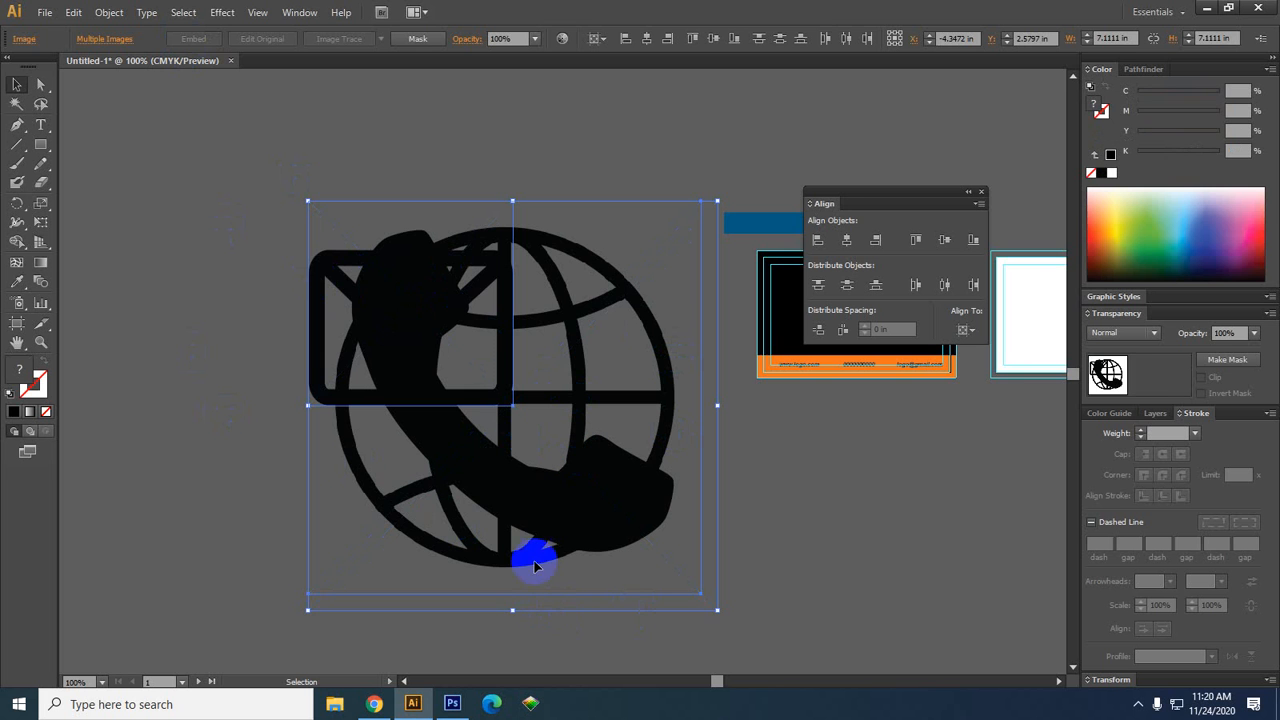
left_click(165, 446)
left_click(576, 514)
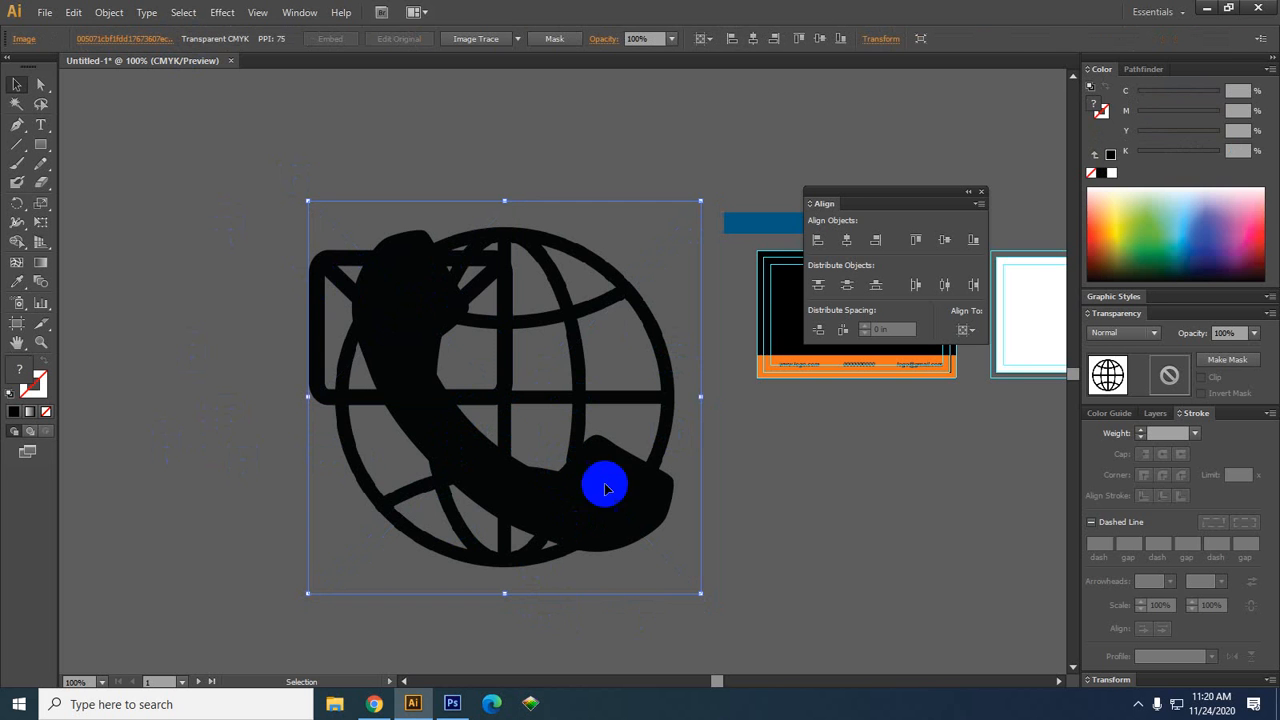
left_click_drag(700, 200, 565, 365)
Shrink the phone image and line it up beside the small globe
left_click_drag(520, 409, 667, 426)
left_click(589, 480)
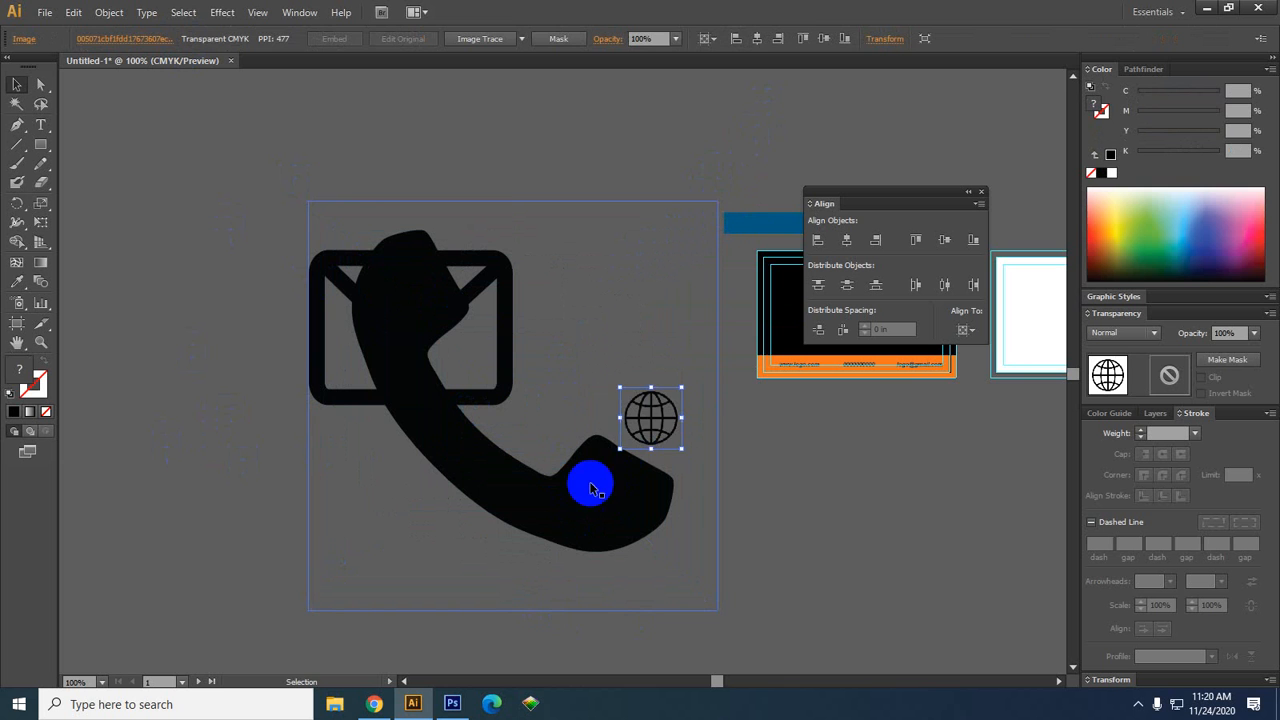
left_click(719, 207)
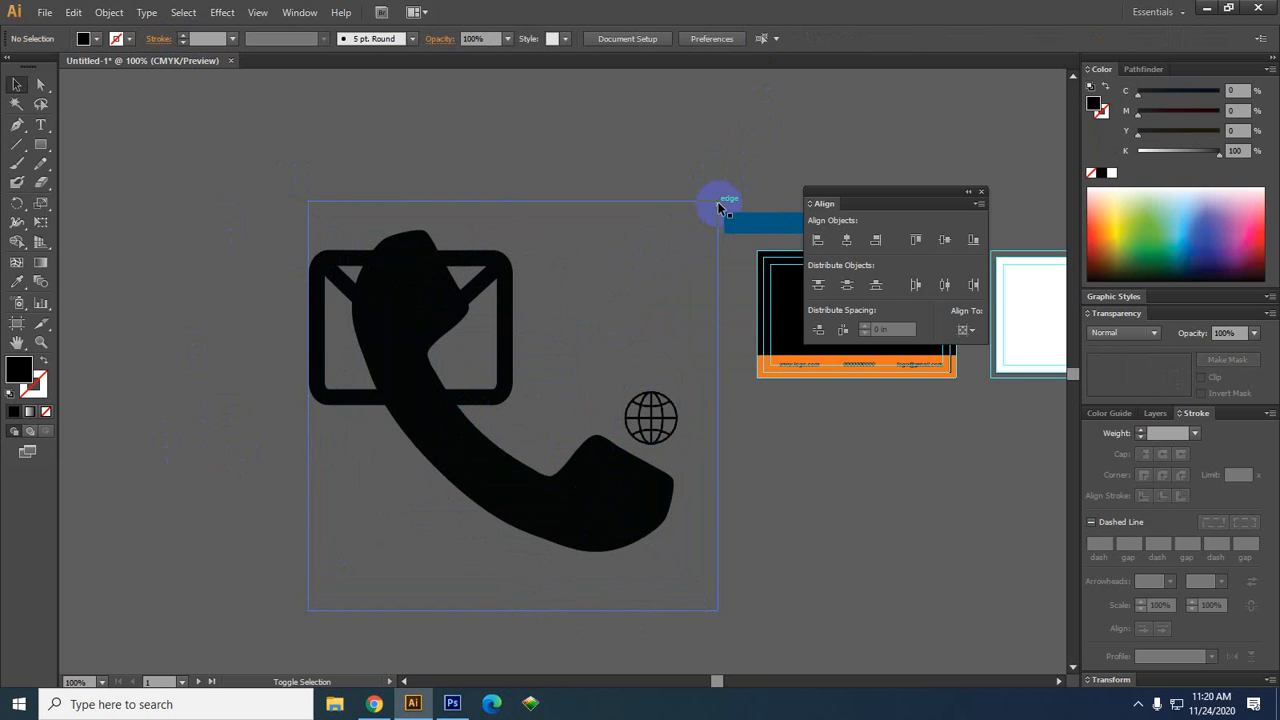
left_click(460, 530)
left_click_drag(717, 202, 540, 368)
left_click_drag(516, 427, 582, 438)
Scale the envelope down to match and set it next to the phone icon
left_click_drag(449, 391, 458, 449)
left_click_drag(524, 257, 474, 311)
left_click_drag(433, 372, 476, 417)
scroll(497, 420, "up", 2, "alt")
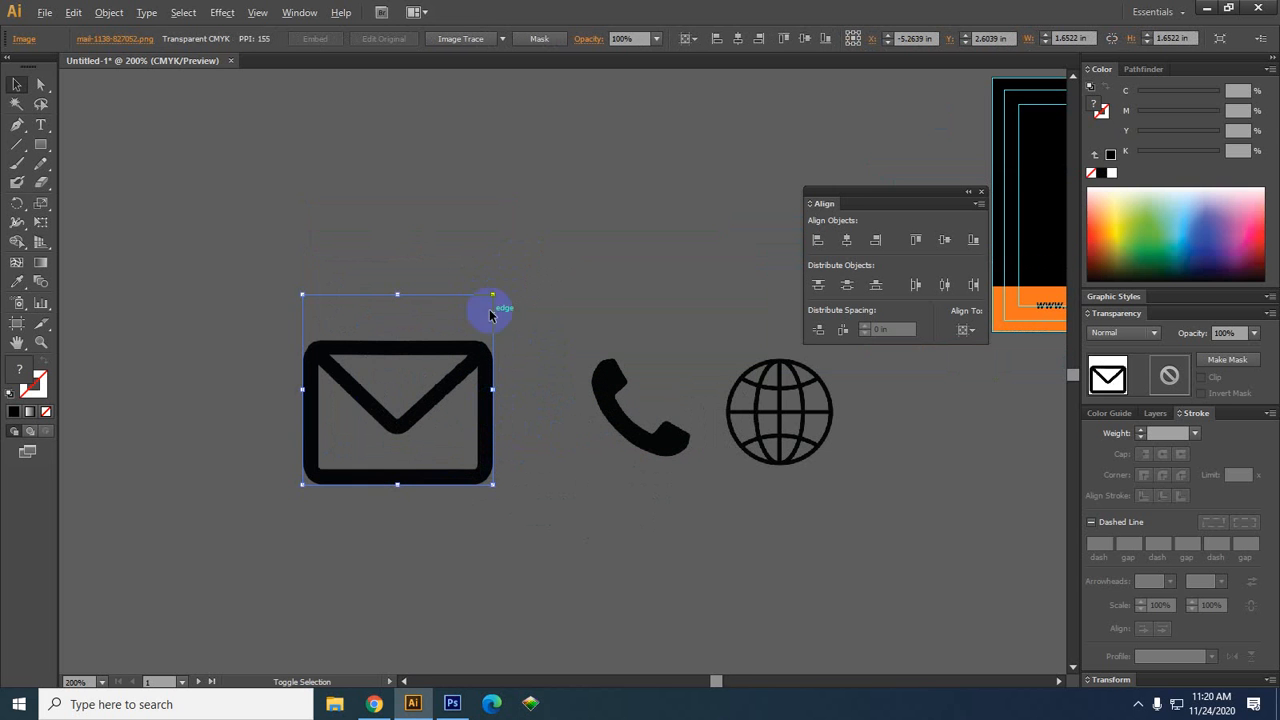
left_click_drag(490, 302, 453, 336)
scroll(479, 357, "right", 2)
left_click_drag(383, 412, 455, 419)
left_click(654, 543)
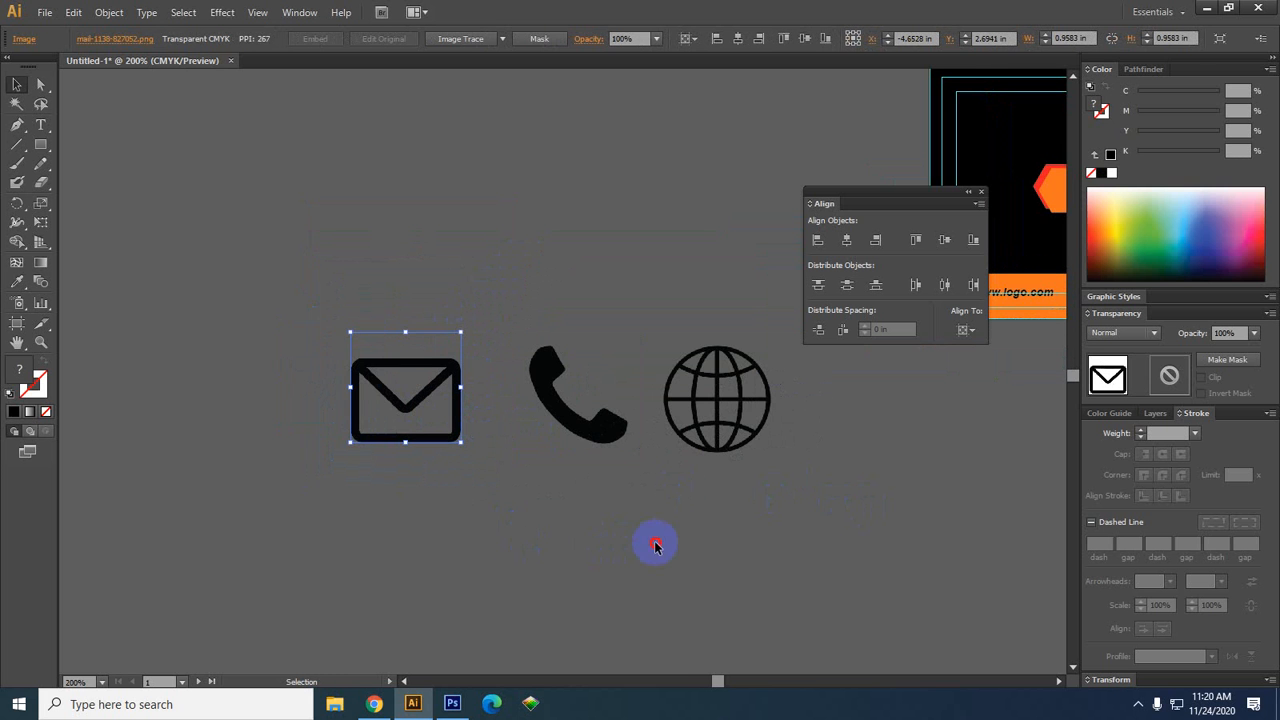
left_click_drag(746, 565, 540, 536)
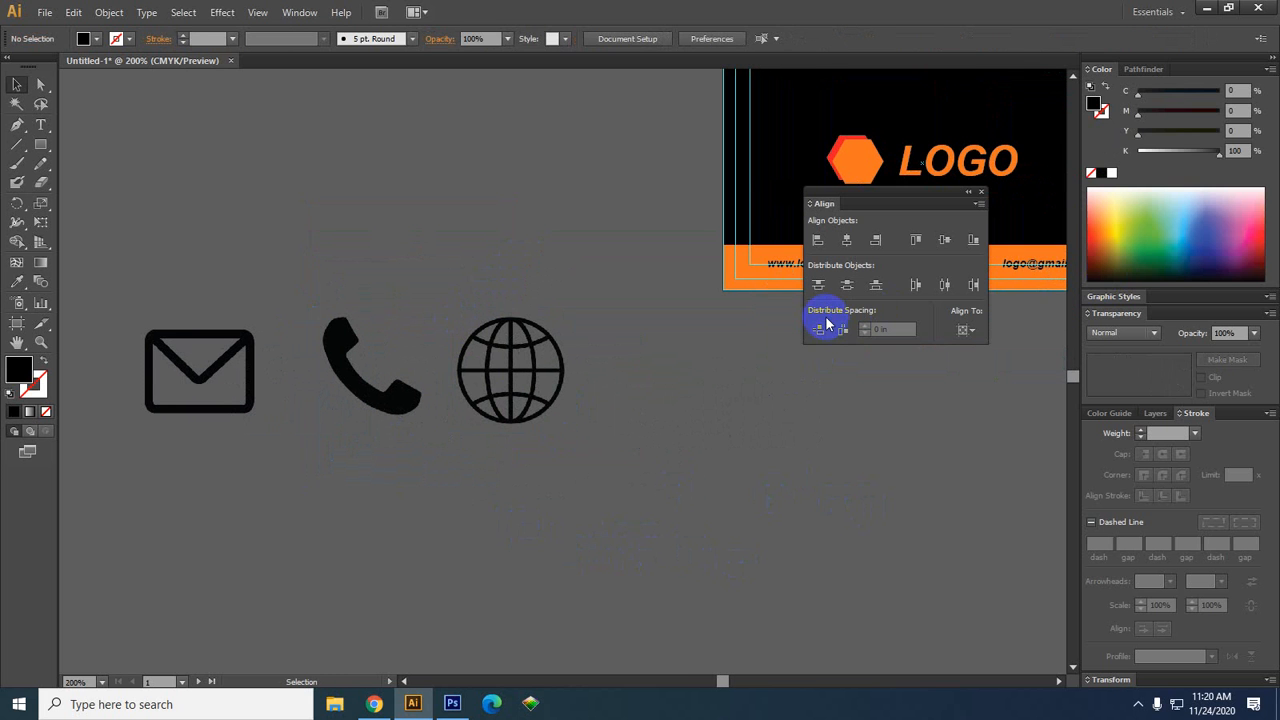
left_click_drag(523, 448, 595, 424)
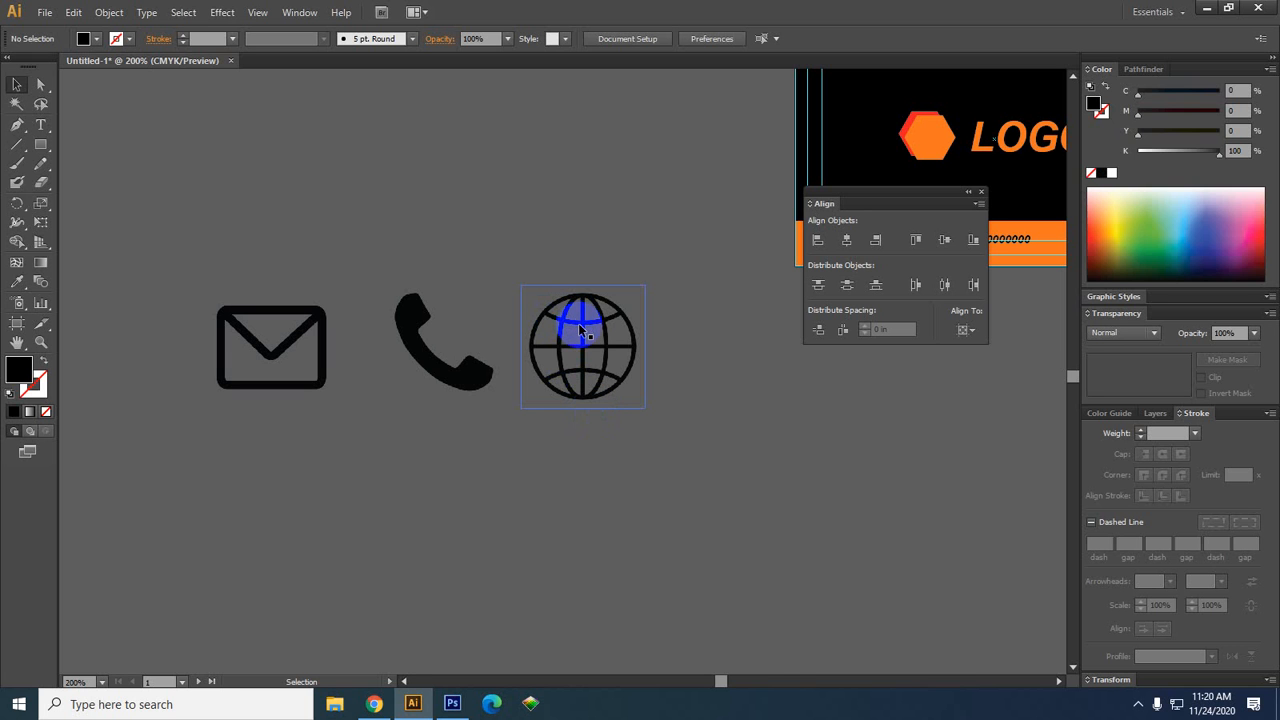
left_click(724, 135)
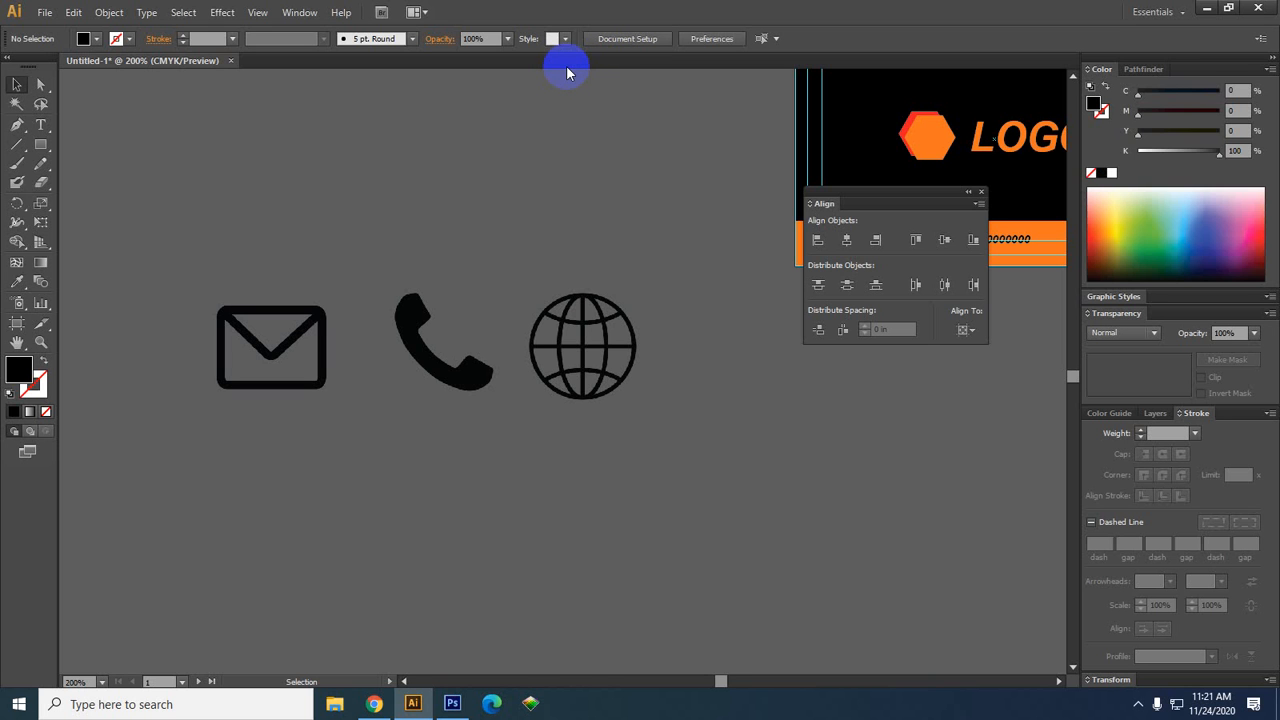
left_click(570, 398)
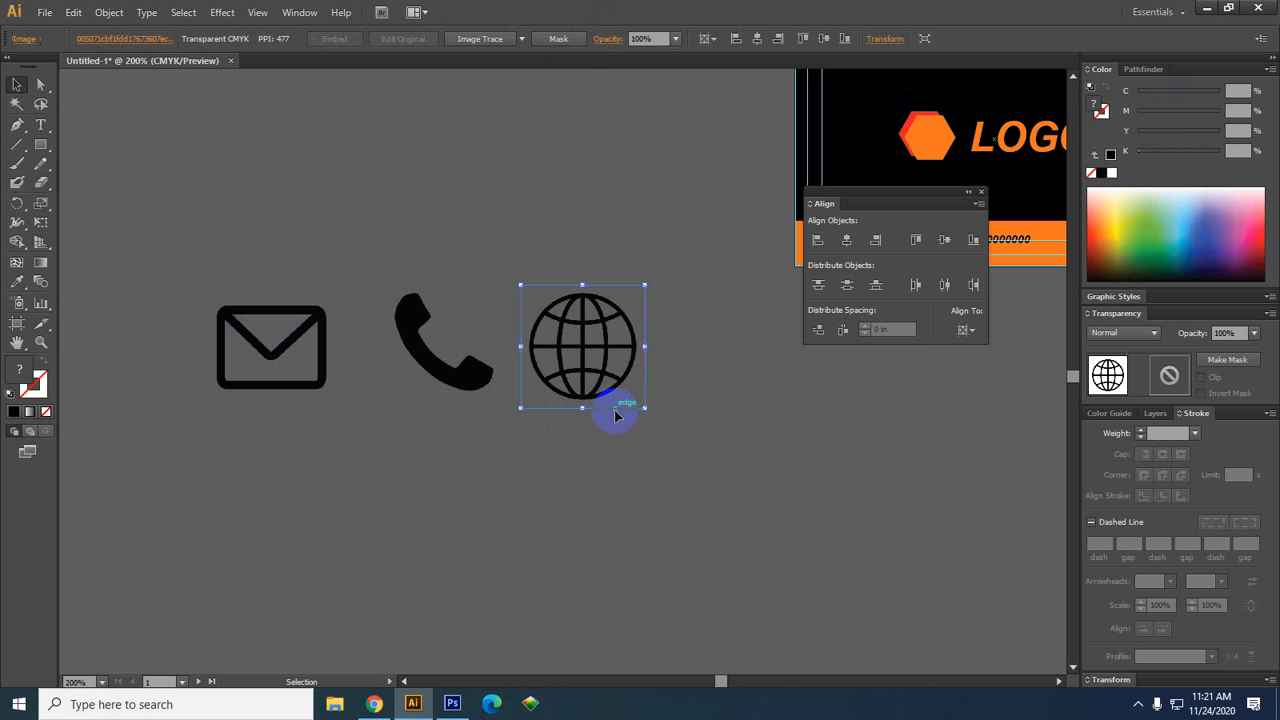
left_click(630, 470)
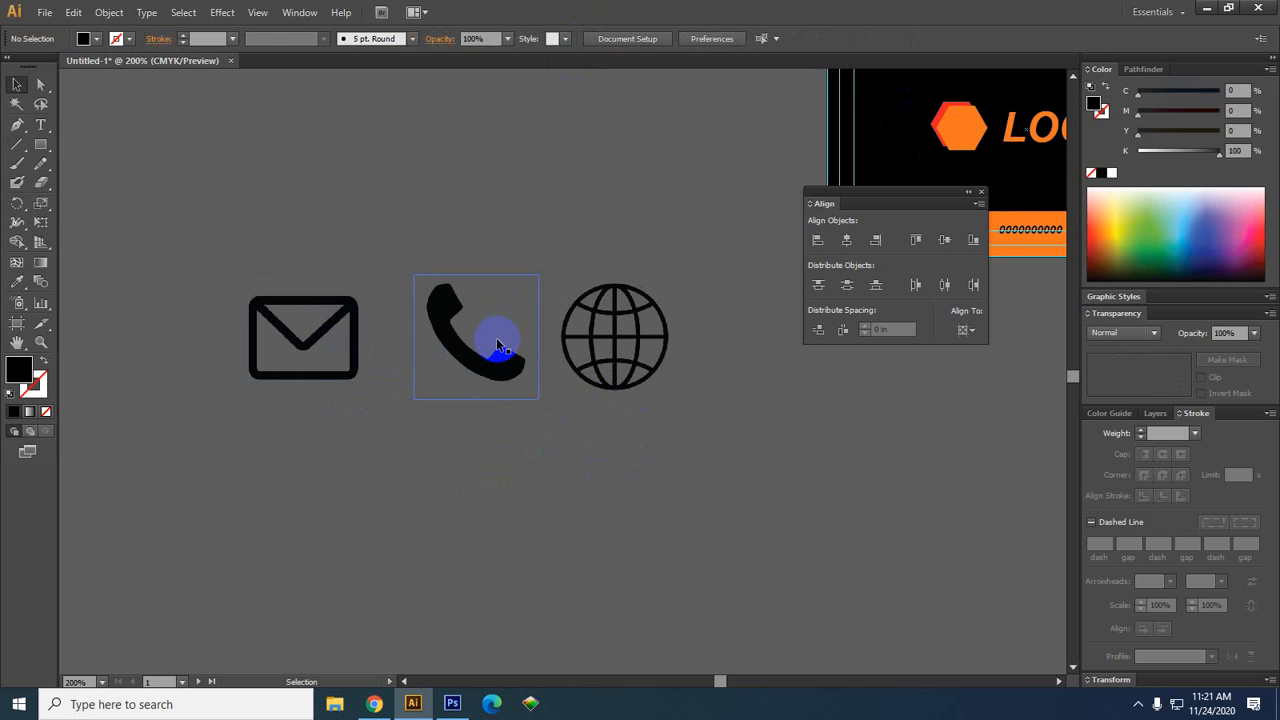
left_click(624, 350)
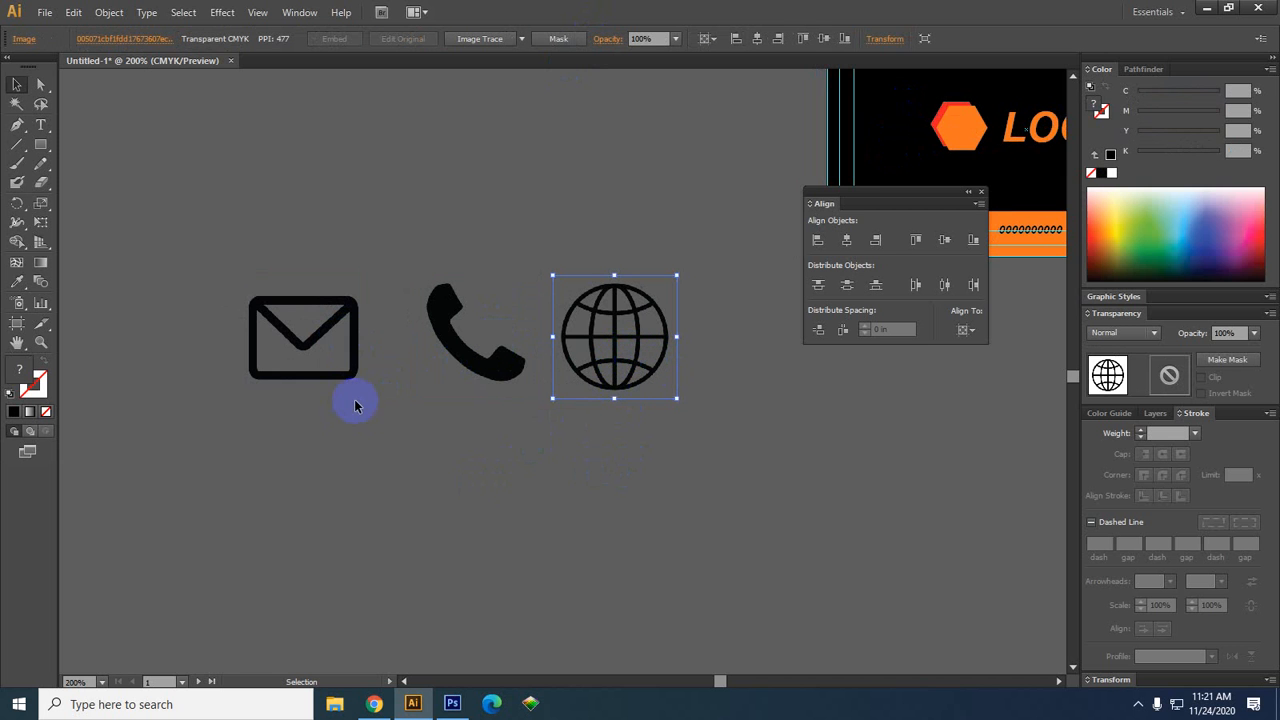
left_click(466, 307, "shift")
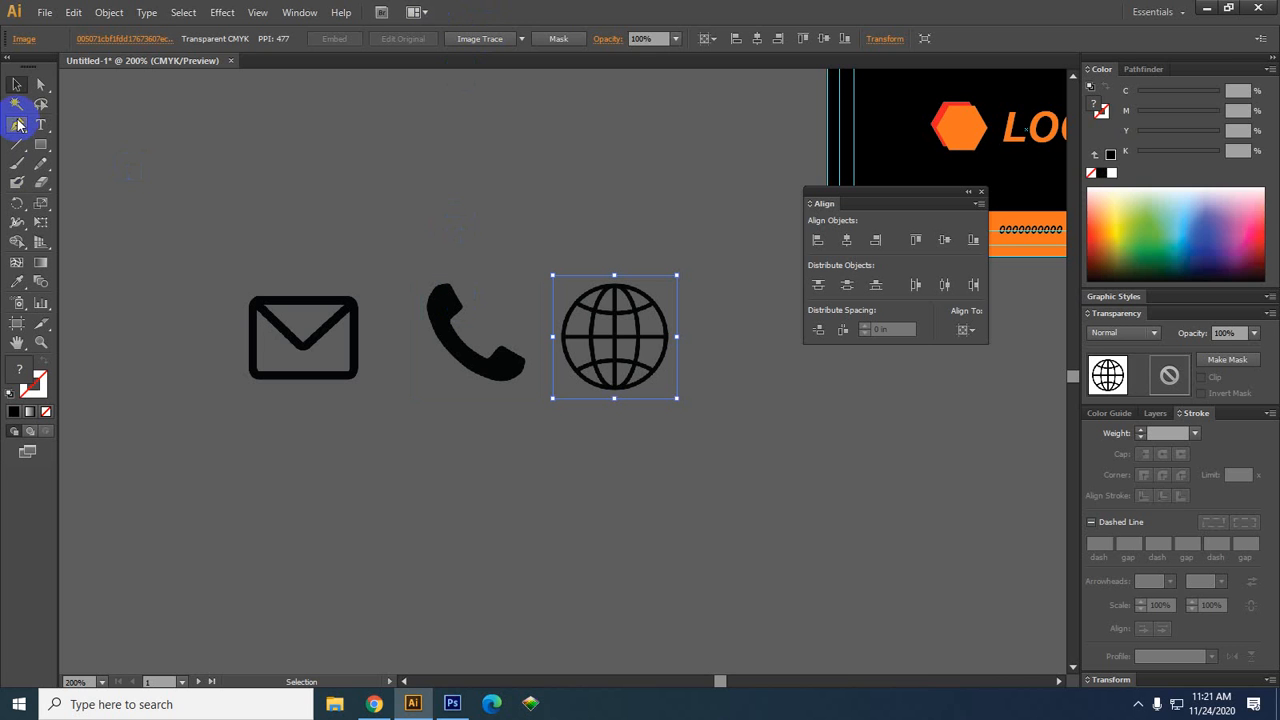
Zoom onto the phone handset and place the first Pen anchor on its upper edge
left_click(18, 122)
left_click_drag(19, 123, 22, 131)
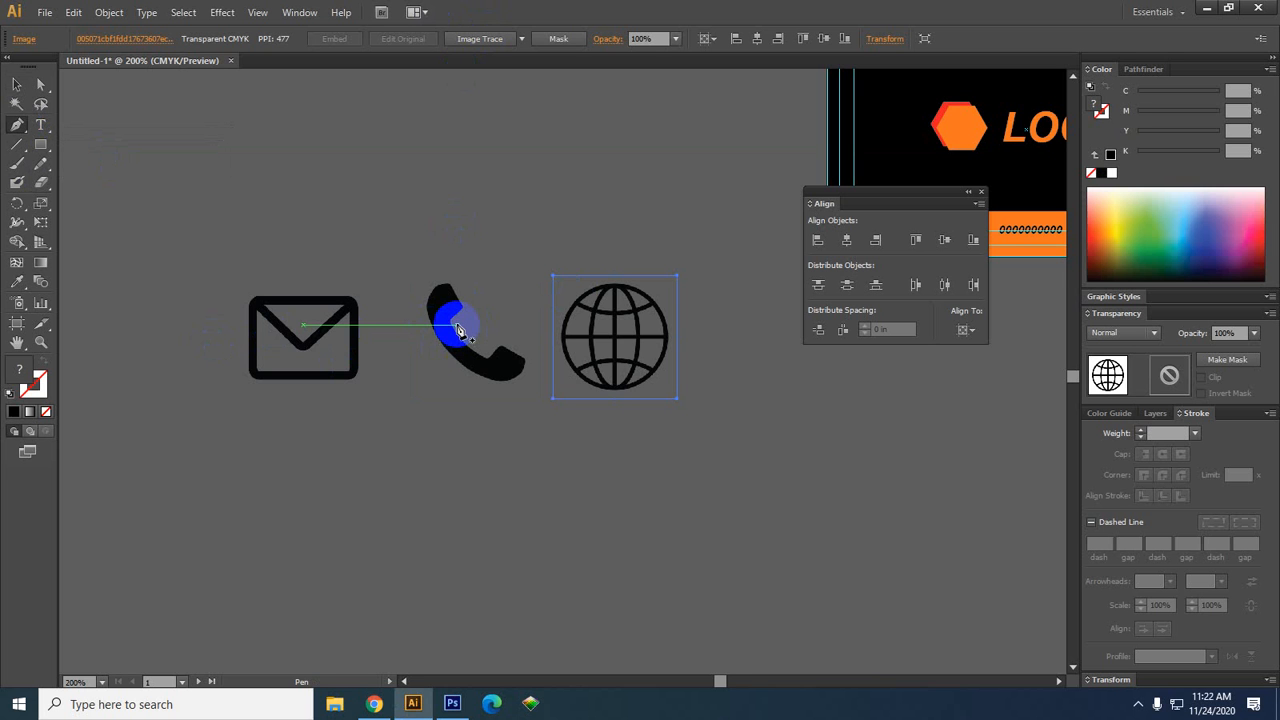
scroll(333, 328, "up", 4)
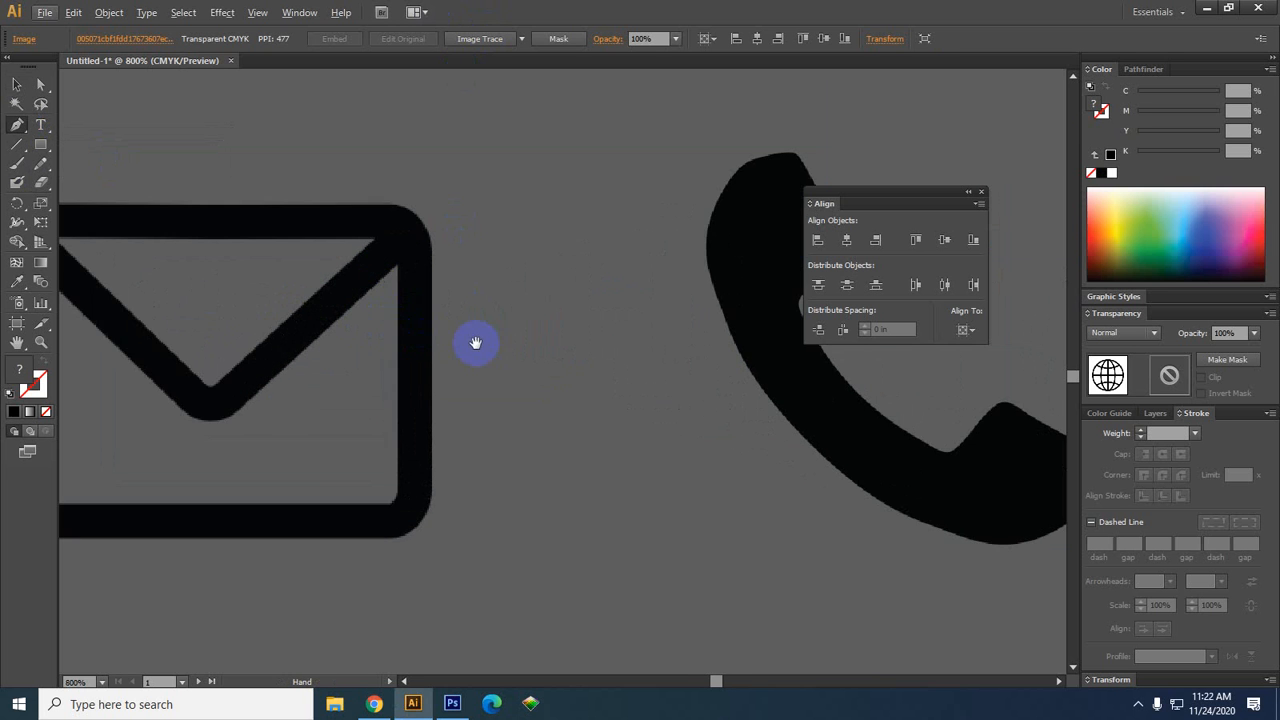
left_click_drag(471, 343, 139, 334)
scroll(443, 280, "up", 2)
left_click_drag(523, 306, 463, 331)
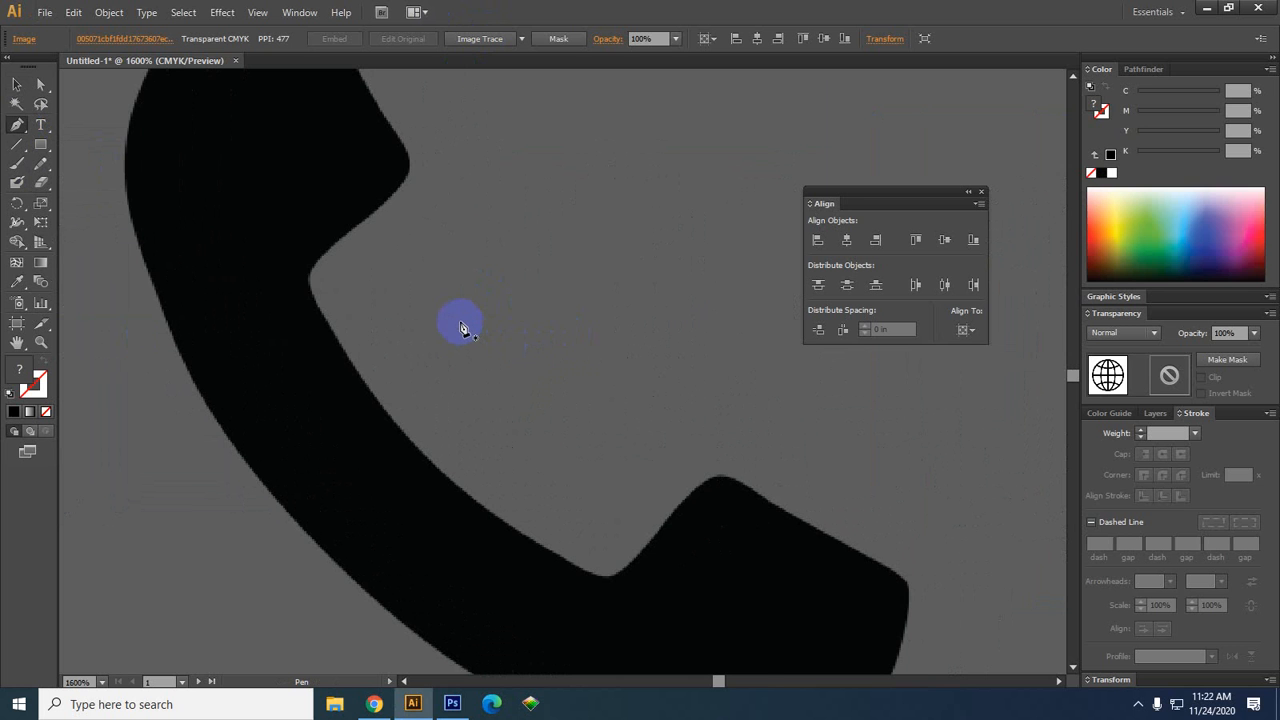
left_click_drag(571, 391, 589, 434)
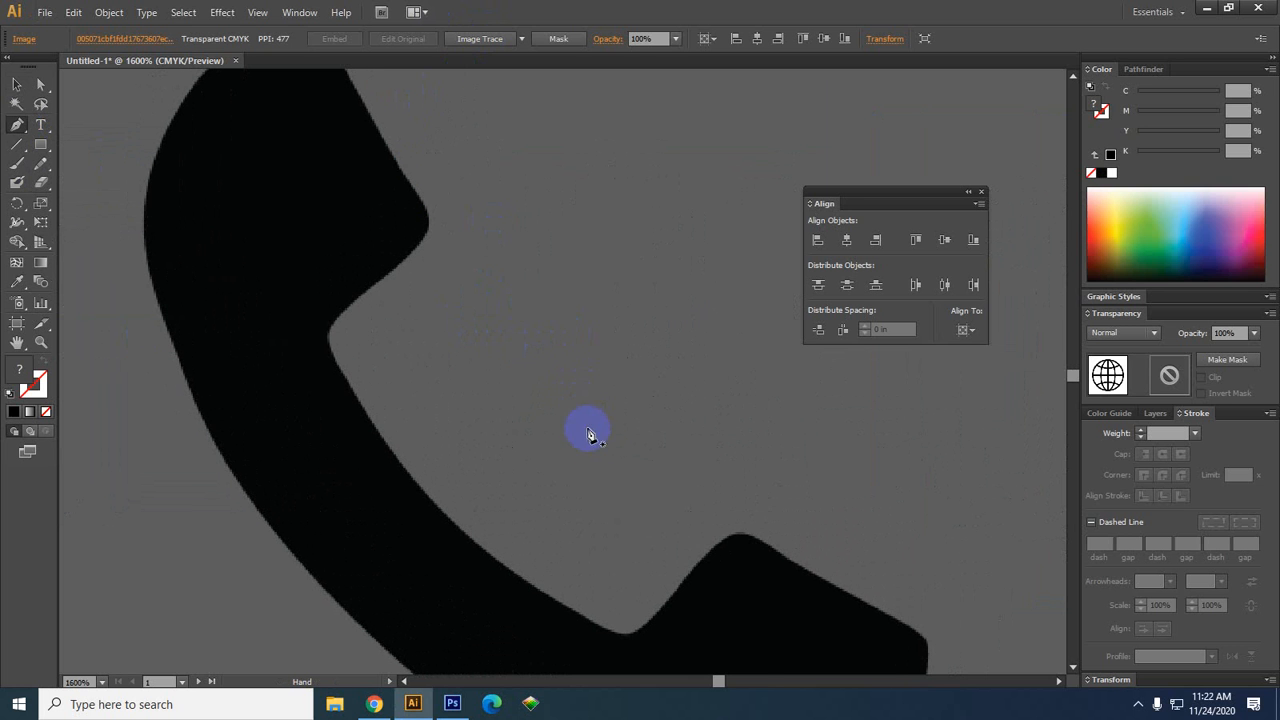
left_click(400, 172)
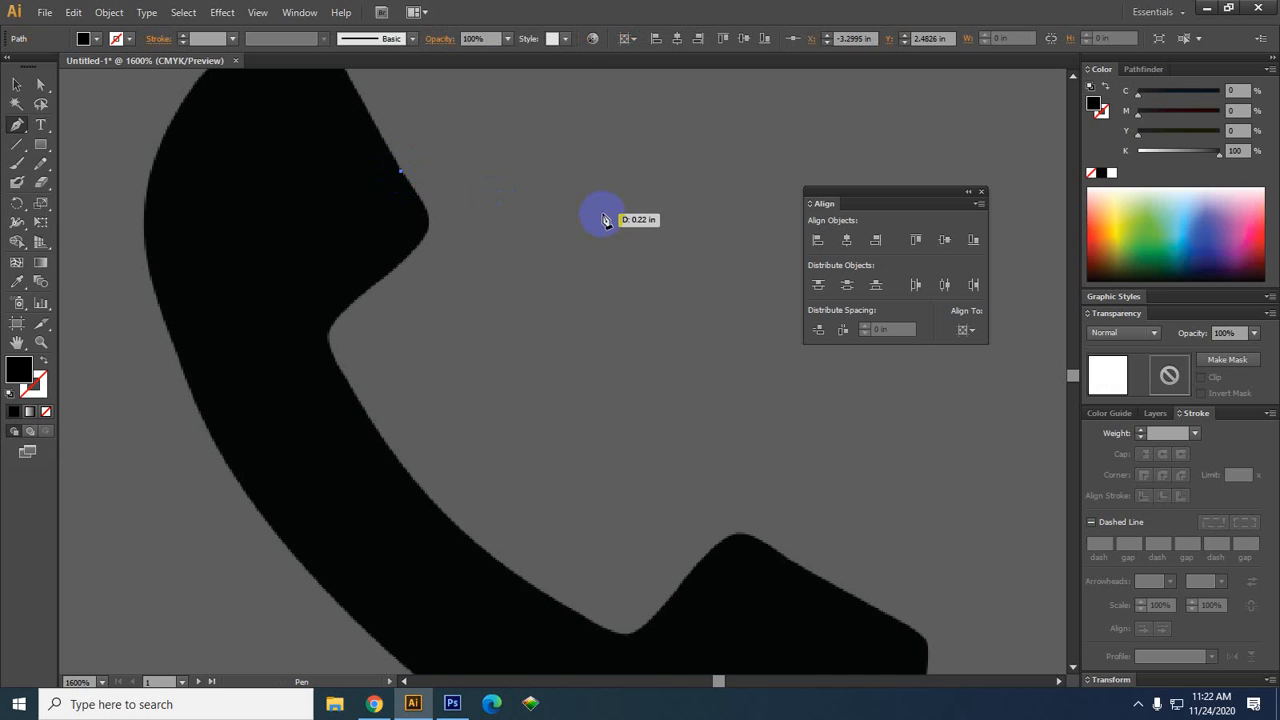
Give the path no fill and a 1 pt black stroke lightened to K 62
left_click(12, 381)
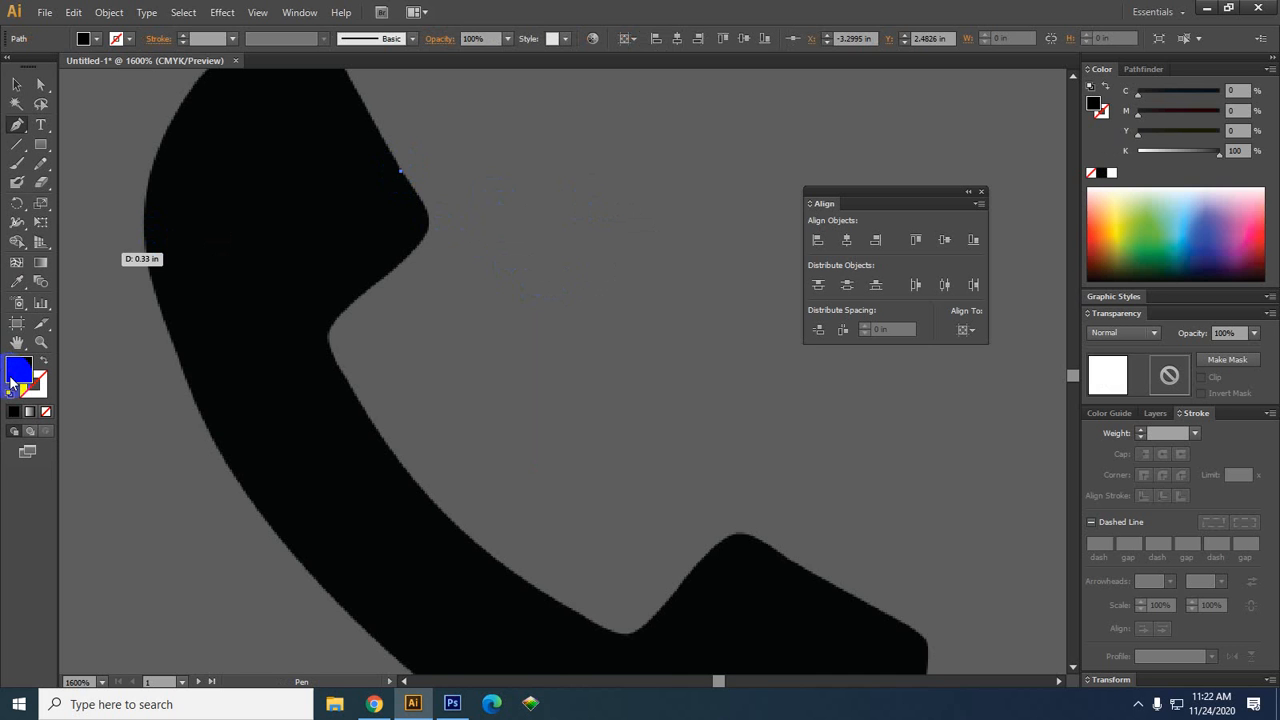
left_click(45, 411)
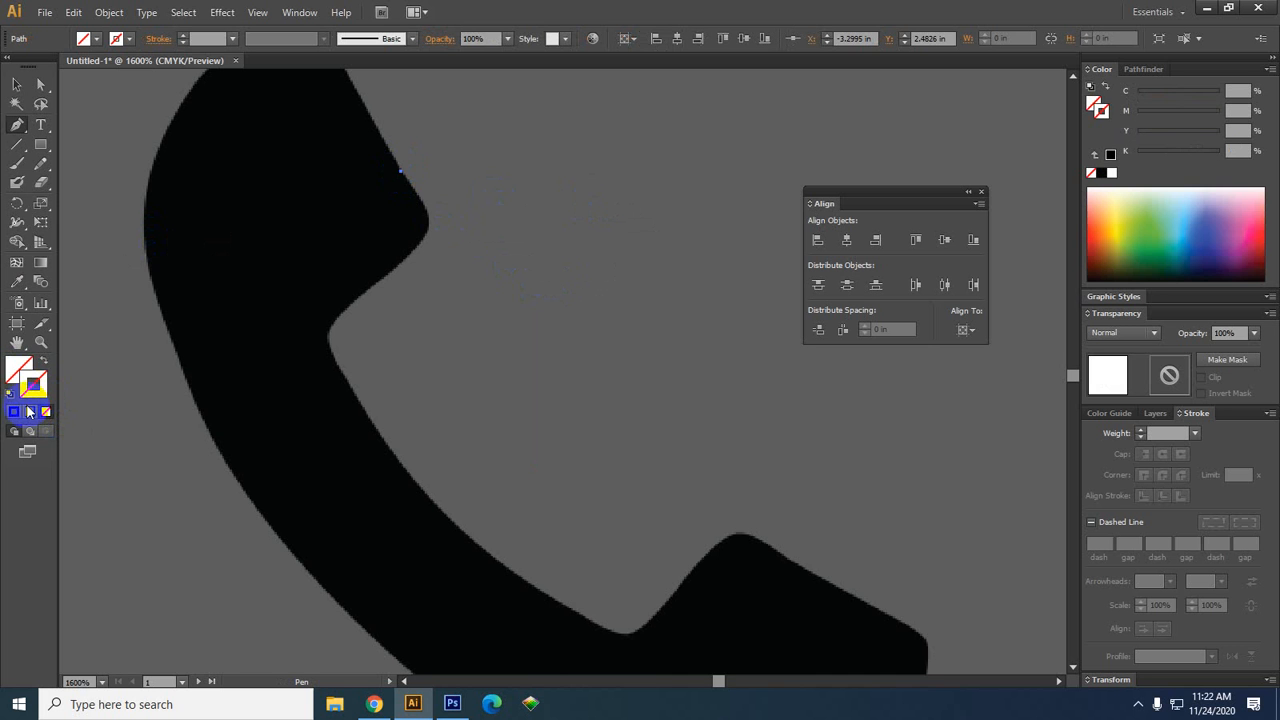
left_click(14, 411)
left_click(598, 290)
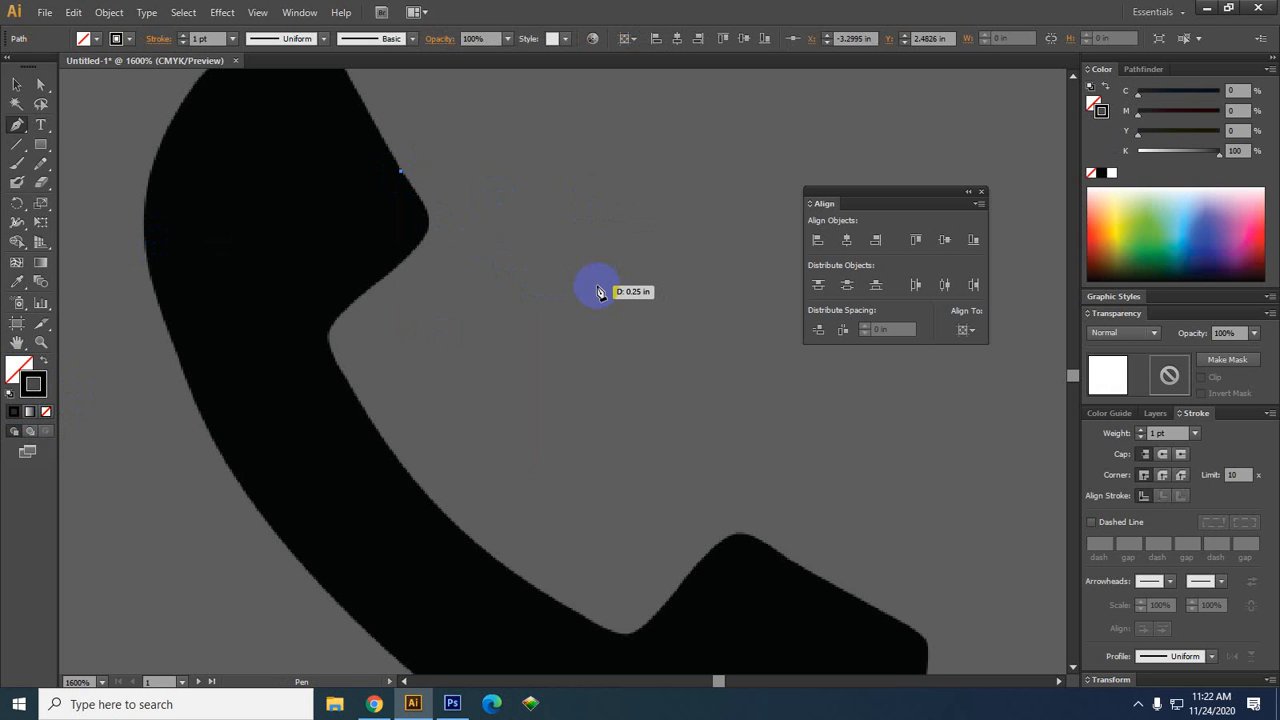
left_click_drag(598, 291, 532, 294)
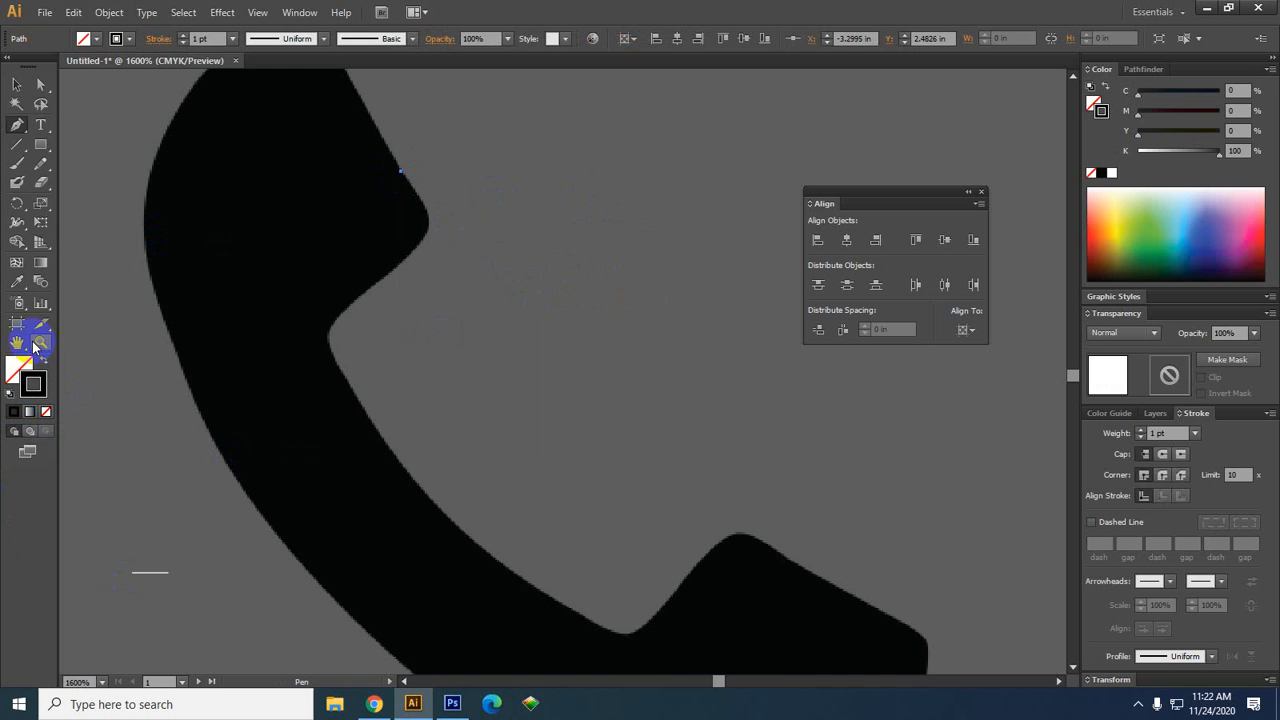
left_click_drag(428, 224, 436, 228)
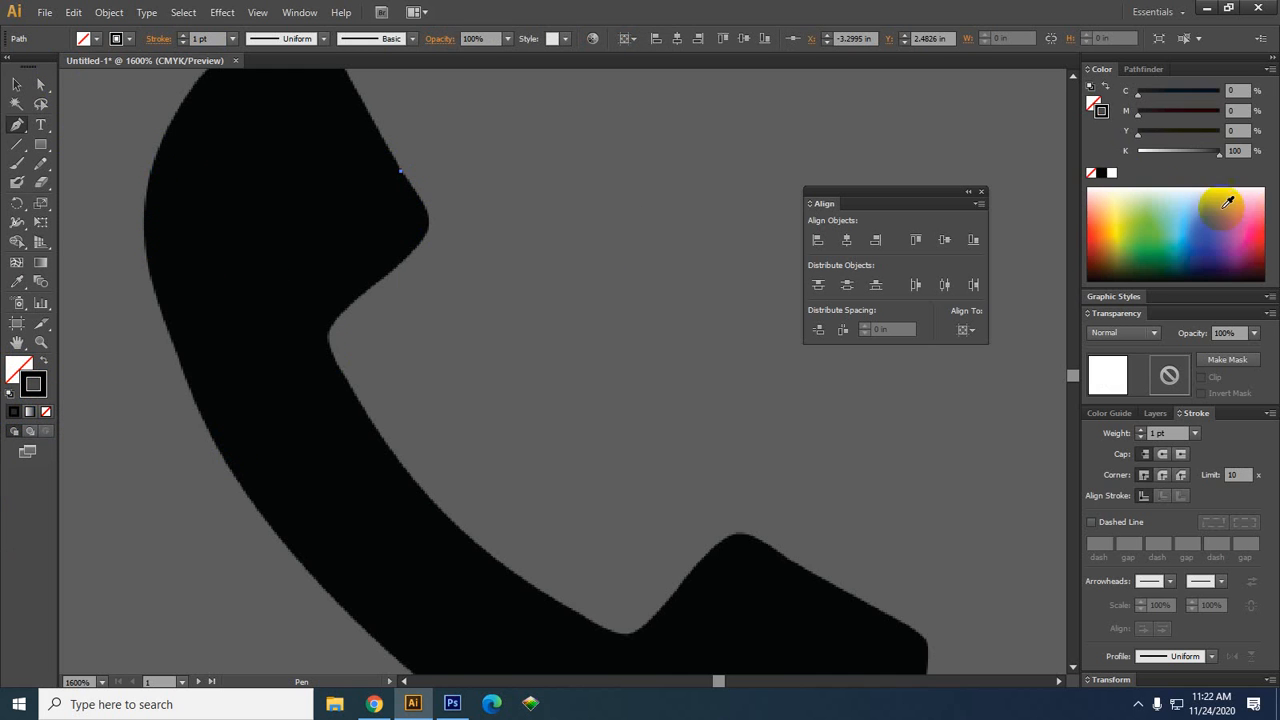
left_click_drag(1216, 151, 1190, 166)
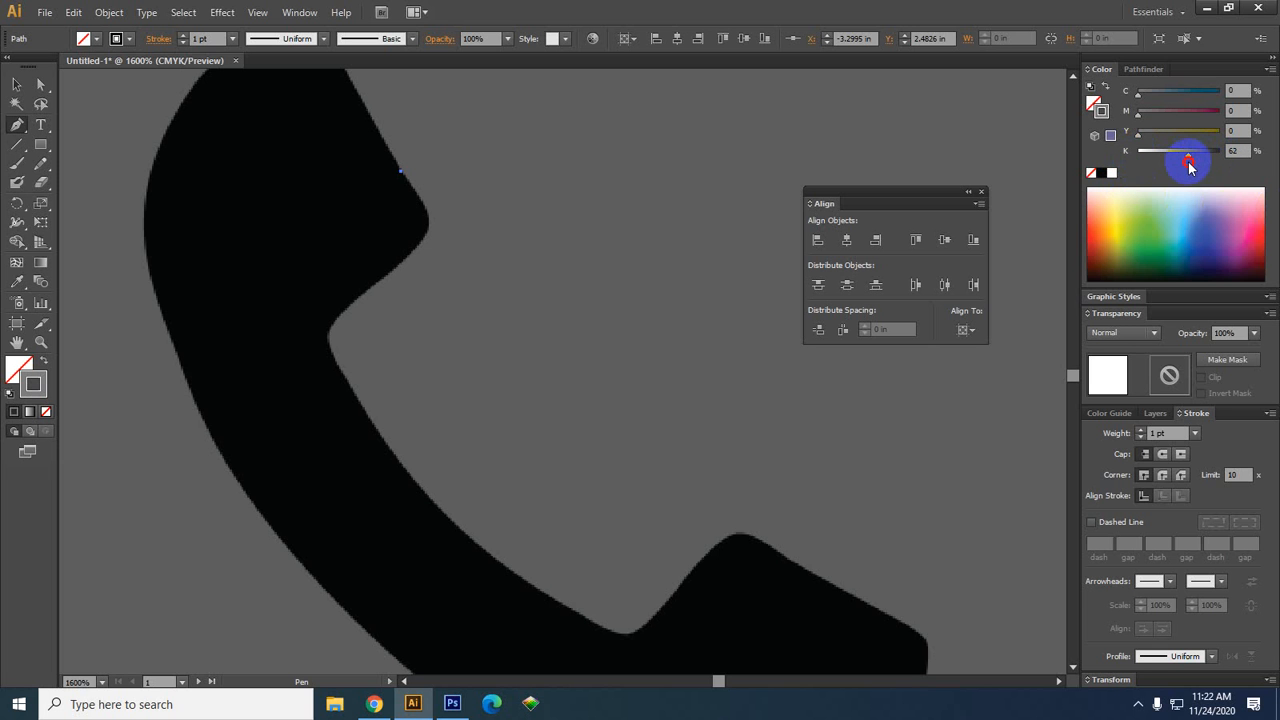
left_click_drag(289, 266, 381, 204)
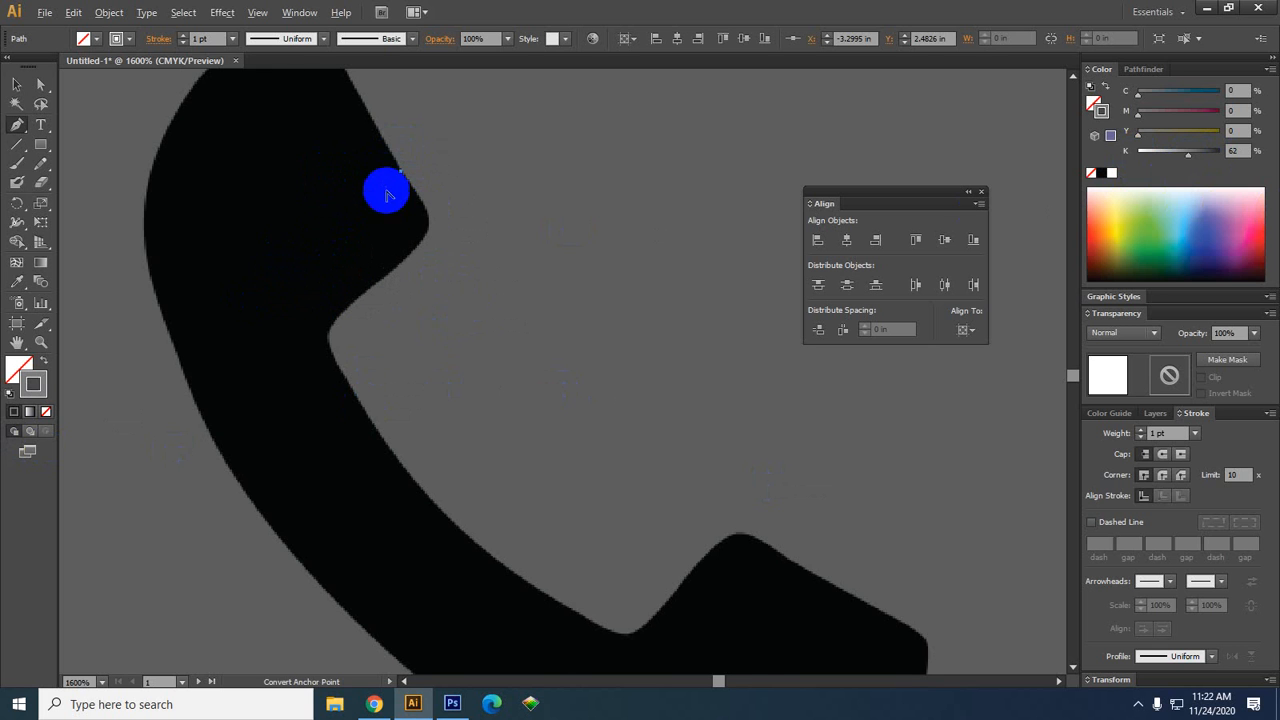
Add a curved anchor below the bend and adjust its handle to hug the handset edge
scroll(440, 235, "up", 2)
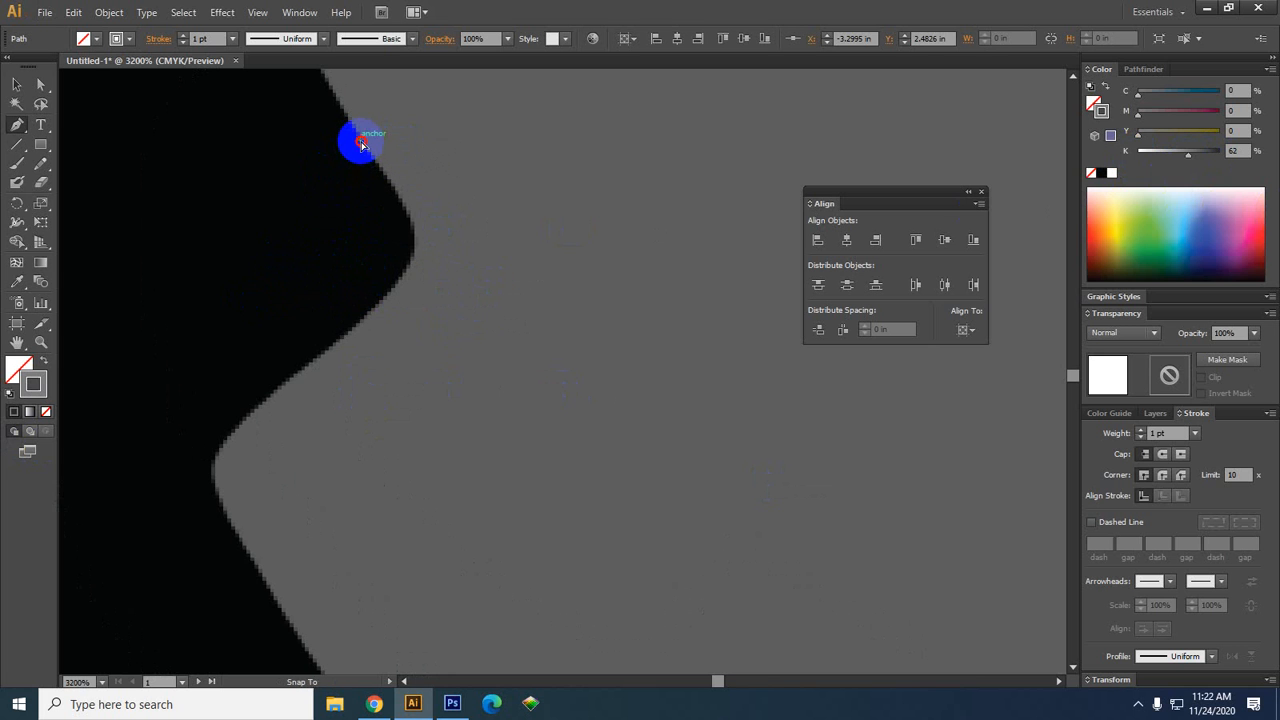
left_click_drag(360, 143, 420, 218)
left_click_drag(419, 221, 265, 408)
key("alt")
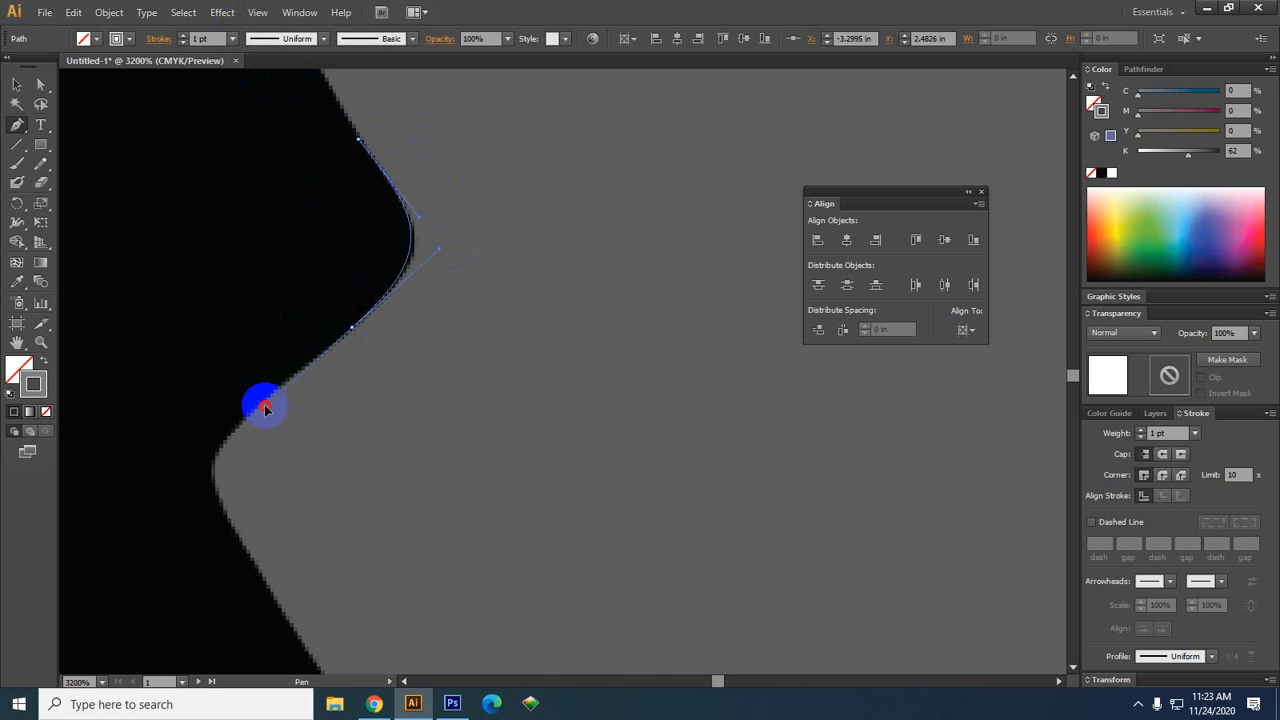
left_click_drag(265, 408, 258, 408)
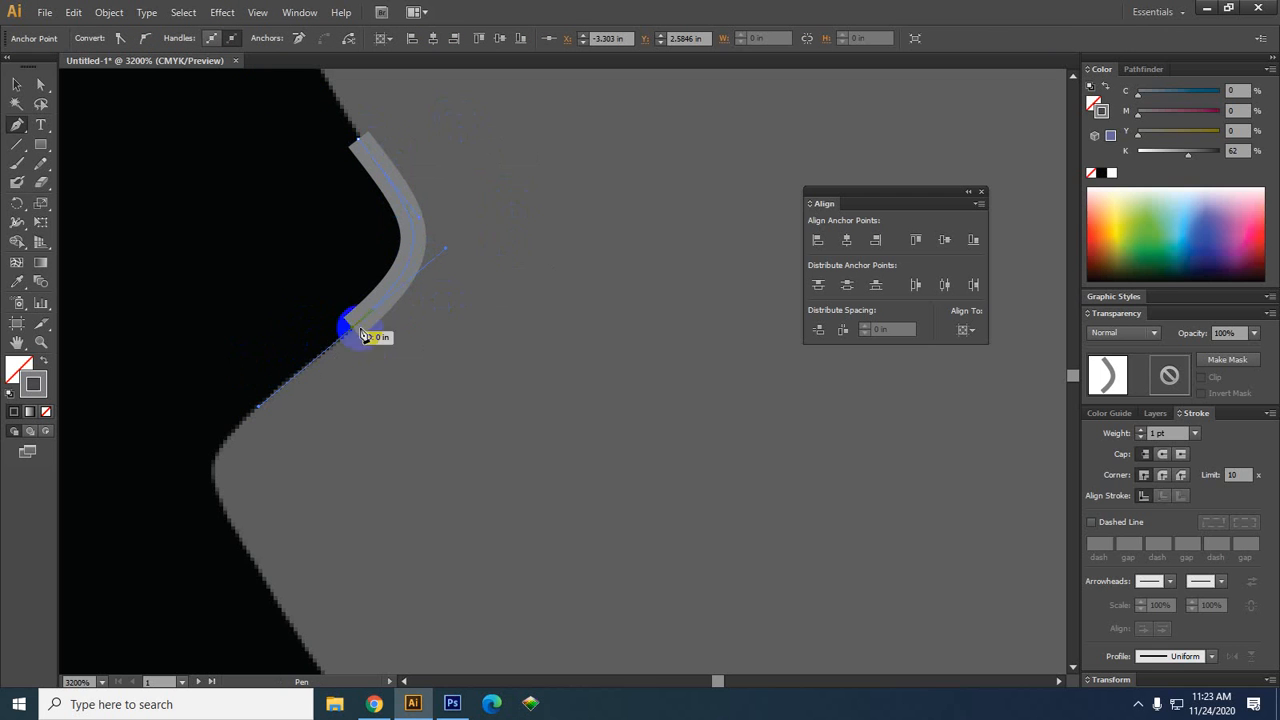
Refine the curve at the handset's top notch, zooming to check the fit
scroll(400, 312, "down", 1)
scroll(406, 316, "up", 1)
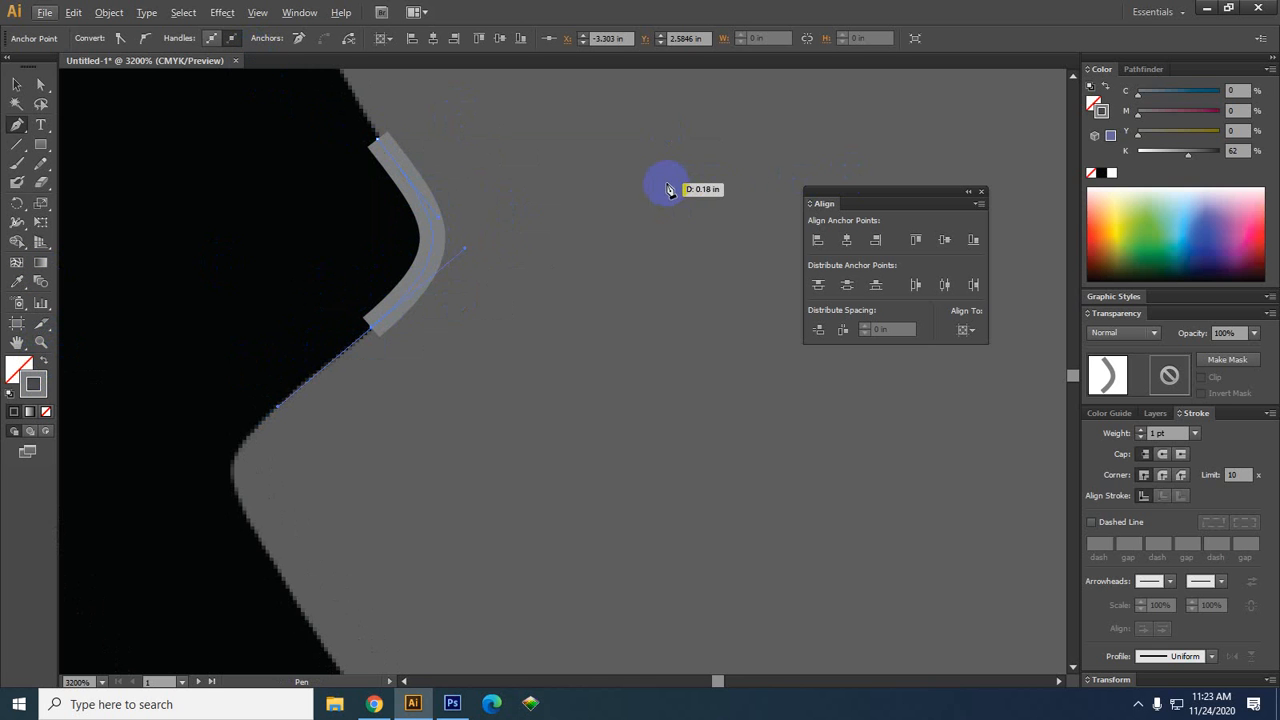
scroll(672, 212, "down", 3)
scroll(672, 212, "down", 4)
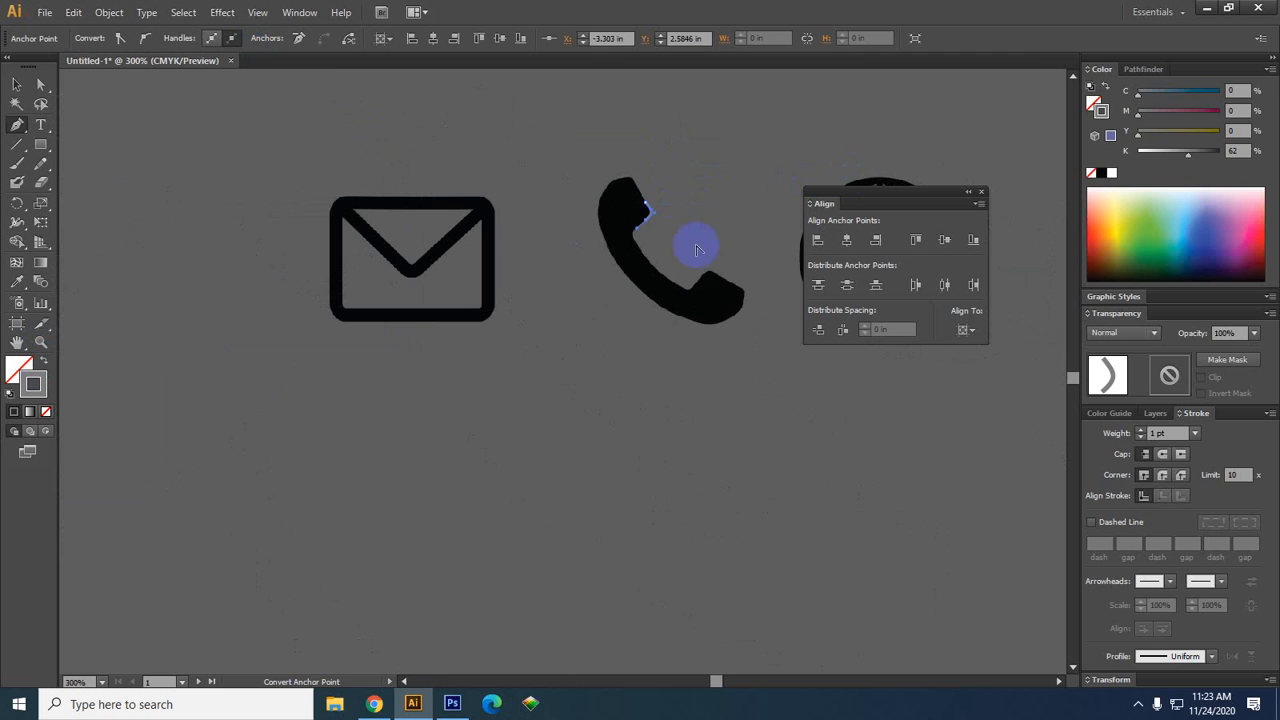
left_click_drag(630, 204, 660, 218)
scroll(735, 160, "up", 4)
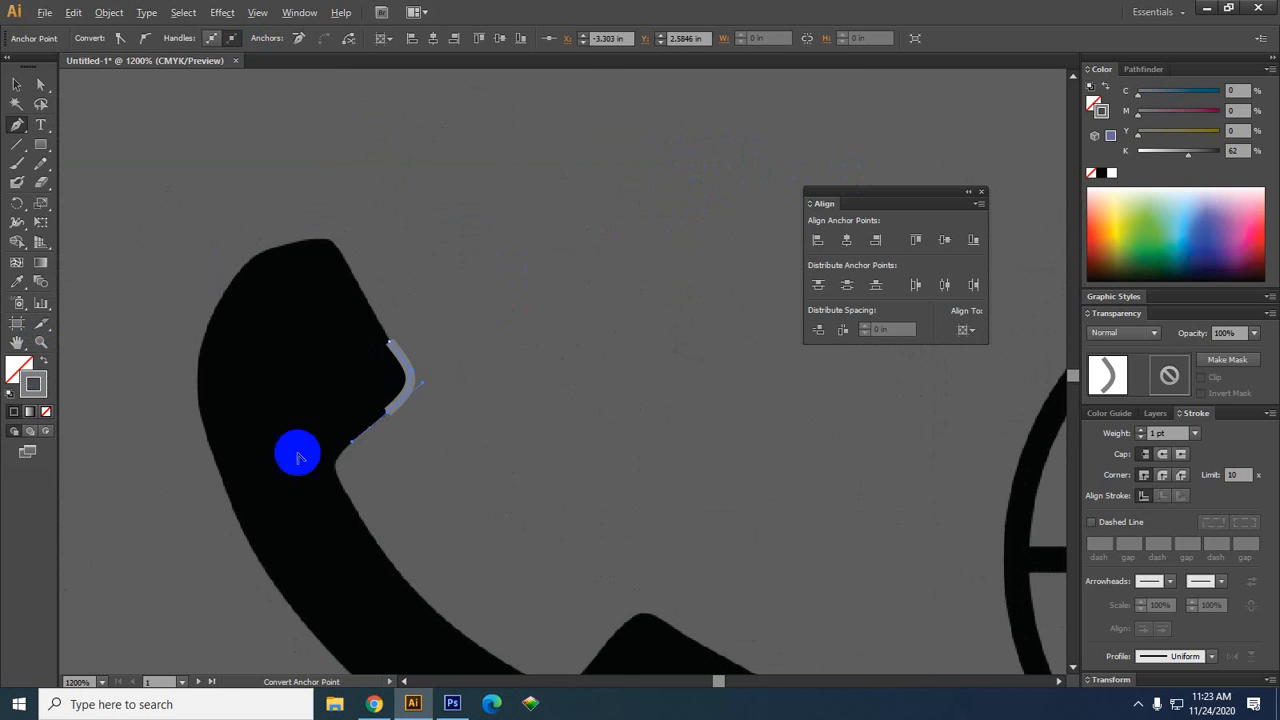
left_click_drag(400, 362, 349, 316)
scroll(314, 295, "down", 6)
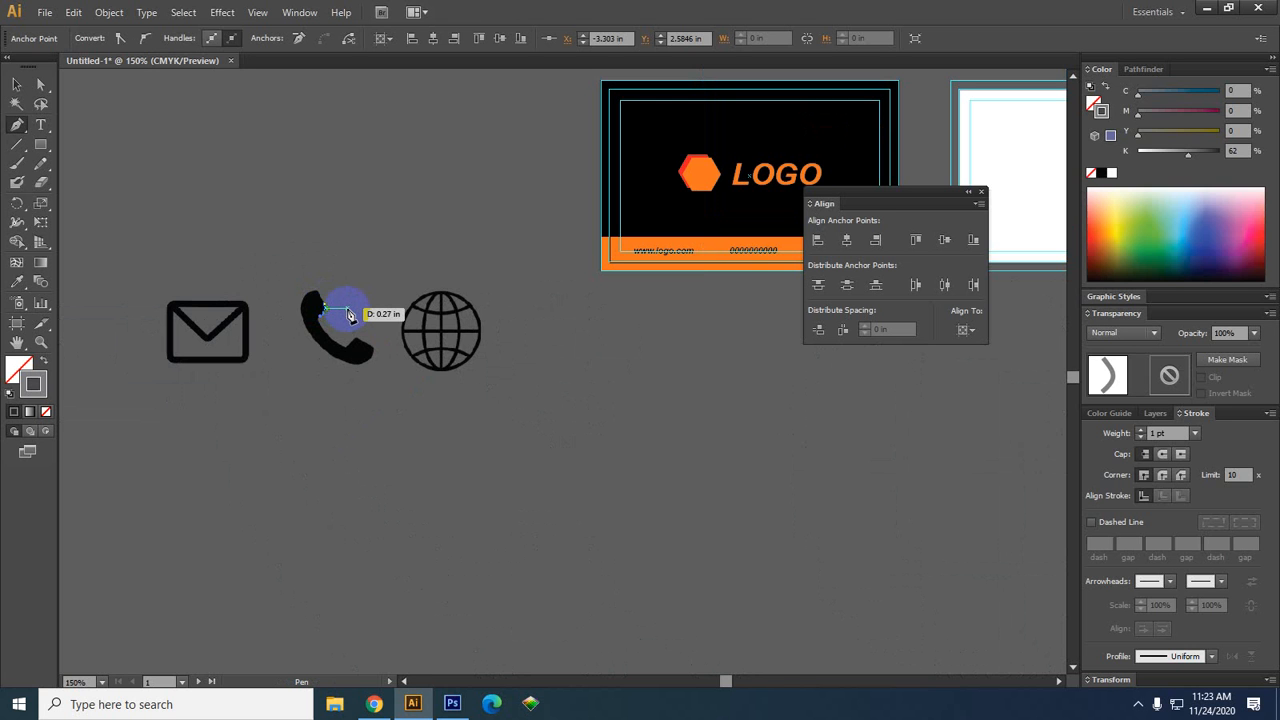
Set the path's stroke to None
scroll(305, 268, "up", 3)
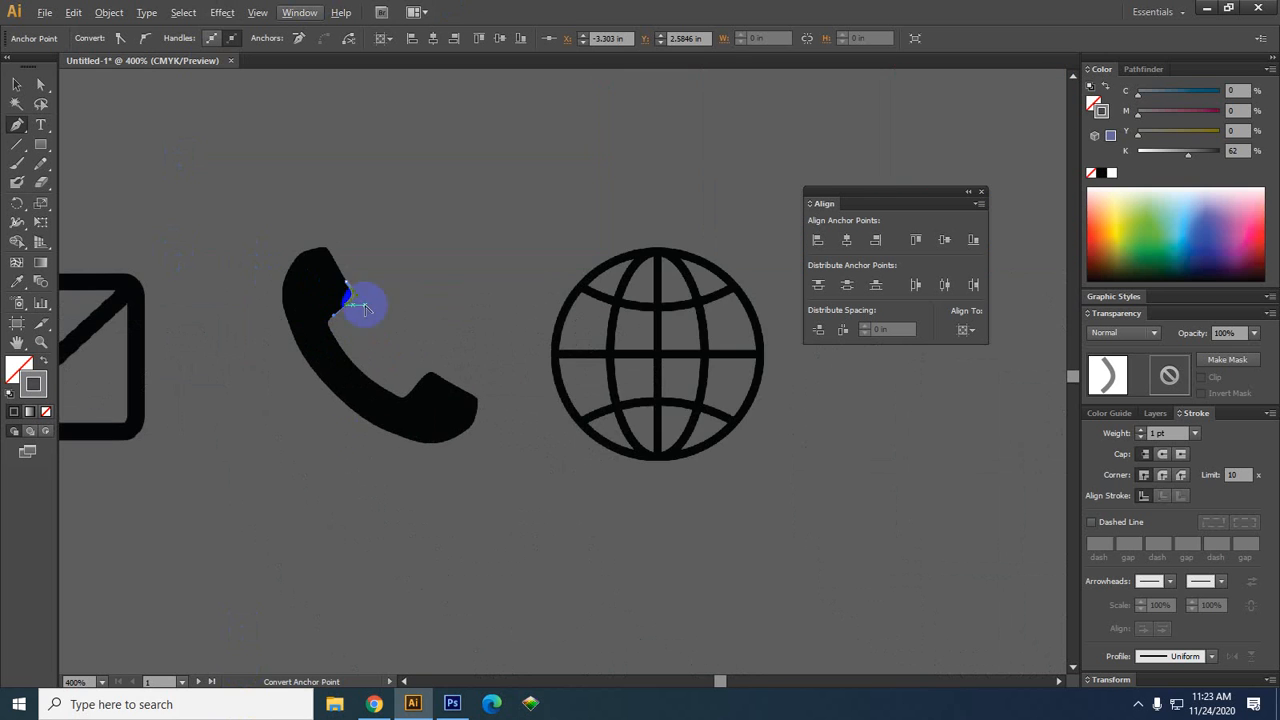
scroll(355, 388, "up", 3)
scroll(360, 404, "up", 2)
mouse_move(424, 226)
left_mouse_down()
mouse_move(448, 454)
mouse_move(569, 656)
mouse_move(544, 716)
left_mouse_up()
left_click(46, 410)
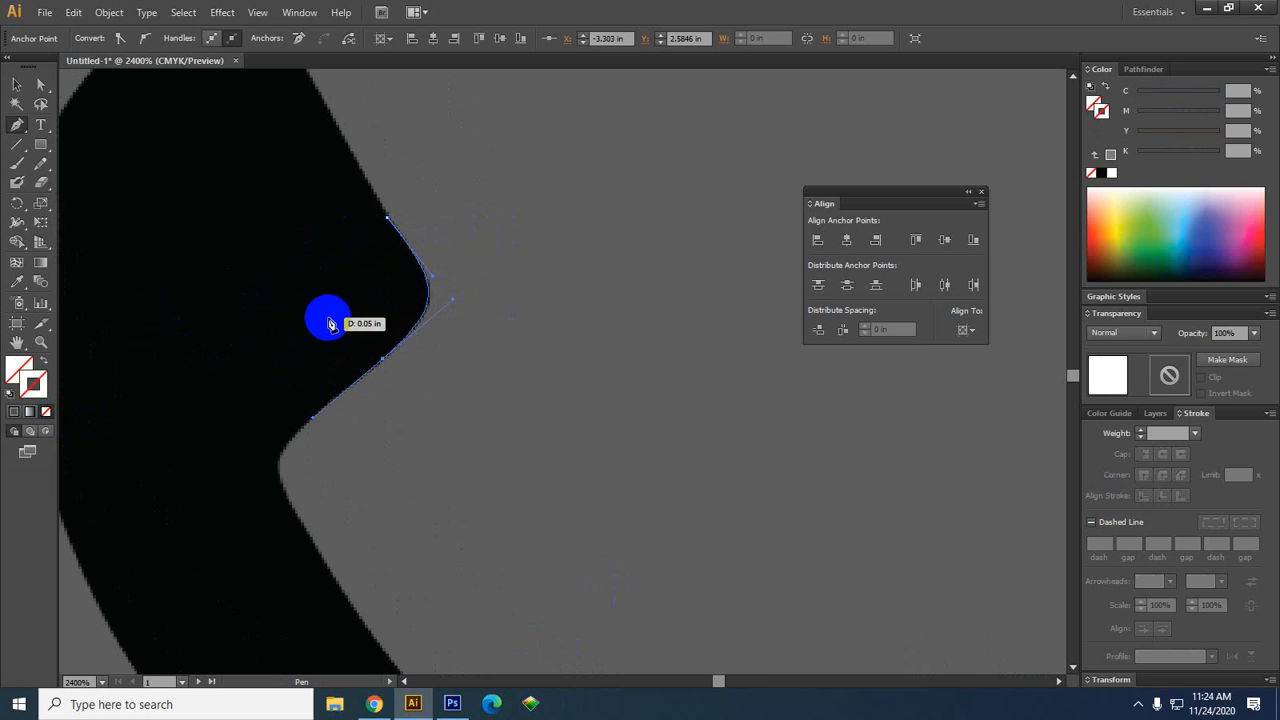
Remove the last anchor's outgoing handle and add a new anchor lower on the handset edge
left_click_drag(512, 385, 542, 338)
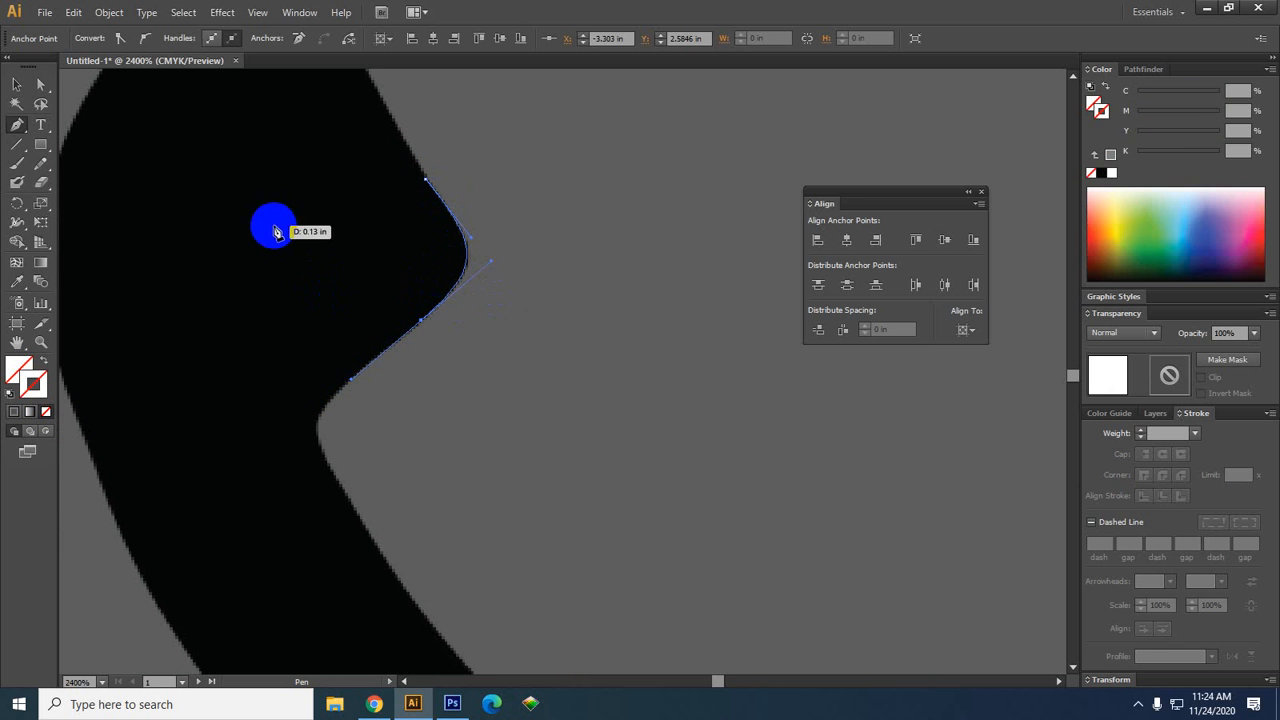
scroll(368, 360, "up", 1, "alt")
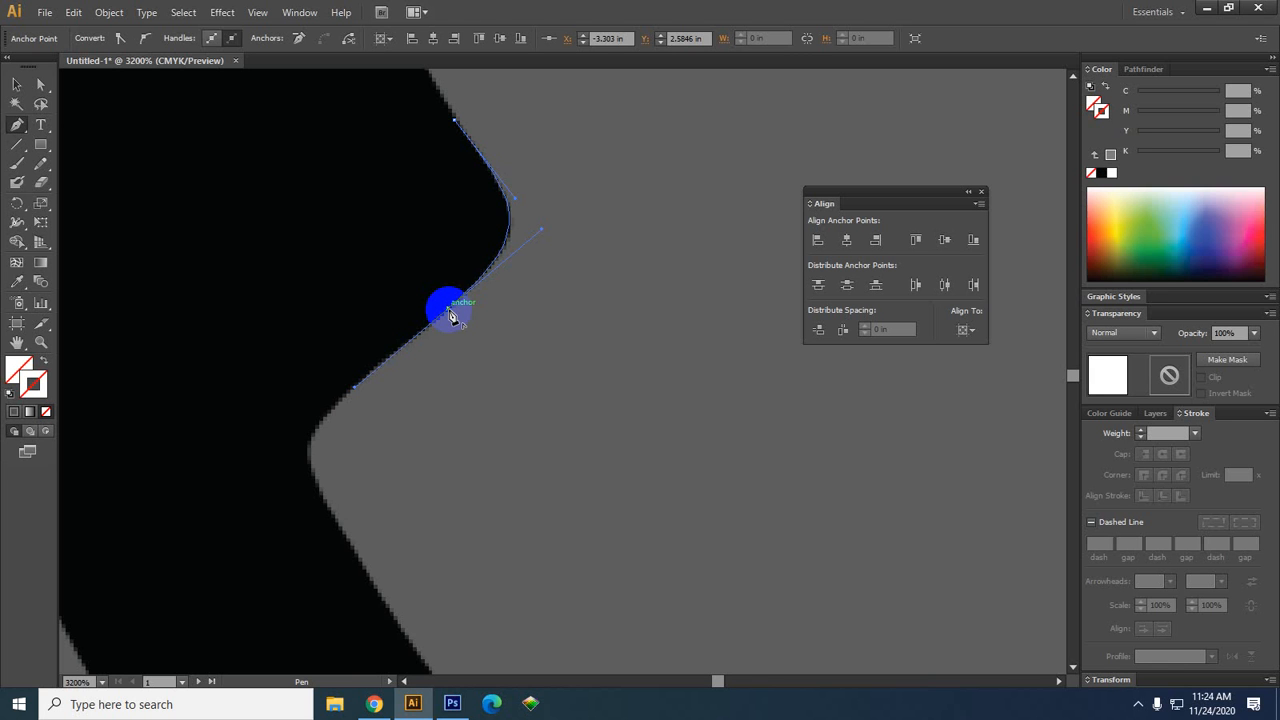
key("alt")
key("alt")
left_click(448, 314)
left_click(356, 385)
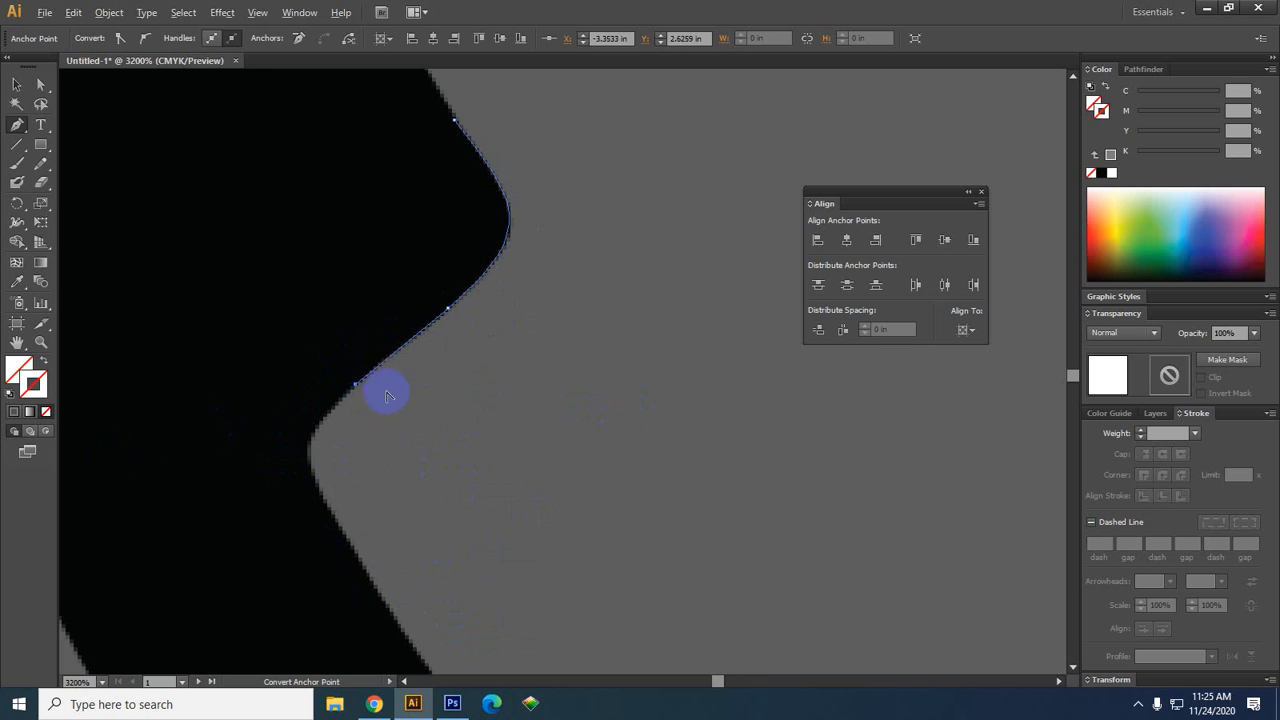
Rework the end anchor's direction handle, undoing two attempts before continuing the path
left_click_drag(355, 384, 268, 456)
key("ctrl+z")
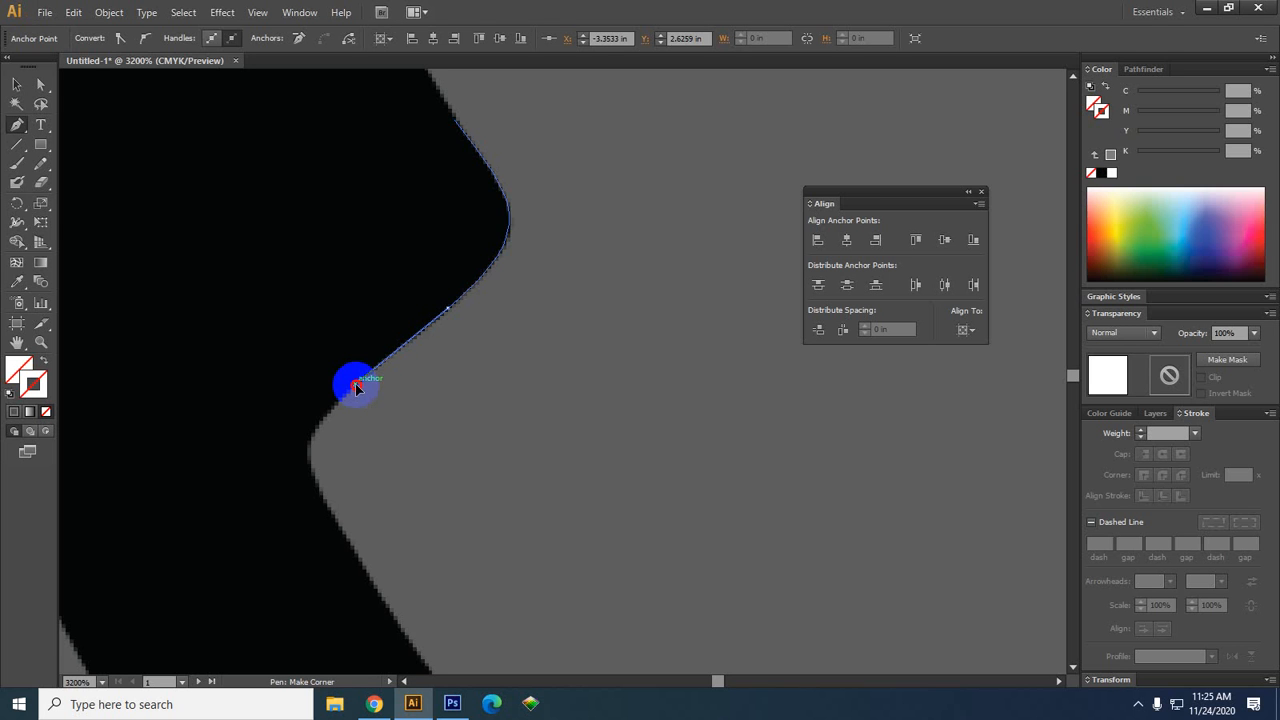
left_click_drag(356, 384, 252, 455)
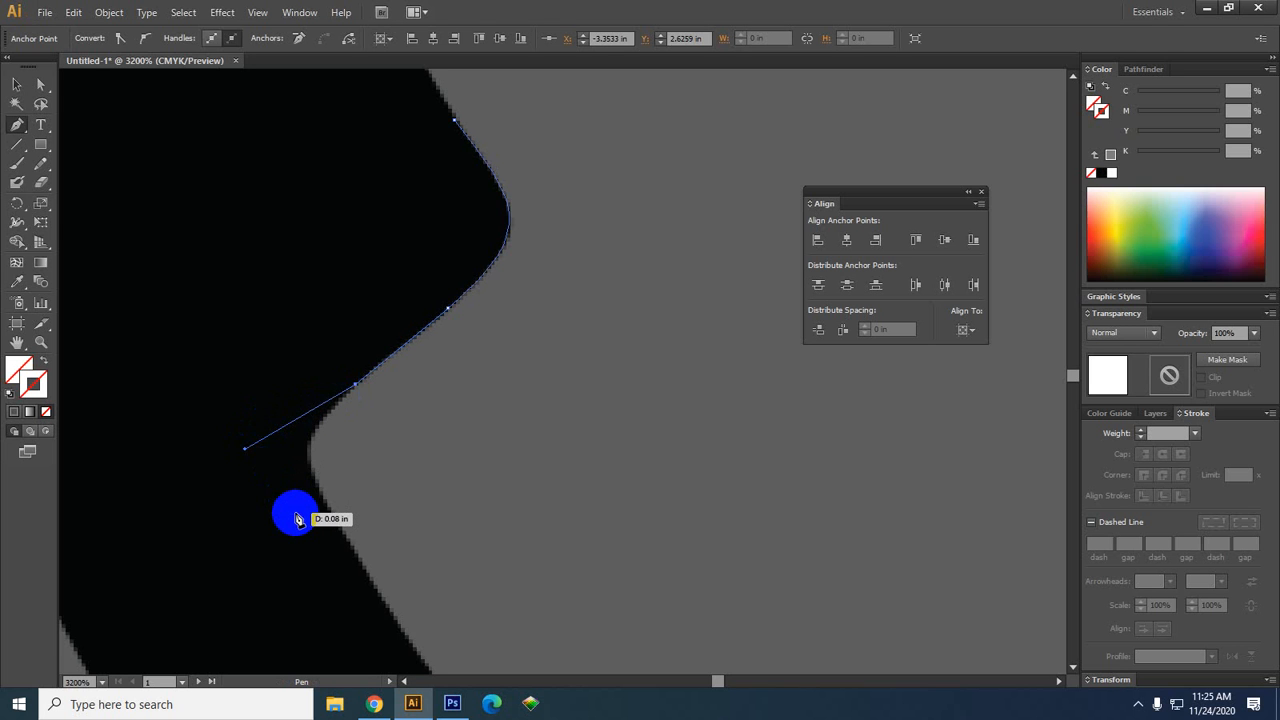
key("ctrl+z")
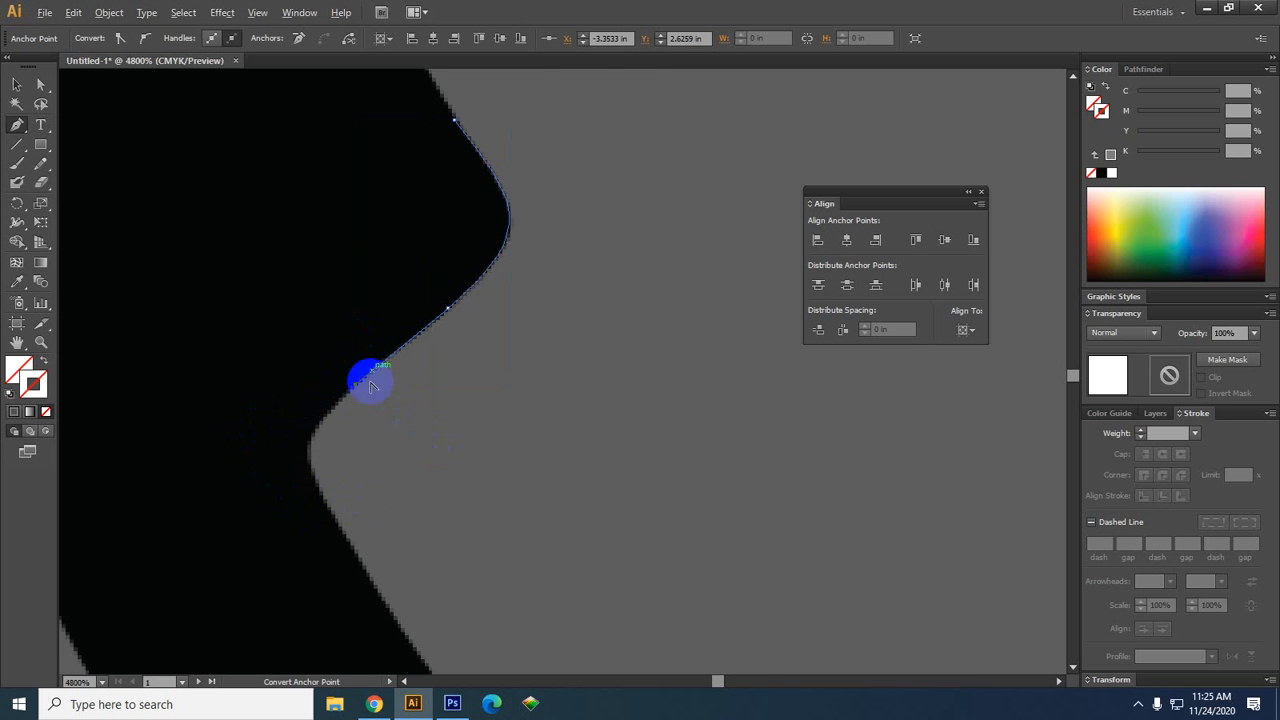
scroll(366, 377, "up", 1)
left_click(334, 414)
mouse_move(336, 412)
left_mouse_down()
mouse_move(350, 397)
mouse_move(347, 423)
left_mouse_up()
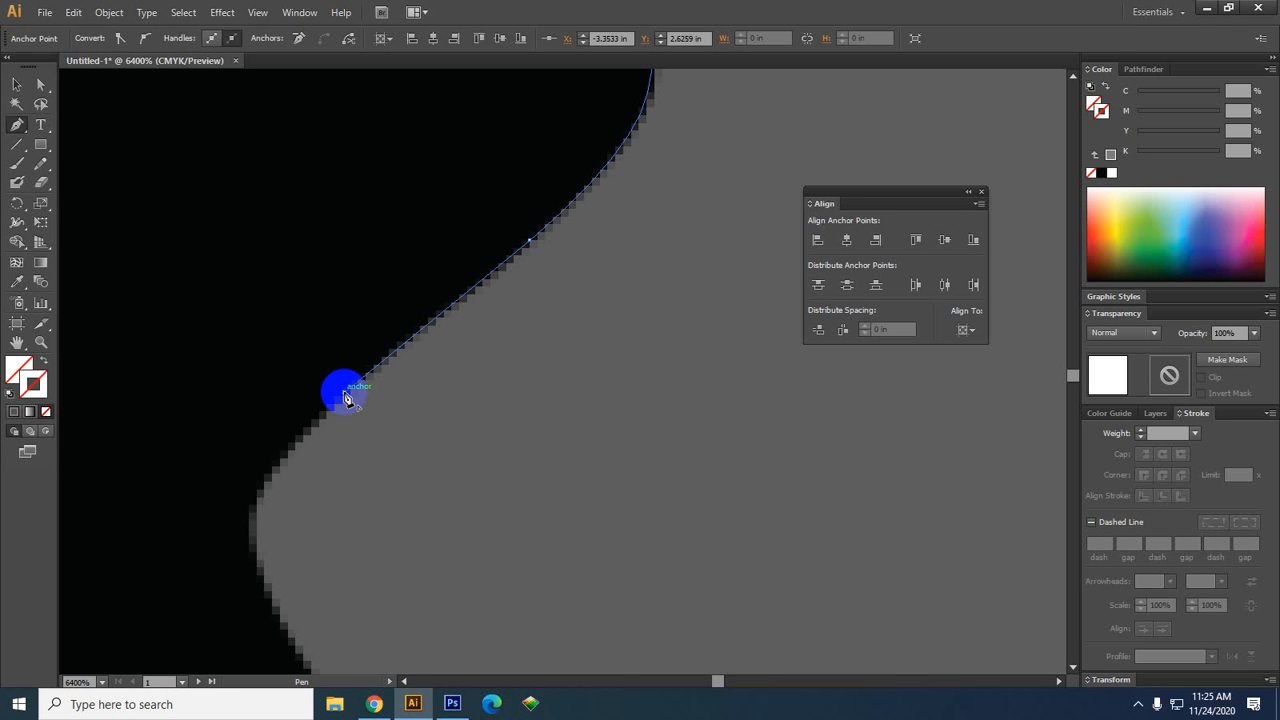
left_click_drag(345, 398, 285, 420)
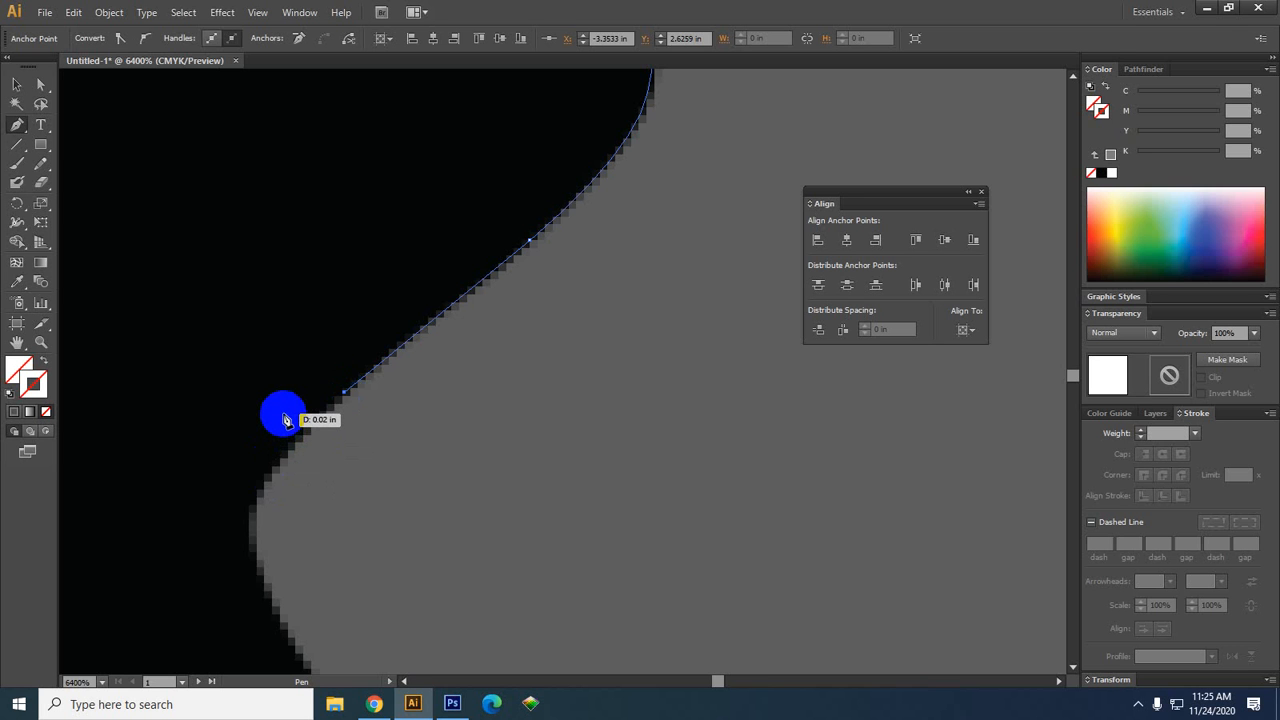
left_click_drag(285, 420, 347, 399)
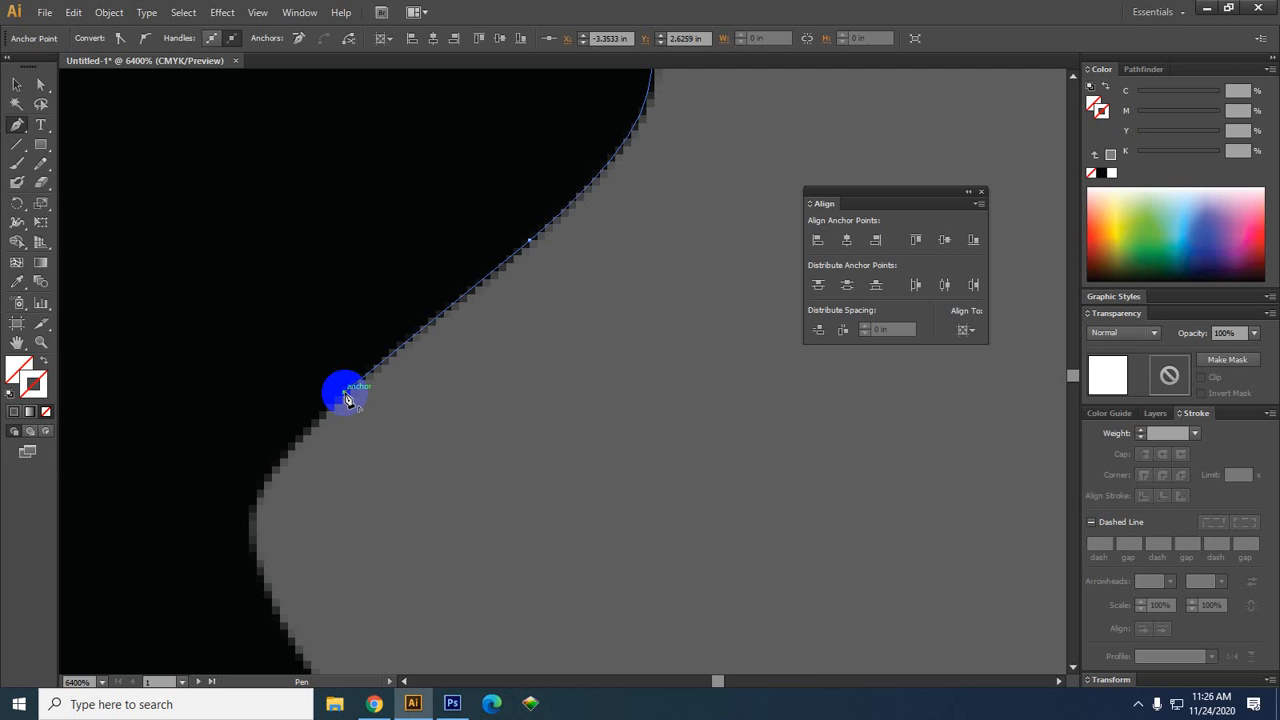
mouse_move(346, 399)
left_mouse_down()
mouse_move(405, 418)
mouse_move(415, 455)
mouse_move(357, 364)
mouse_move(345, 399)
left_mouse_up()
Place the next curved anchor along the handset's inner edge
left_click(343, 395)
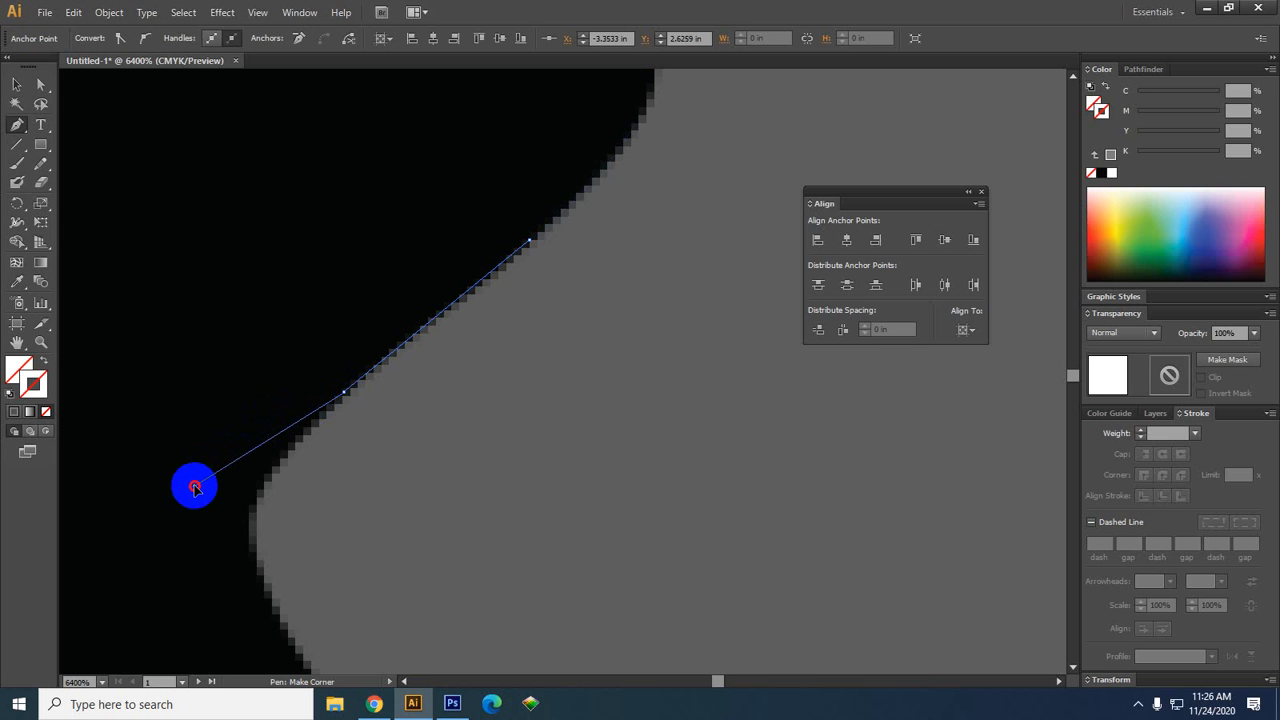
left_click_drag(195, 488, 249, 525)
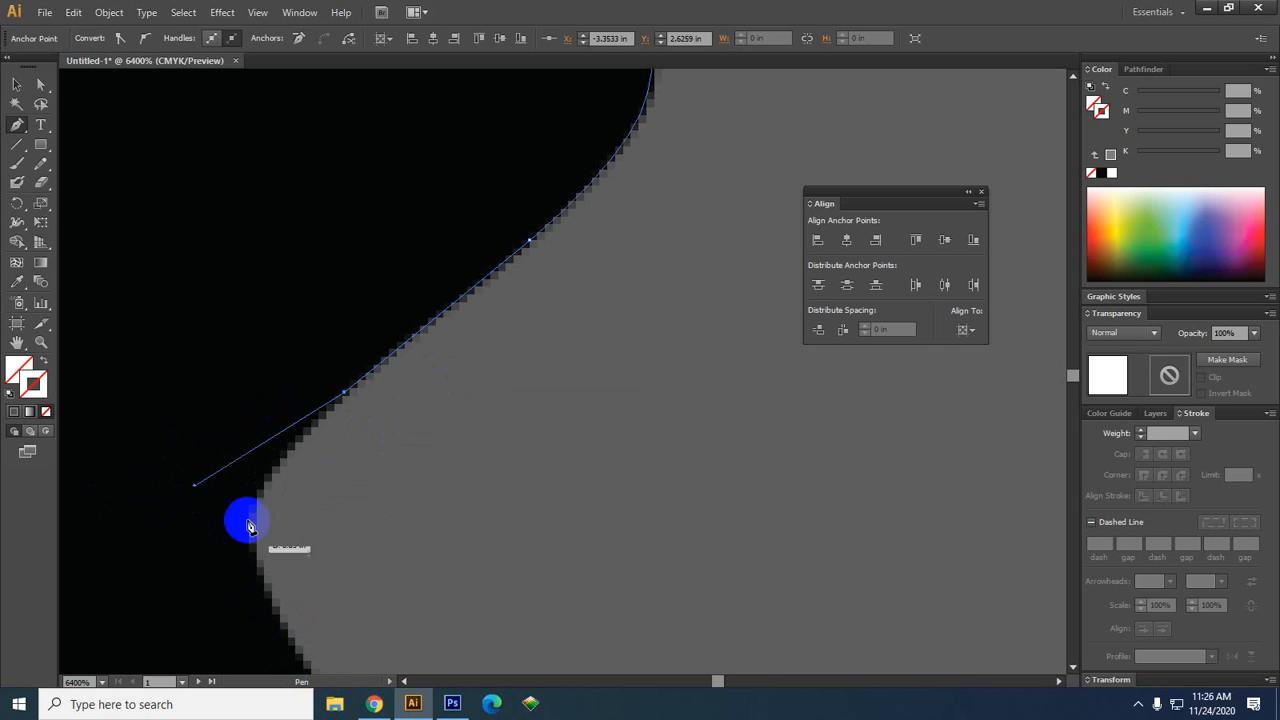
scroll(338, 570, "down", 1)
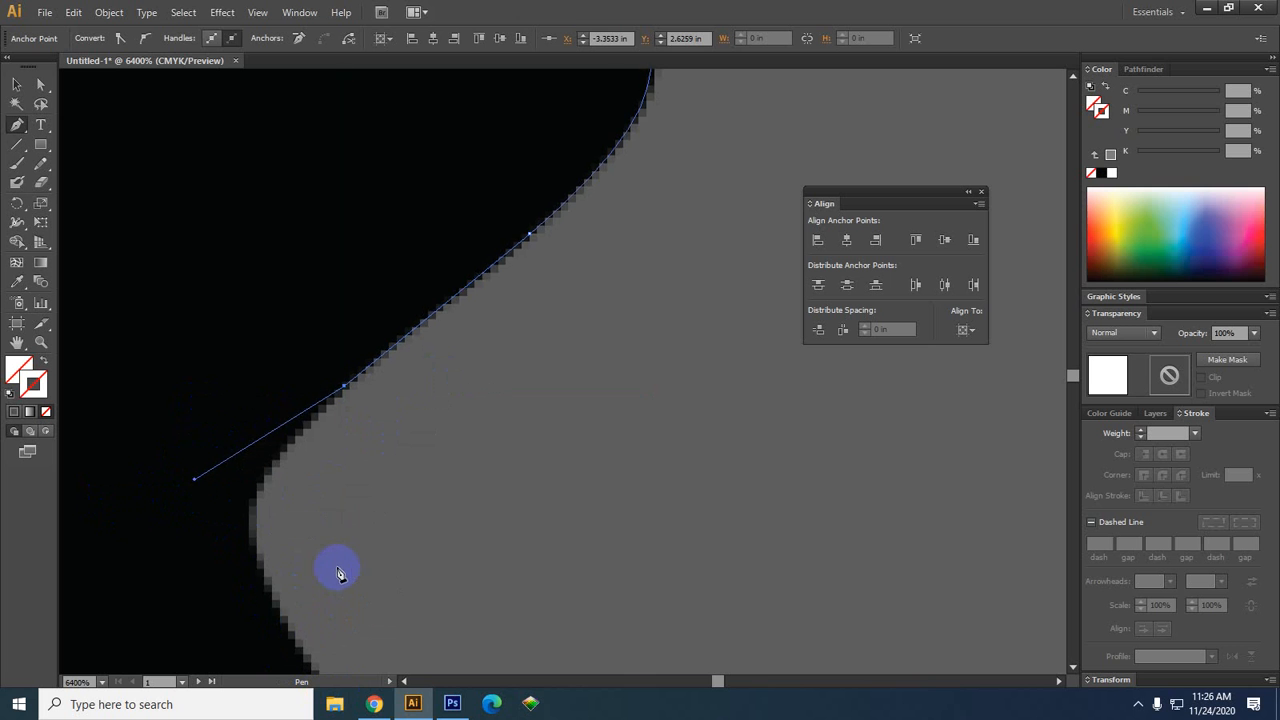
scroll(338, 570, "down", 2)
scroll(330, 542, "down", 1)
left_click_drag(401, 573, 401, 496)
scroll(281, 503, "up", 1)
scroll(281, 506, "down", 1)
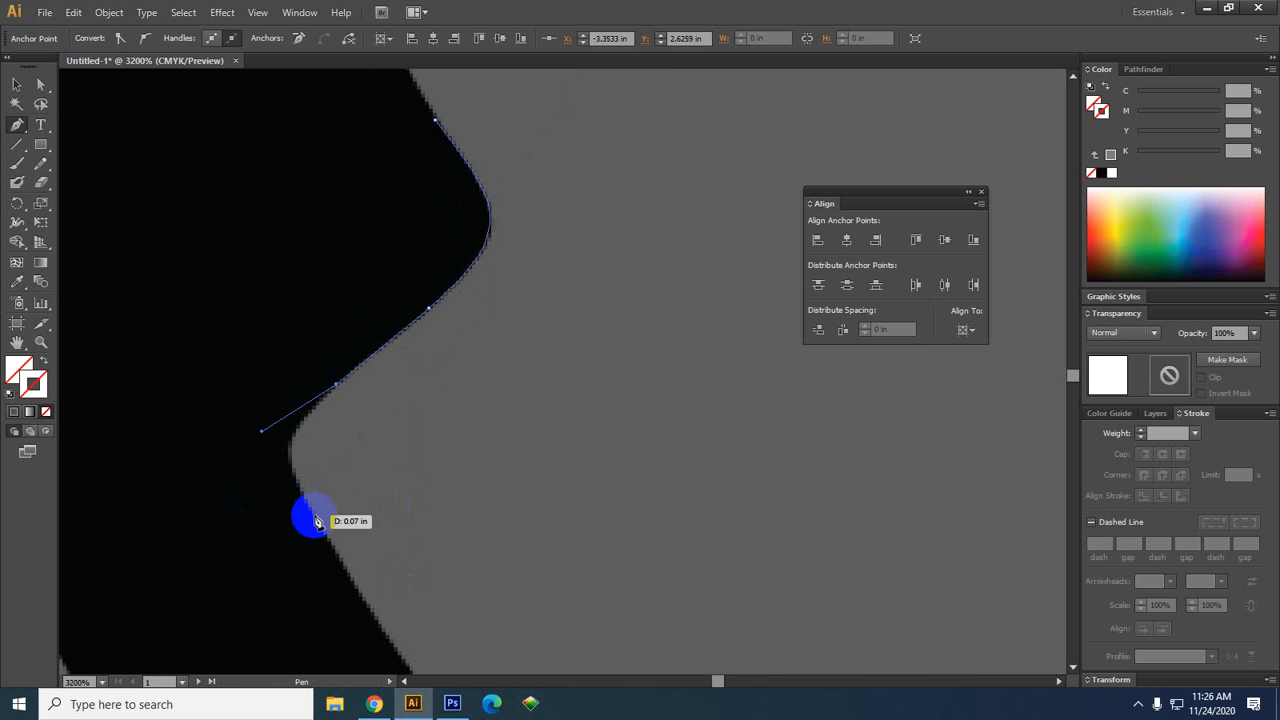
Add a curved anchor further down the inner edge and adjust both handles to fit
mouse_move(315, 521)
left_mouse_down()
mouse_move(327, 546)
mouse_move(337, 541)
left_mouse_up()
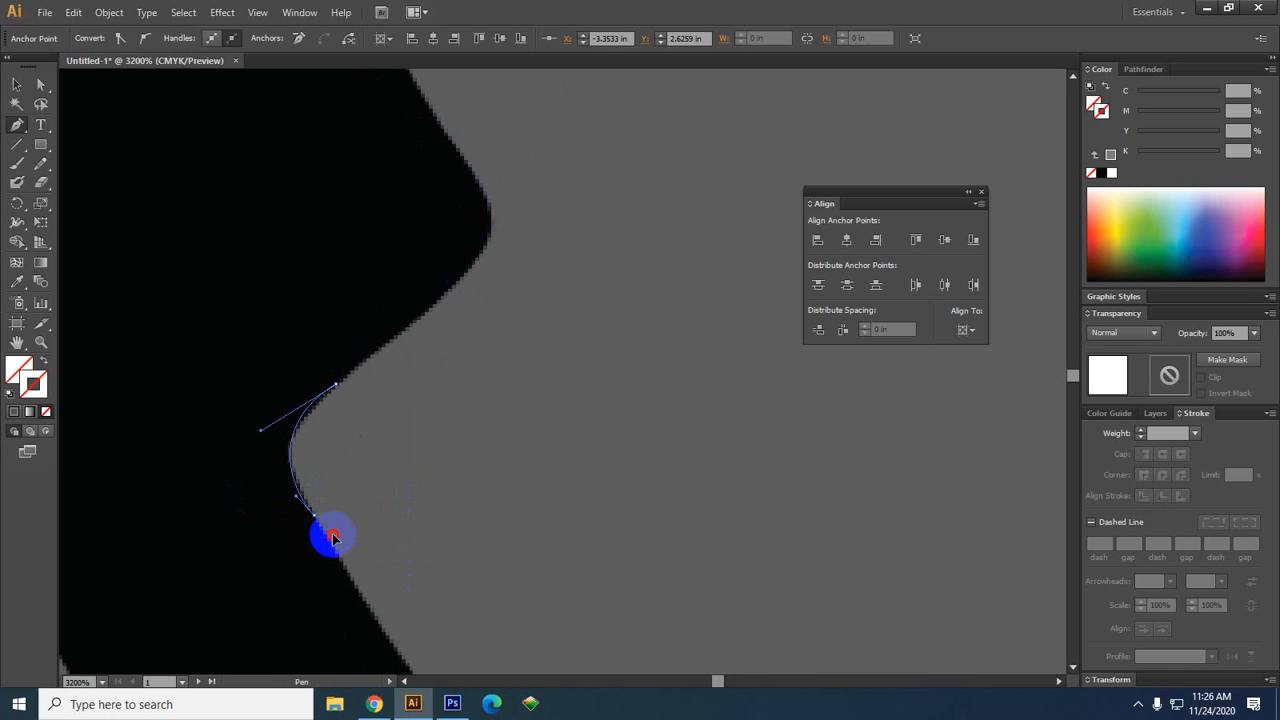
scroll(328, 535, "up", 2)
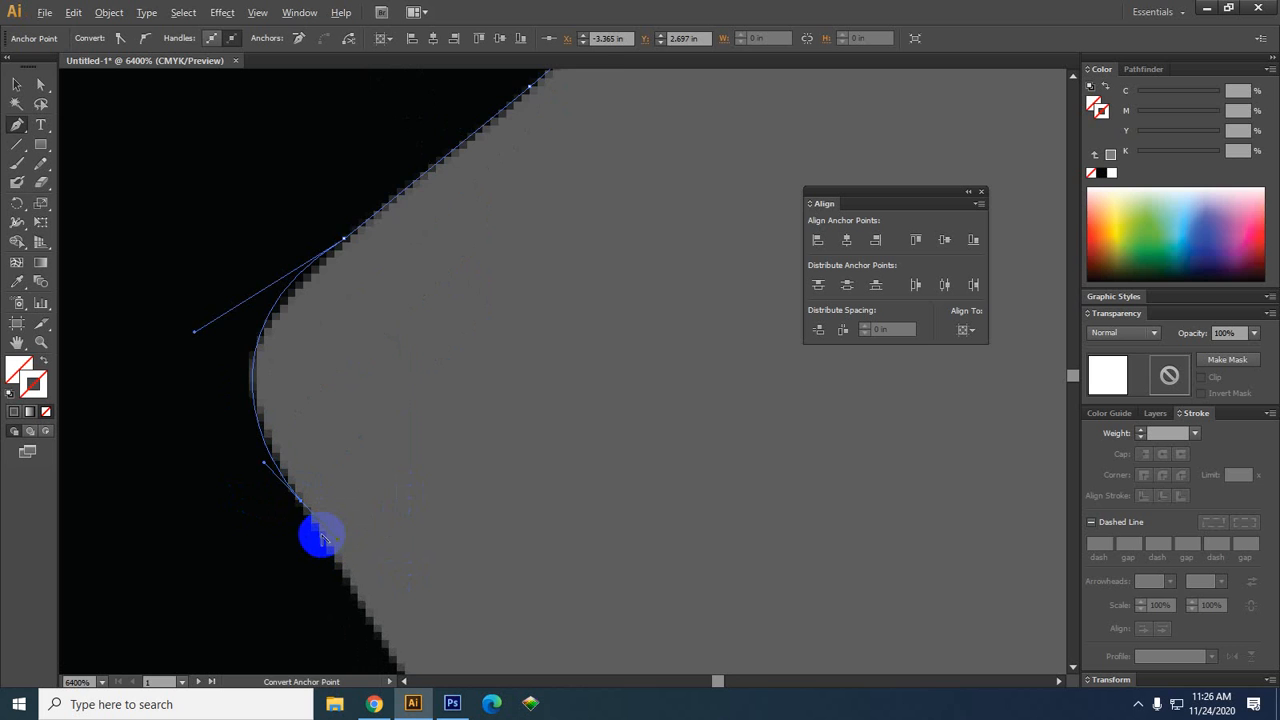
left_click_drag(342, 480, 381, 519)
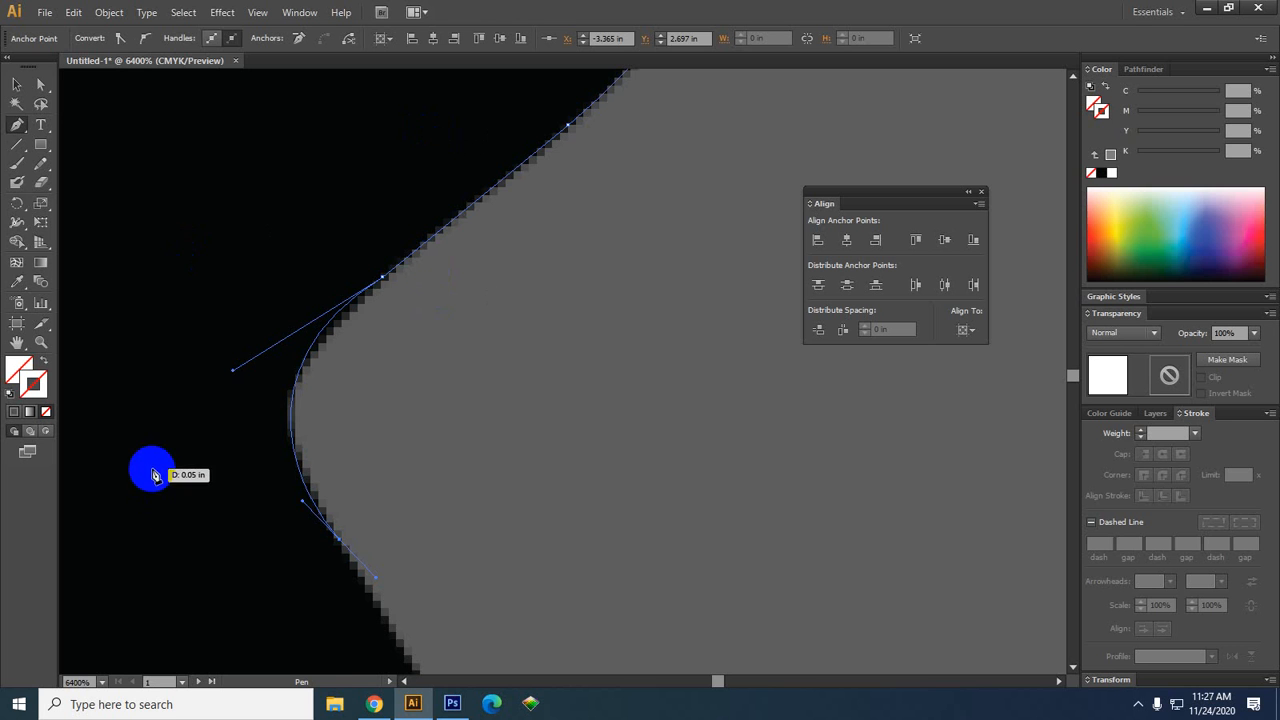
key("alt")
left_click_drag(232, 372, 225, 407)
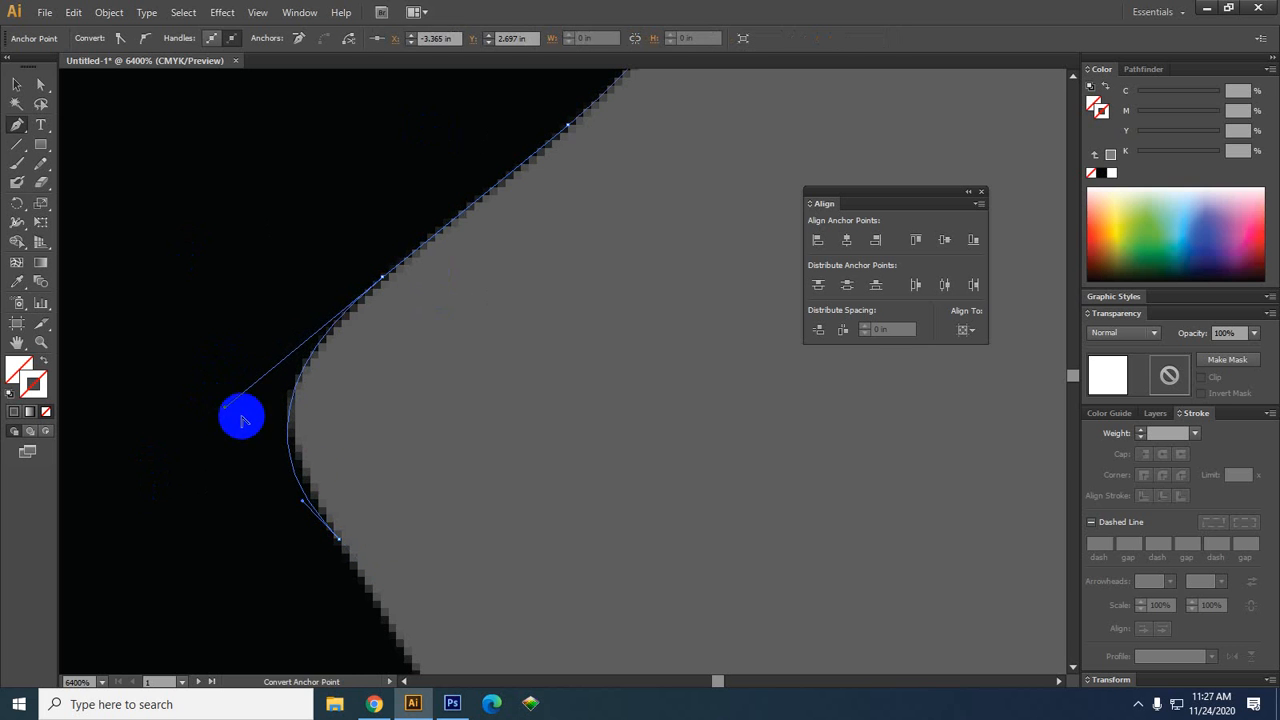
left_click_drag(303, 503, 297, 455)
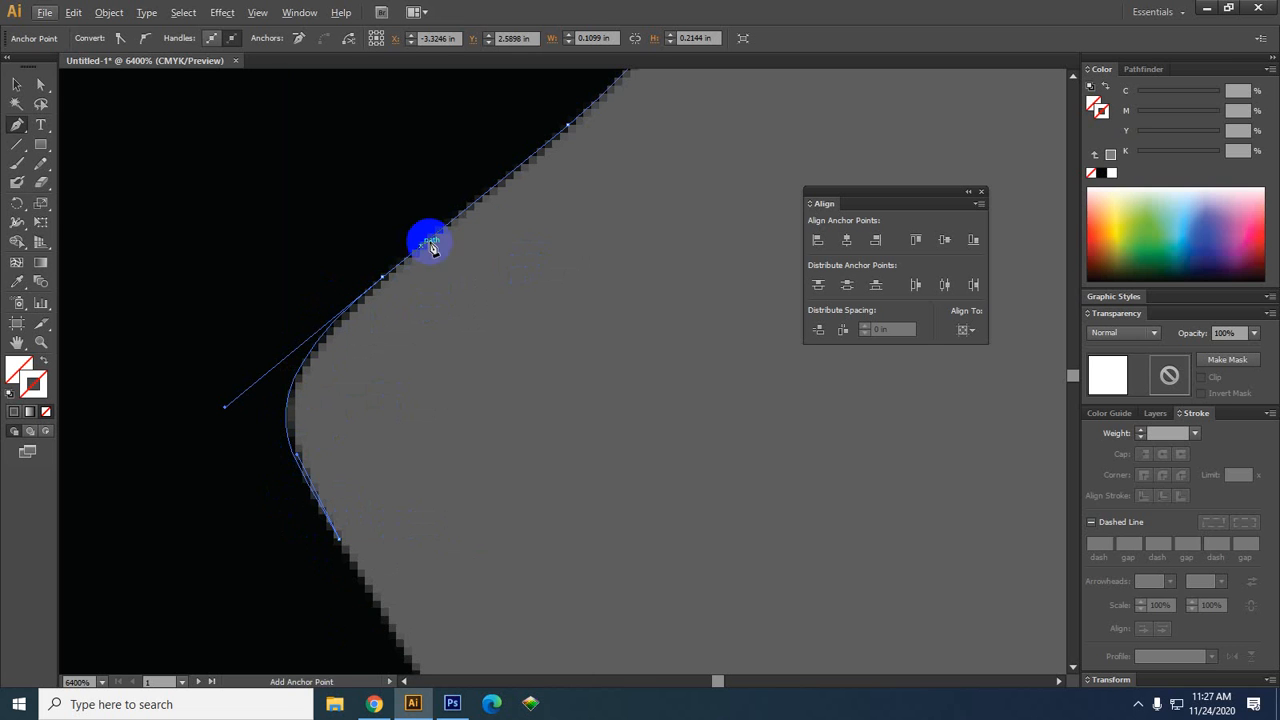
key("alt")
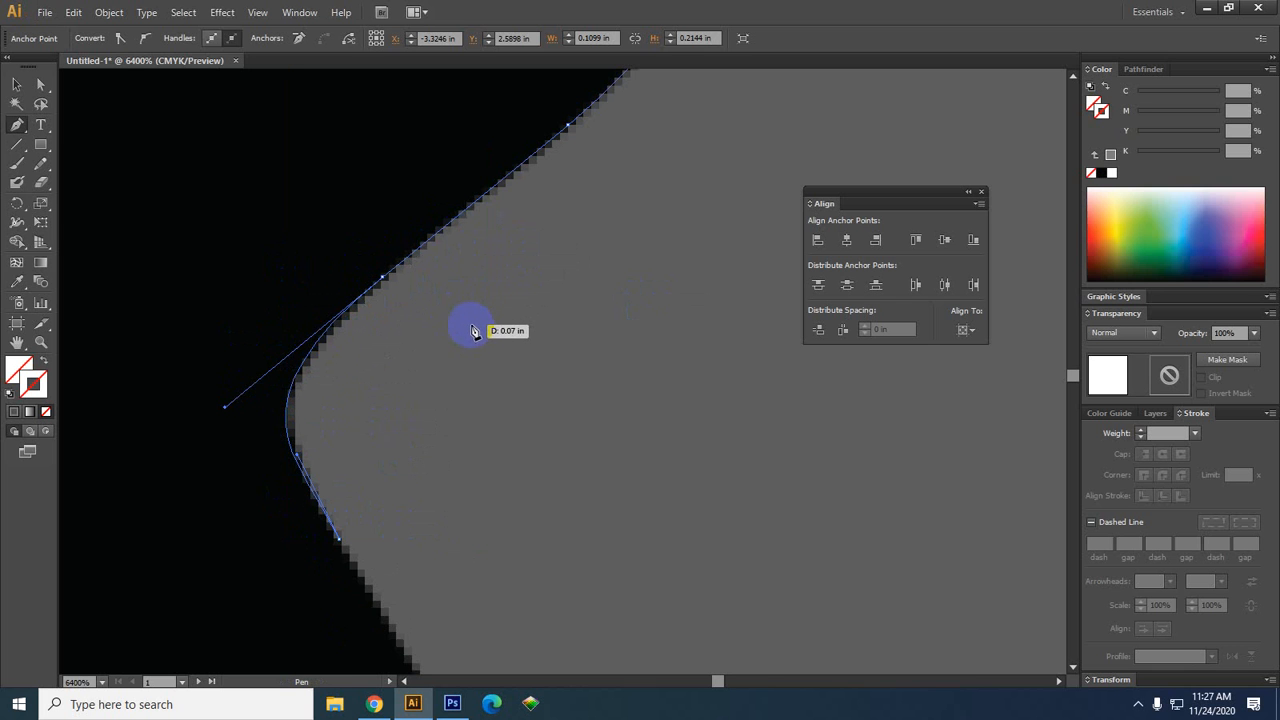
key("alt")
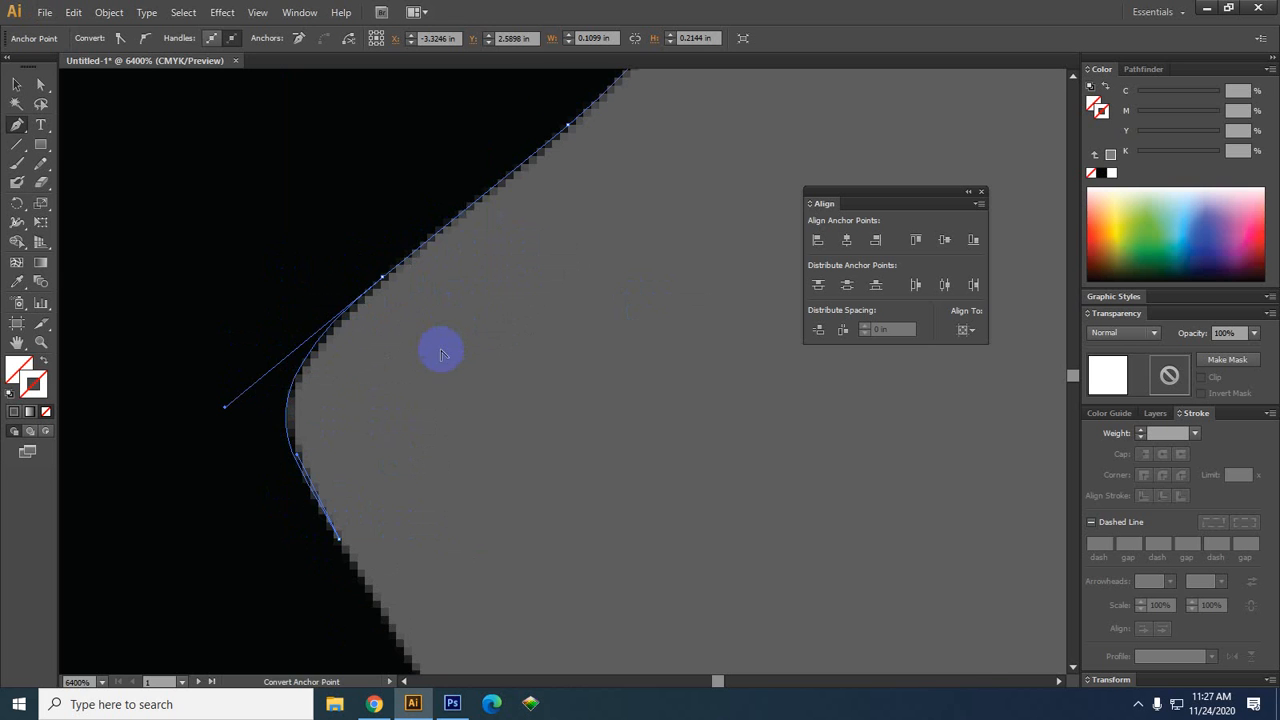
scroll(442, 354, "down", 4)
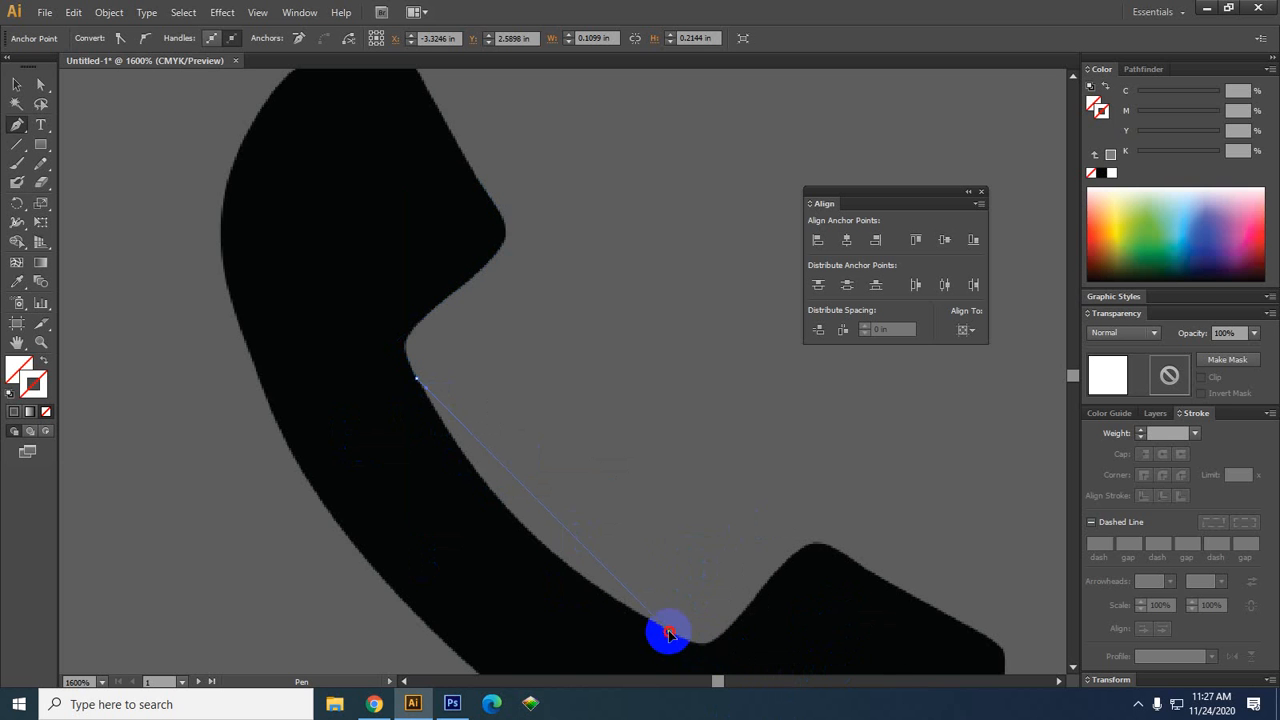
Refit the curve by pulling the upper anchor's handle
left_click_drag(668, 628, 822, 525)
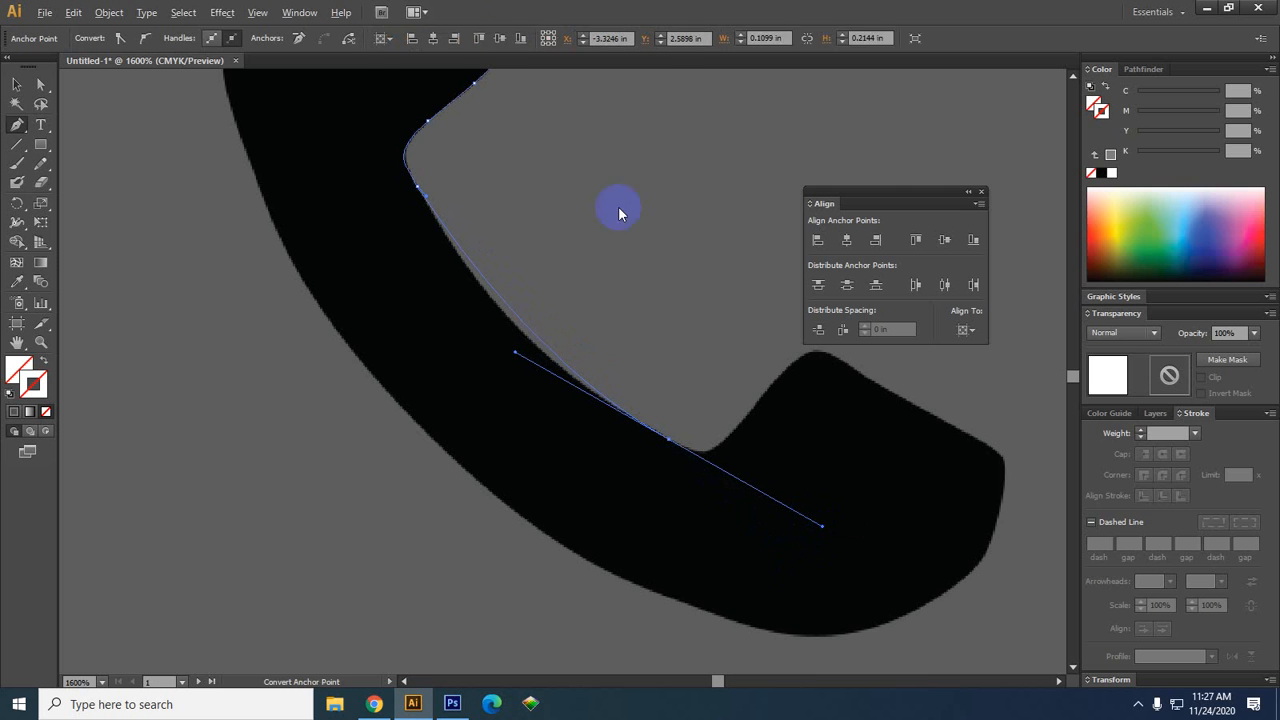
left_click(427, 191)
left_click_drag(428, 197, 308, 230)
Add an anchor at the bottom of the lower notch, fit its handle and dismiss the alert
left_click_drag(1004, 522, 857, 628)
scroll(568, 582, "up", 1)
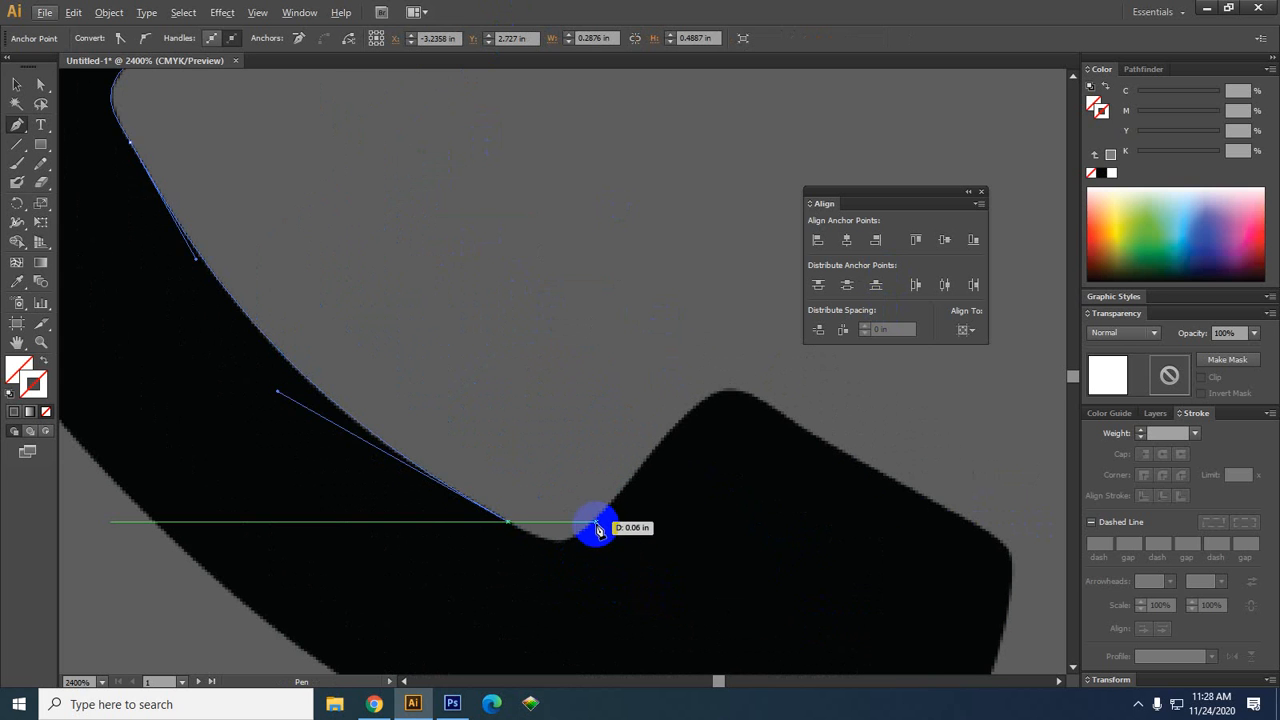
left_click_drag(596, 522, 613, 507)
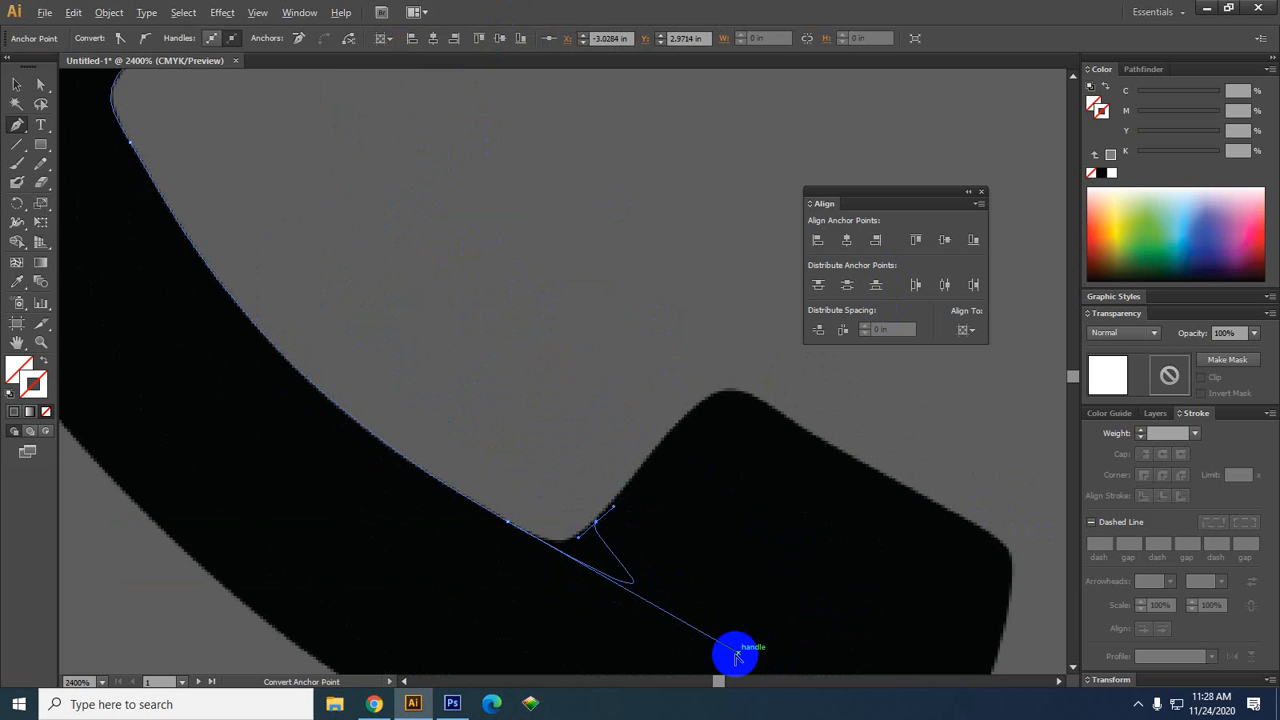
left_click_drag(737, 655, 566, 555)
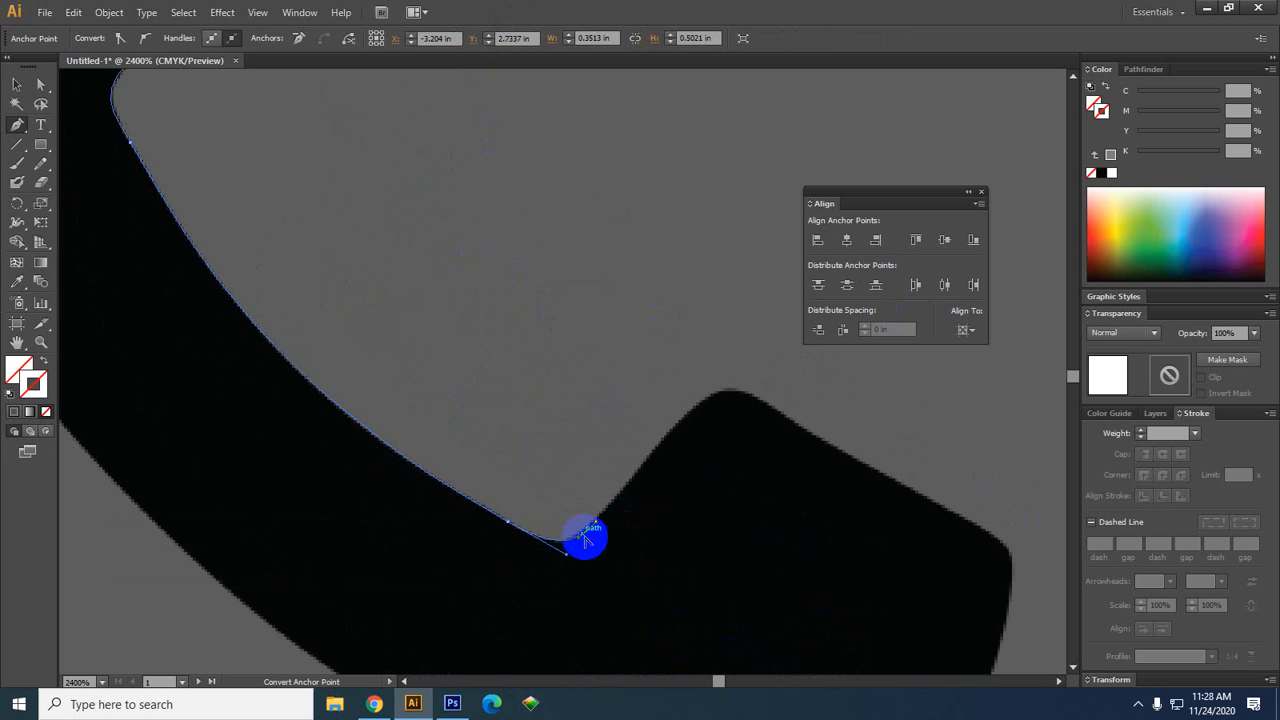
left_click(583, 541)
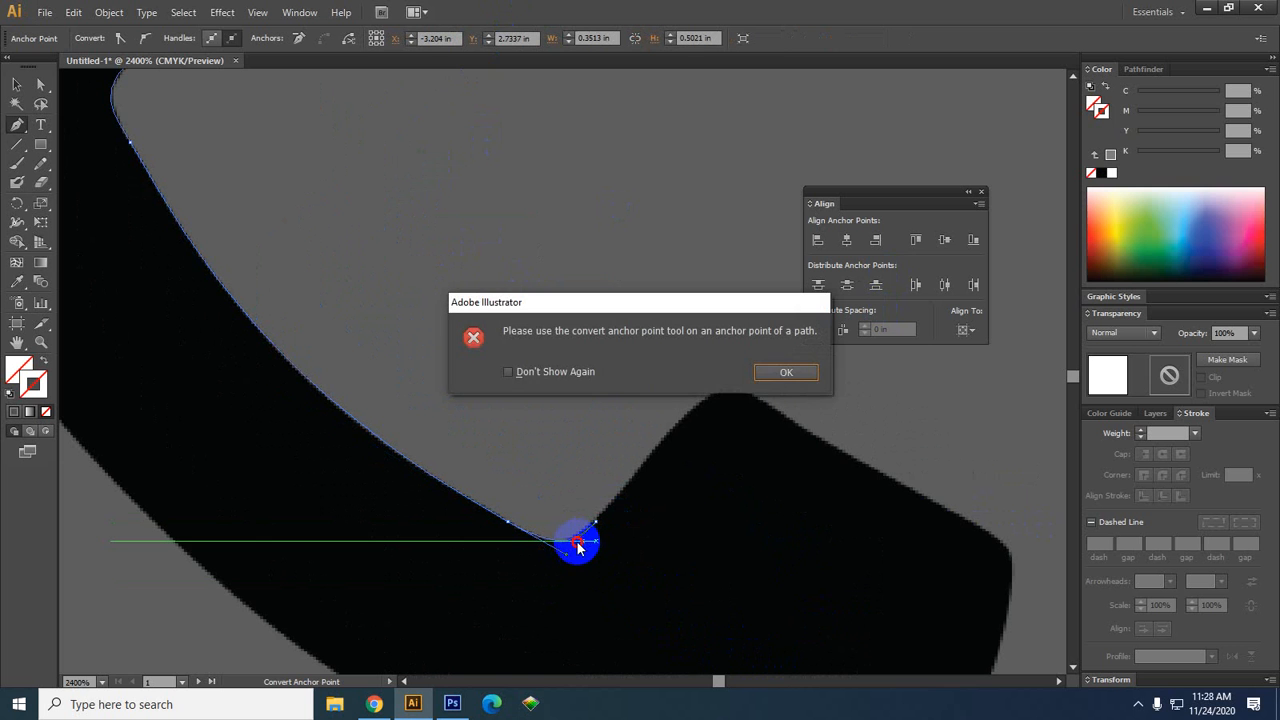
left_click(762, 376)
scroll(680, 505, "down", 3)
left_click_drag(729, 512, 715, 546)
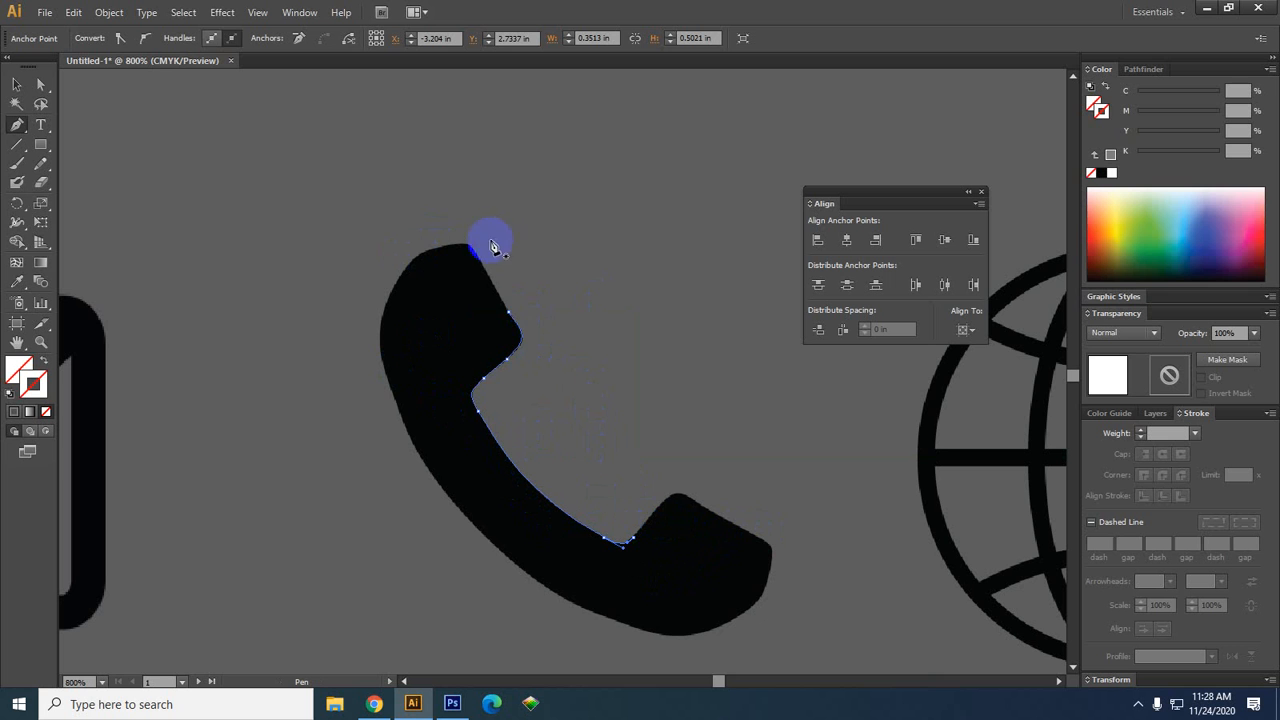
Trace the handset's receiver end with Pen anchors and curved handles, undoing a stray anchor
left_click(511, 314)
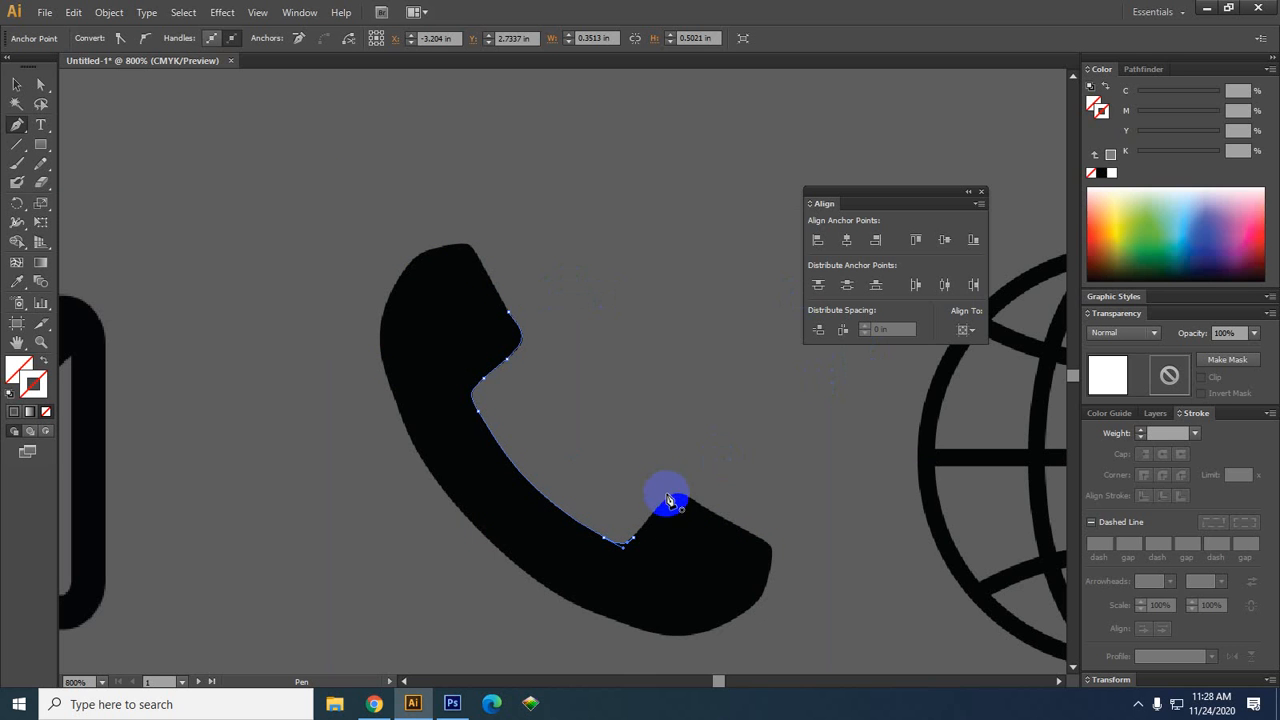
left_click_drag(667, 495, 784, 558)
key("ctrl+z")
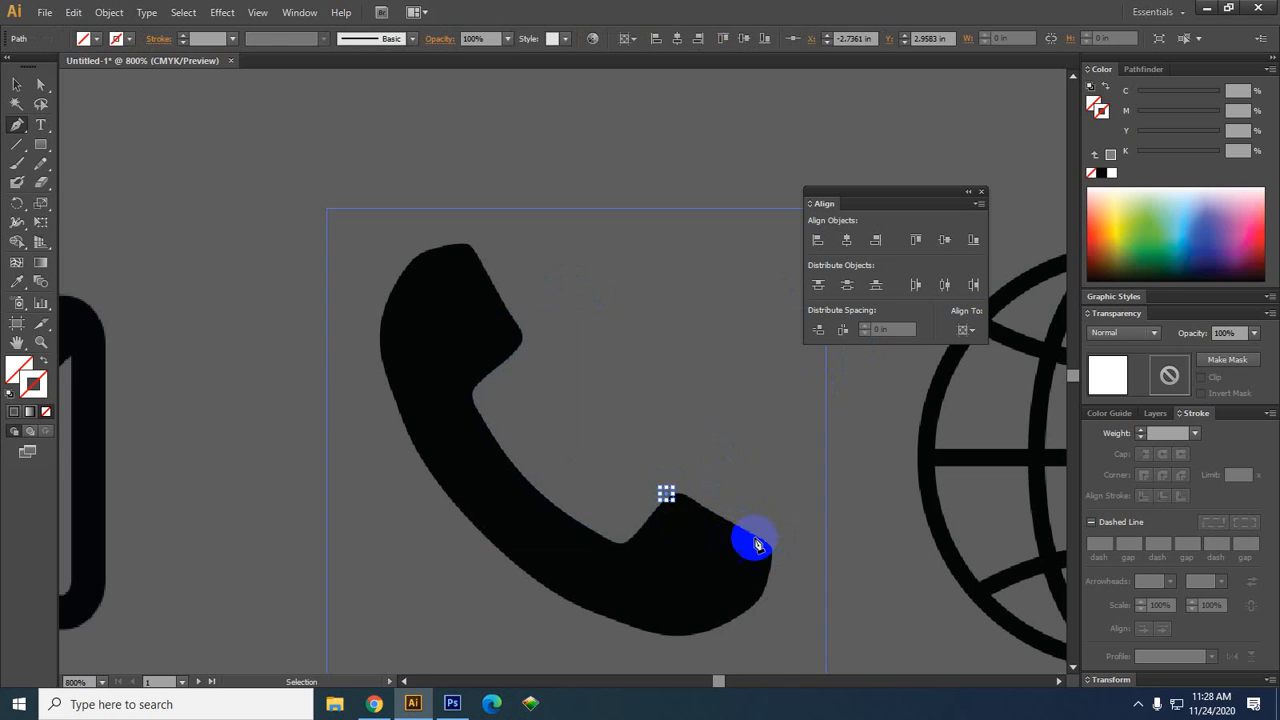
key("ctrl+z")
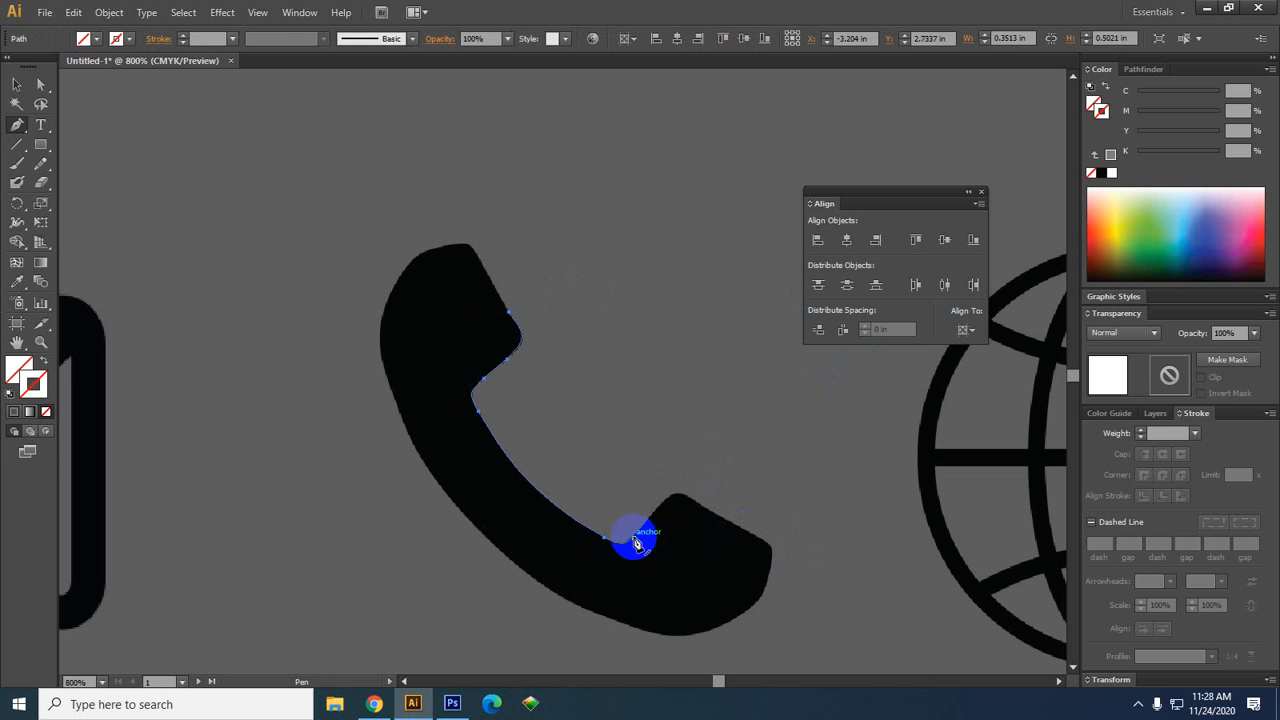
left_click_drag(636, 543, 687, 498)
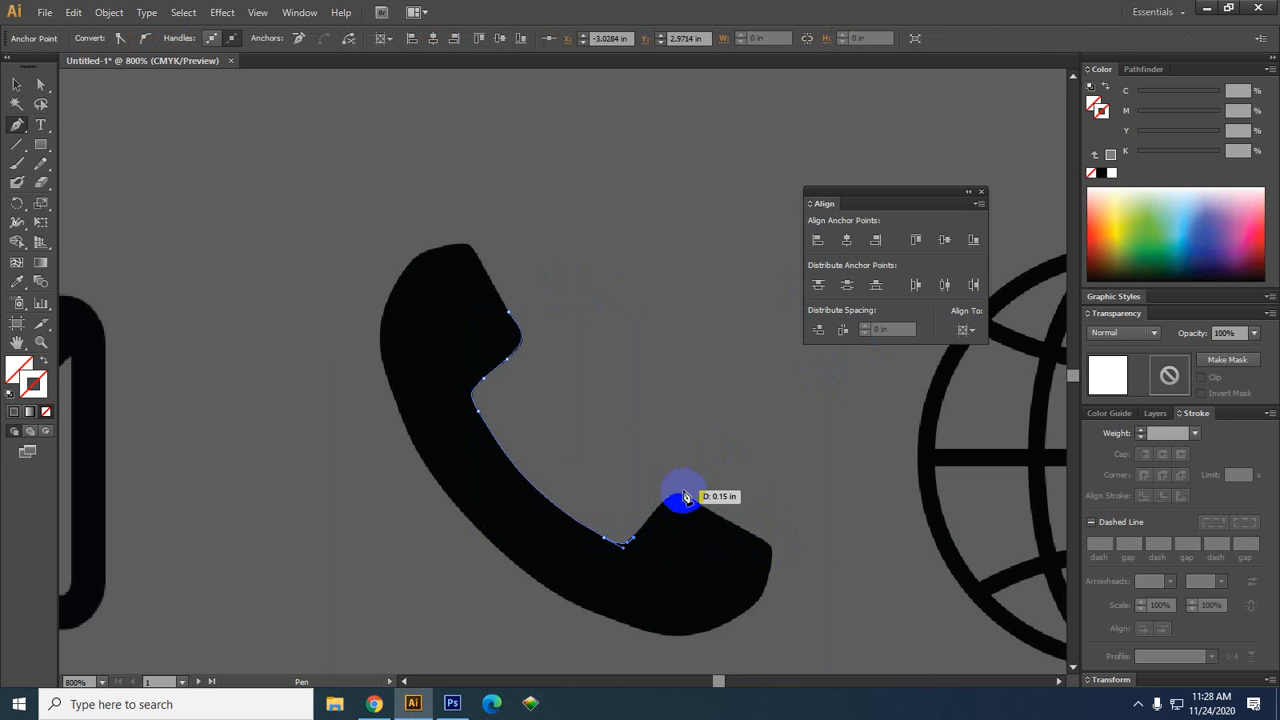
left_click(686, 500)
left_click_drag(792, 589, 778, 604)
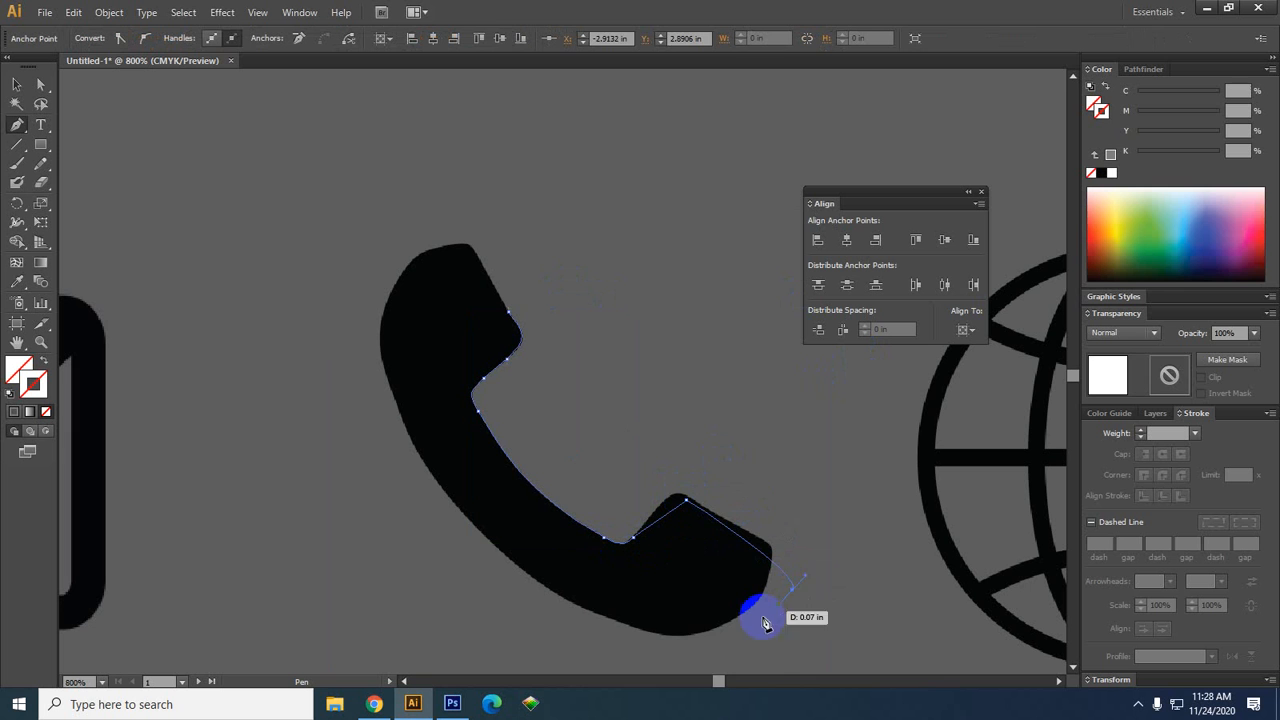
left_click_drag(599, 637, 583, 637)
Continue anchors up the handset's outer side and over its top, then fill the path black
left_click(429, 583)
left_click(346, 380)
left_click(343, 272)
left_click(414, 237)
left_click(466, 297)
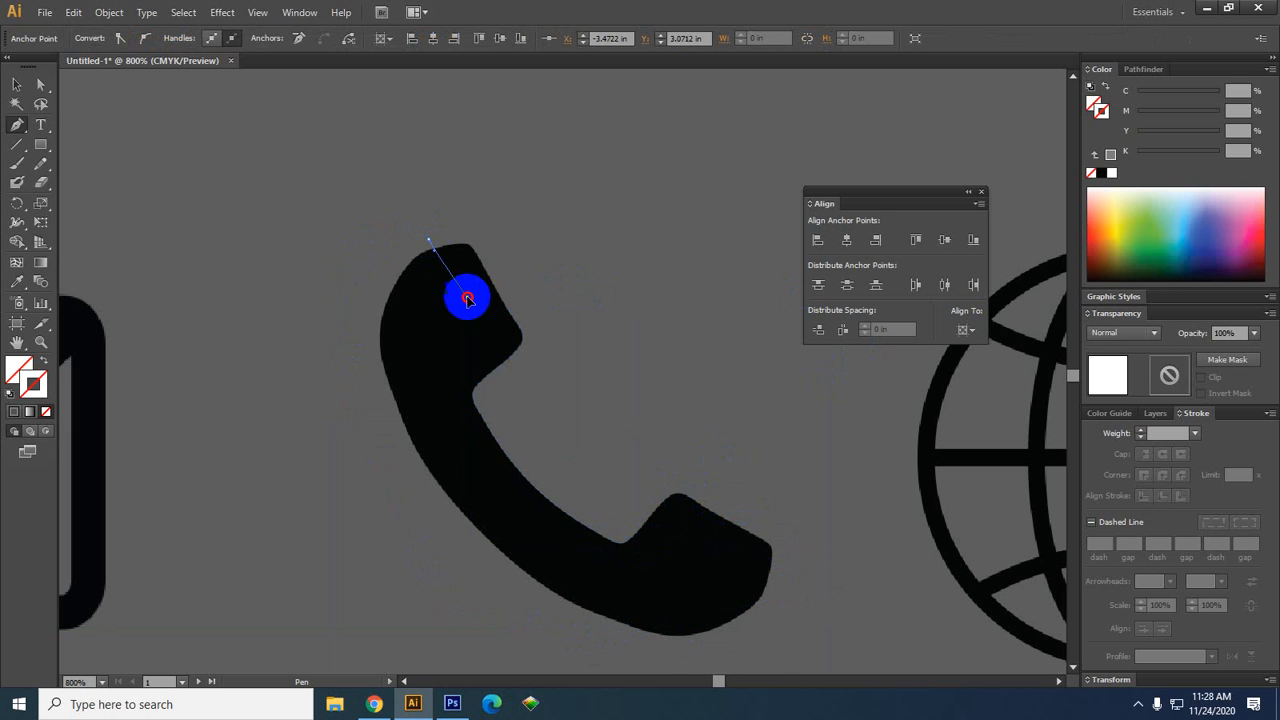
left_click(481, 309)
left_click_drag(481, 309, 510, 316)
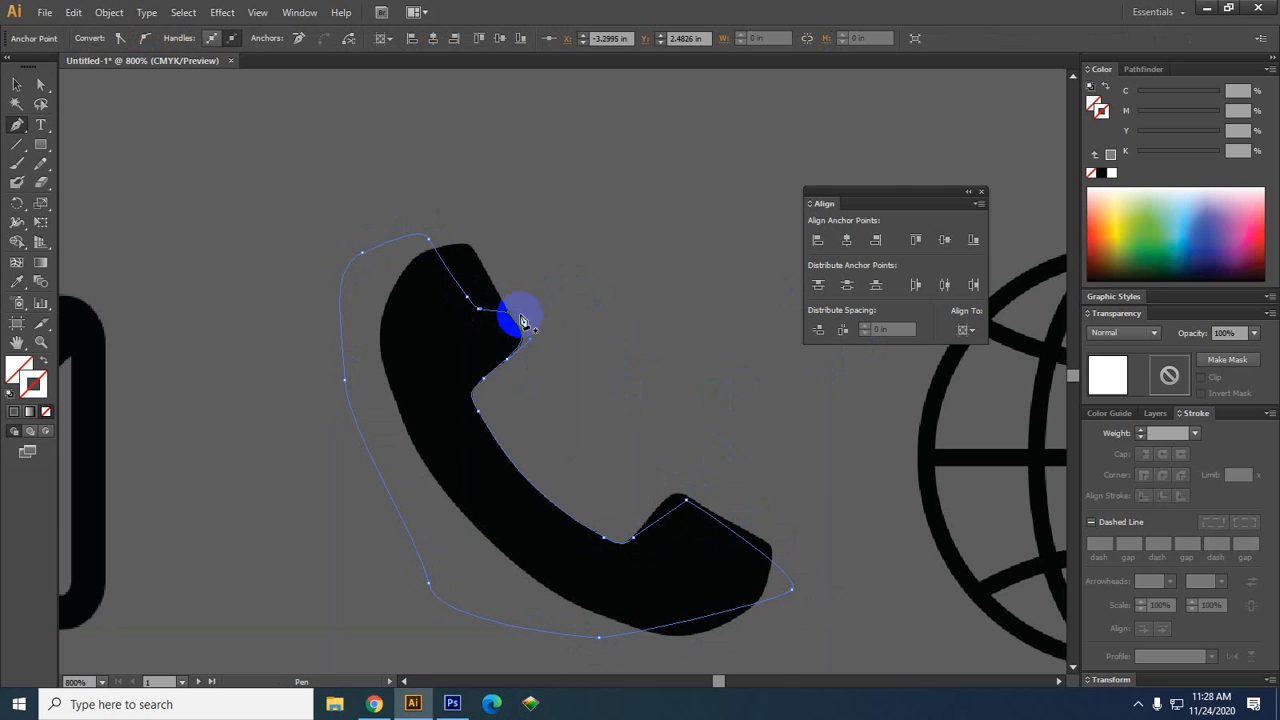
scroll(558, 379, "down", 3)
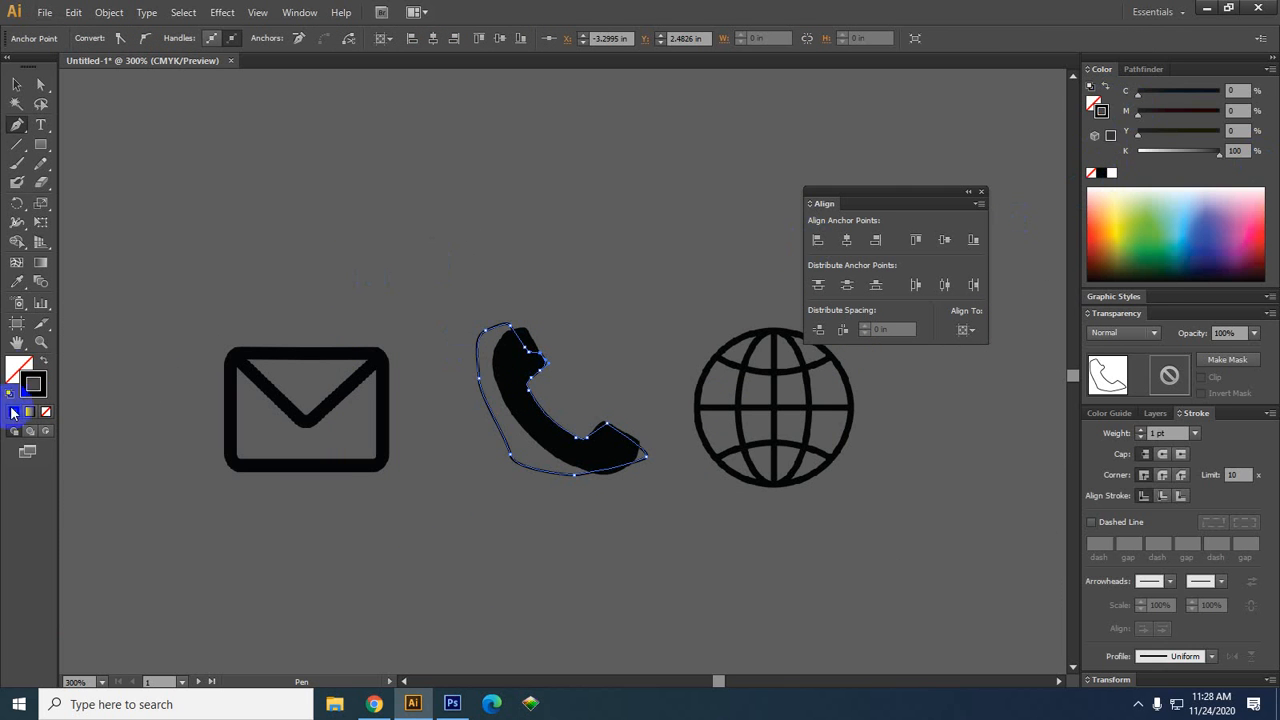
left_click(43, 359)
Pull the traced black path away from the phone image
left_click(17, 85)
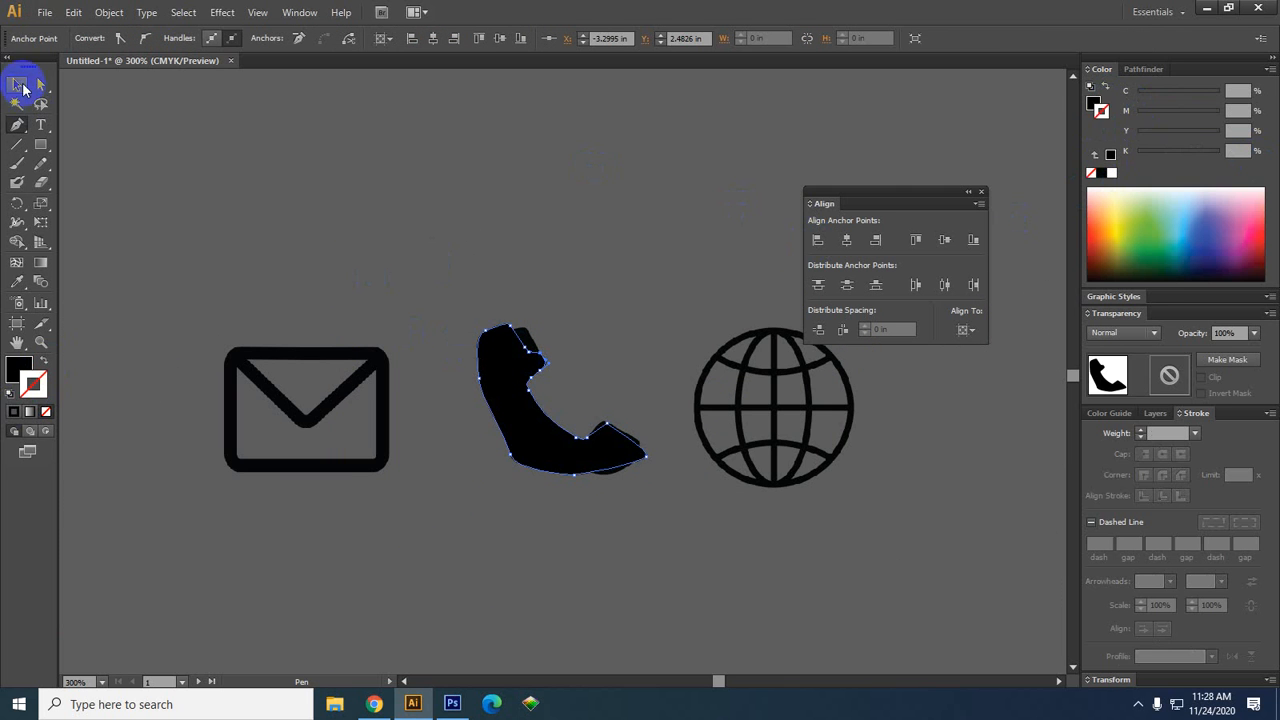
left_click_drag(527, 453, 472, 586)
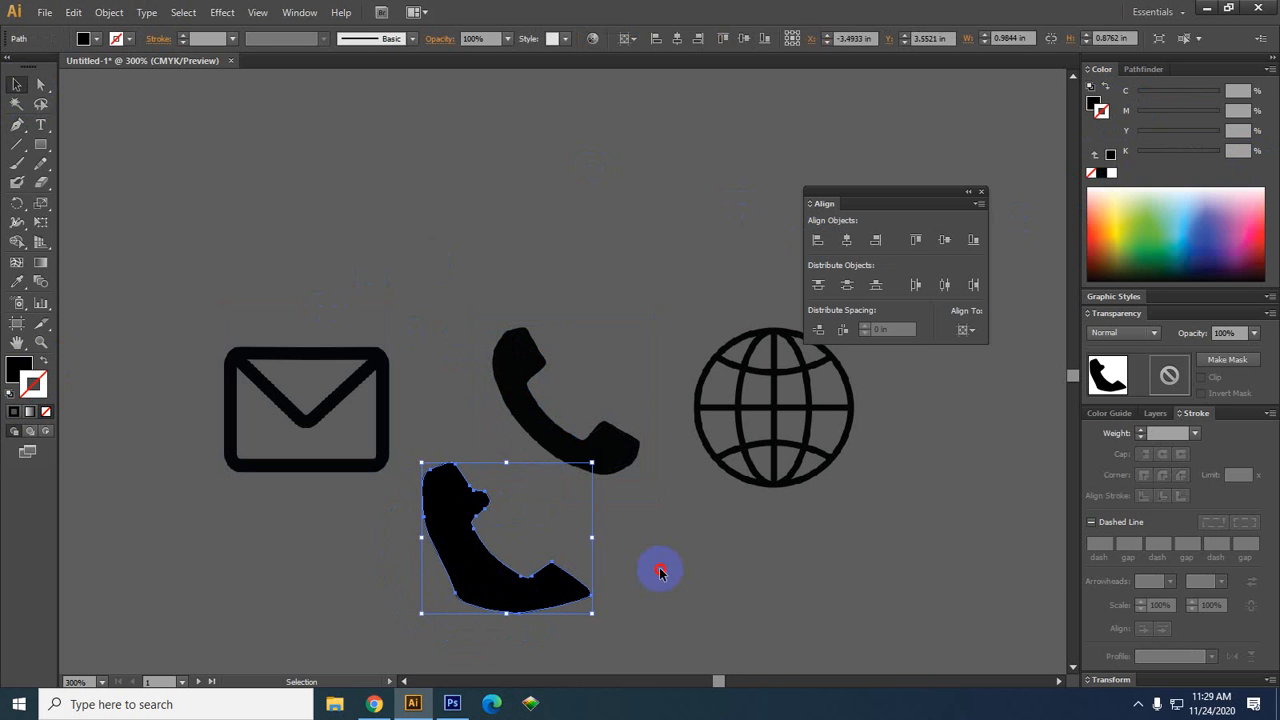
left_click(664, 574)
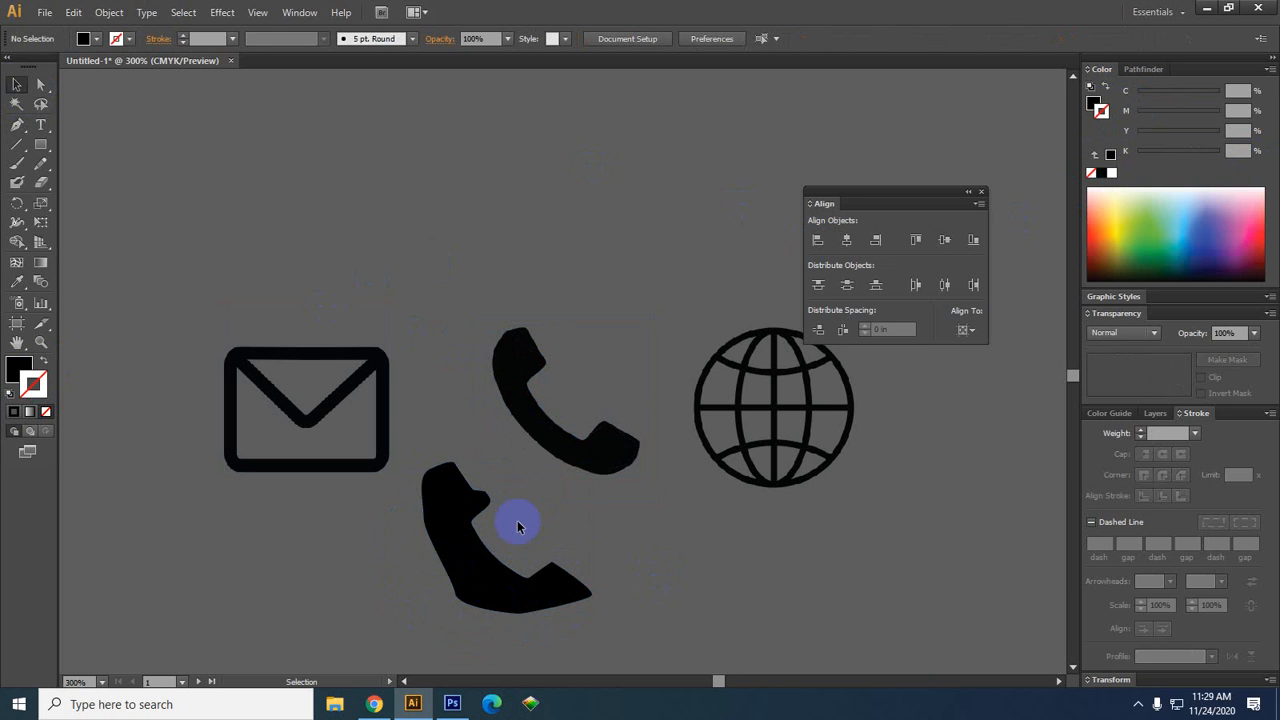
Delete the traced path and select the original phone image
scroll(529, 580, "up", 2)
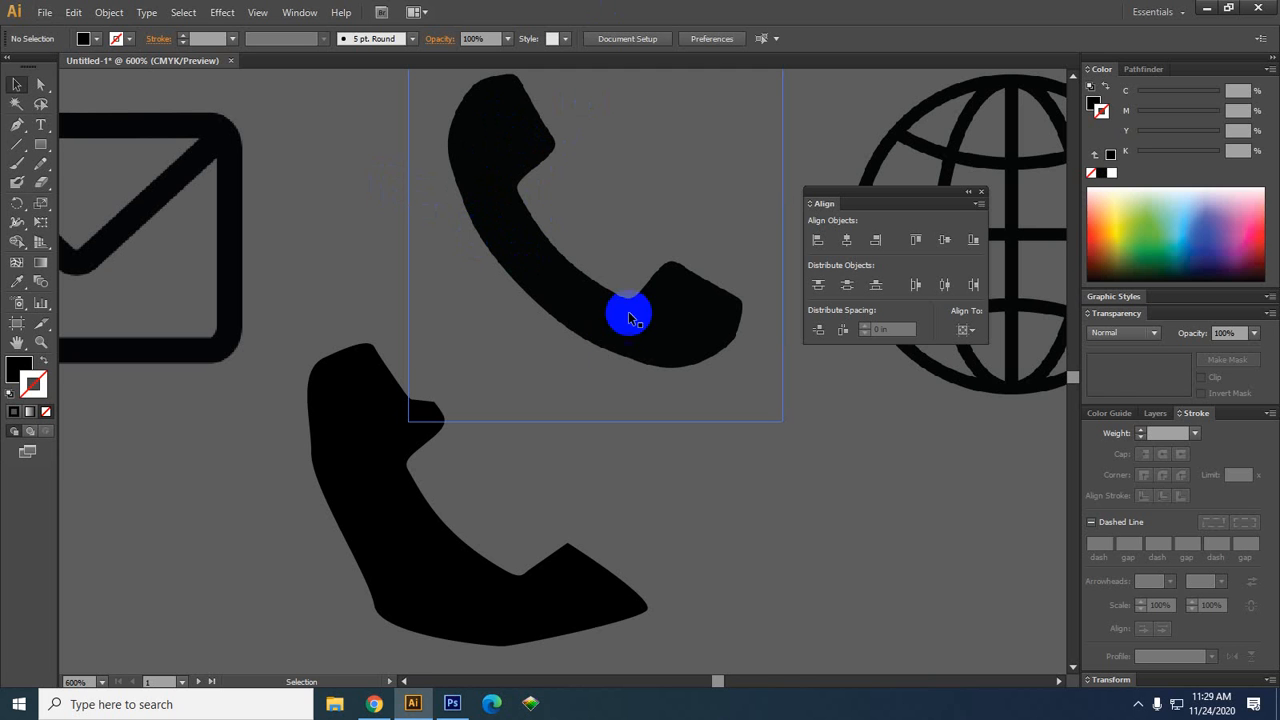
left_click(422, 540)
key("Delete")
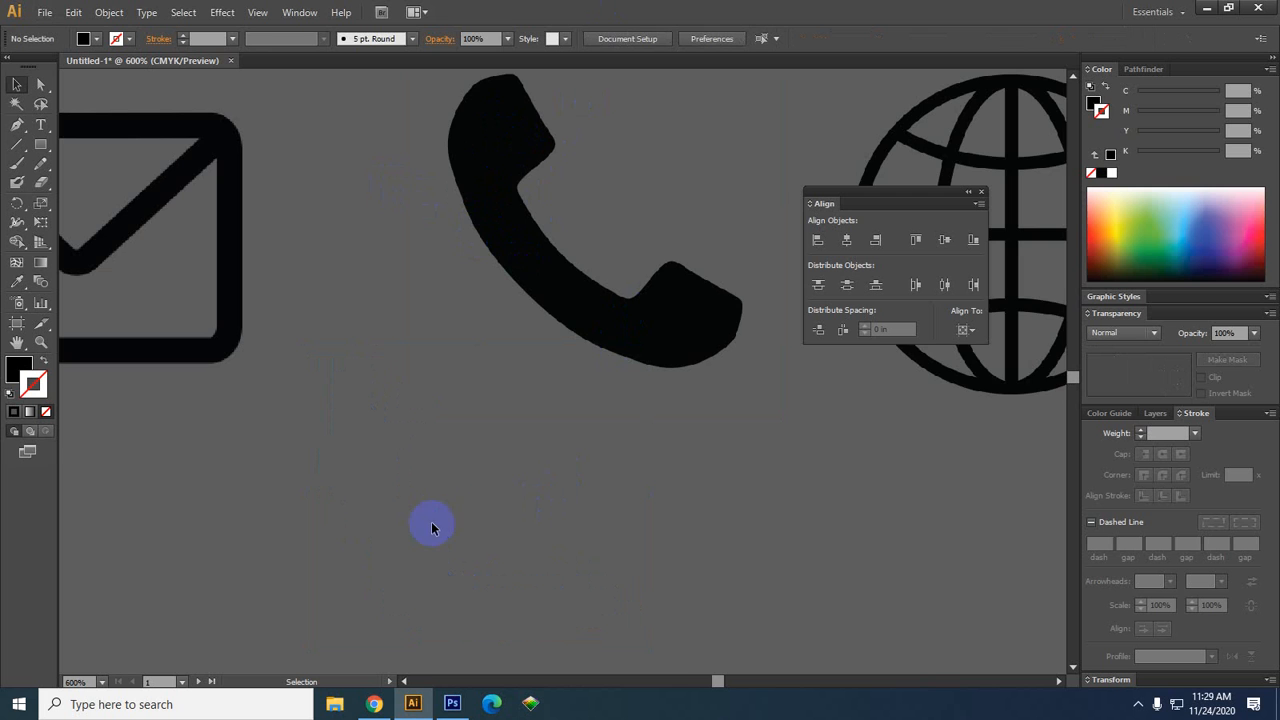
scroll(508, 451, "down", 2)
left_click(614, 386)
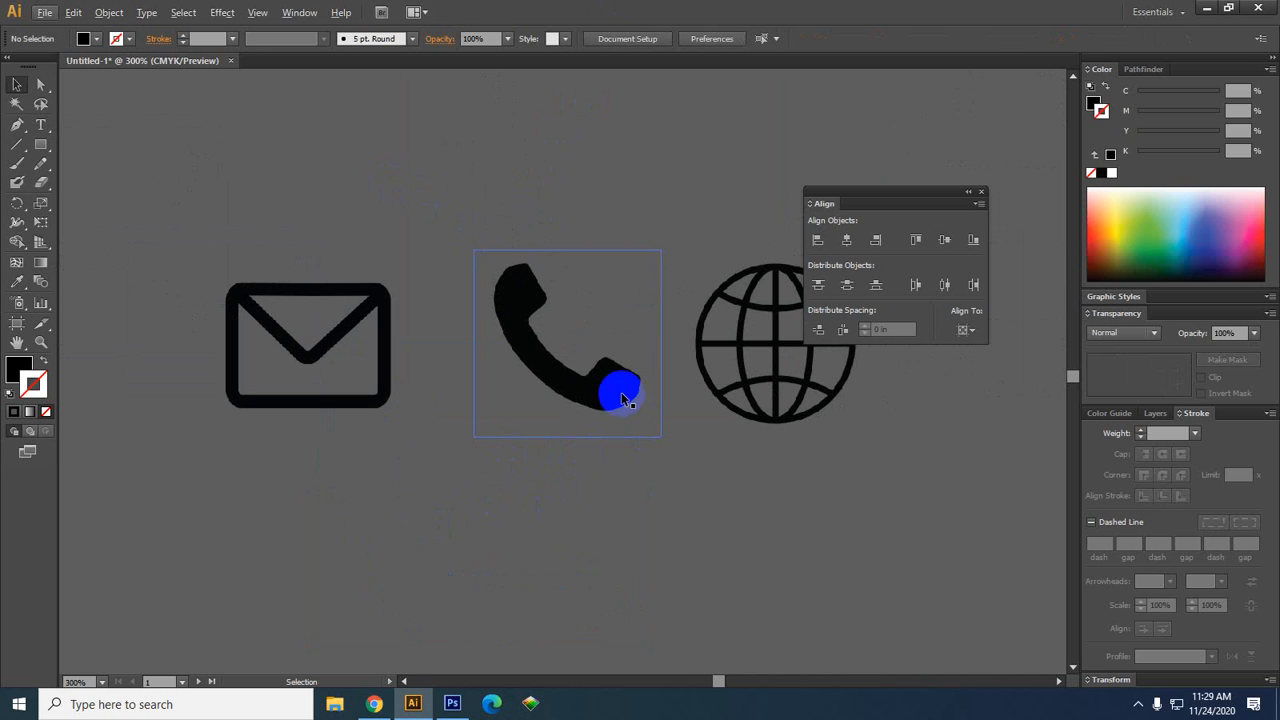
Shrink the phone to about 0.74 in, the envelope to about 0.78 in, and the globe around its centre
left_click_drag(661, 249, 630, 287)
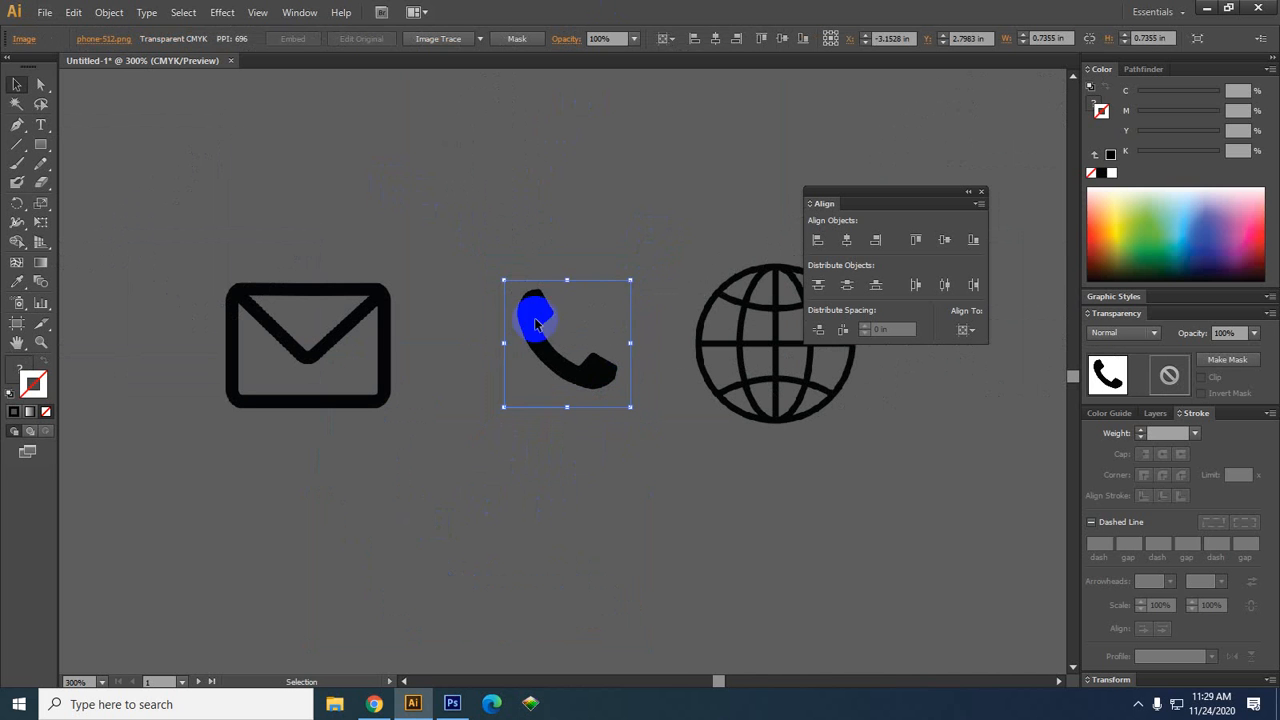
left_click(372, 378)
left_click_drag(391, 243, 384, 259)
left_click(651, 386)
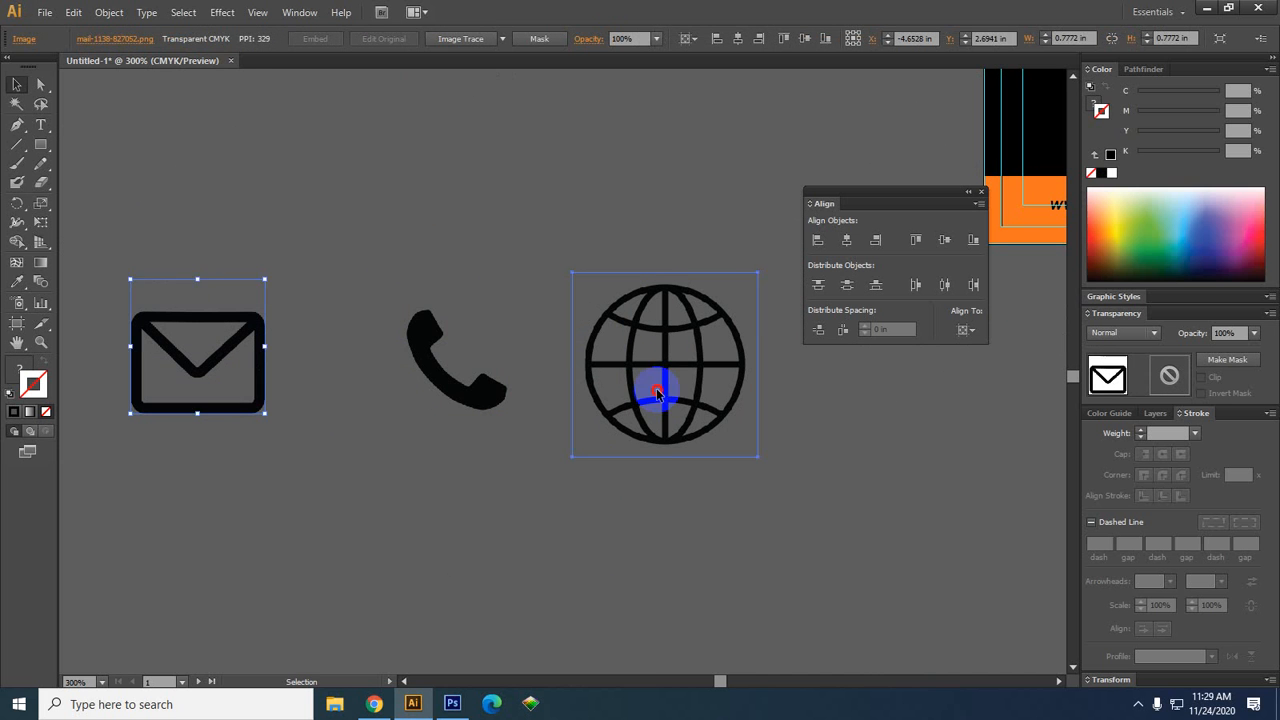
left_click_drag(760, 271, 728, 300)
left_click(734, 466)
Move the envelope icon right so it sits closer to the phone
left_click_drag(623, 535, 642, 540)
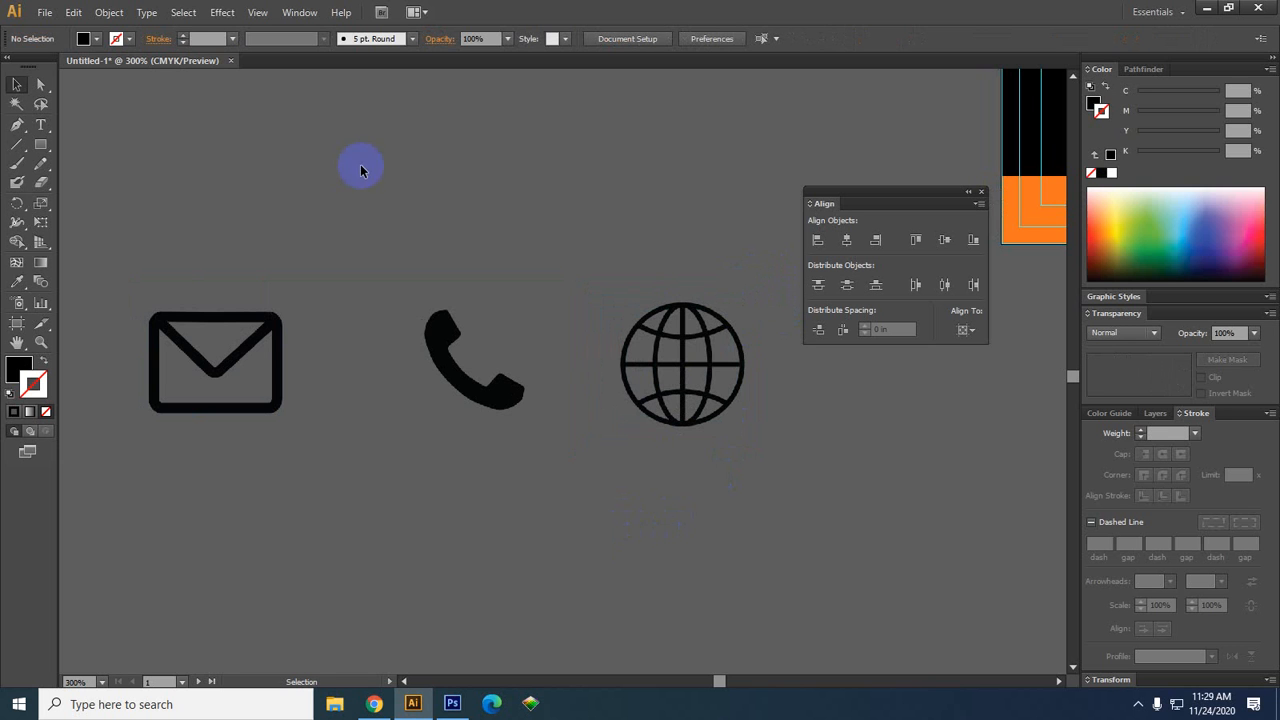
left_click(217, 400)
left_click_drag(272, 397, 355, 400)
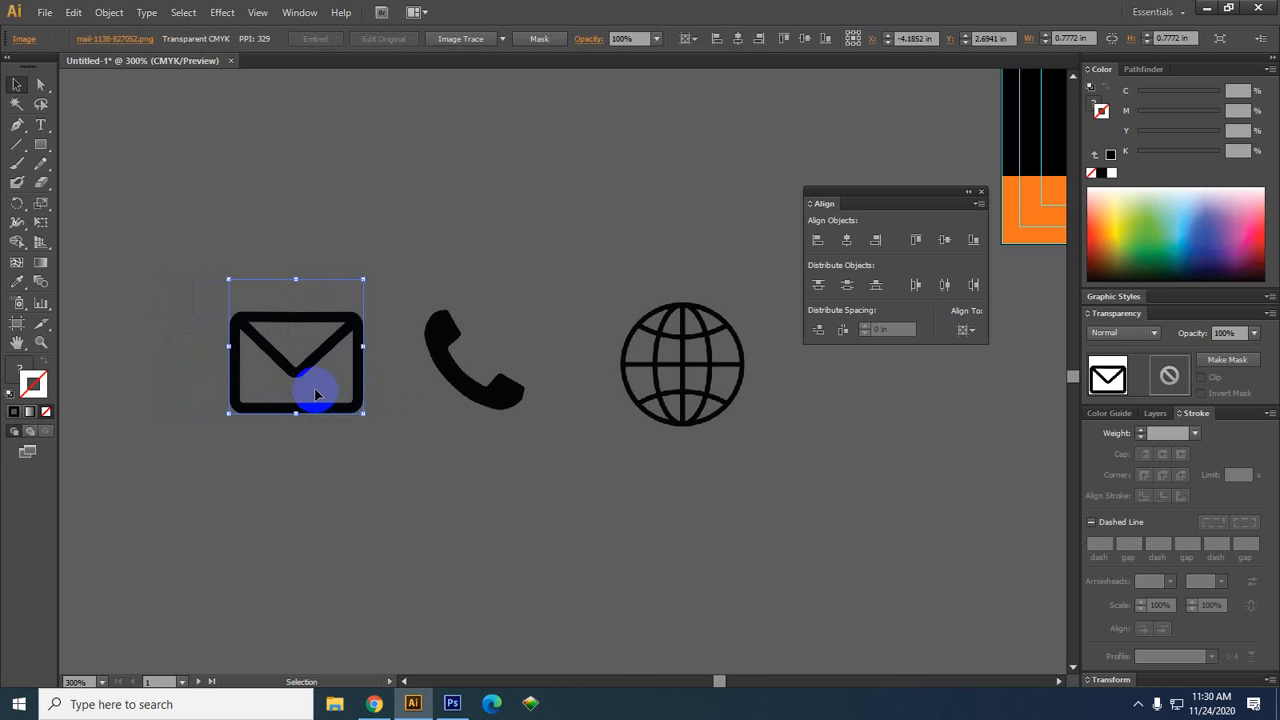
left_click_drag(363, 358, 369, 358)
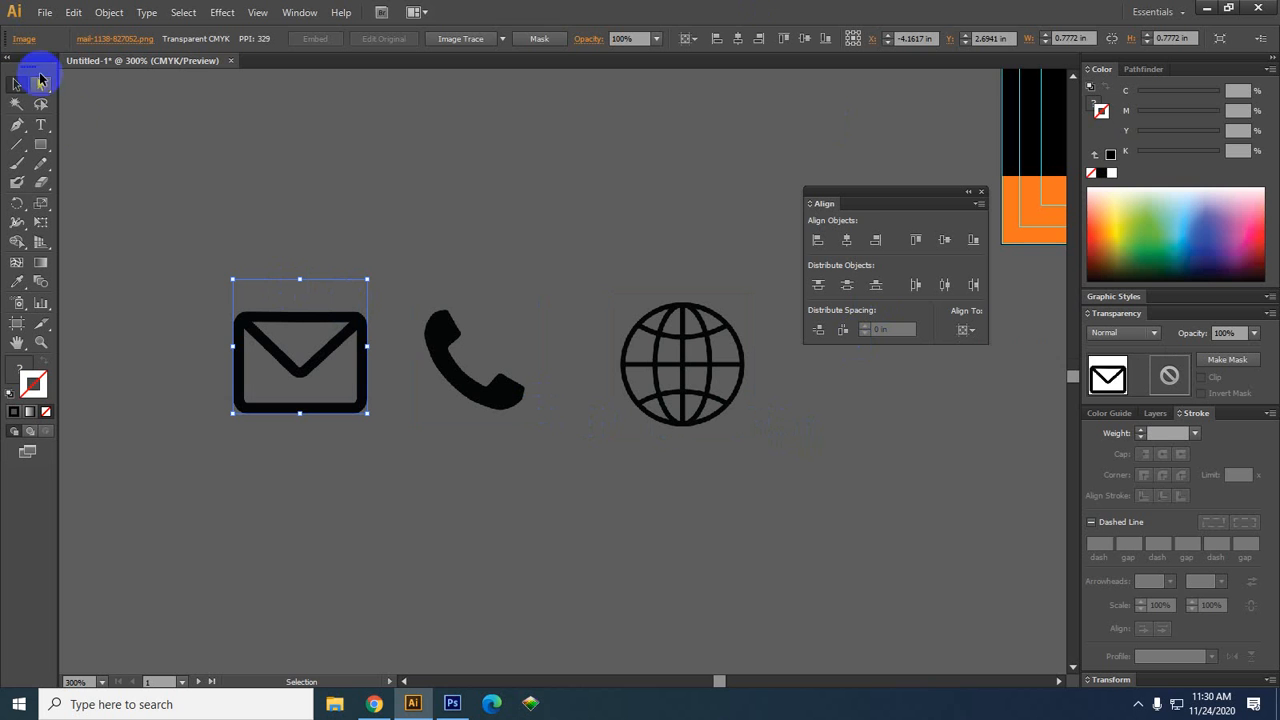
left_click(17, 125)
left_click_drag(388, 162, 445, 222)
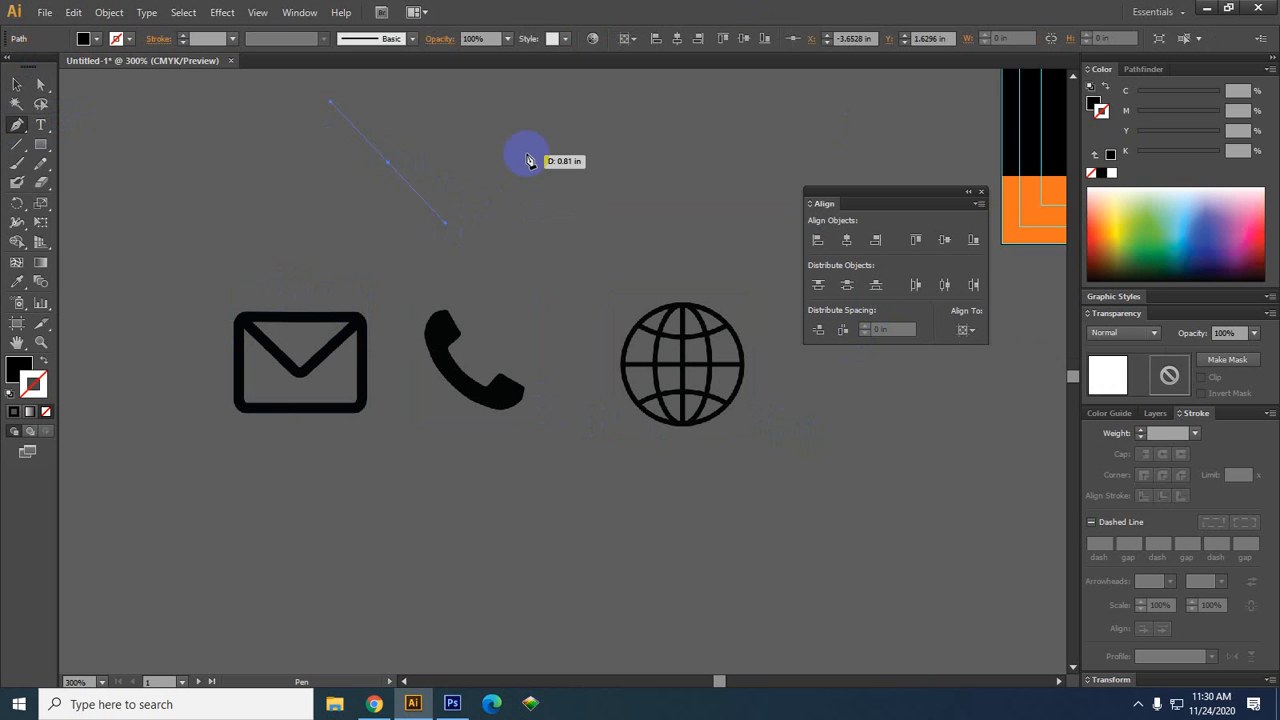
left_click_drag(519, 147, 601, 284)
scroll(519, 150, "up", 6)
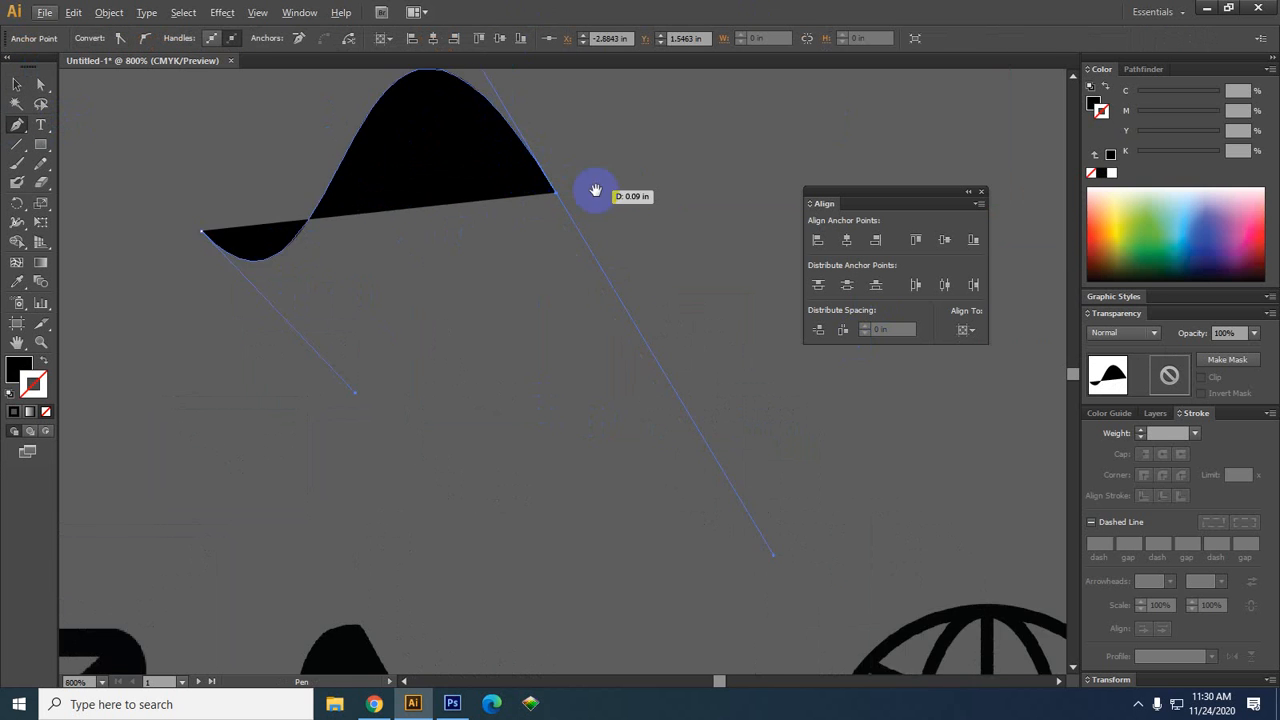
scroll(589, 311, "up", 1)
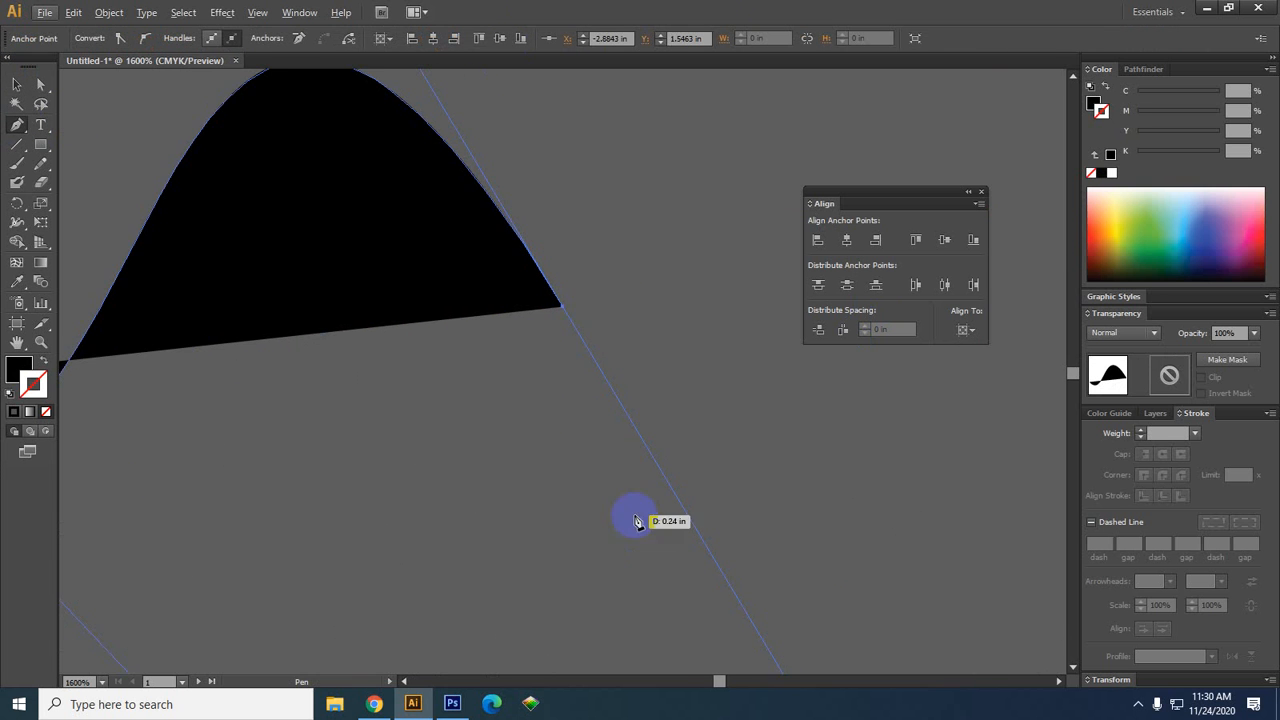
left_click_drag(704, 570, 744, 548)
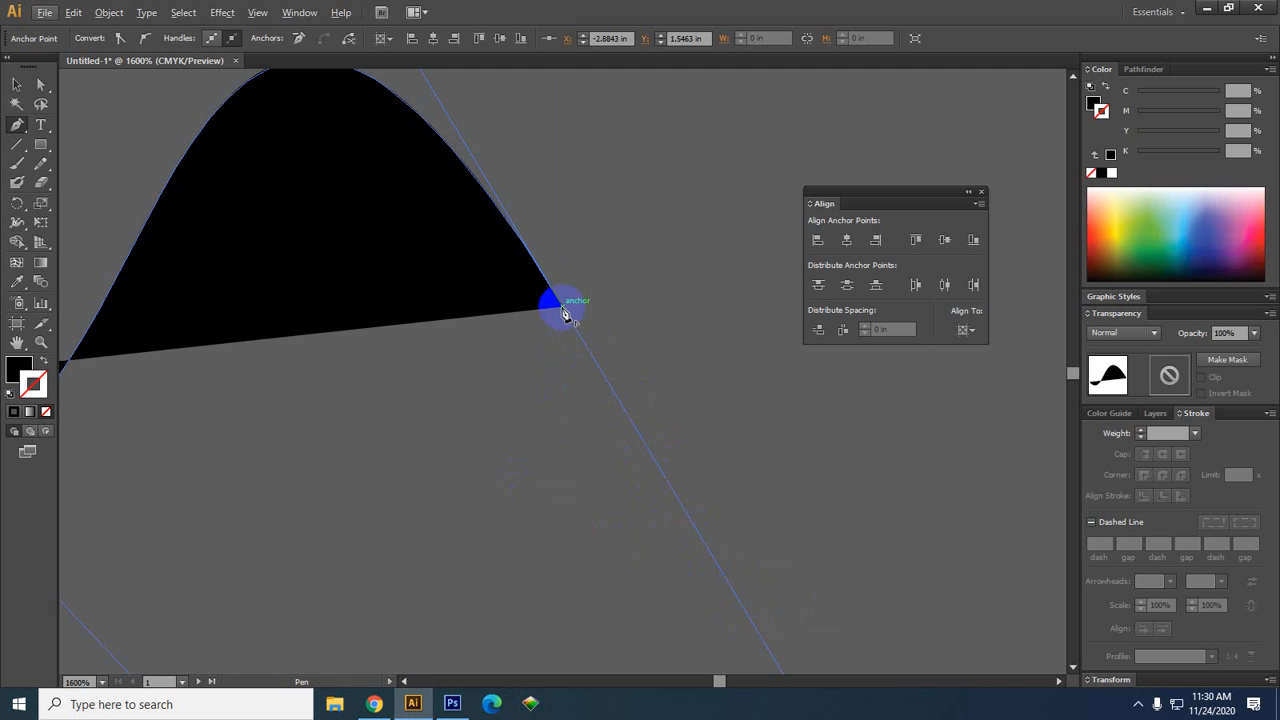
left_click_drag(564, 314, 739, 604)
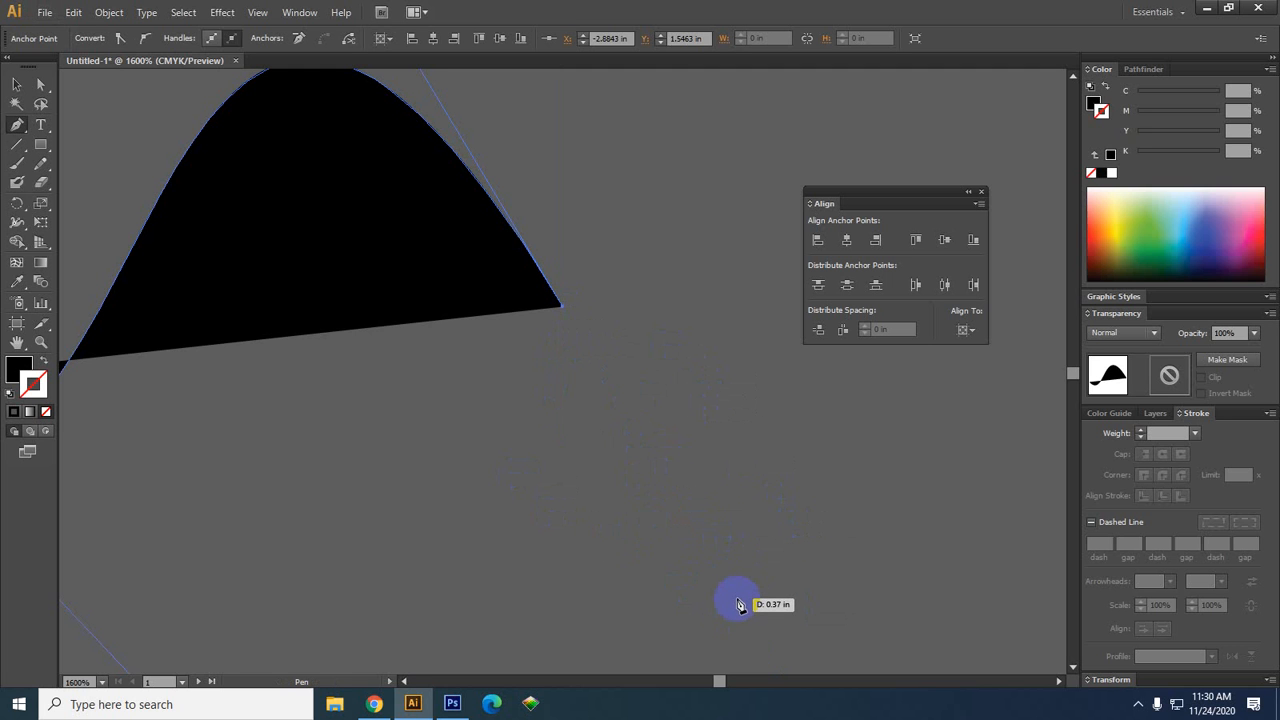
key("ctrl+z")
key("ctrl+z")
key("ctrl+z")
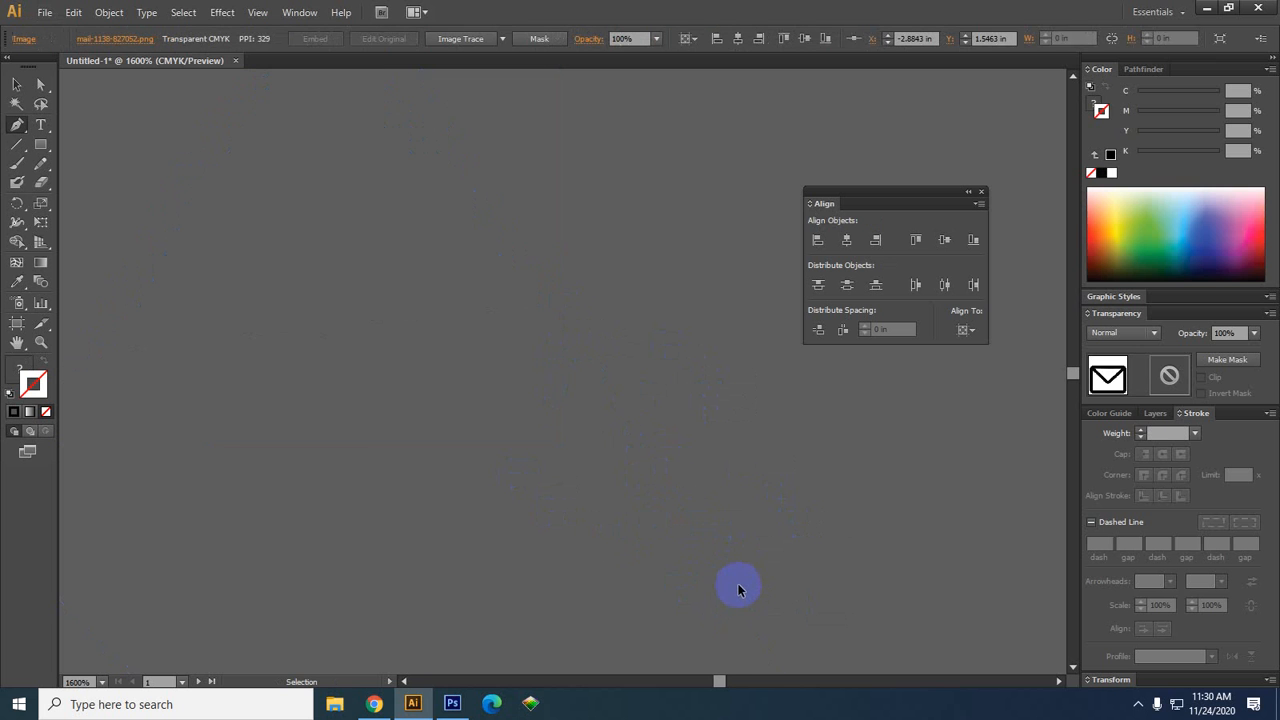
scroll(420, 468, "down", 7)
Frame the card and icons, then shrink the globe icon slightly
left_click_drag(743, 527, 503, 495)
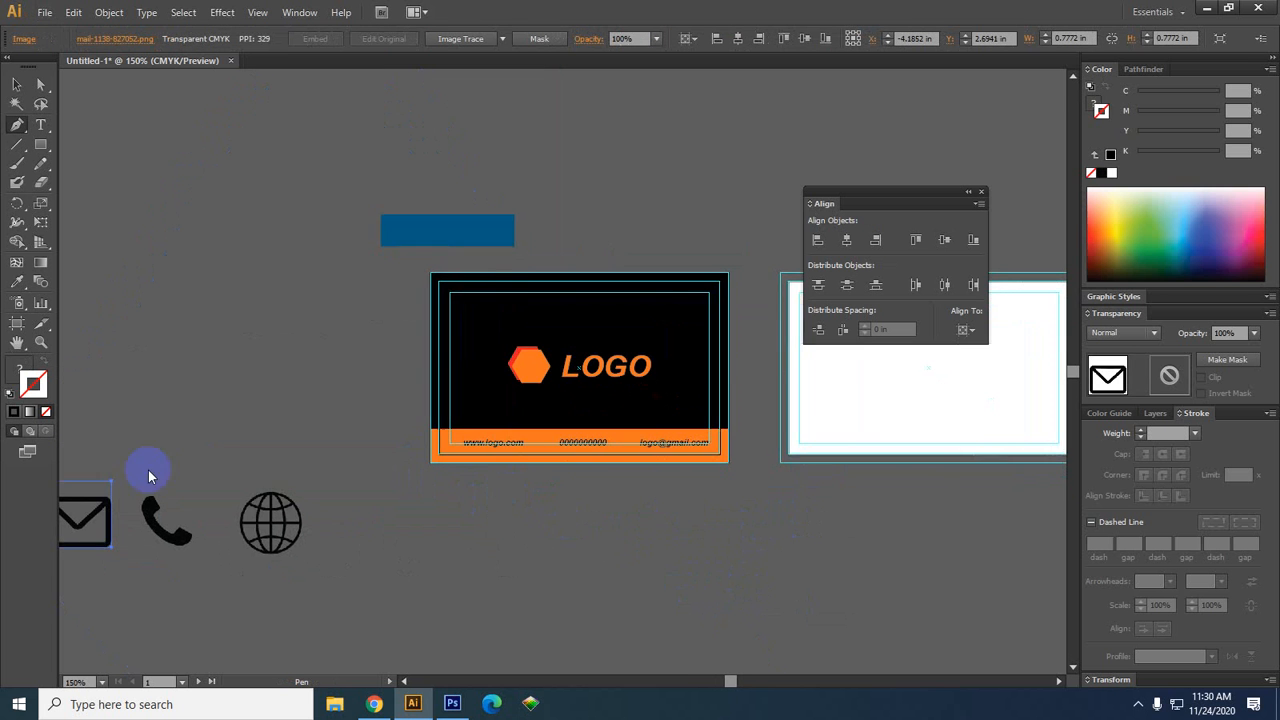
left_click_drag(109, 471, 209, 420)
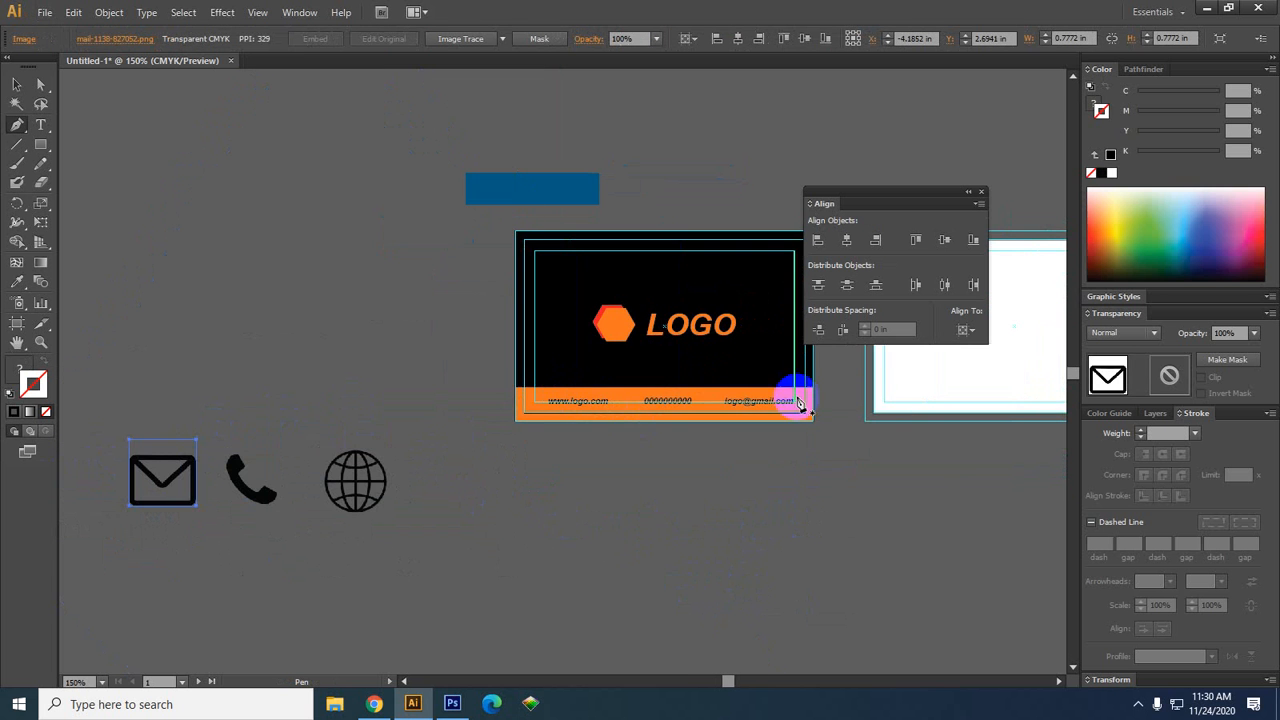
left_click_drag(788, 468, 701, 513)
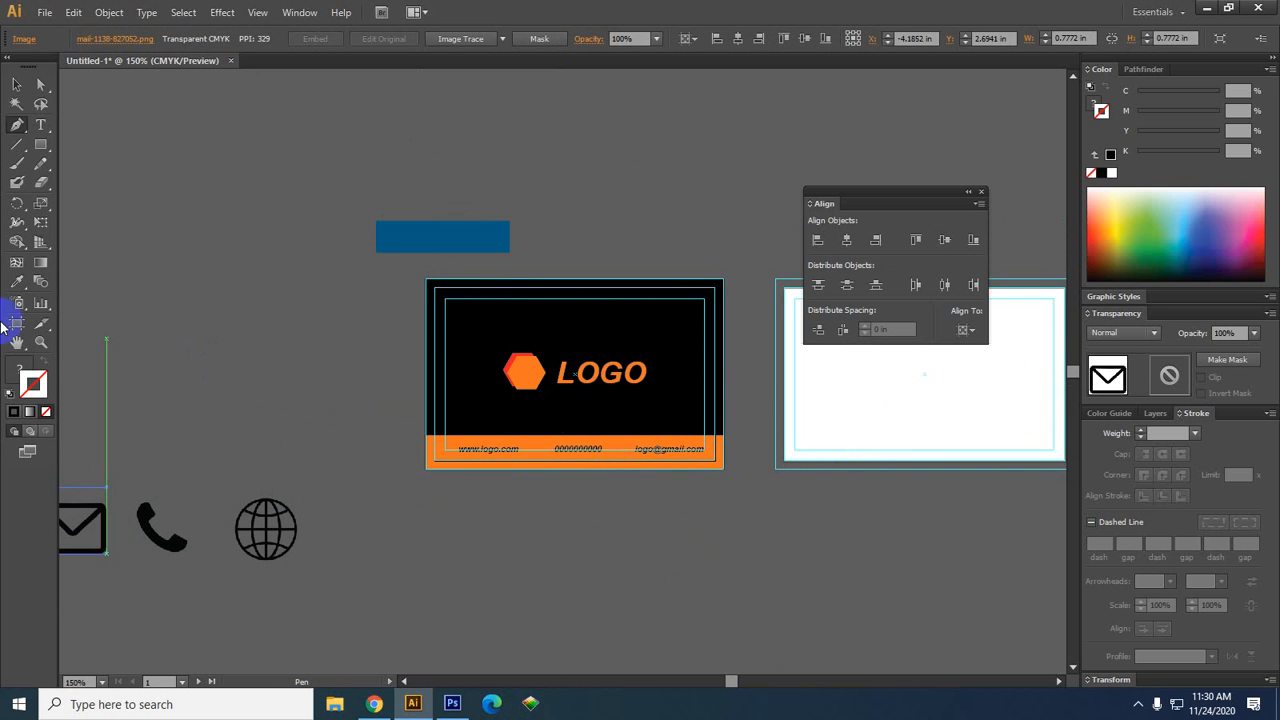
left_click(17, 84)
left_click_drag(318, 411, 412, 384)
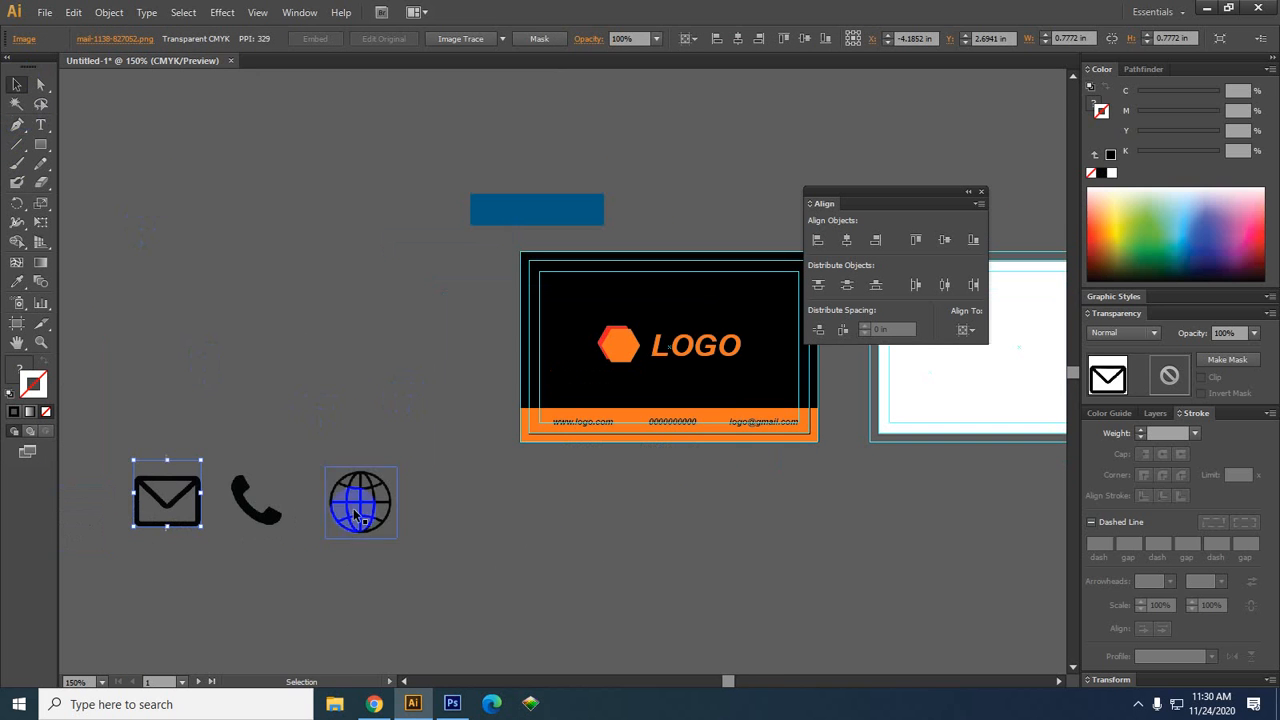
left_click(249, 512)
left_click(358, 515)
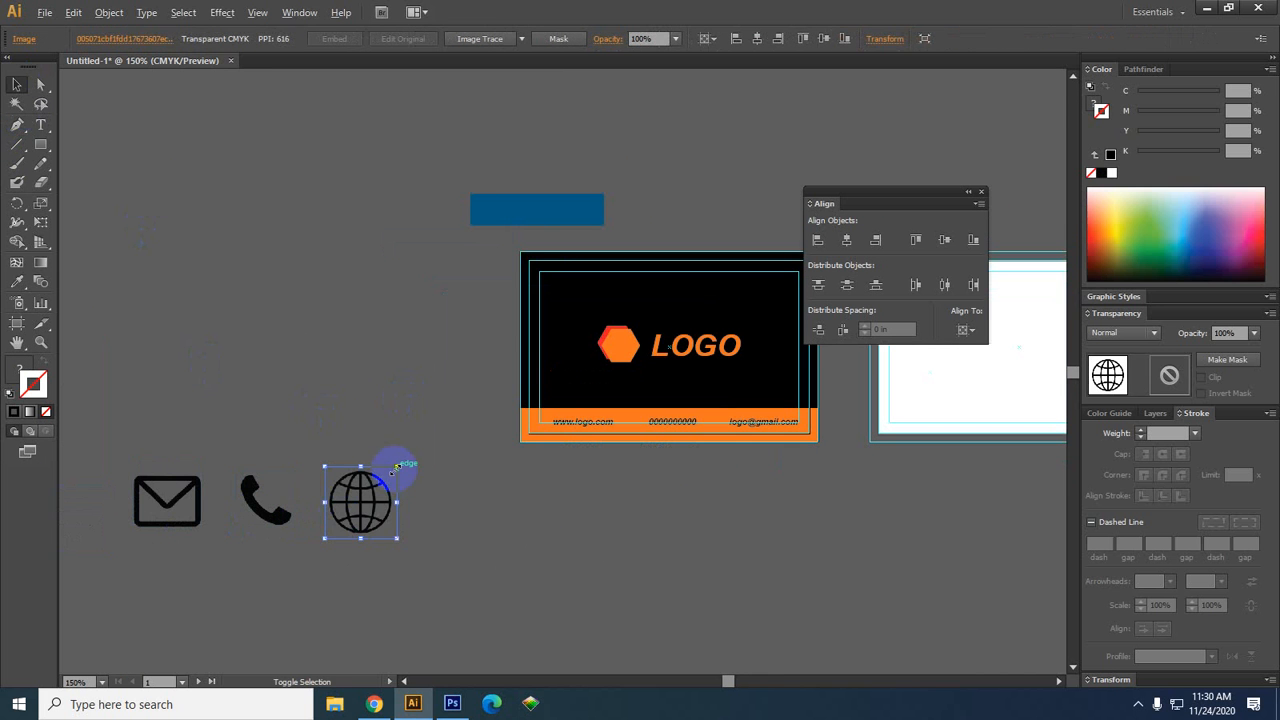
left_click_drag(428, 560, 477, 543)
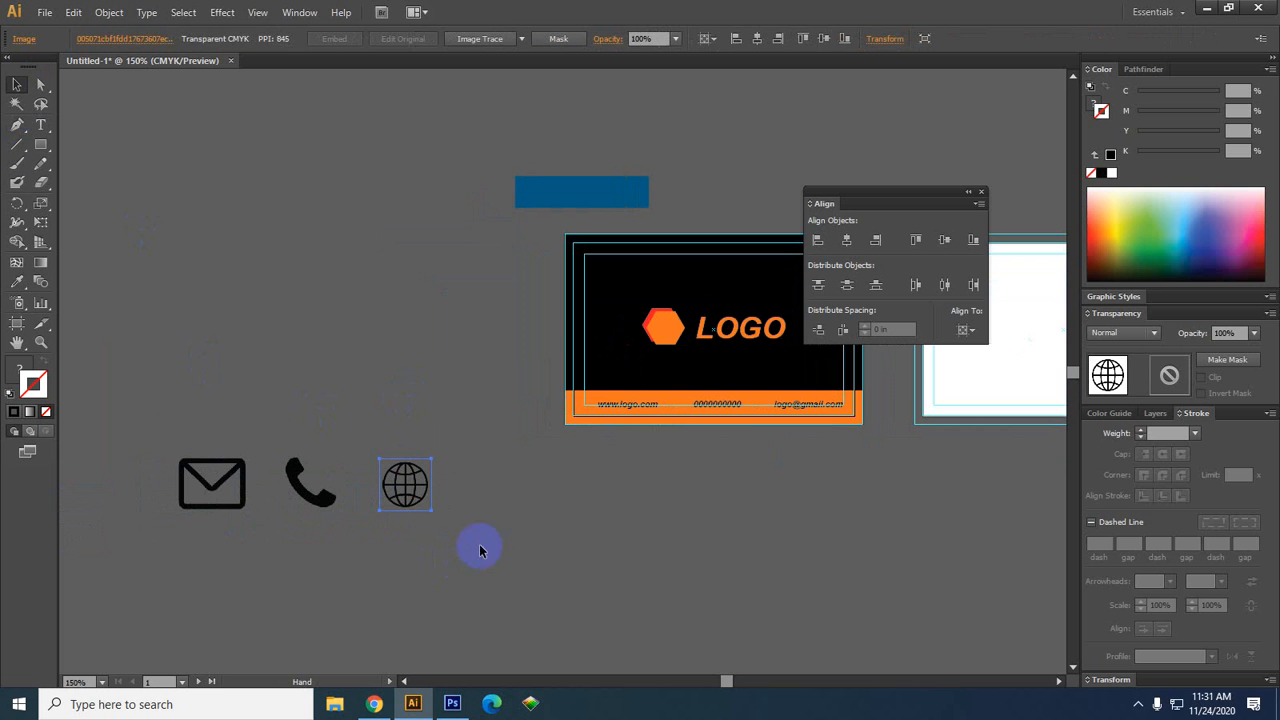
Shrink the envelope icon slightly to match the others
left_click(205, 482)
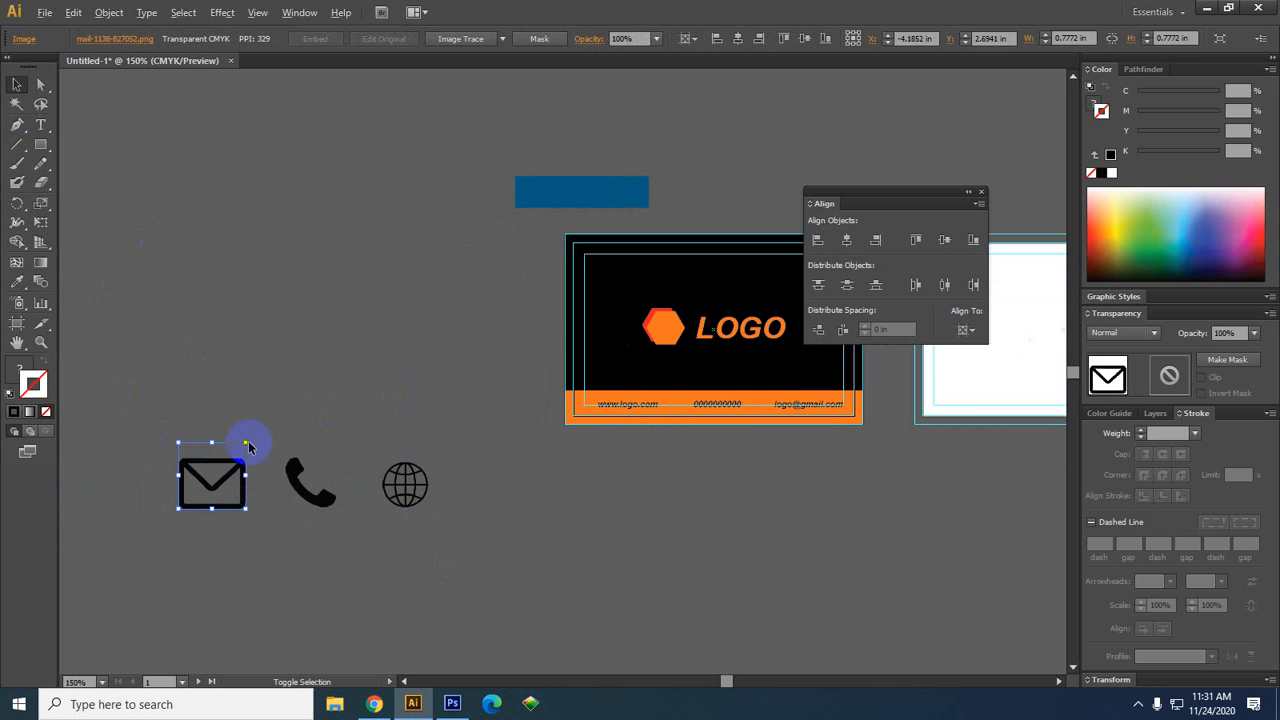
left_click_drag(247, 444, 240, 450)
left_click(86, 303)
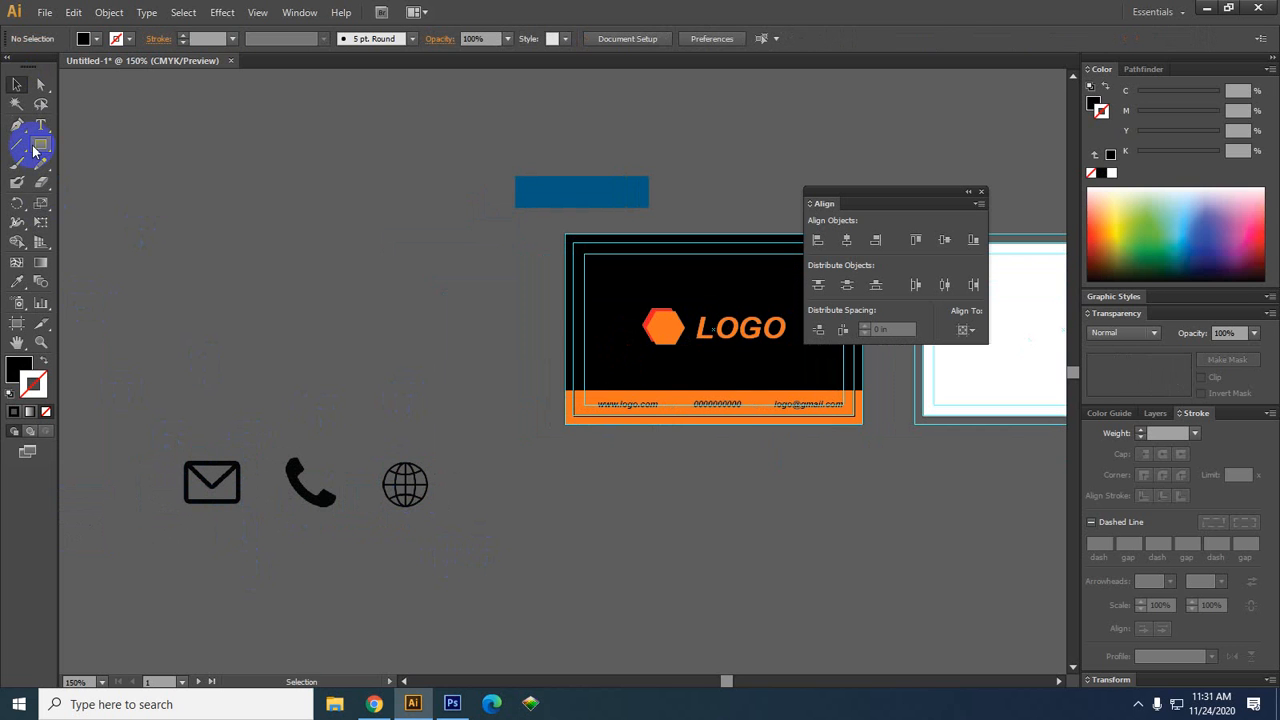
left_click_drag(35, 150, 80, 178)
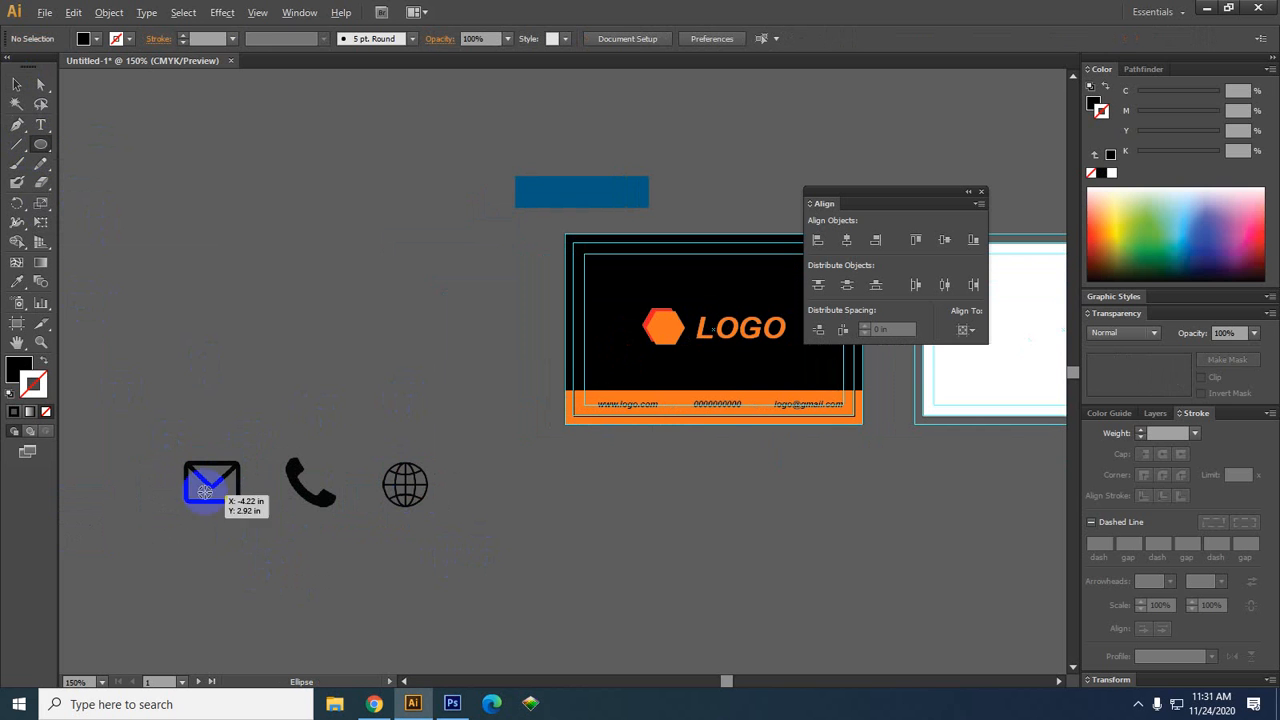
Draw a circle around the envelope icon as a 2 pt outline with no fill
left_click_drag(171, 449, 251, 530)
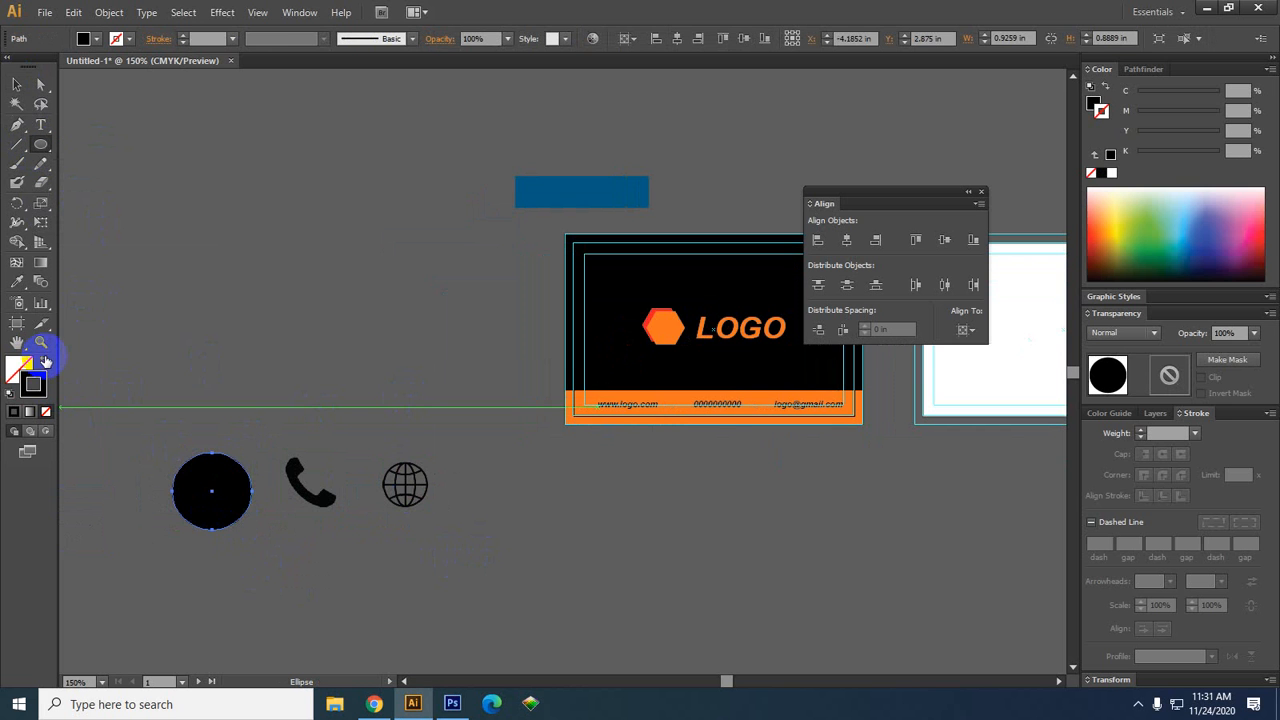
left_click(44, 361)
left_click(17, 84)
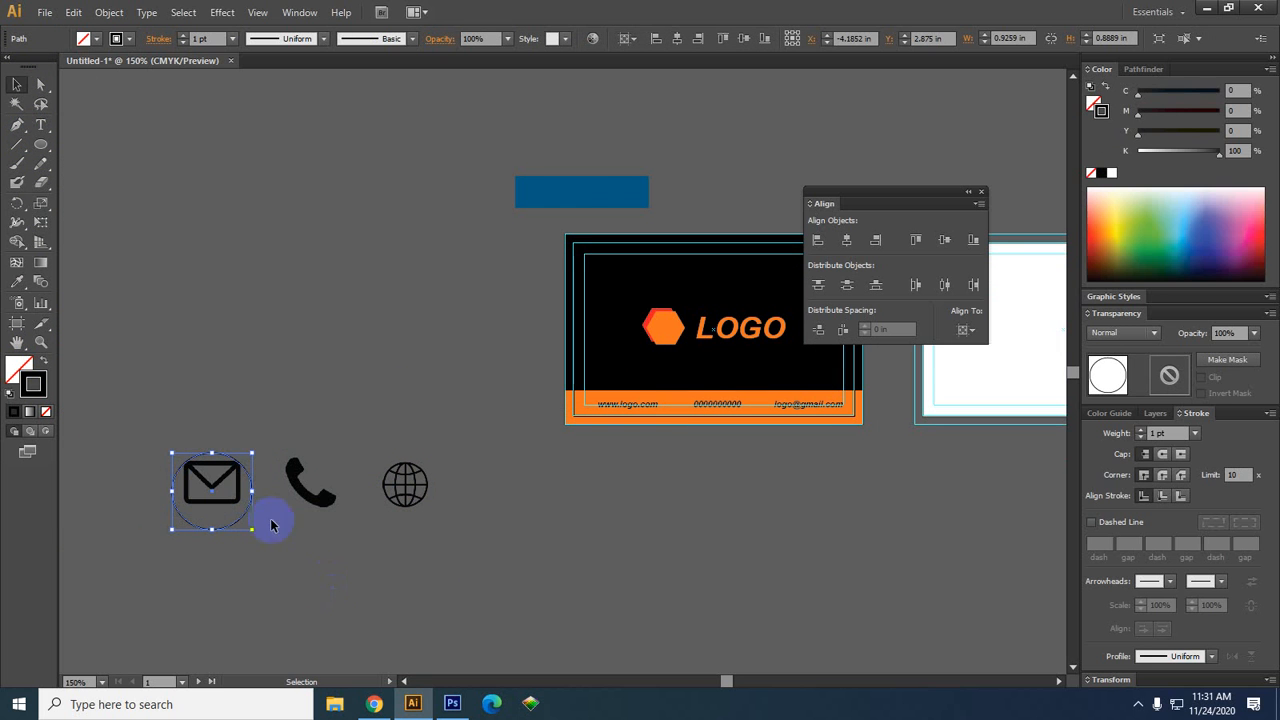
left_click_drag(250, 511, 251, 503)
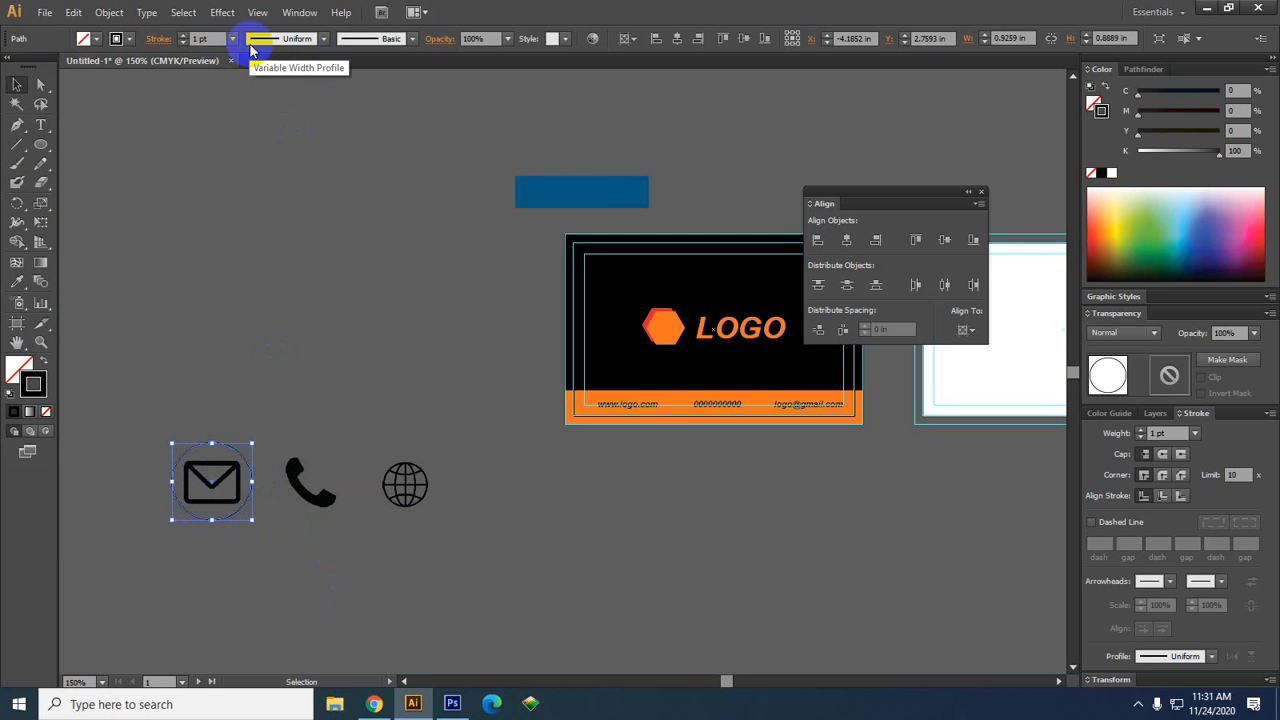
left_click(201, 38)
type("2")
key("Return")
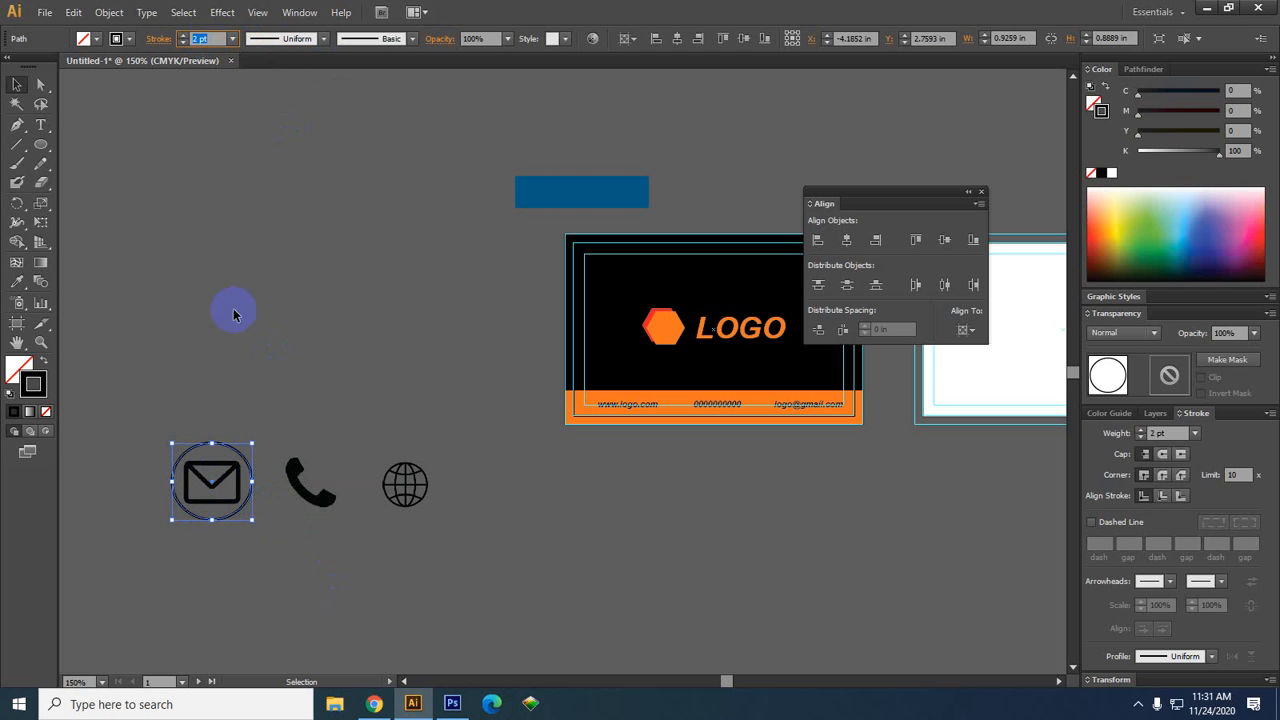
left_click(231, 555)
Copy the outlined circle onto the phone and globe icons
scroll(208, 538, "up", 2)
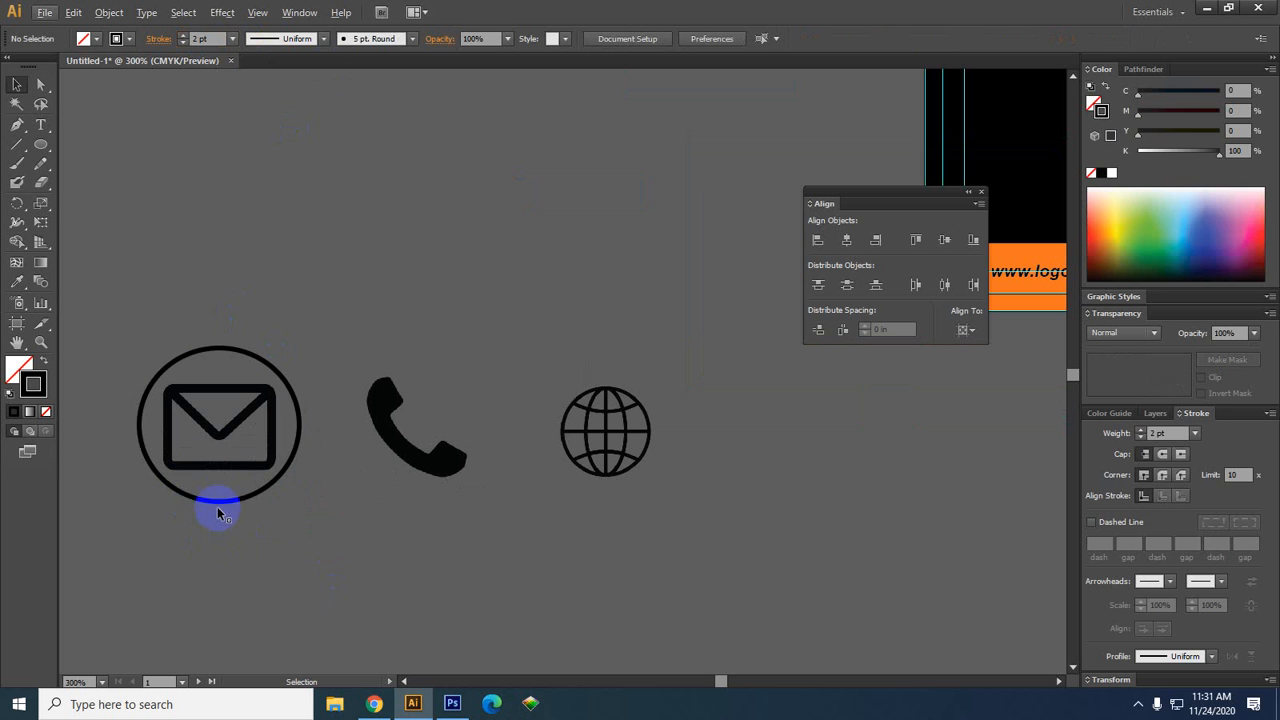
left_click_drag(220, 510, 620, 517)
left_click(420, 522)
left_click(670, 550)
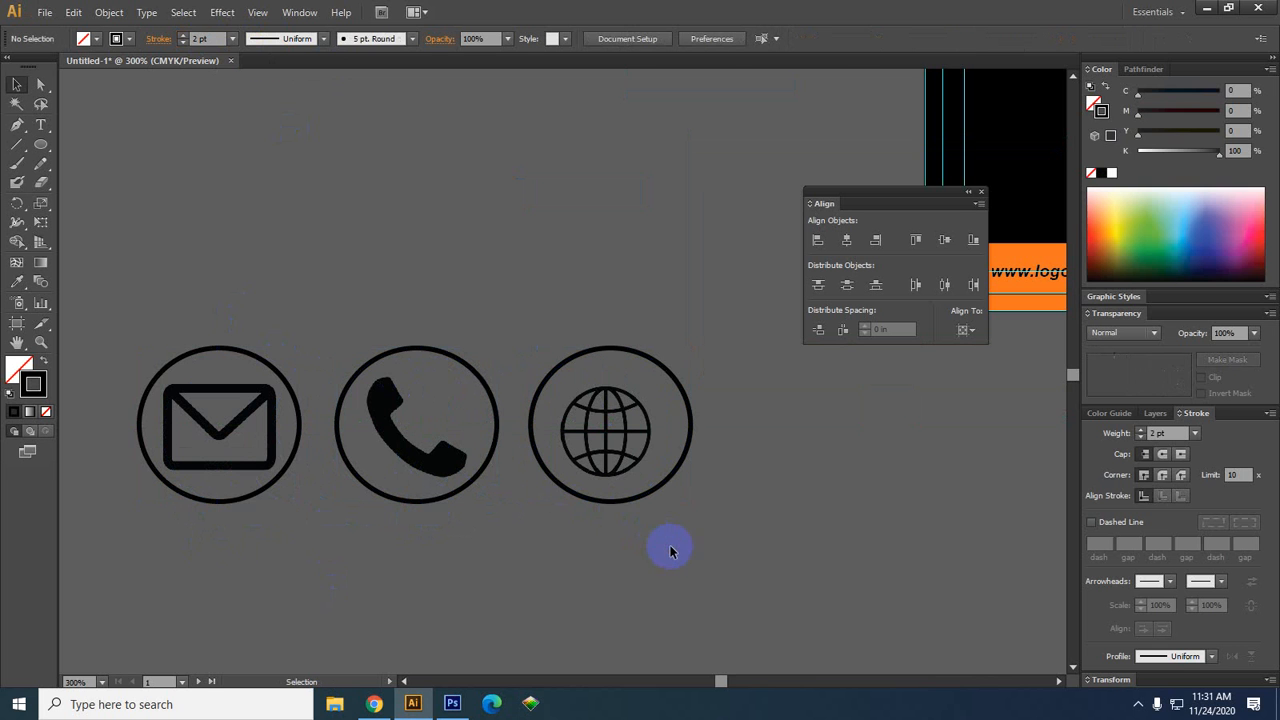
left_click(596, 419)
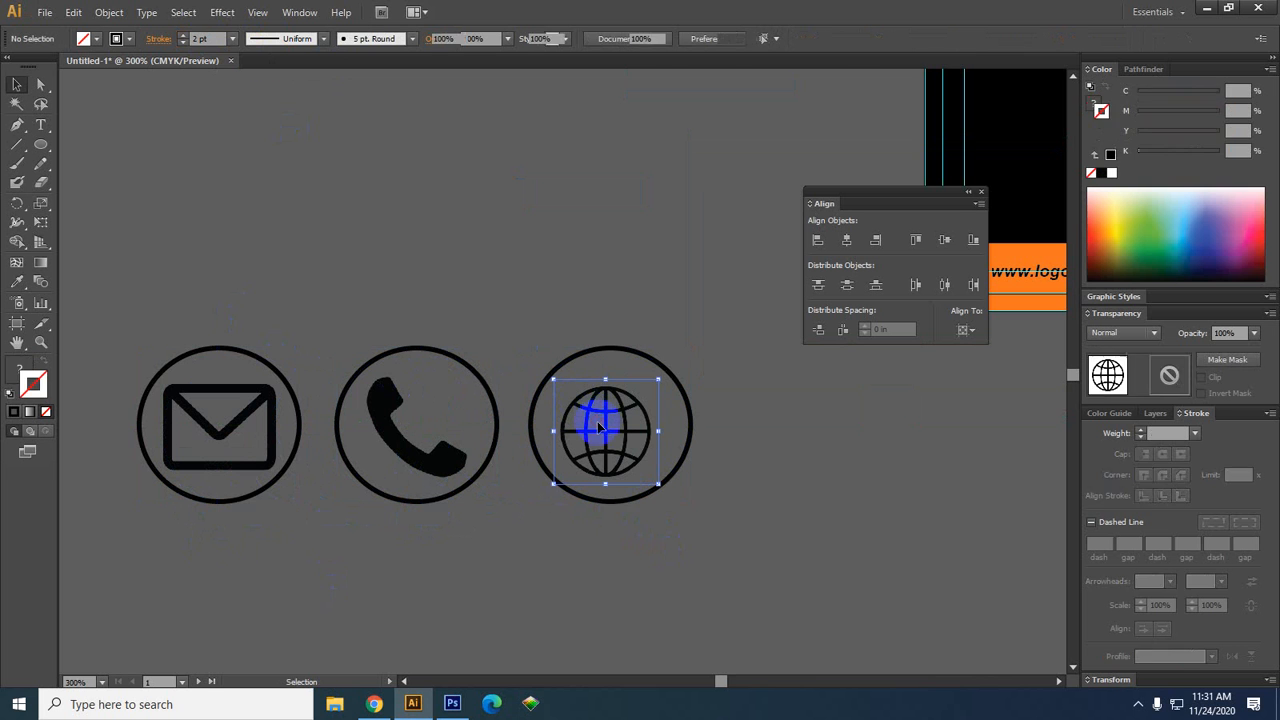
Centre the globe horizontally and vertically inside its circle
left_click(687, 455, "shift")
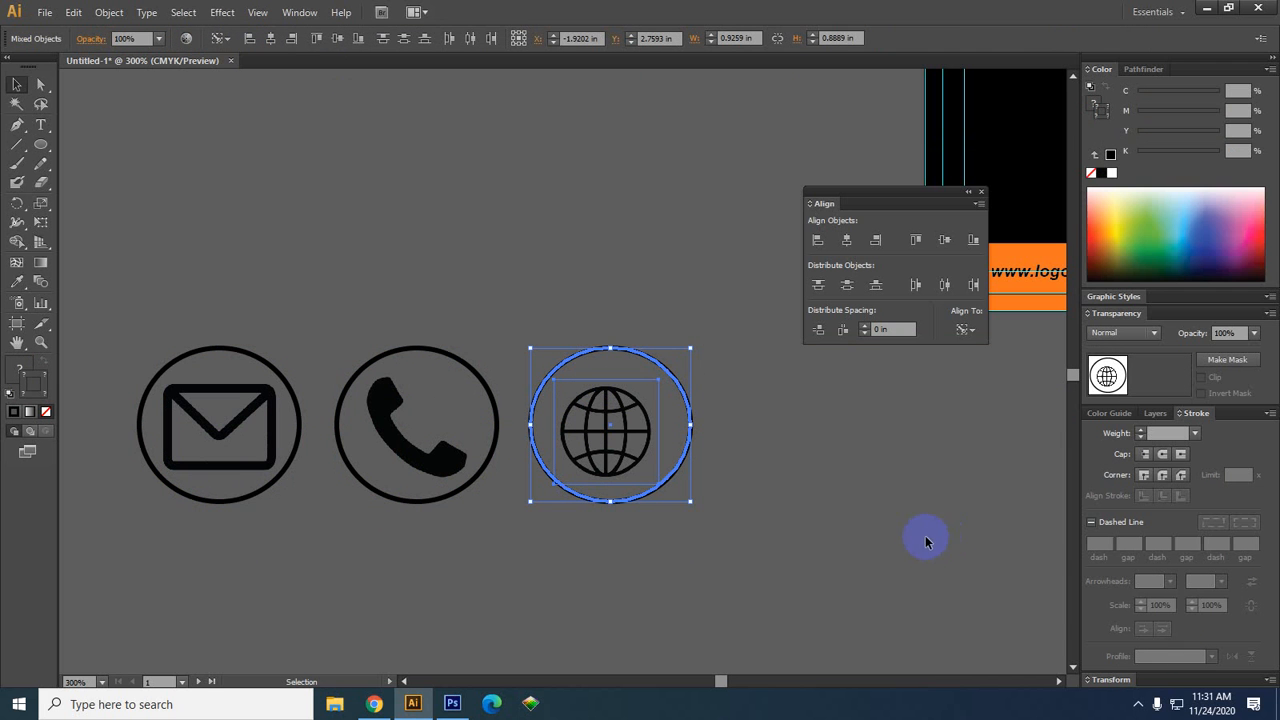
left_click(846, 240)
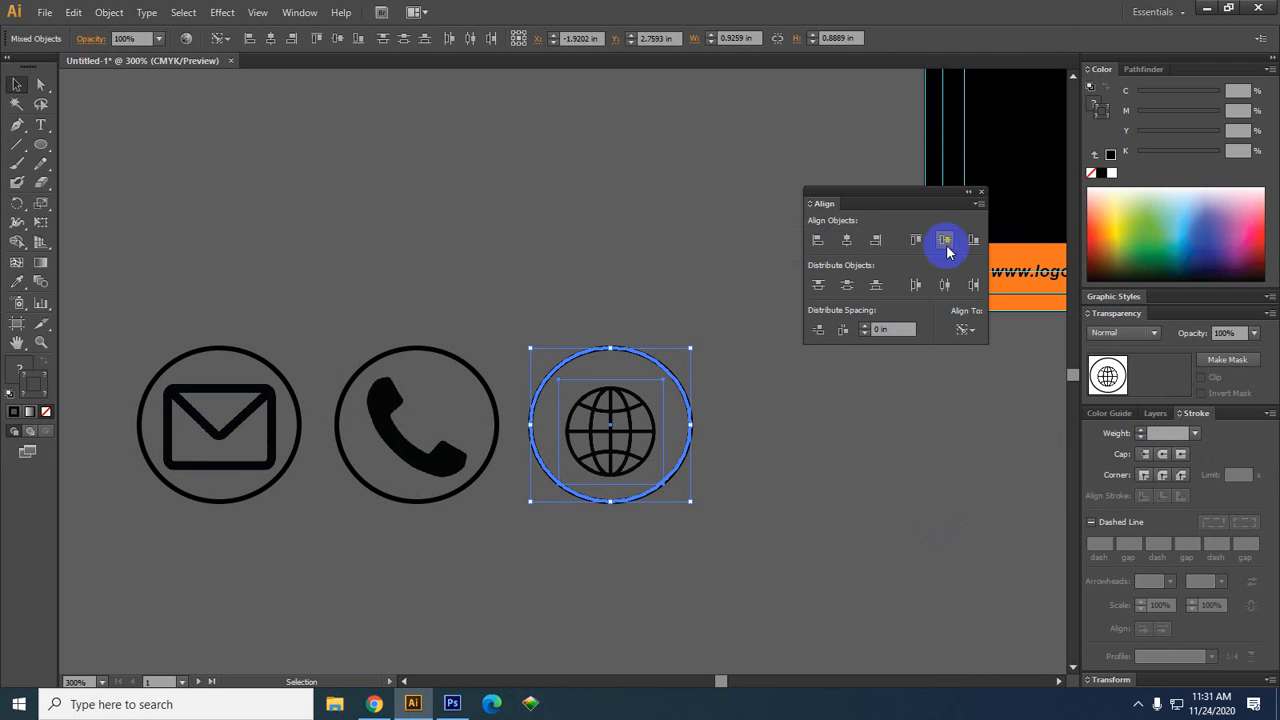
left_click(945, 240)
left_click(787, 498)
Shrink the phone to about 0.68 in and centre it in its circle
left_click_drag(456, 543, 381, 403)
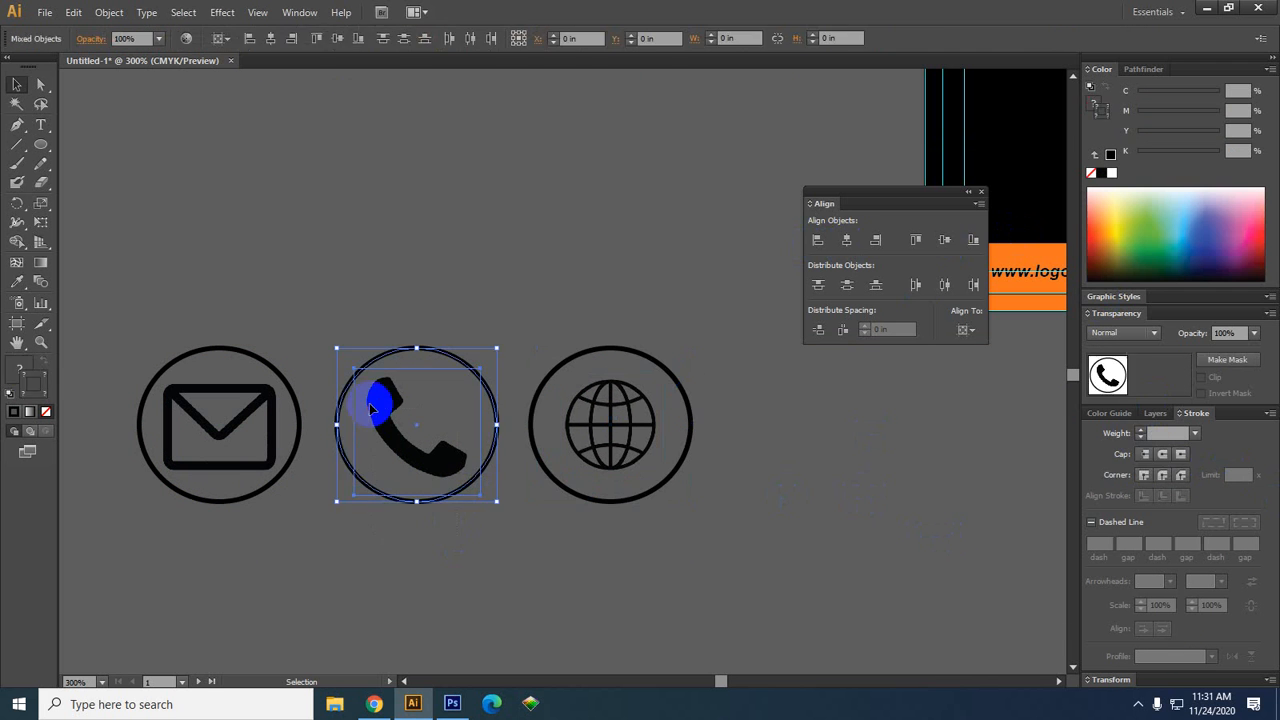
left_click(429, 519)
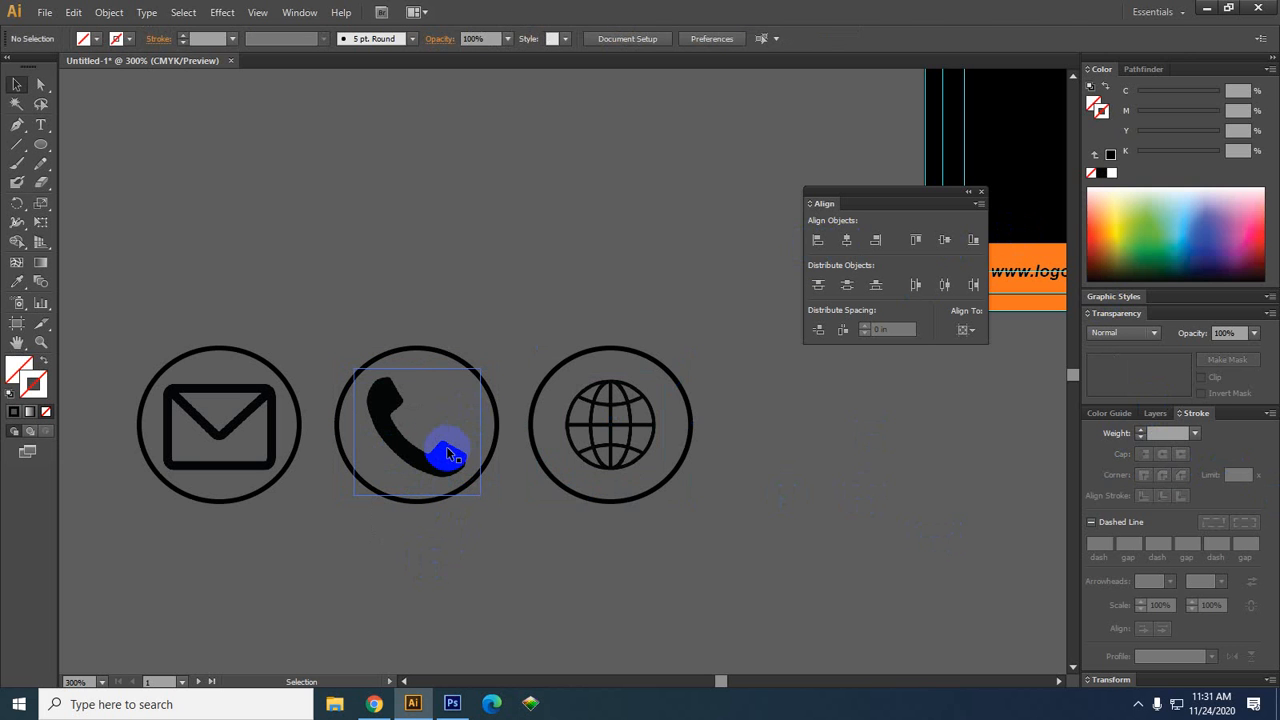
left_click(451, 451)
left_click_drag(485, 370, 475, 373)
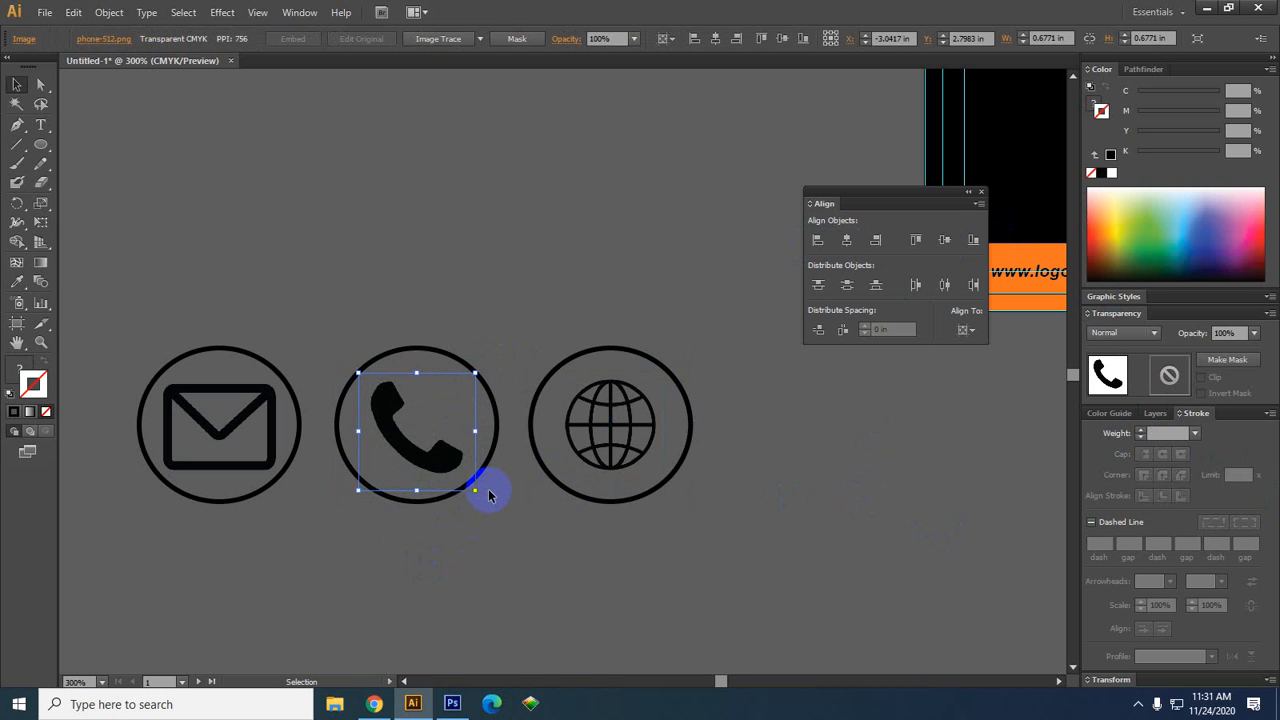
left_click(465, 566)
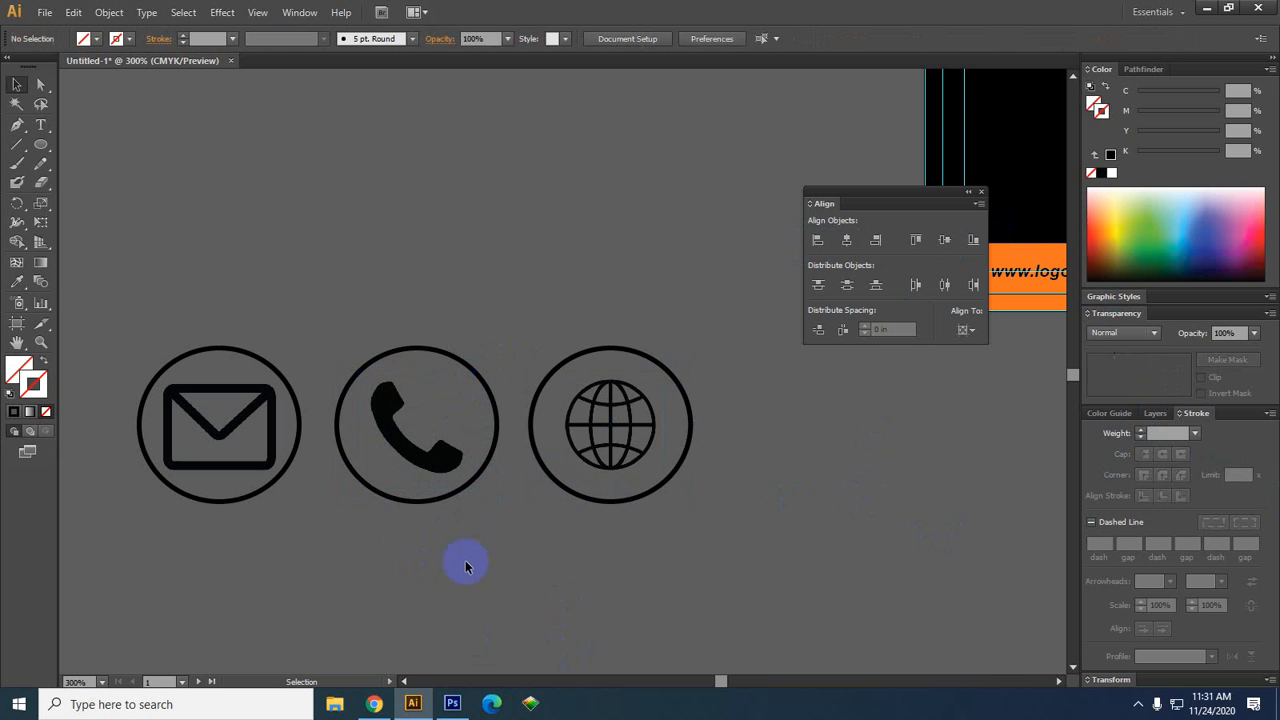
left_click(343, 343)
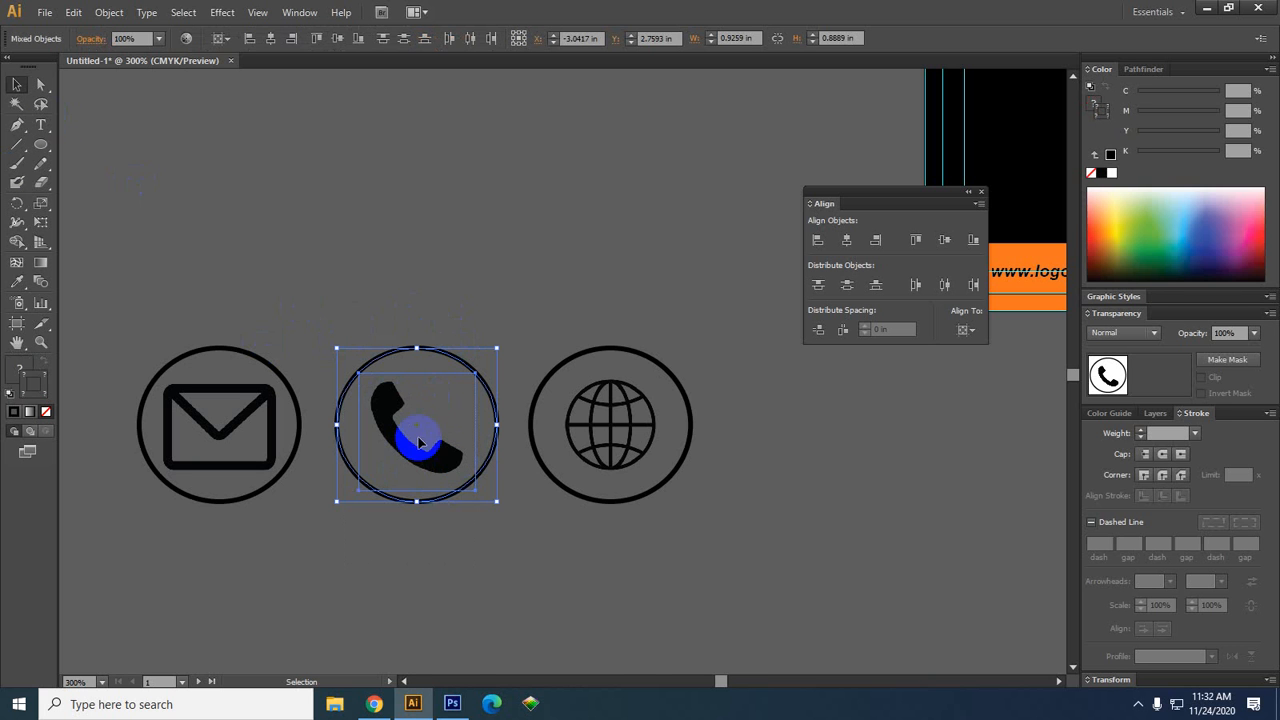
left_click(433, 503)
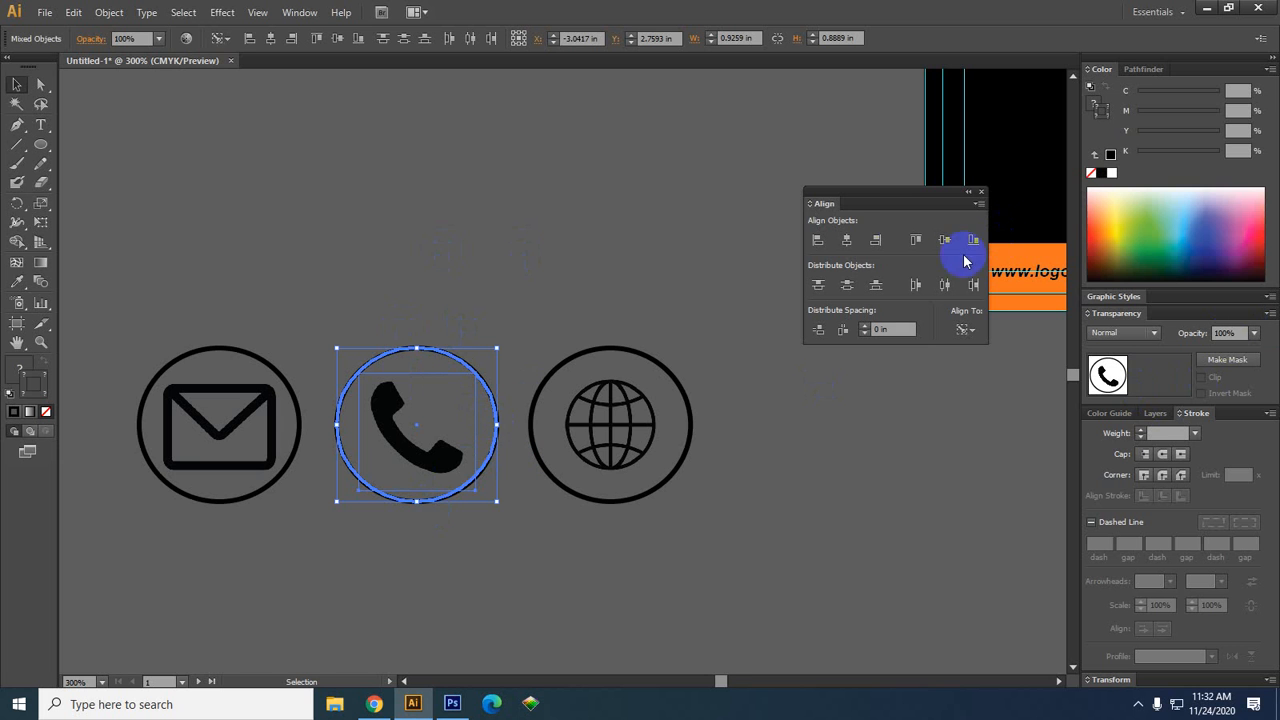
left_click(855, 245)
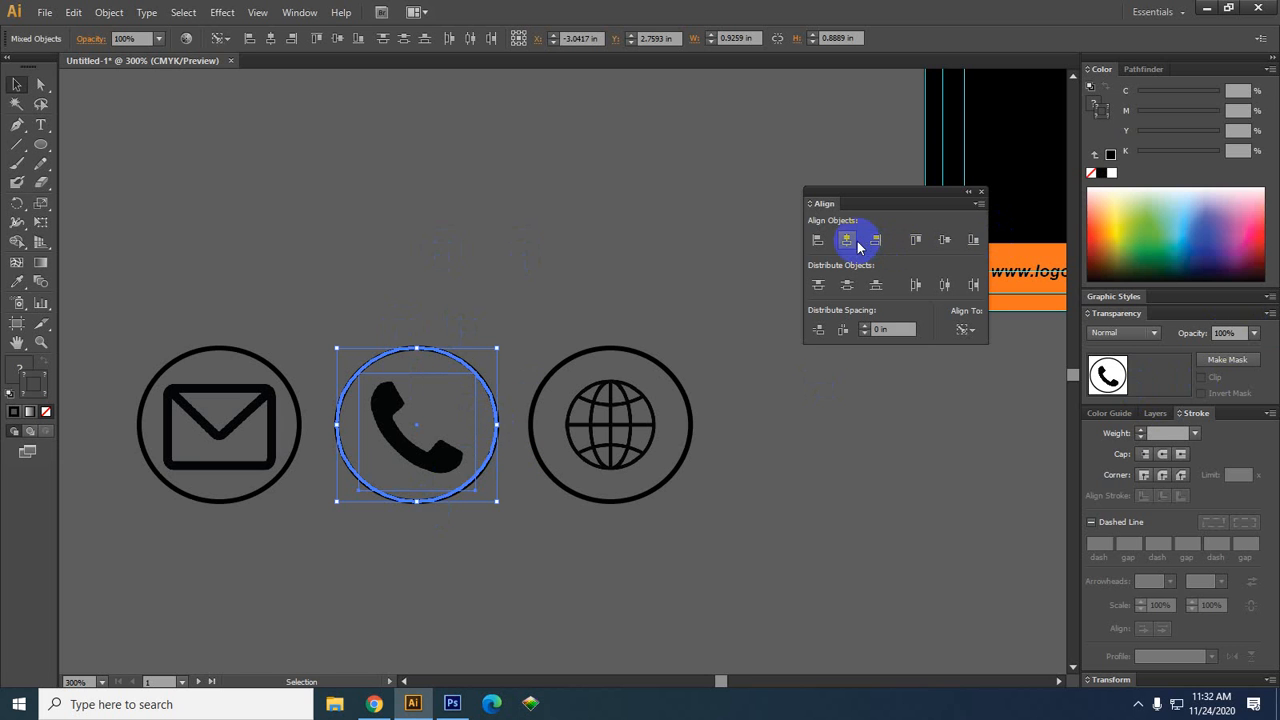
left_click(945, 244)
left_click(512, 578)
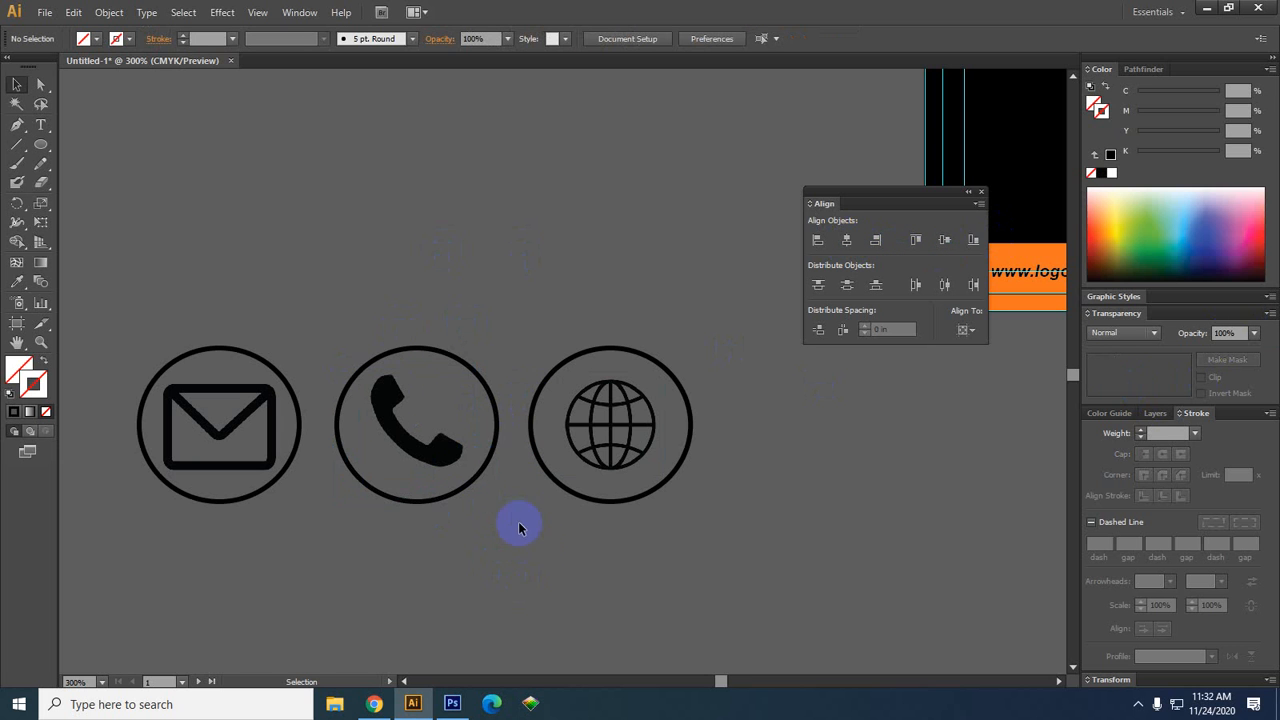
Group the phone and the globe each with its own circle
left_click_drag(525, 552, 334, 286)
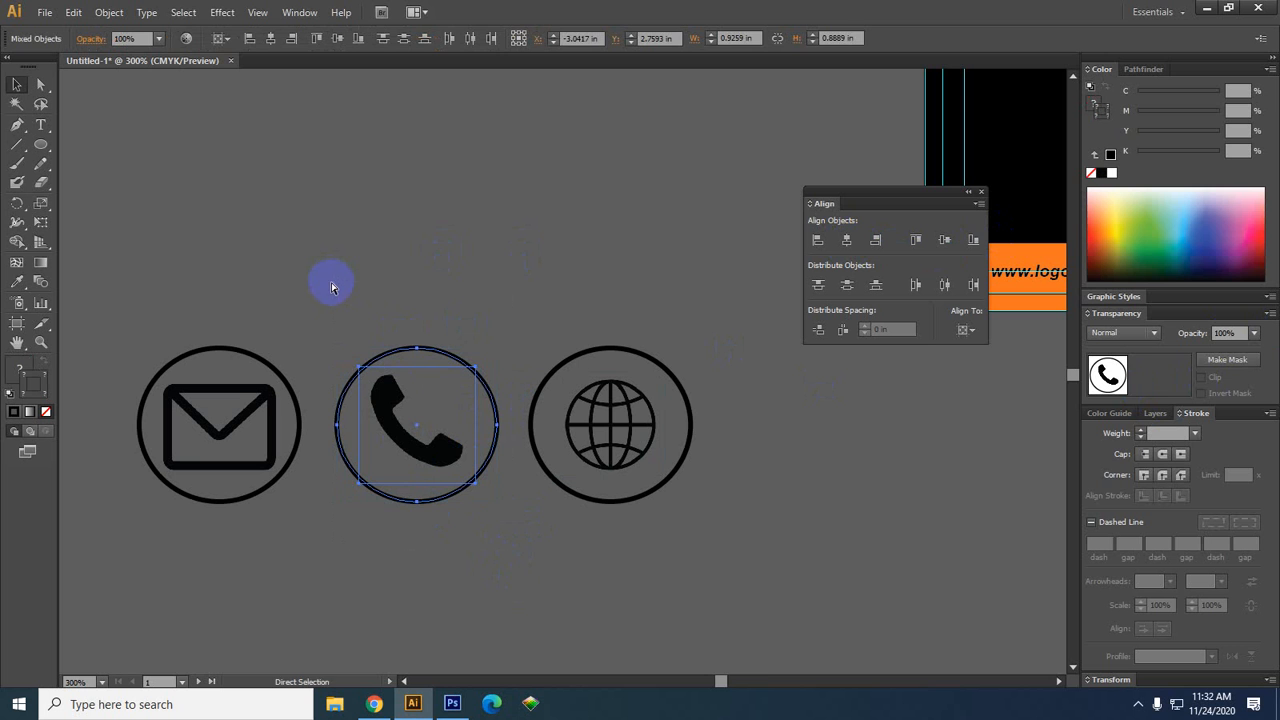
key("v")
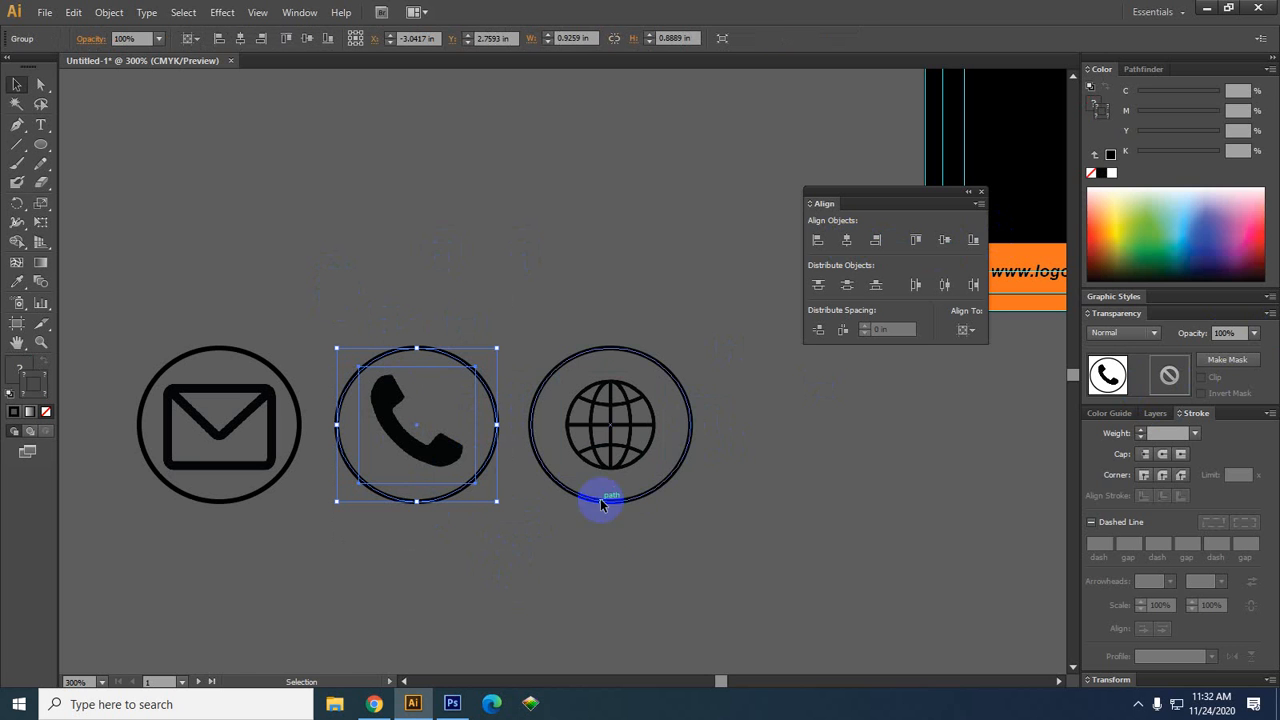
key("a")
left_click_drag(694, 557, 546, 197)
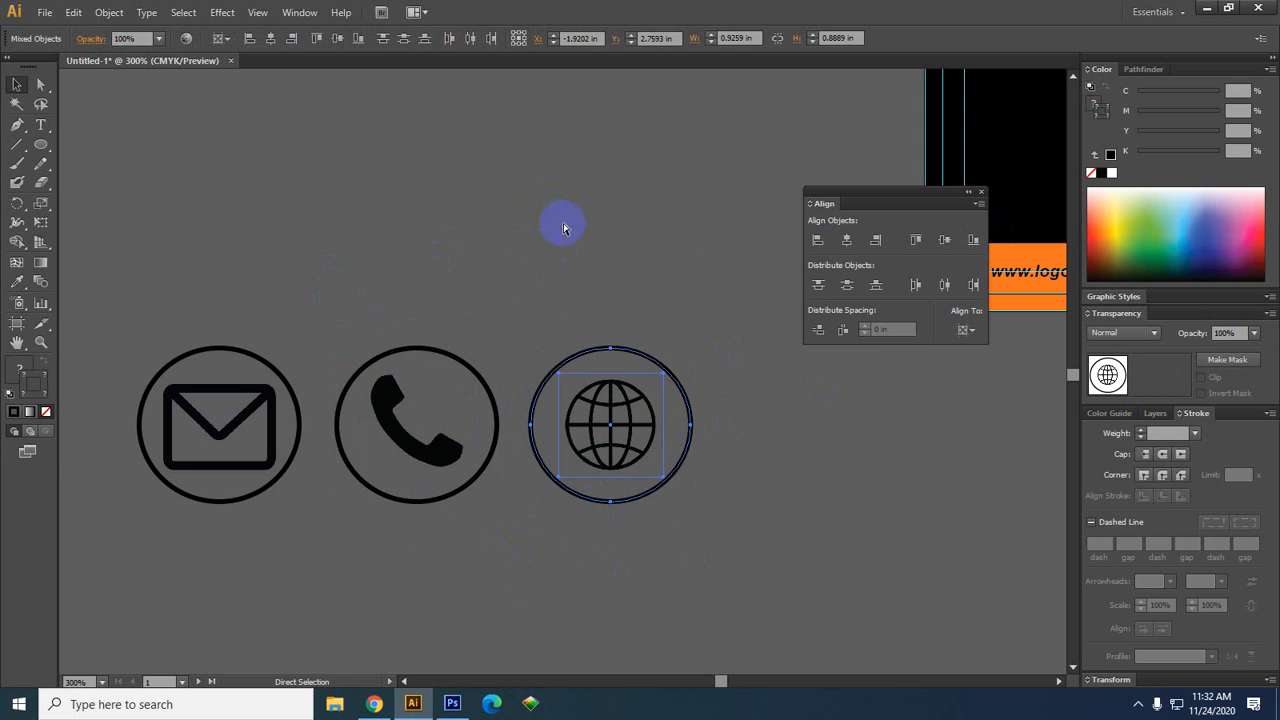
key("ctrl+g")
key("v")
left_click(262, 532)
Shrink the envelope slightly inside its circle and group them together
left_click_drag(260, 534, 389, 538)
left_click(345, 452)
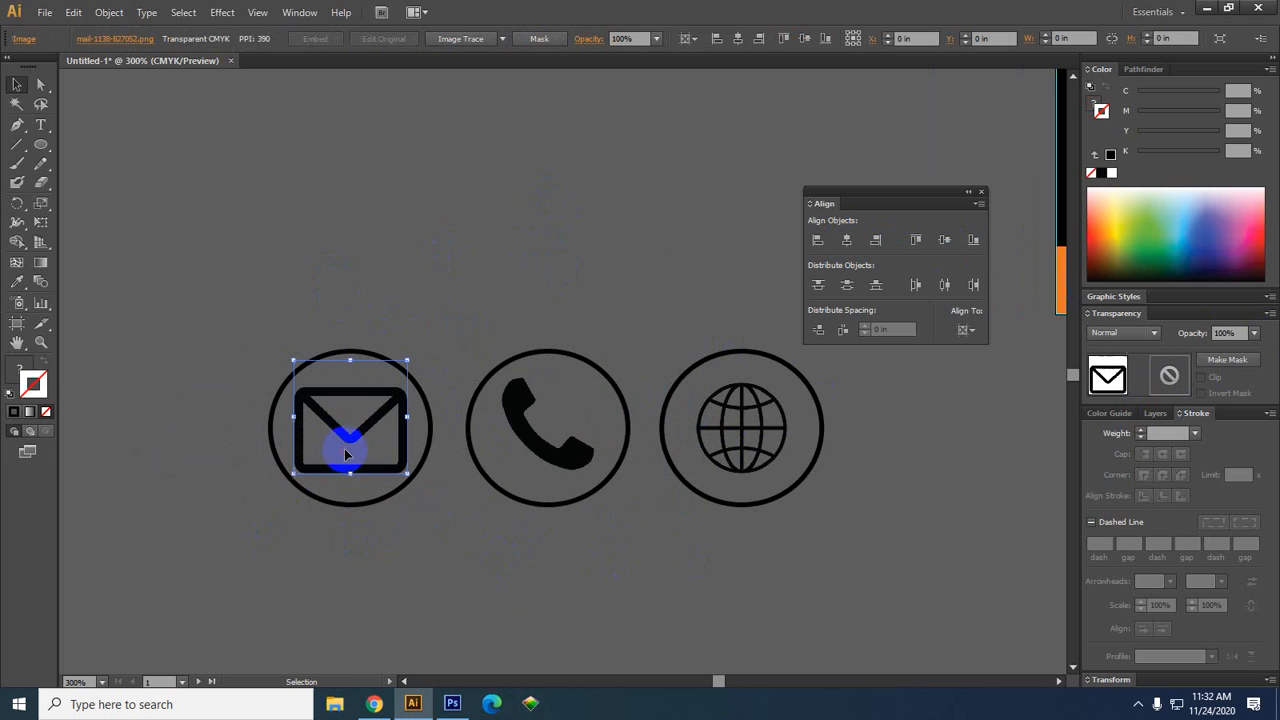
left_click_drag(406, 360, 400, 366)
left_click_drag(413, 563, 238, 194)
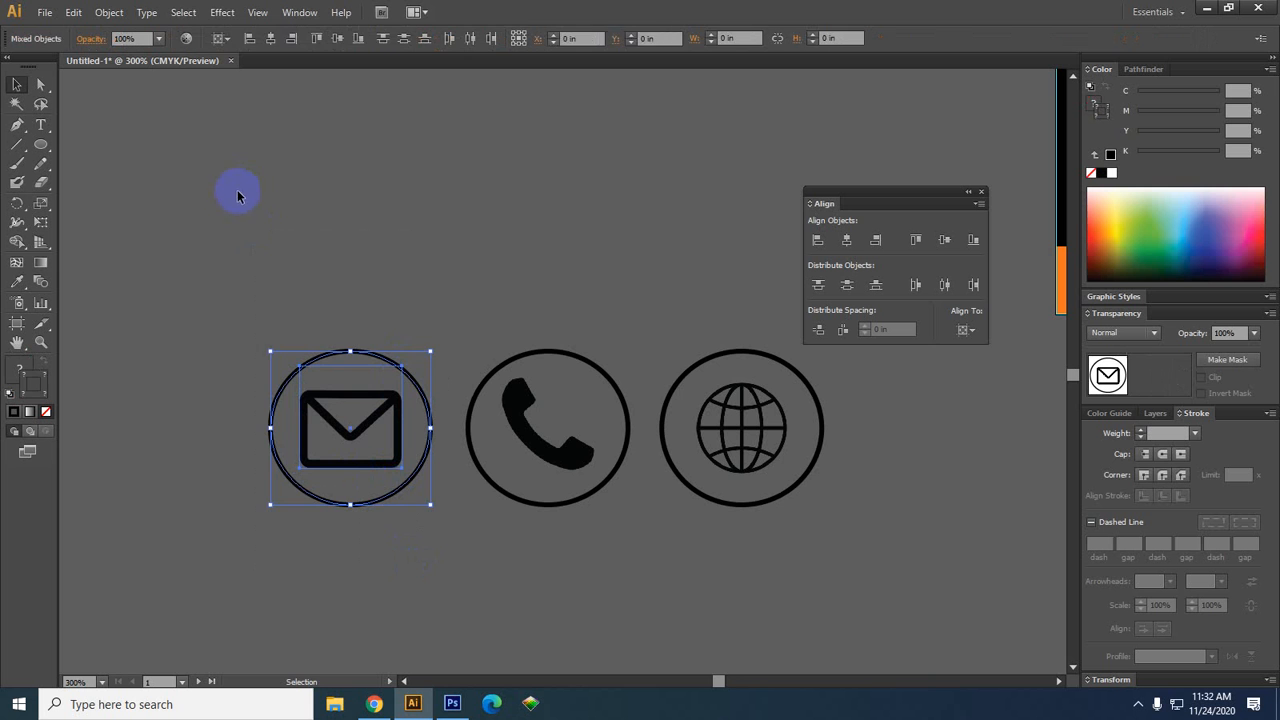
key("ctrl+g")
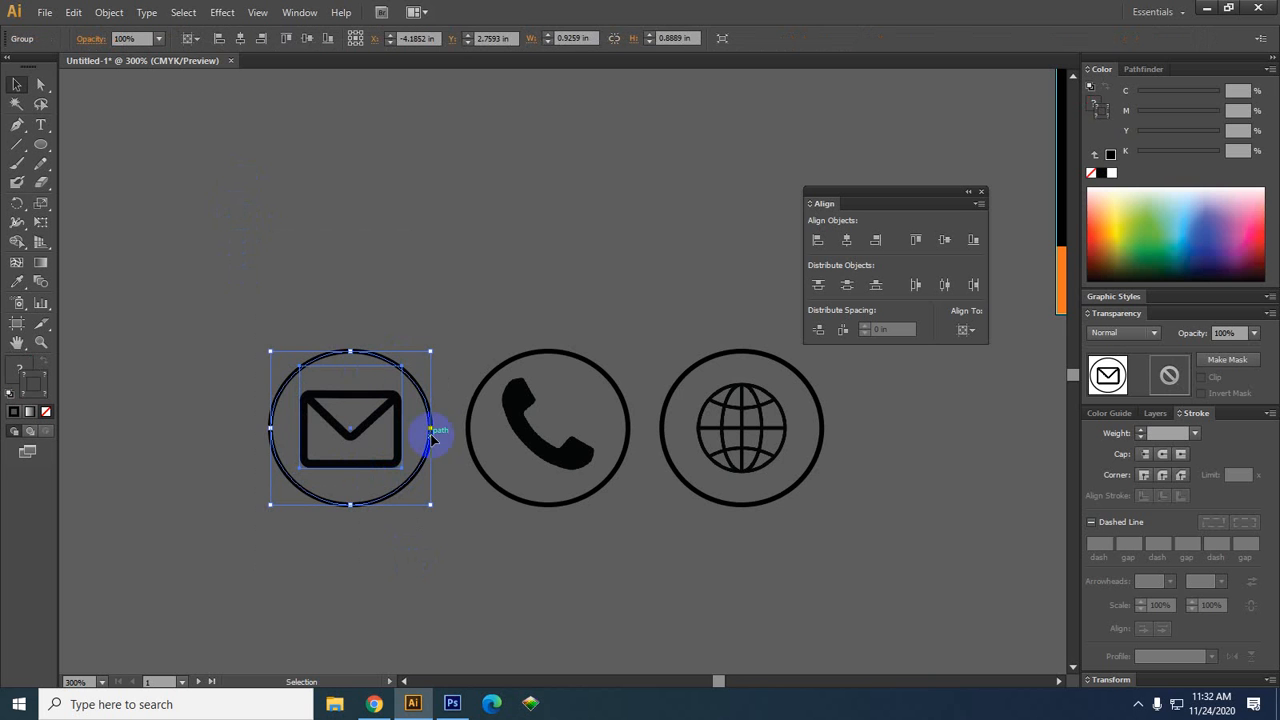
Select all three circled icons and scale them down together to about 1.1 in wide
left_click(450, 498)
scroll(415, 461, "down", 3)
left_click_drag(661, 529, 518, 525)
left_click(366, 458)
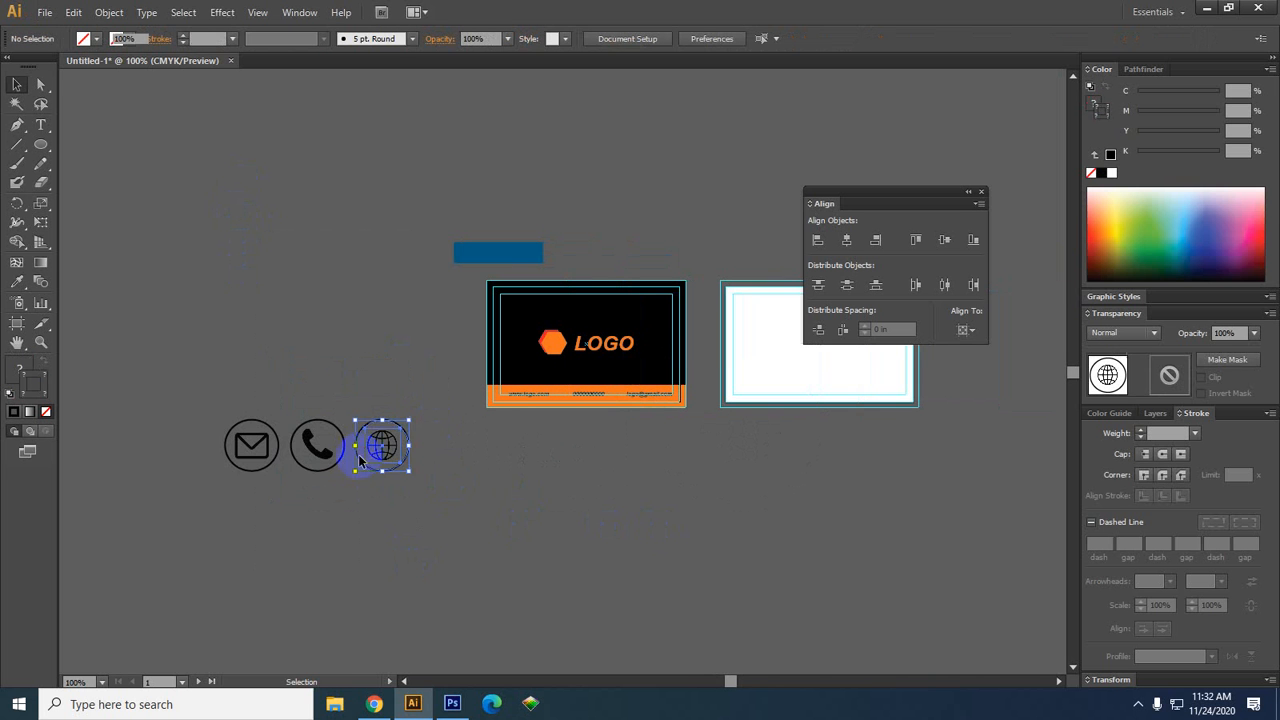
mouse_move(340, 462)
left_mouse_down()
mouse_move(211, 474)
mouse_move(323, 470)
left_mouse_up()
key("ctrl+z")
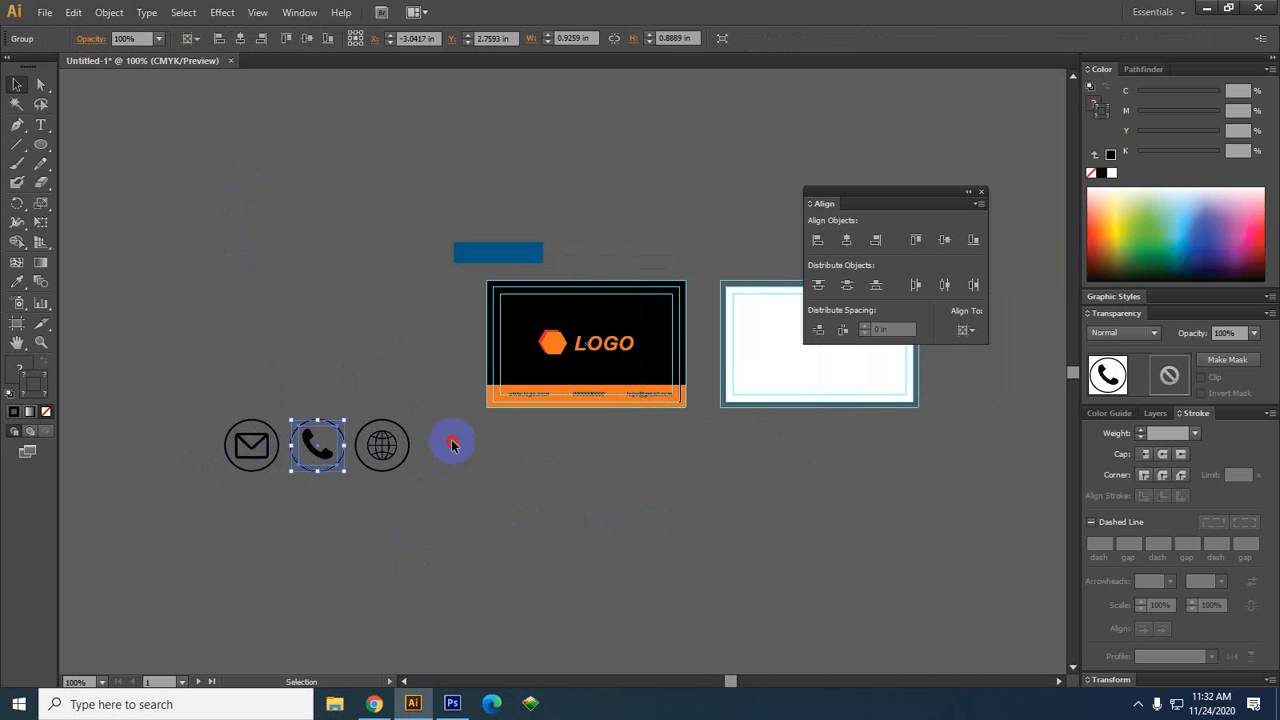
left_click_drag(454, 446, 205, 439)
left_click_drag(409, 420, 431, 474)
left_click(393, 491)
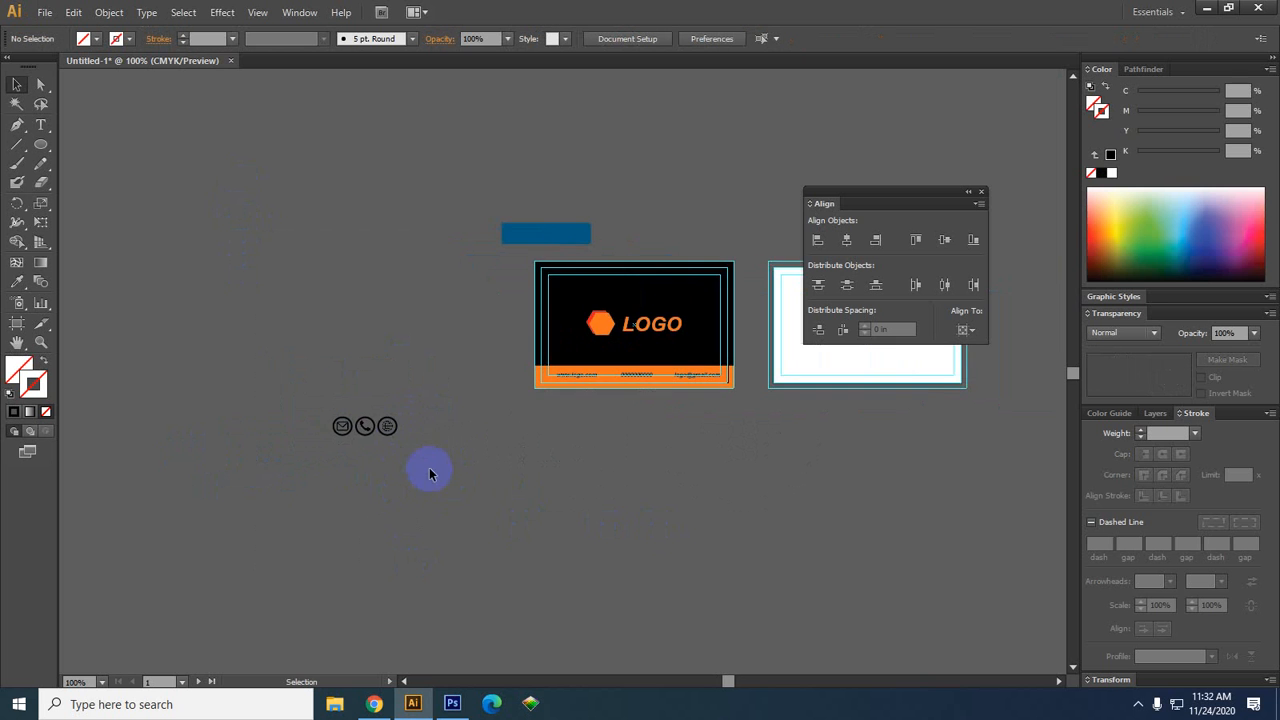
Move the three-icon group directly beneath the business card
scroll(403, 426, "up", 2)
left_click_drag(557, 466, 443, 483)
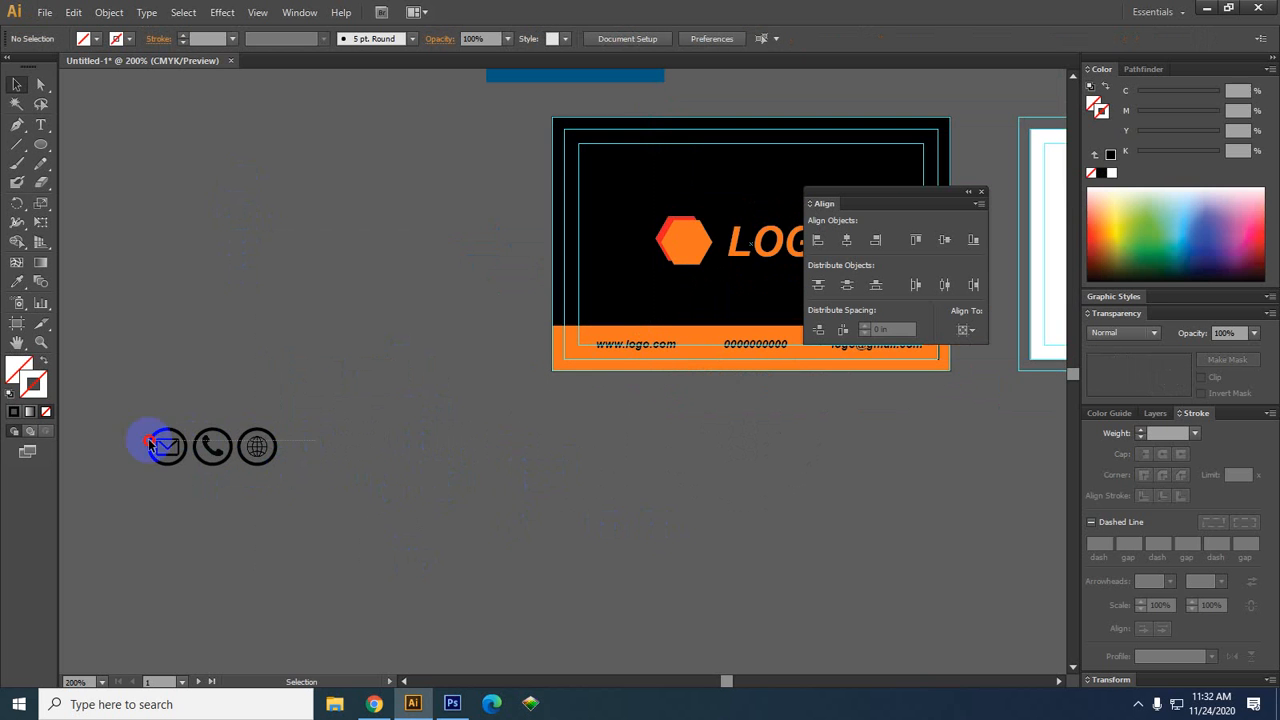
left_click_drag(333, 462, 614, 427)
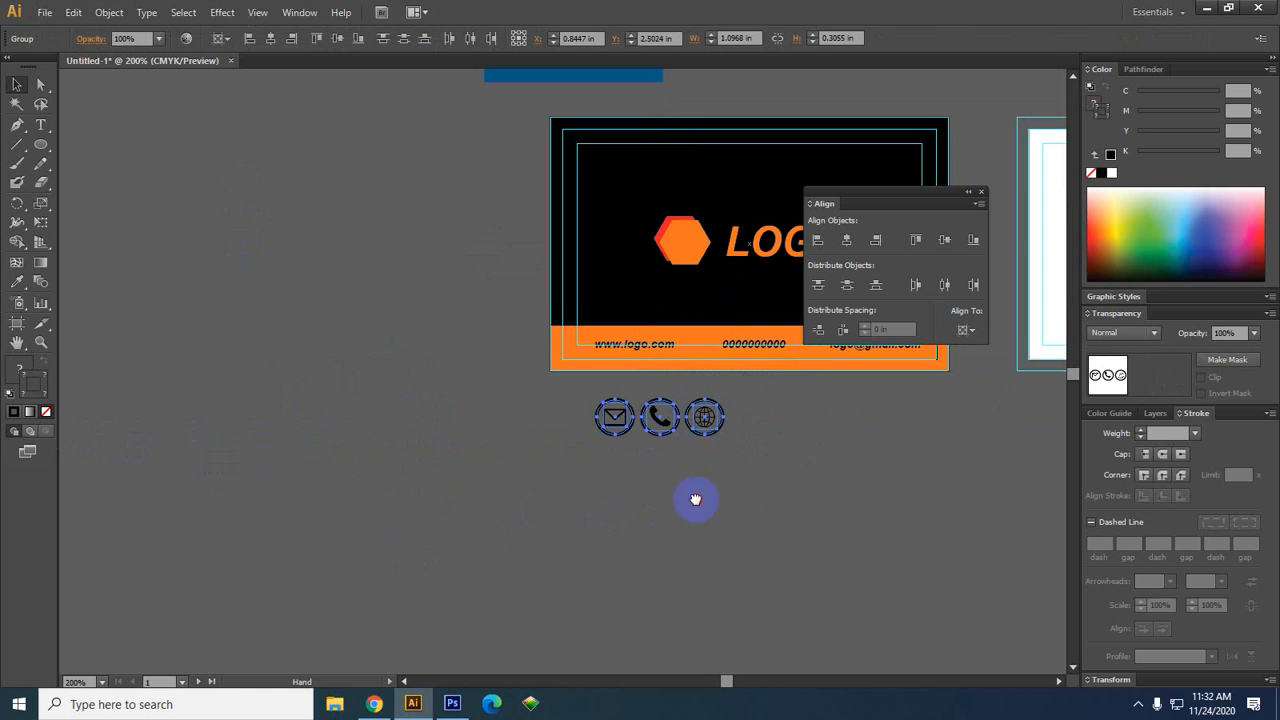
left_click_drag(691, 500, 313, 499)
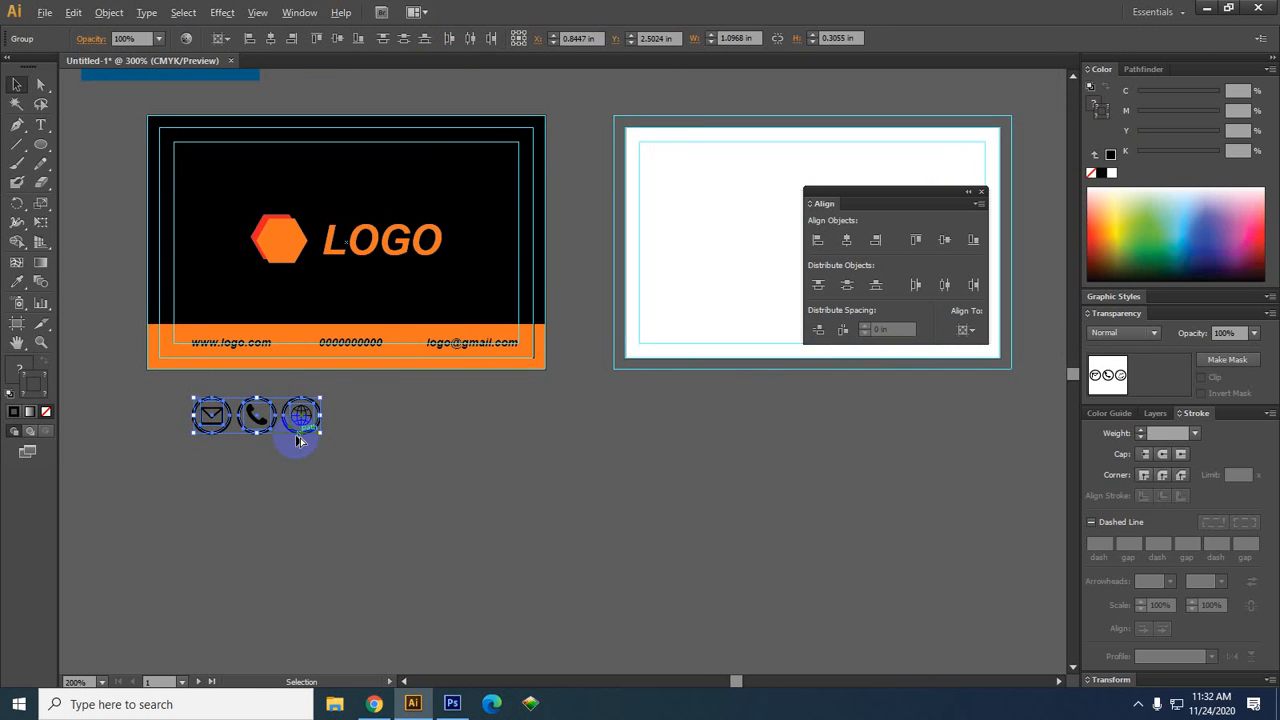
scroll(295, 436, "up", 1)
left_click_drag(377, 446, 428, 503)
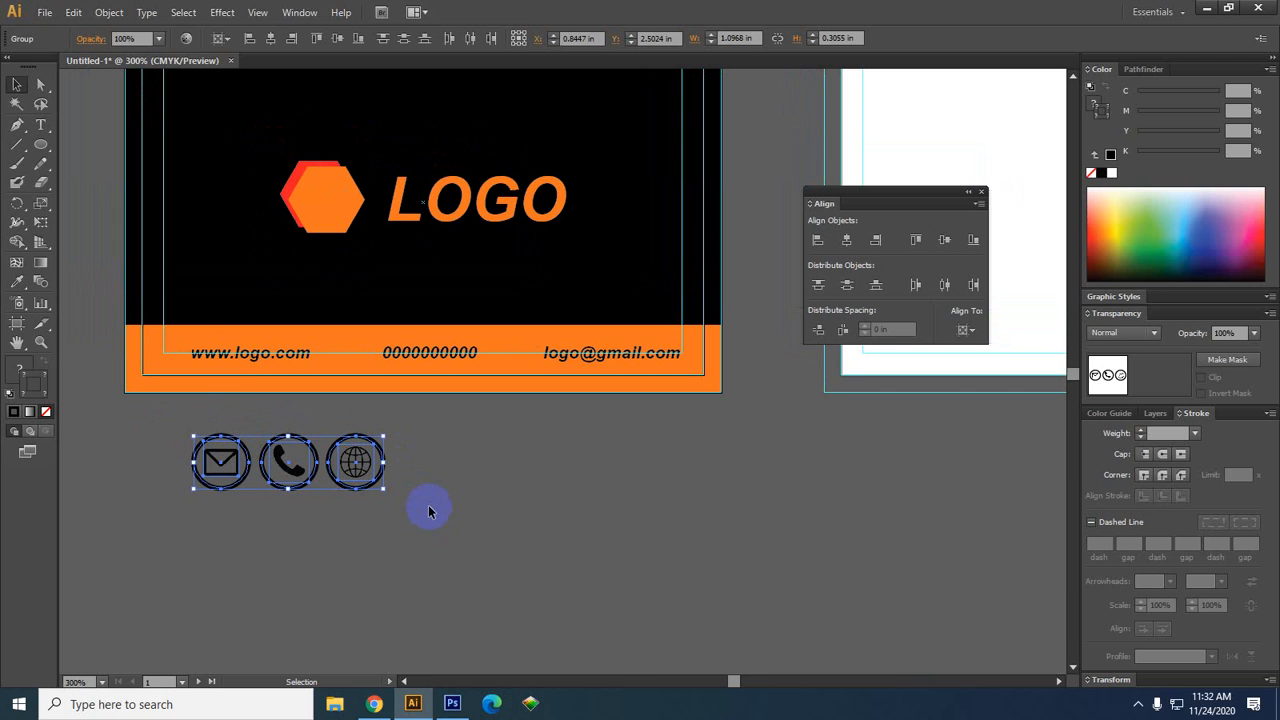
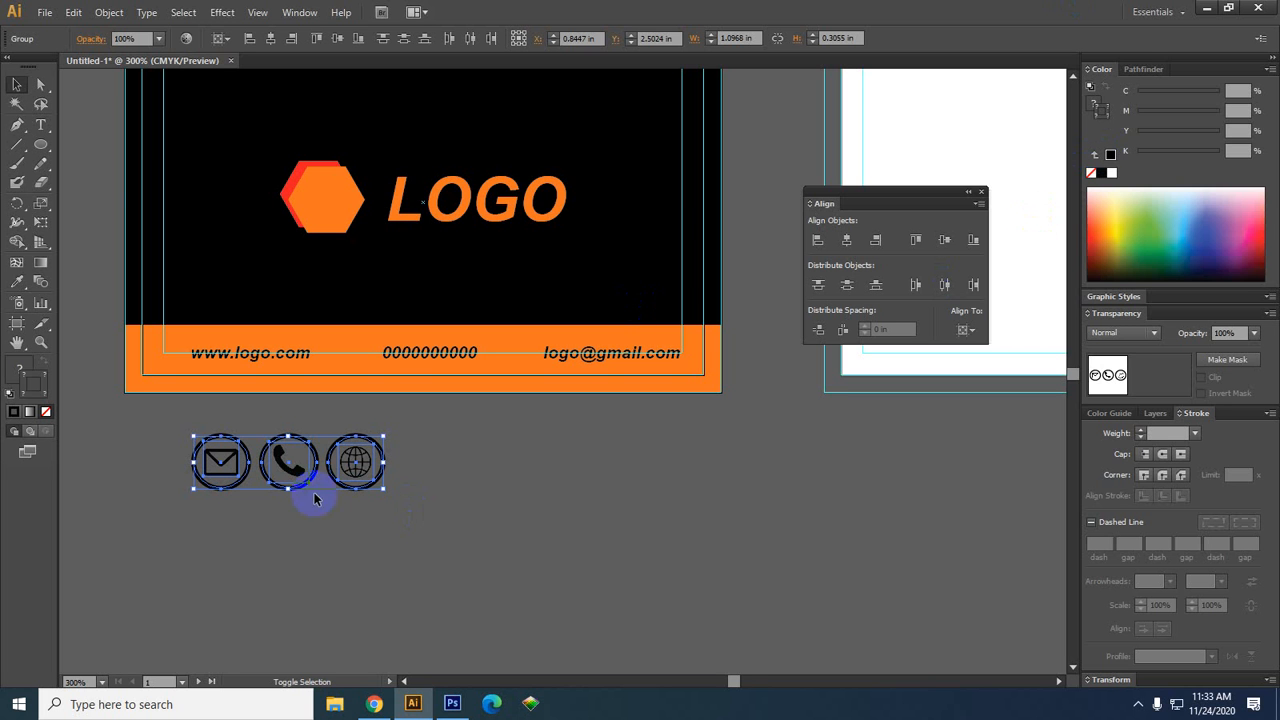
Move the envelope icon to the end of the row so the order is phone, globe, envelope
left_click(364, 513)
left_click_drag(364, 513, 554, 484)
left_click(420, 440)
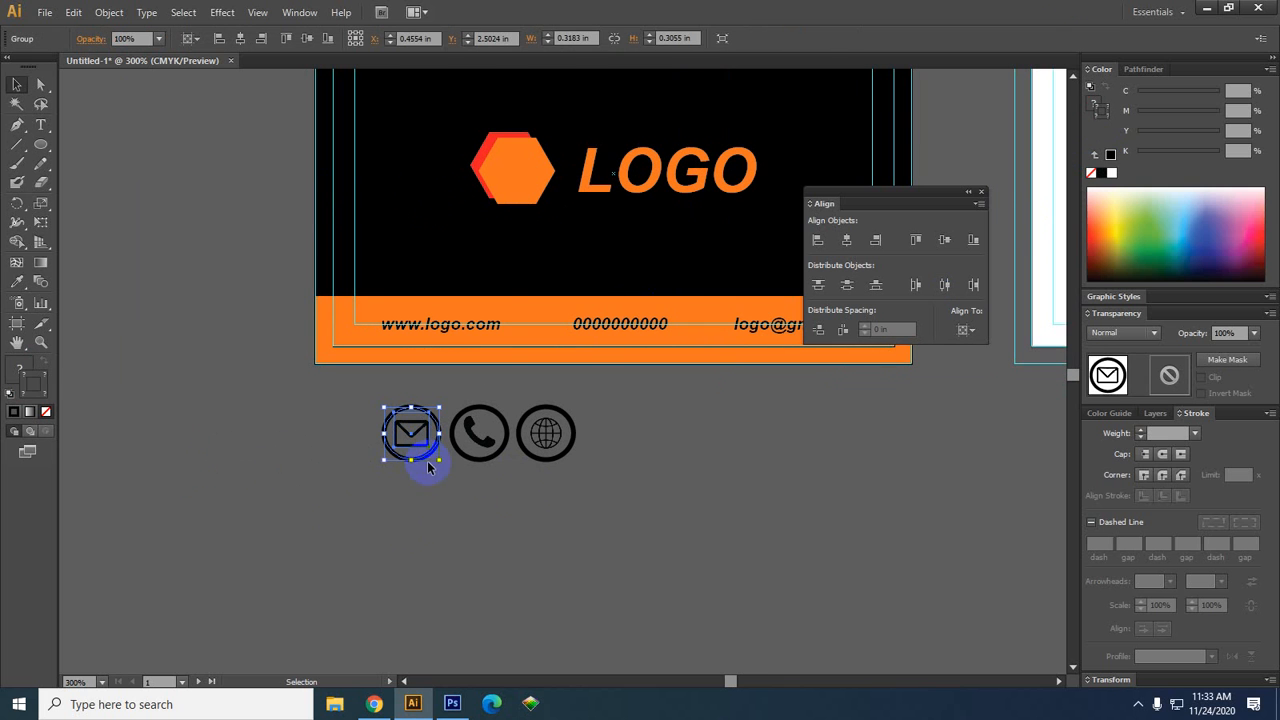
mouse_move(433, 456)
left_mouse_down()
mouse_move(555, 428)
mouse_move(708, 419)
mouse_move(409, 449)
left_mouse_up()
left_click(757, 395)
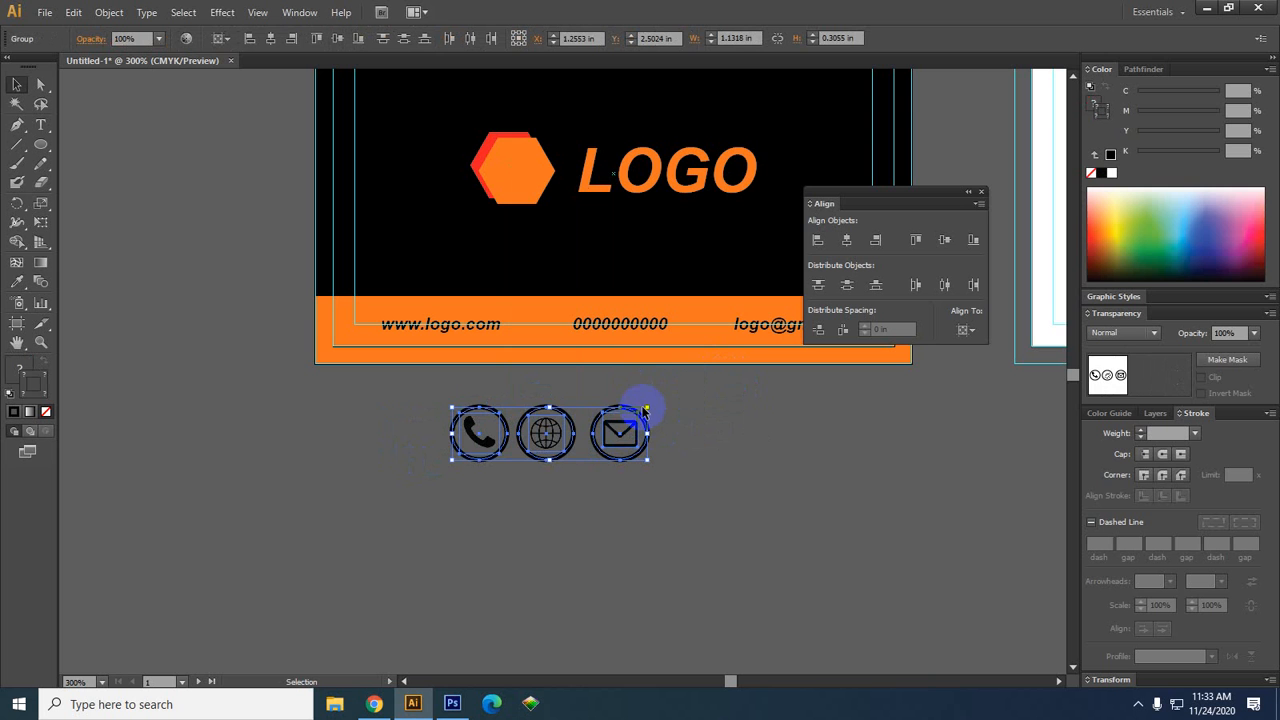
Scale the three-icon row down to fit the card's width
left_click_drag(648, 408, 614, 449)
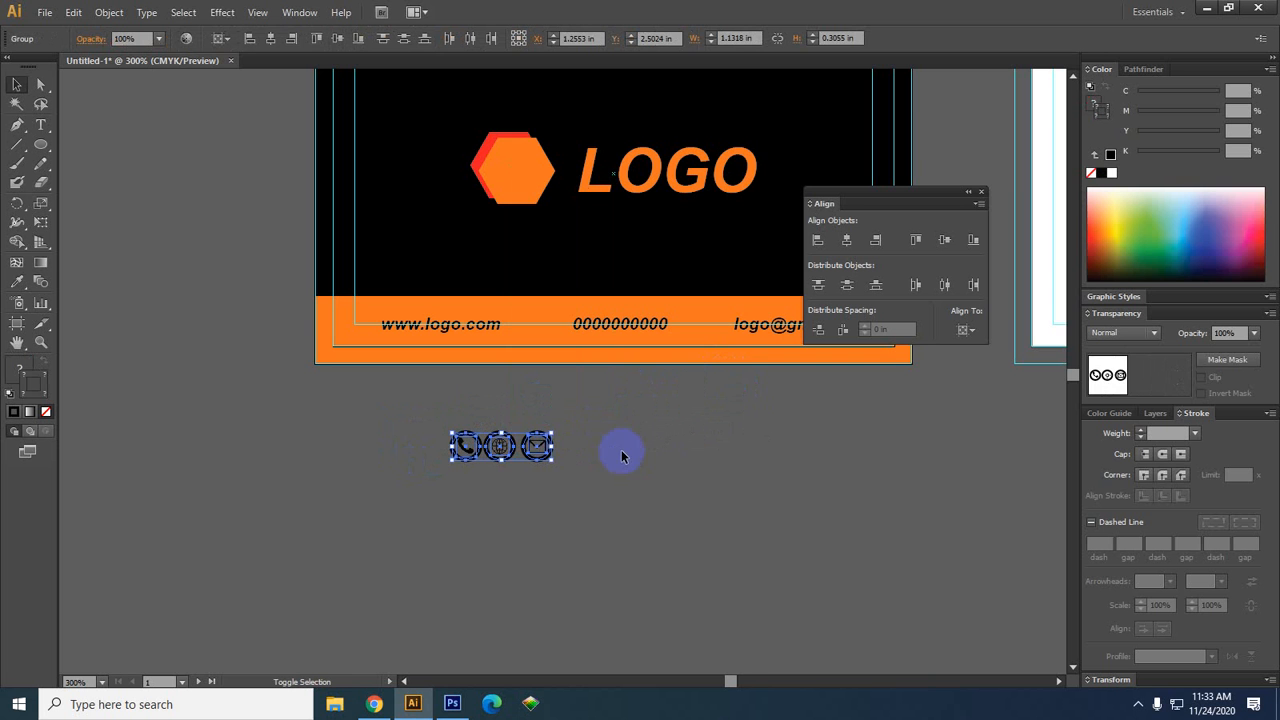
left_click(507, 478)
scroll(507, 478, "up", 2)
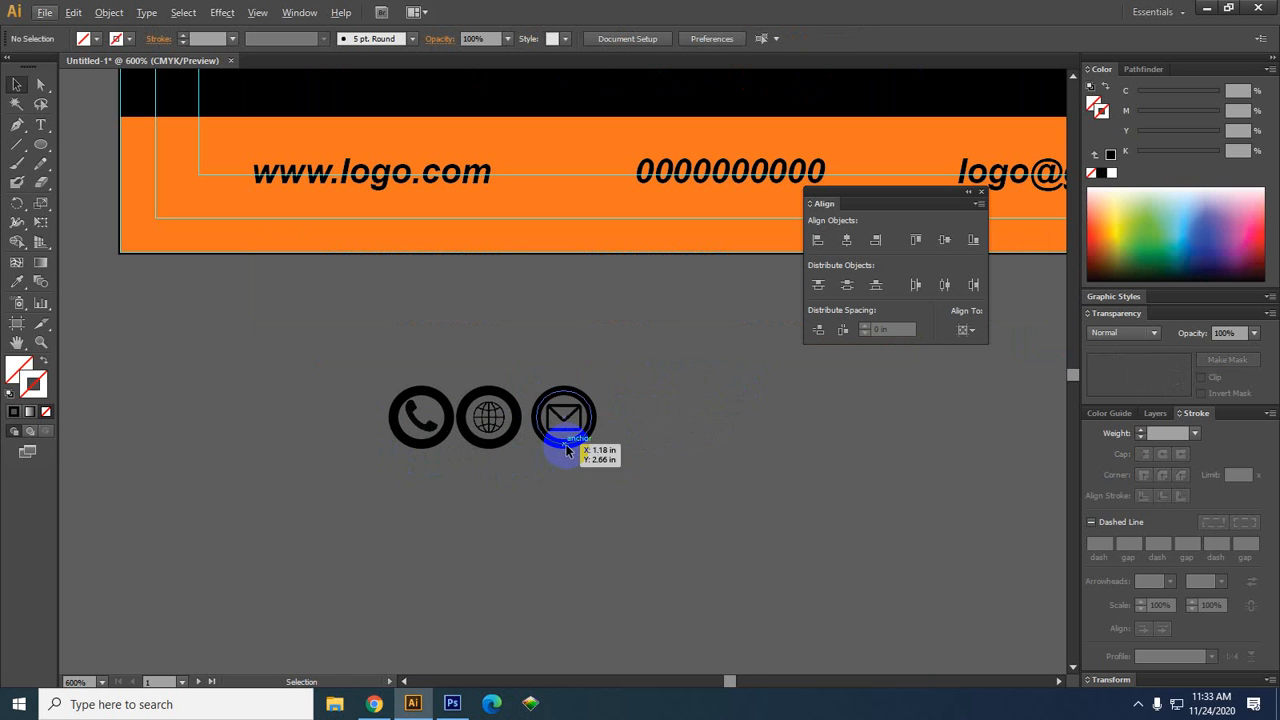
left_click_drag(267, 436, 267, 436)
left_click(562, 468)
left_click(563, 446)
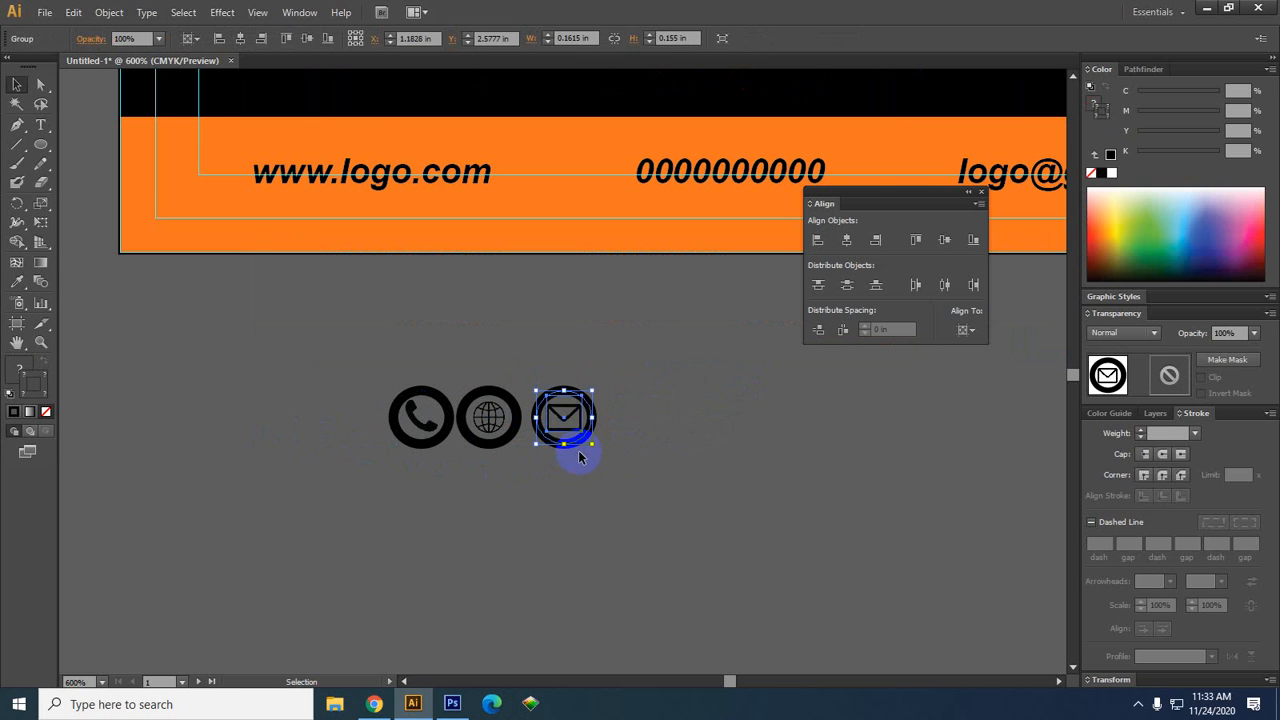
left_click_drag(620, 472, 281, 404)
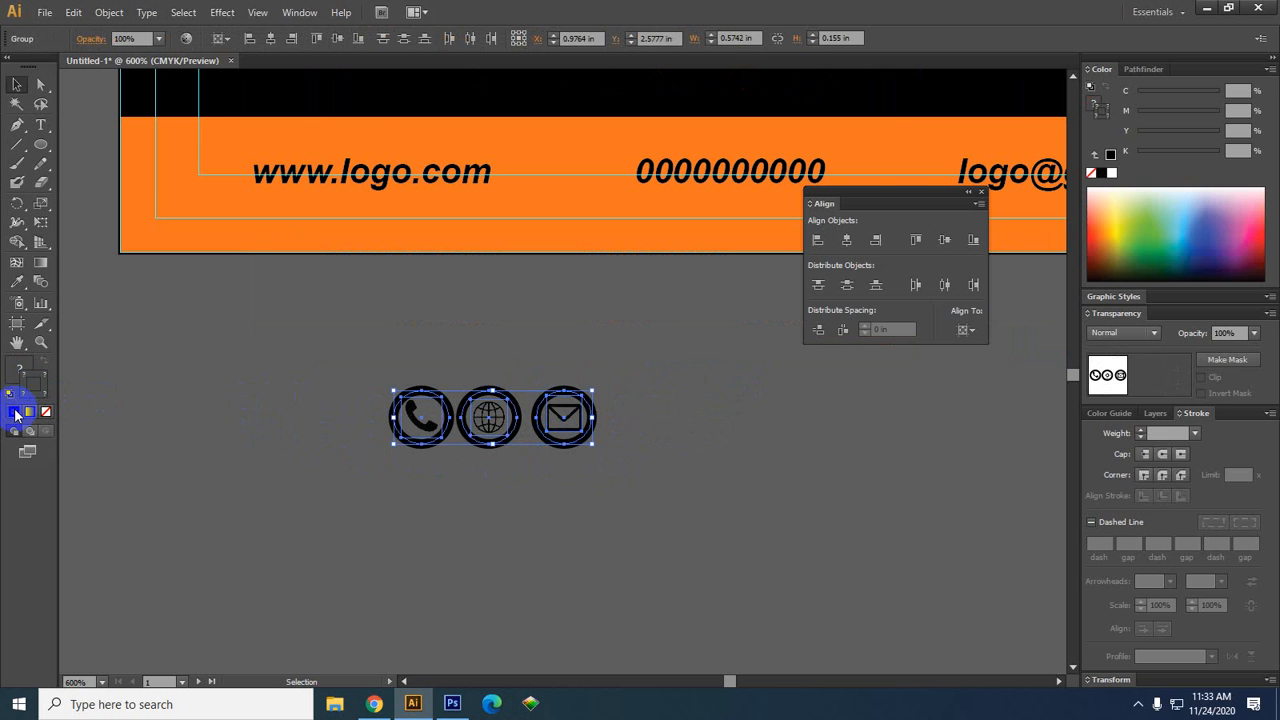
Try no fill with a black stroke on the icons and check opacity, then undo it
left_click(16, 412)
left_click(134, 38)
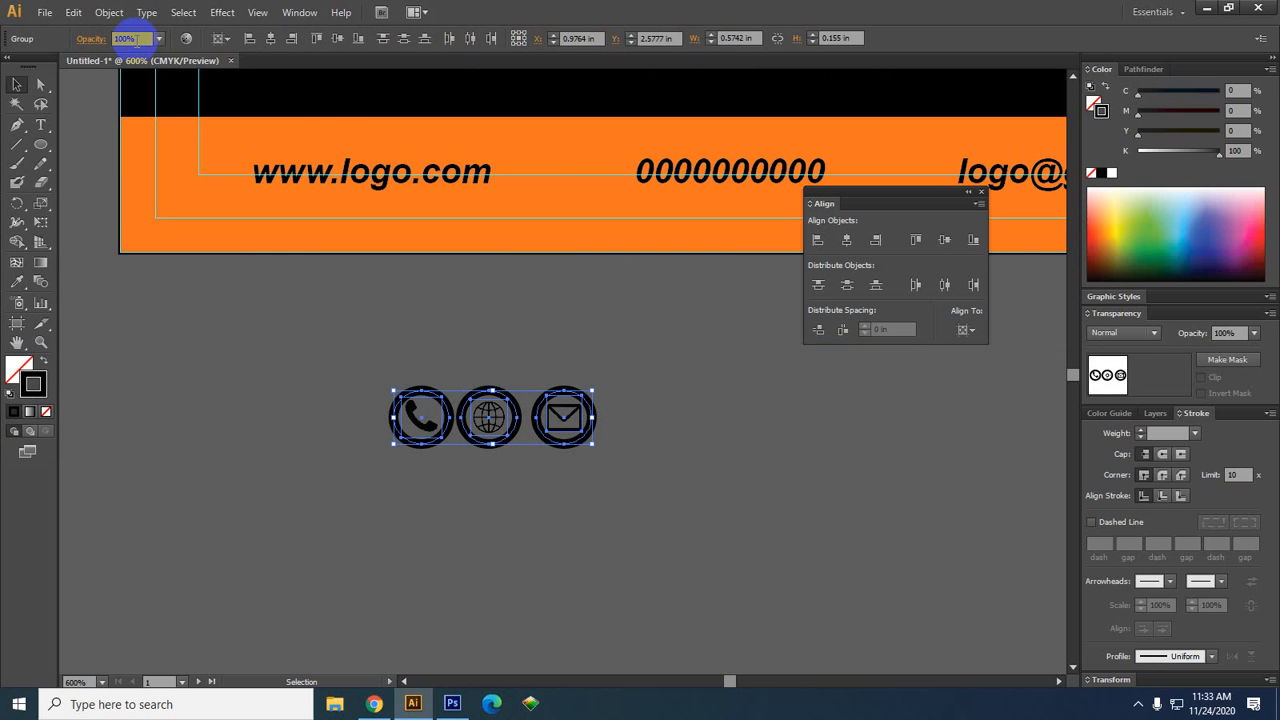
left_click(304, 474)
key("ctrl+z")
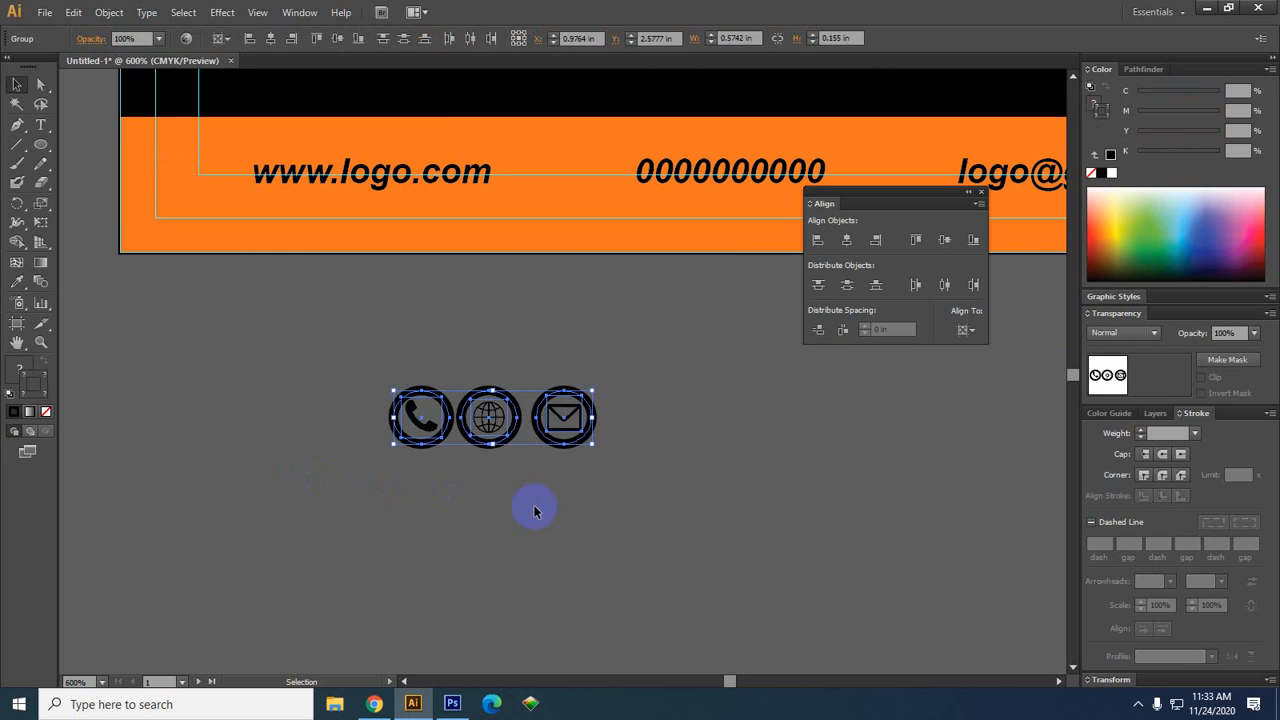
left_click(536, 508)
Ungroup the three icons and select their three circles
left_click(507, 440)
left_click_drag(636, 442, 186, 390)
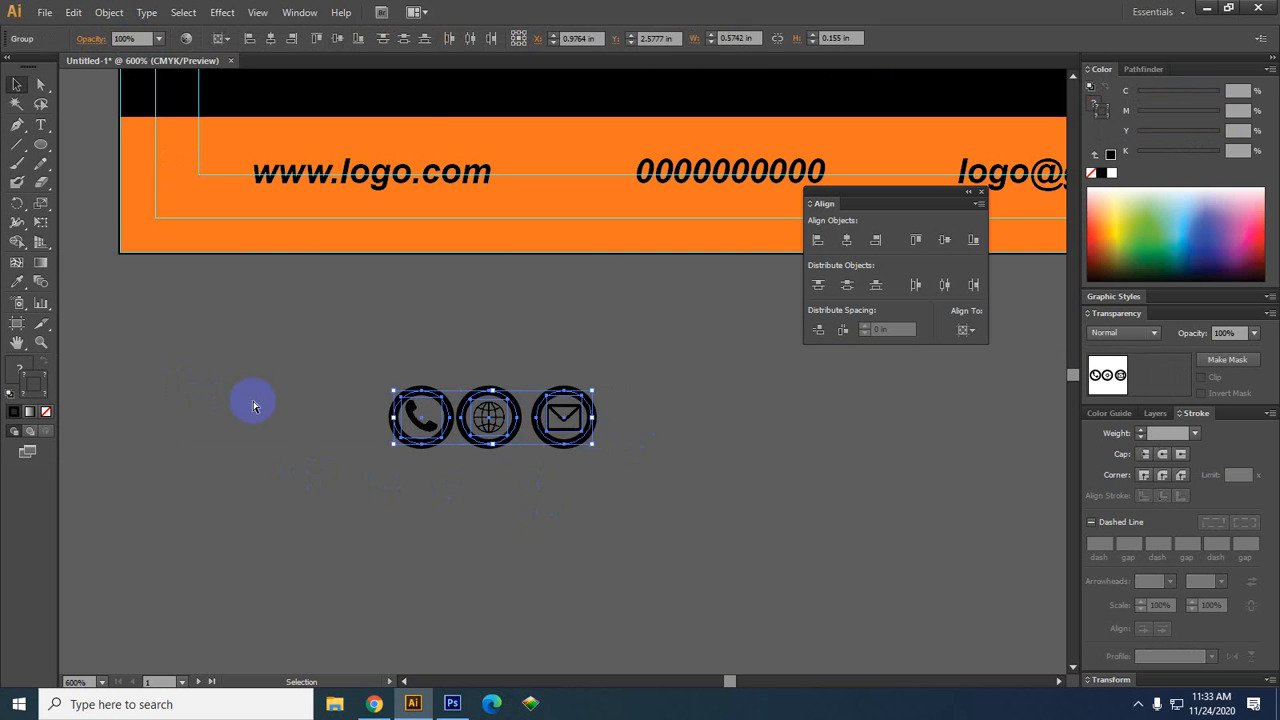
key("ctrl+shift+g")
left_click(507, 476)
left_click(487, 456)
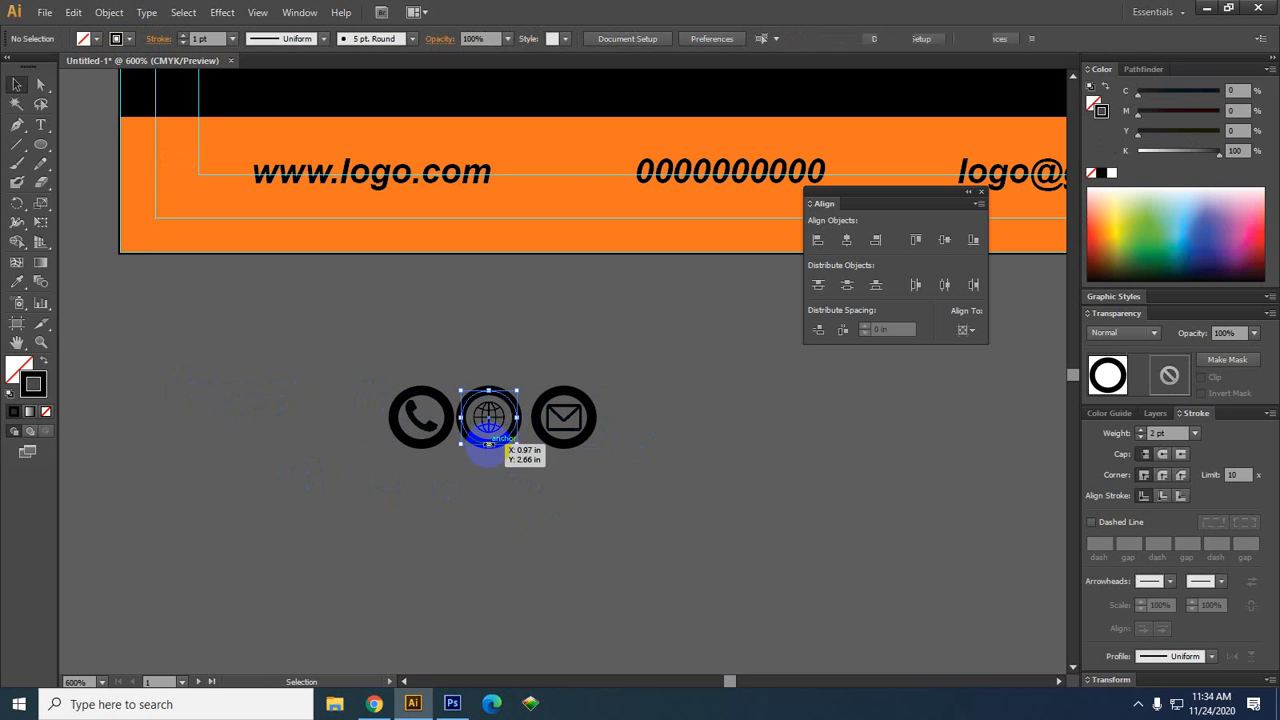
left_click(558, 443, "shift")
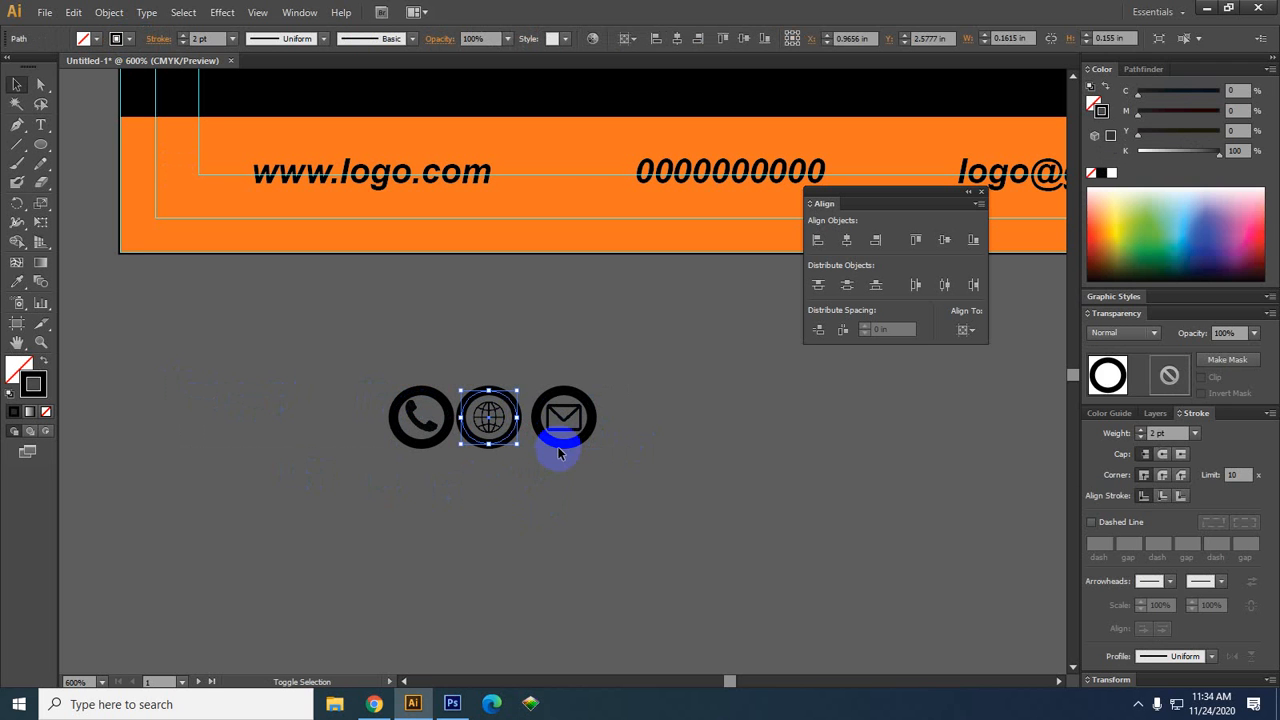
left_click(425, 445, "shift")
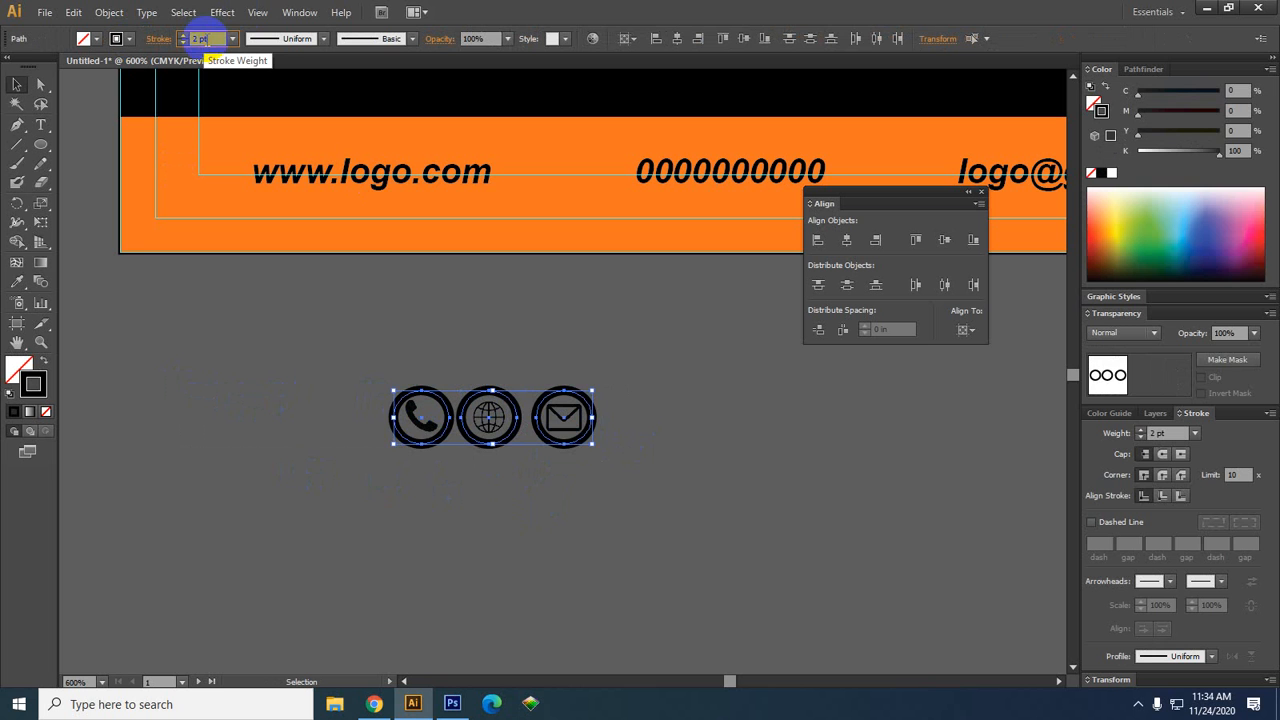
left_click(691, 516)
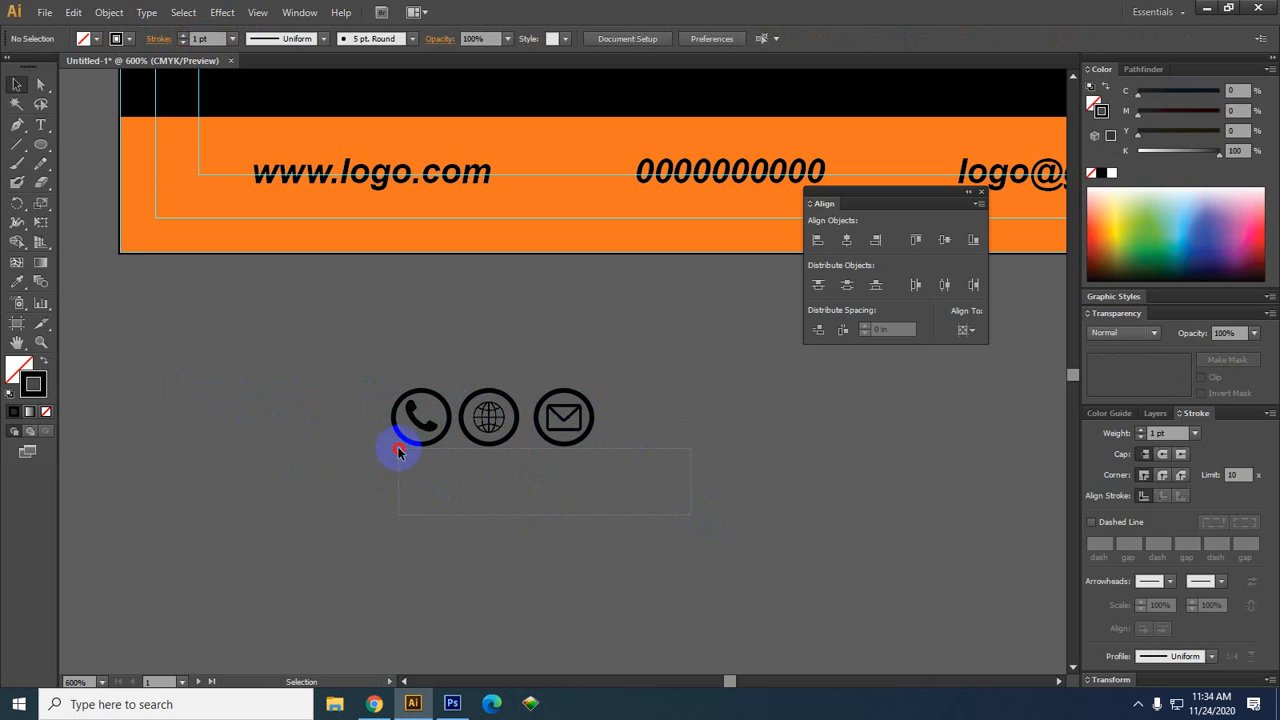
Group each icon's parts separately with Ctrl+G: envelope, globe, then phone
left_click_drag(531, 366, 543, 388)
key("ctrl+g")
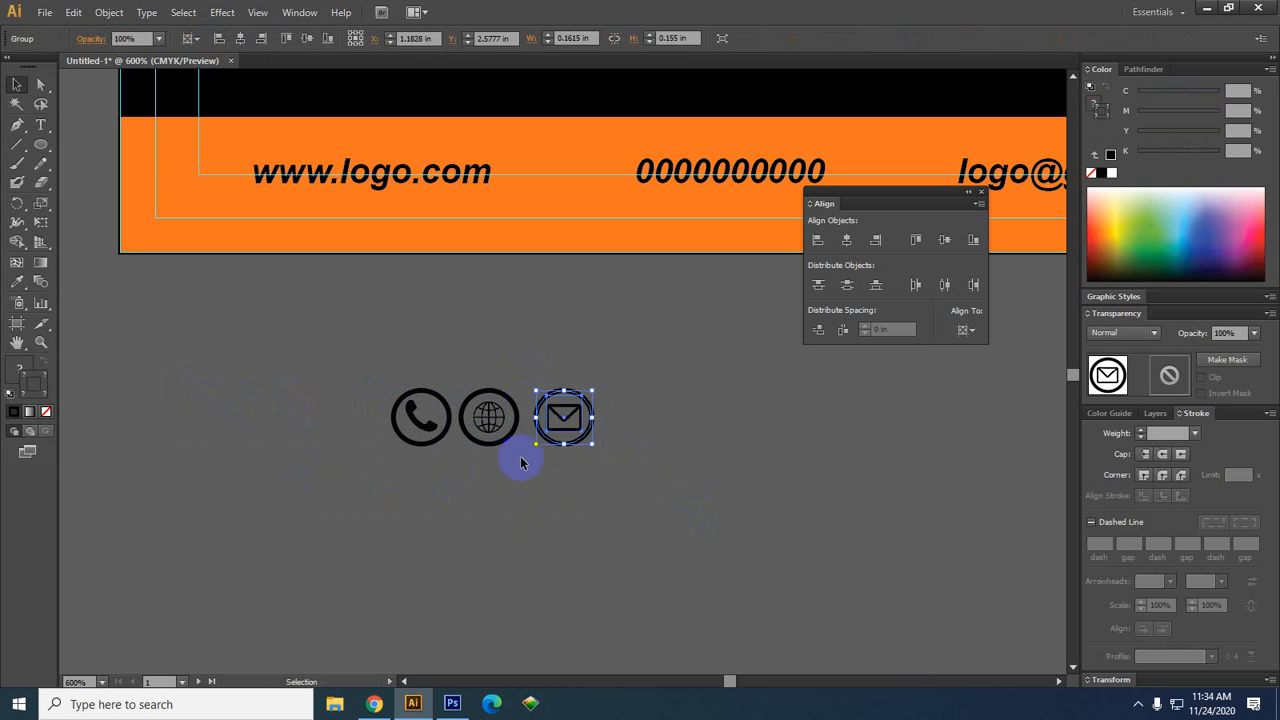
left_click_drag(517, 466, 463, 343)
key("ctrl+g")
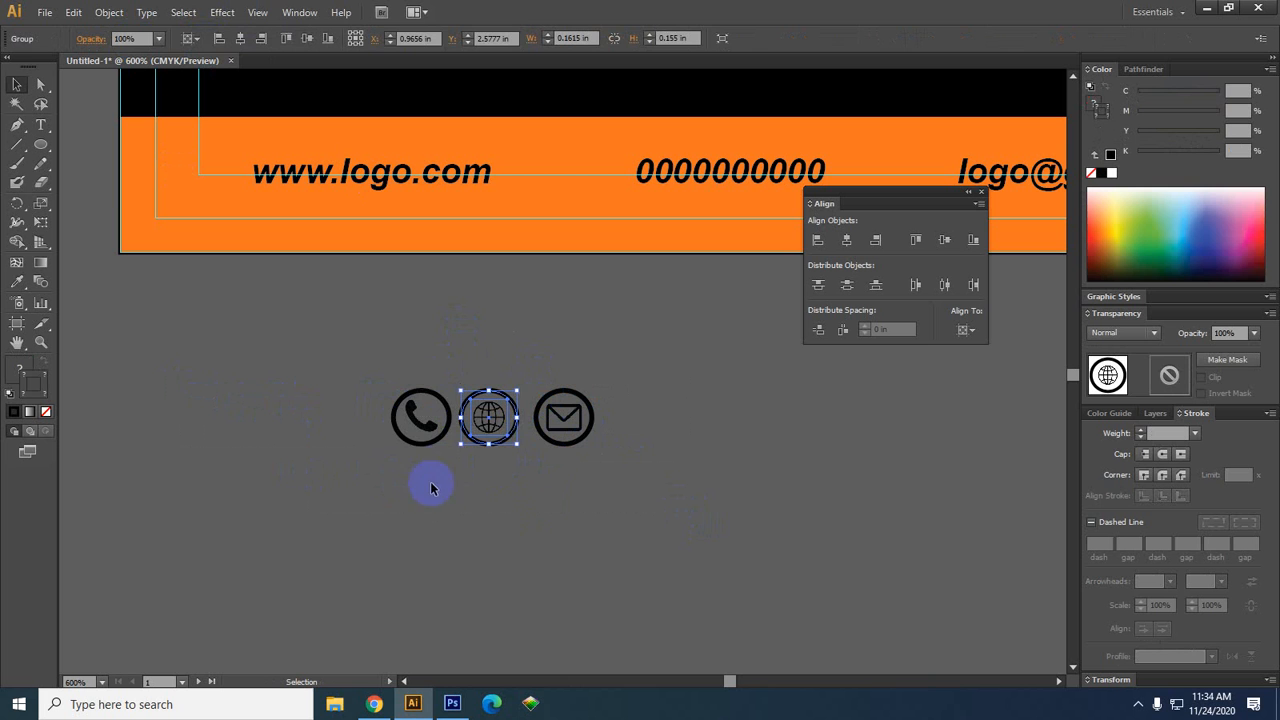
left_click_drag(432, 478, 417, 320)
key("ctrl+g")
key("v")
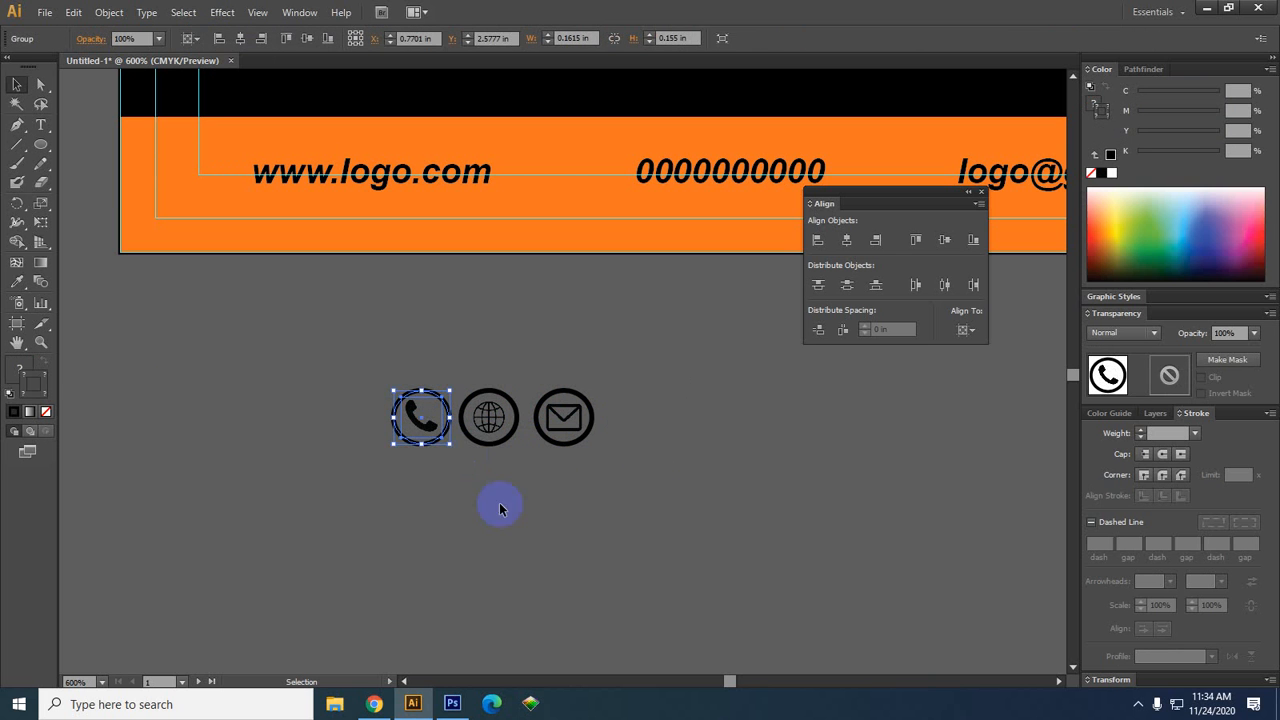
left_click(518, 530)
Confirm through the right-click menu that the globe and envelope are each grouped
right_click(484, 417)
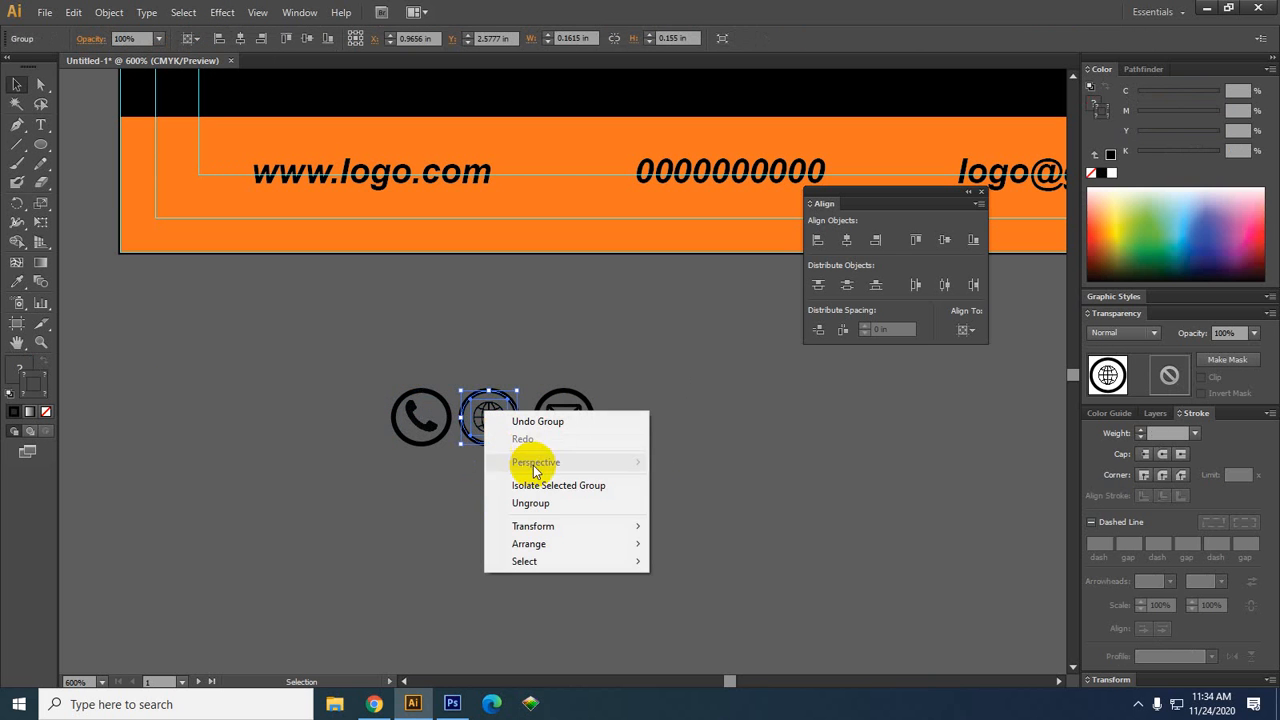
left_click(379, 479)
left_click_drag(559, 494, 565, 340)
right_click(574, 430)
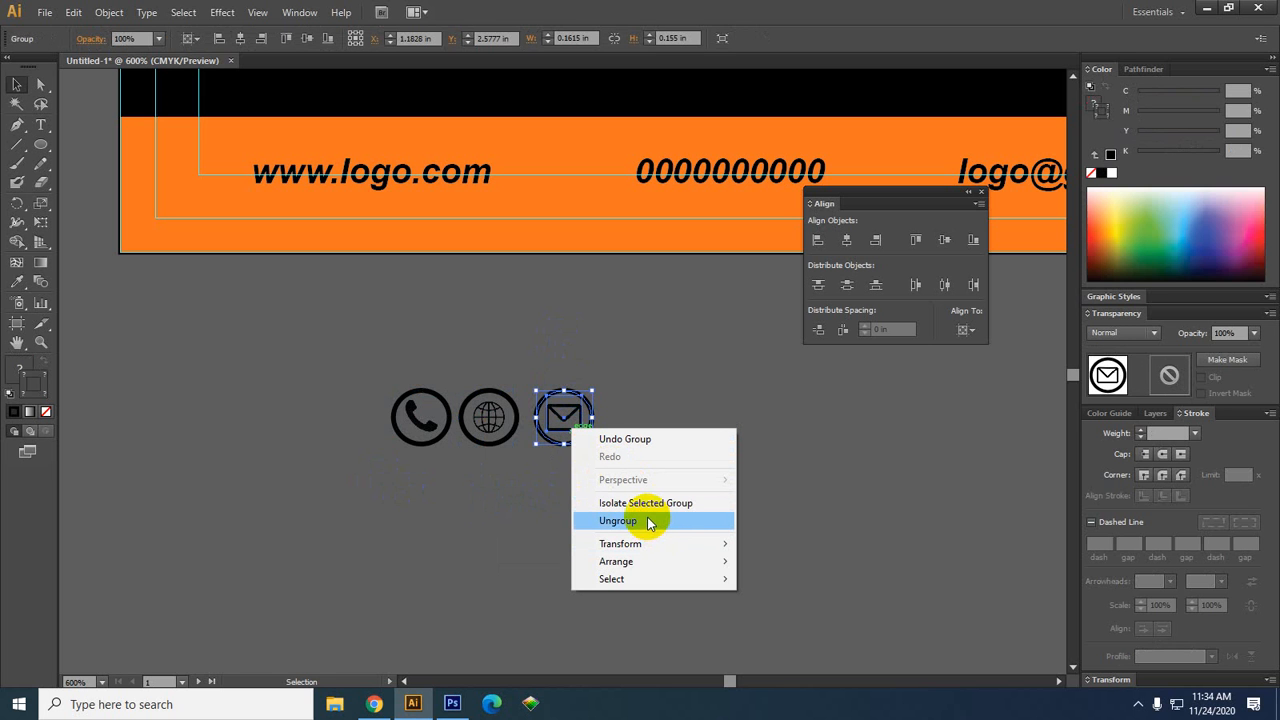
left_click(487, 543)
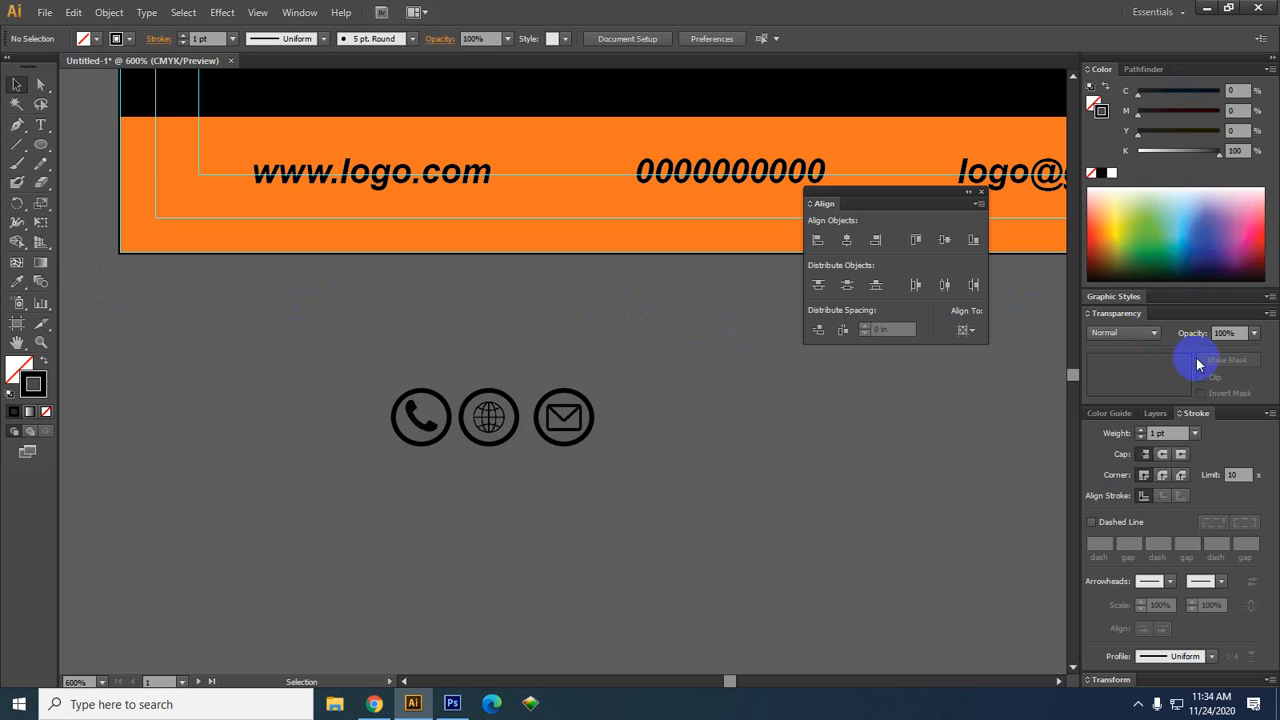
left_click_drag(814, 451, 600, 443)
scroll(574, 447, "down", 1)
left_click_drag(357, 441, 649, 275)
left_click(691, 446)
left_click_drag(368, 456, 187, 291)
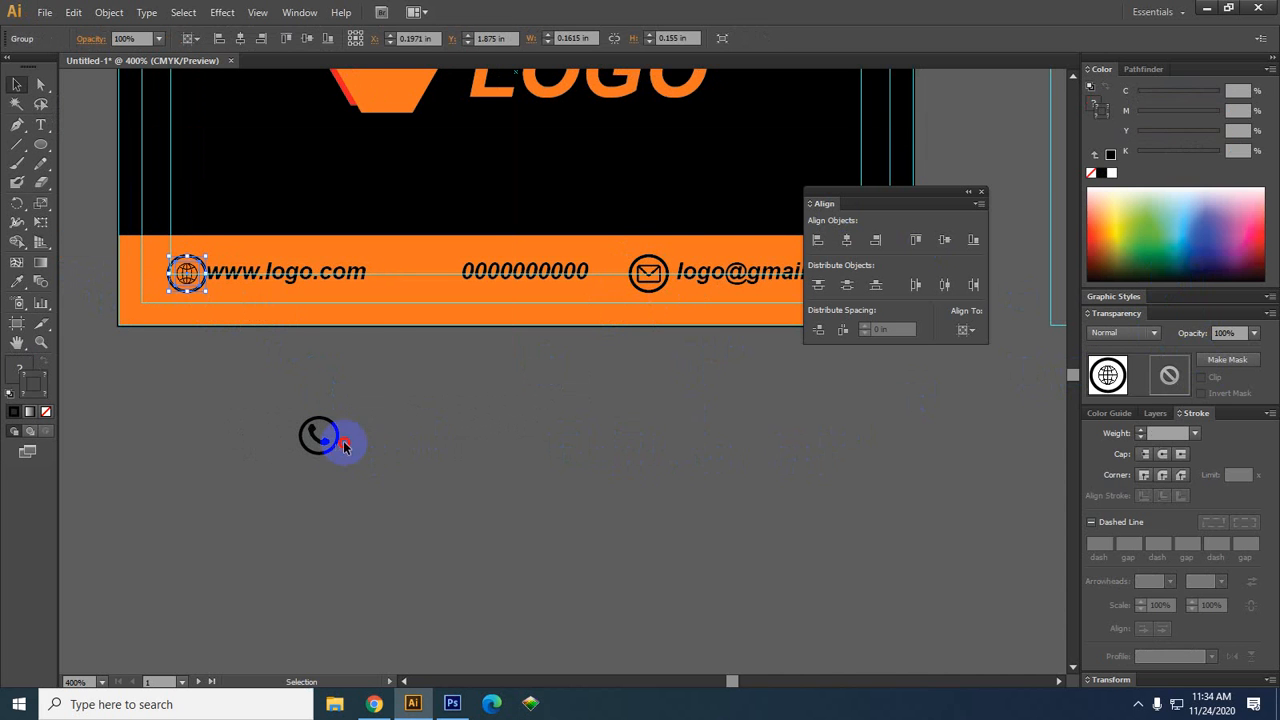
left_click_drag(336, 449, 439, 277)
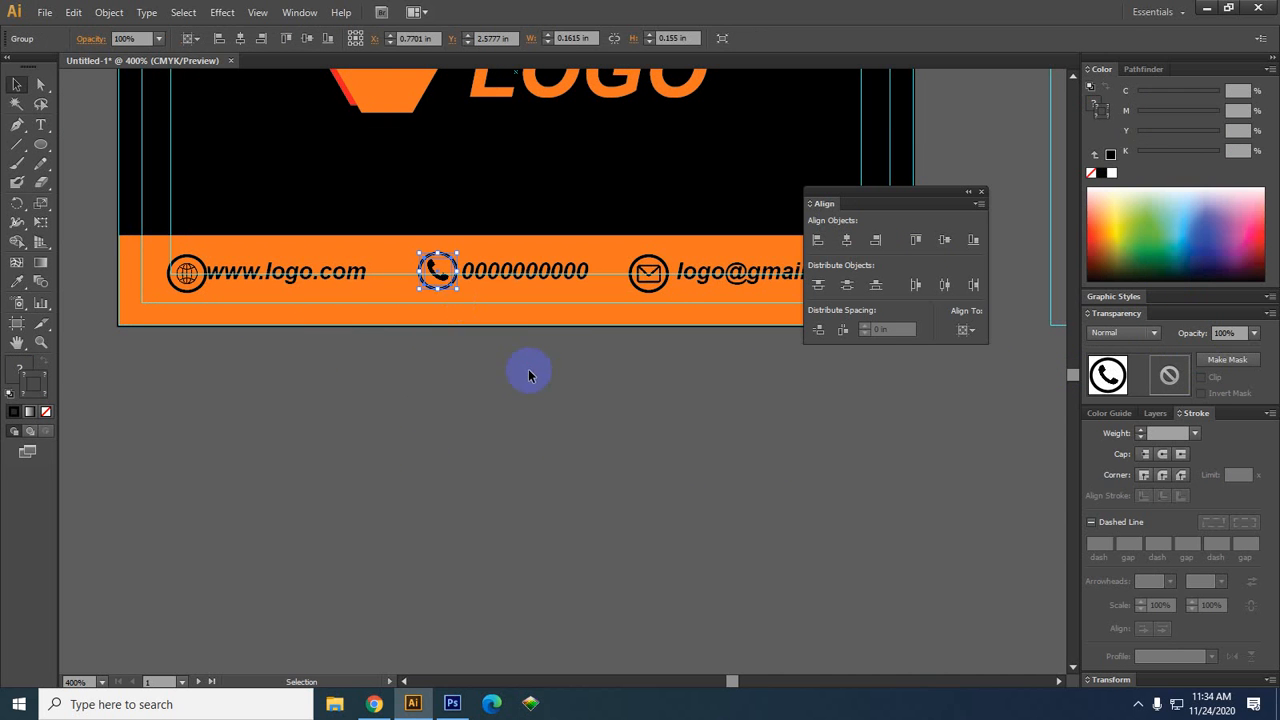
left_click(530, 372)
left_click_drag(643, 400, 629, 429)
left_click(287, 303)
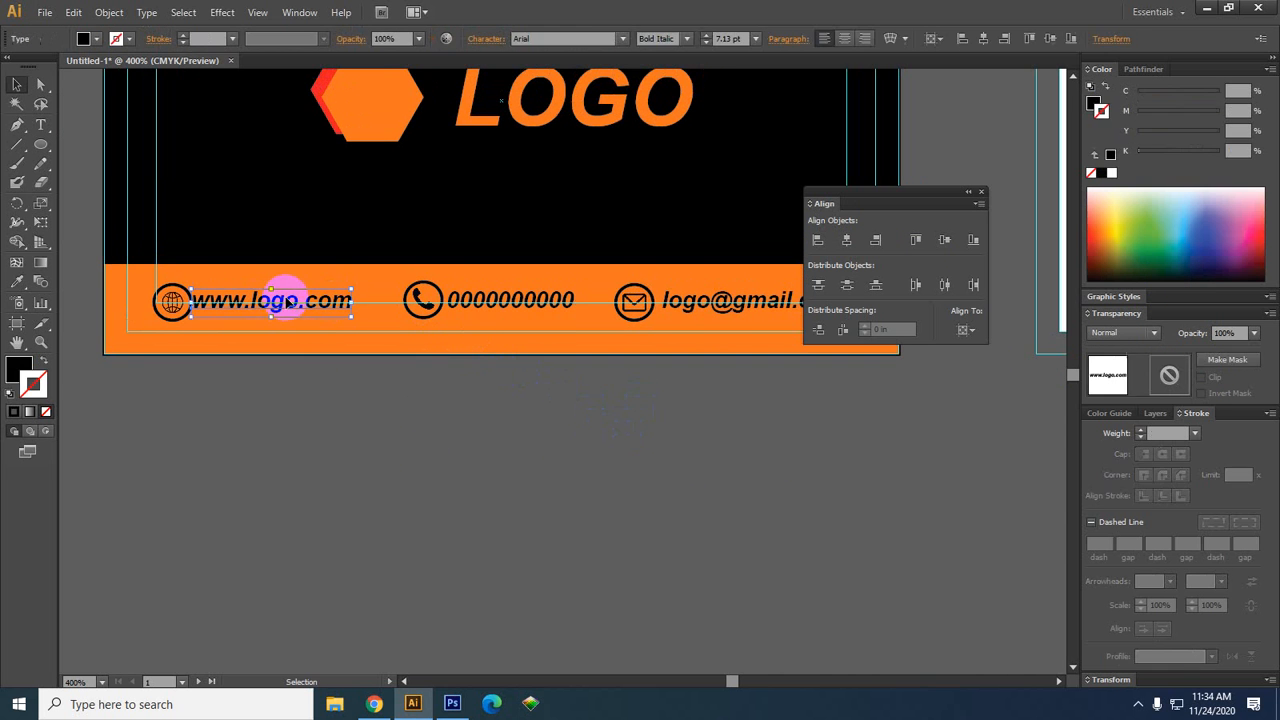
key("Right")
key("Right")
key("Right")
key("Right")
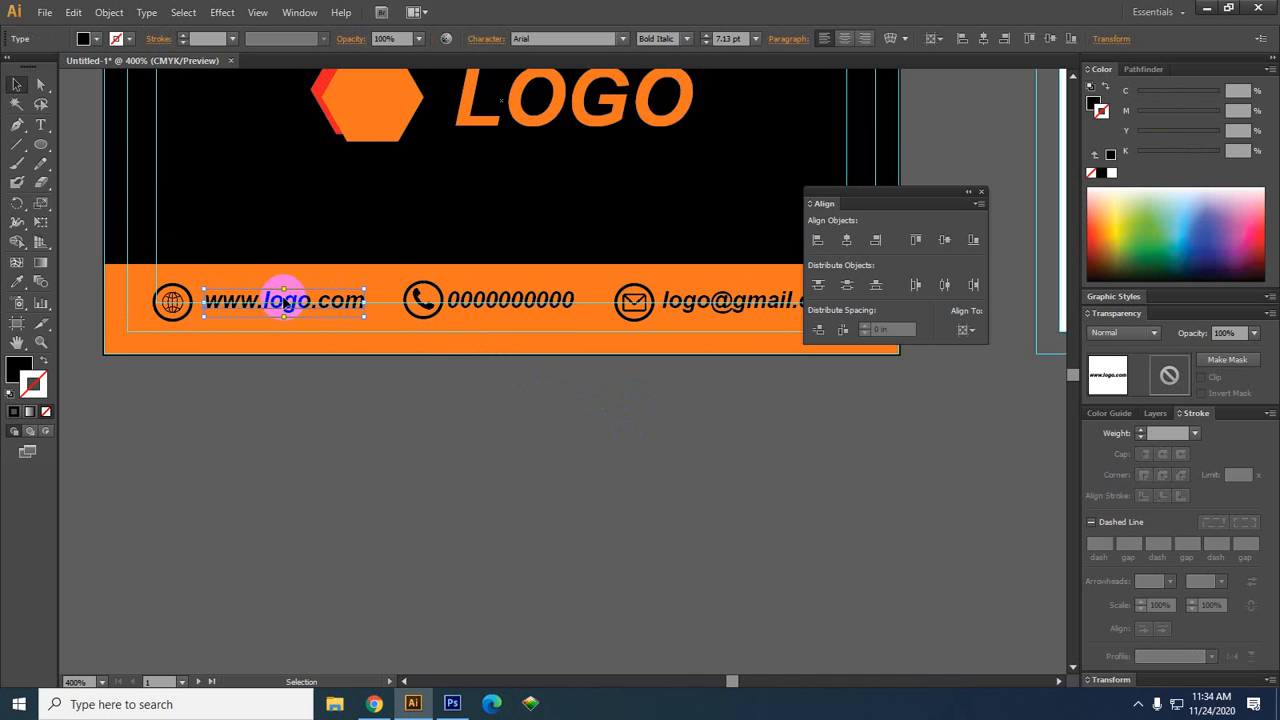
left_click(462, 303)
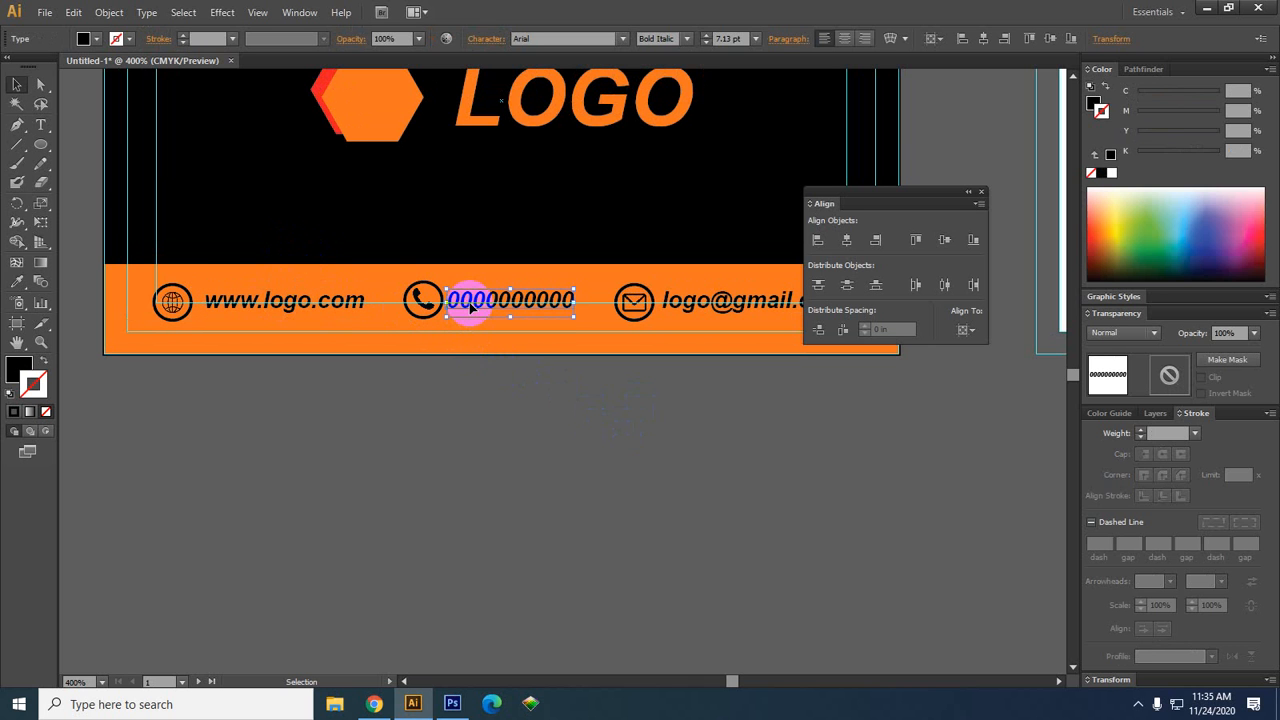
key("Right")
key("Right")
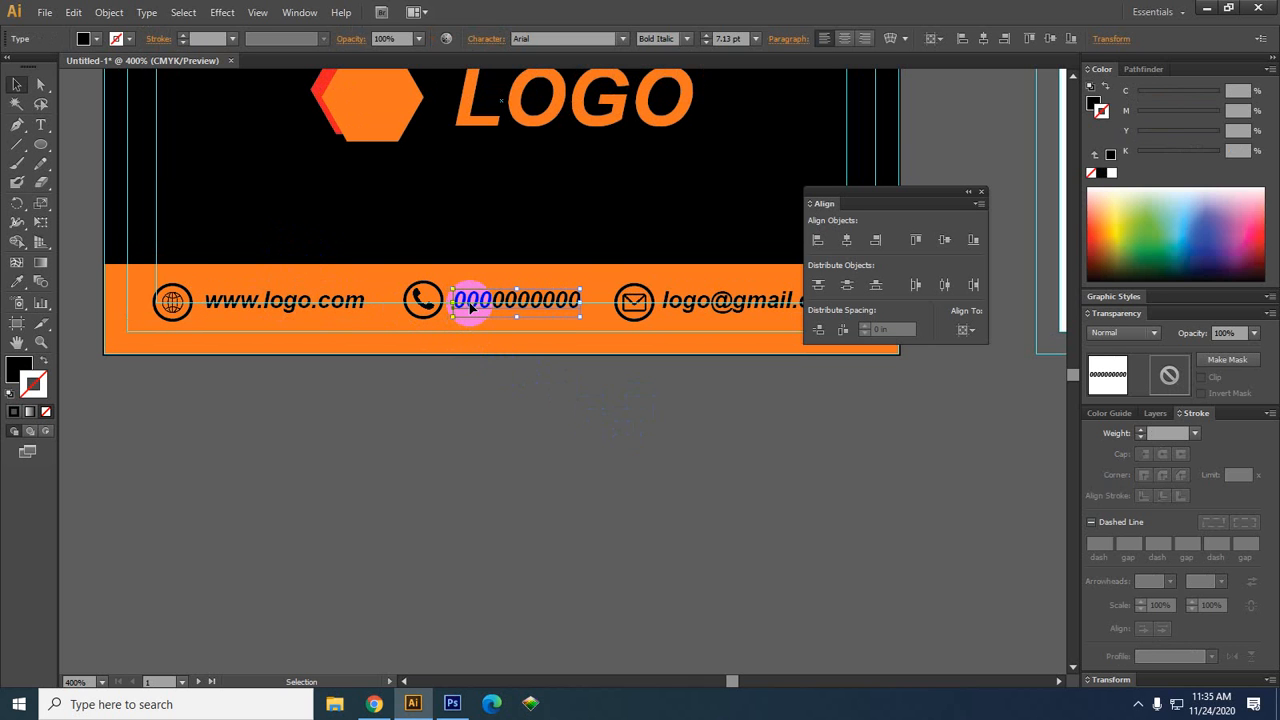
left_click(464, 465)
left_click_drag(554, 474, 457, 503)
scroll(360, 498, "down", 1)
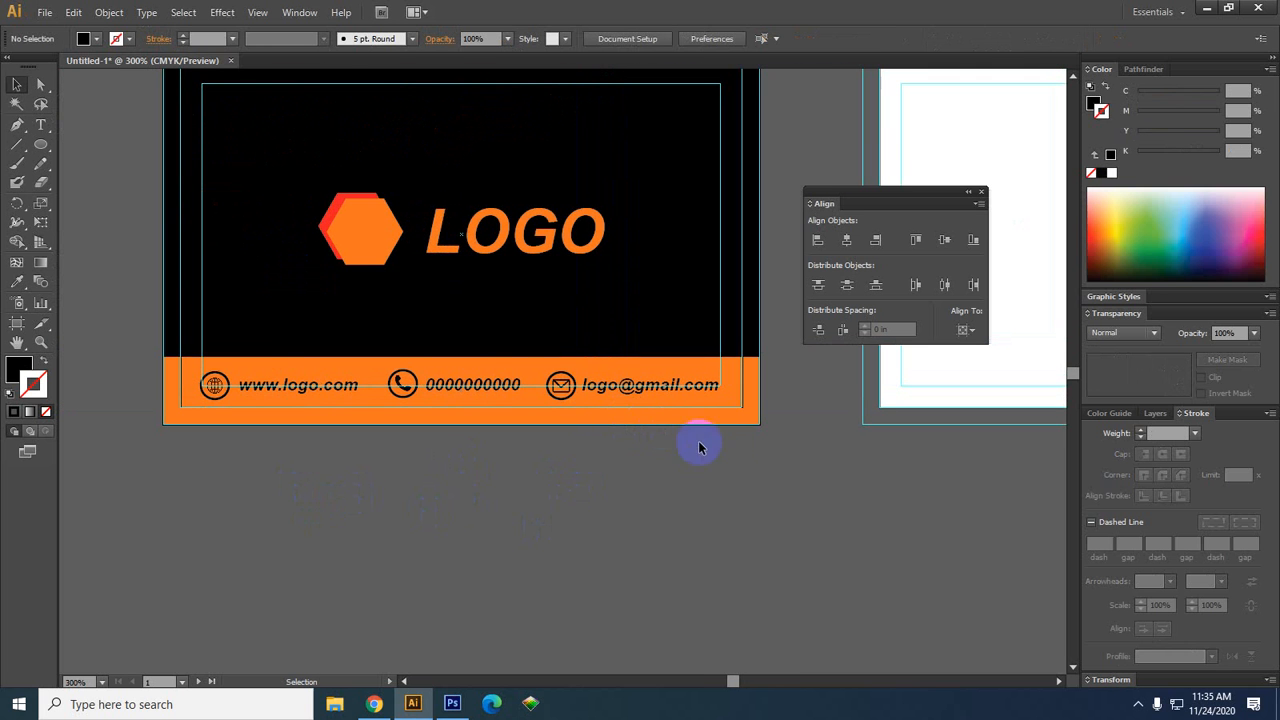
left_click_drag(805, 471, 731, 343)
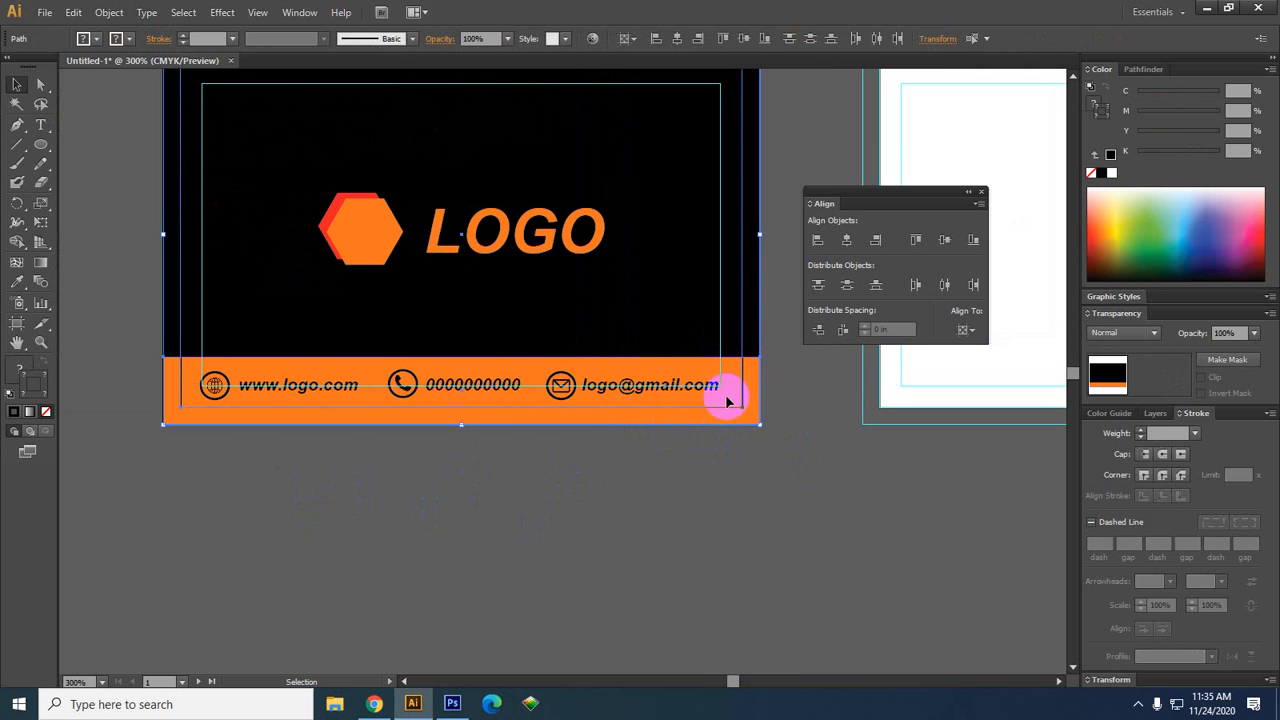
left_click(657, 534)
left_click_drag(657, 532, 604, 556)
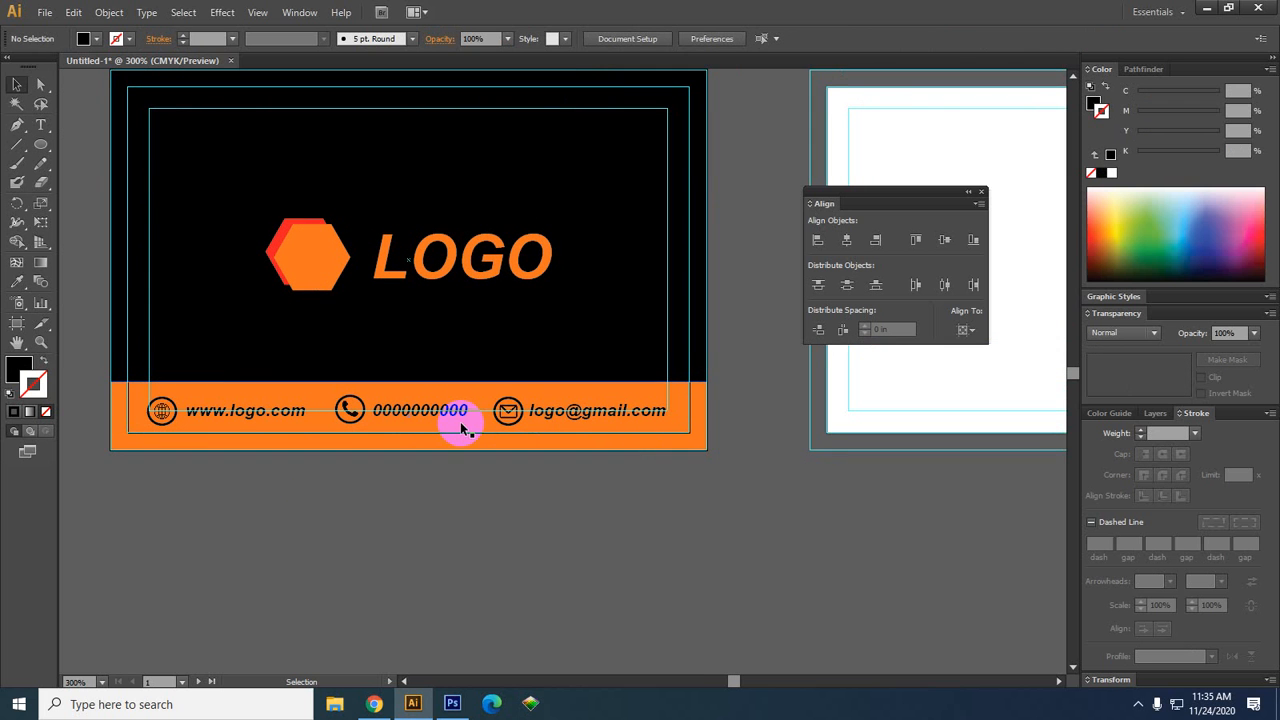
left_click(586, 418)
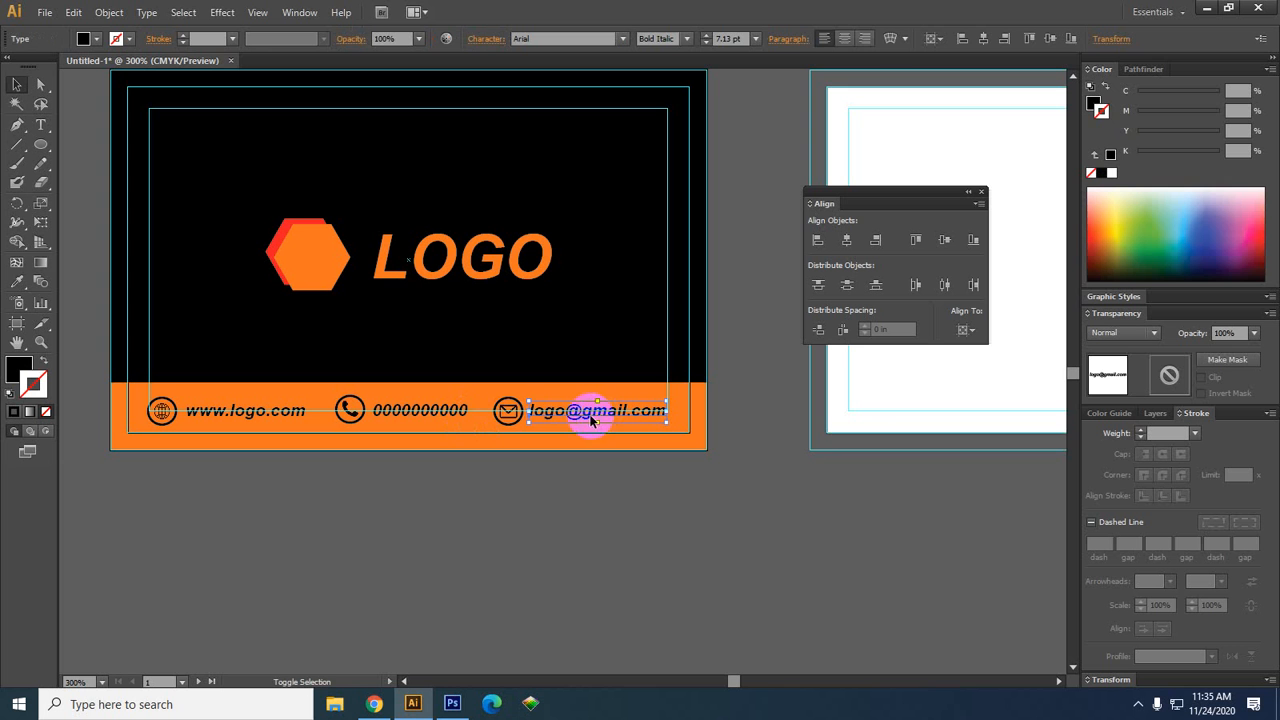
left_click(508, 411, "shift")
left_click(428, 418, "shift")
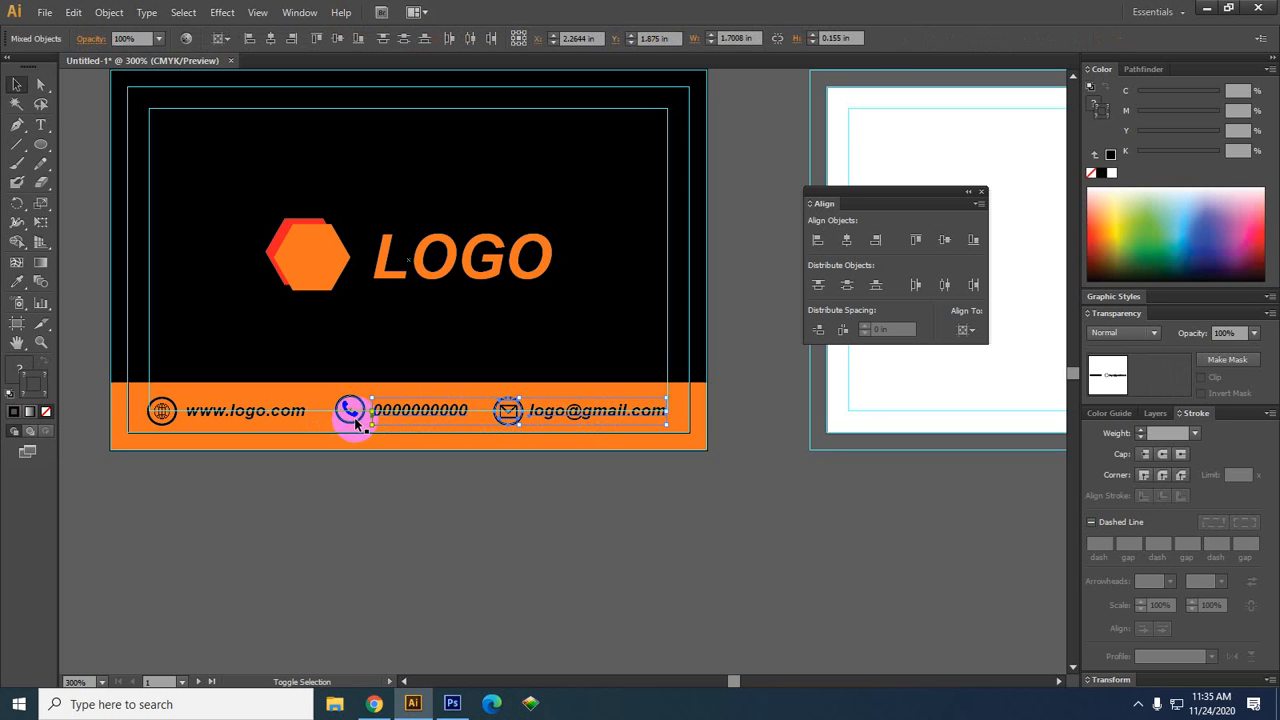
left_click(281, 420, "shift")
left_click(161, 412, "shift")
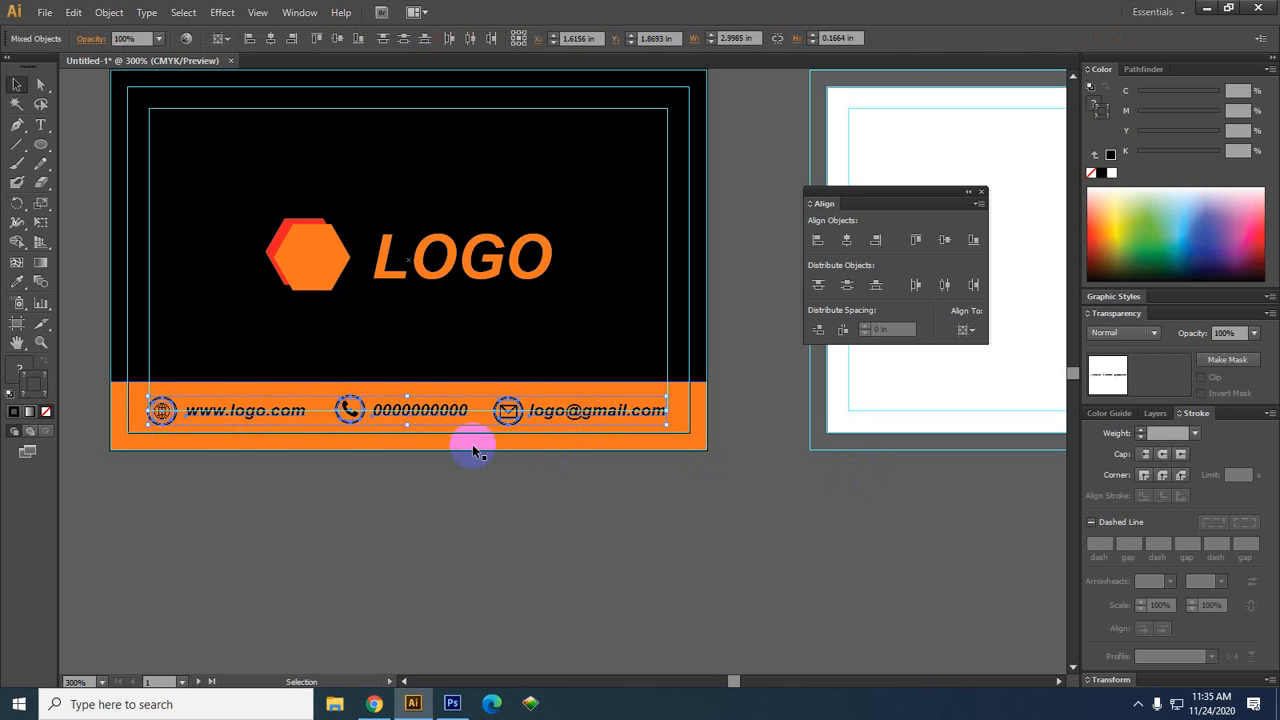
left_click(660, 580)
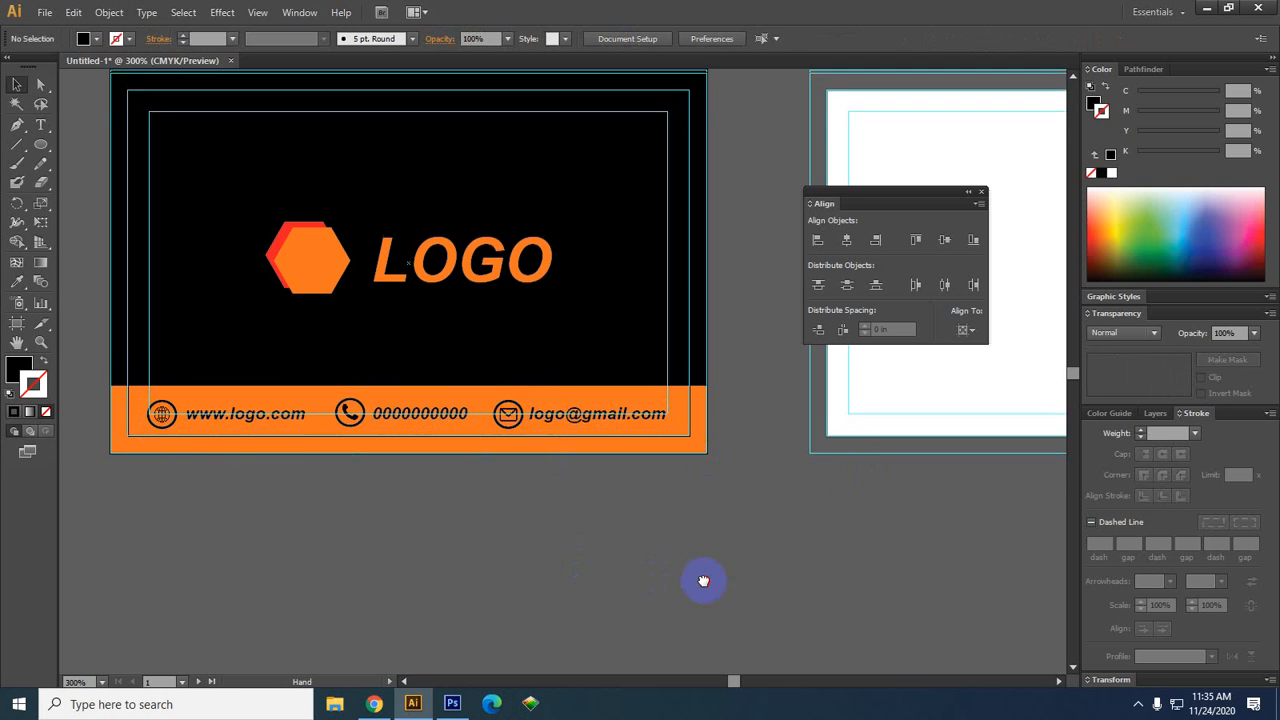
left_click_drag(700, 583, 646, 626)
left_click_drag(692, 567, 168, 451)
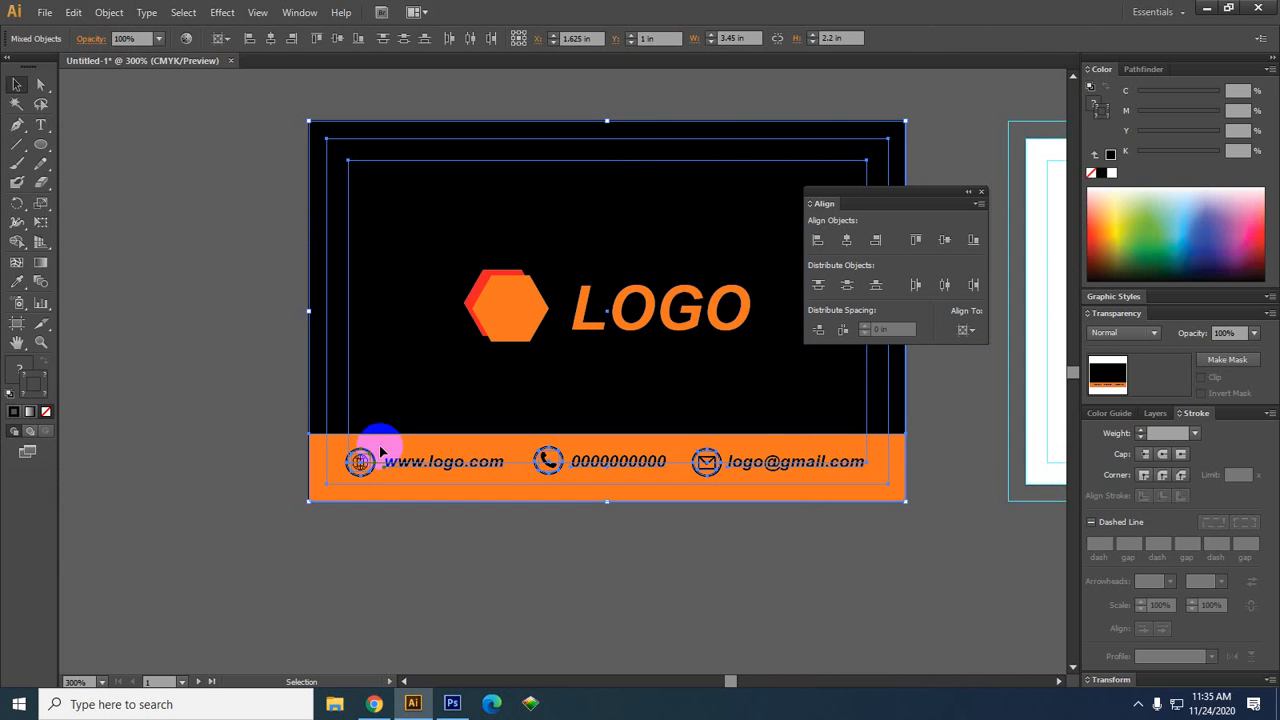
left_click(540, 600)
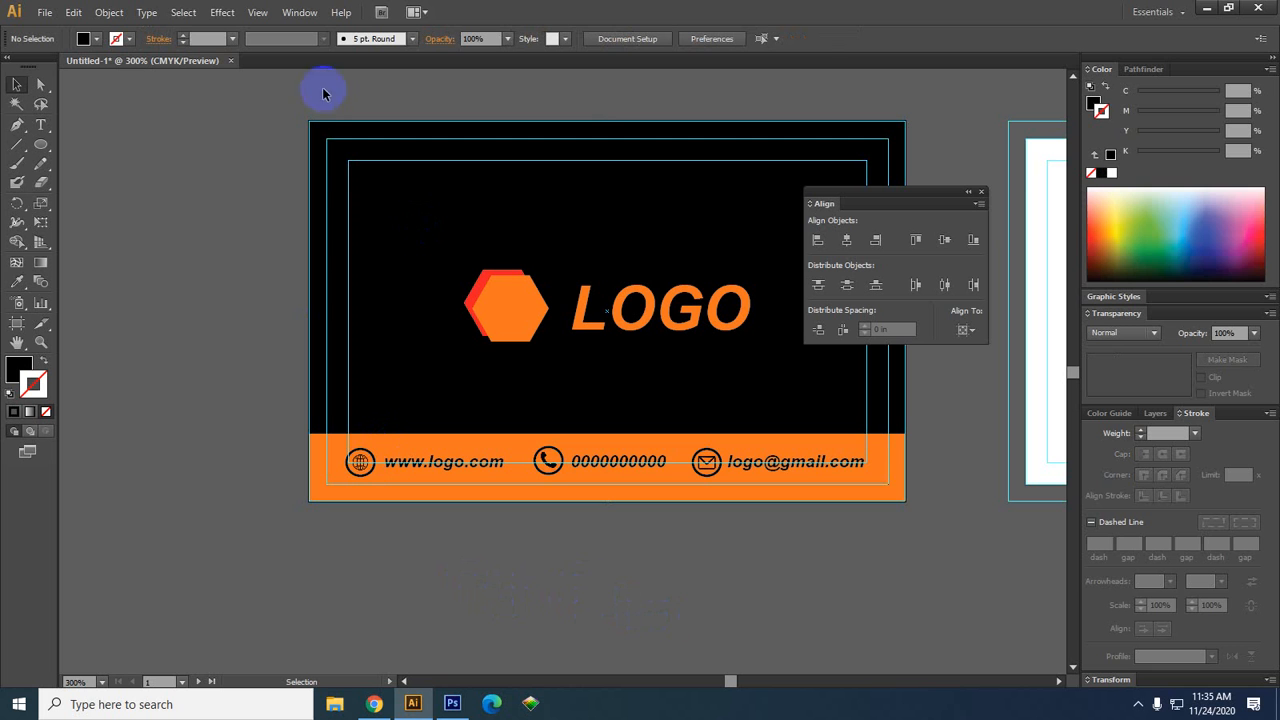
left_click_drag(245, 216, 257, 486)
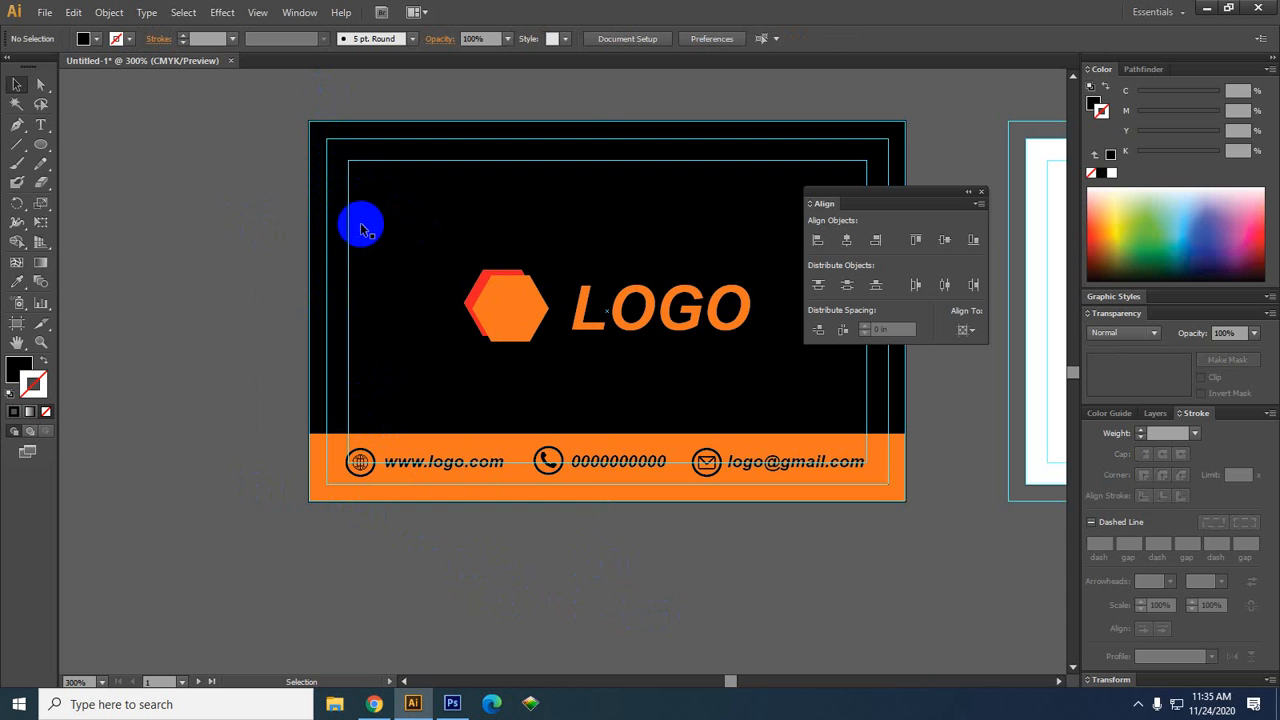
Choose Lock Guides from the canvas context menu and test selecting the left card's shapes
scroll(251, 306, "down", 2)
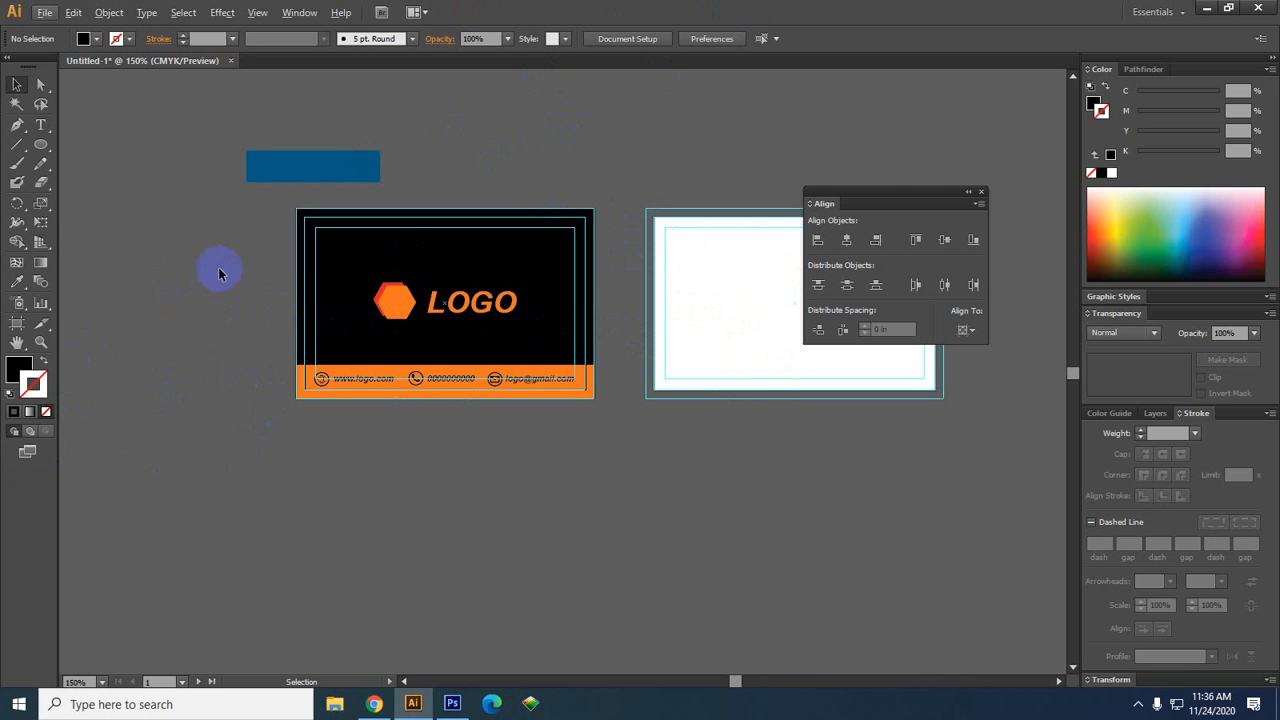
right_click(184, 276)
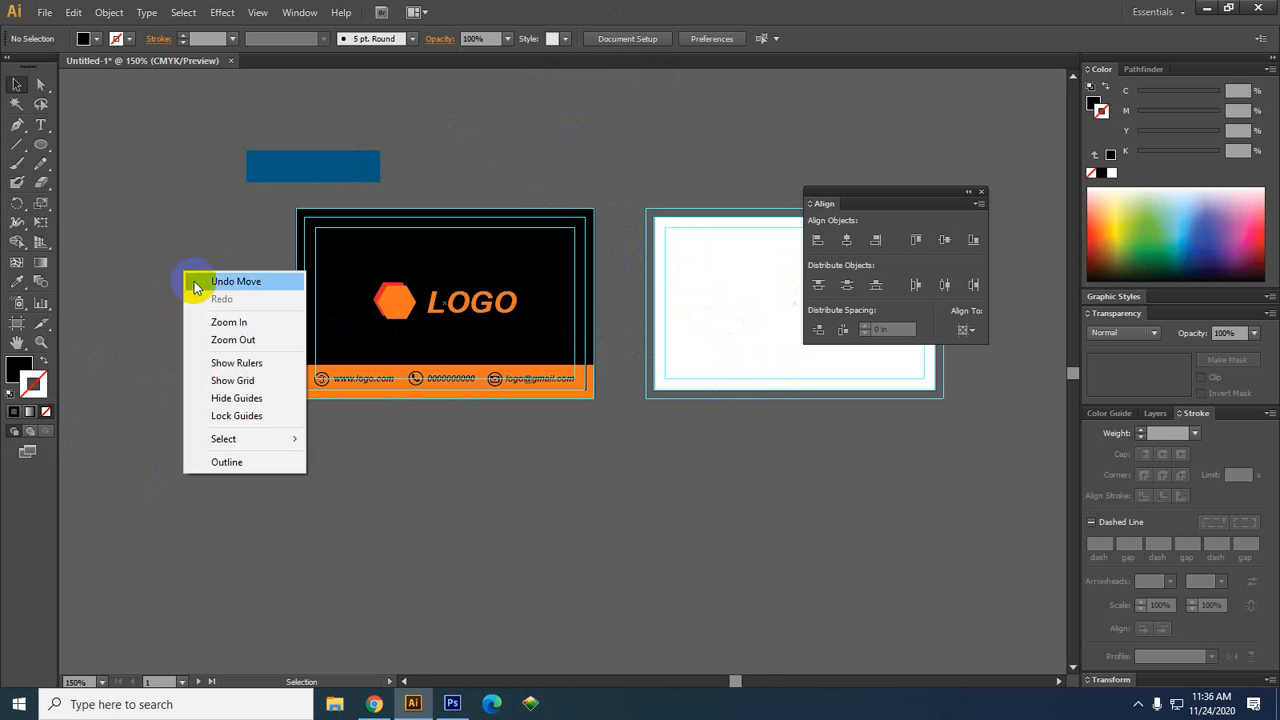
left_click(236, 417)
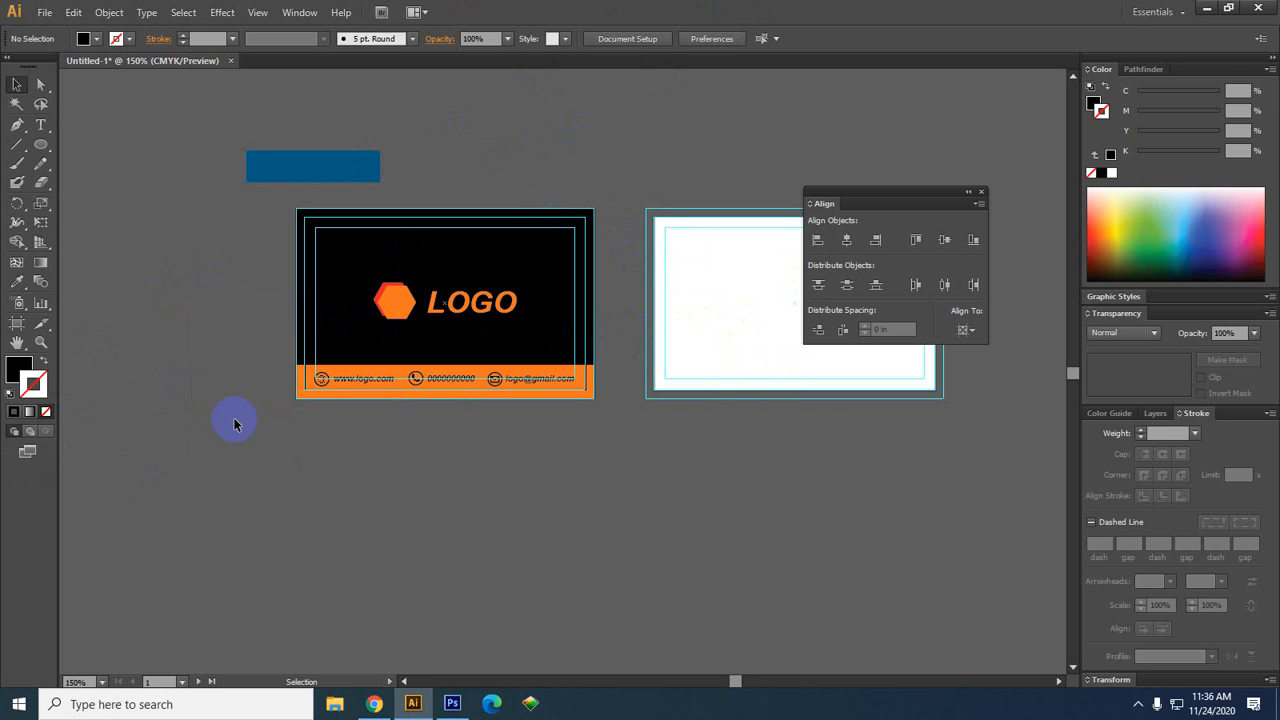
left_click_drag(328, 260, 332, 262)
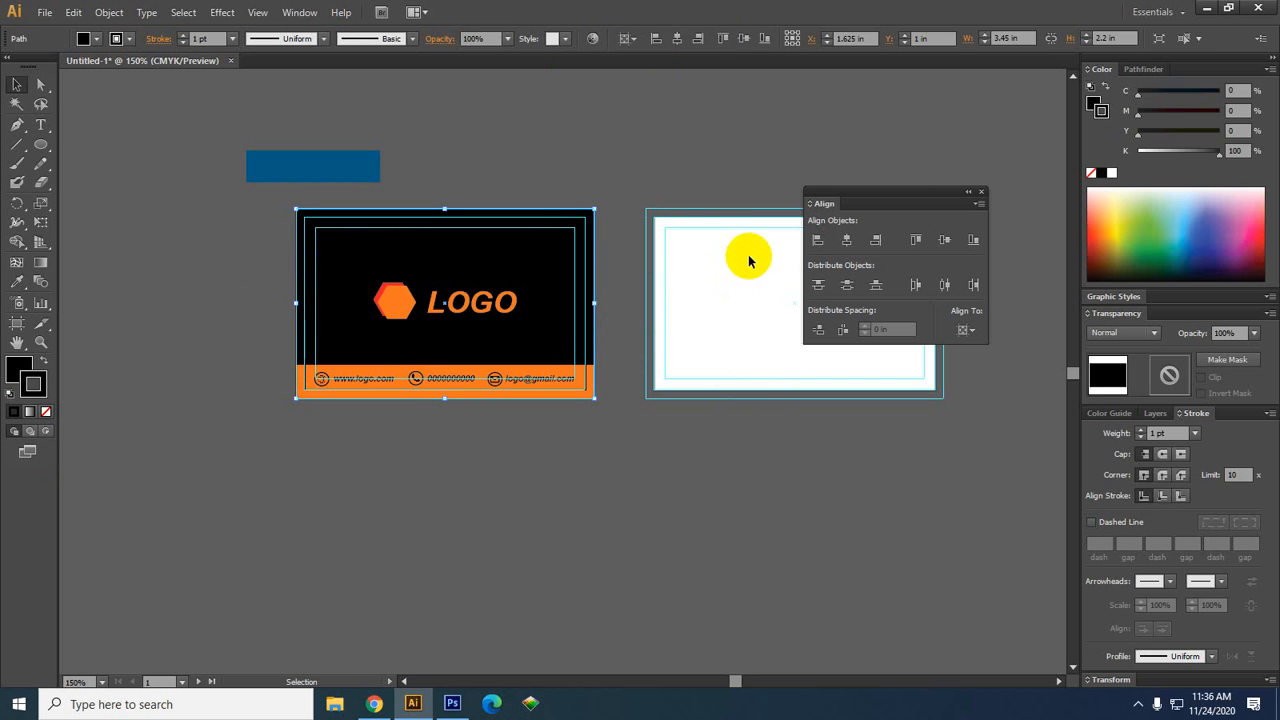
left_click(691, 203)
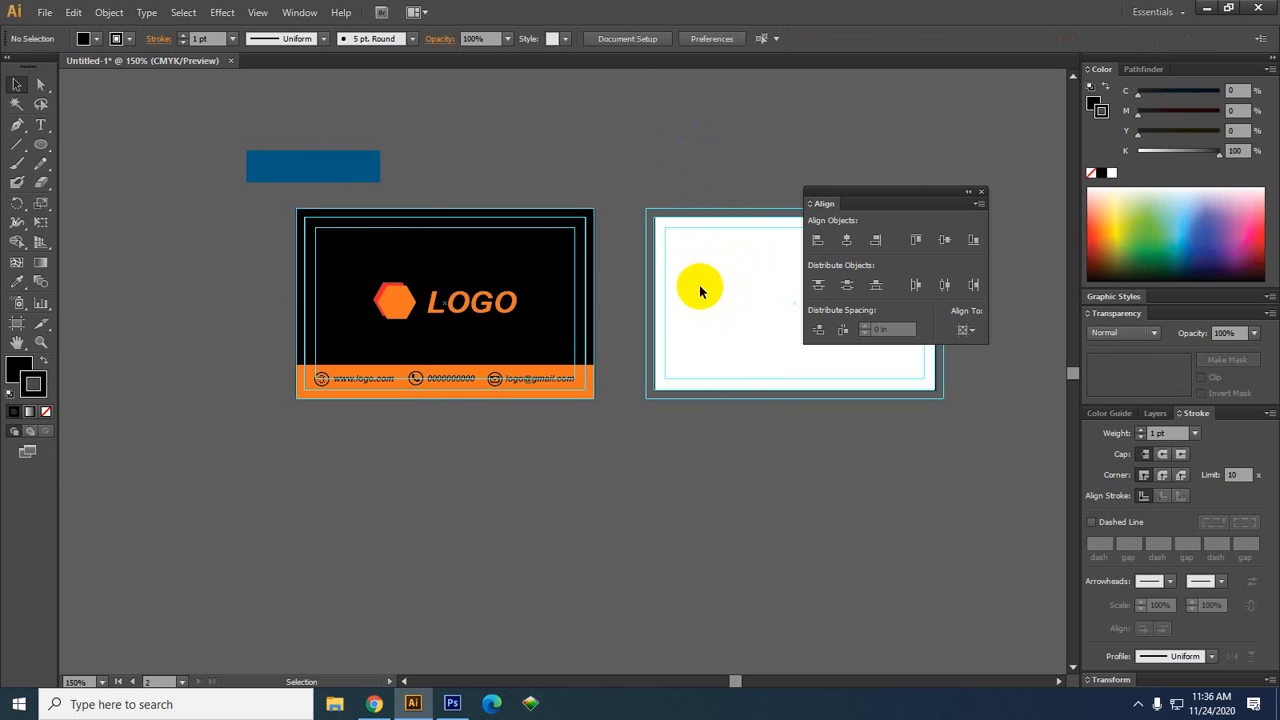
left_click_drag(664, 370, 585, 400)
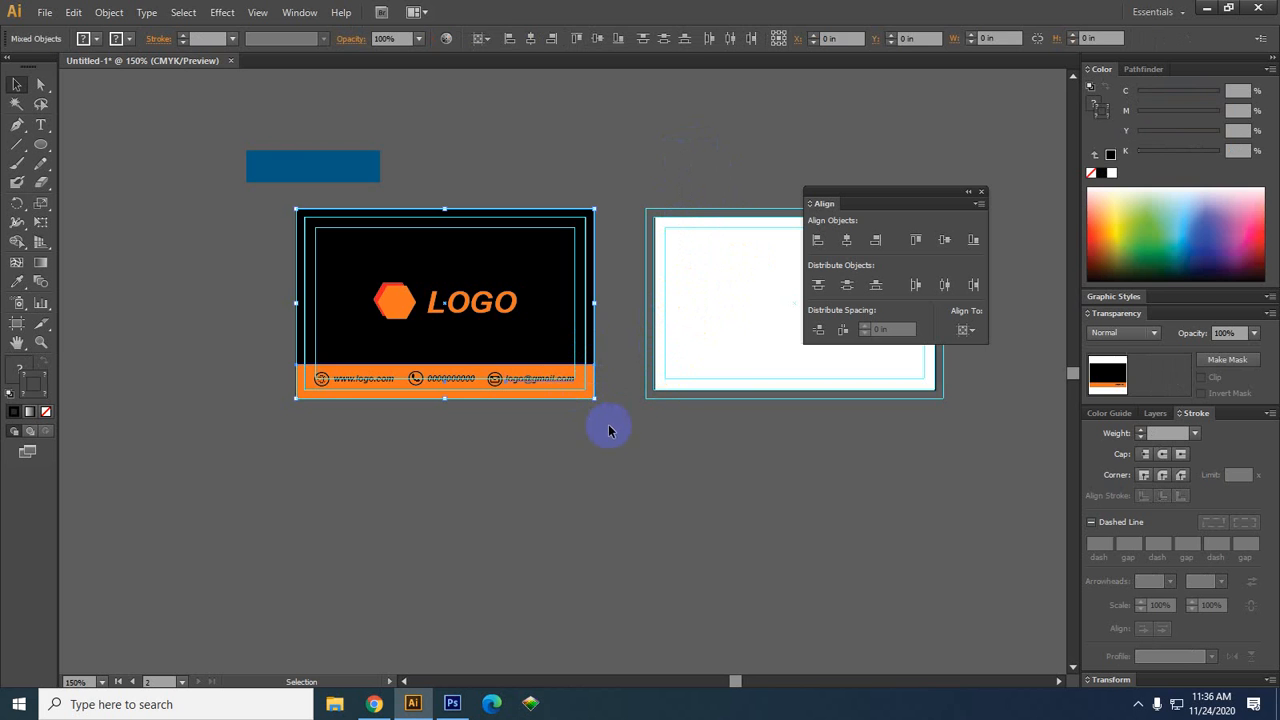
left_click(748, 465)
Confirm Lock Guides is checked, then pan to show the whole black card
scroll(628, 378, "up", 2)
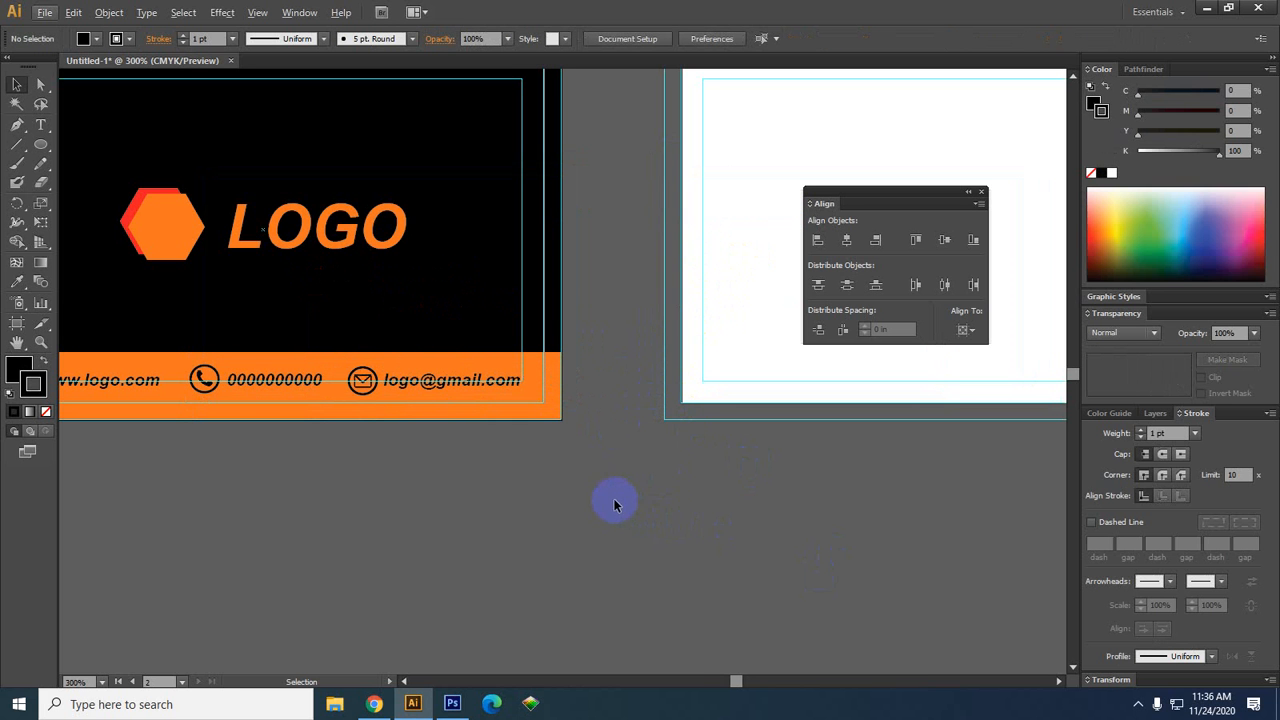
right_click(626, 455)
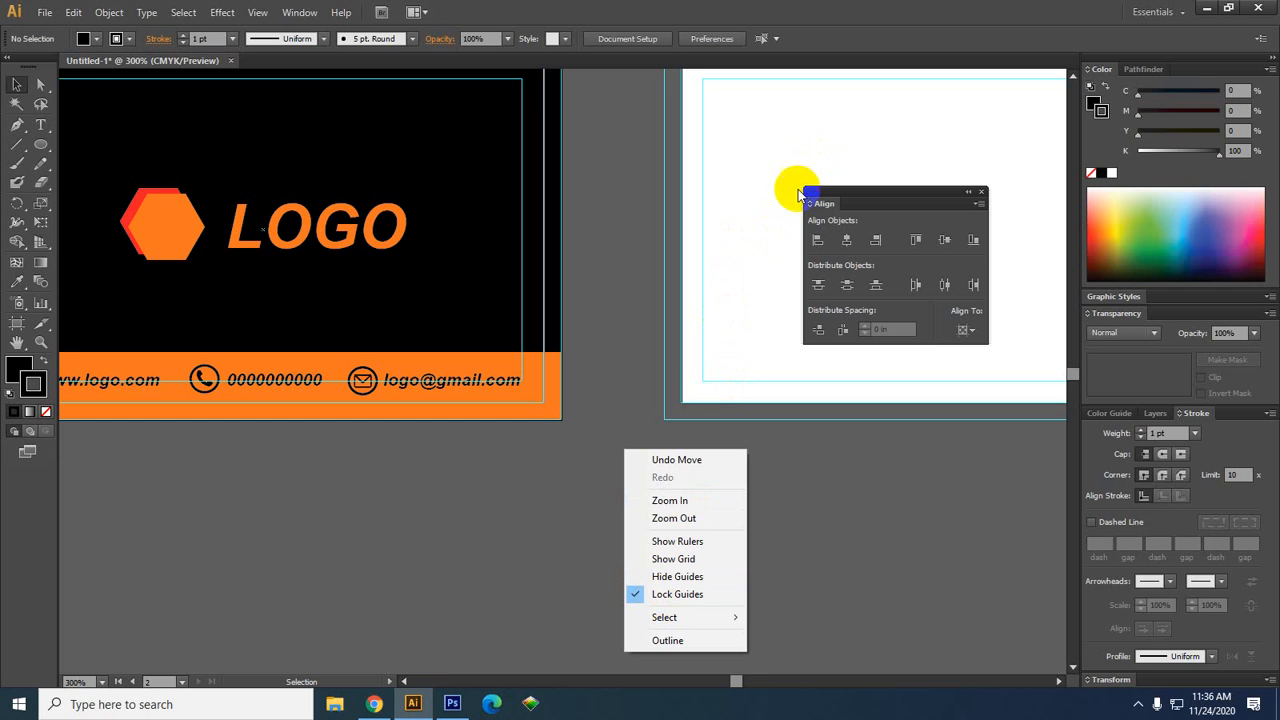
left_click(594, 414)
key("space")
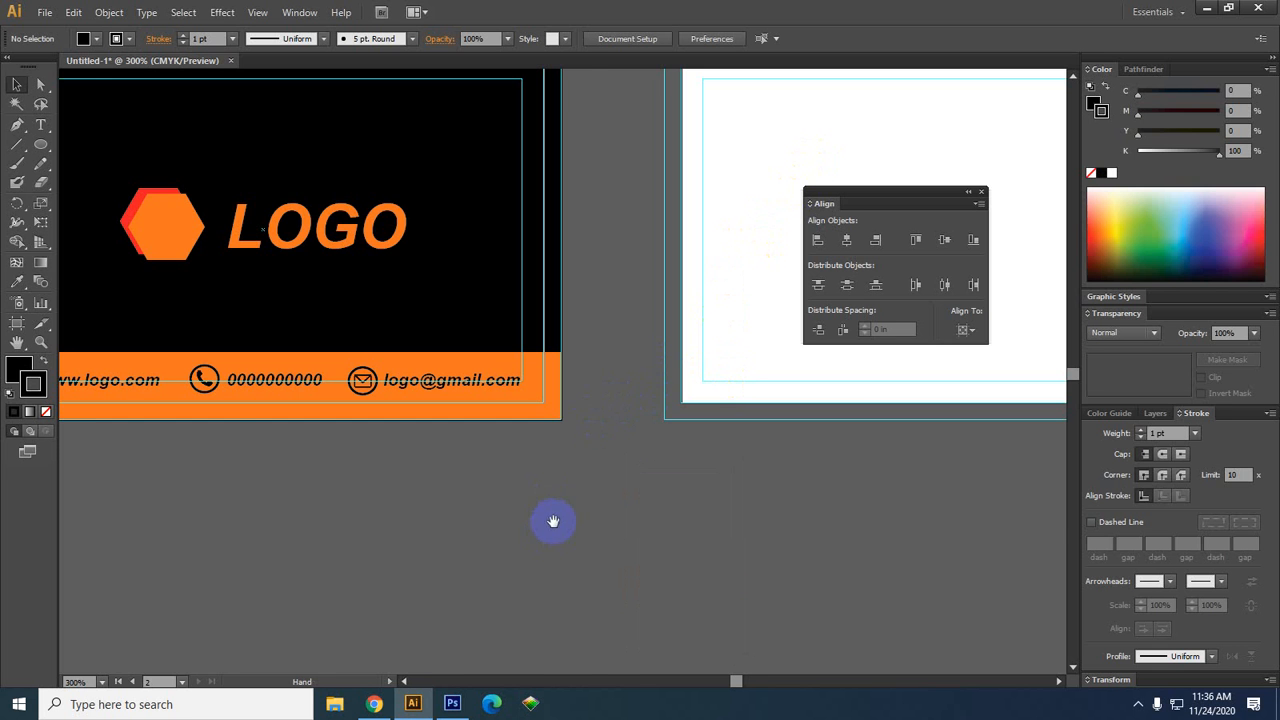
left_click_drag(558, 512, 674, 620)
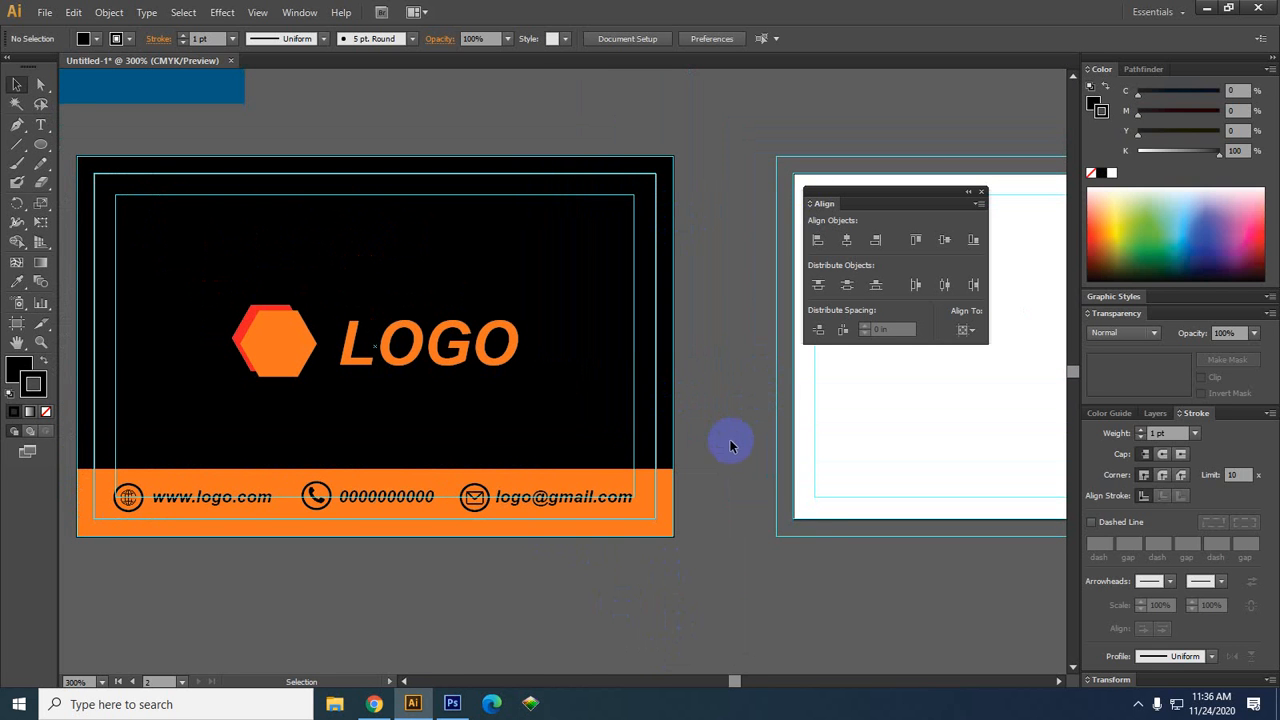
left_click(656, 401)
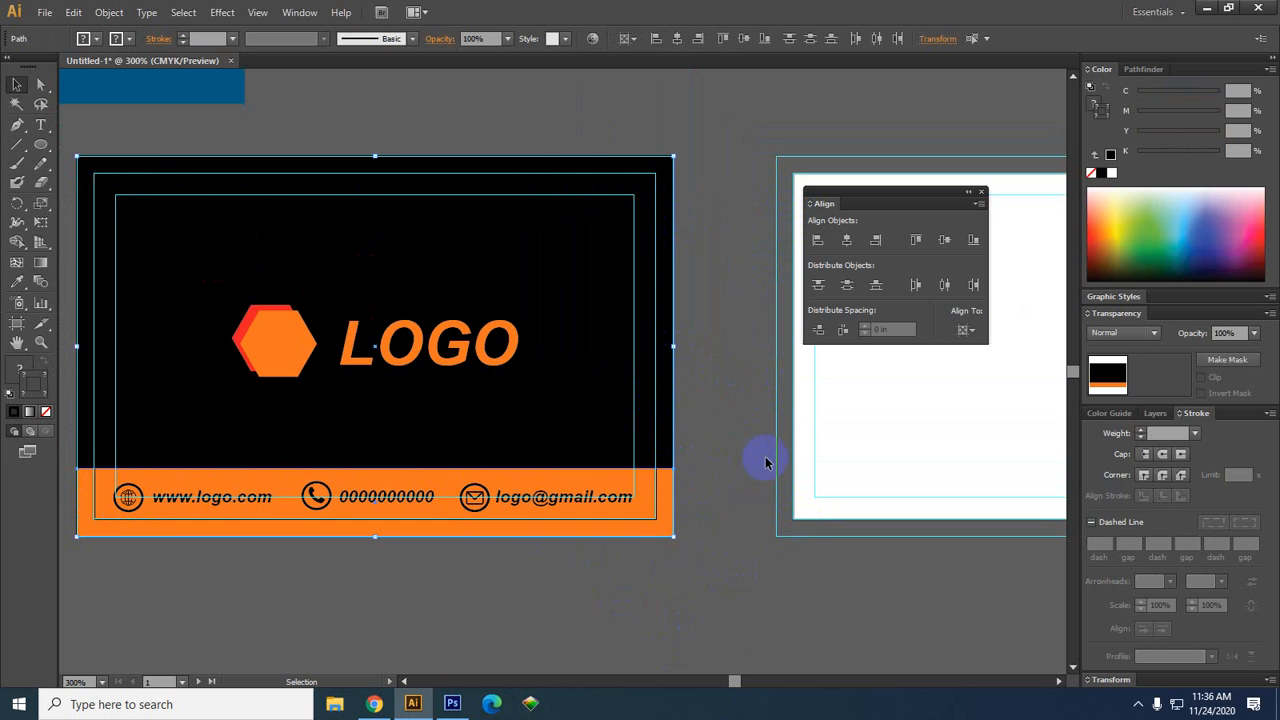
key("a")
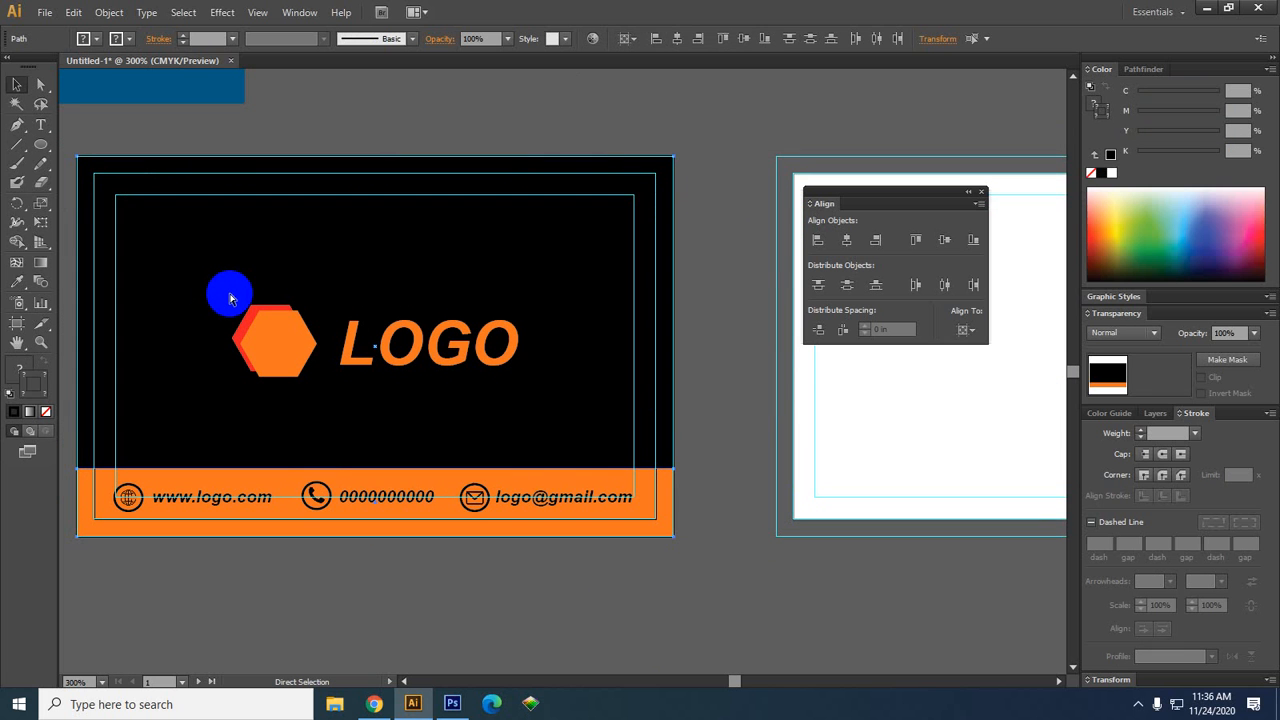
key("ctrl+shift+a")
key("v")
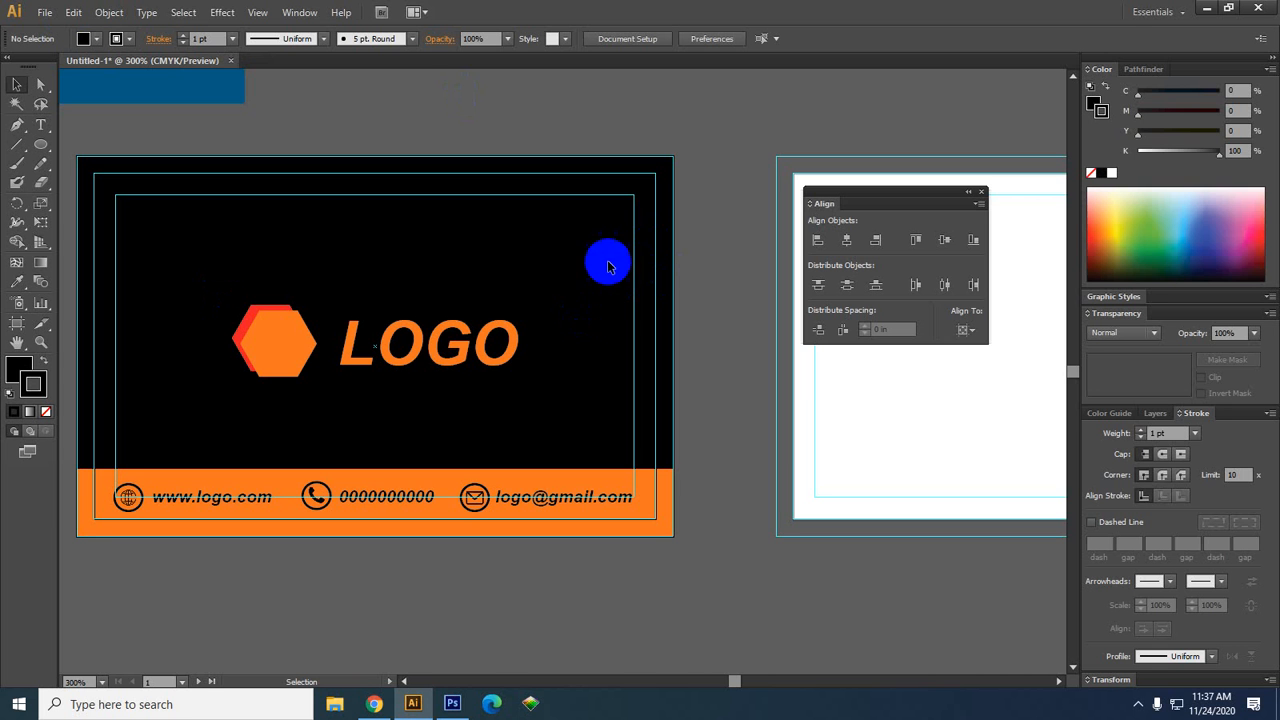
key("space")
left_click_drag(715, 441, 587, 382)
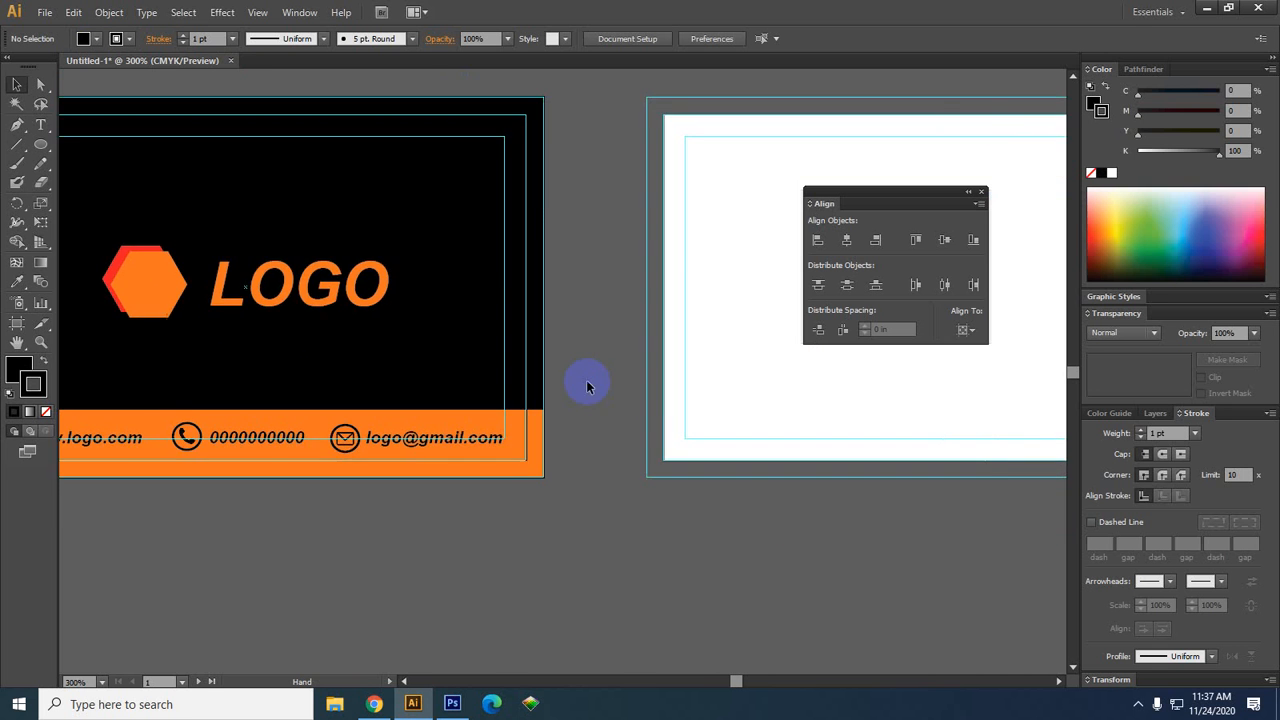
scroll(582, 381, "down", 1)
key("space")
left_click_drag(553, 493, 529, 480)
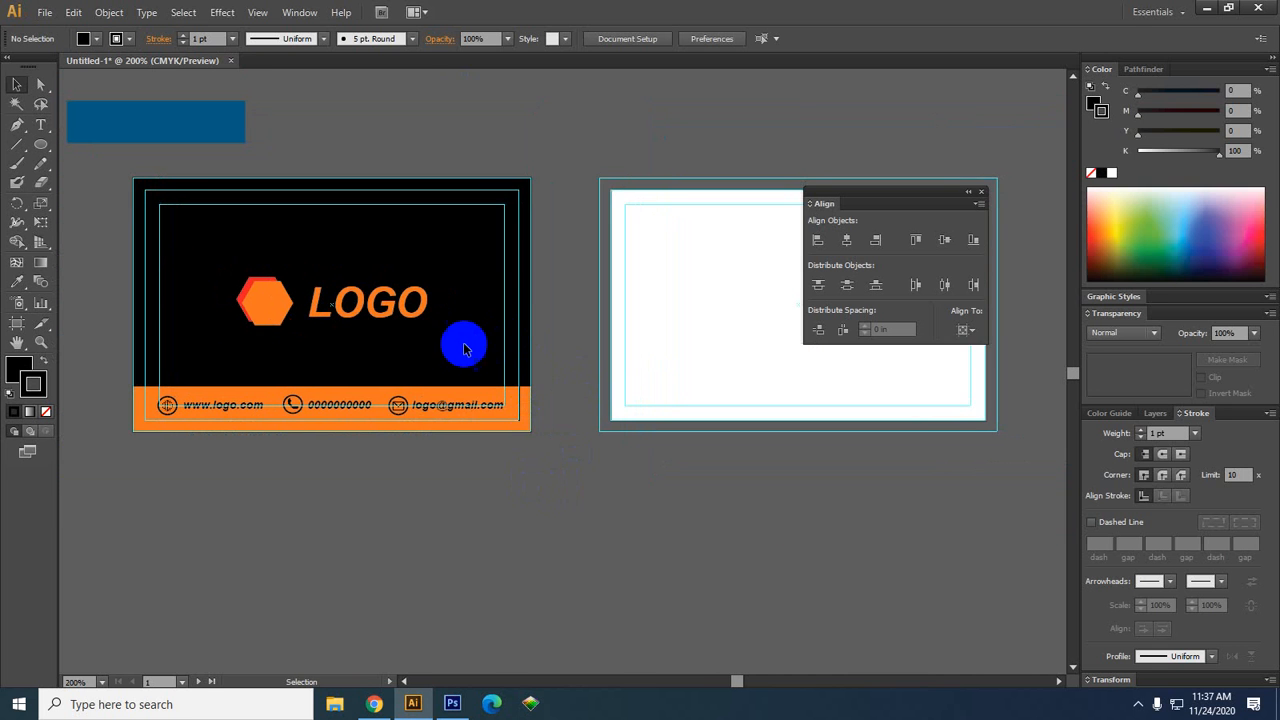
key("space")
left_click_drag(549, 422, 583, 380)
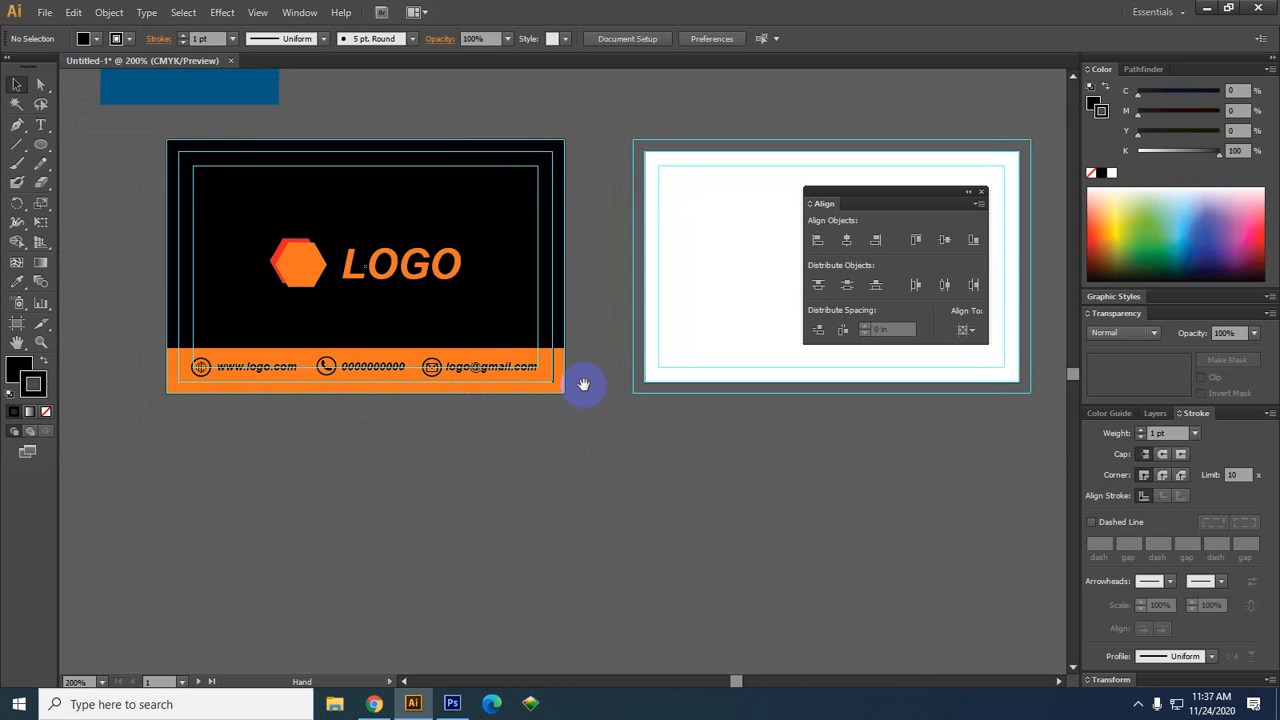
scroll(583, 375, "up", 1)
left_click_drag(486, 380, 651, 369)
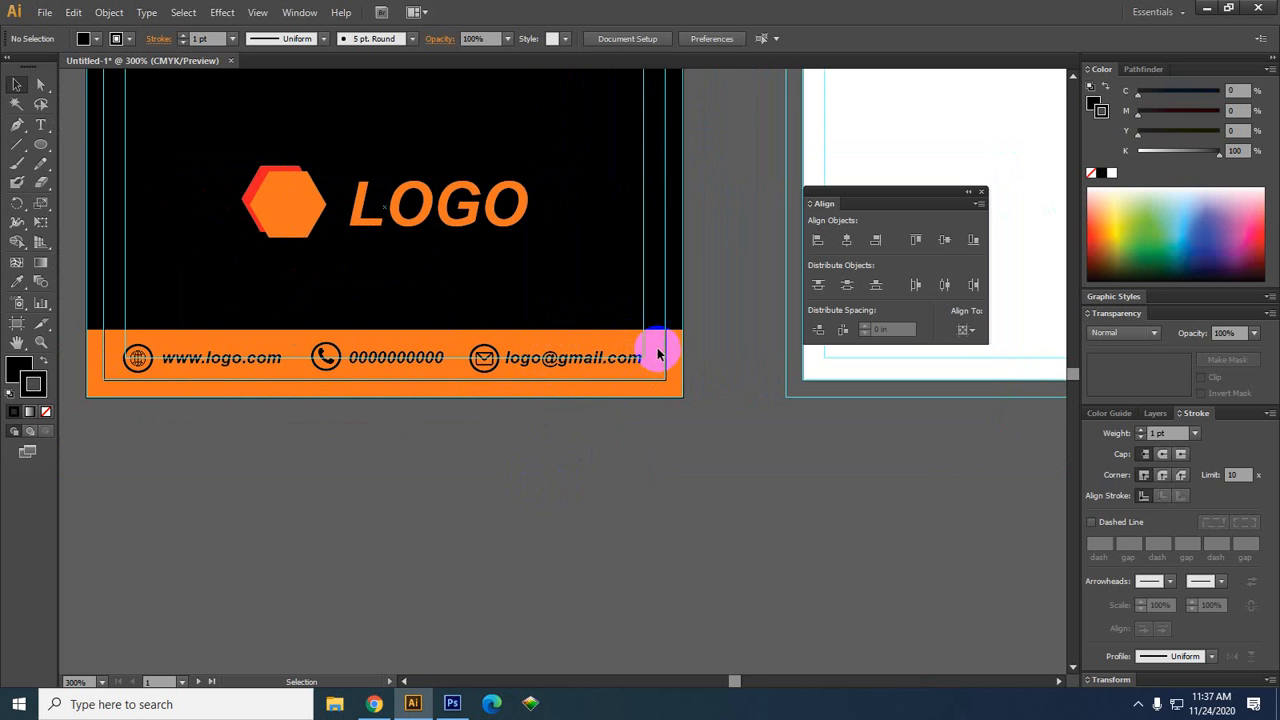
left_click_drag(658, 352, 122, 370)
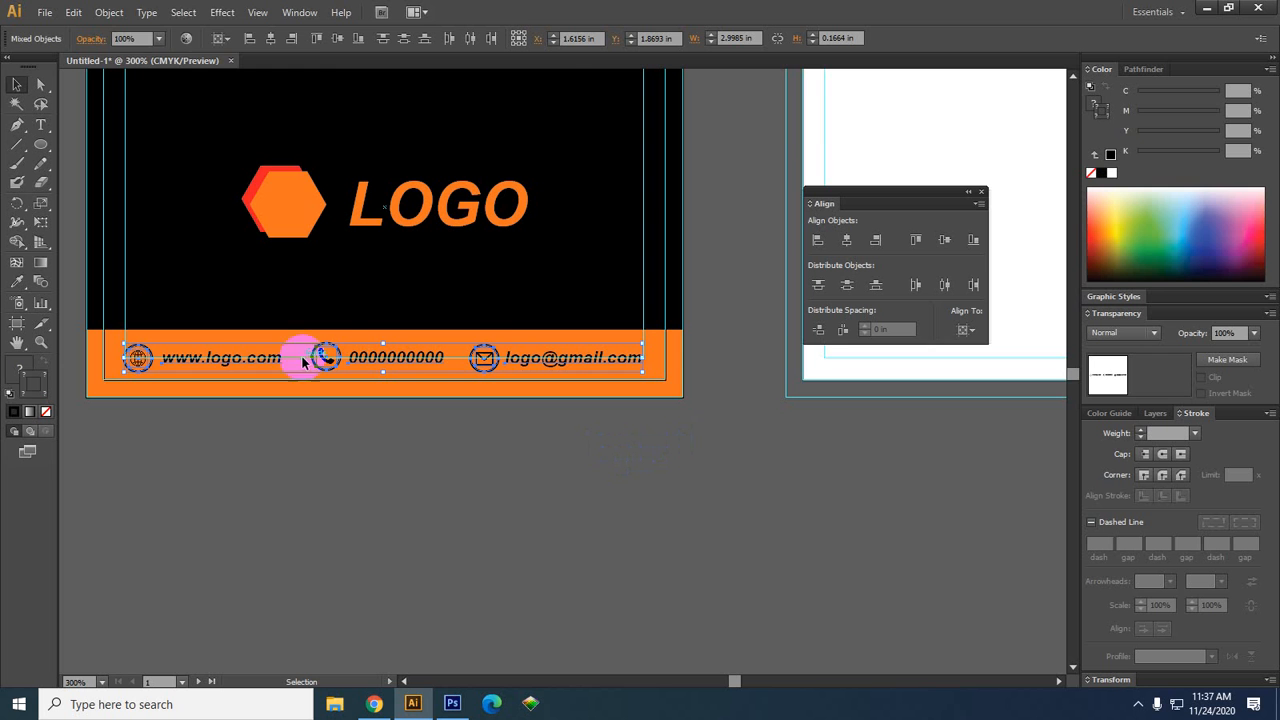
Lock the selected contact icons and text with Object > Lock > Selection
left_click(110, 12)
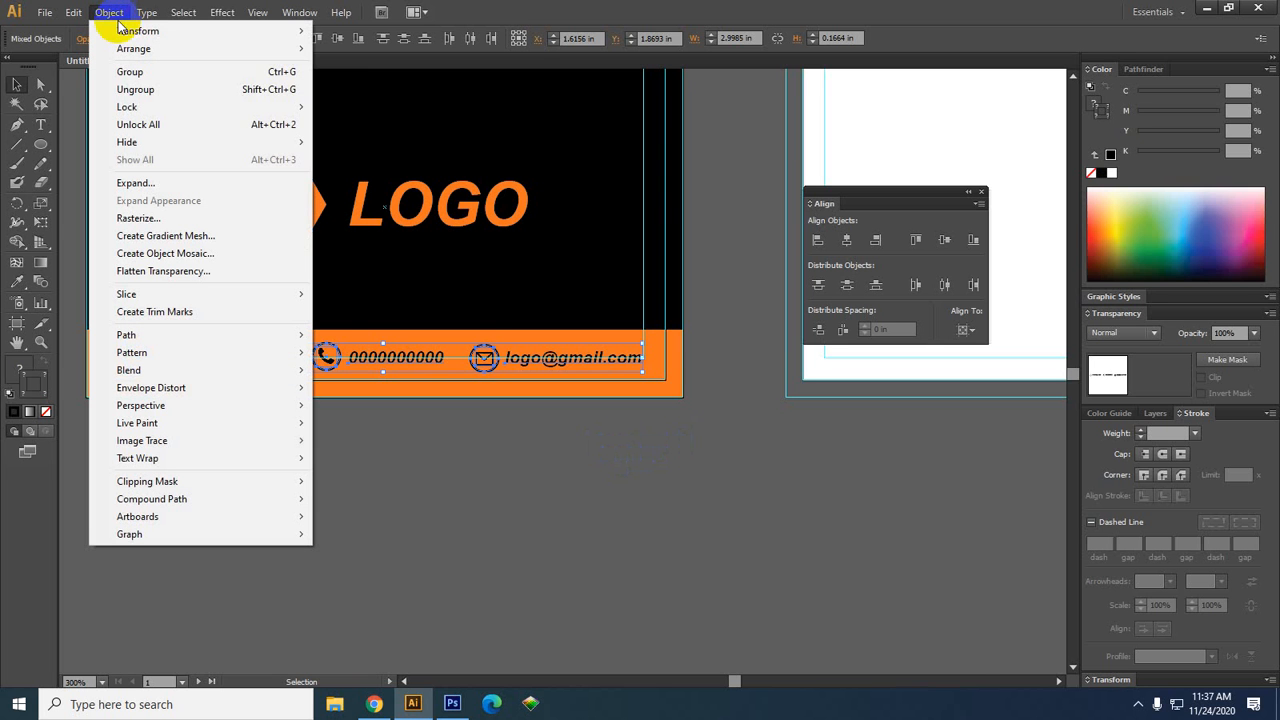
mouse_move(120, 33)
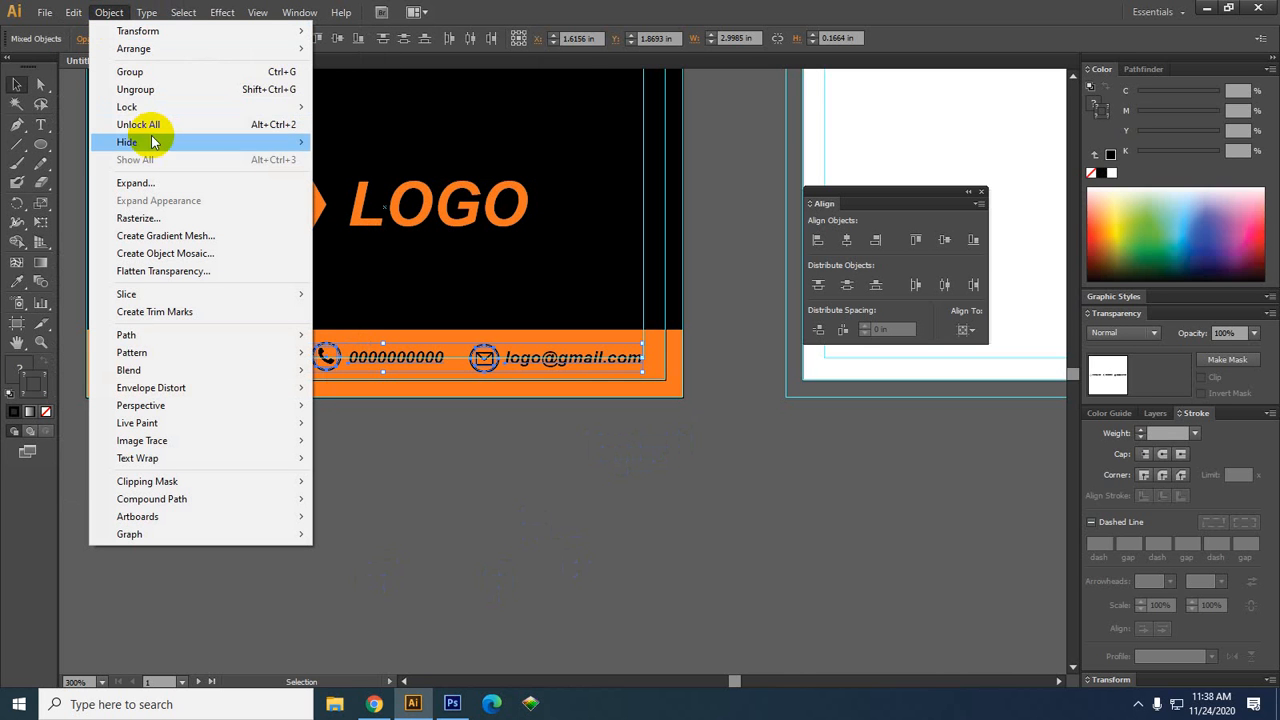
mouse_move(153, 117)
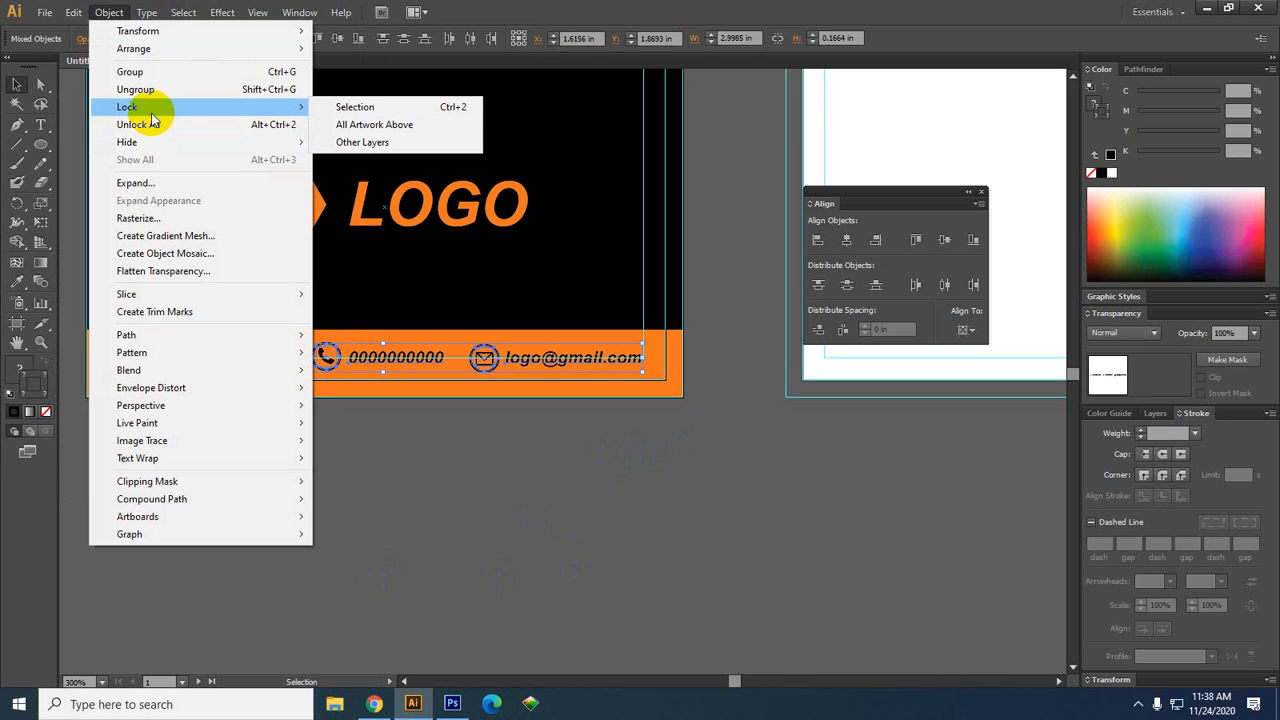
left_click(469, 119)
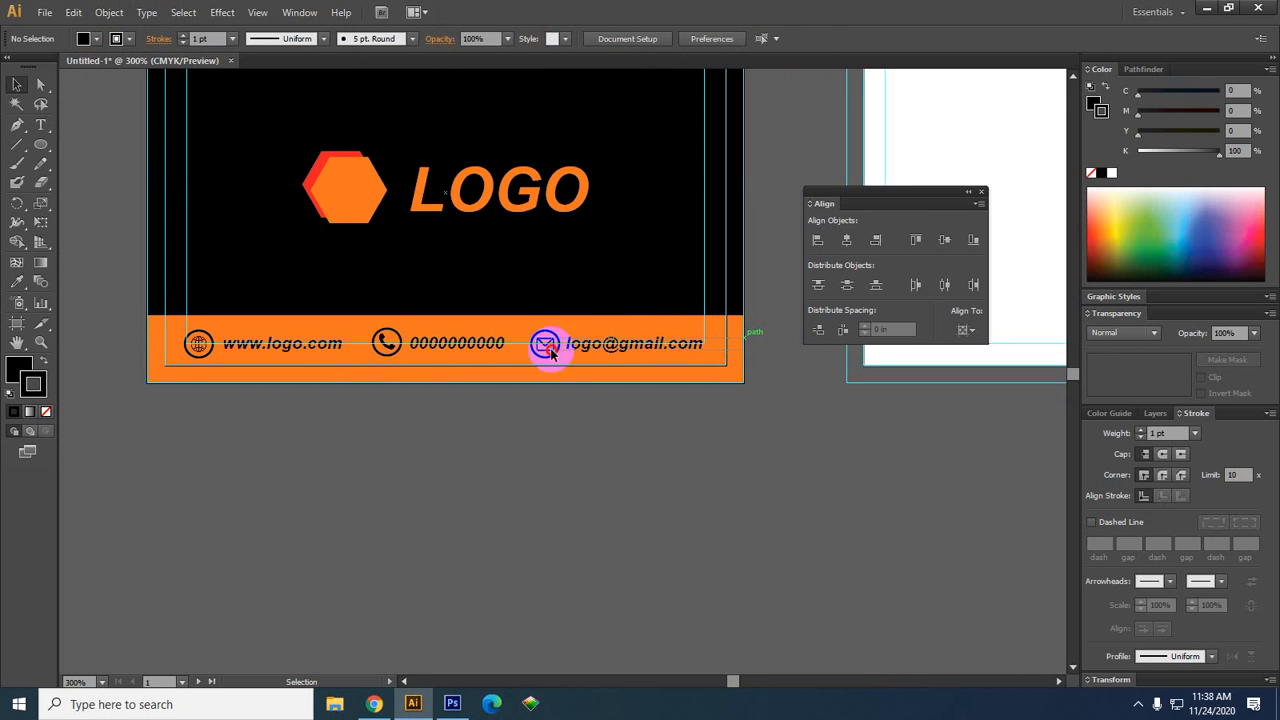
Nudge the contact row 1 pt to the right
left_click_drag(128, 348, 134, 350)
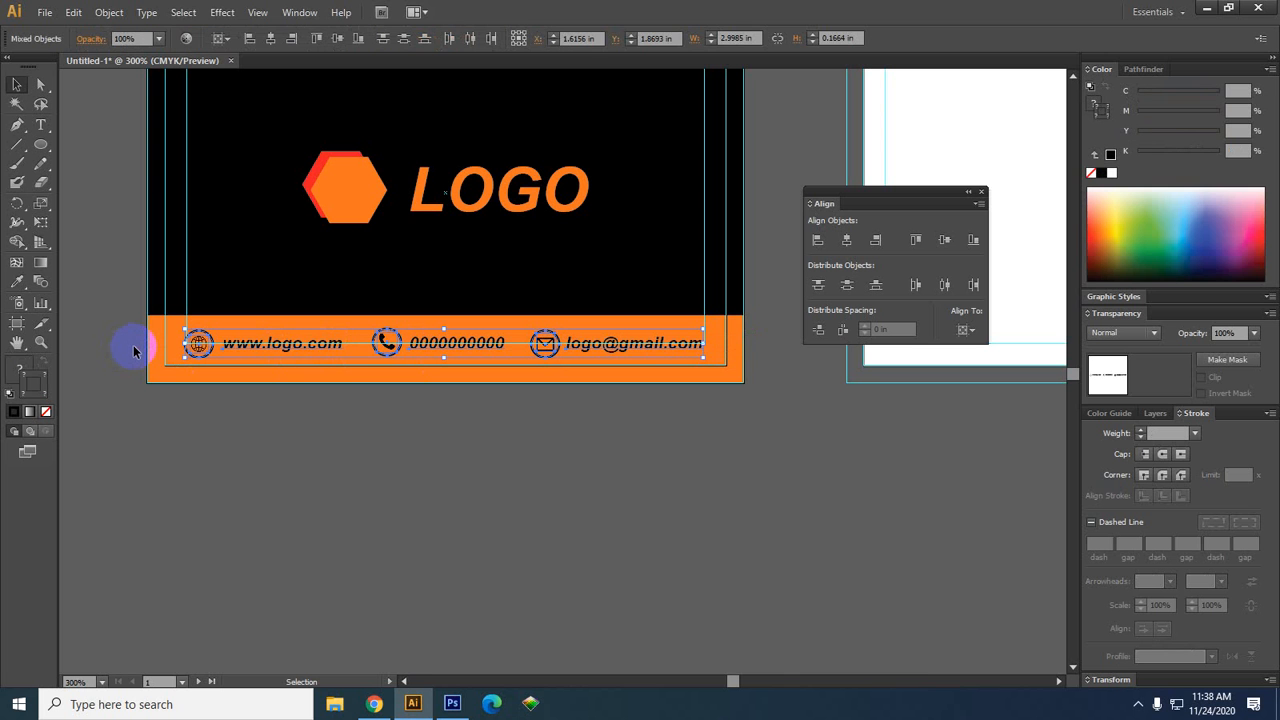
key("Right")
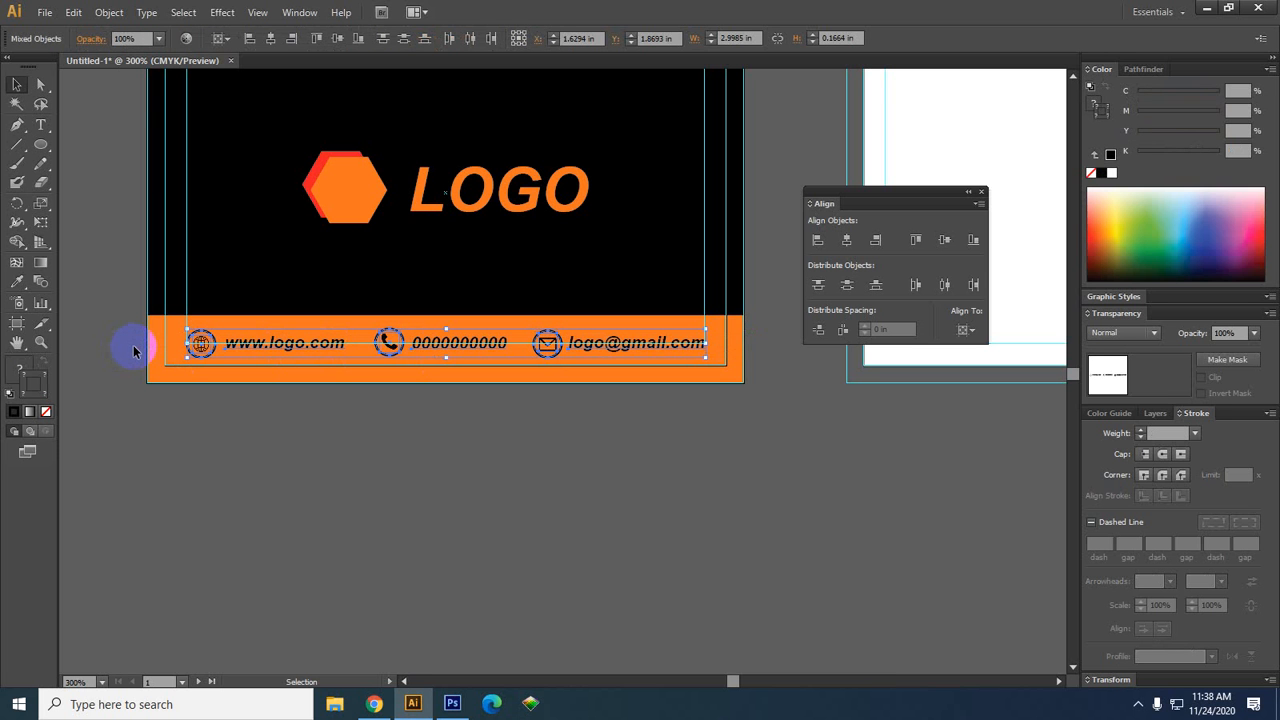
left_click(520, 561)
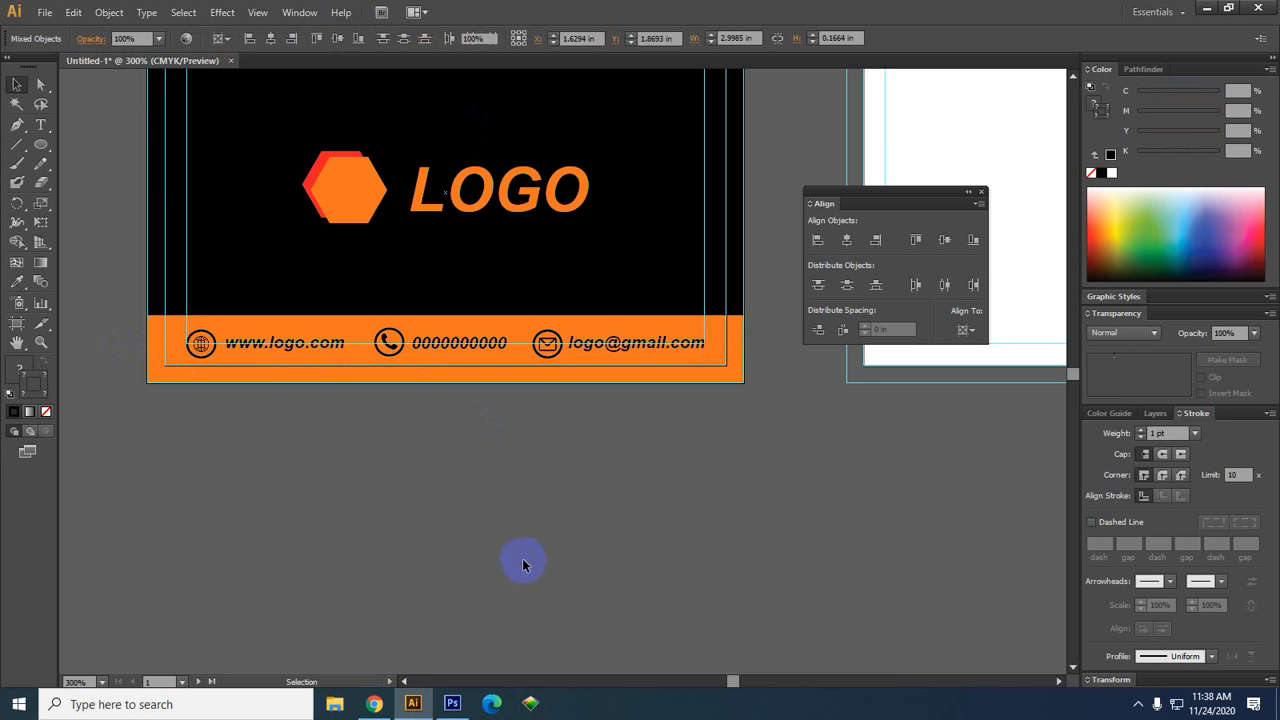
Select the envelope, phone and globe icons and apply Vertical Align Center
scroll(548, 390, "up", 2)
left_click(558, 304)
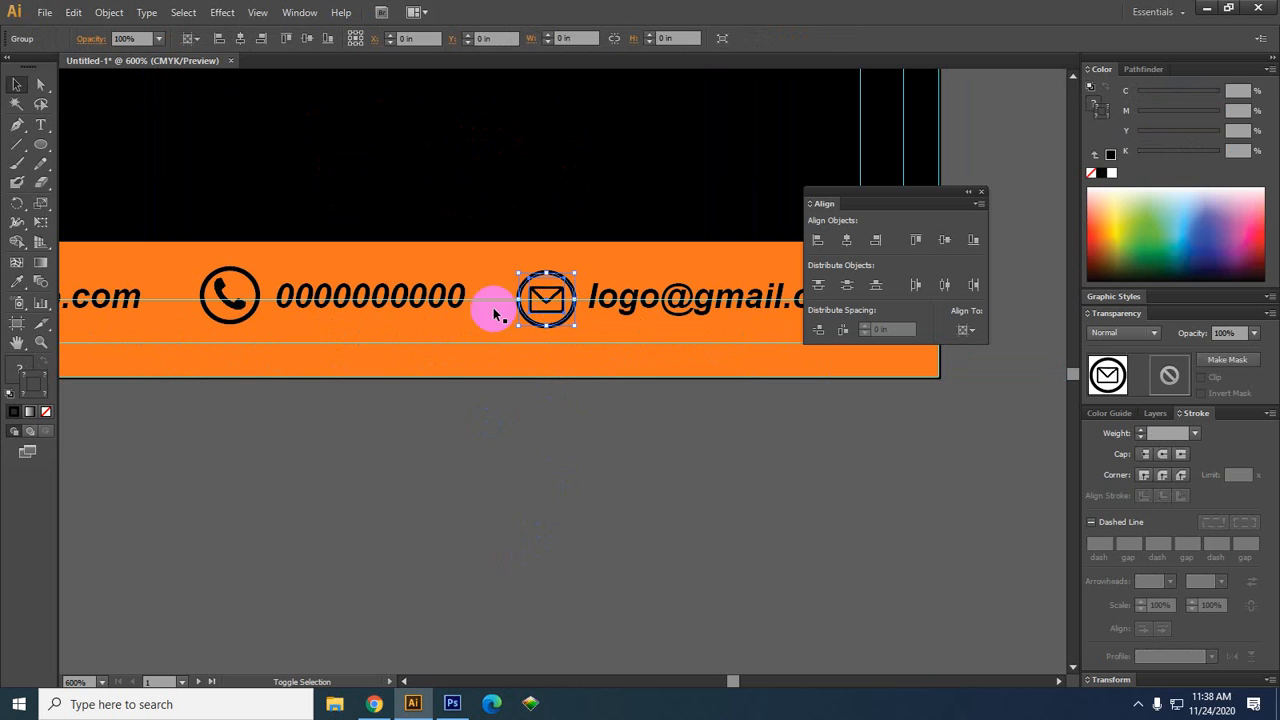
left_click(208, 313, "shift")
scroll(477, 514, "down", 2)
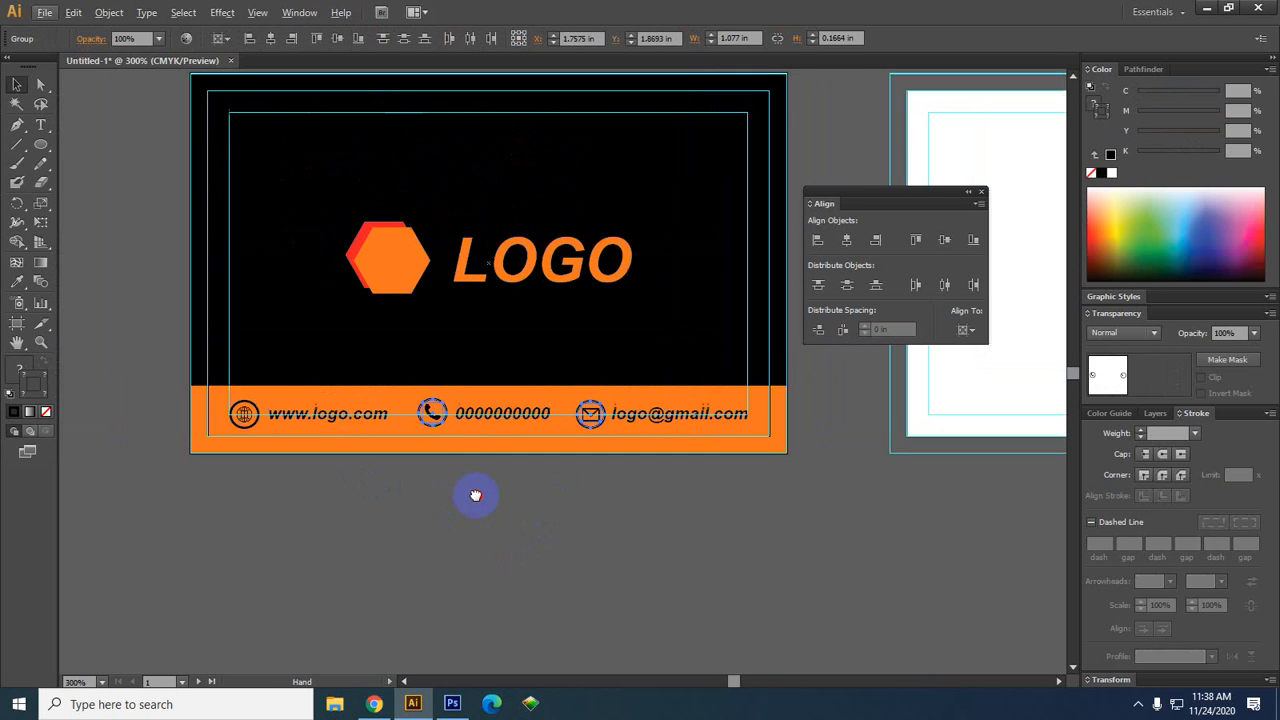
left_click(248, 425, "shift")
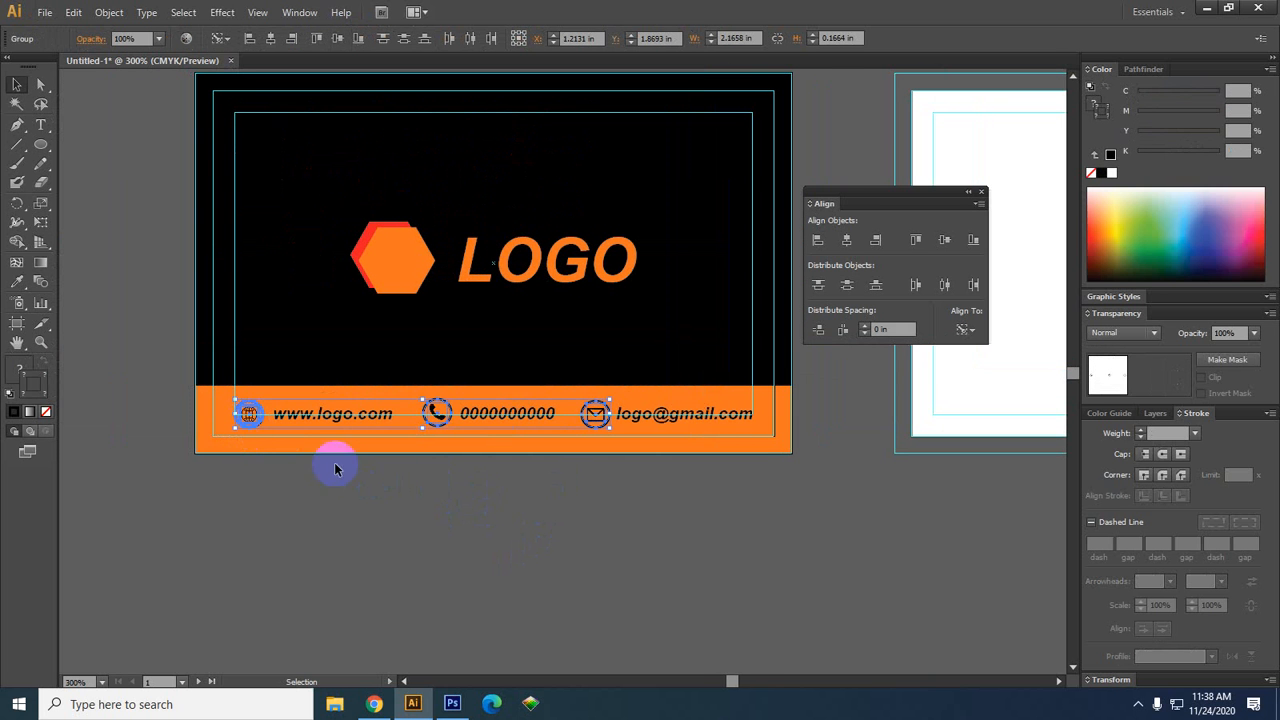
left_click(942, 241)
left_click(786, 584)
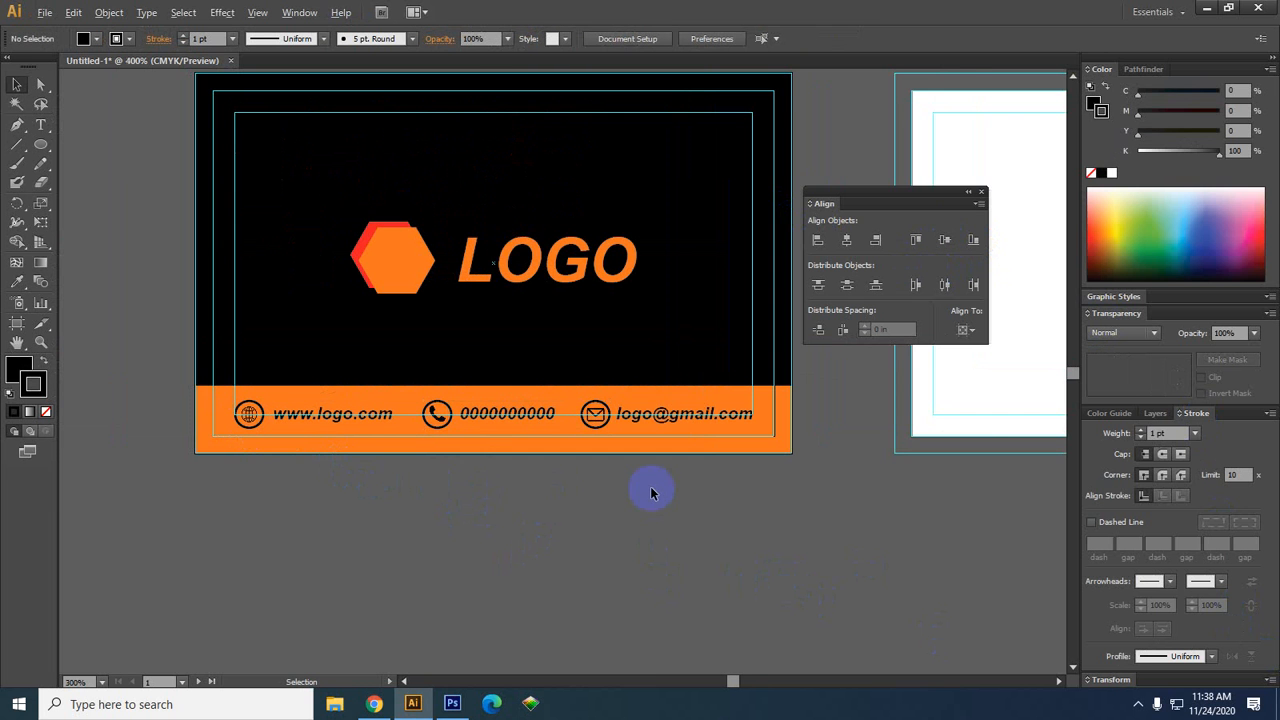
scroll(651, 491, "up", 1)
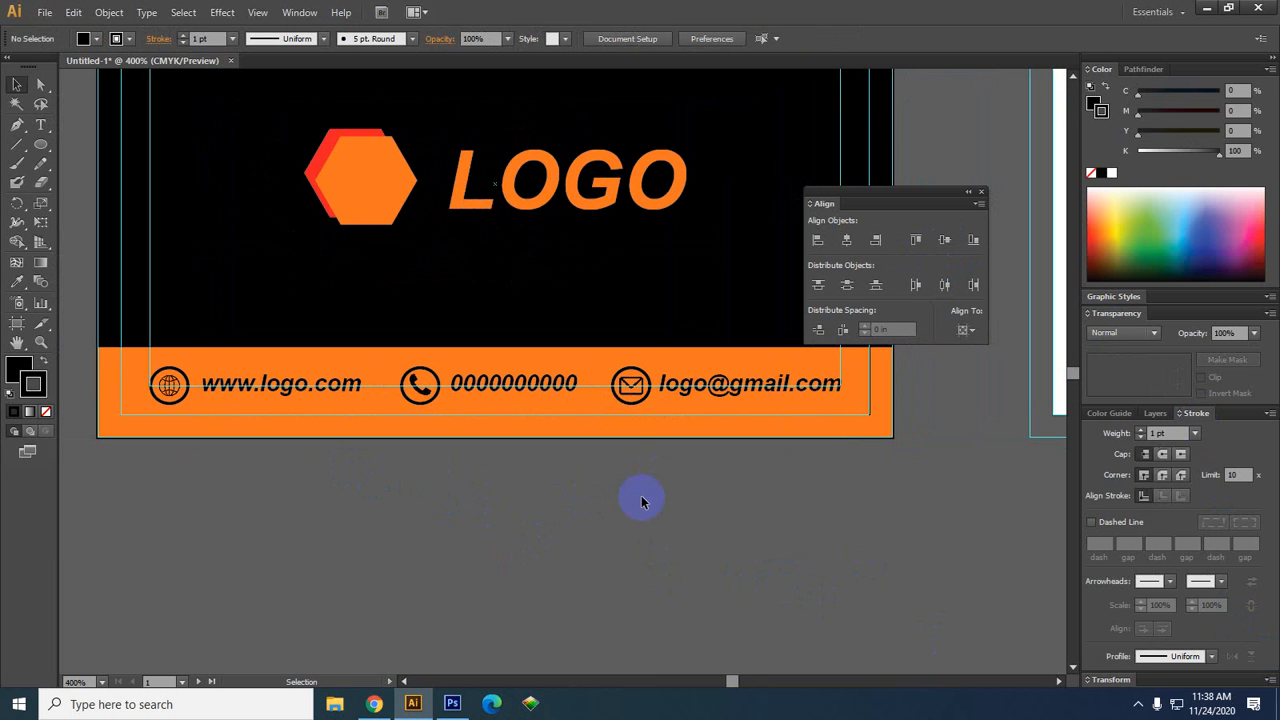
left_click(297, 394)
left_click(166, 382, "shift")
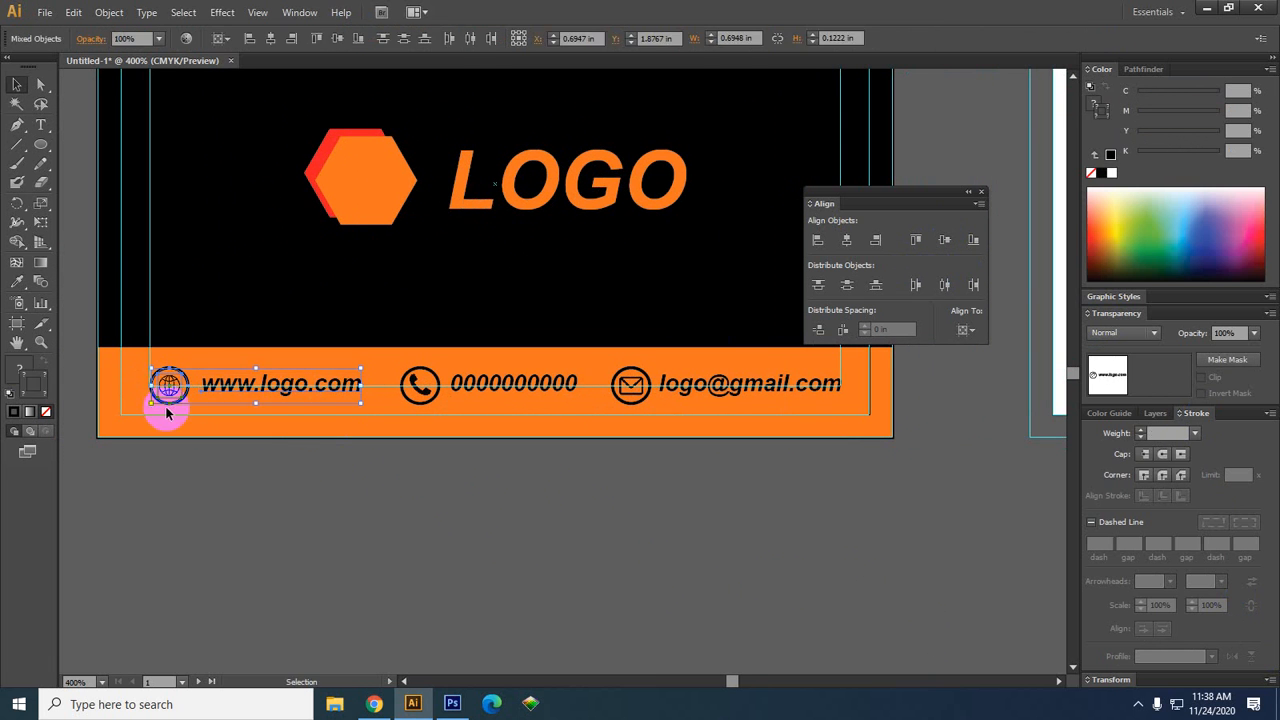
left_click(168, 385)
left_click(944, 241)
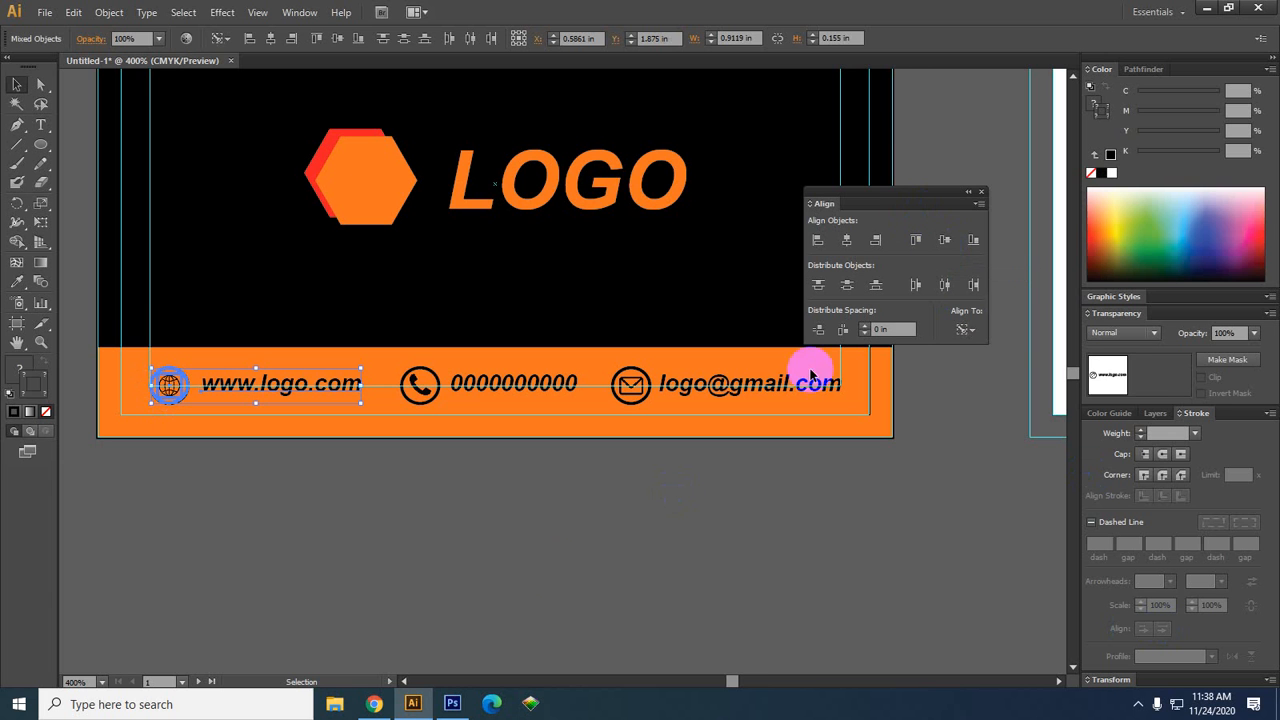
left_click(555, 578)
Vertically centre the phone number on the phone icon, redoing it after an undo
left_click(430, 393)
left_click(475, 382, "shift")
left_click(401, 391)
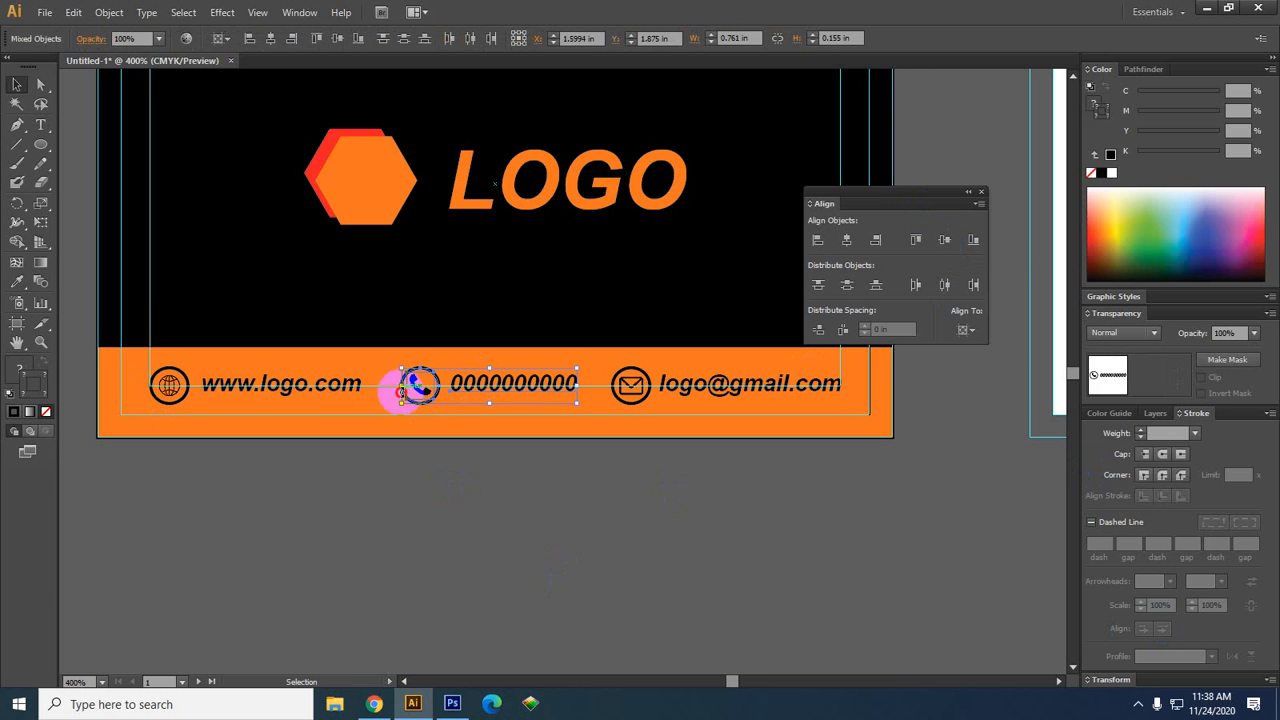
left_click(944, 243)
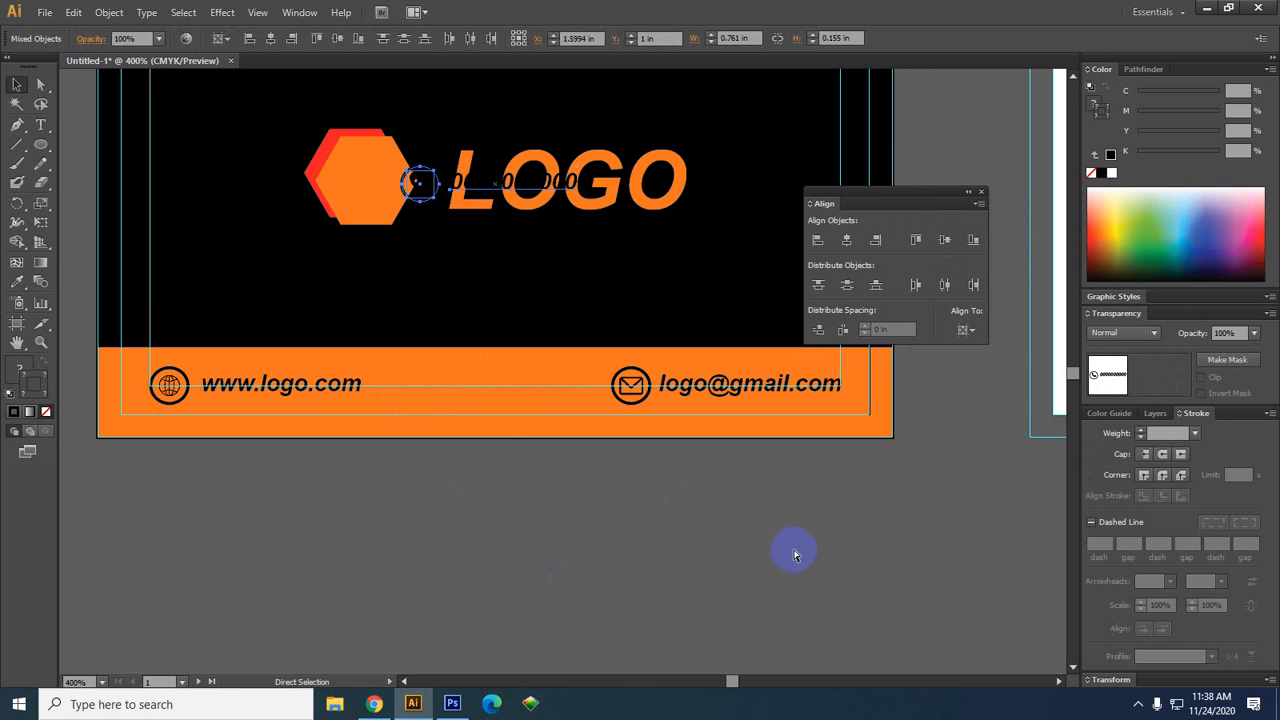
key("ctrl+z")
left_click(413, 388)
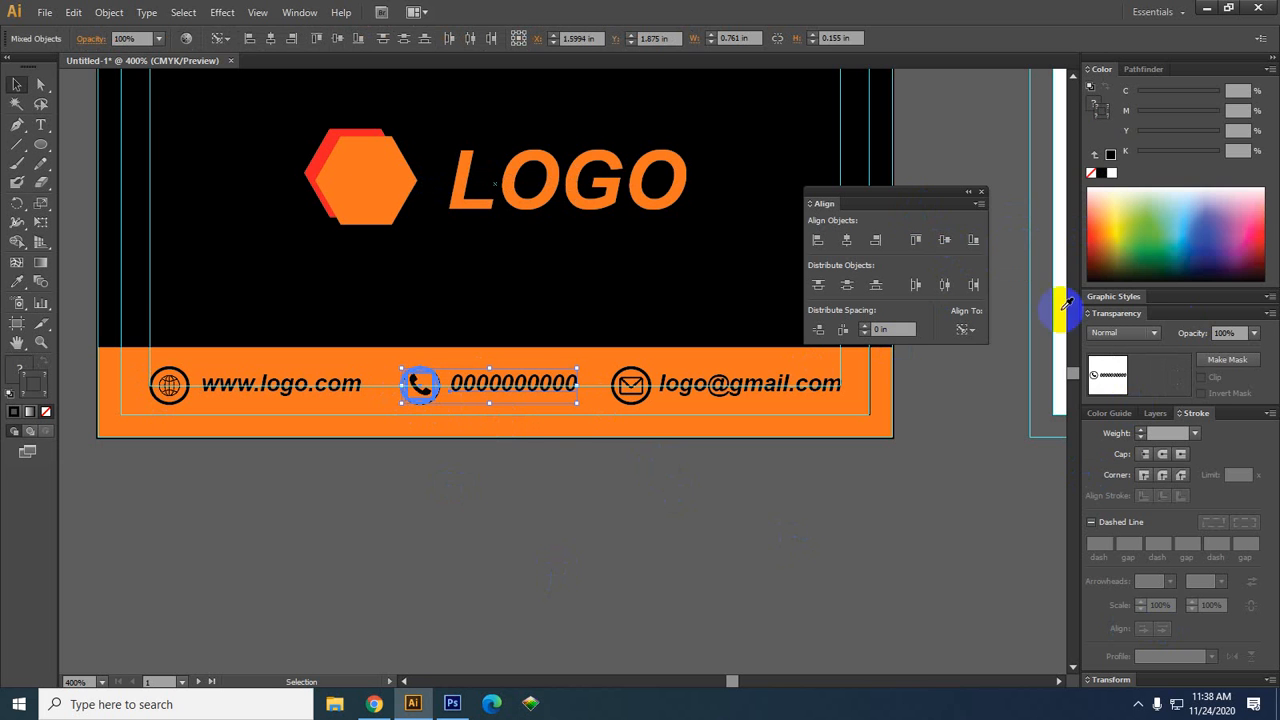
left_click(944, 241)
left_click(614, 508)
left_click(628, 384)
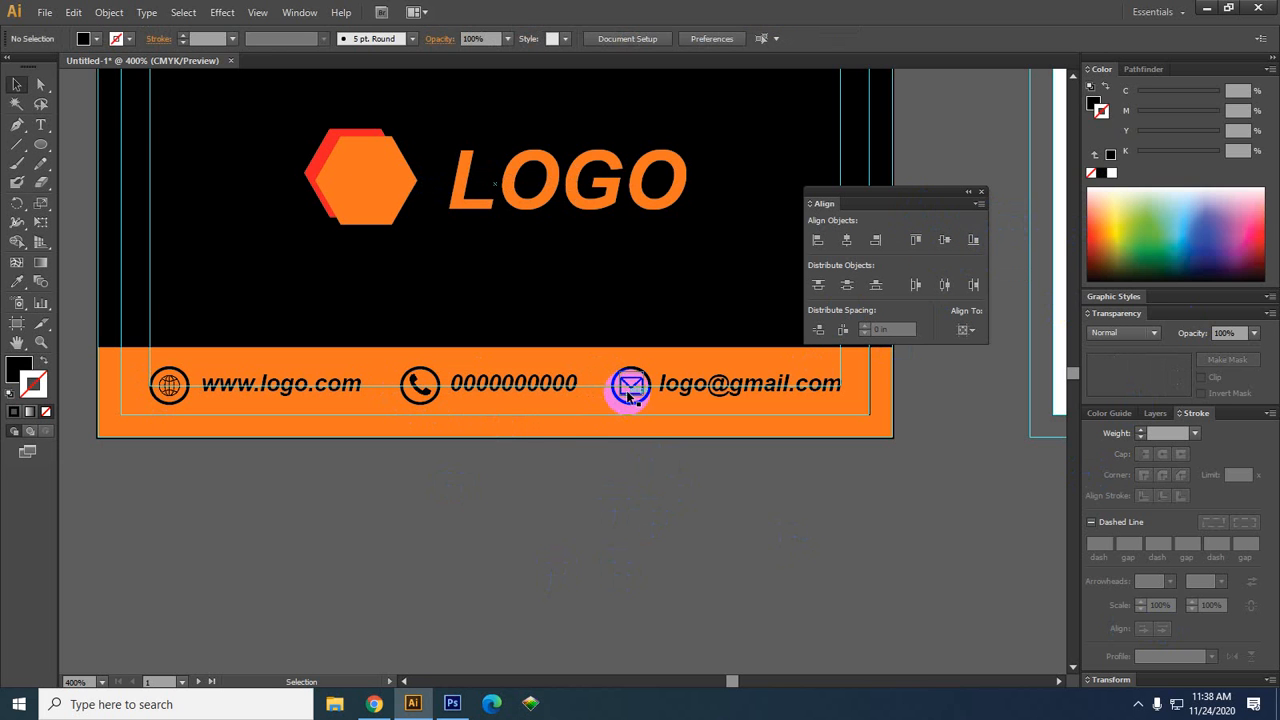
Align the e-mail address with its envelope icon and lower the phone number slightly
left_click(730, 390, "shift")
left_click(630, 384)
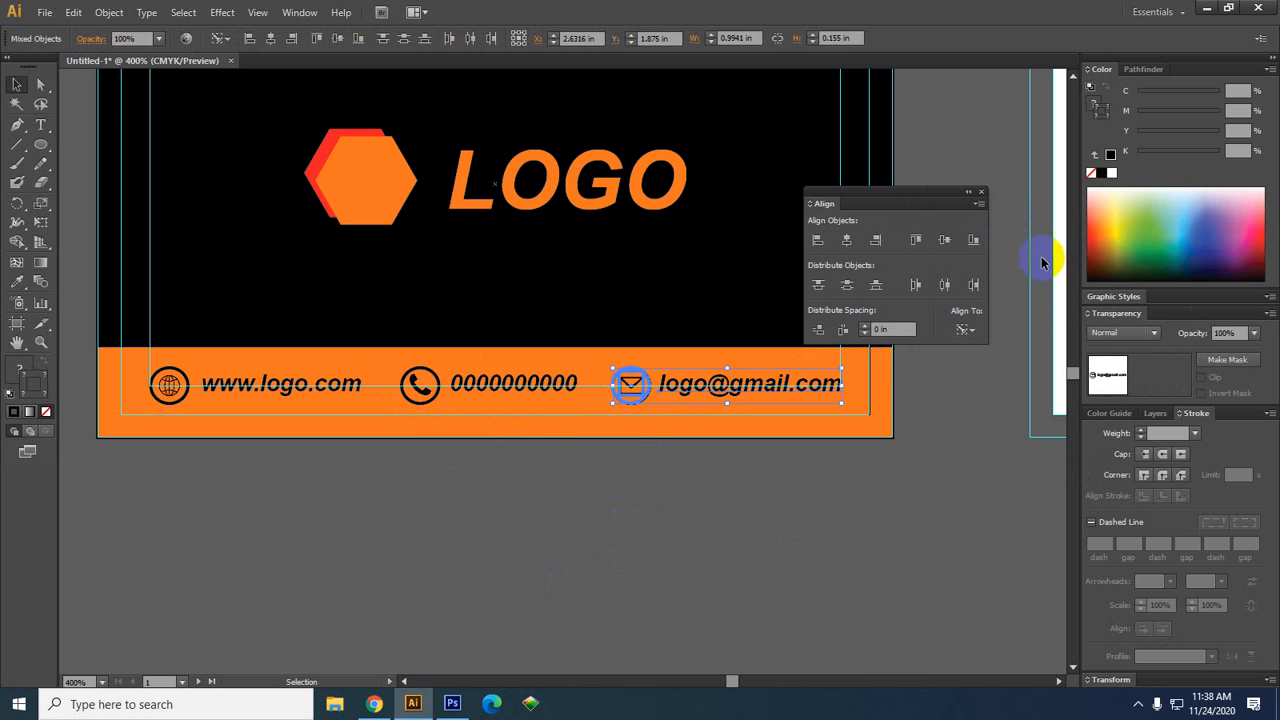
left_click(786, 531)
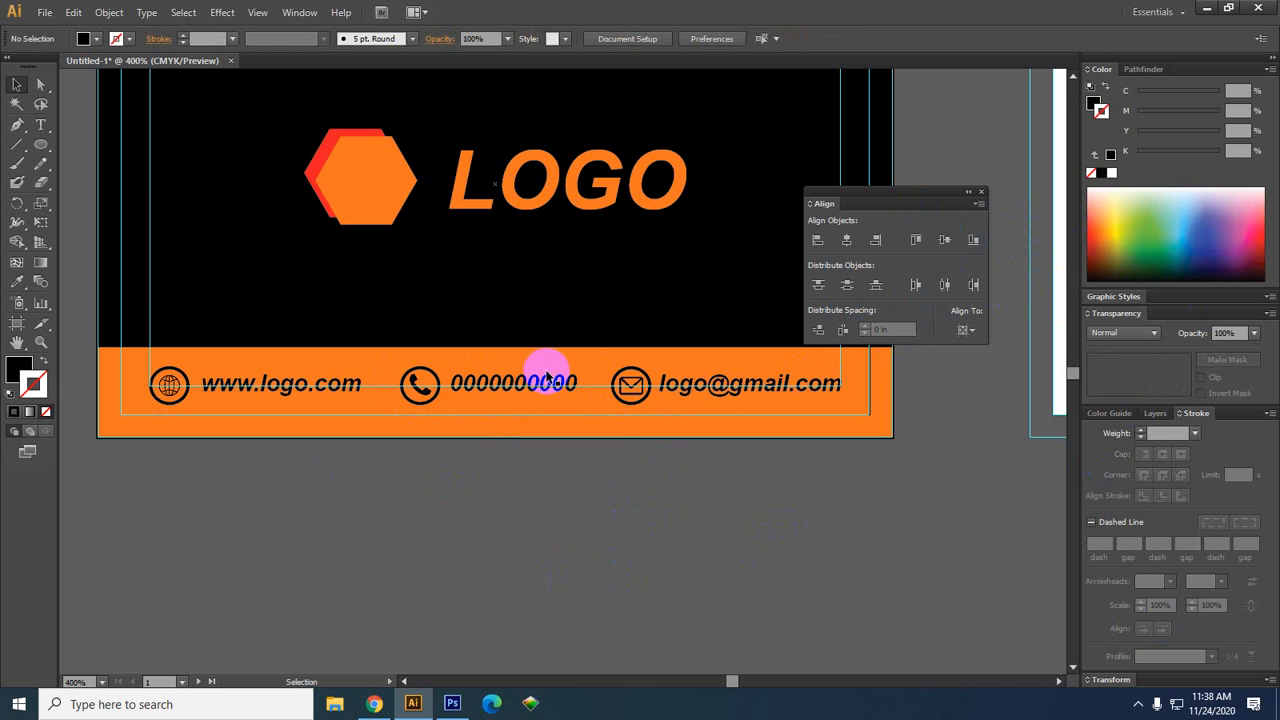
left_click(516, 383)
left_click_drag(517, 383, 516, 386)
left_click(551, 554)
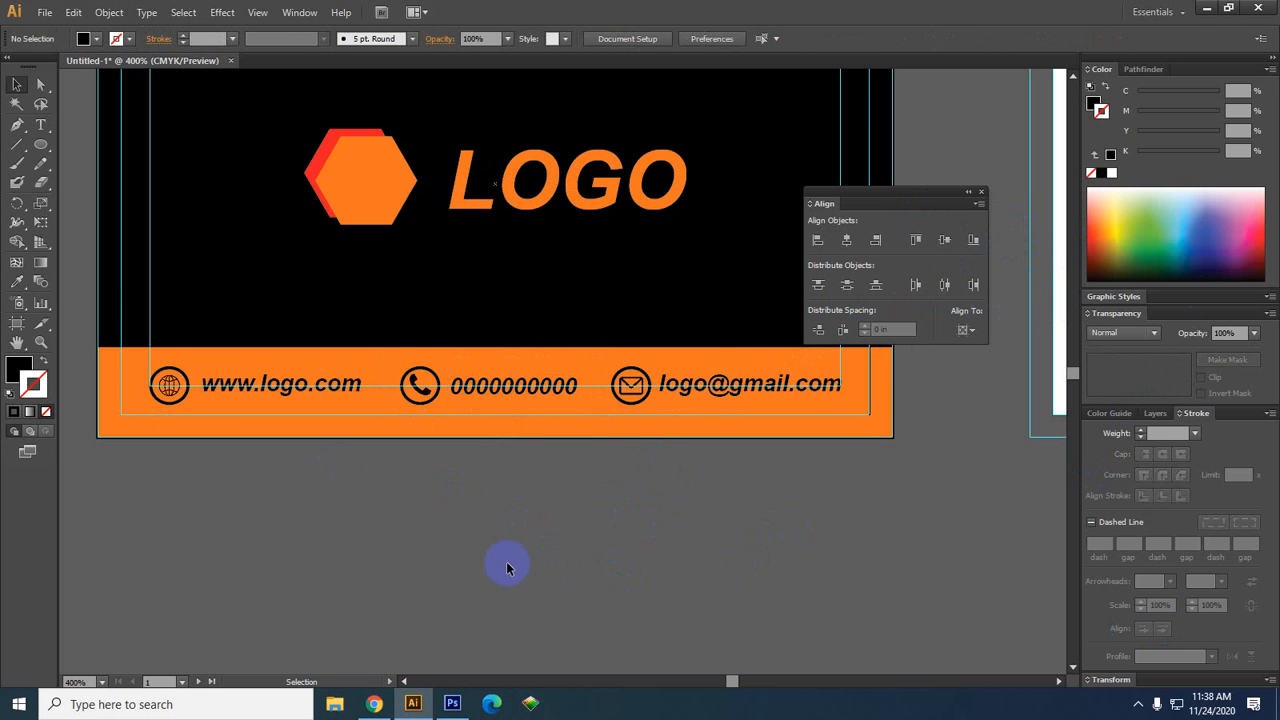
scroll(488, 557, "up", 1)
left_click_drag(688, 559, 639, 585)
scroll(639, 583, "down", 1)
left_click_drag(467, 576, 517, 572)
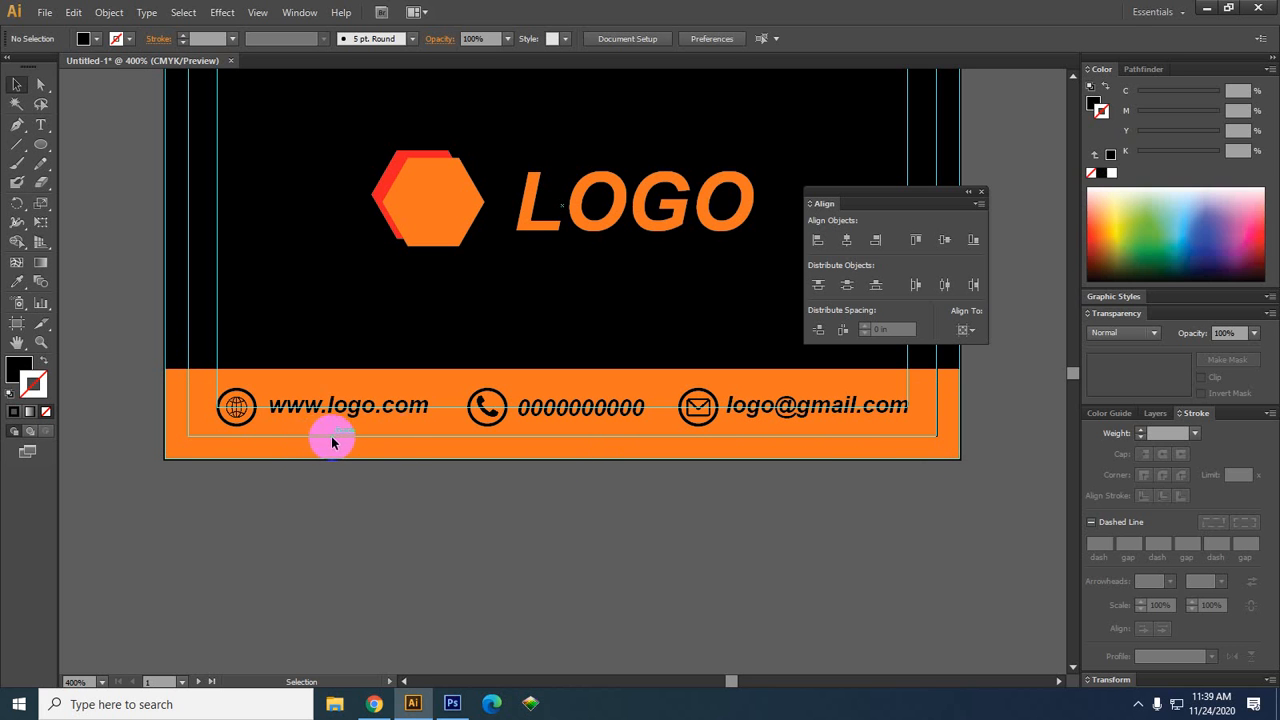
Marquee-select the footer icons, website, phone number and e-mail, group them, and check the group
left_click_drag(664, 428, 178, 426)
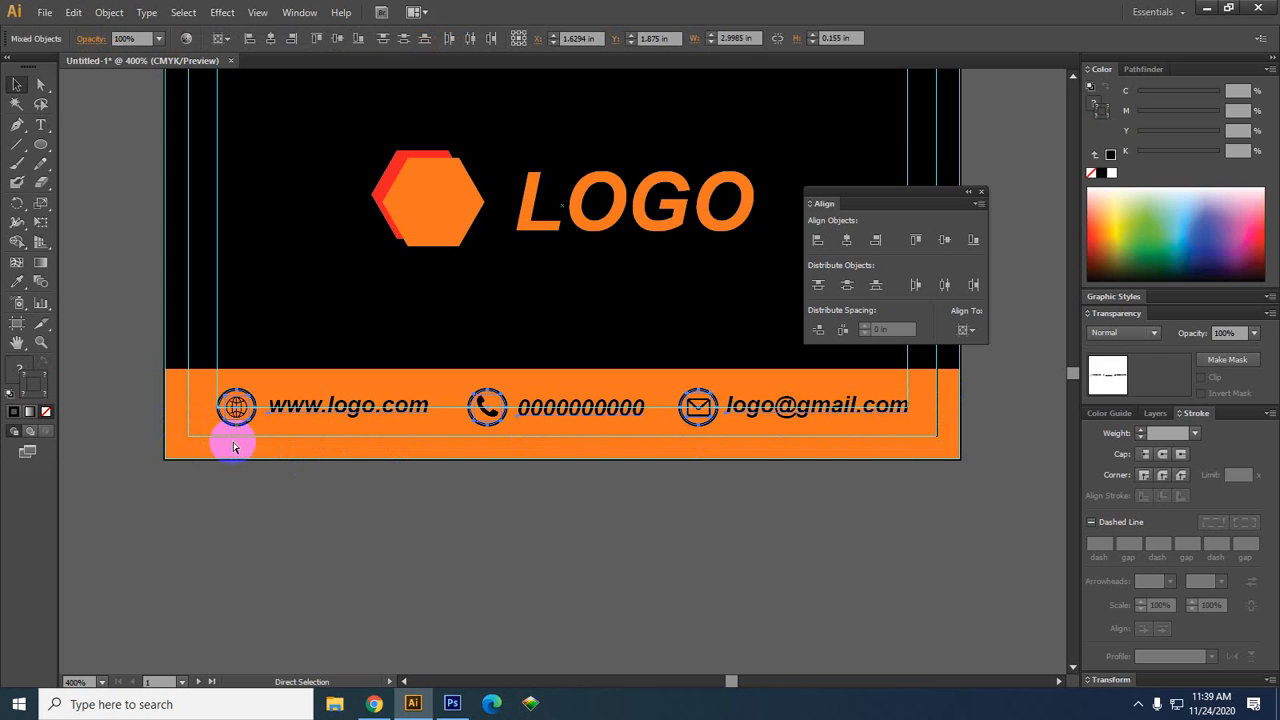
key("v")
left_click(500, 615)
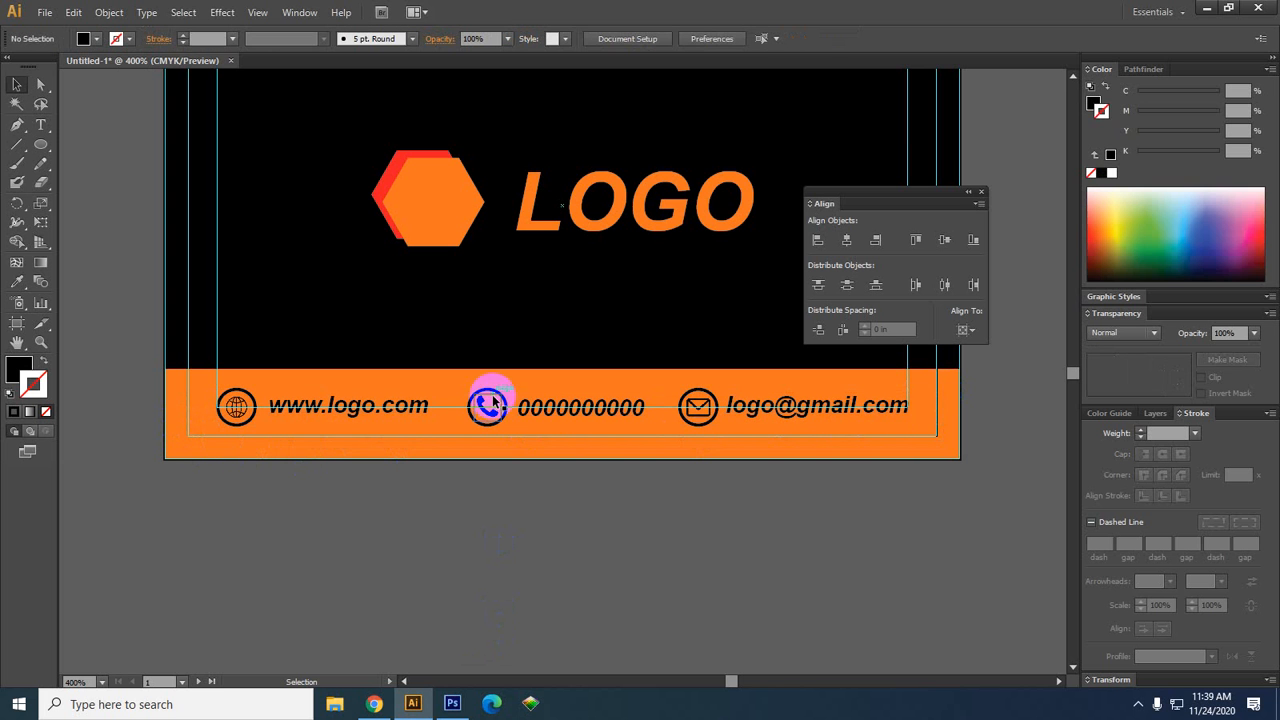
left_click(534, 409)
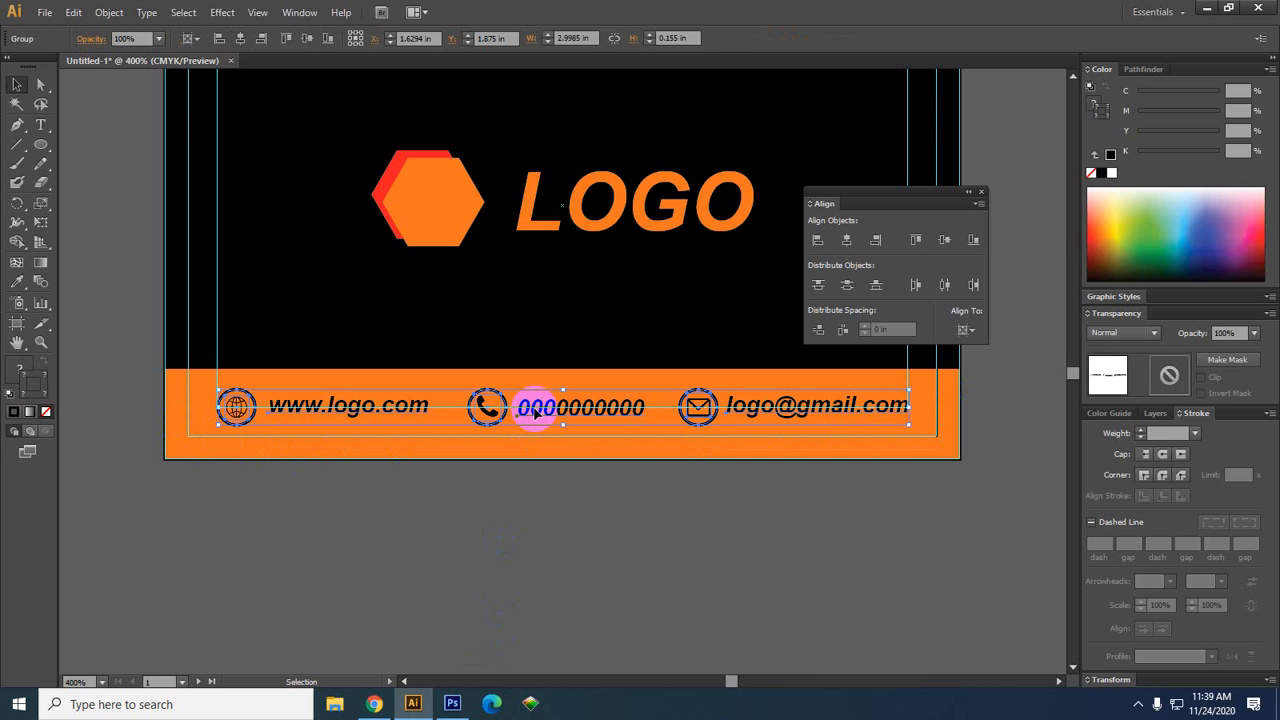
scroll(355, 410, "up", 1)
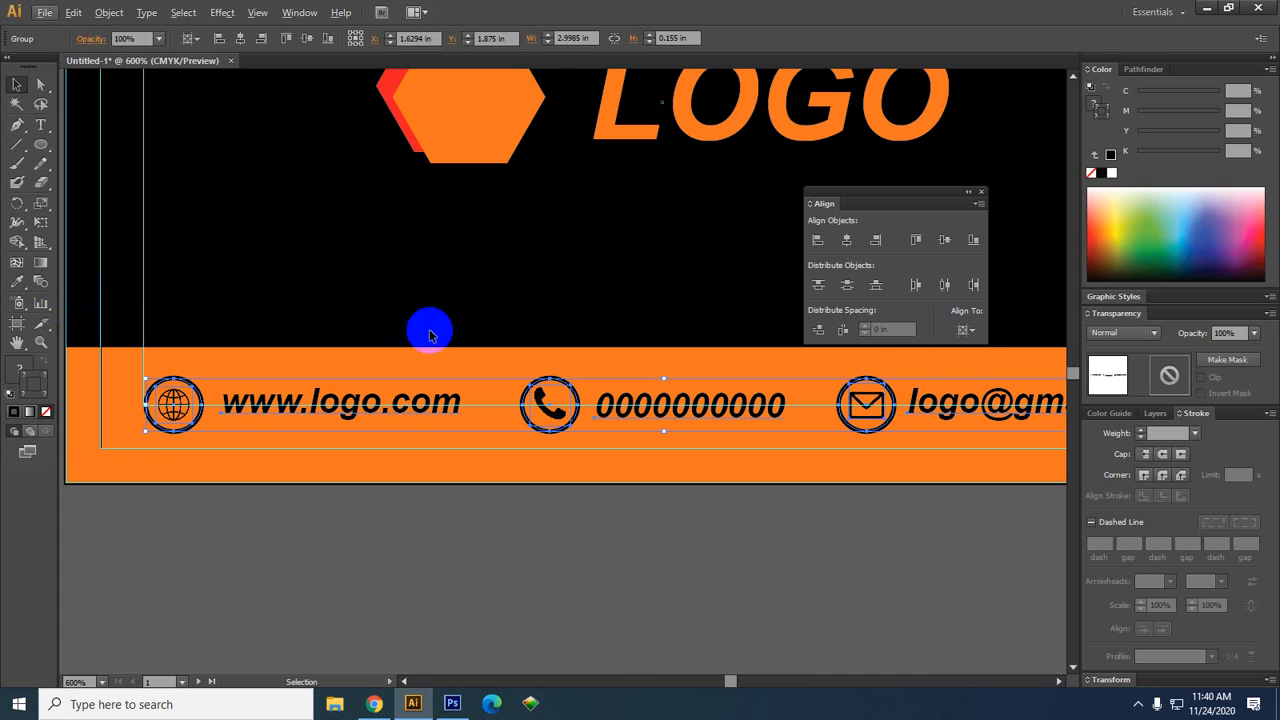
Nudge the grouped contact row up with the Up arrow, then deselect and zoom out
key("space")
left_click_drag(266, 457, 361, 447)
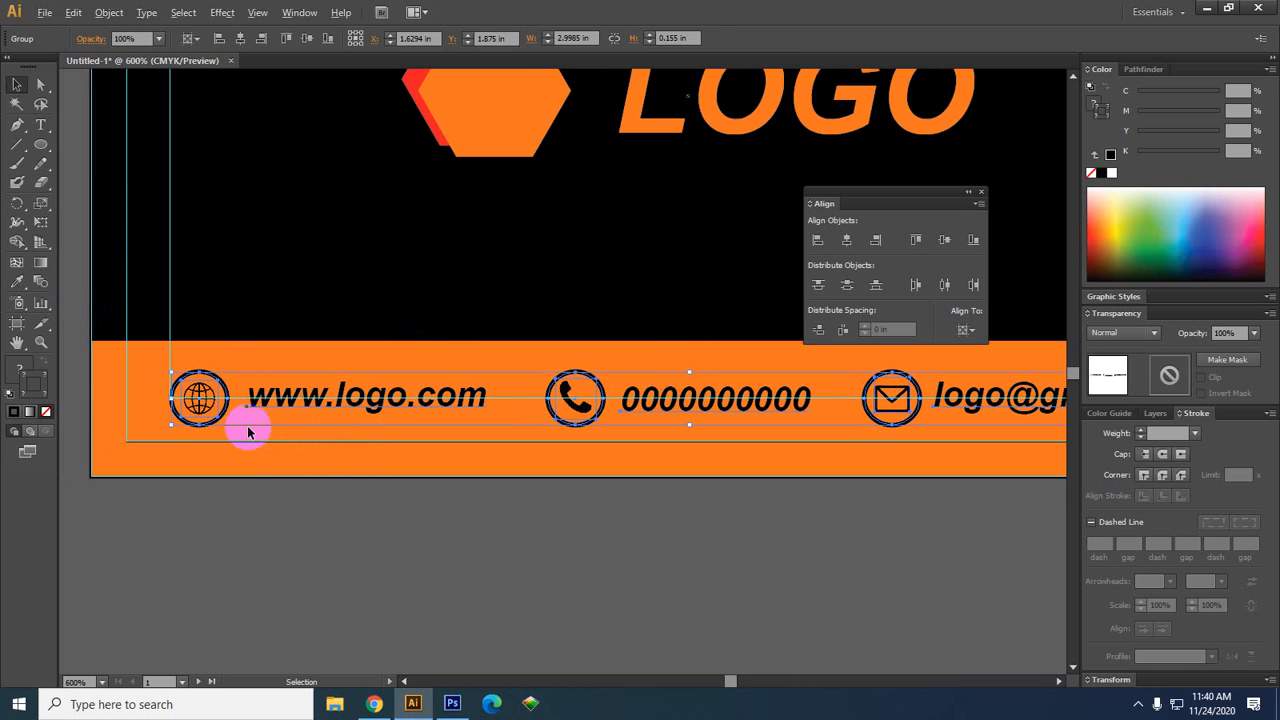
scroll(246, 423, "up", 1)
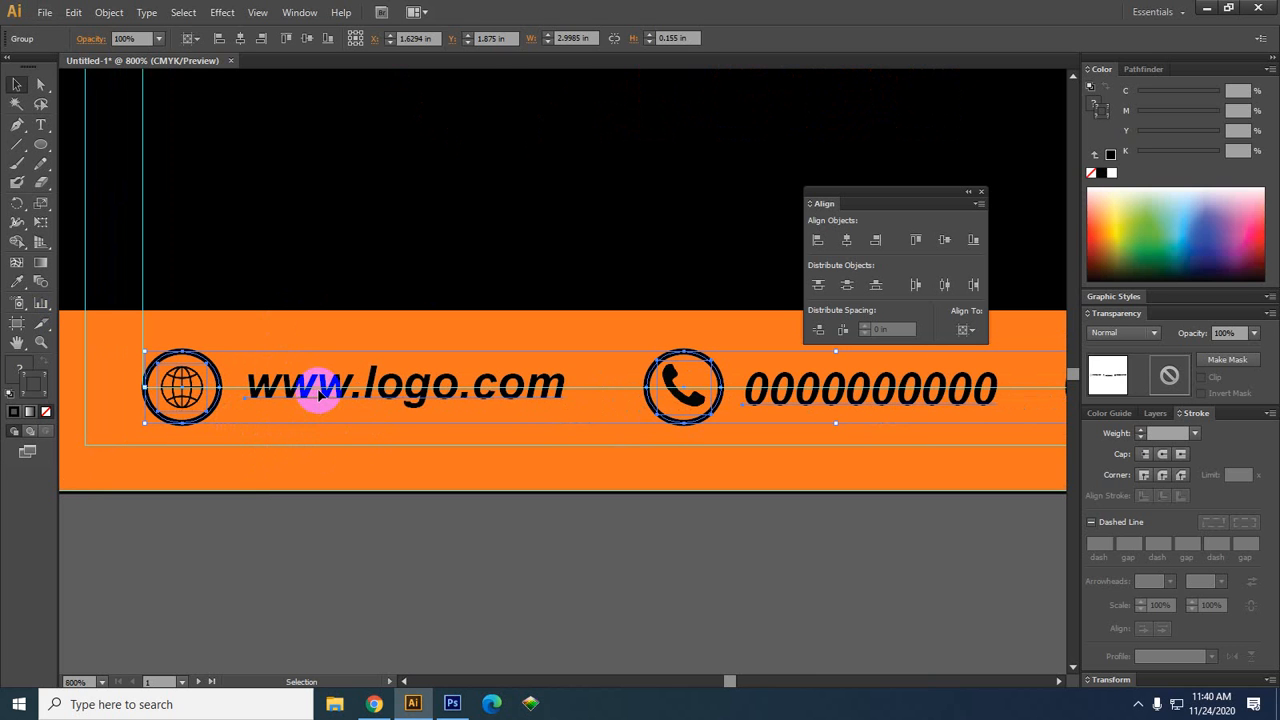
key("Up")
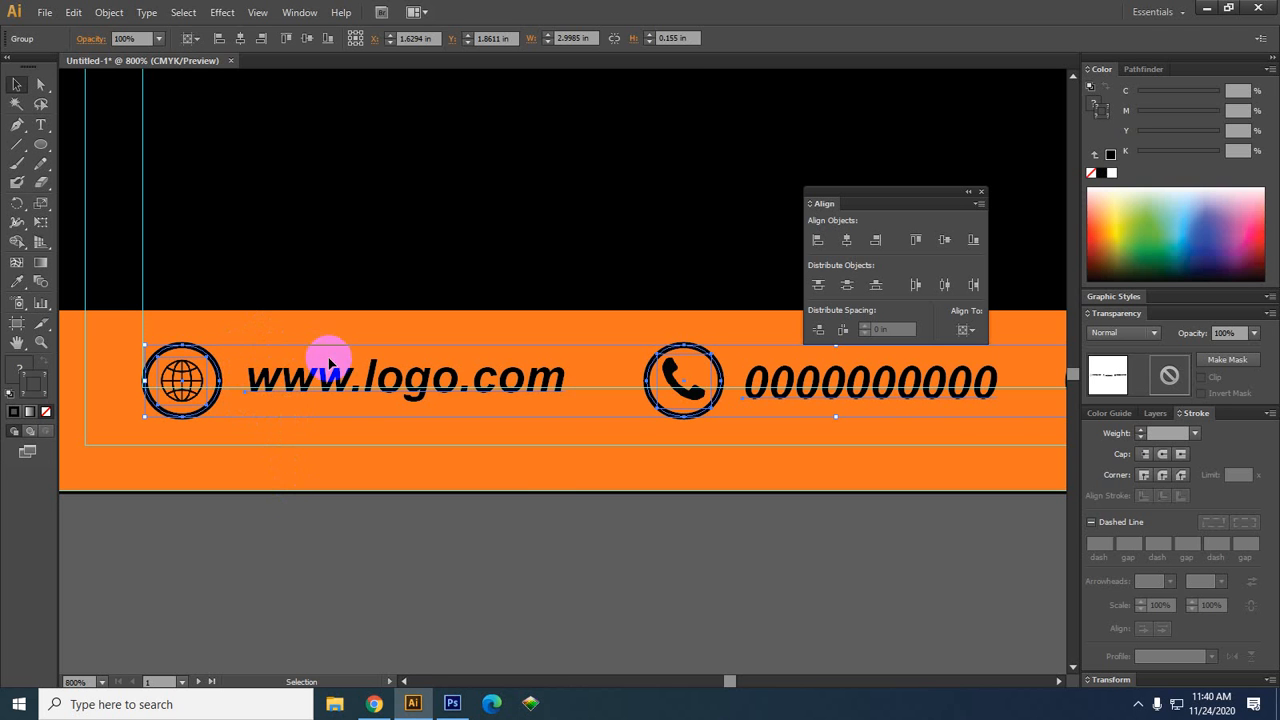
left_click(516, 593)
scroll(449, 534, "down", 1)
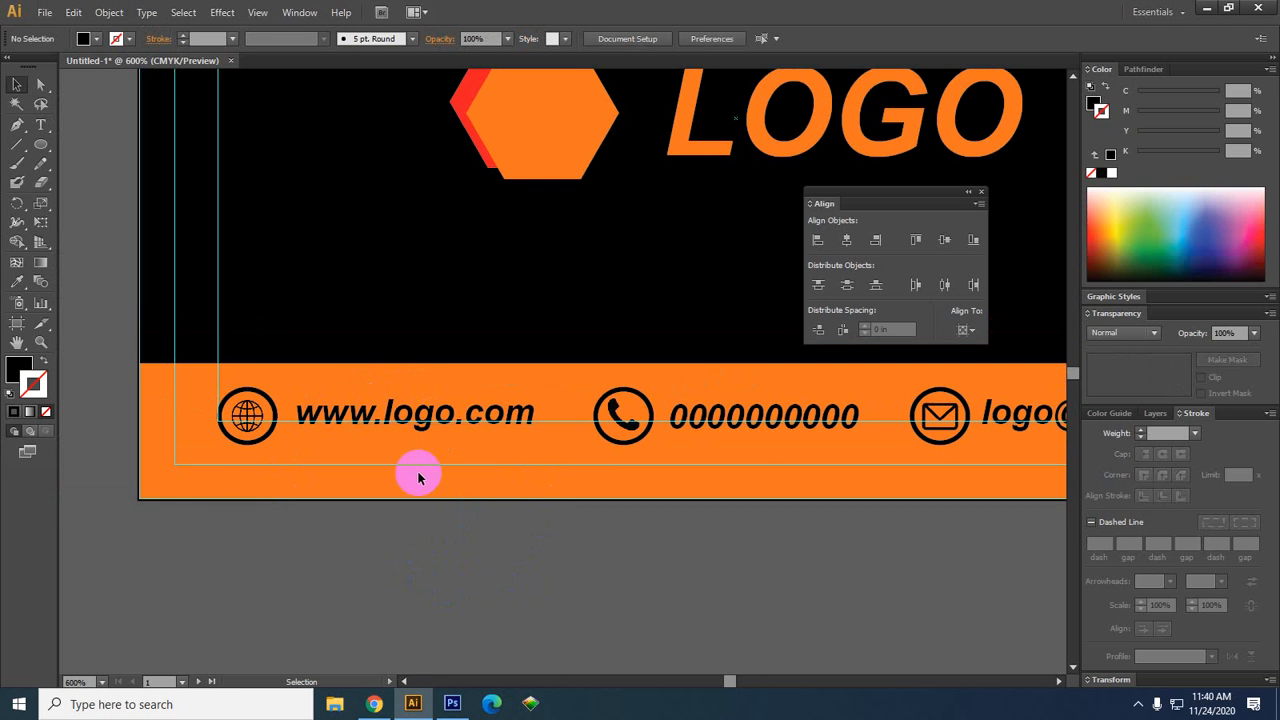
scroll(380, 466, "down", 2)
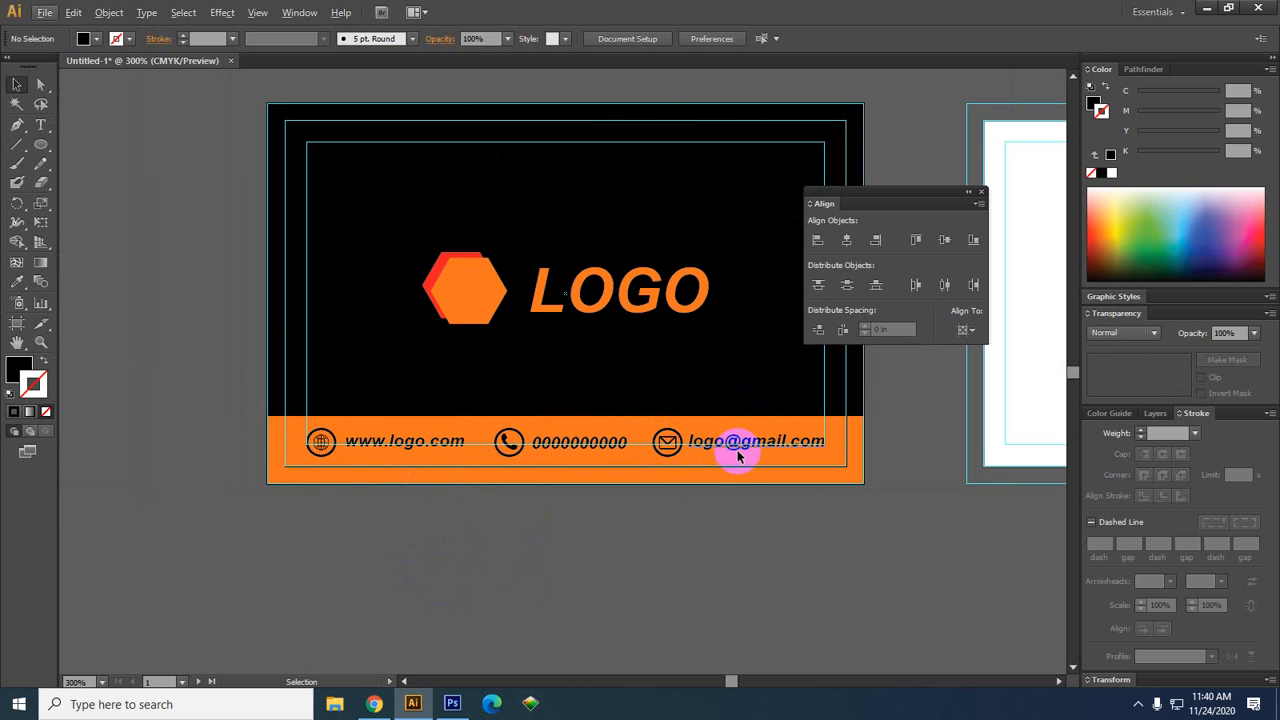
Pan and zoom out until the blank second artboard sits beside the finished front
left_click_drag(835, 512, 510, 541)
scroll(521, 533, "down", 1)
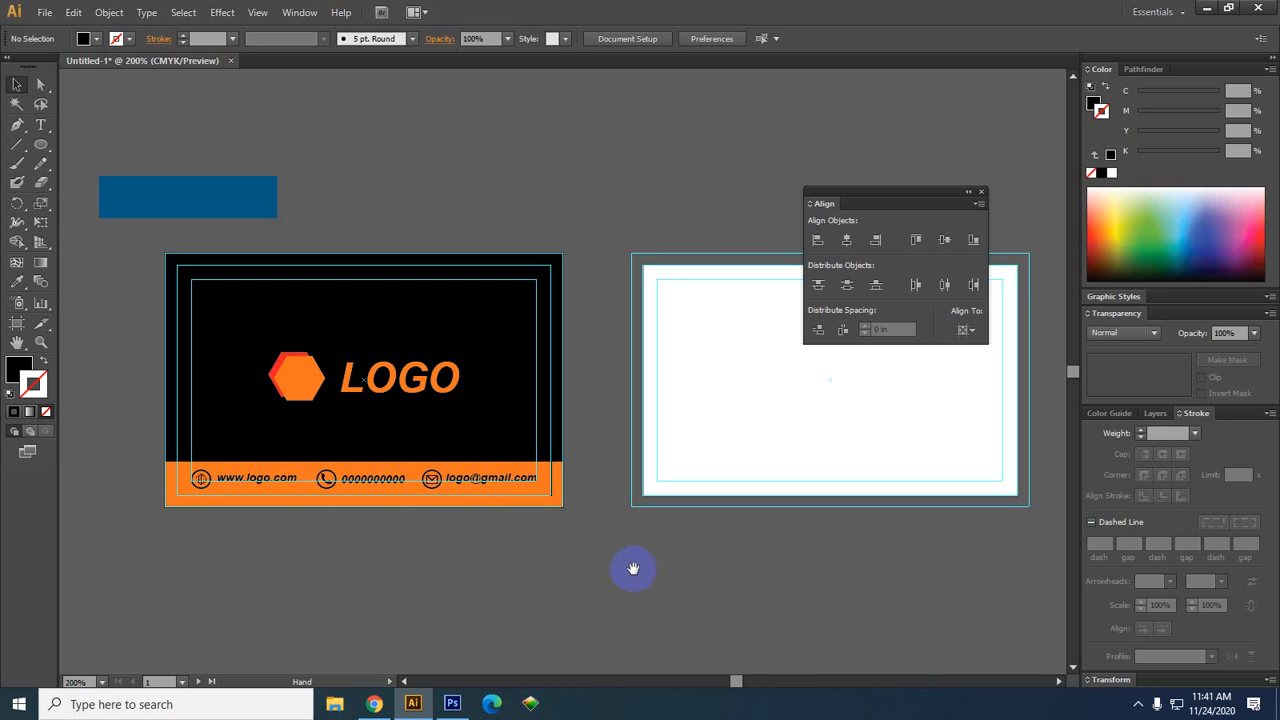
left_click_drag(631, 566, 520, 537)
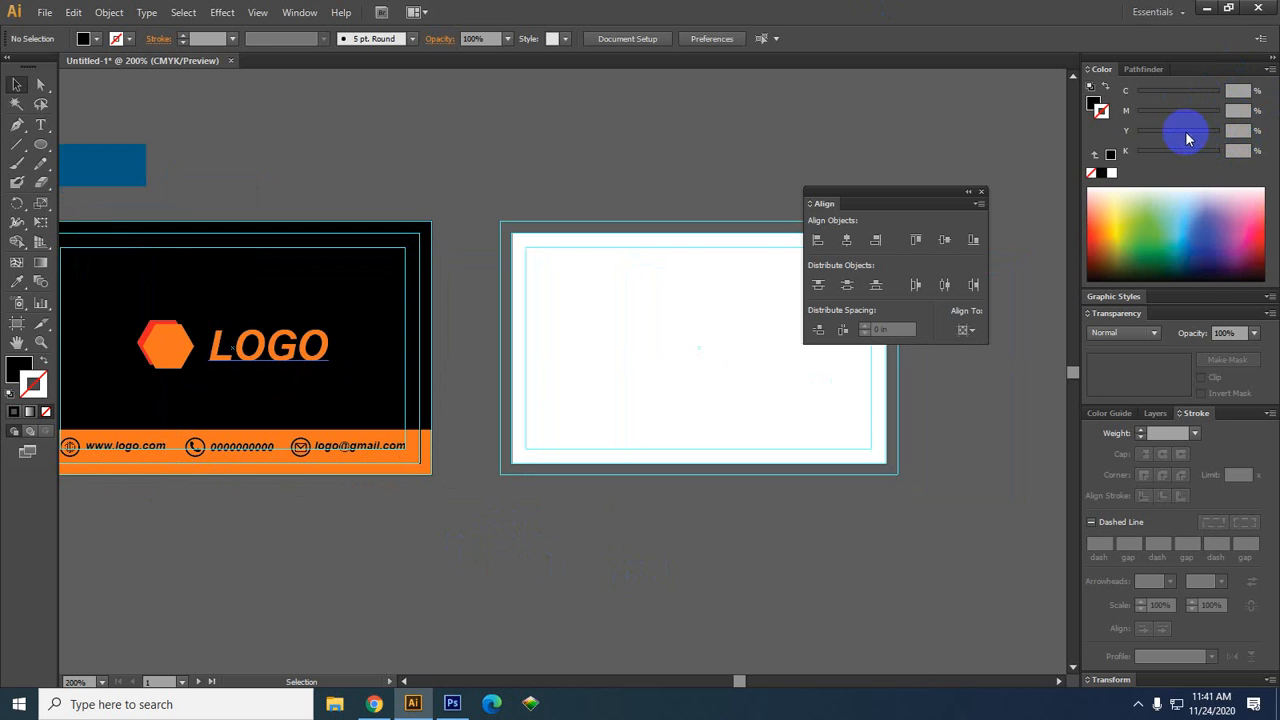
Set the stroke to blue, centre the blank back artboard, and select the Pen Tool
left_click(1208, 230)
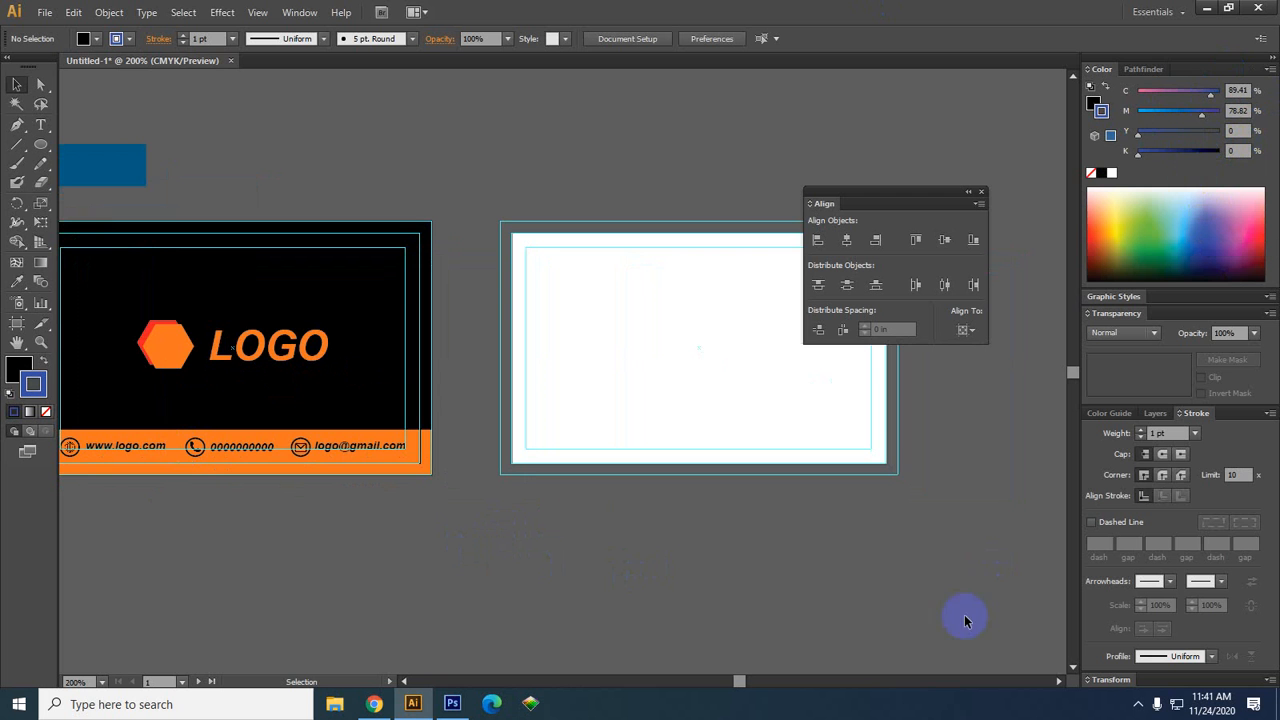
left_click_drag(949, 545, 767, 531)
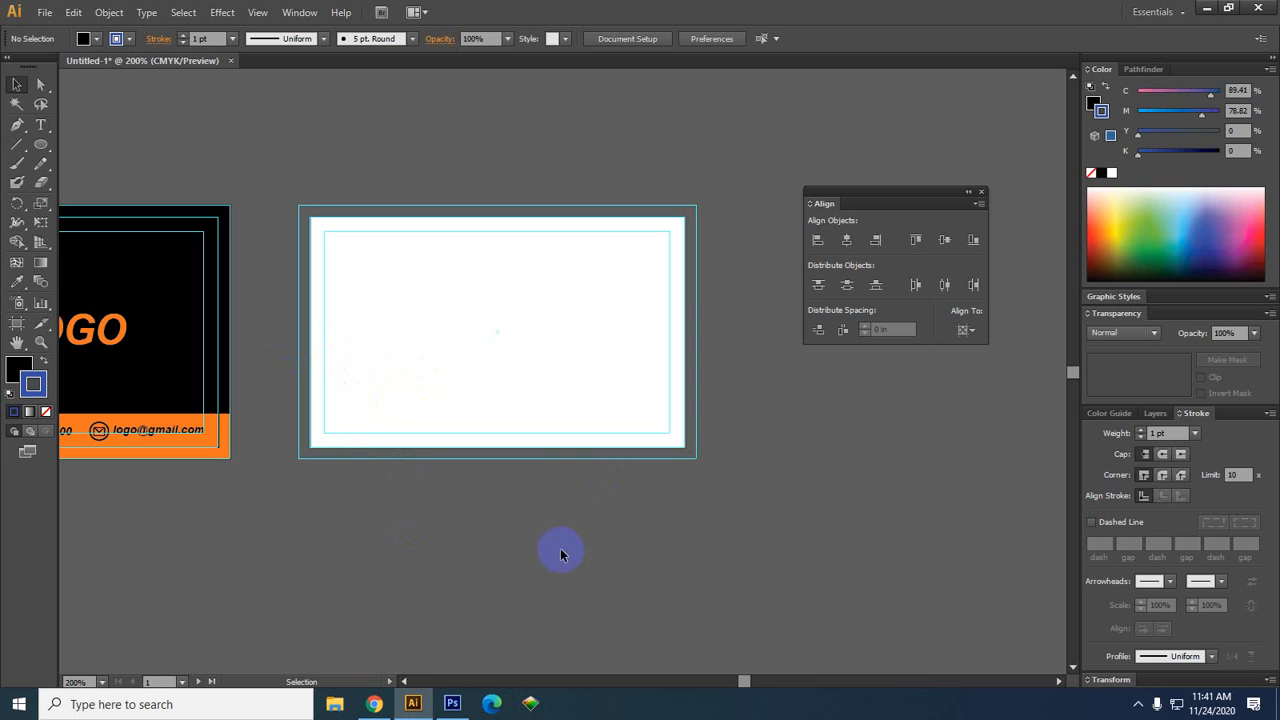
left_click(18, 127)
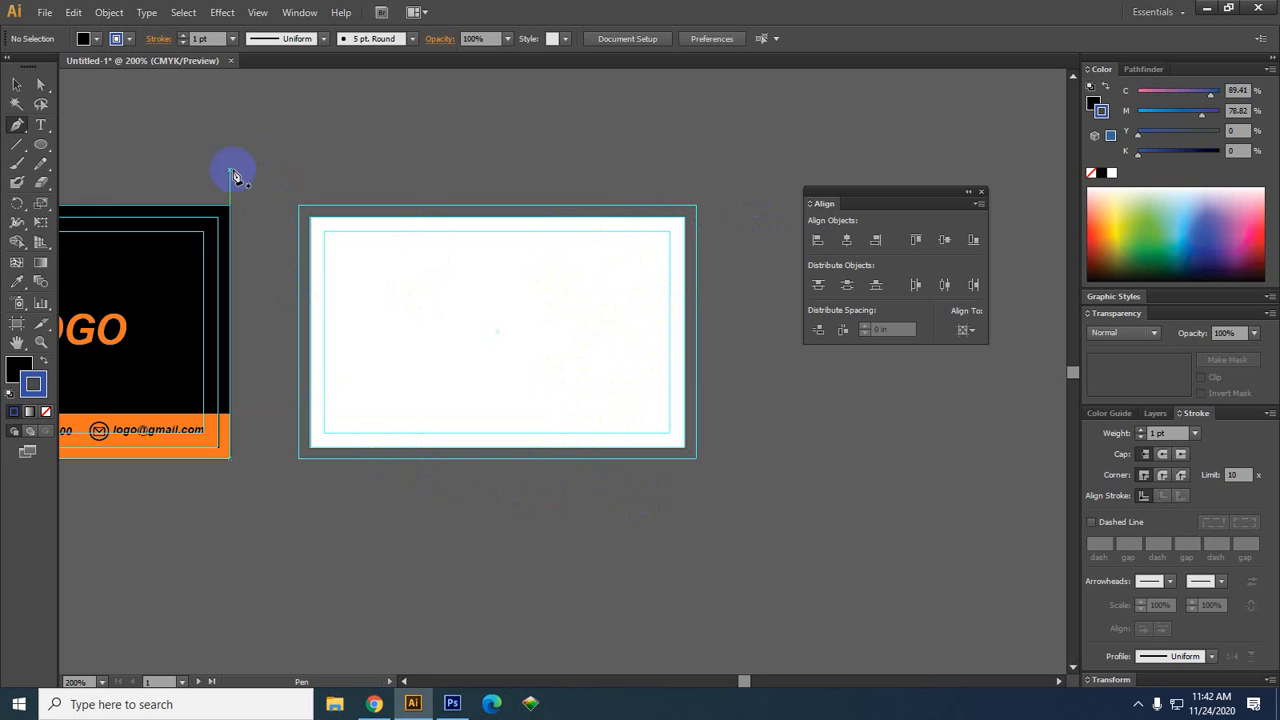
Draw a test rectangle from the card's top-left corner, then delete it
left_click_drag(40, 143, 86, 137)
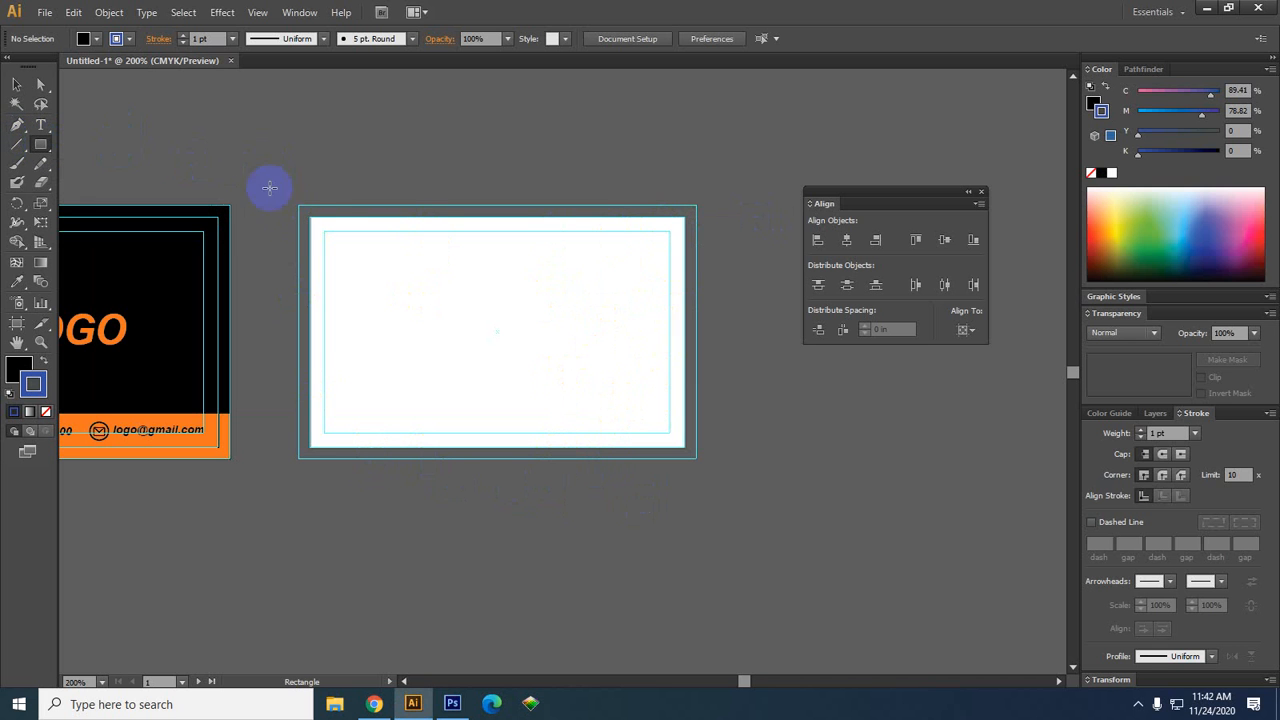
left_click_drag(300, 204, 480, 458)
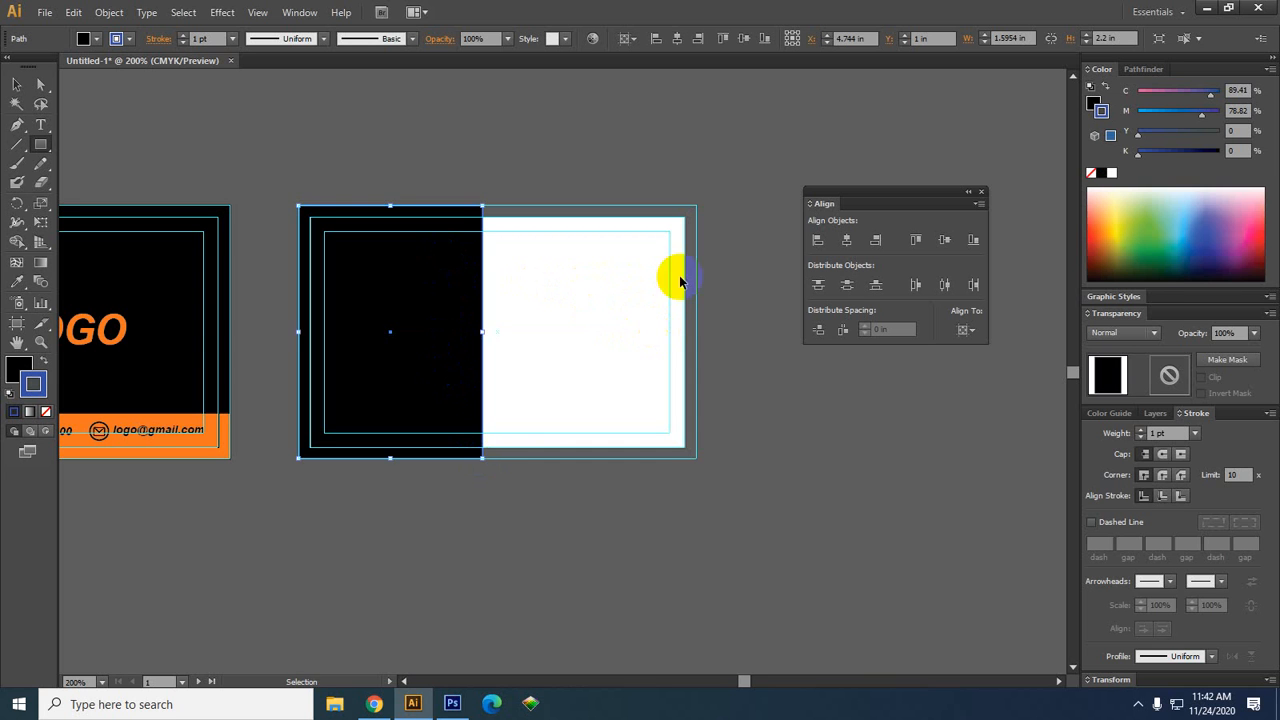
key("Delete")
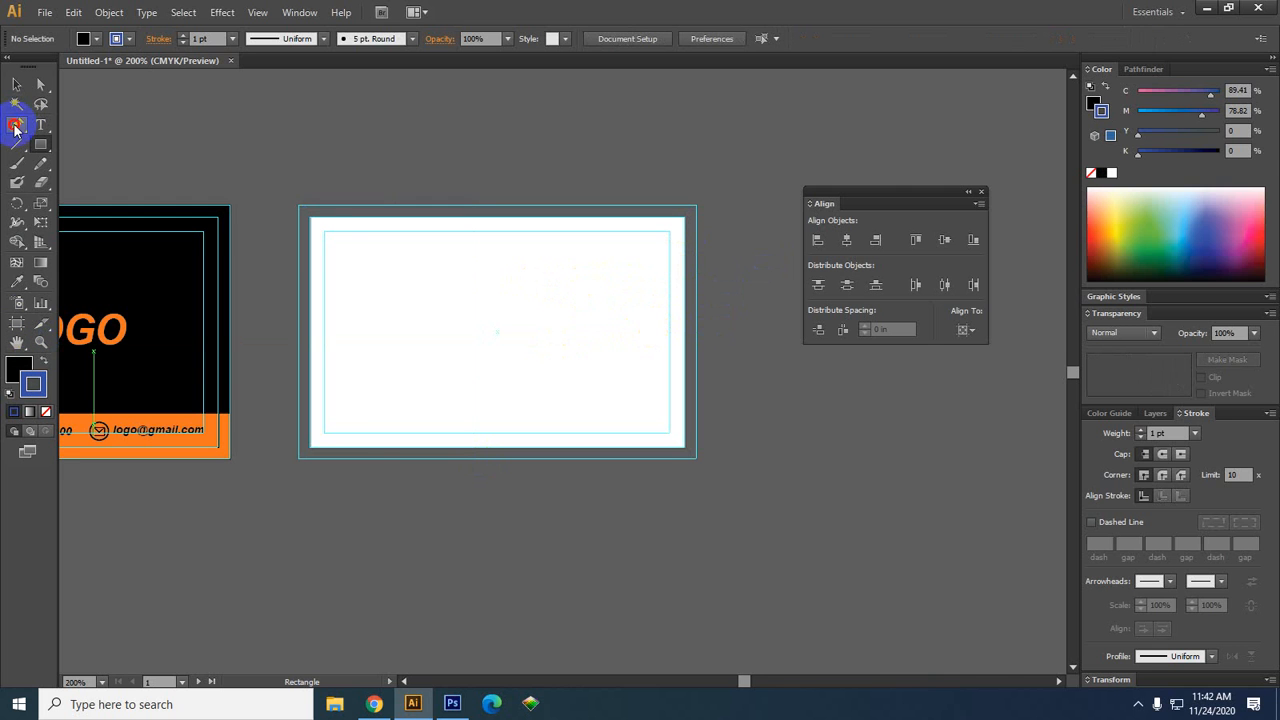
Pen-draw a closed black shape over the card's left side with a curved right edge
left_click(15, 125)
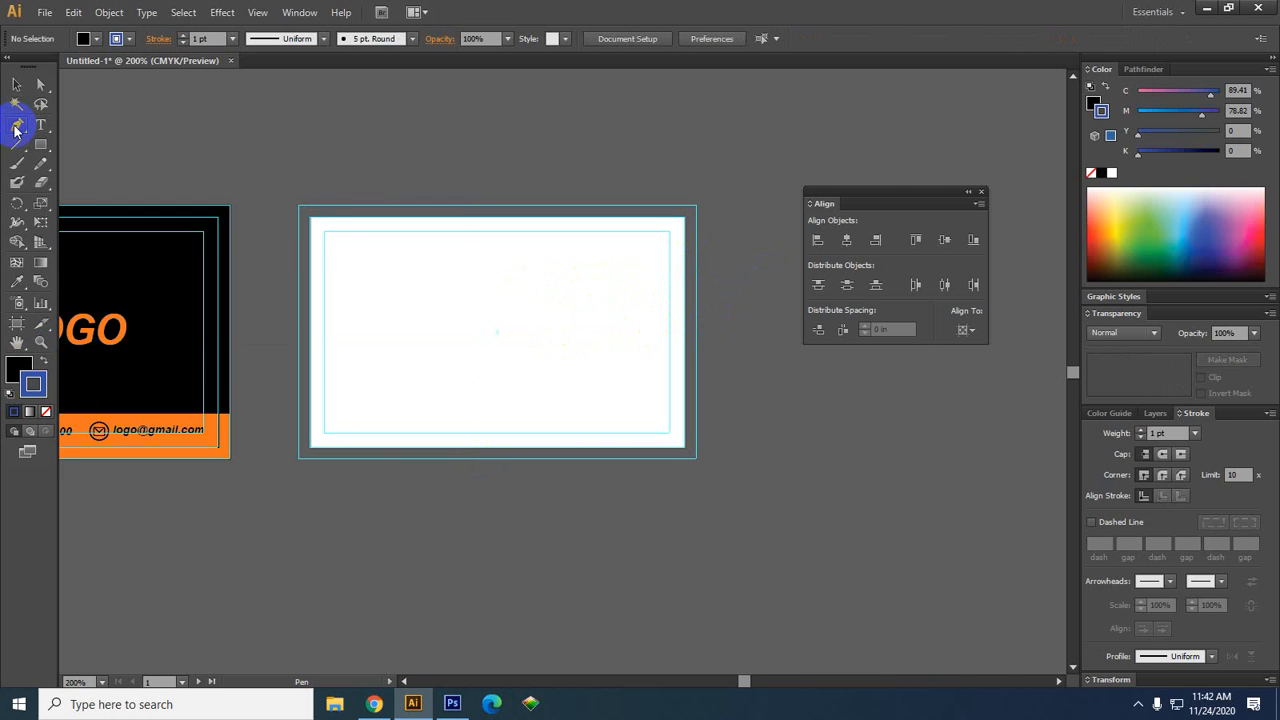
left_click(434, 468)
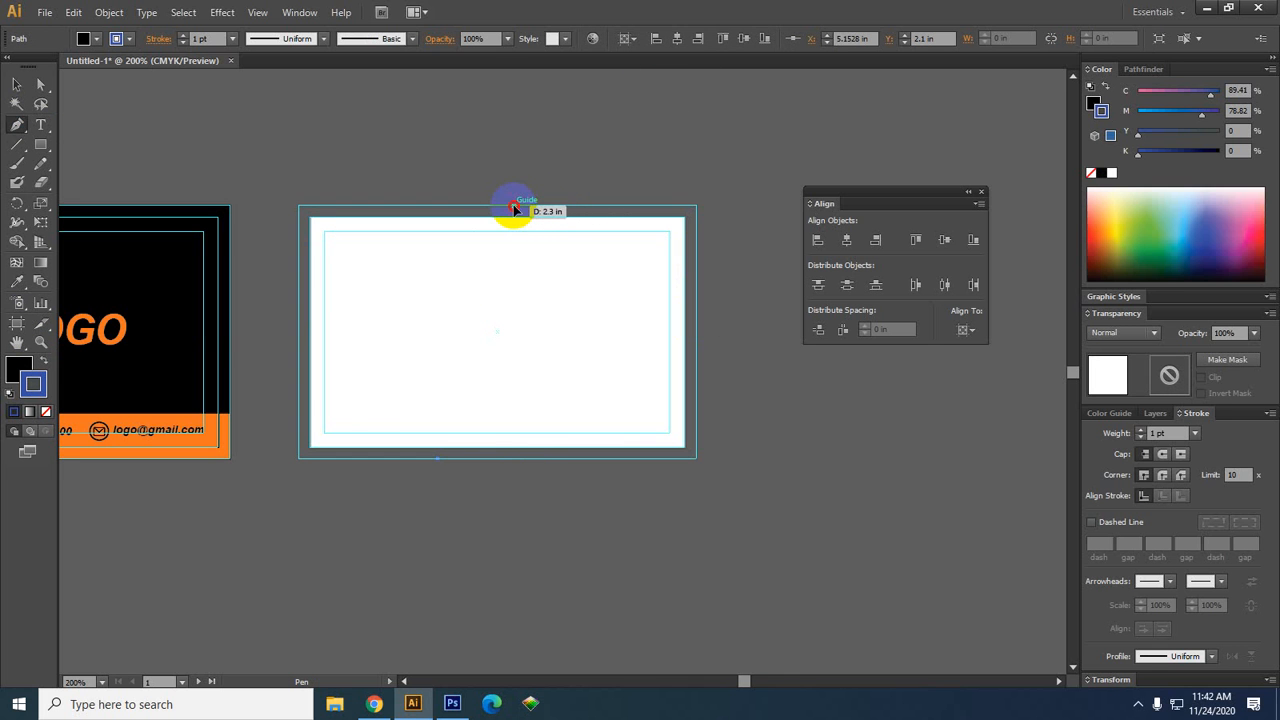
left_click_drag(513, 209, 603, 112)
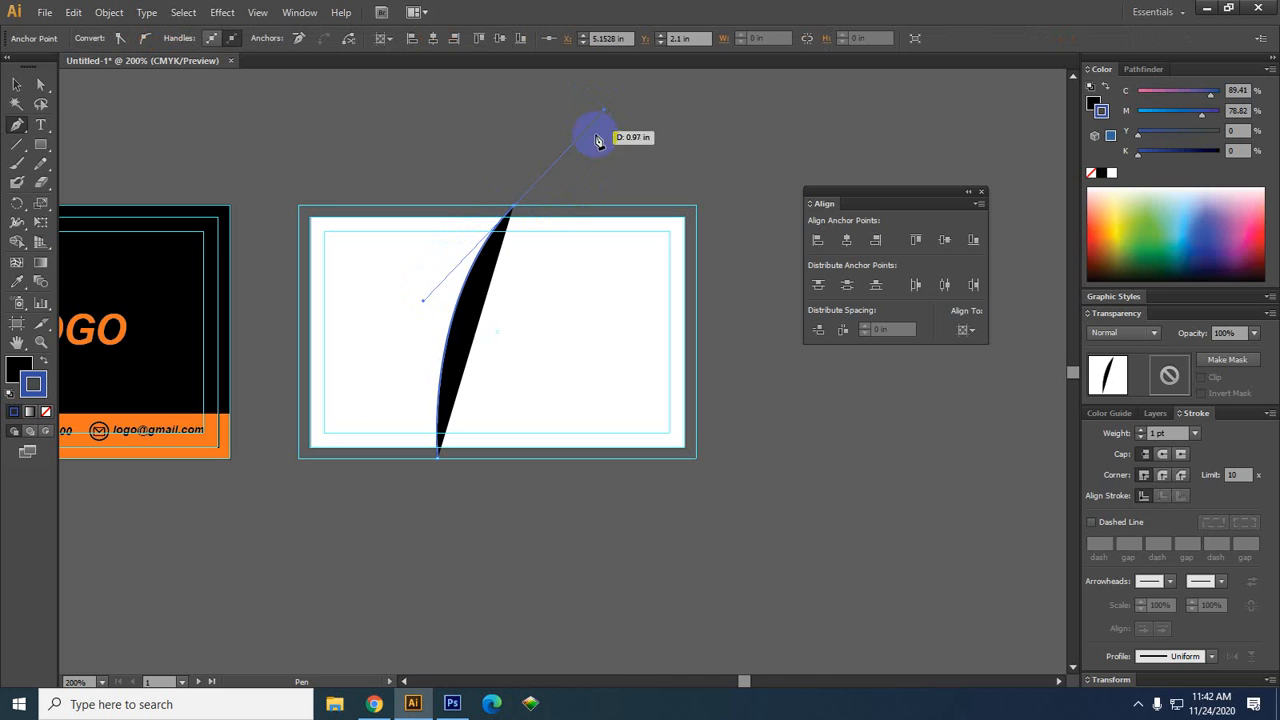
left_click(514, 211)
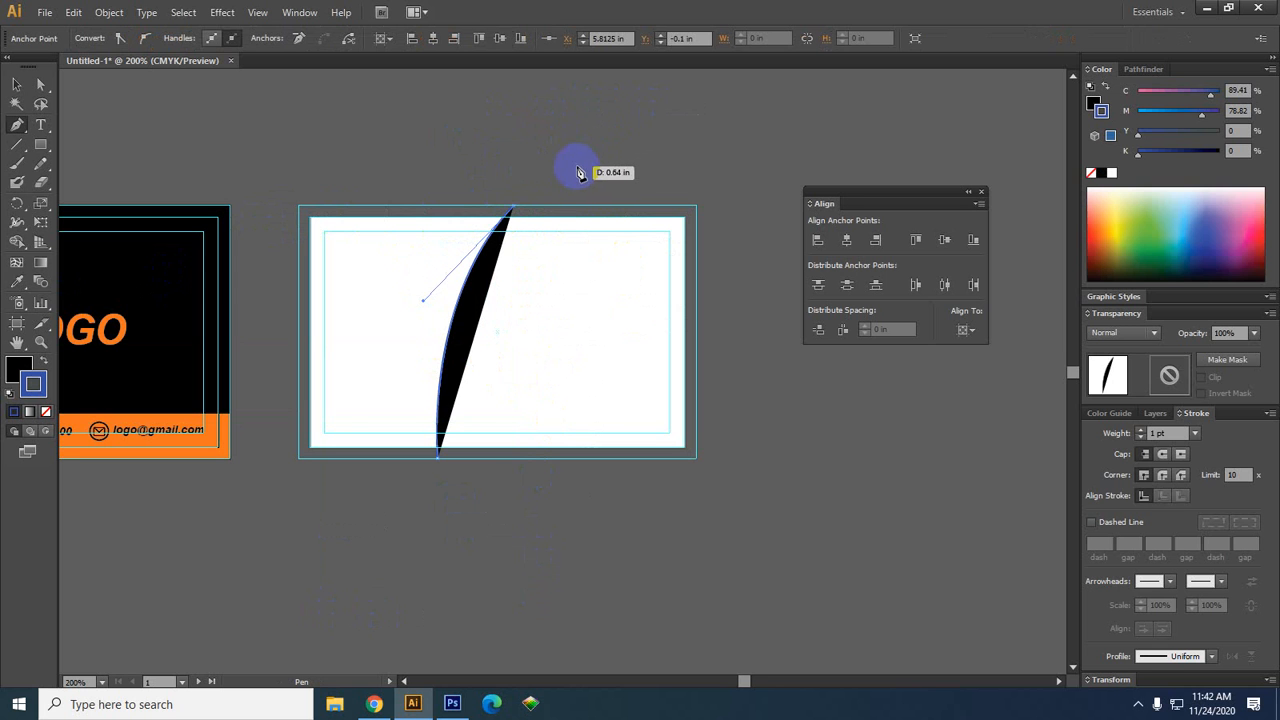
left_click(302, 212)
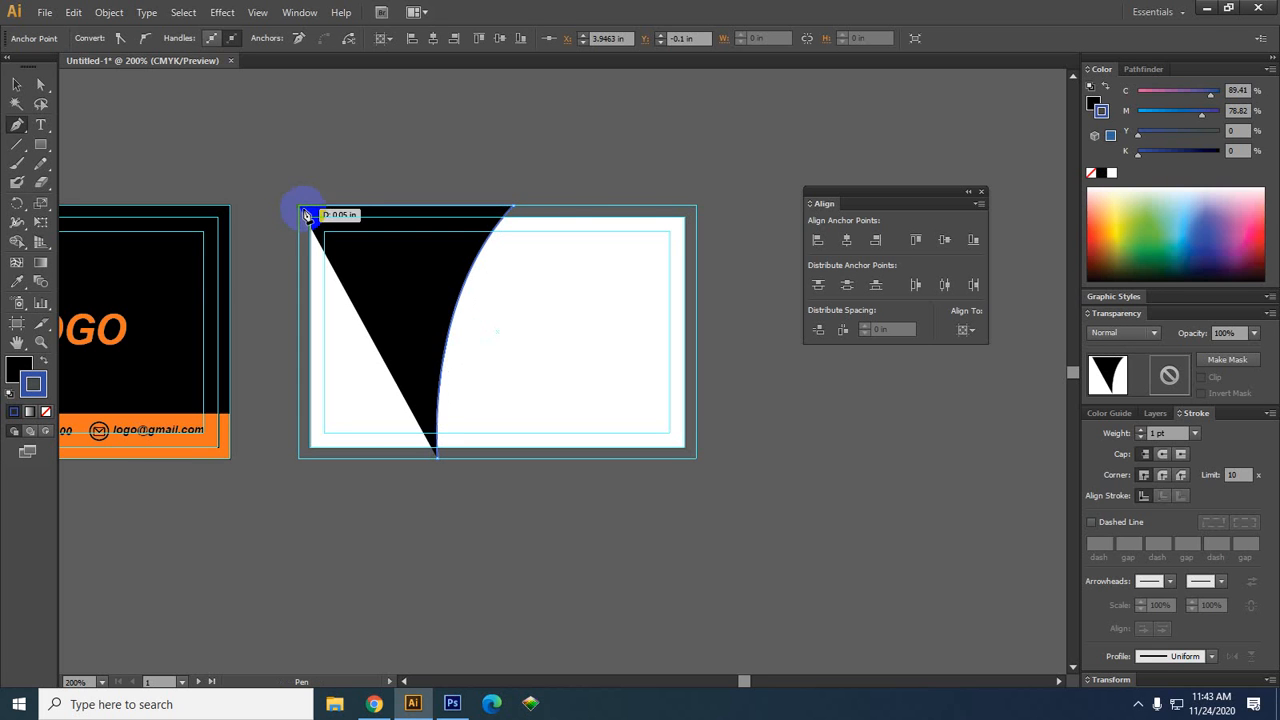
left_click(514, 209)
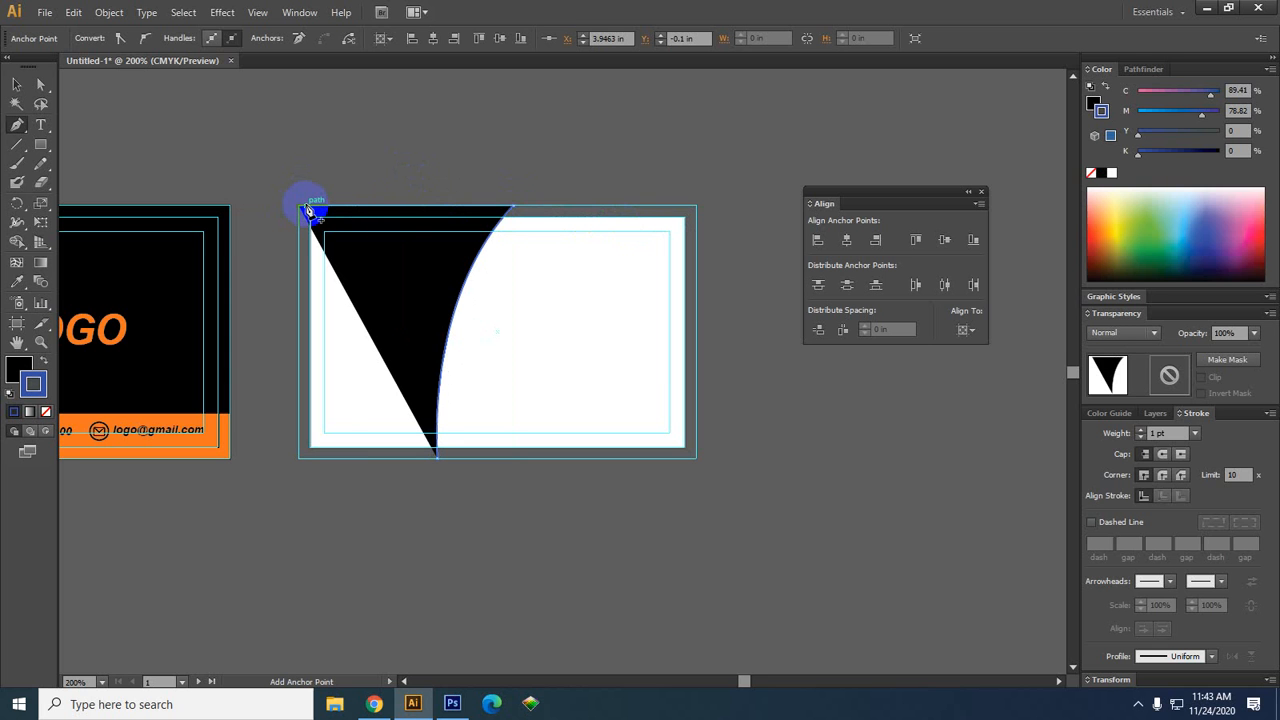
left_click_drag(310, 211, 303, 466)
left_click(299, 459)
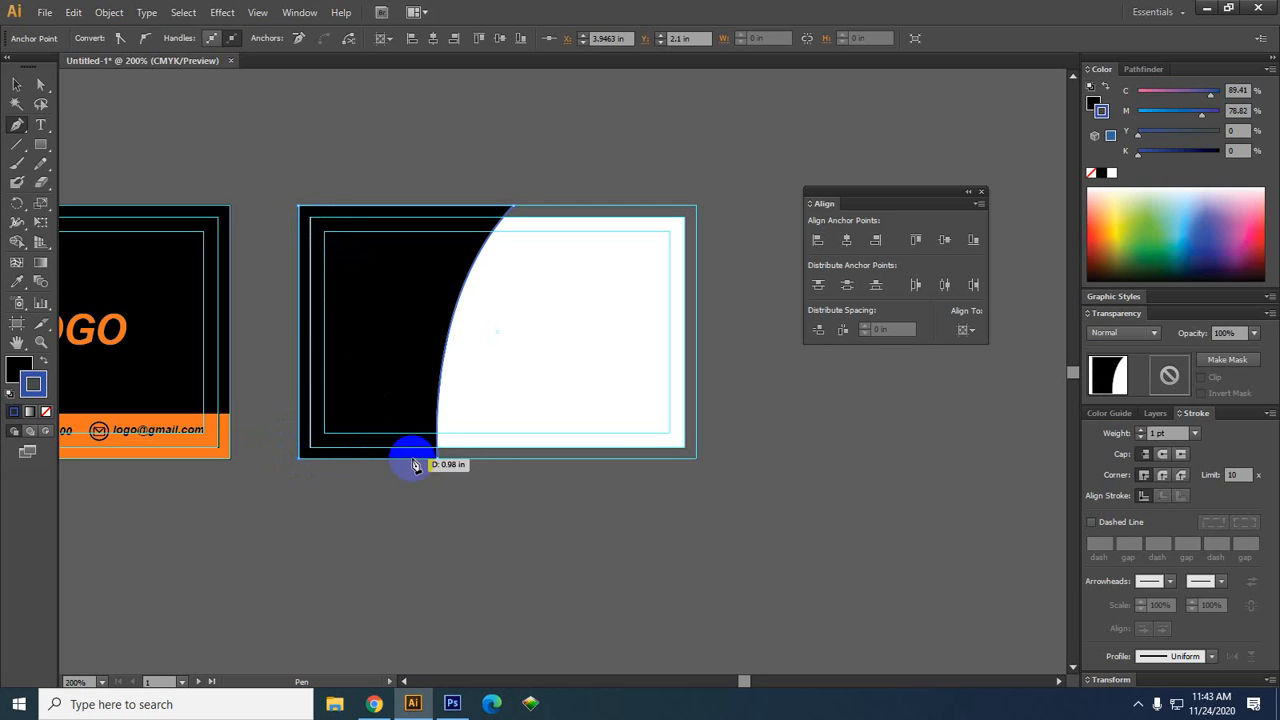
left_click(441, 461)
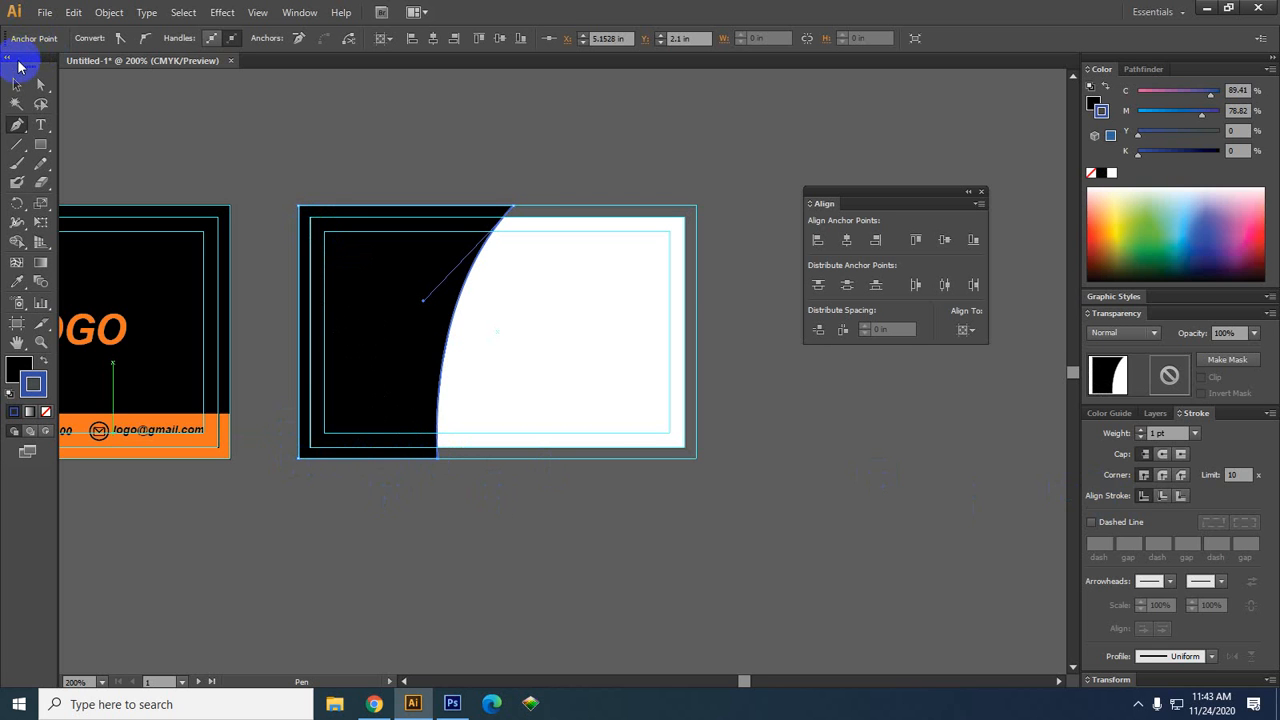
left_click(17, 84)
left_click(562, 438)
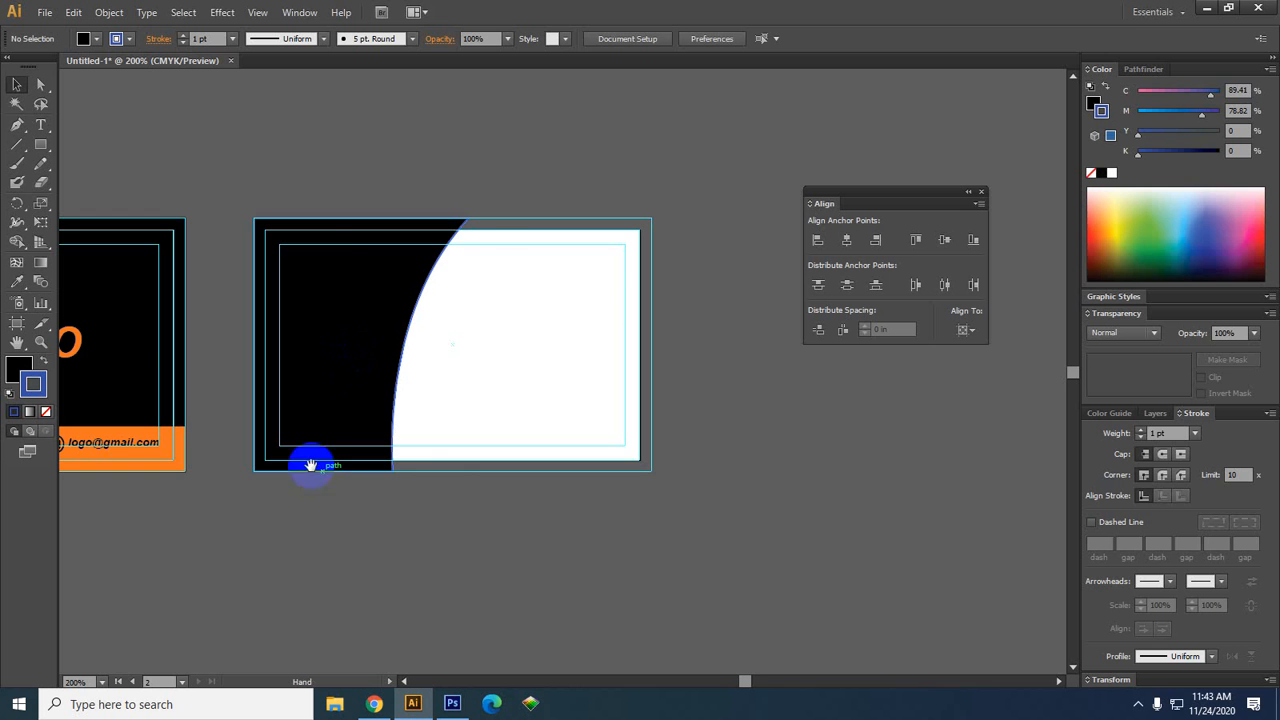
Shrink the orange hexagon LOGO group and drag it onto the back card's black area
left_click_drag(342, 426, 586, 414)
left_click_drag(276, 345, 606, 530)
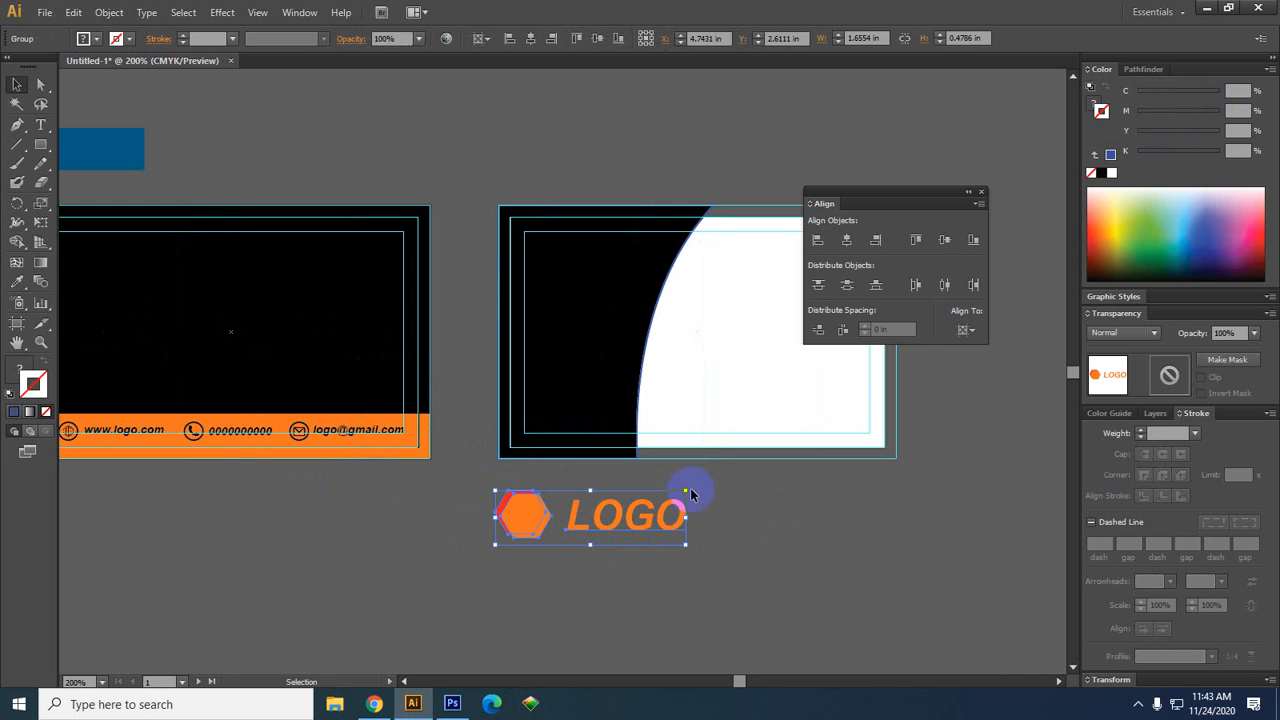
left_click_drag(686, 490, 673, 501)
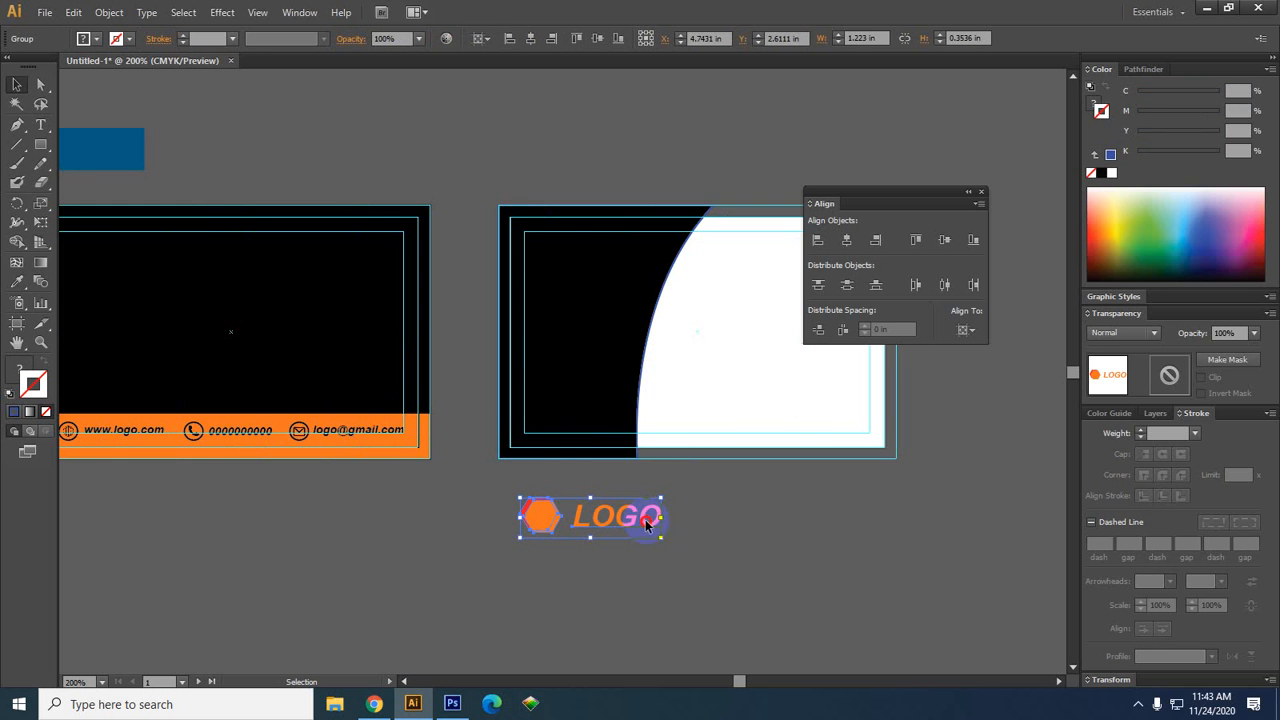
left_click_drag(641, 516, 654, 342)
Dismiss the context menu, deselect the LOGO, and select the black curved shape
right_click(654, 342)
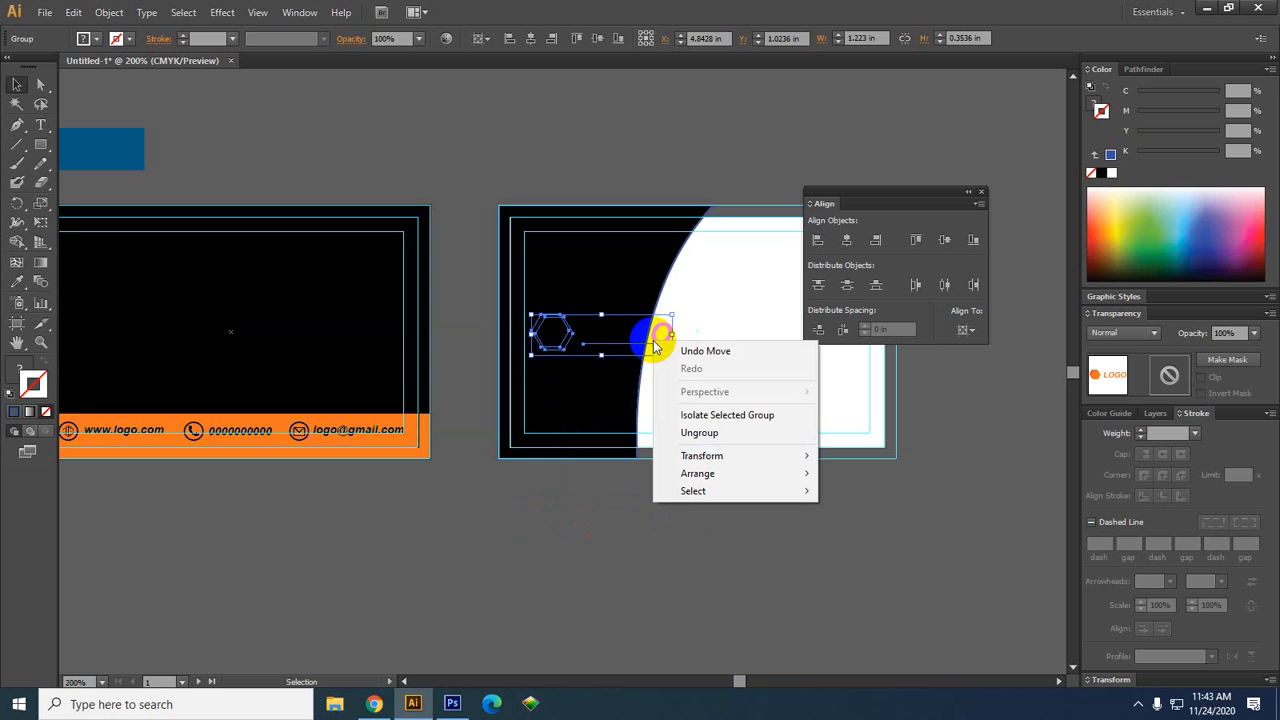
left_click(591, 606)
scroll(688, 390, "right", 5)
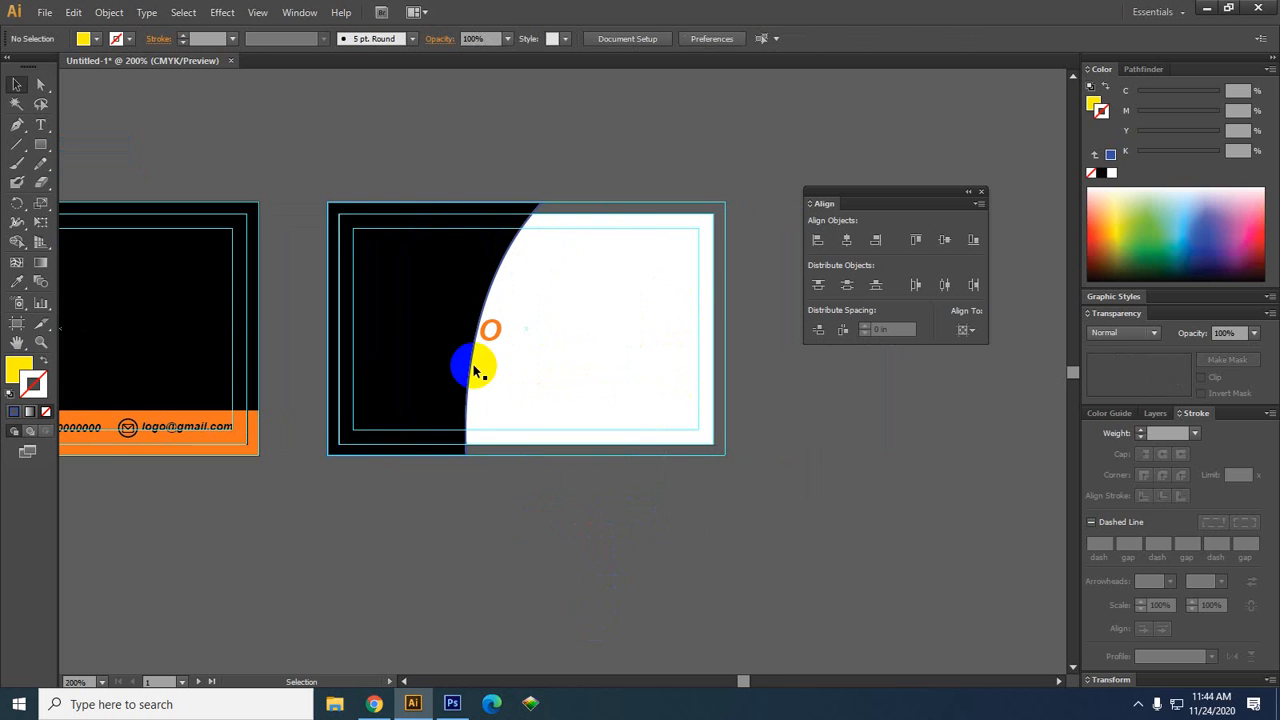
left_click(443, 330)
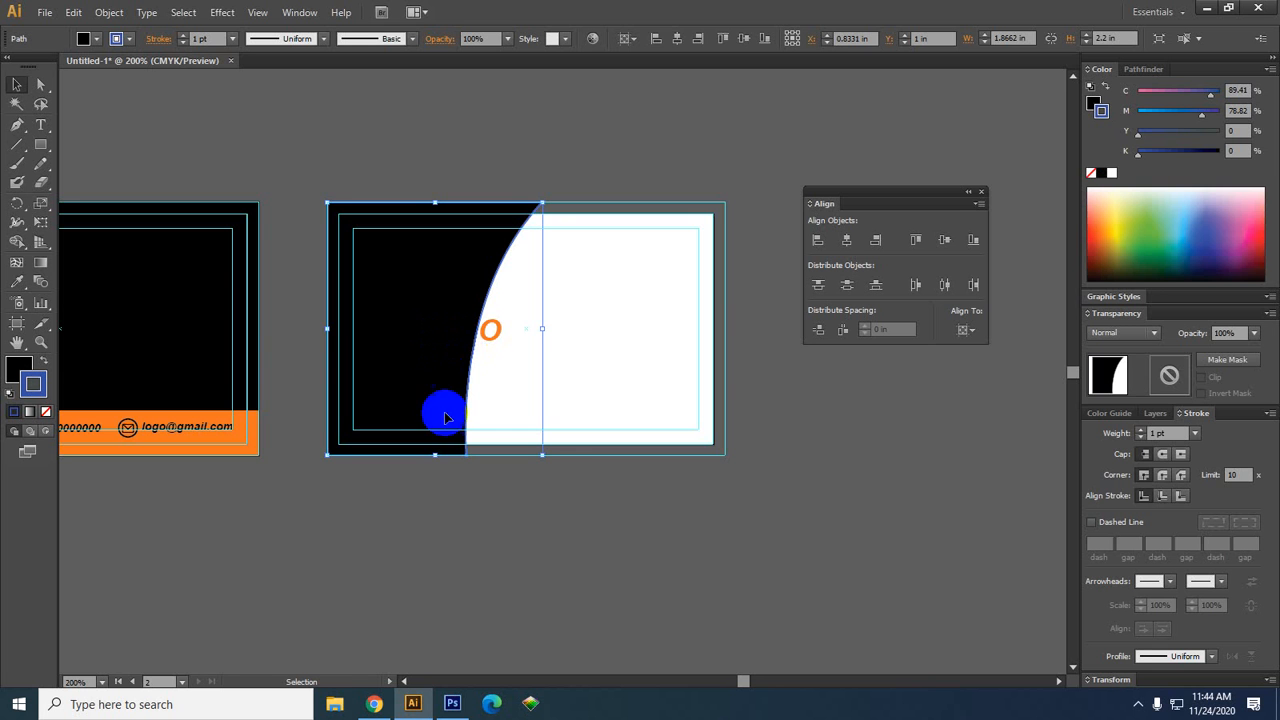
Send the black curved shape to the back so the orange hexagon LOGO shows on top
left_click(571, 394)
left_click(385, 355)
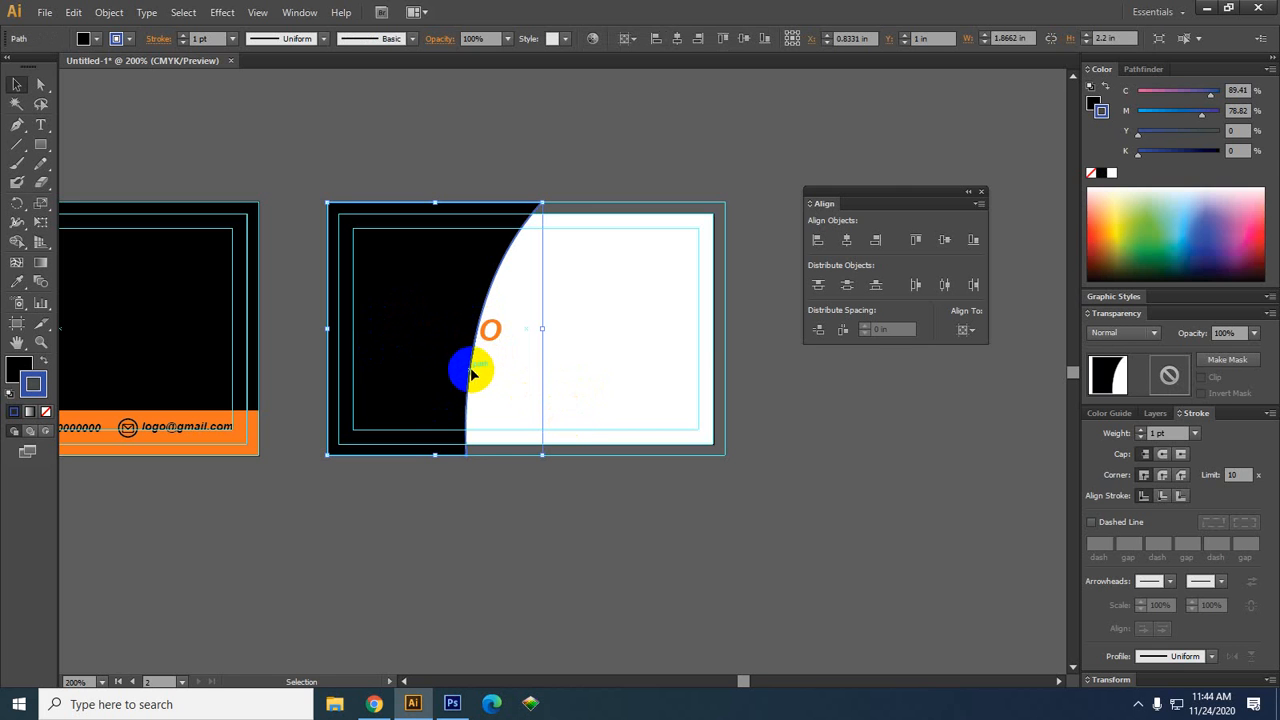
right_click(424, 312)
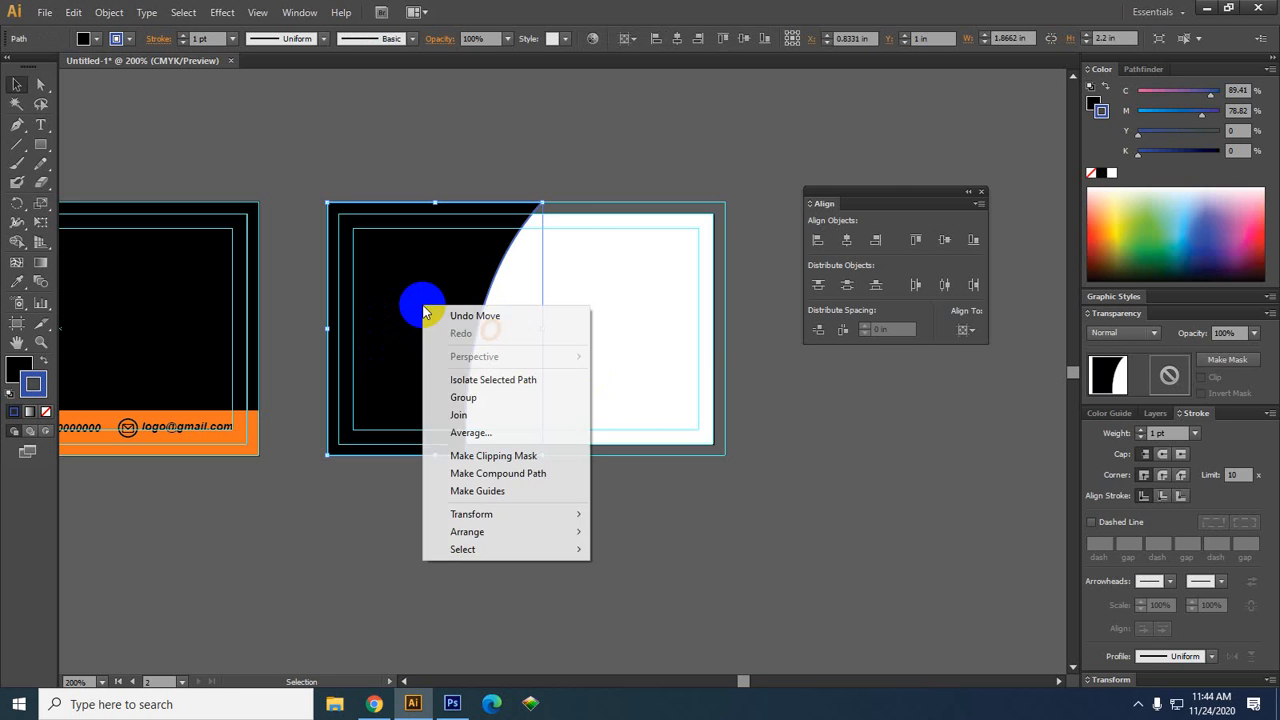
mouse_move(507, 541)
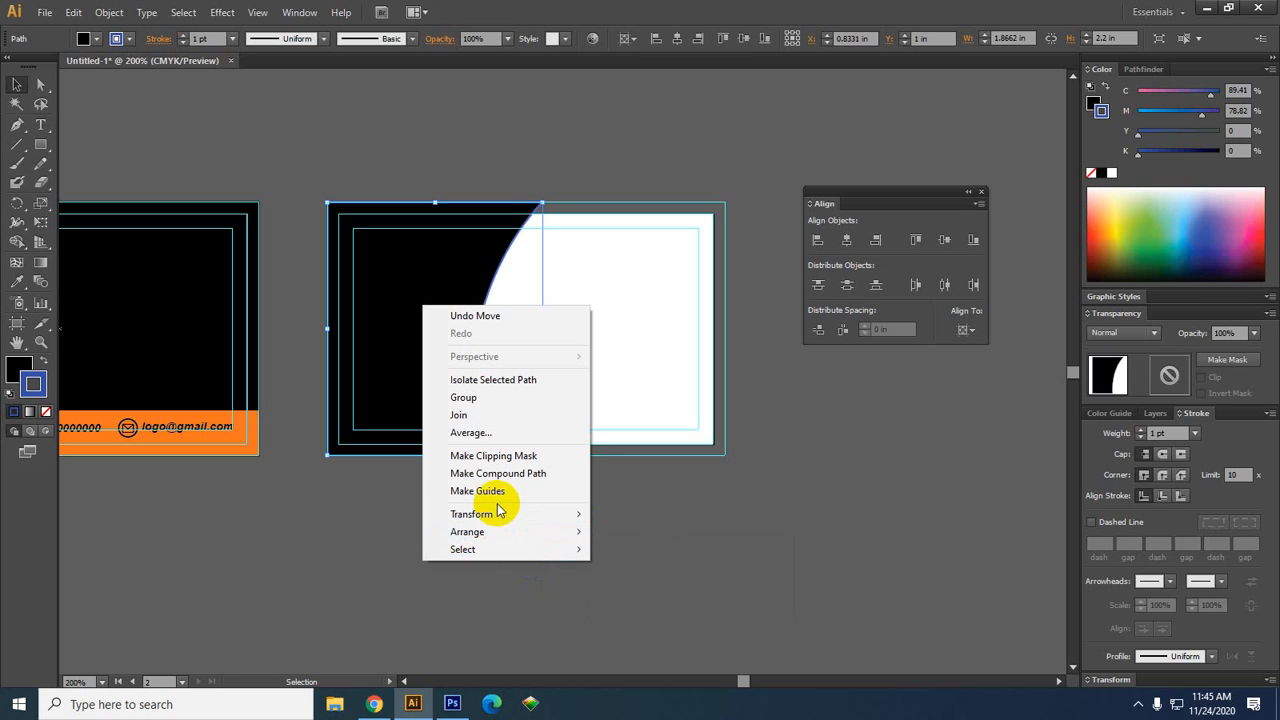
mouse_move(487, 534)
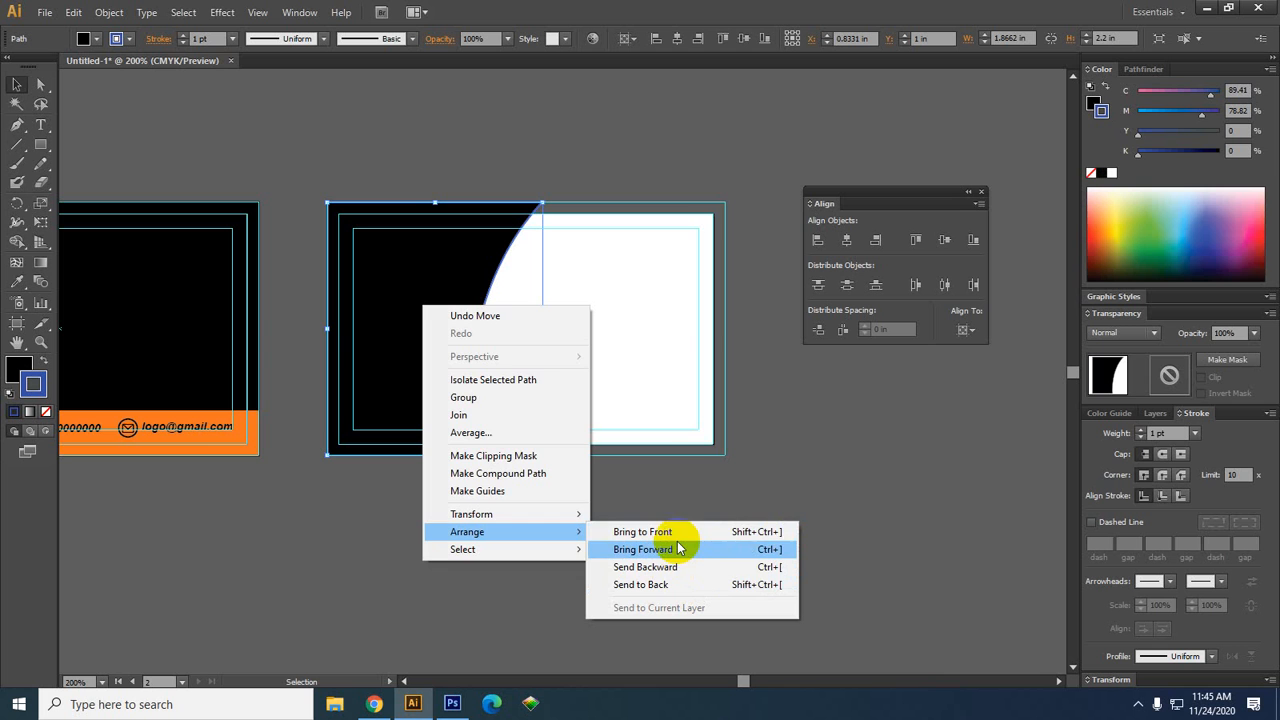
left_click(666, 586)
left_click(546, 458)
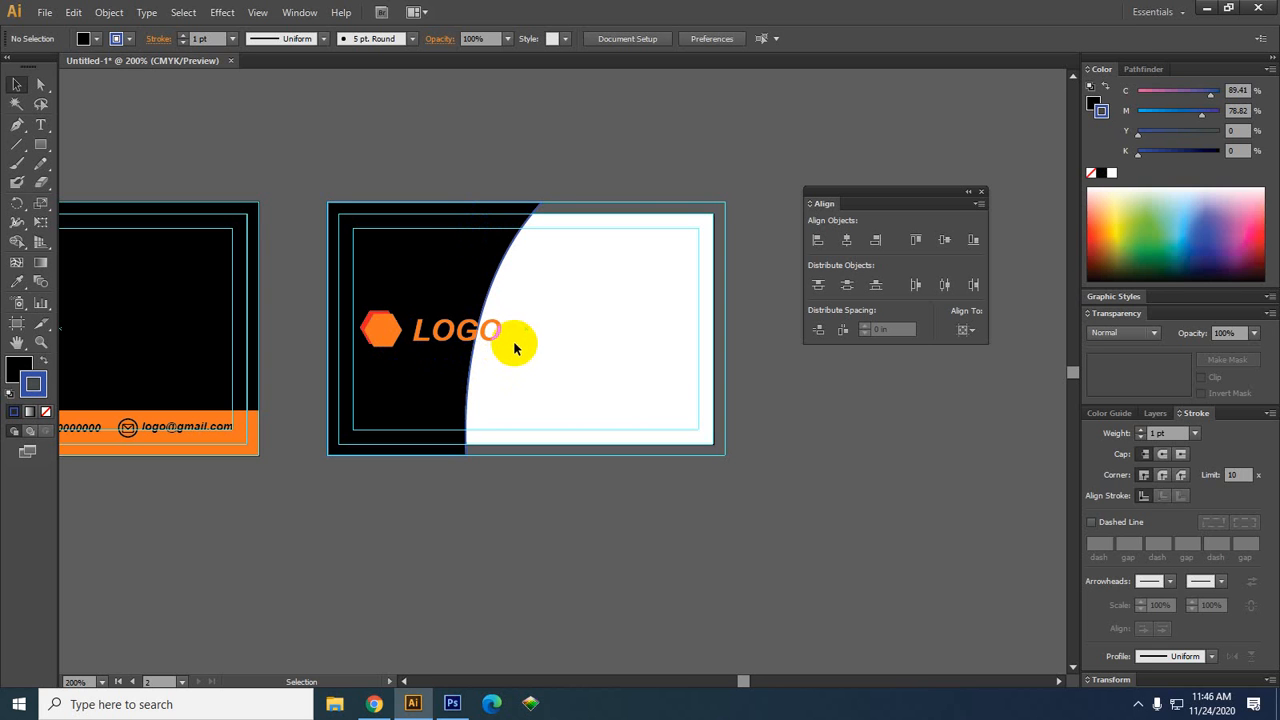
key("ctrl+z")
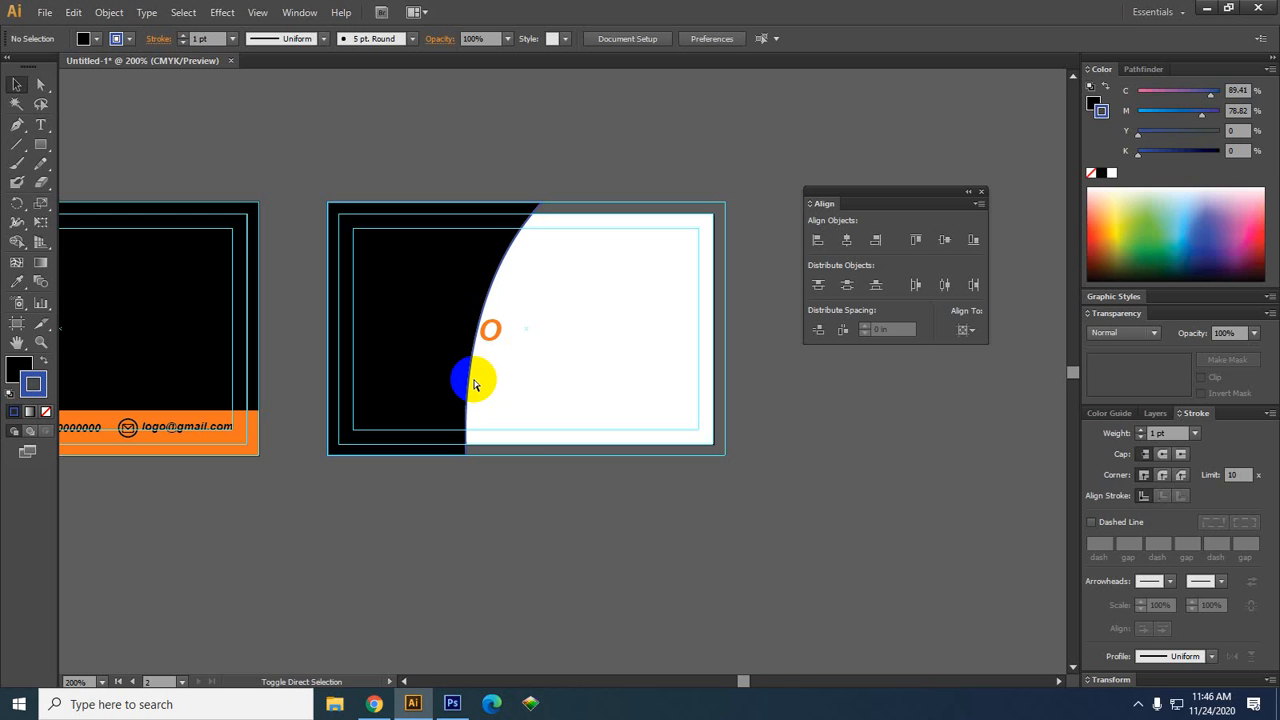
left_click(436, 316)
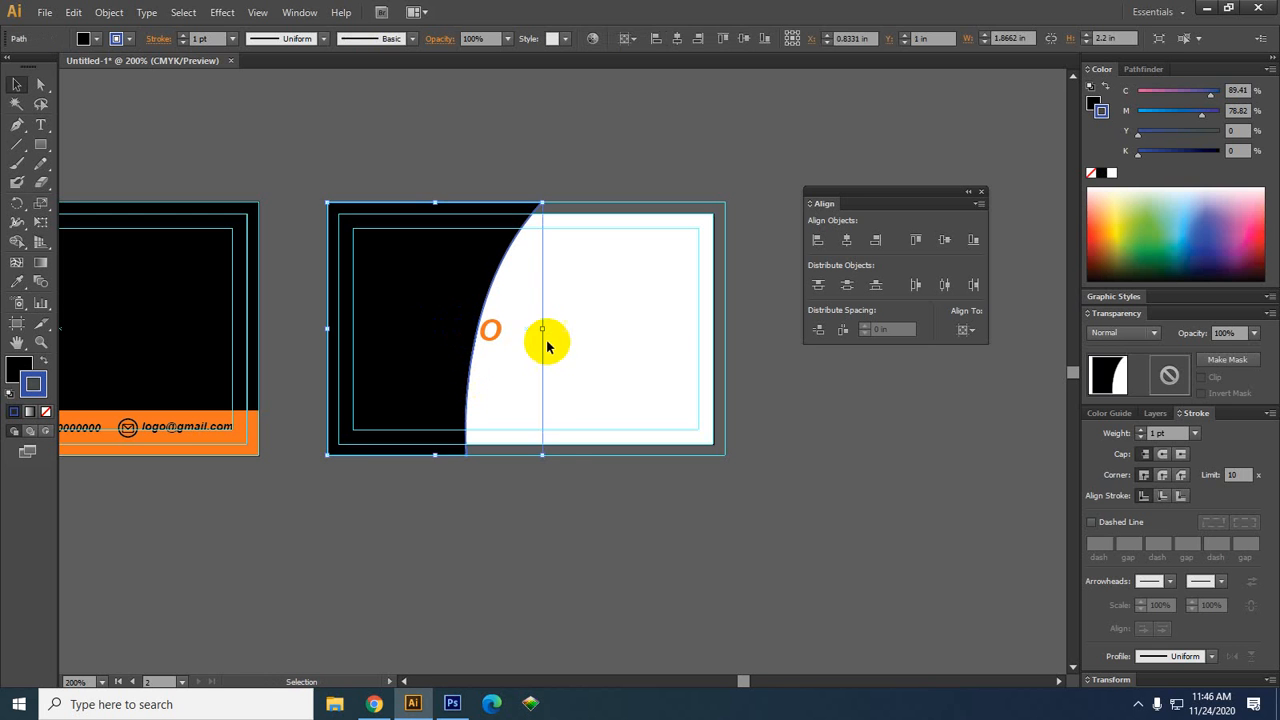
right_click(409, 318)
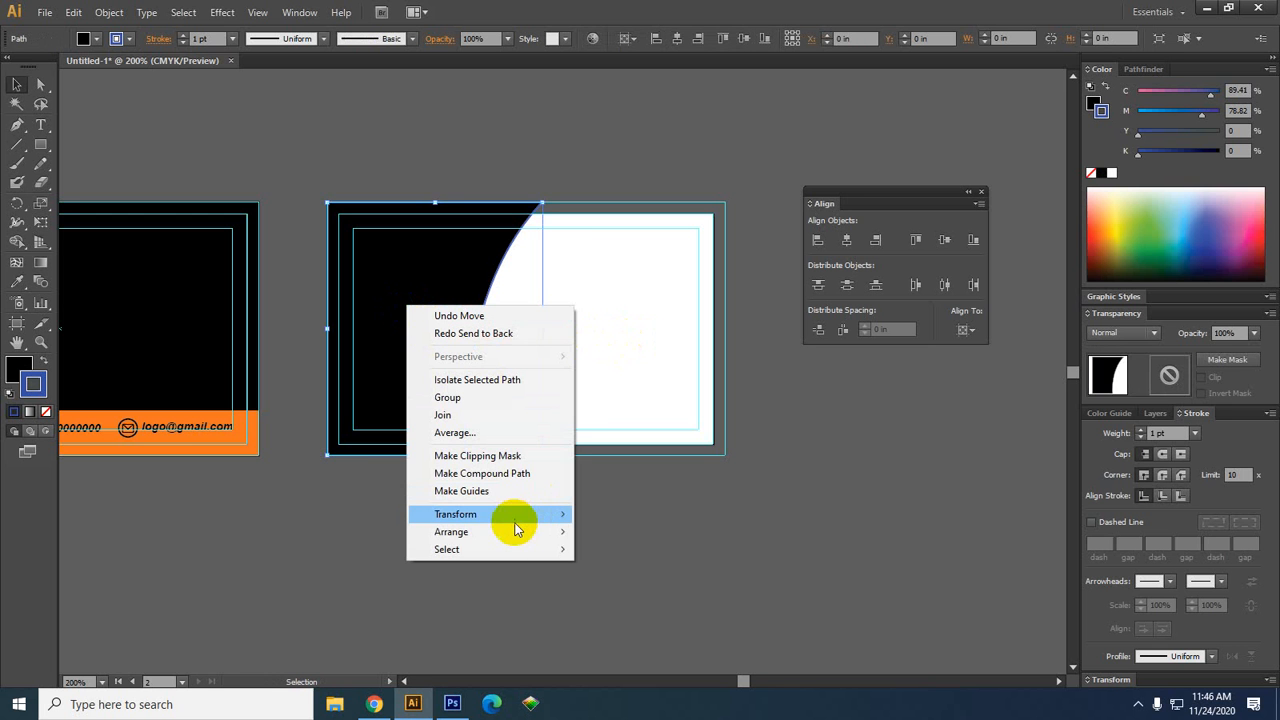
mouse_move(515, 528)
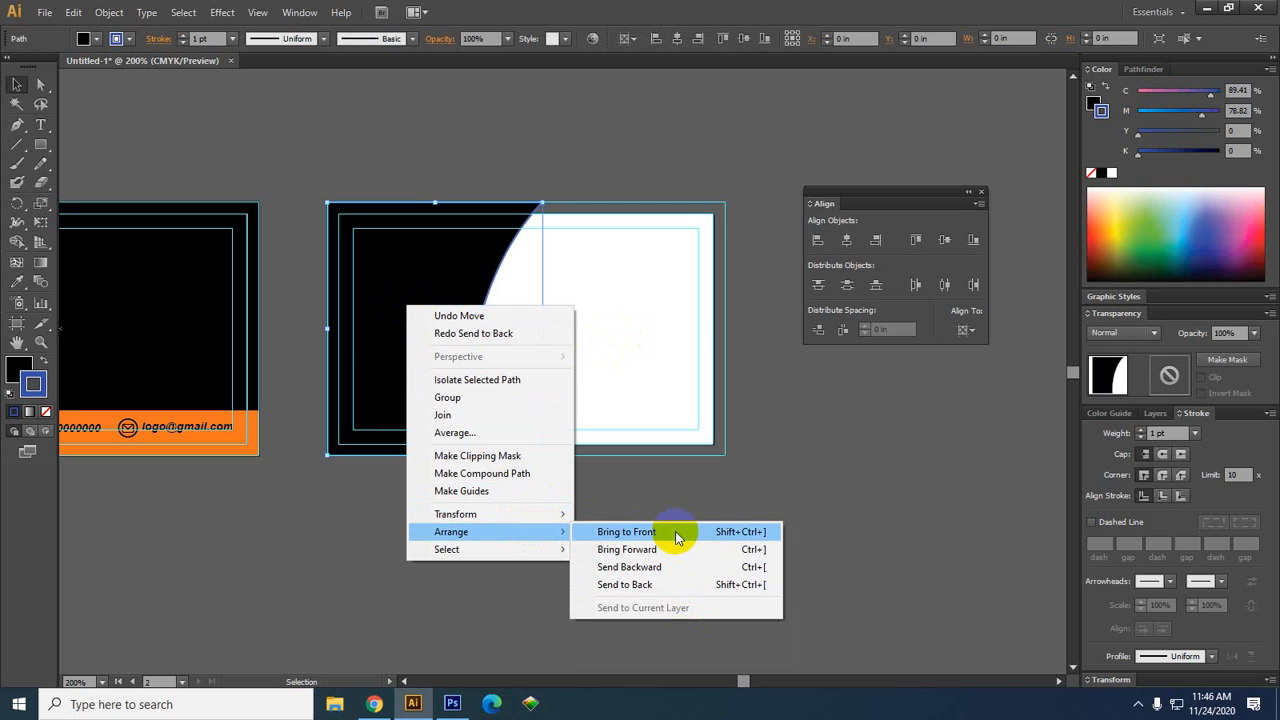
left_click(745, 442)
left_click(440, 370)
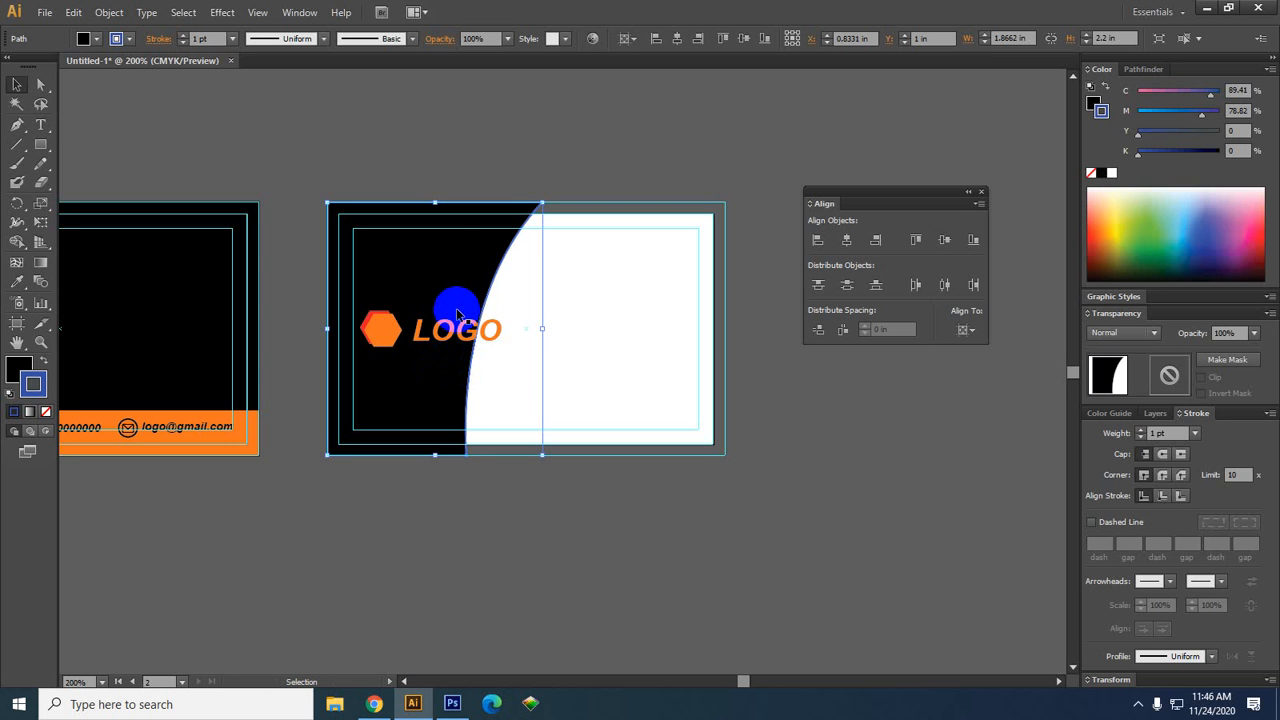
right_click(450, 256)
mouse_move(490, 478)
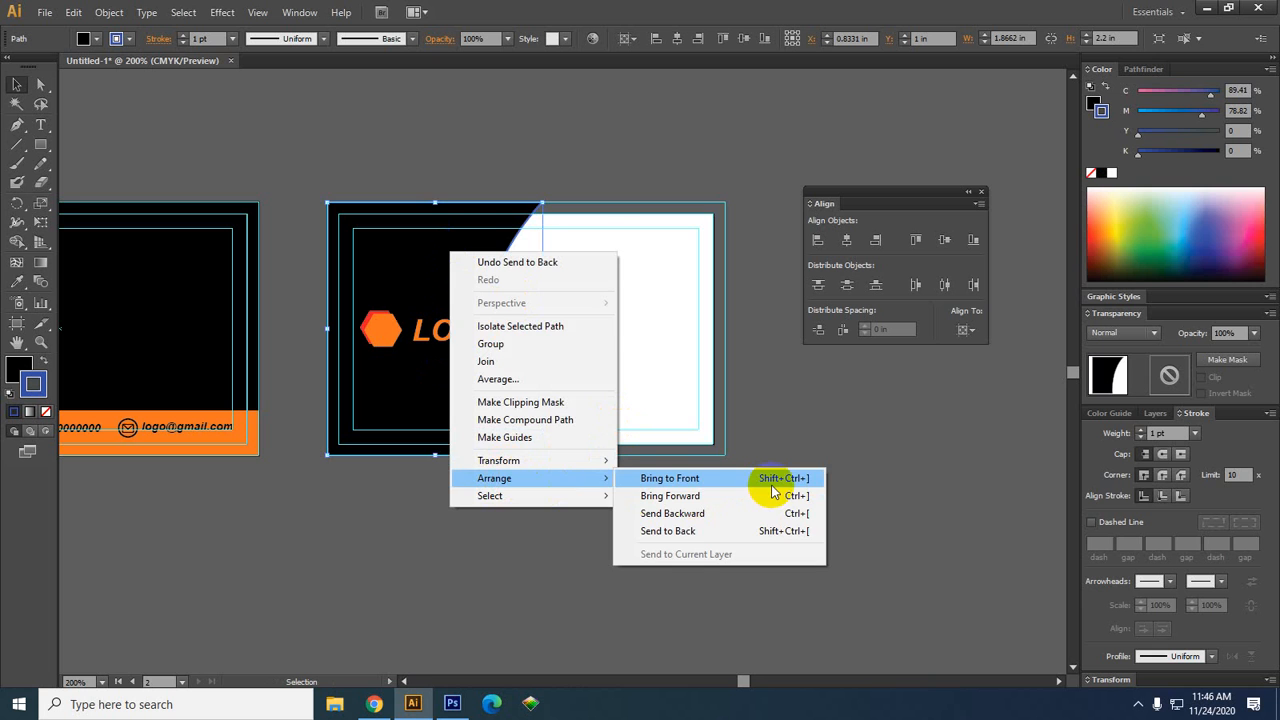
left_click(404, 406)
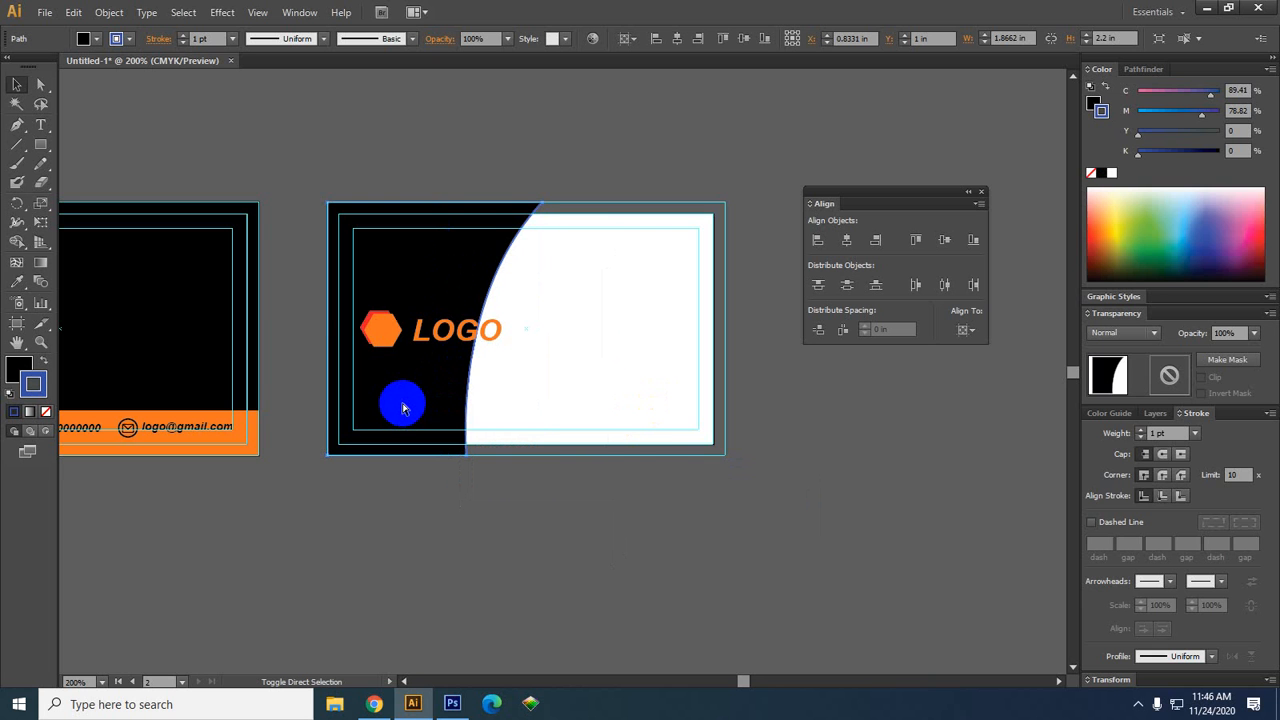
key("ctrl+shift+]")
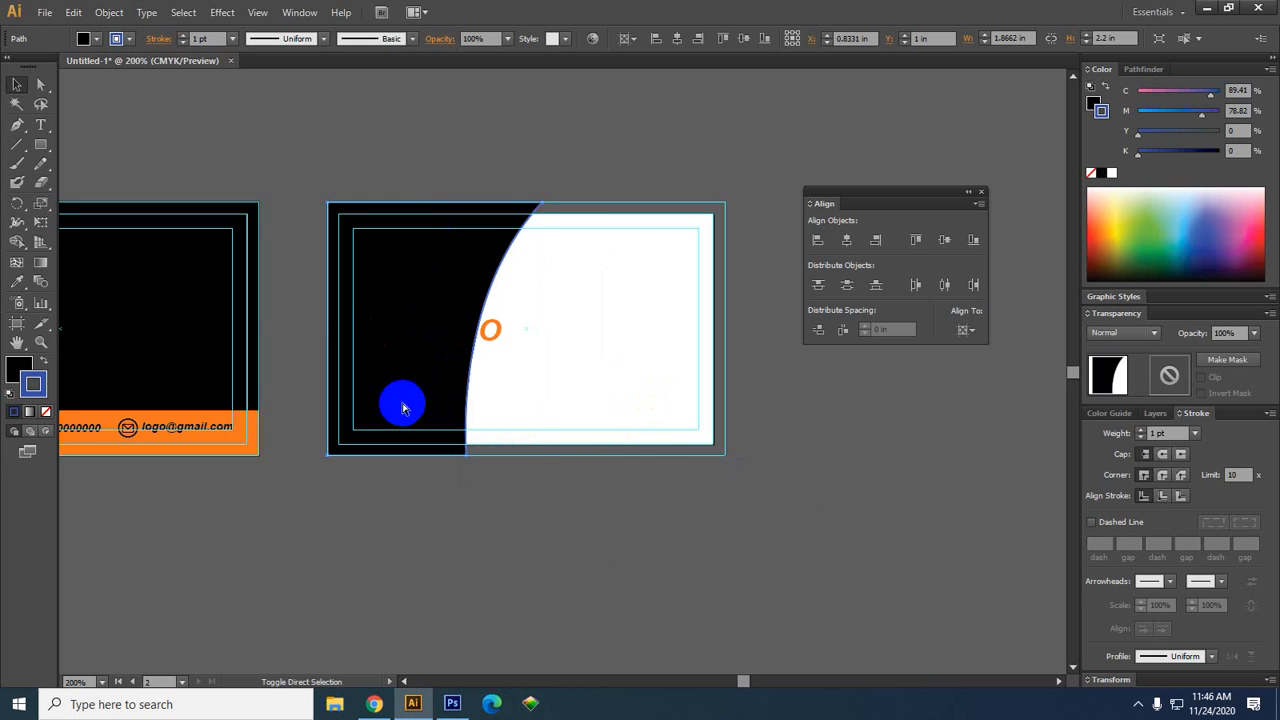
key("ctrl+z")
key("space")
left_click_drag(557, 380, 592, 448)
scroll(557, 403, "up", 1)
key("space")
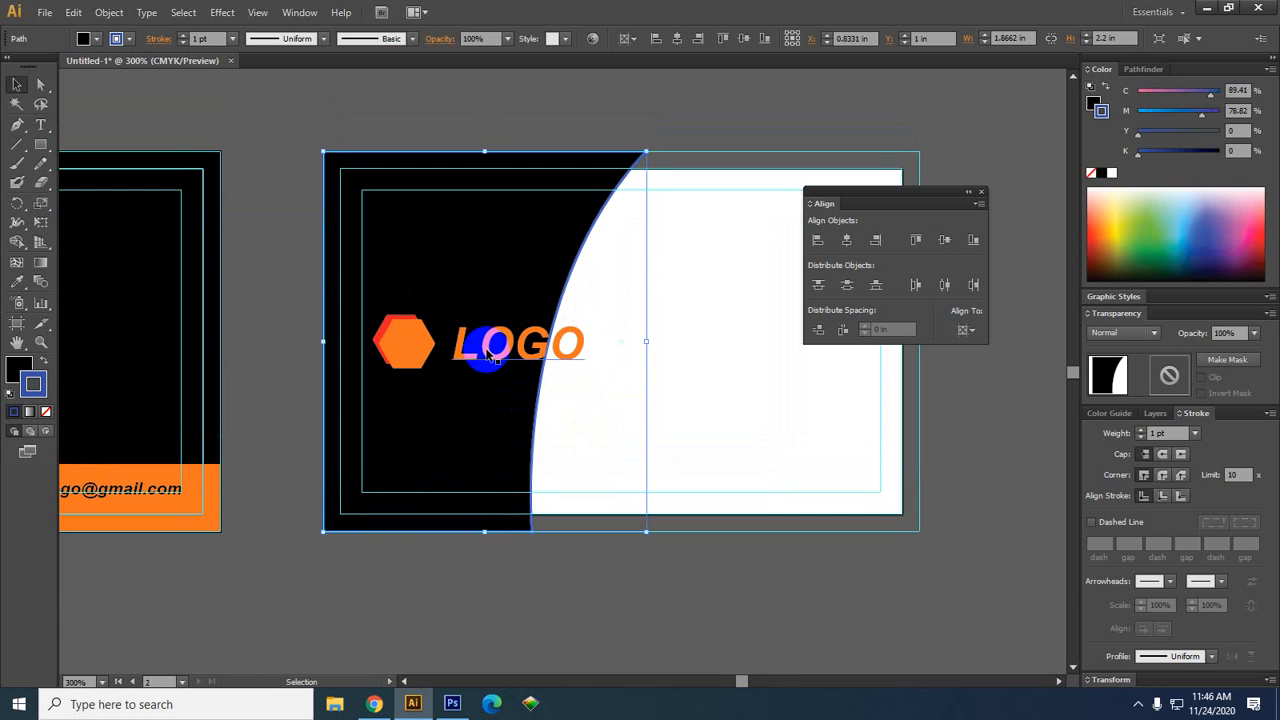
Nudge the hexagon-and-LOGO group one step left and deselect it
left_click(404, 343)
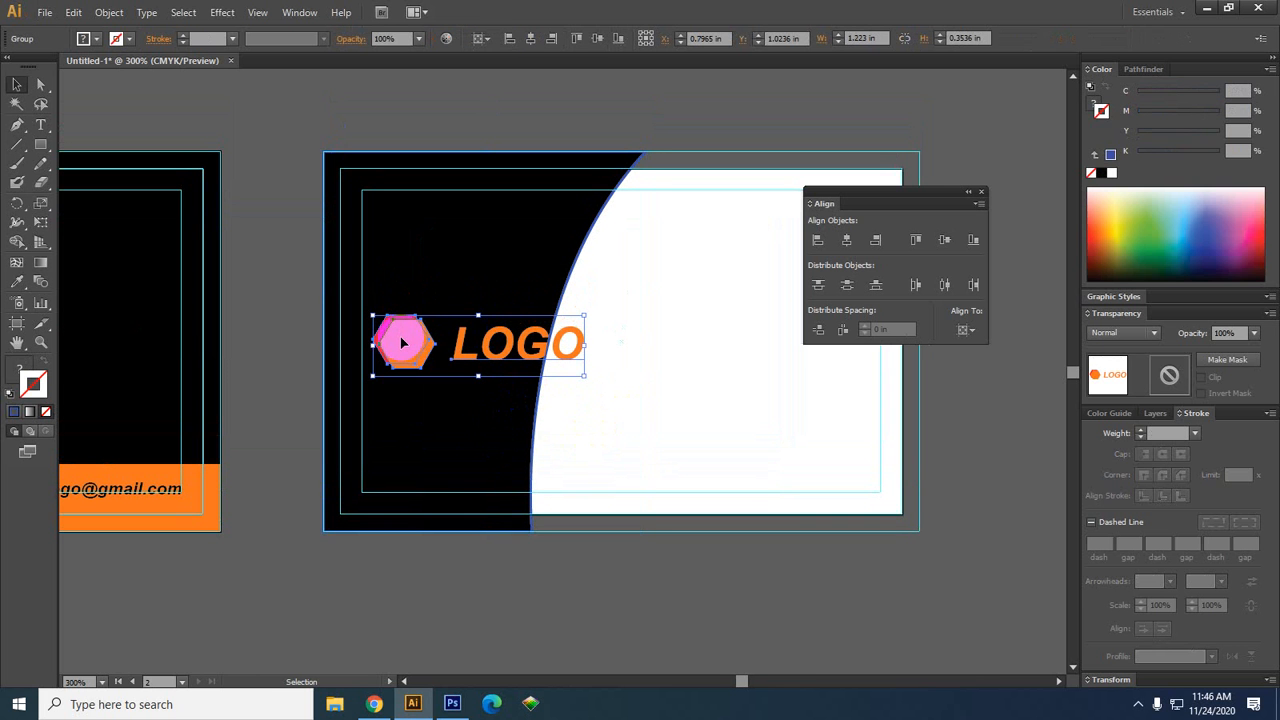
key("Left")
key("Left")
key("Left")
key("Left")
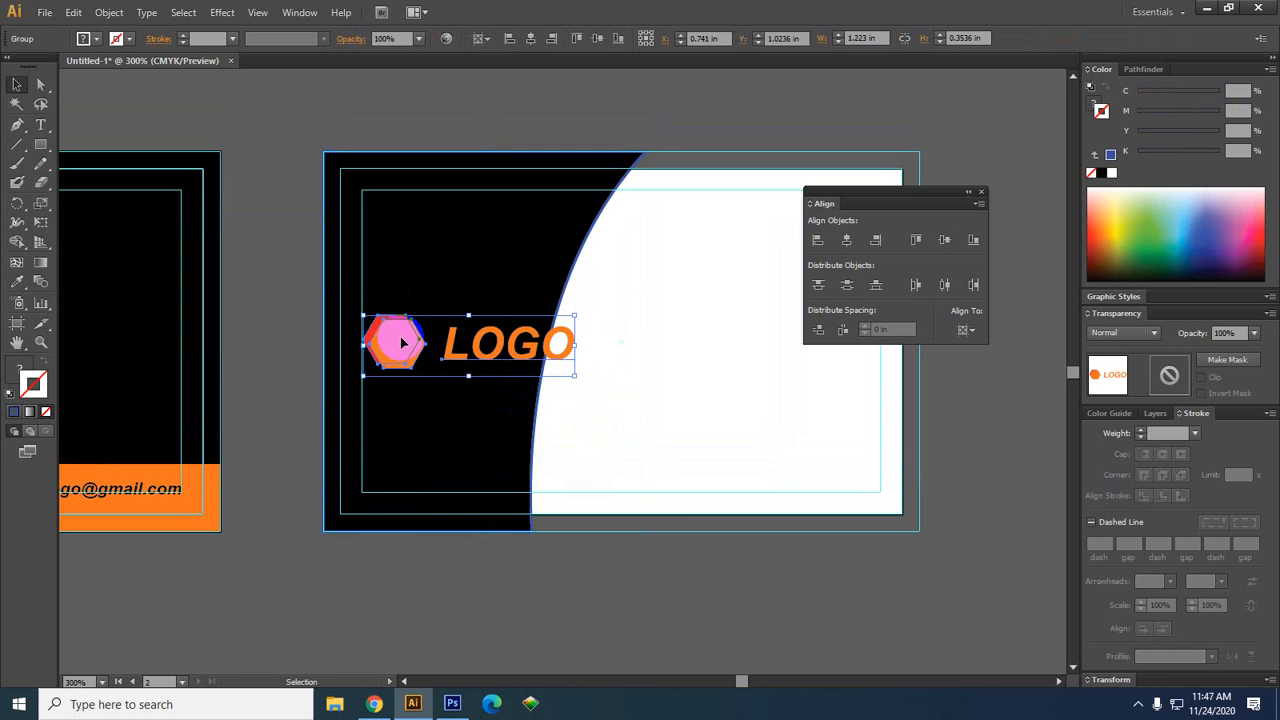
left_click(600, 430)
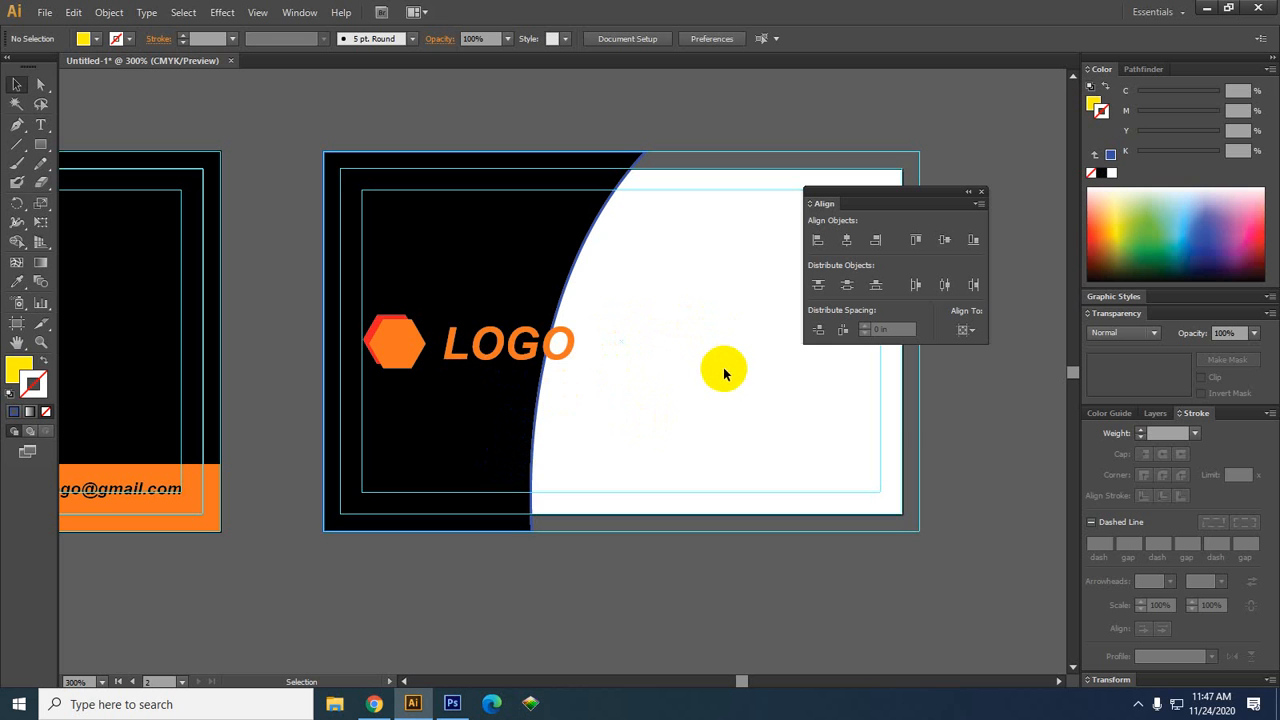
Pan the view, switch between selecting the black shape and logo, then recentre the card
key("space")
left_click_drag(708, 398, 568, 398)
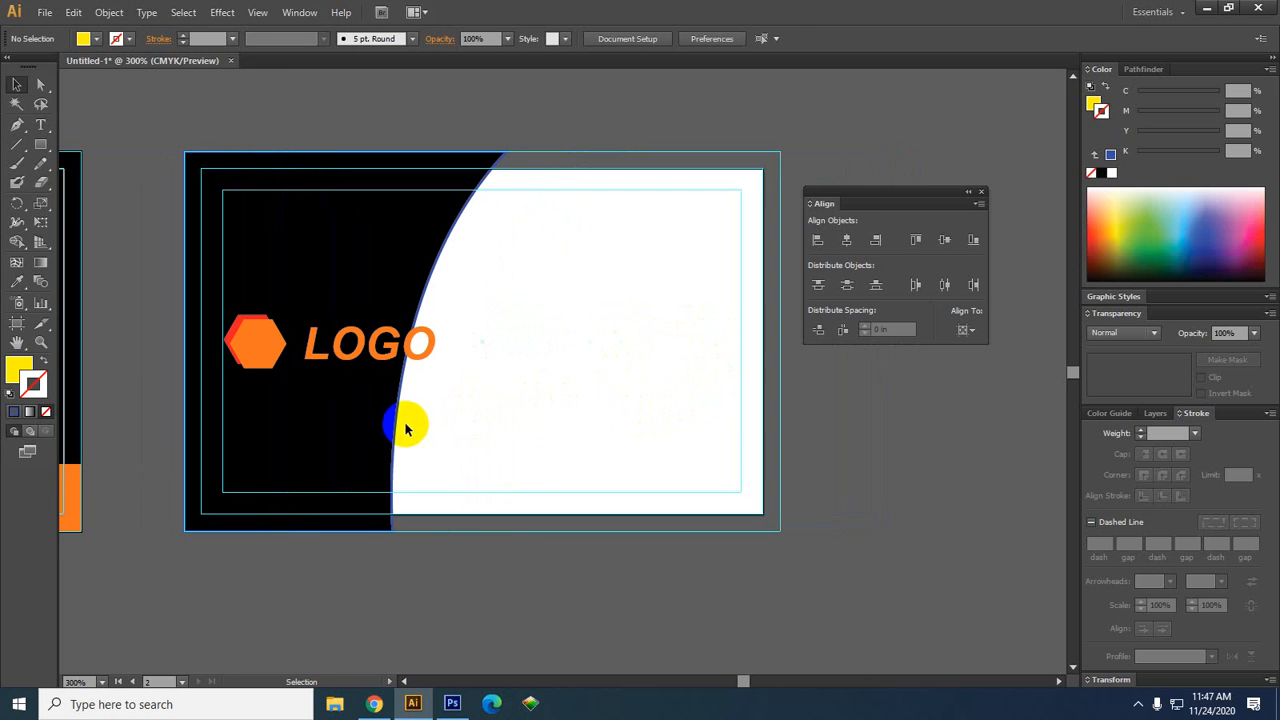
left_click(335, 432)
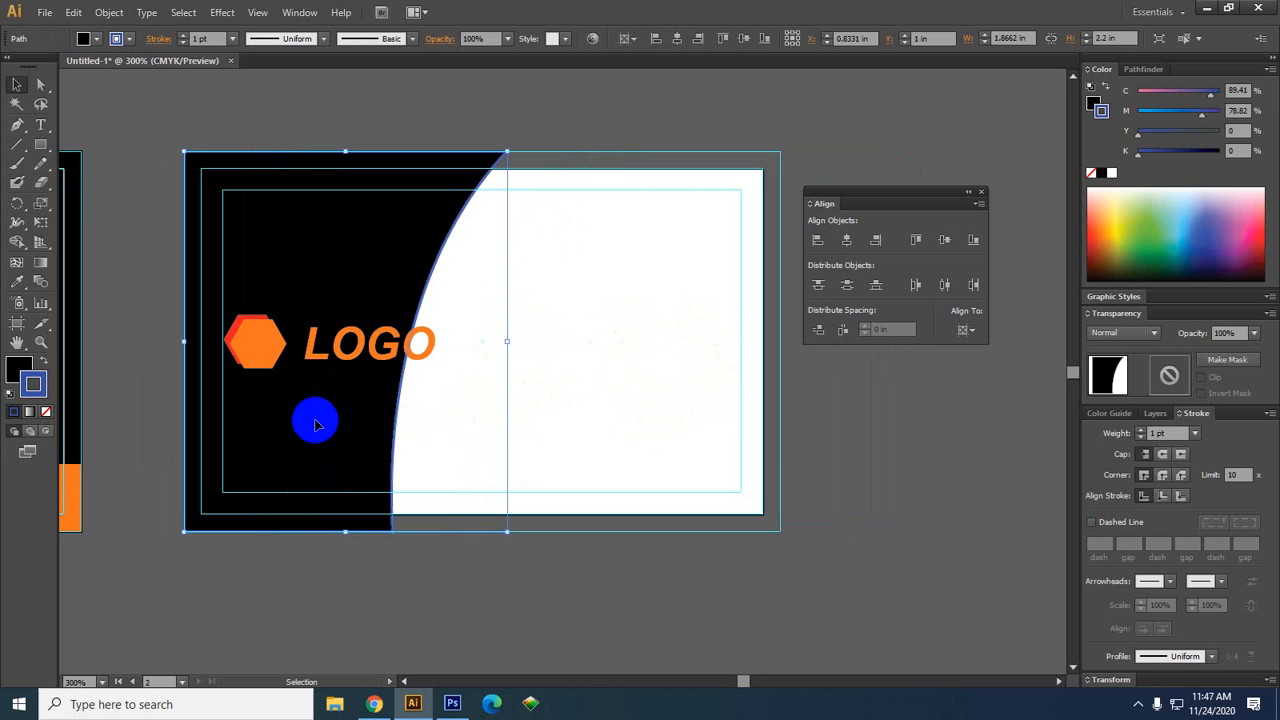
left_click(305, 358)
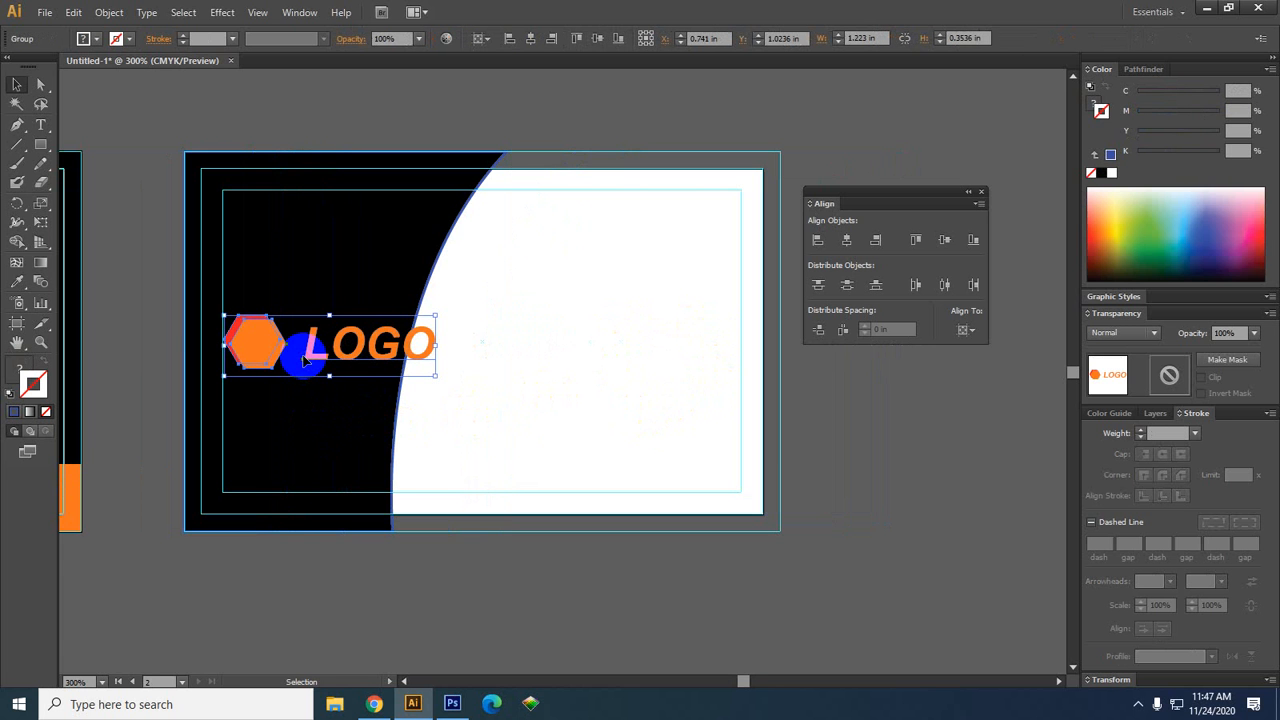
key("a")
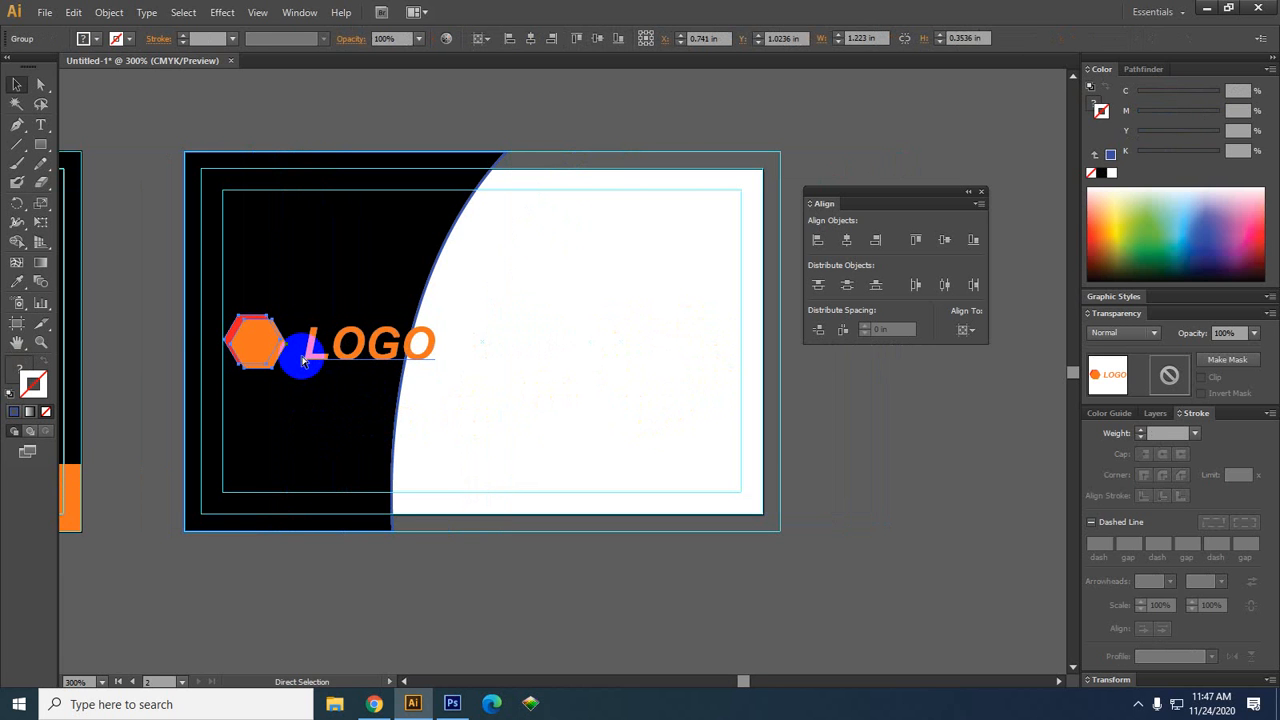
key("v")
key("ctrl+shift+a")
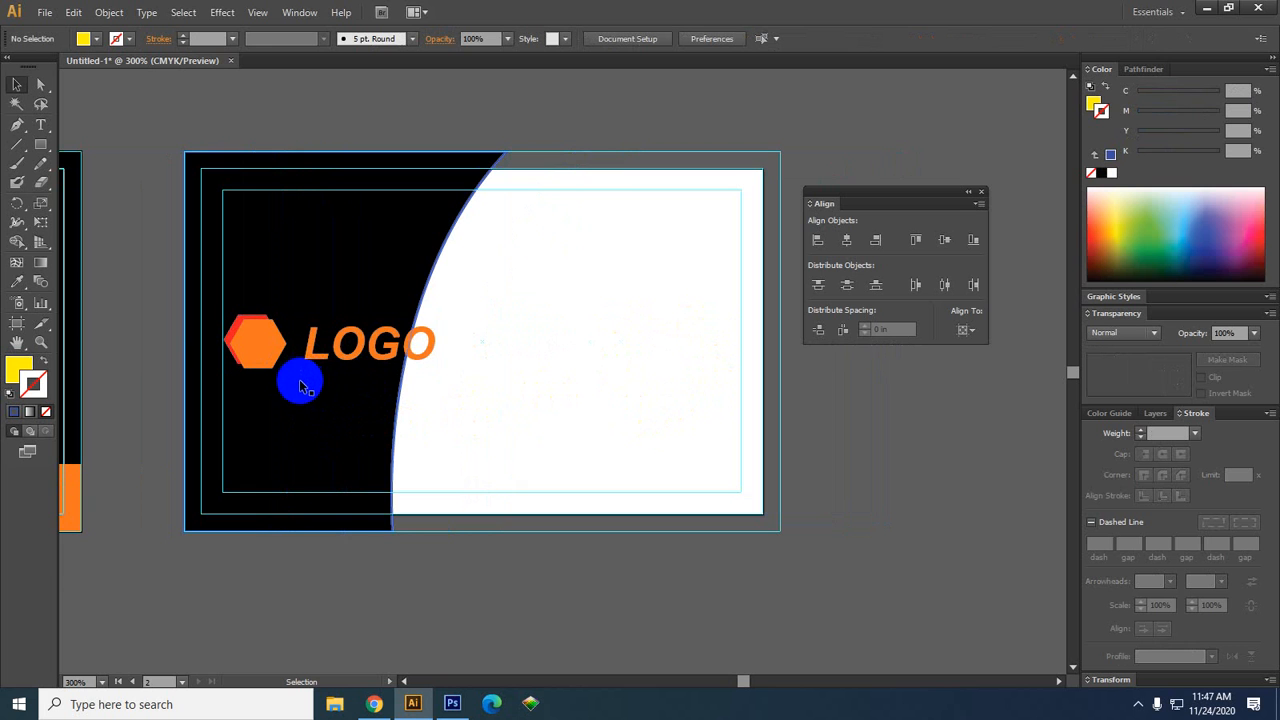
left_click_drag(415, 433, 537, 476)
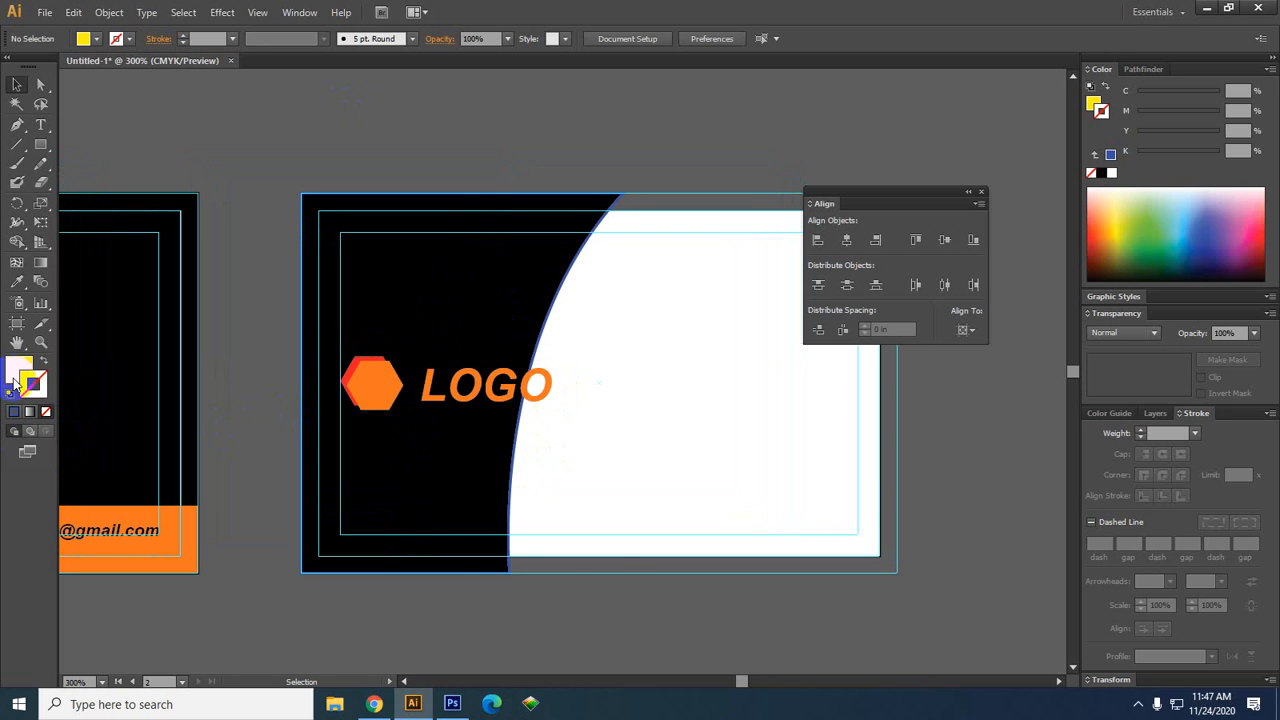
Set the black background shape's stroke to None
left_click(445, 496)
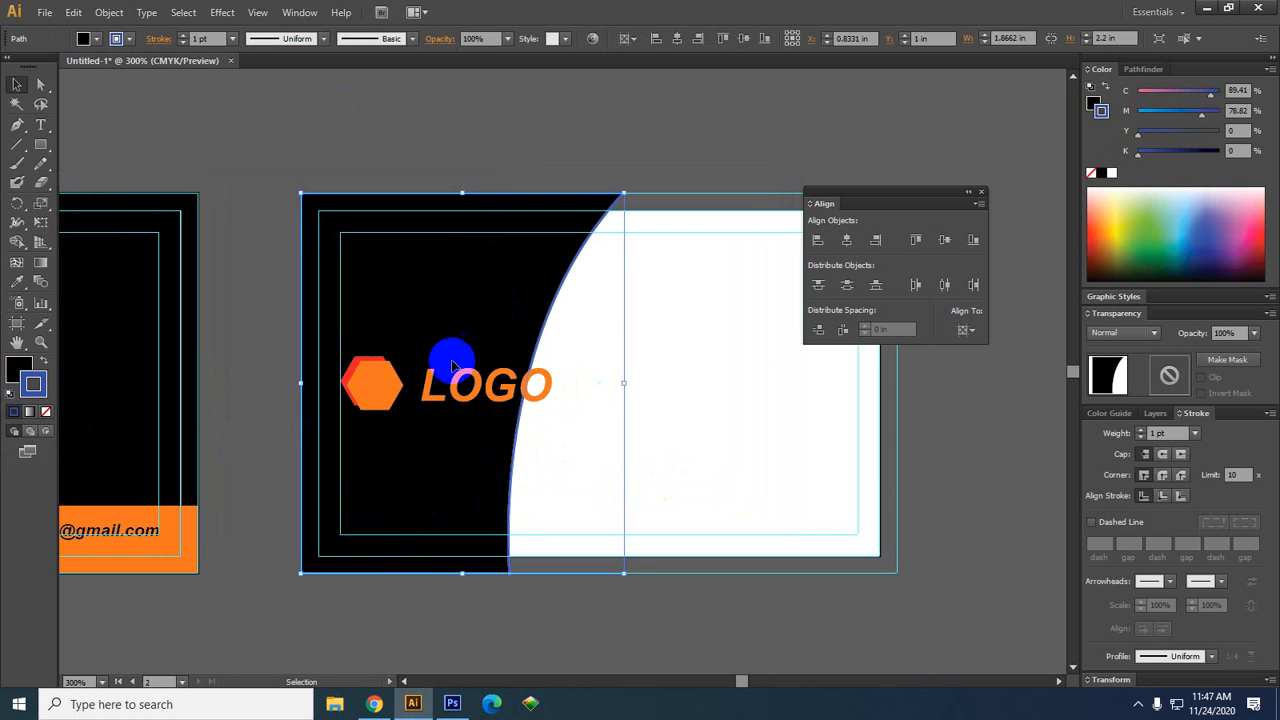
left_click(45, 411)
left_click(15, 378)
left_click(679, 519)
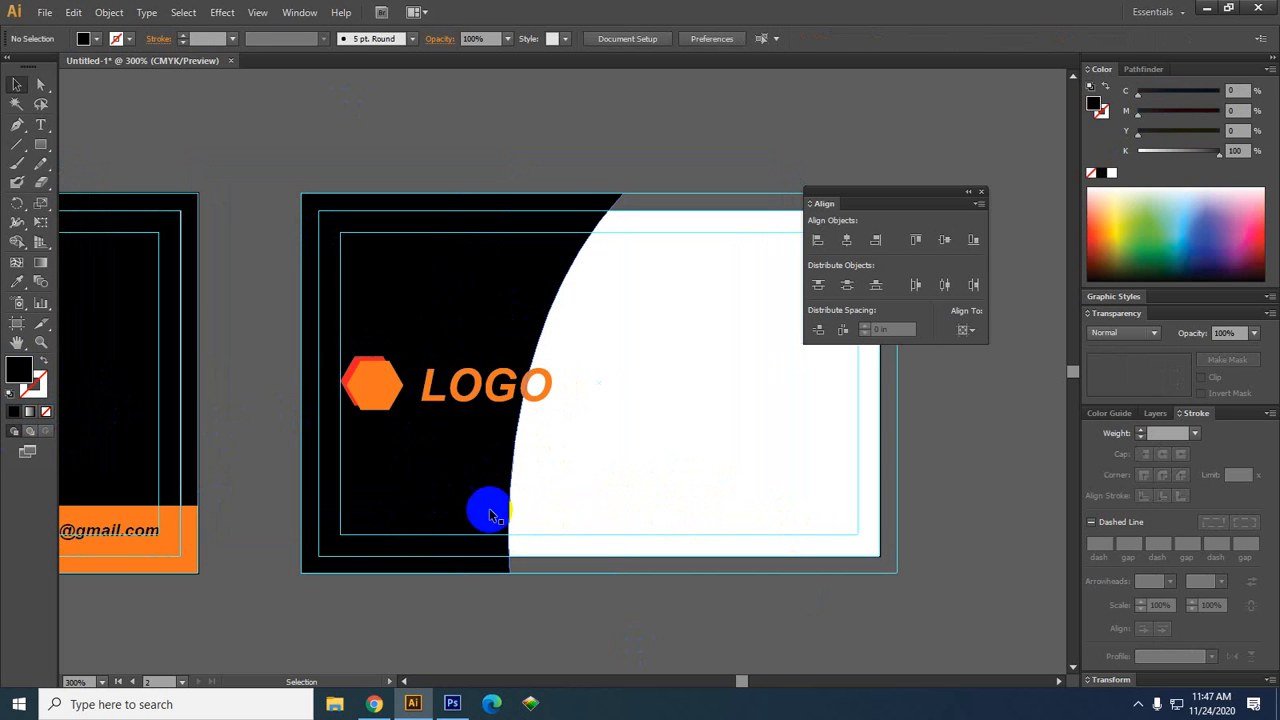
Marquee-select the black shape's top curve anchor points with Direct Selection
left_click(469, 512)
left_click(36, 86)
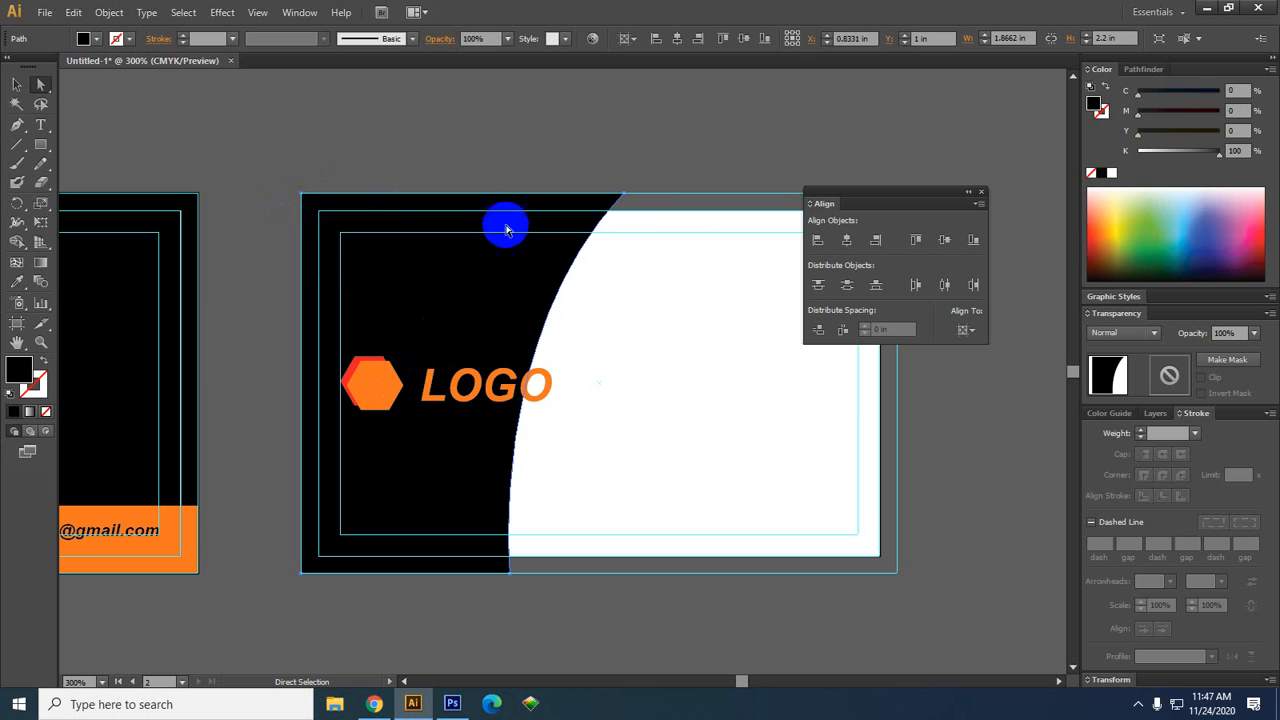
left_click_drag(700, 164, 600, 443)
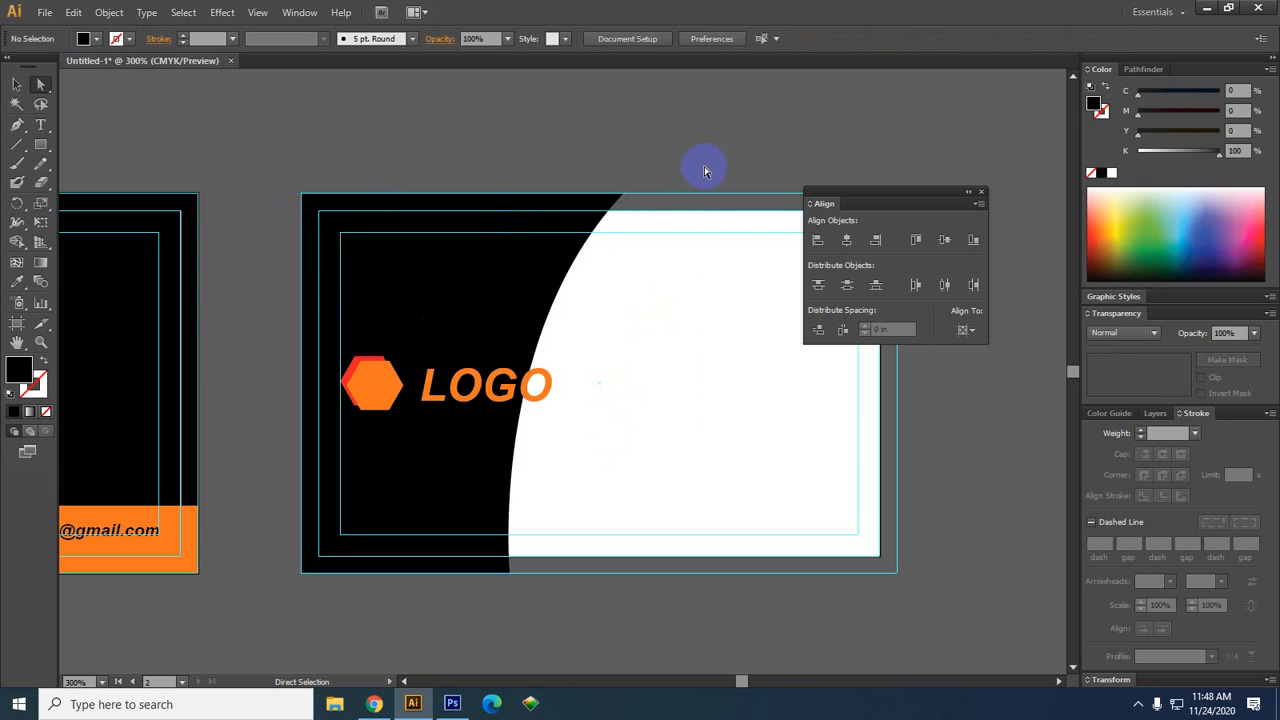
left_click_drag(700, 172, 491, 608)
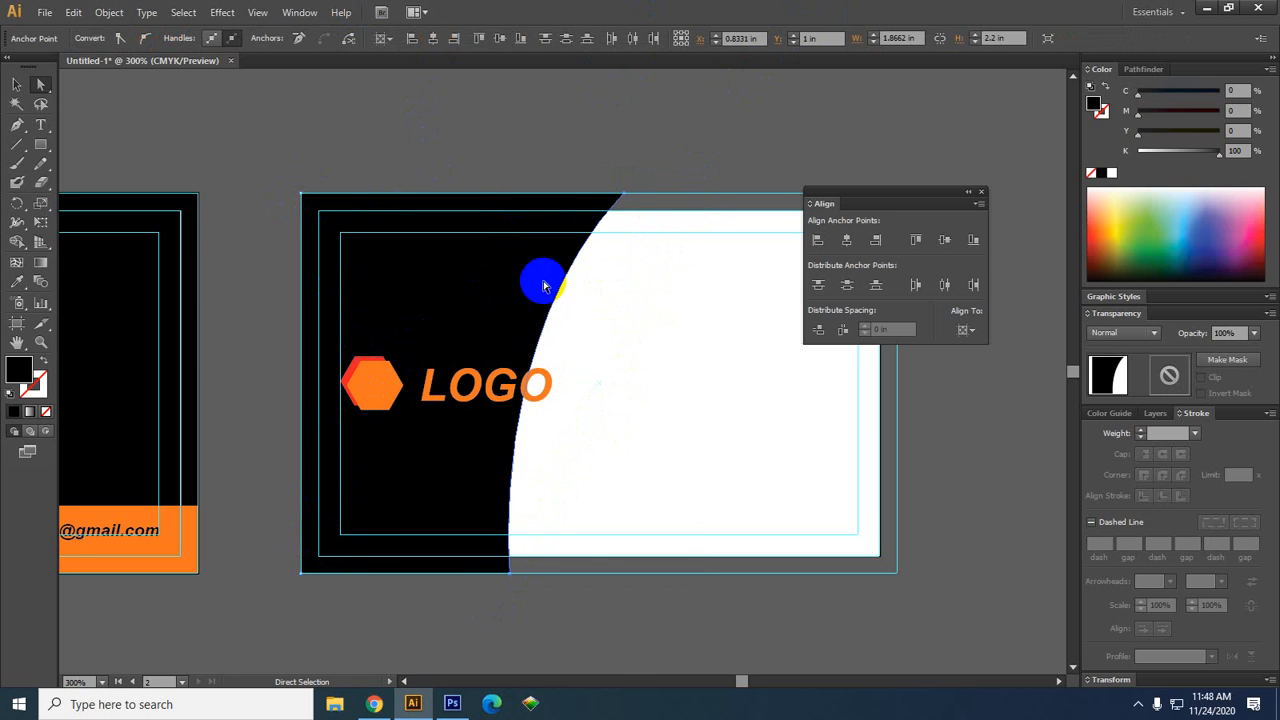
Nudge the curve's anchor points two steps right and fine-tune the top anchor
key("Right")
key("Right")
key("Right")
key("Right")
key("Right")
key("Right")
key("Right")
key("Right")
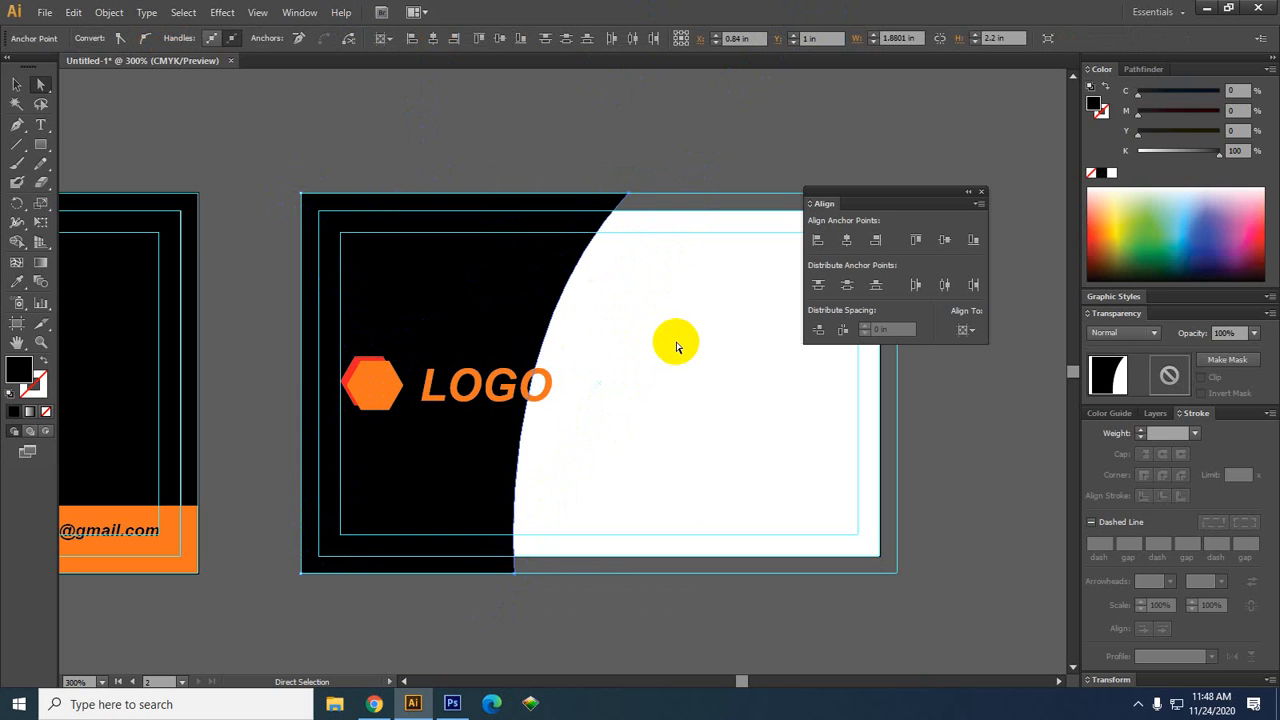
key("Right")
key("Right")
key("Right")
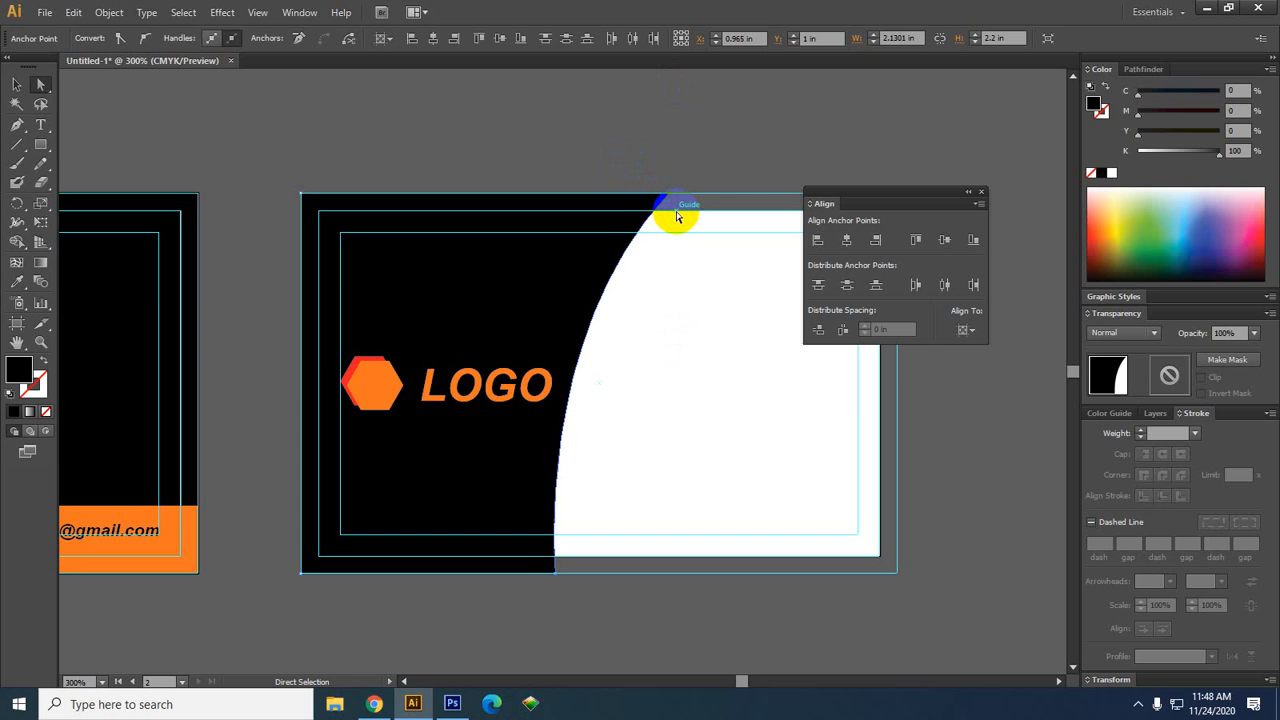
left_click_drag(676, 216, 674, 211)
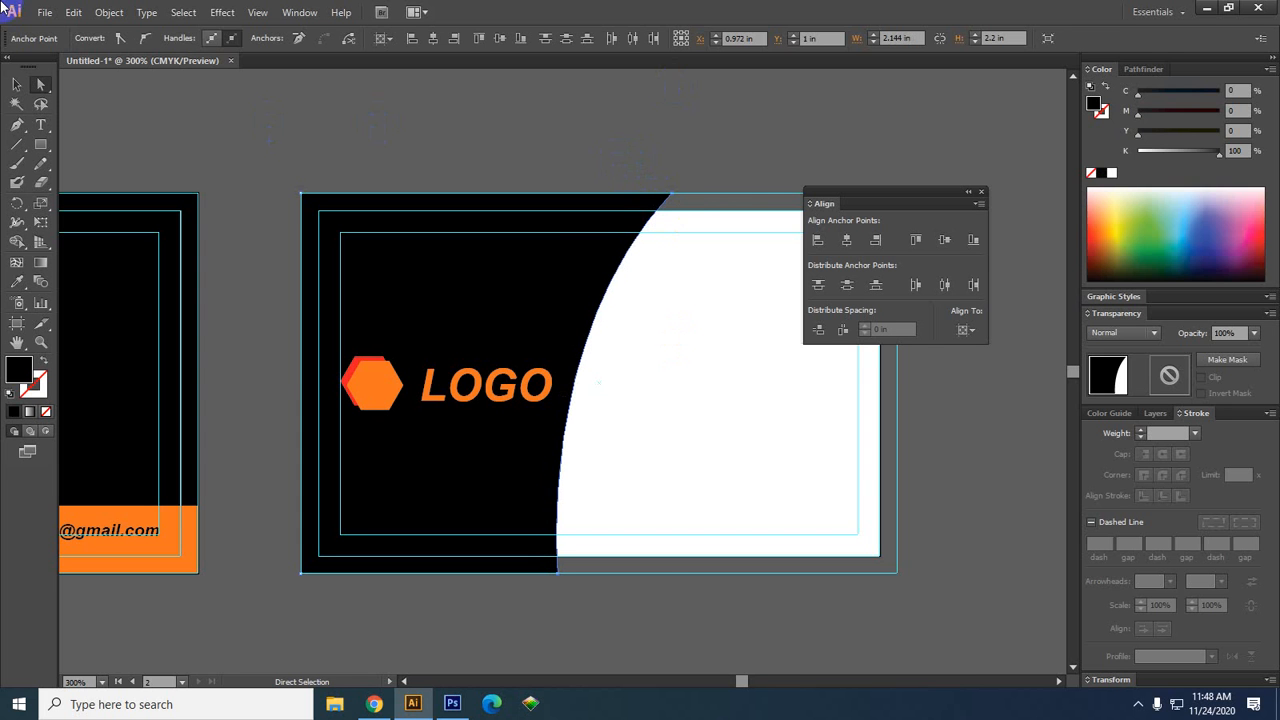
left_click(16, 87)
left_click(238, 121)
Pan and zoom the view to reframe the back card
left_click_drag(656, 355, 572, 328)
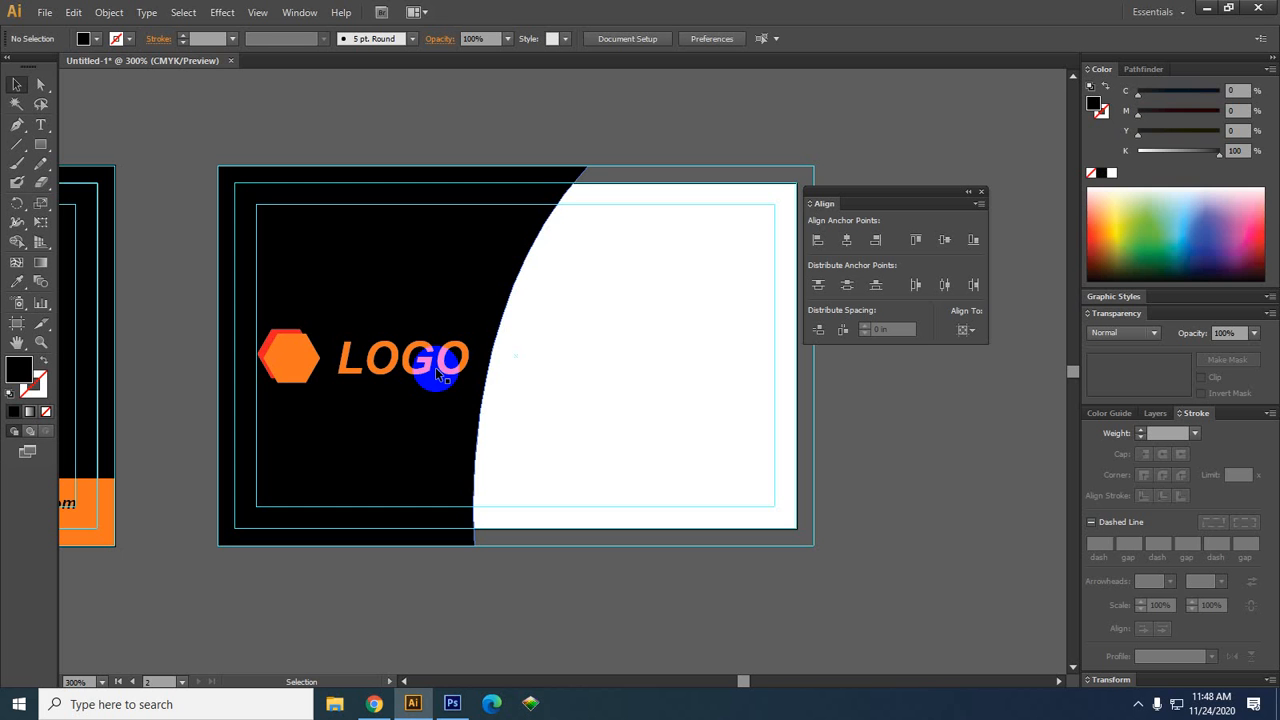
left_click_drag(624, 416, 629, 411)
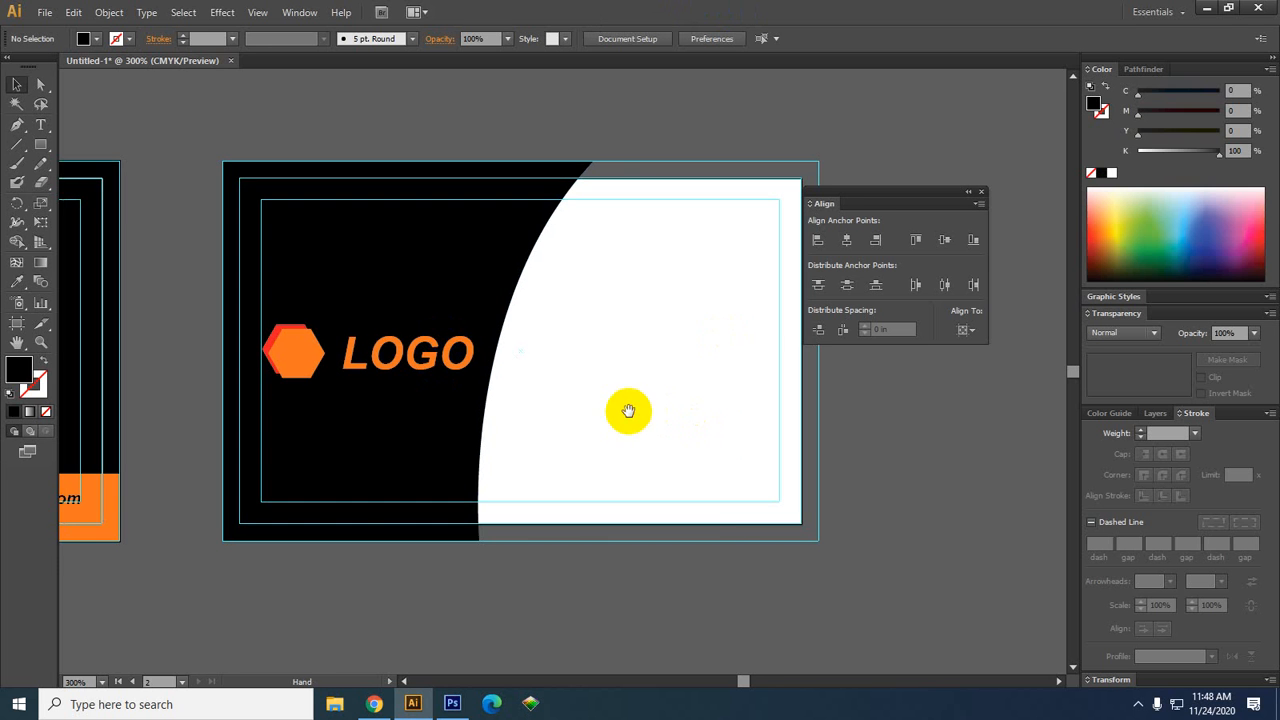
scroll(698, 440, "down", 1)
left_click_drag(702, 443, 645, 445)
scroll(560, 436, "up", 1)
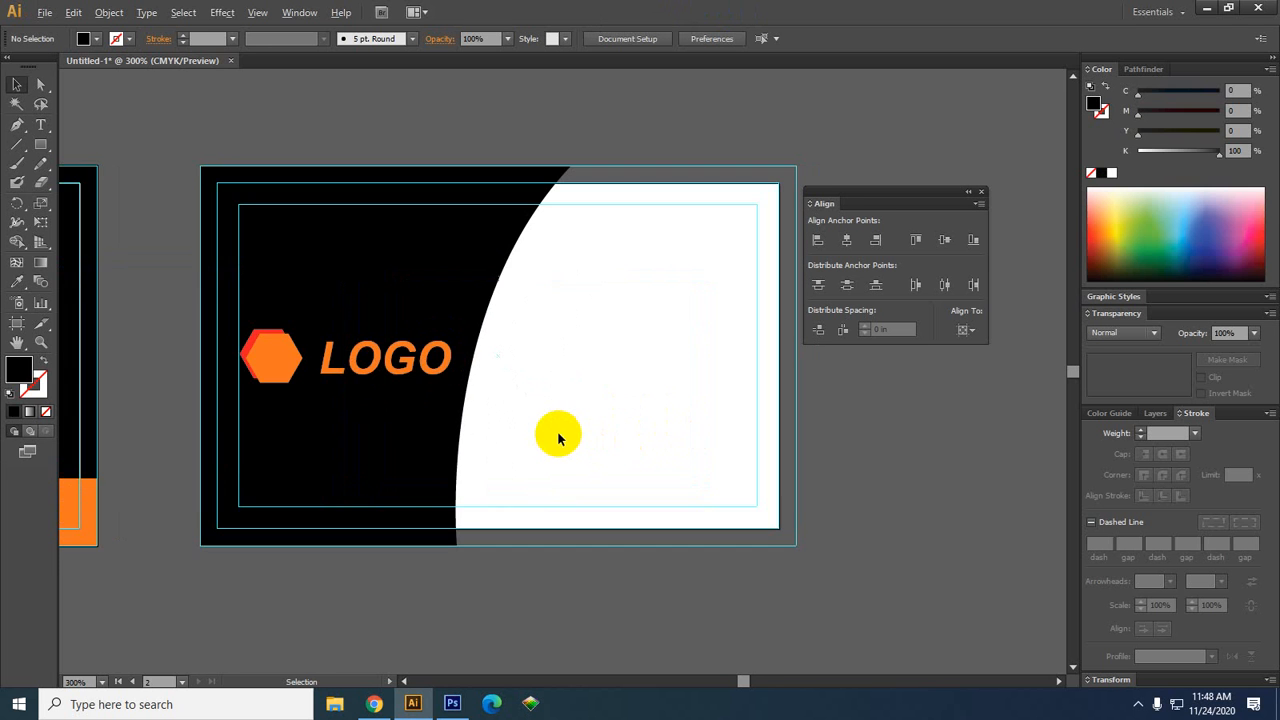
left_click_drag(570, 431, 566, 418)
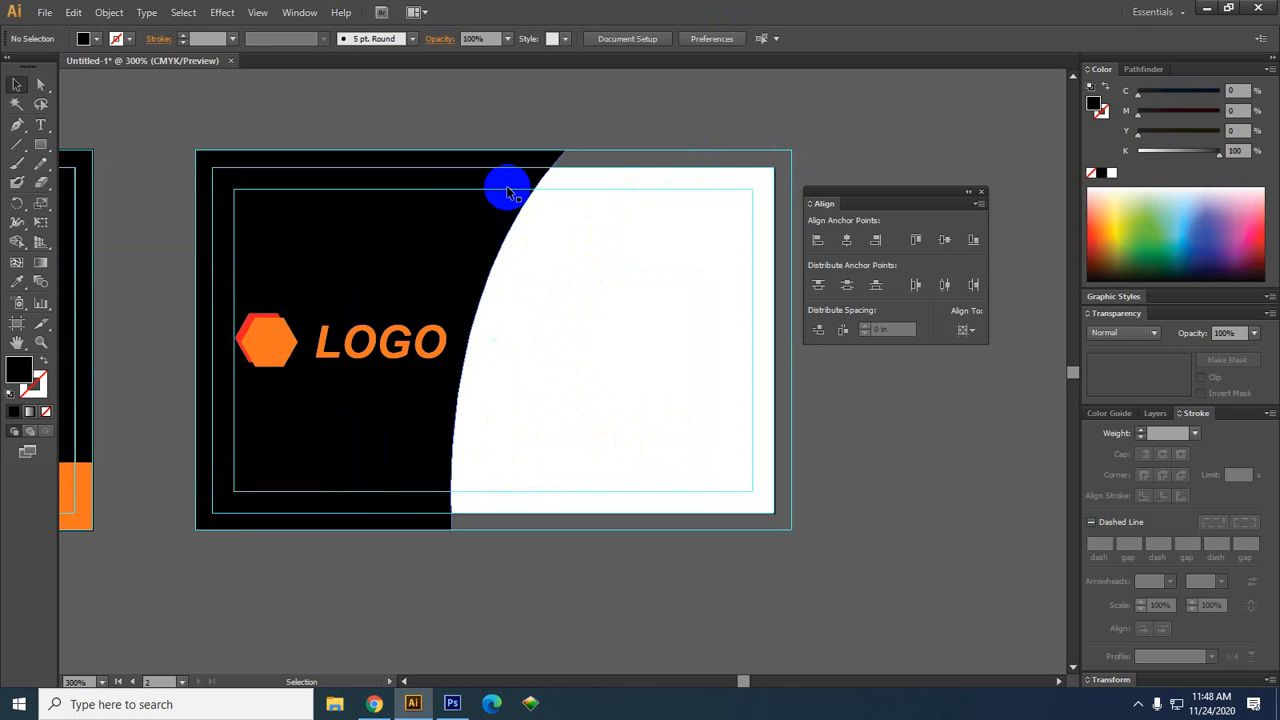
left_click(358, 416)
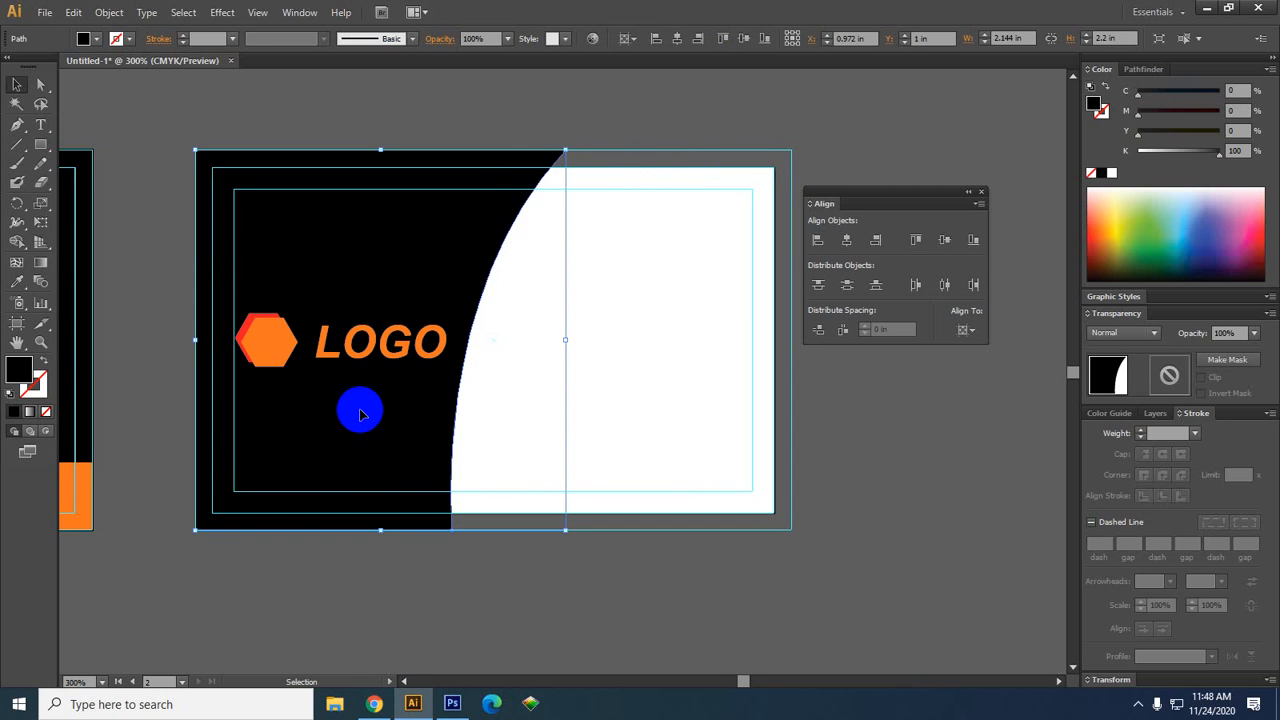
key("a")
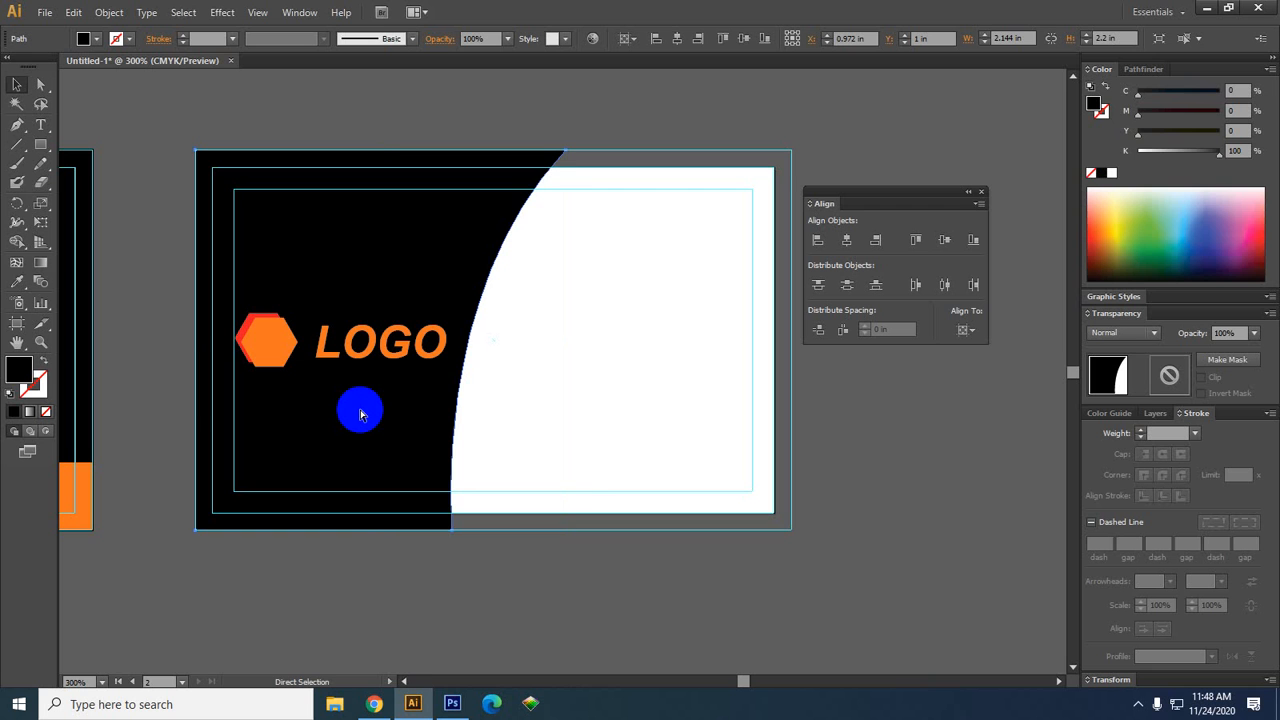
key("v")
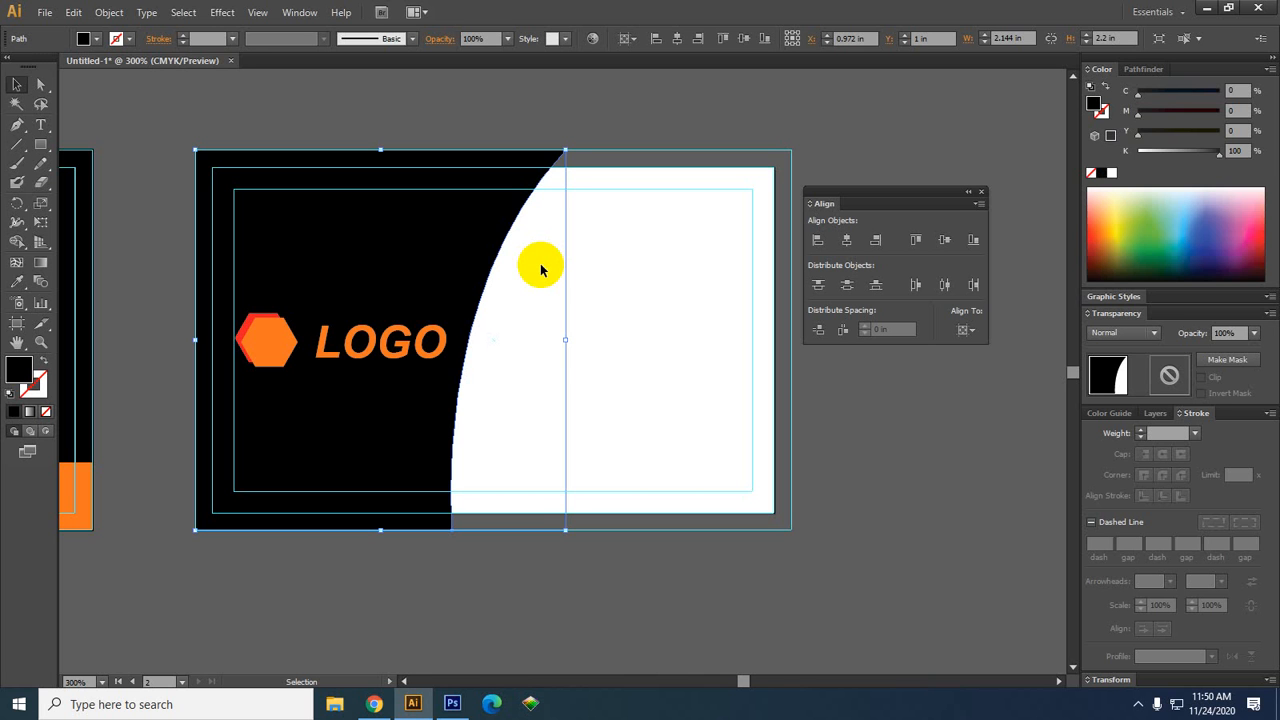
Nudge the curved shape two steps right and fill it with the card's orange using the Eyedropper
key("Right")
key("Right")
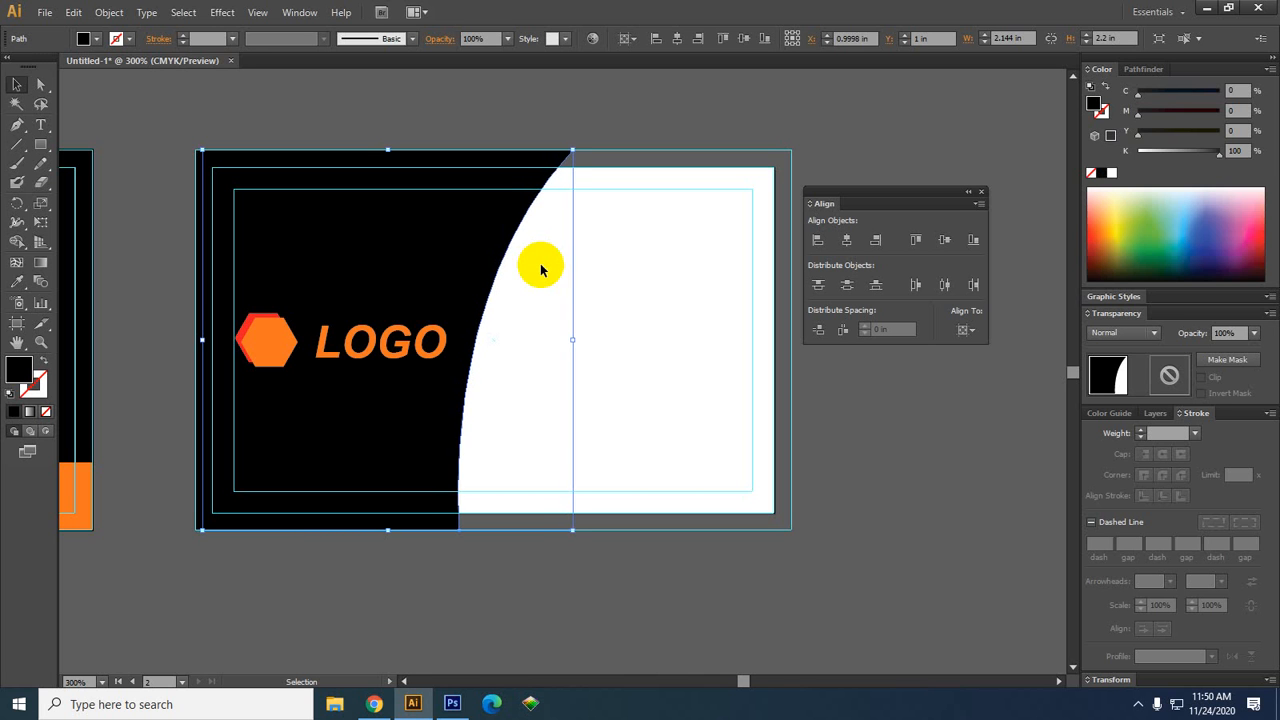
key("Right")
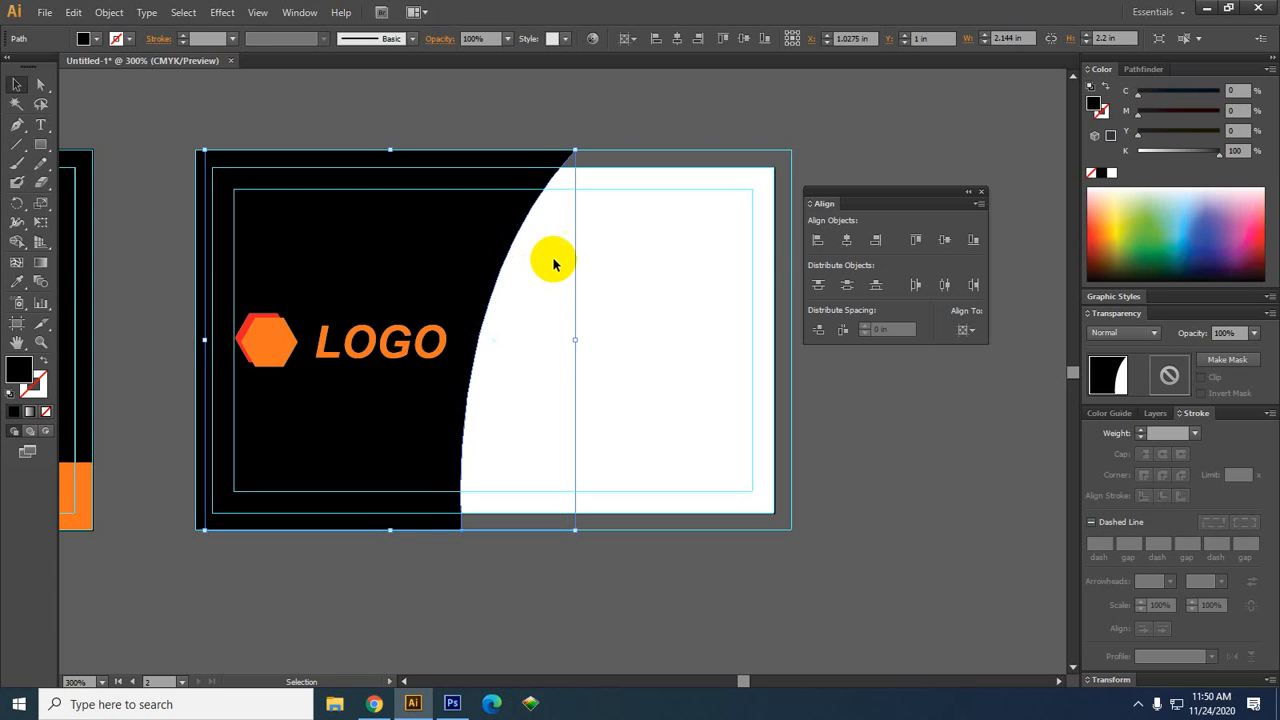
left_click(16, 281)
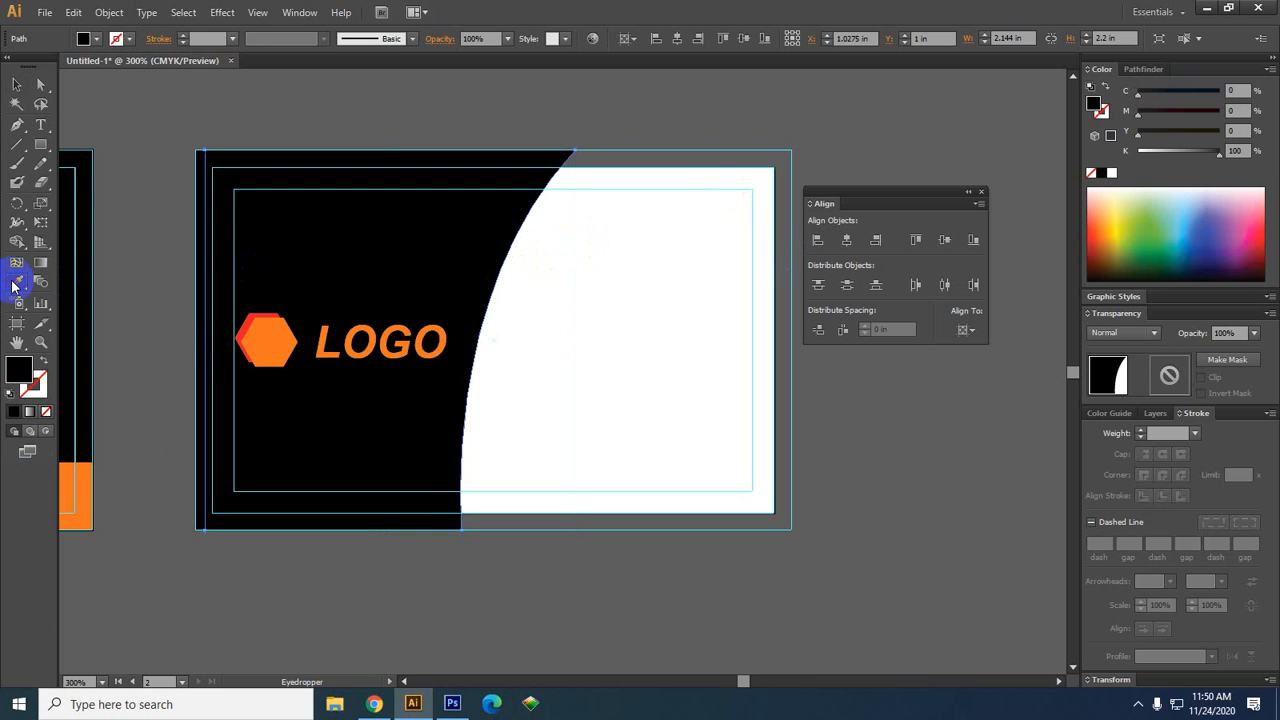
left_click(79, 477)
left_click(16, 84)
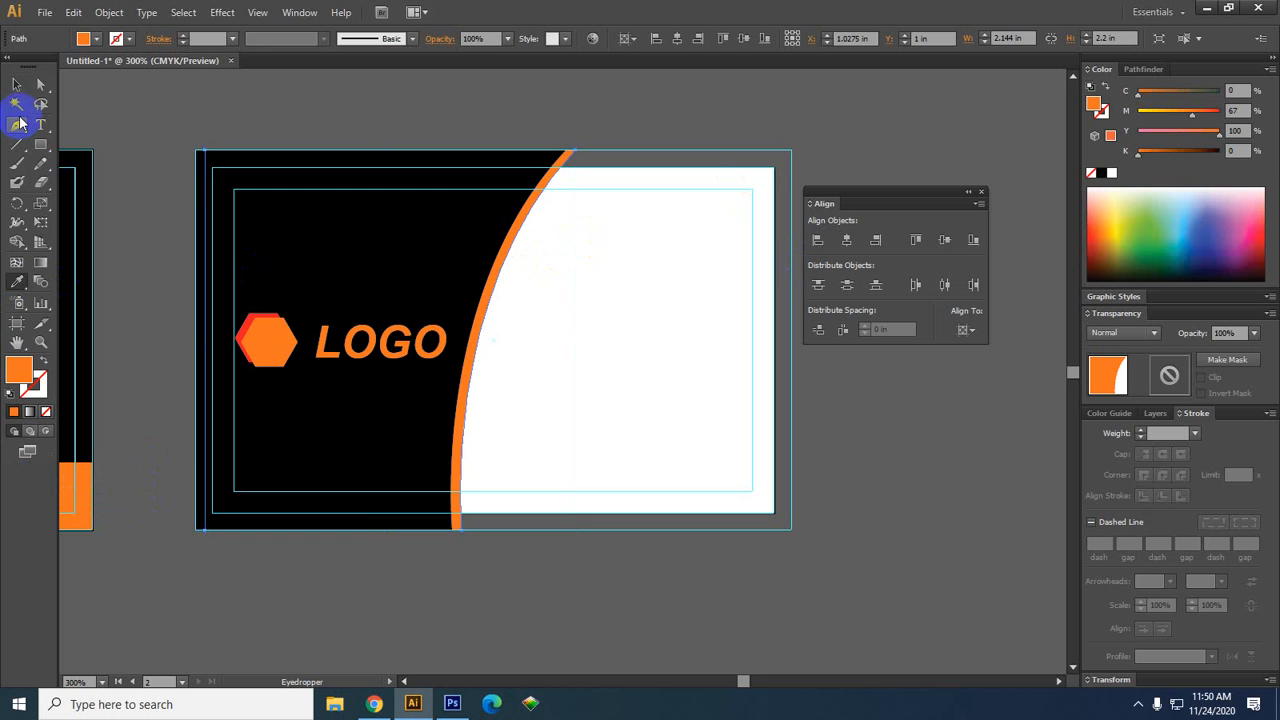
left_click(188, 172)
left_click_drag(685, 558, 616, 578)
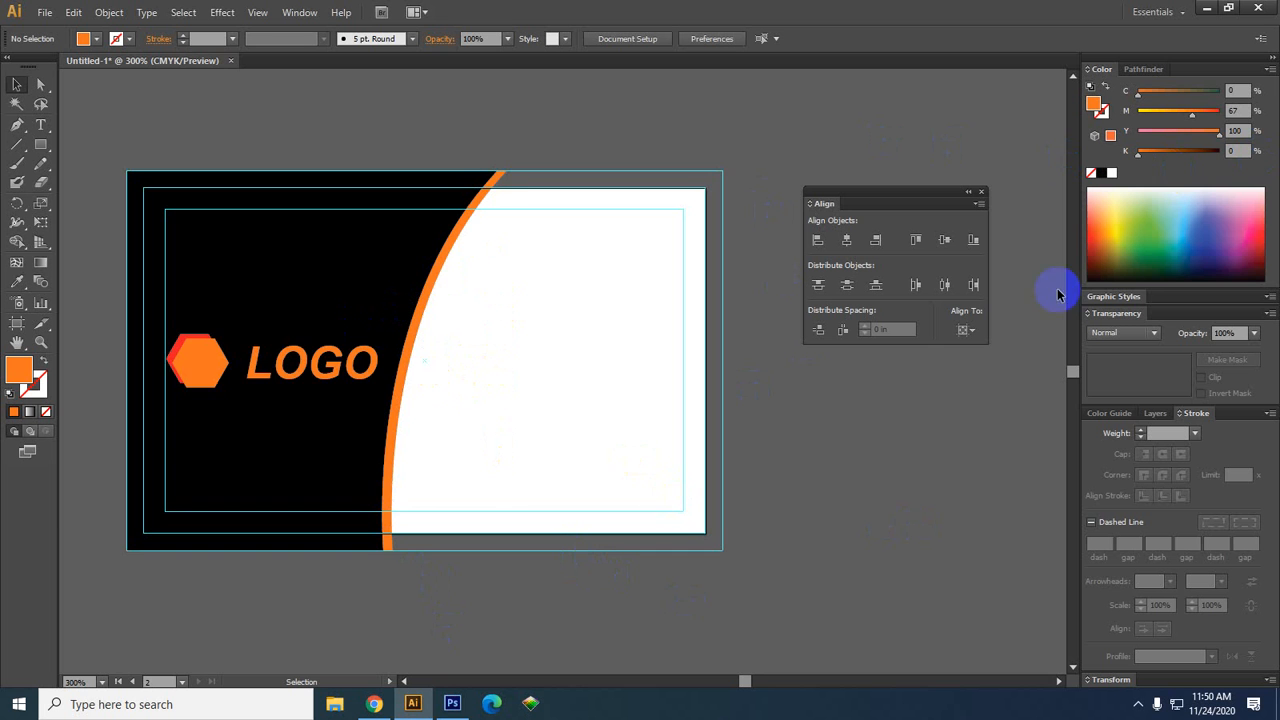
Type the person's name on the card's white area and move it toward the top right
left_click_drag(987, 544, 872, 519)
scroll(532, 501, "up", 1)
left_click_drag(507, 464, 640, 569)
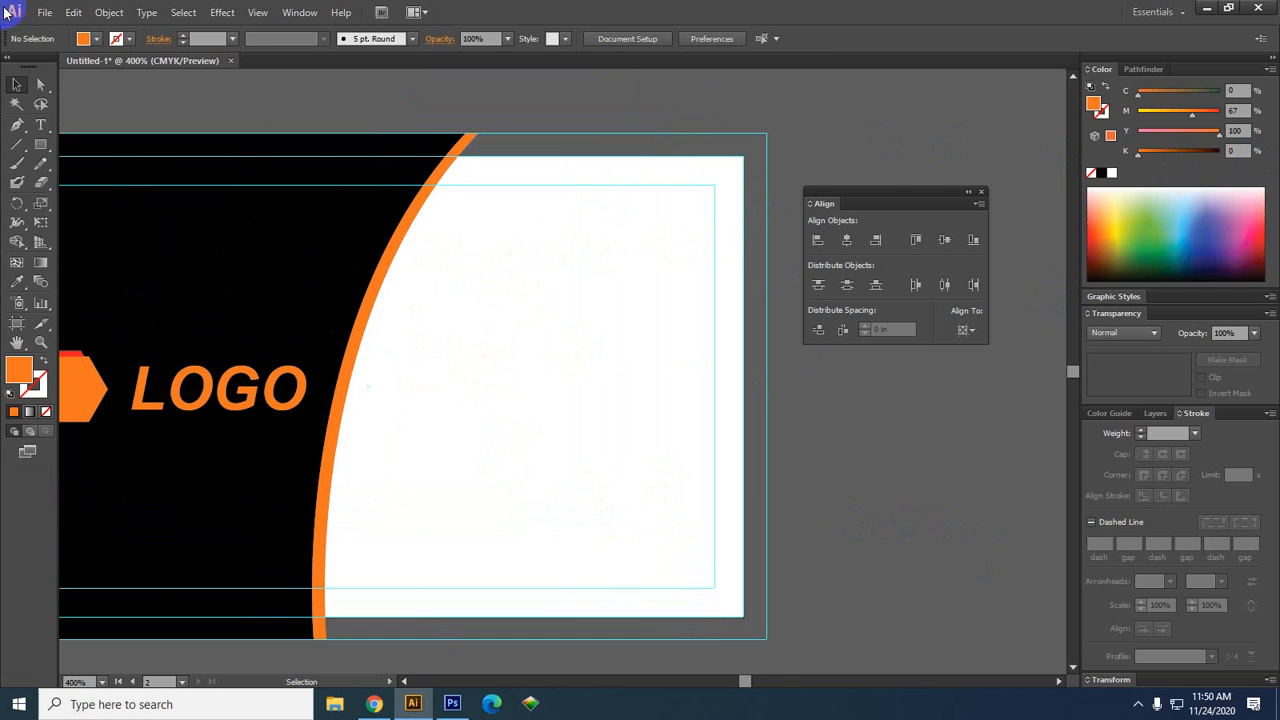
left_click(41, 124)
left_click(530, 306)
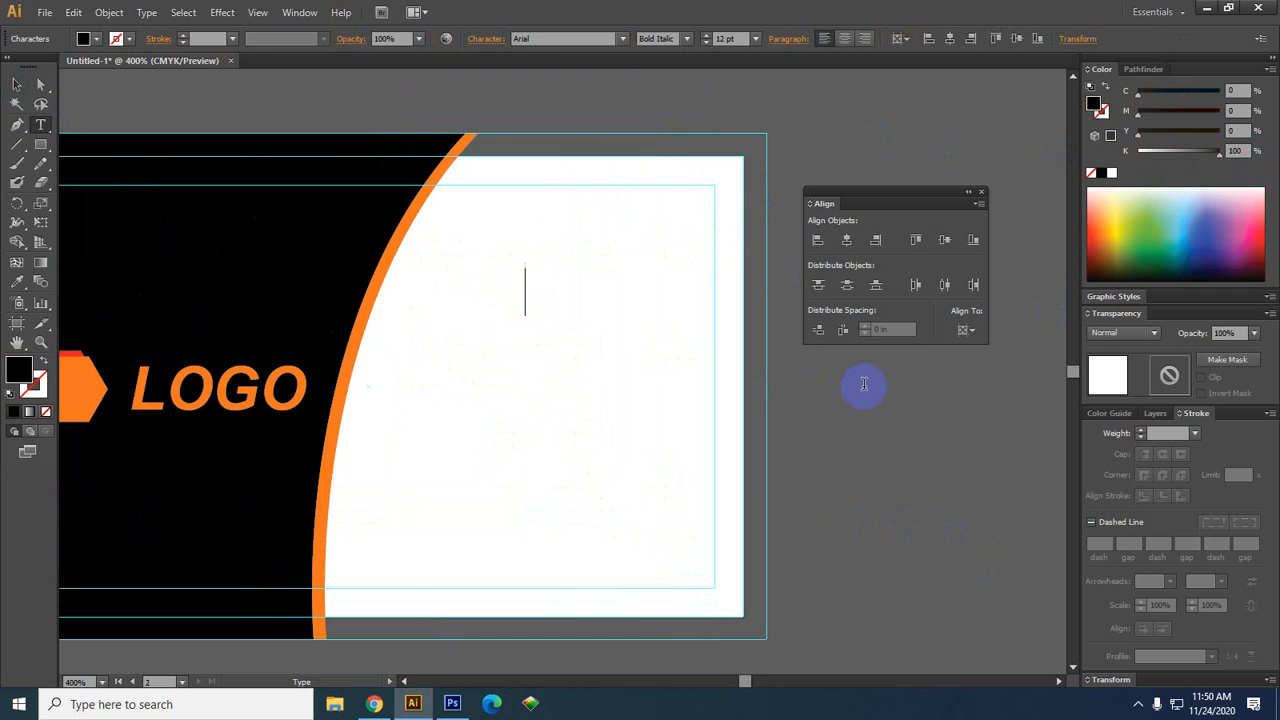
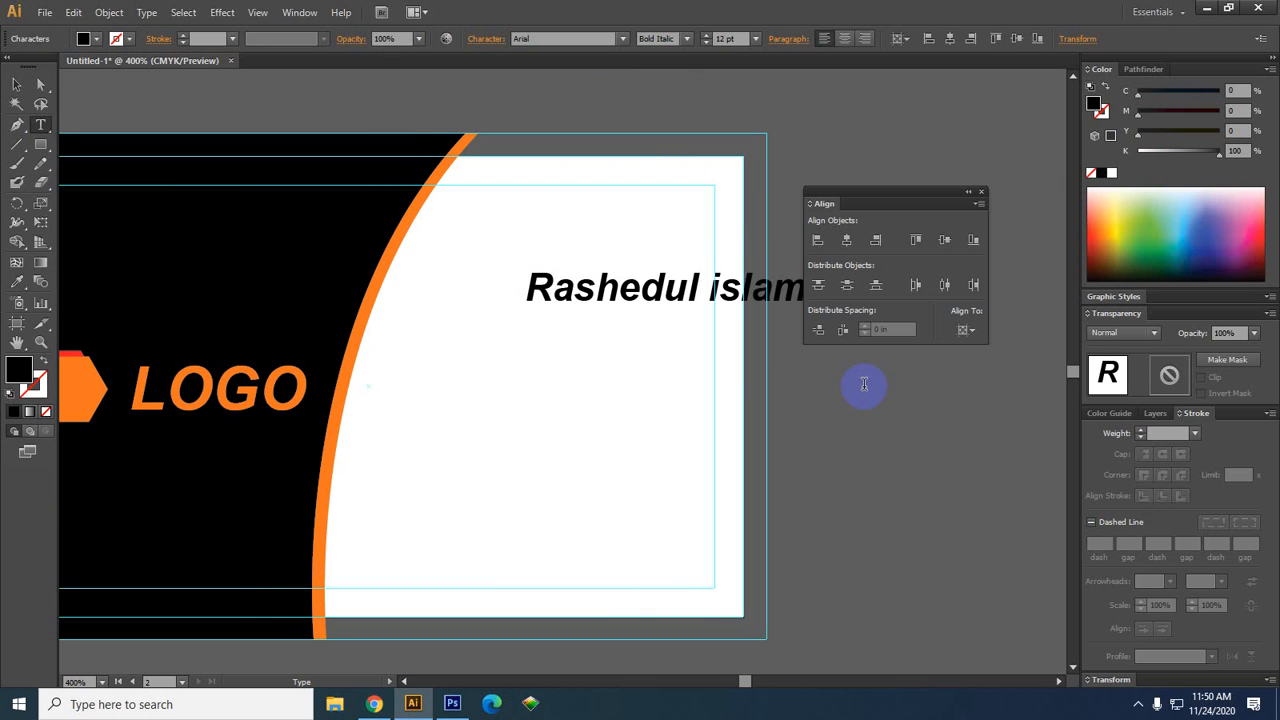
left_click(16, 84)
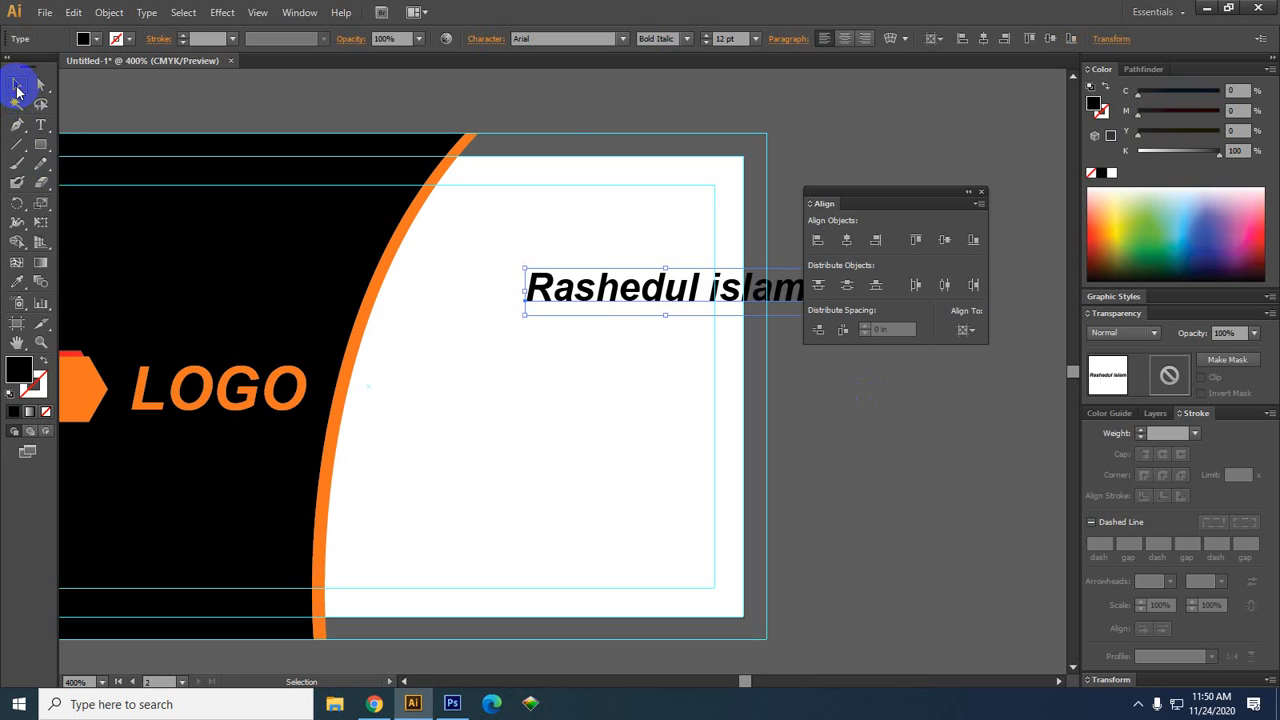
left_click_drag(675, 292, 630, 258)
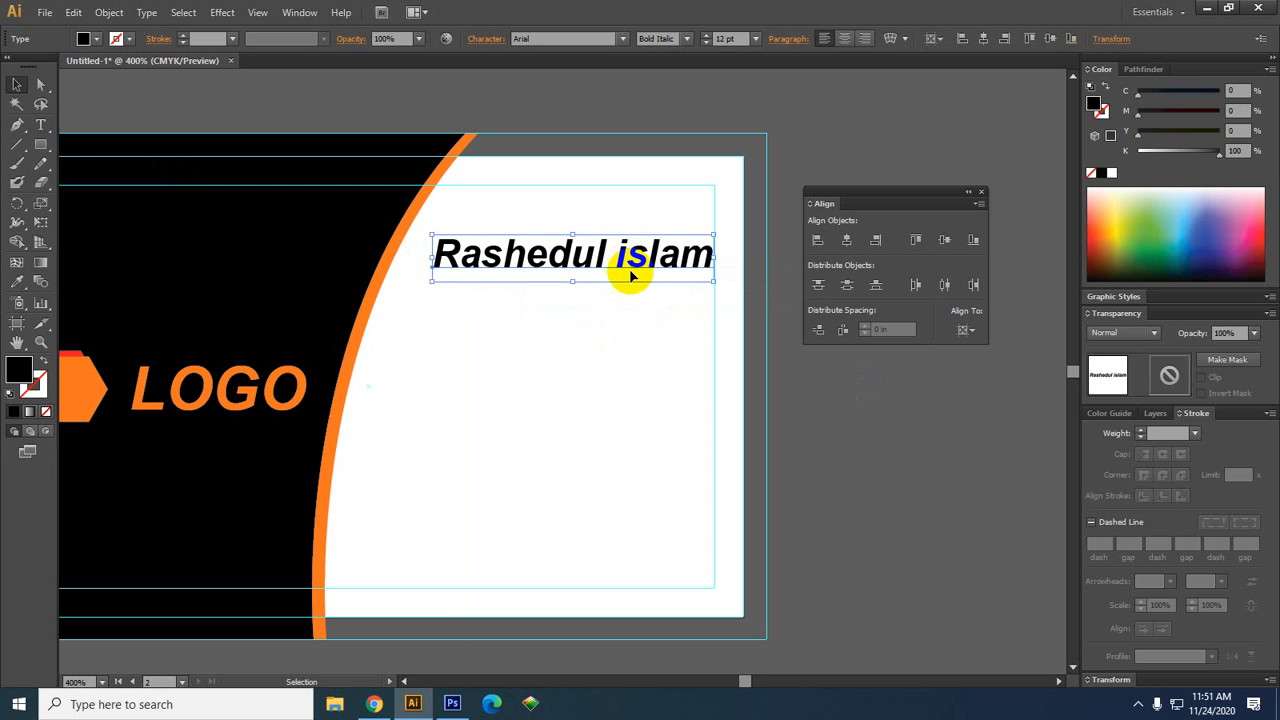
Scale the name text down to about 10.78 pt and nudge it slightly higher
left_click(937, 574)
left_click_drag(937, 574, 888, 560)
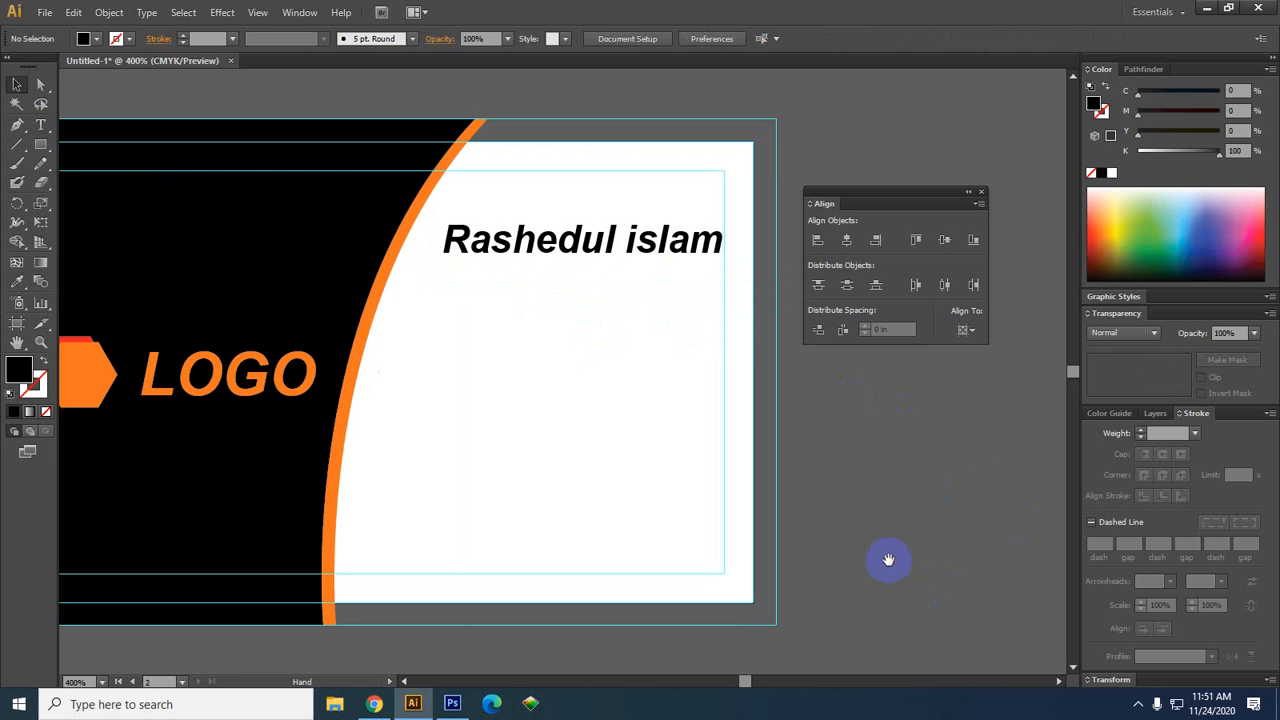
left_click(676, 232)
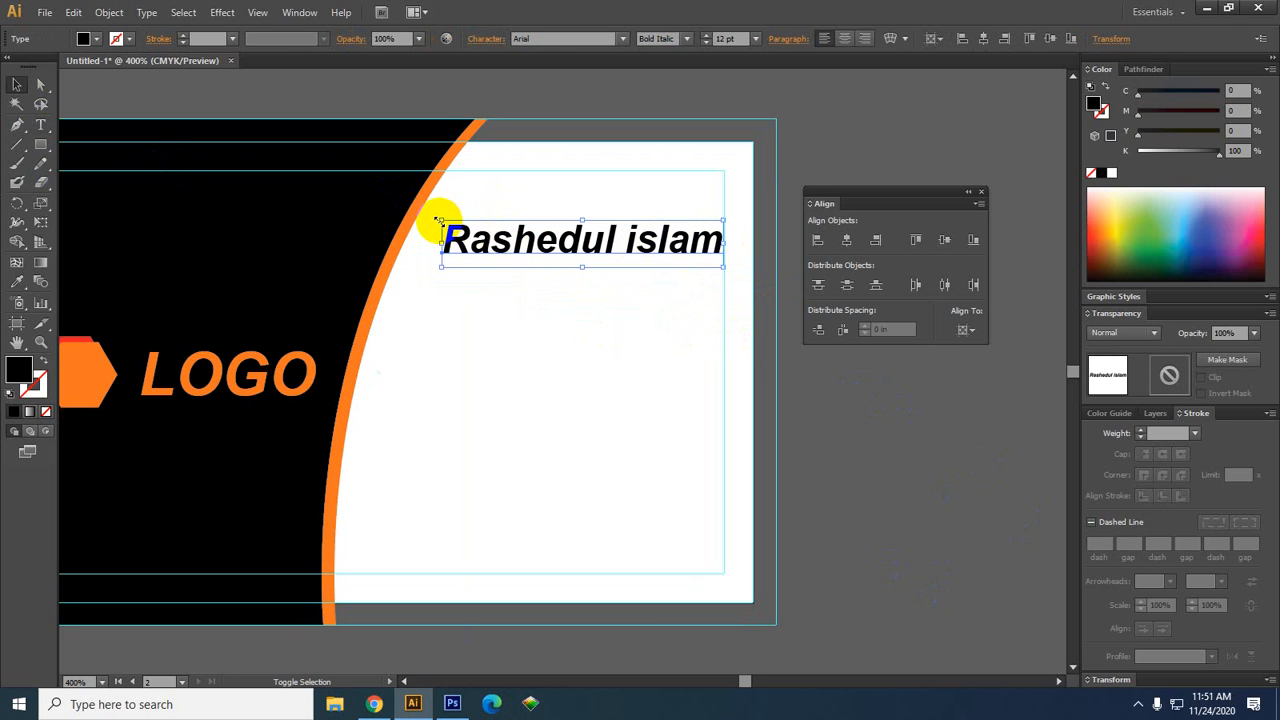
left_click_drag(441, 220, 470, 227)
left_click(918, 530)
left_click_drag(663, 258, 663, 246)
scroll(867, 500, "down", 1)
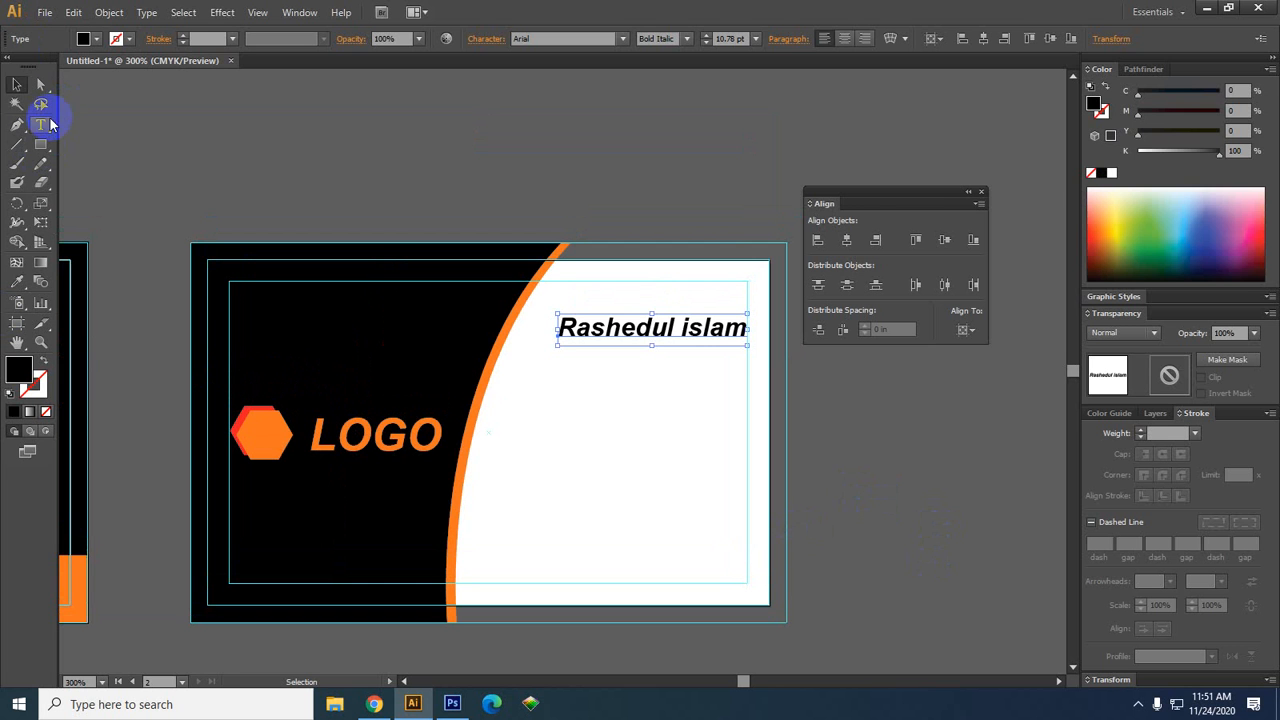
Alt-drag a copy of the name below it, shrink it to 7 pt, and retype it 'Graphic designer'
left_click(44, 122)
left_click(737, 303)
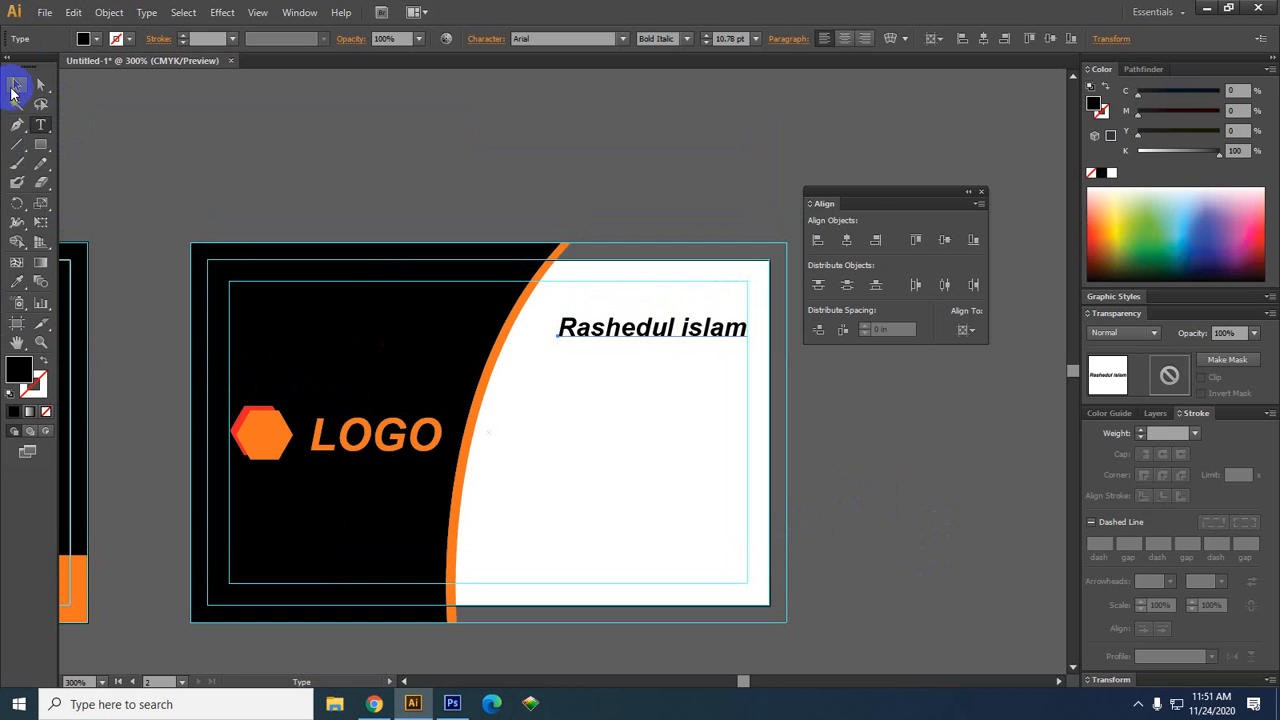
left_click(14, 92)
left_click_drag(711, 330, 712, 350)
left_click_drag(558, 359, 814, 343)
key("t")
type("G")
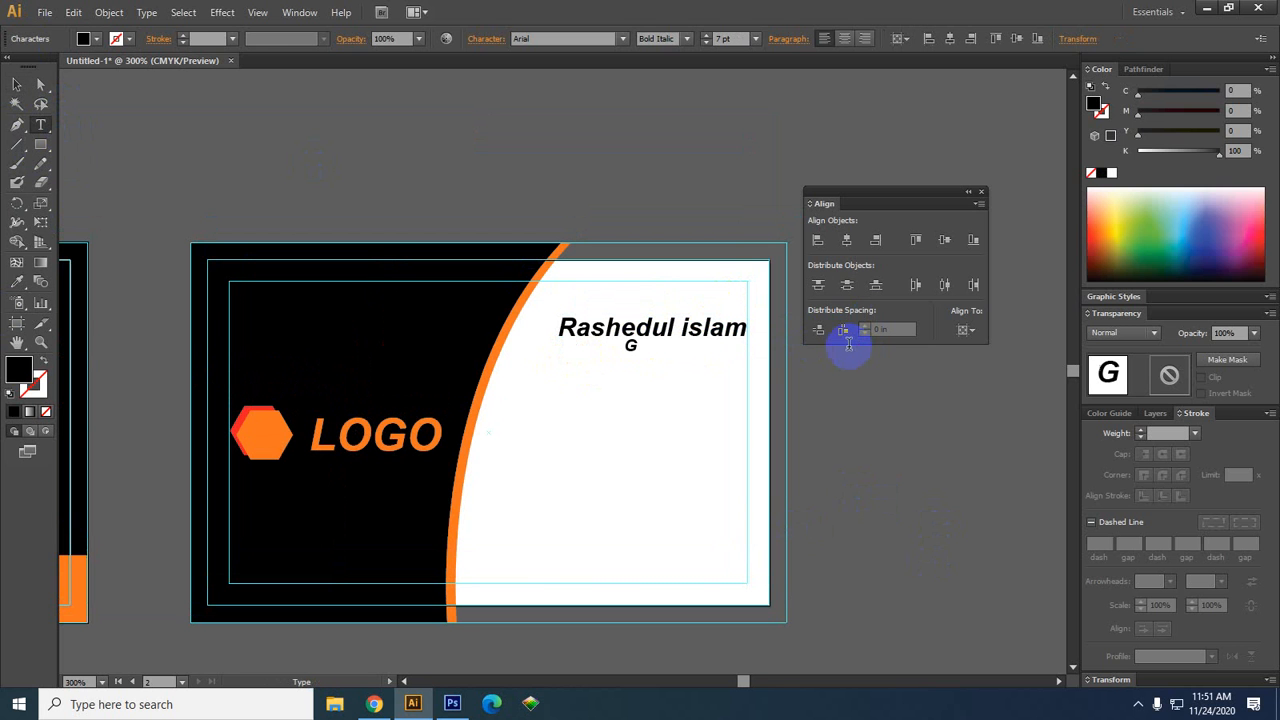
type("raphic designer")
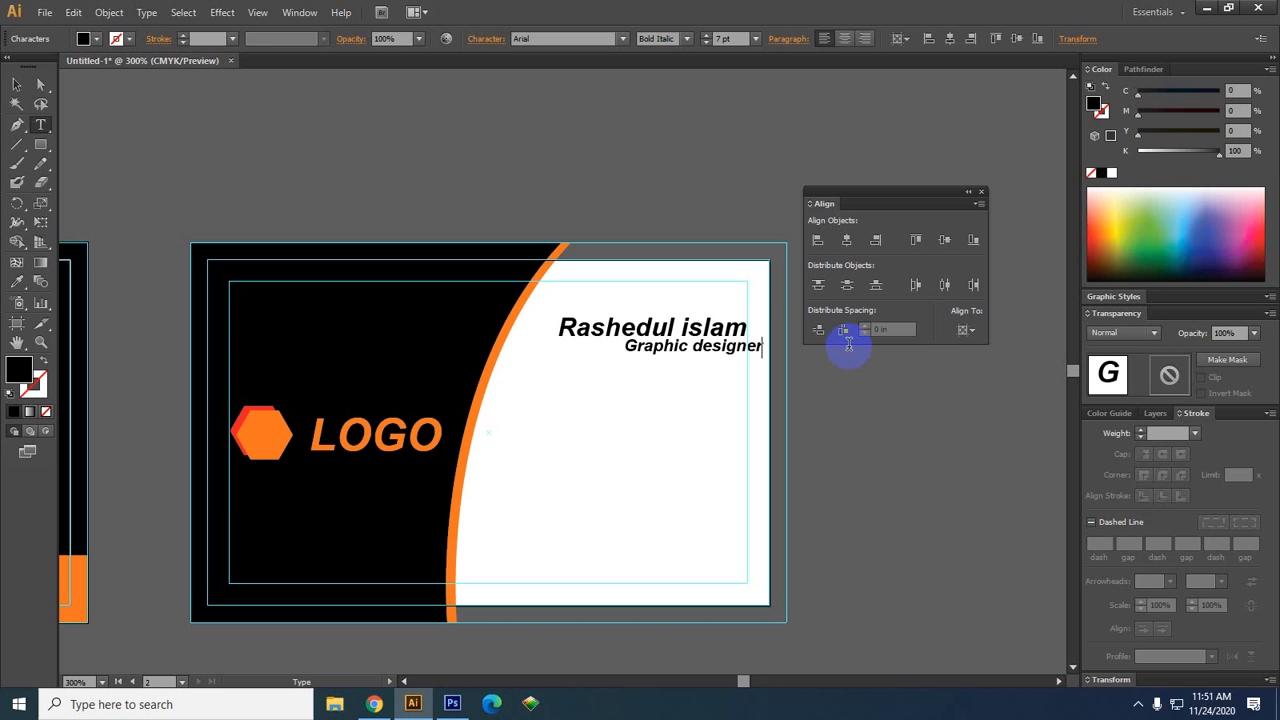
left_click(17, 84)
left_click(345, 440)
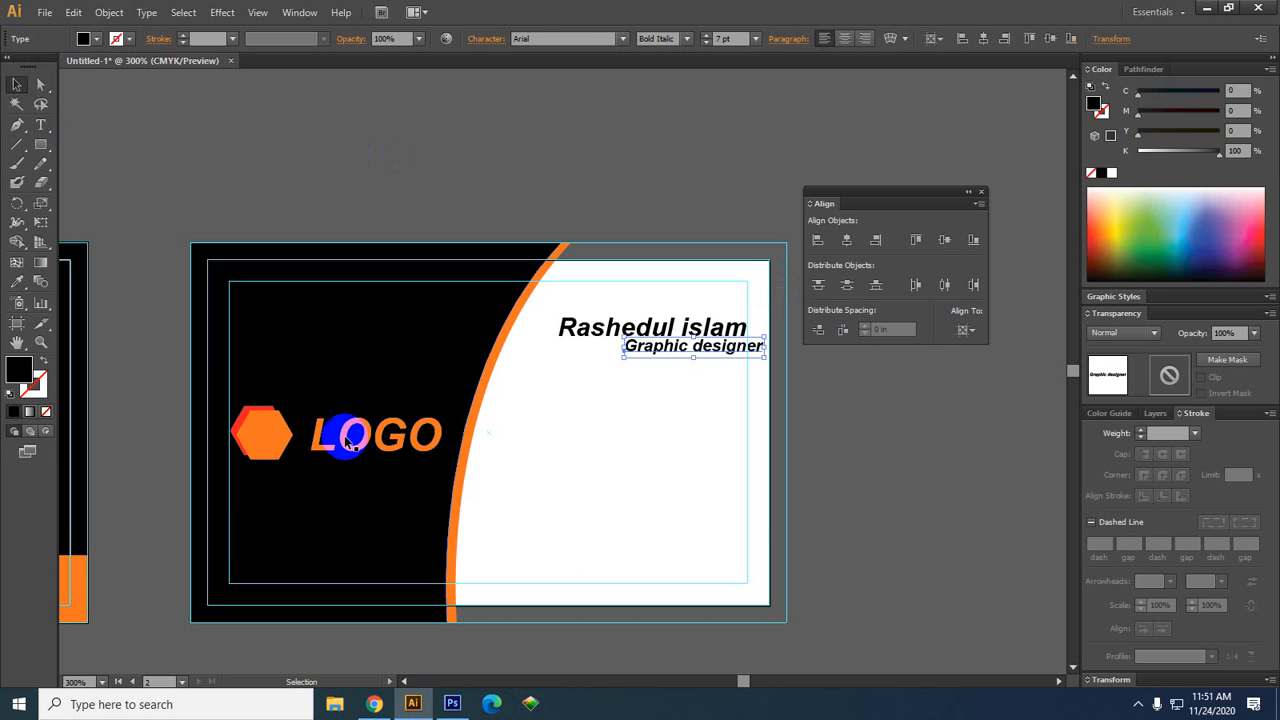
left_click(829, 500)
Right-align the 'Graphic designer' line to the name, using the name as key object
left_click(680, 352)
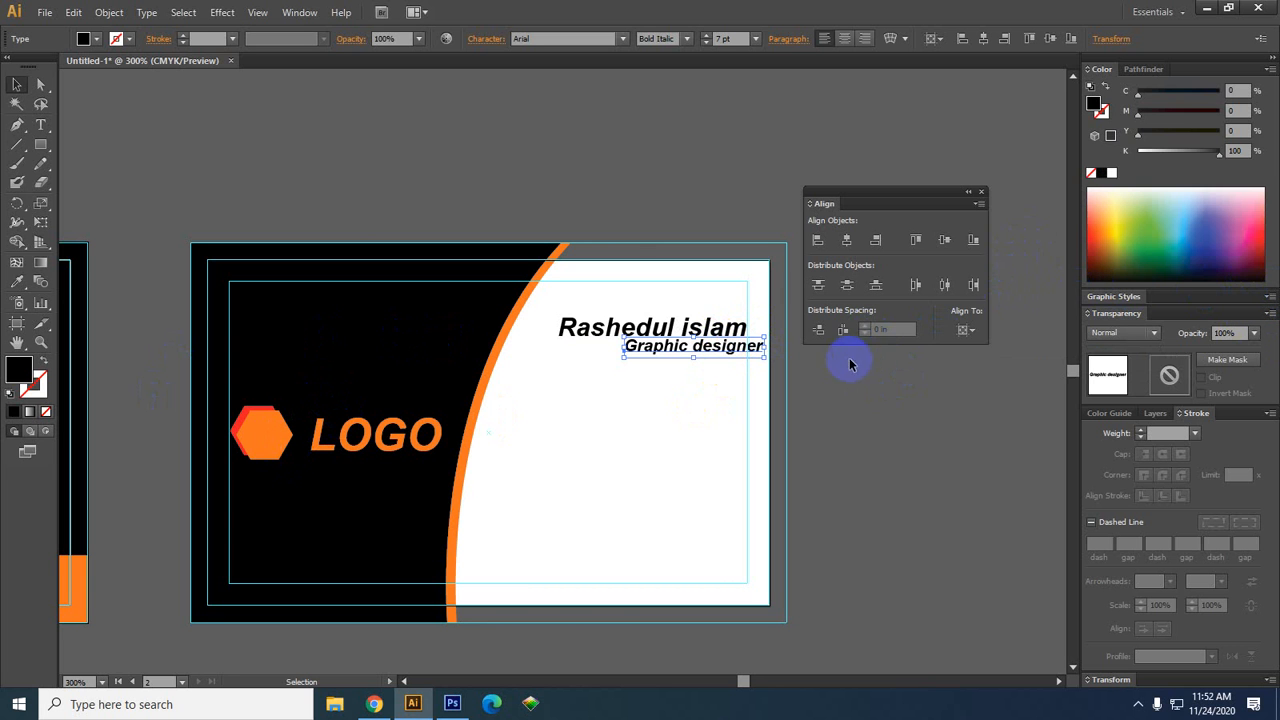
left_click(665, 328, "shift")
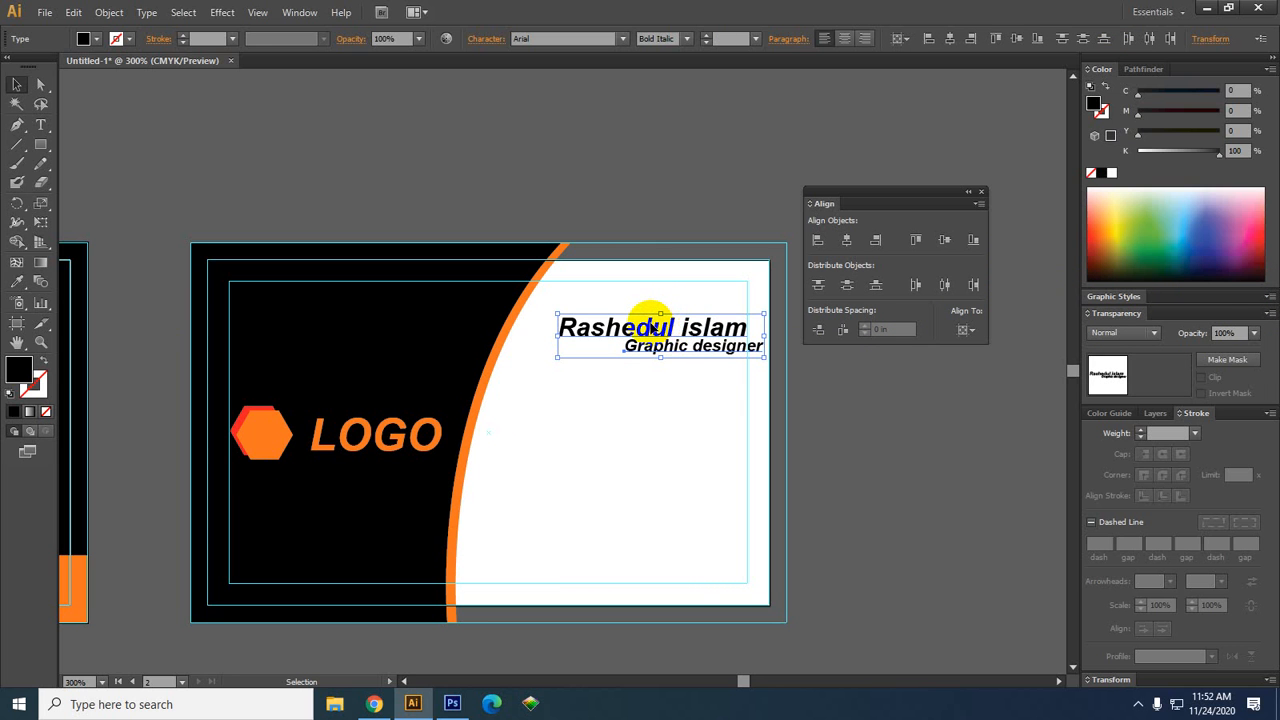
left_click(651, 328)
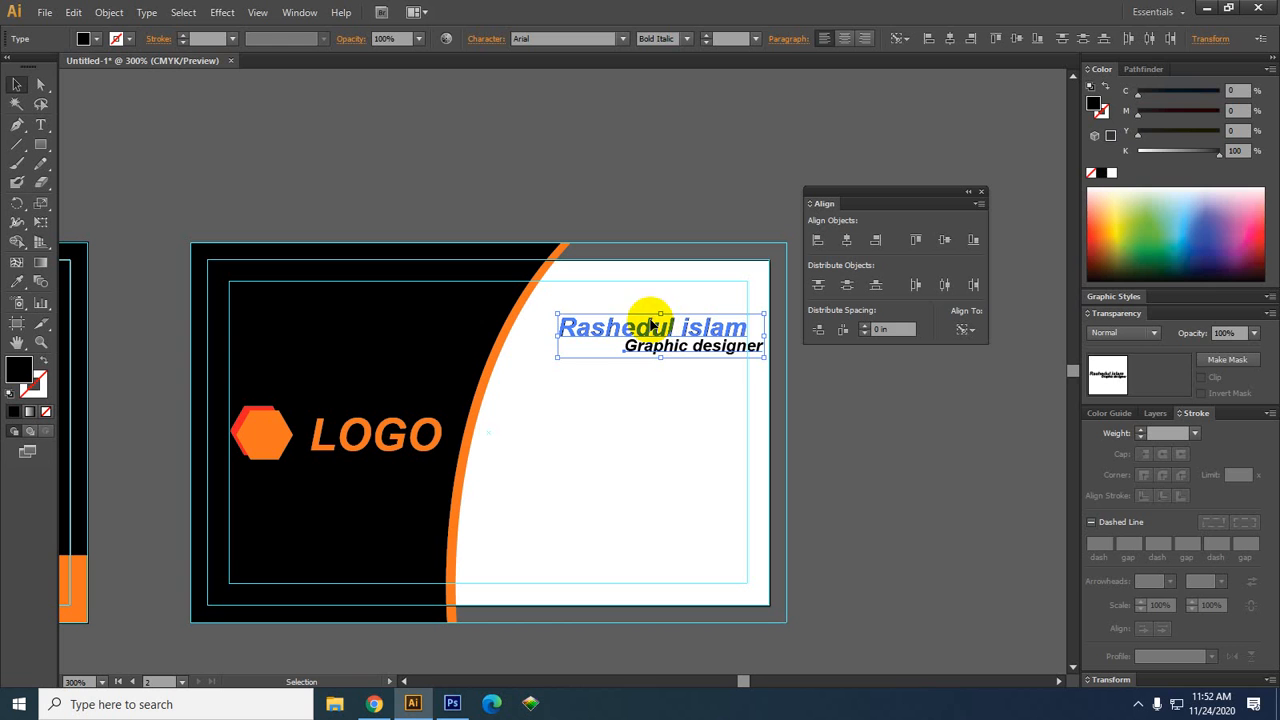
left_click(876, 242)
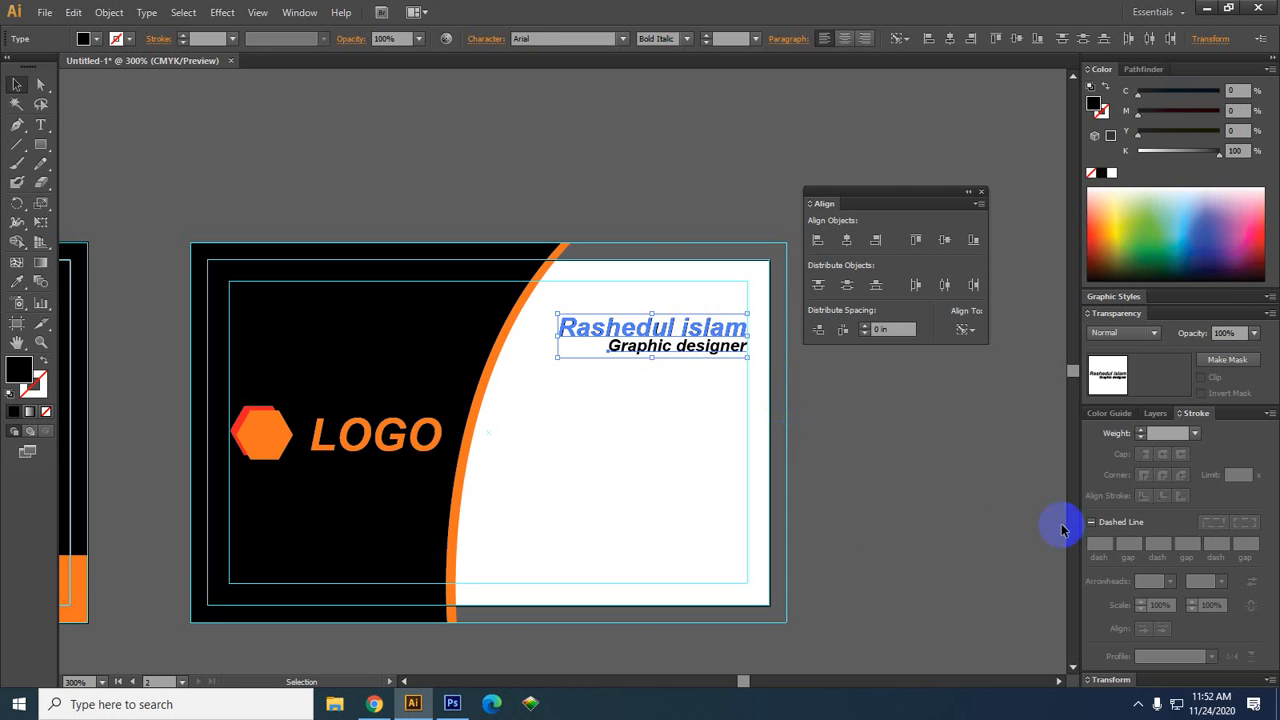
left_click(872, 522)
left_click(677, 352)
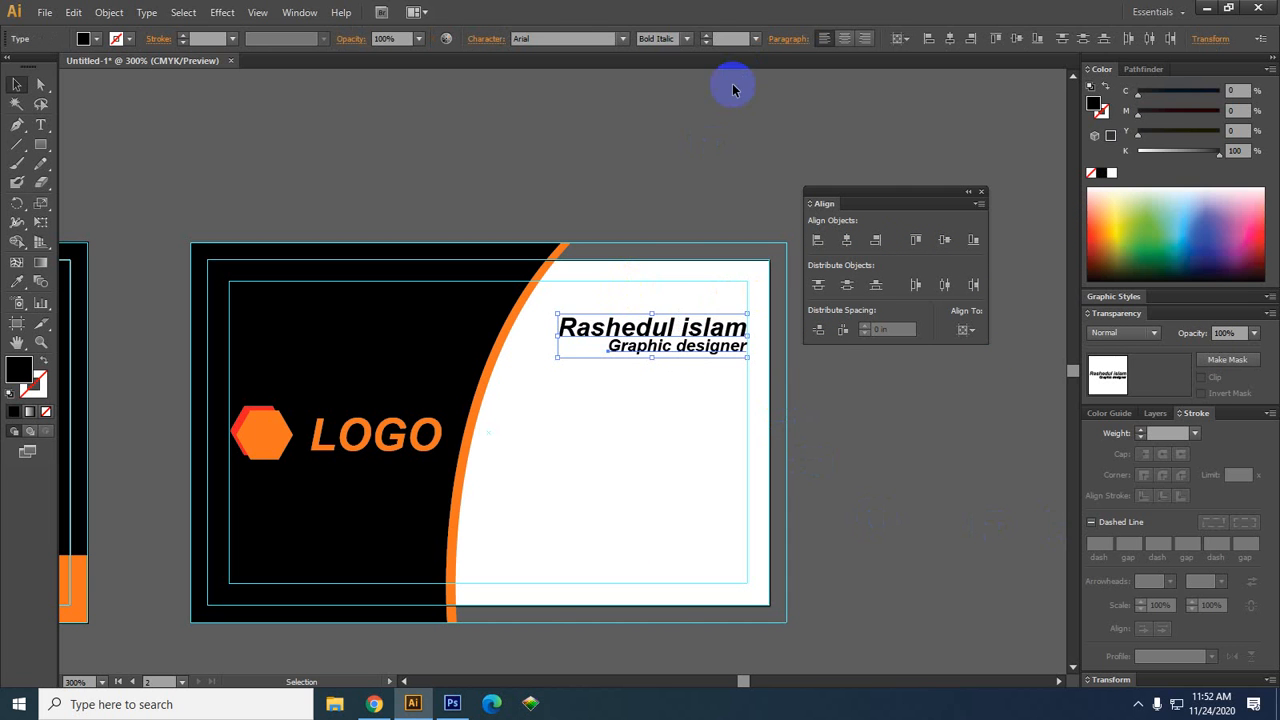
Change both text lines' font style from Bold Italic to Bold
left_click(687, 38)
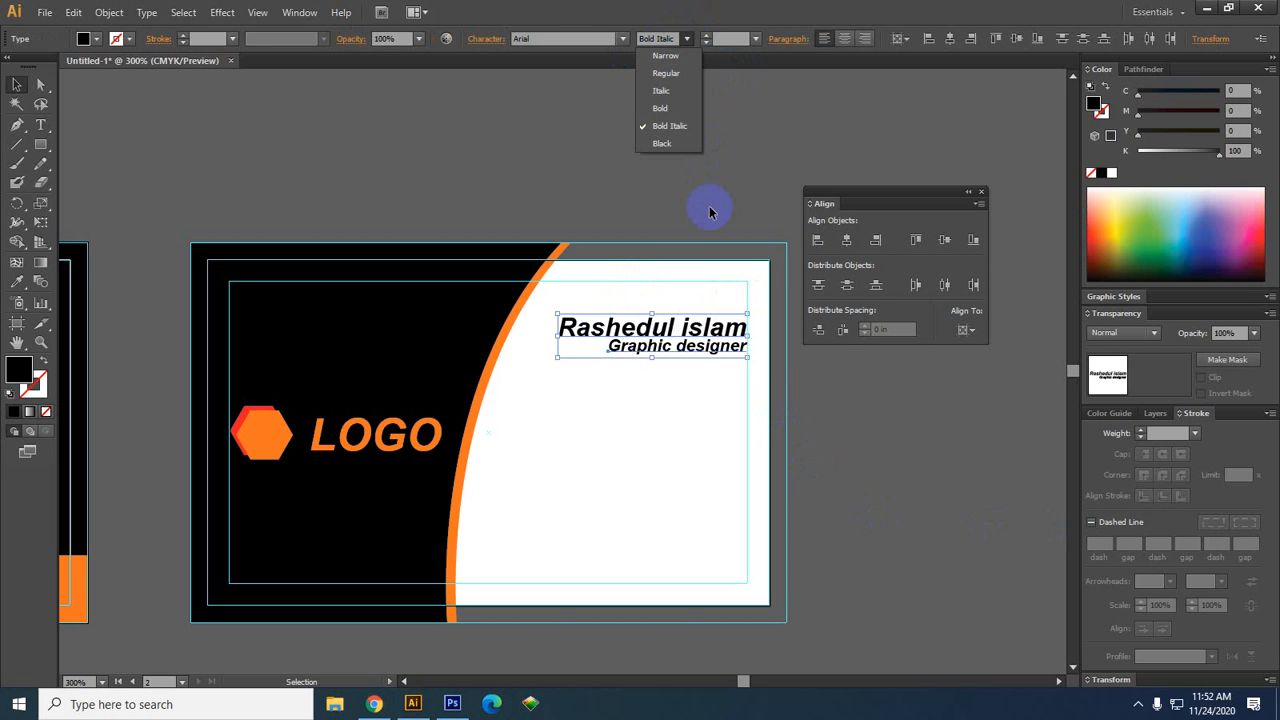
left_click(662, 90)
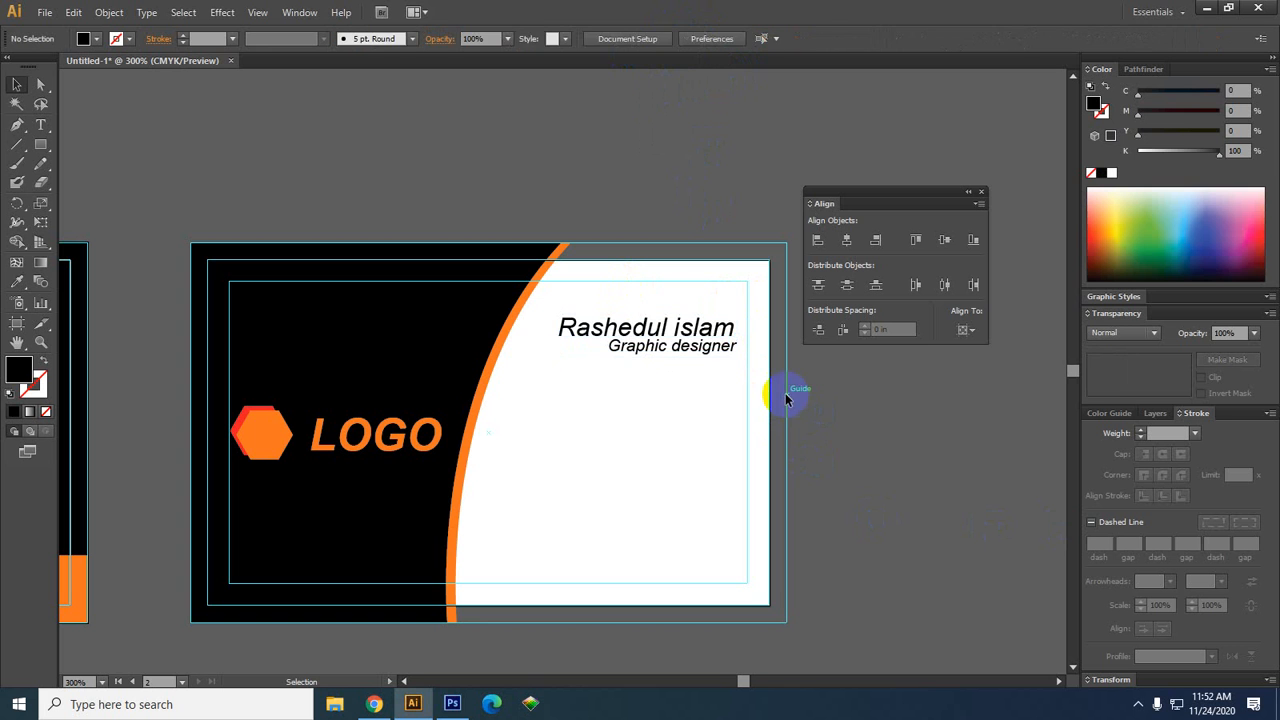
key("ctrl+z")
left_click(687, 38)
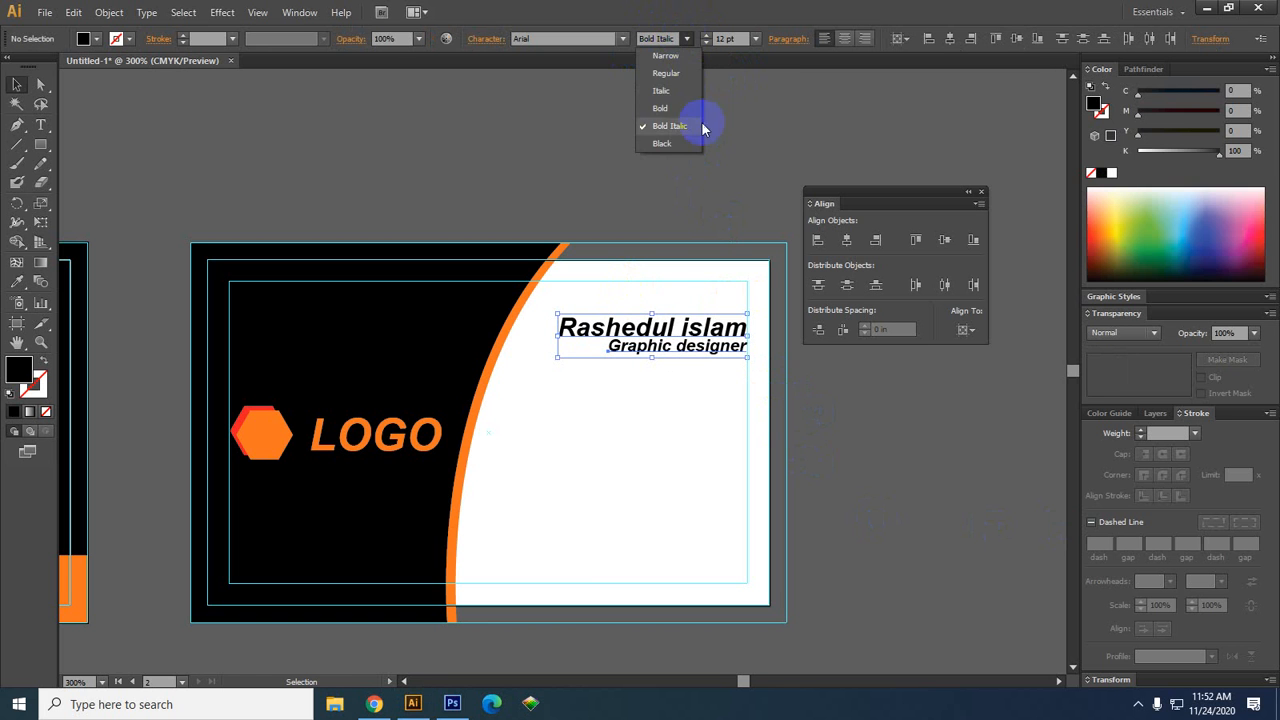
left_click(678, 107)
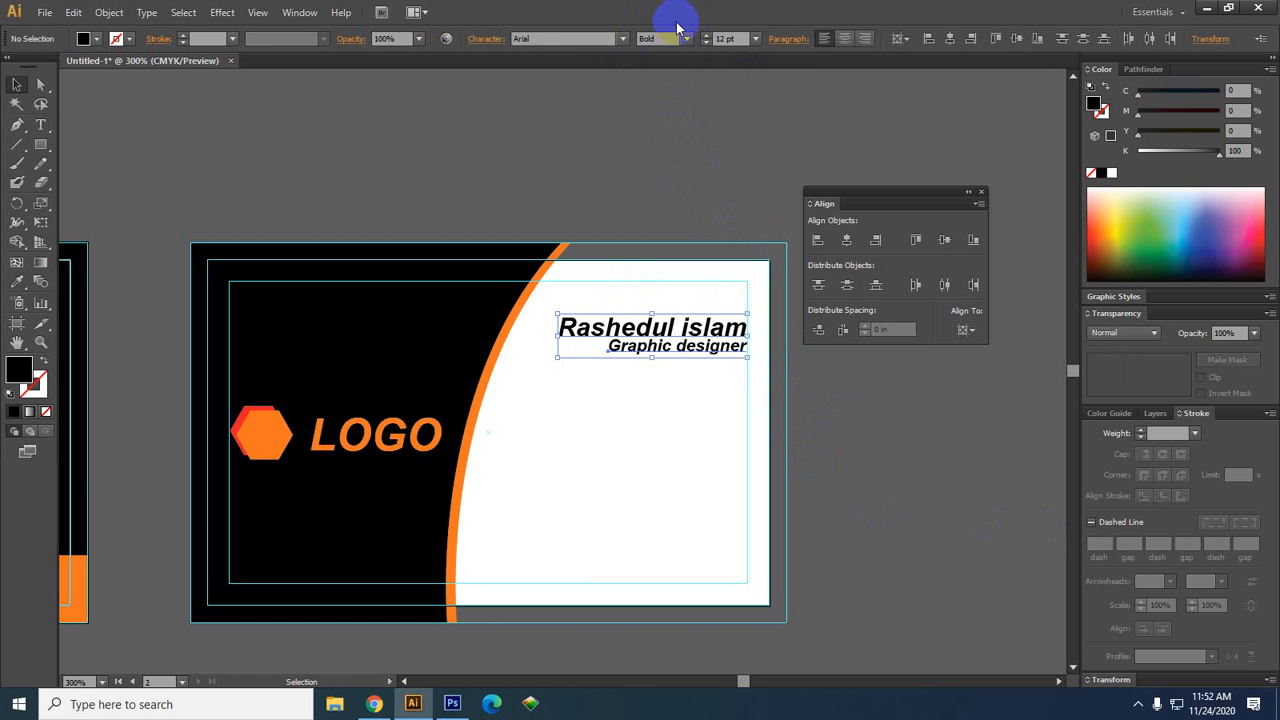
left_click(831, 470)
Set 'Graphic designer' to Regular and the name to Bold, then nudge the title right
left_click(692, 356)
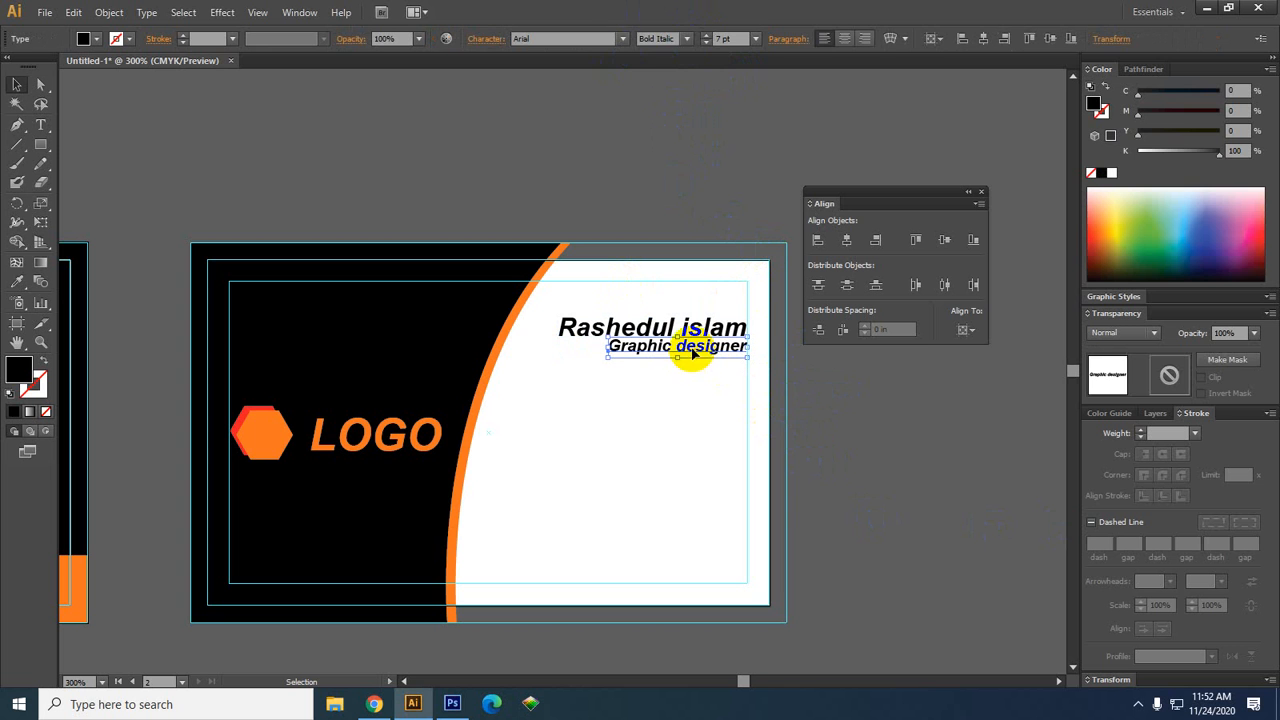
left_click(687, 38)
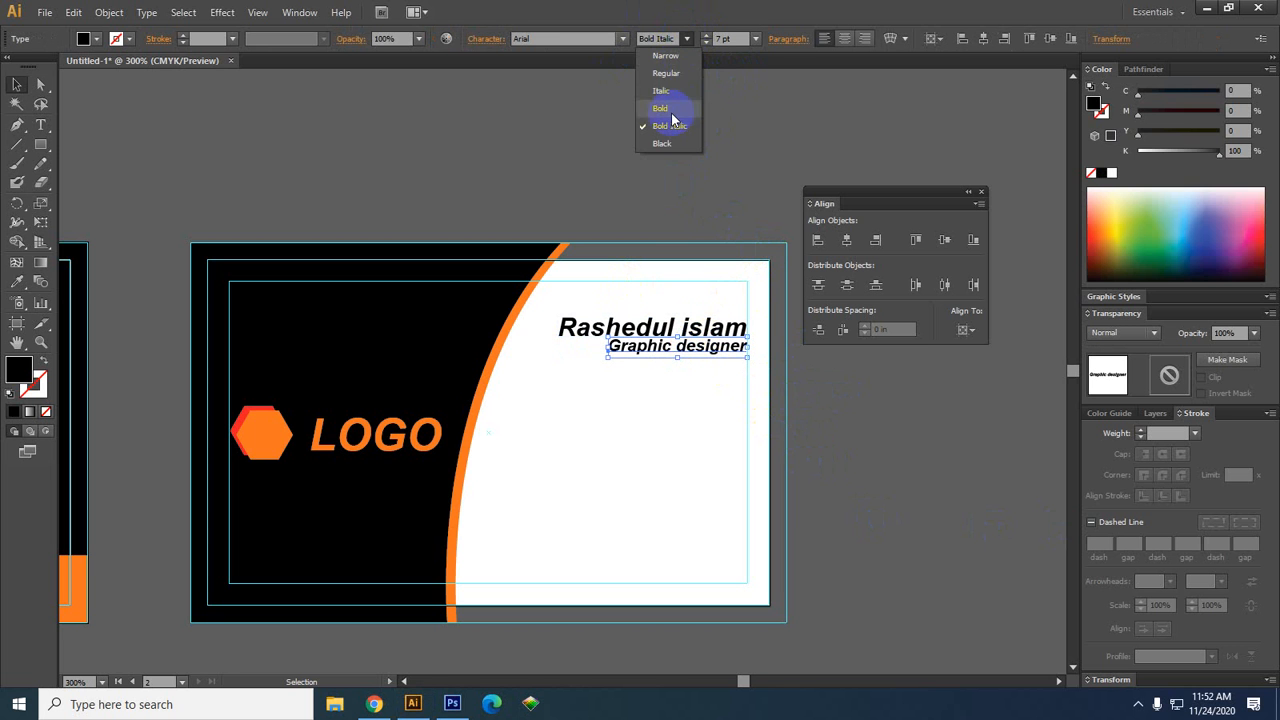
left_click(666, 73)
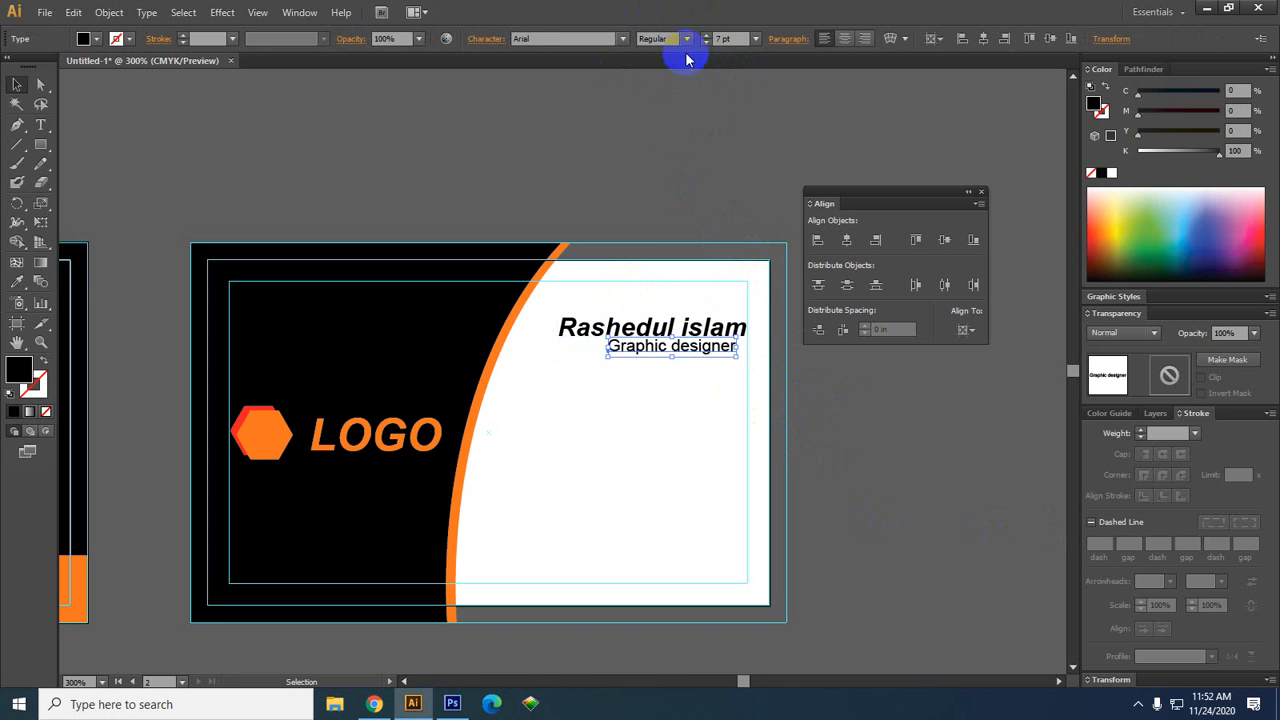
left_click(651, 332)
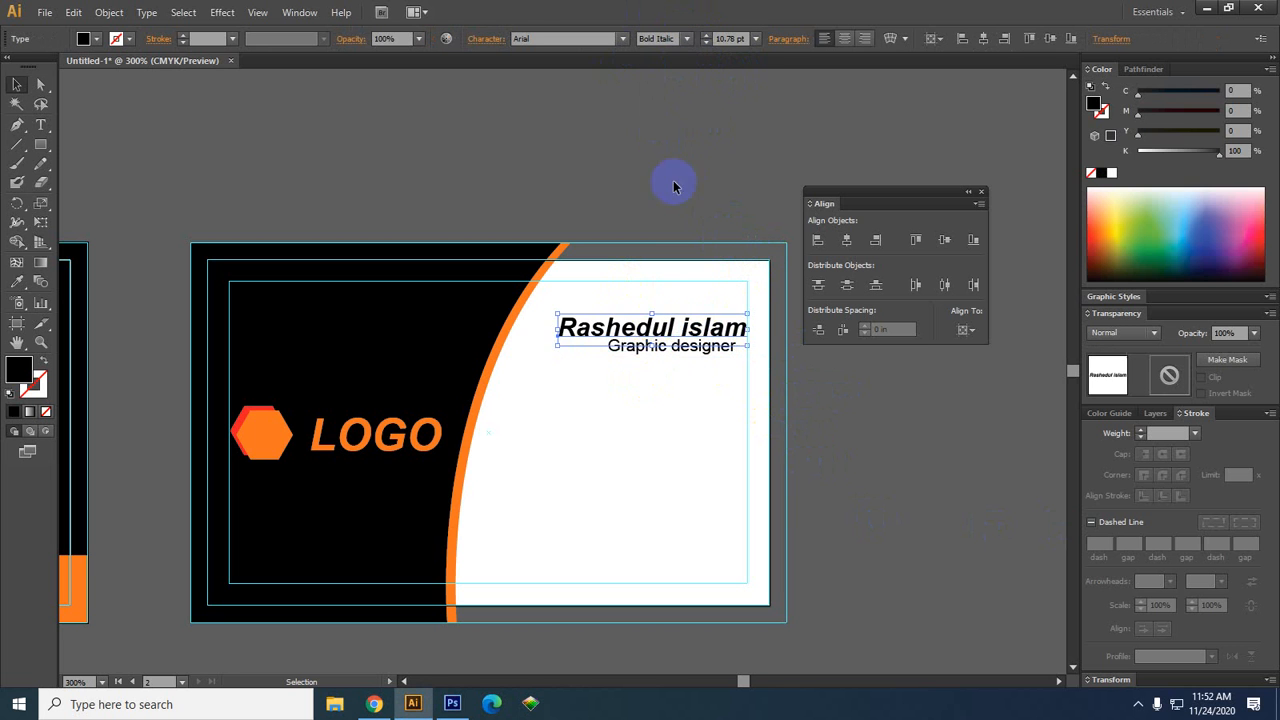
left_click(687, 38)
left_click(675, 112)
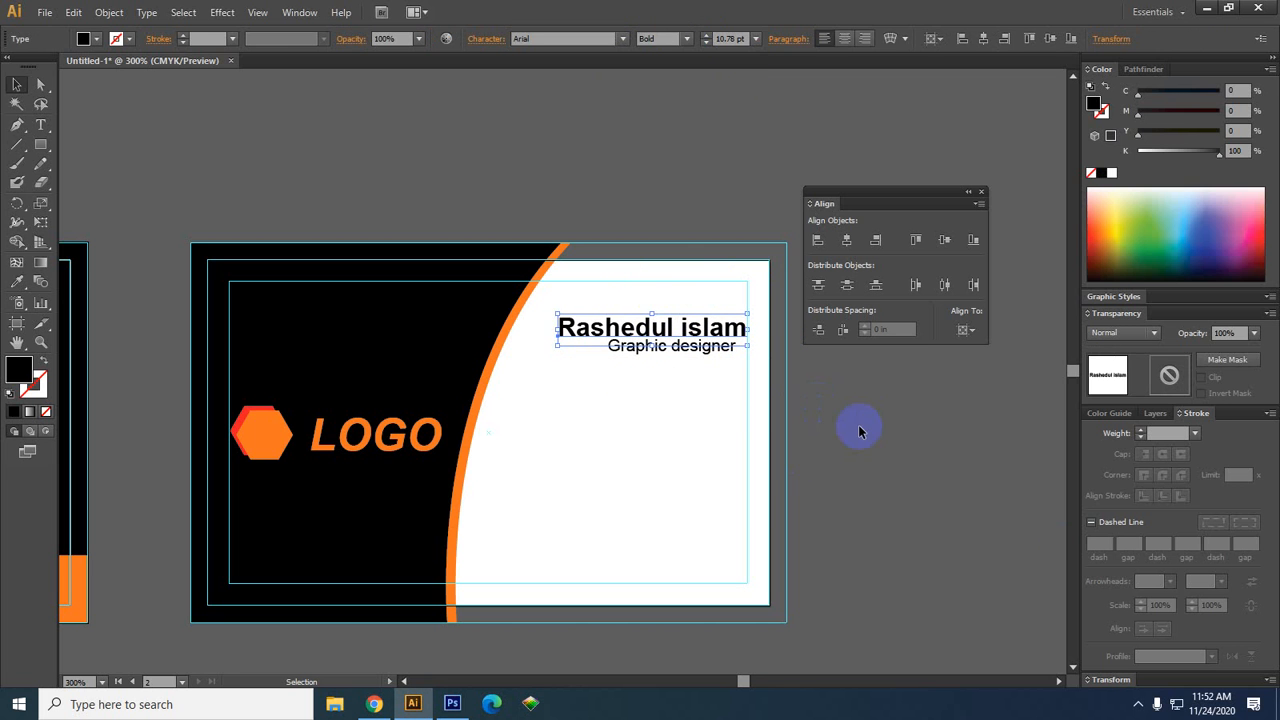
left_click(857, 423)
key("alt+space")
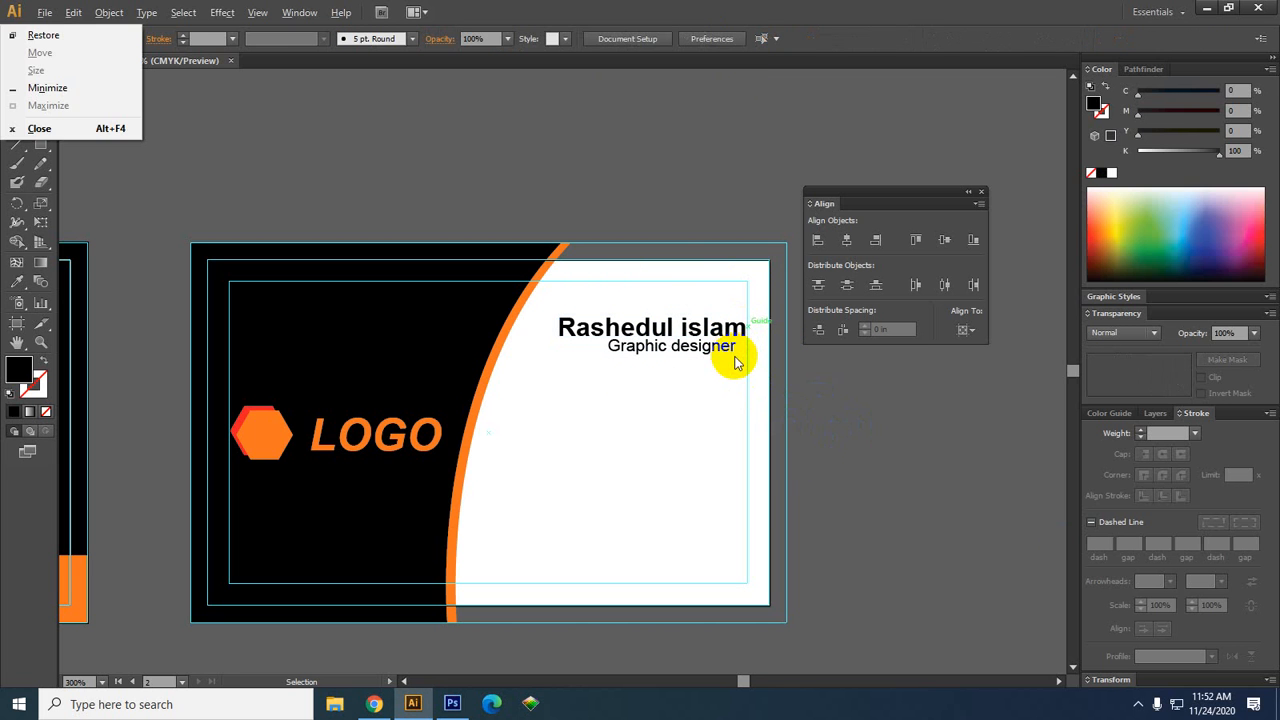
left_click(733, 360)
key("Right")
key("Right")
key("Right")
key("Right")
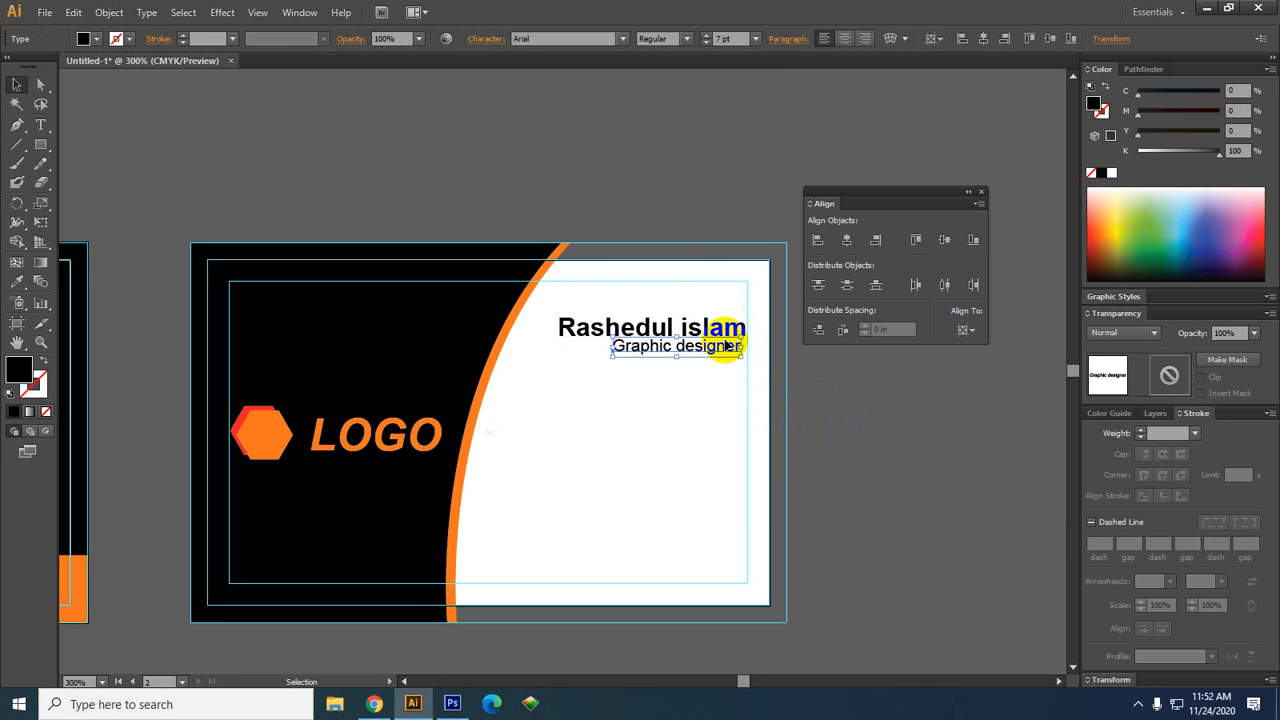
Nudge the Graphic designer title down, then right-align it and the name, with the title as key object
key("Down")
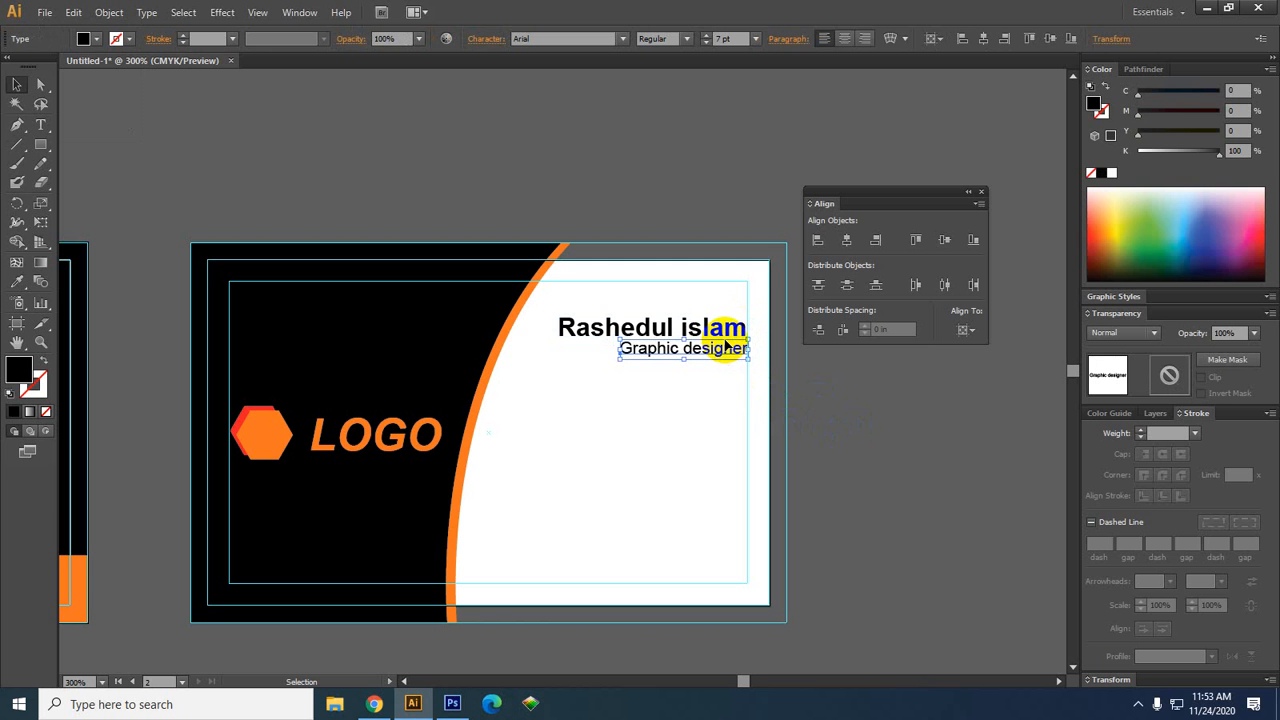
scroll(805, 405, "up", 1)
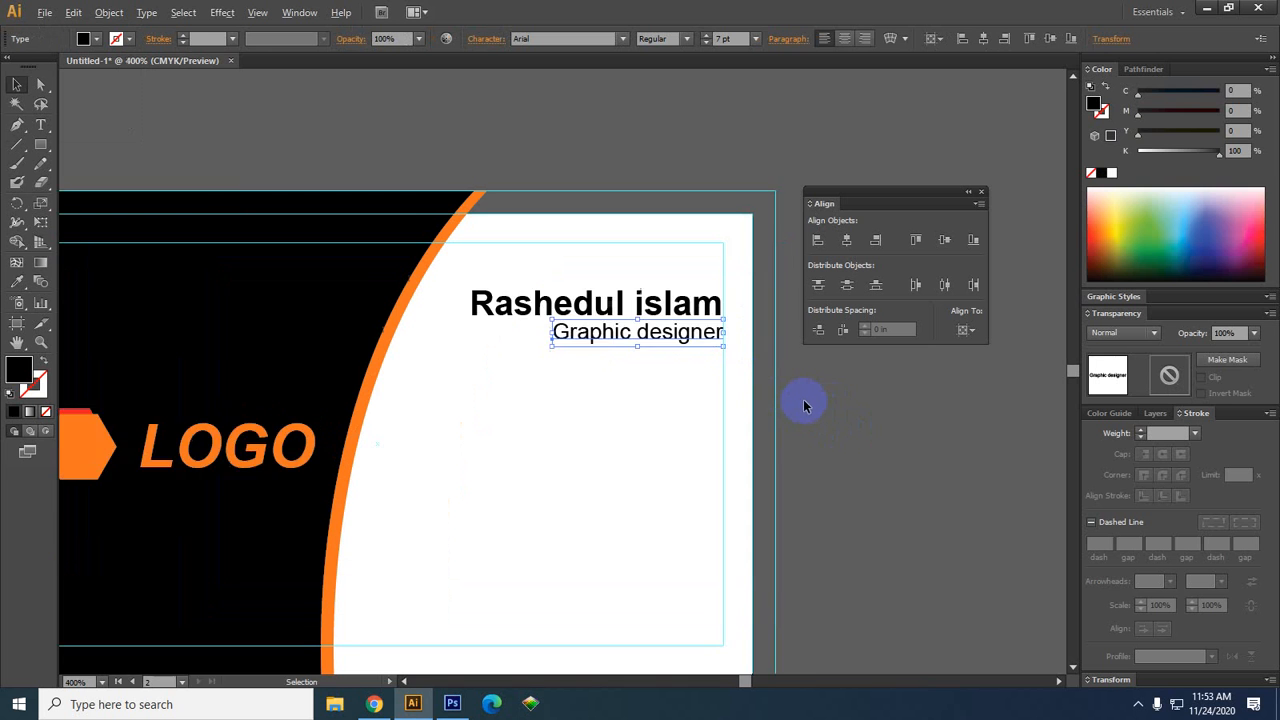
scroll(805, 405, "up", 1)
left_click(694, 371)
left_click(634, 298)
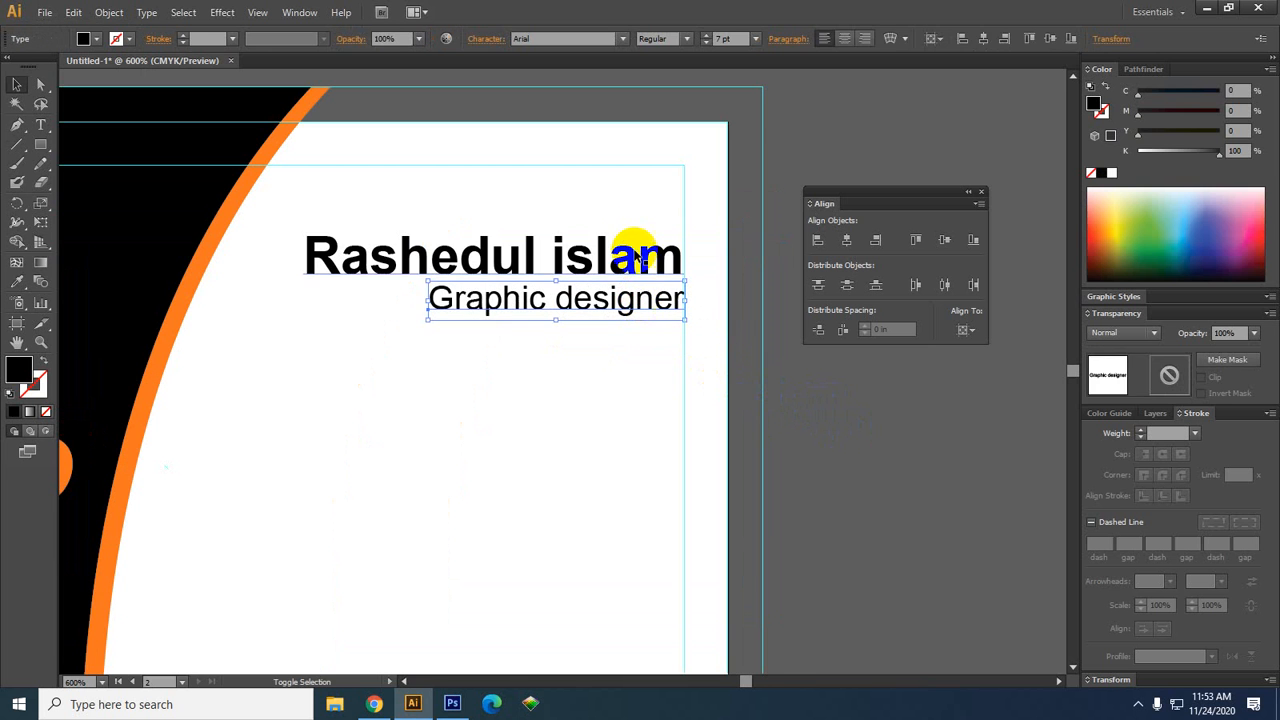
left_click(636, 256, "shift")
left_click(626, 306)
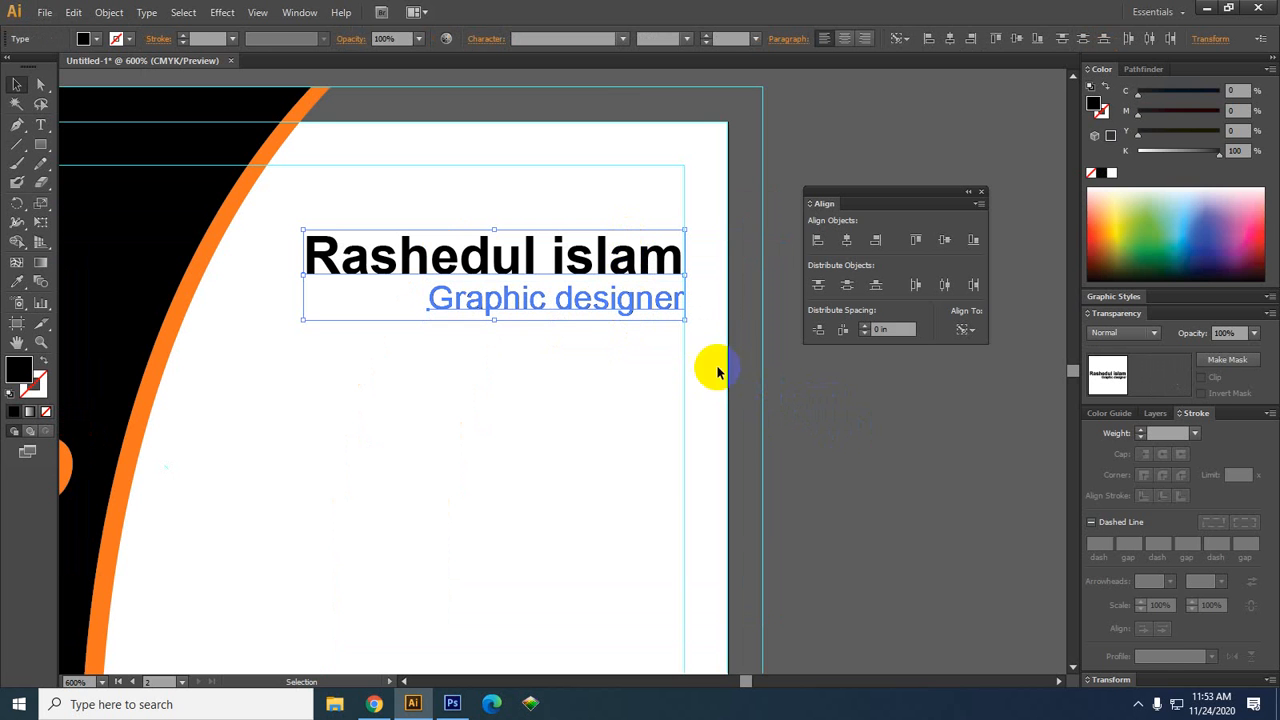
left_click(874, 243)
left_click(957, 517)
Nudge the name slightly right to match the title's right edge
scroll(751, 414, "down", 1)
scroll(768, 388, "up", 2)
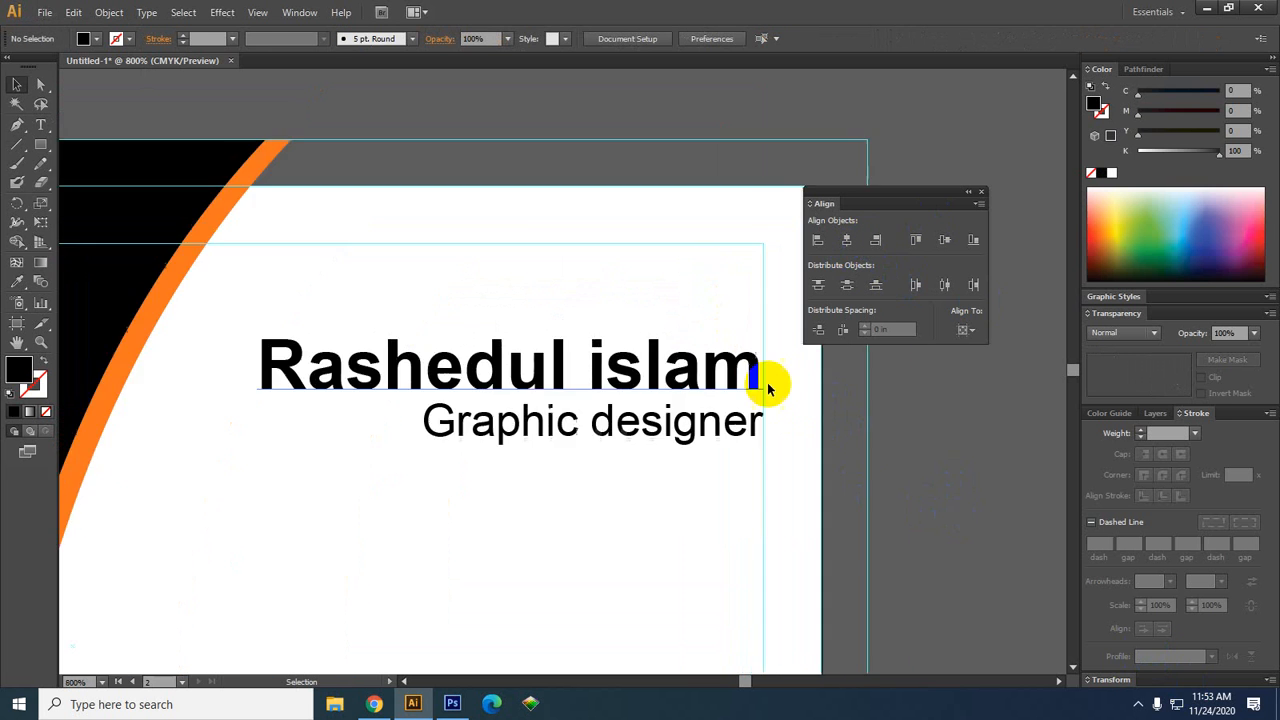
scroll(768, 388, "up", 3)
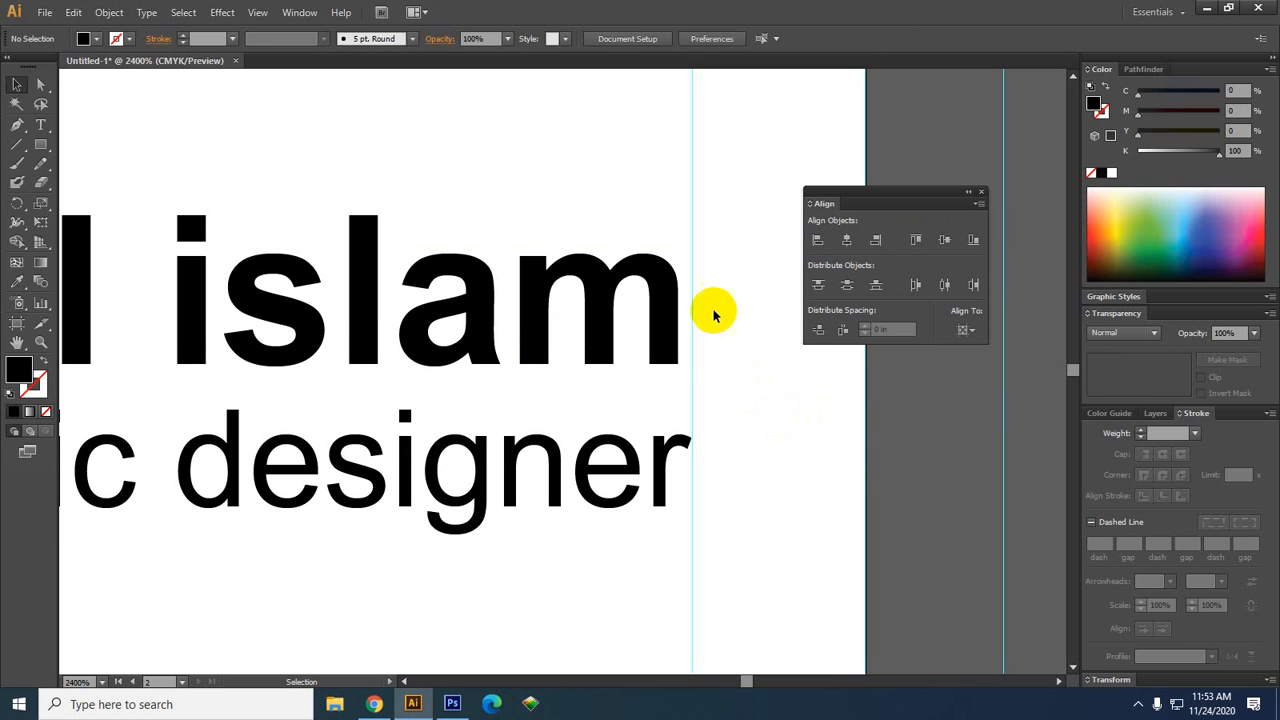
left_click(684, 342)
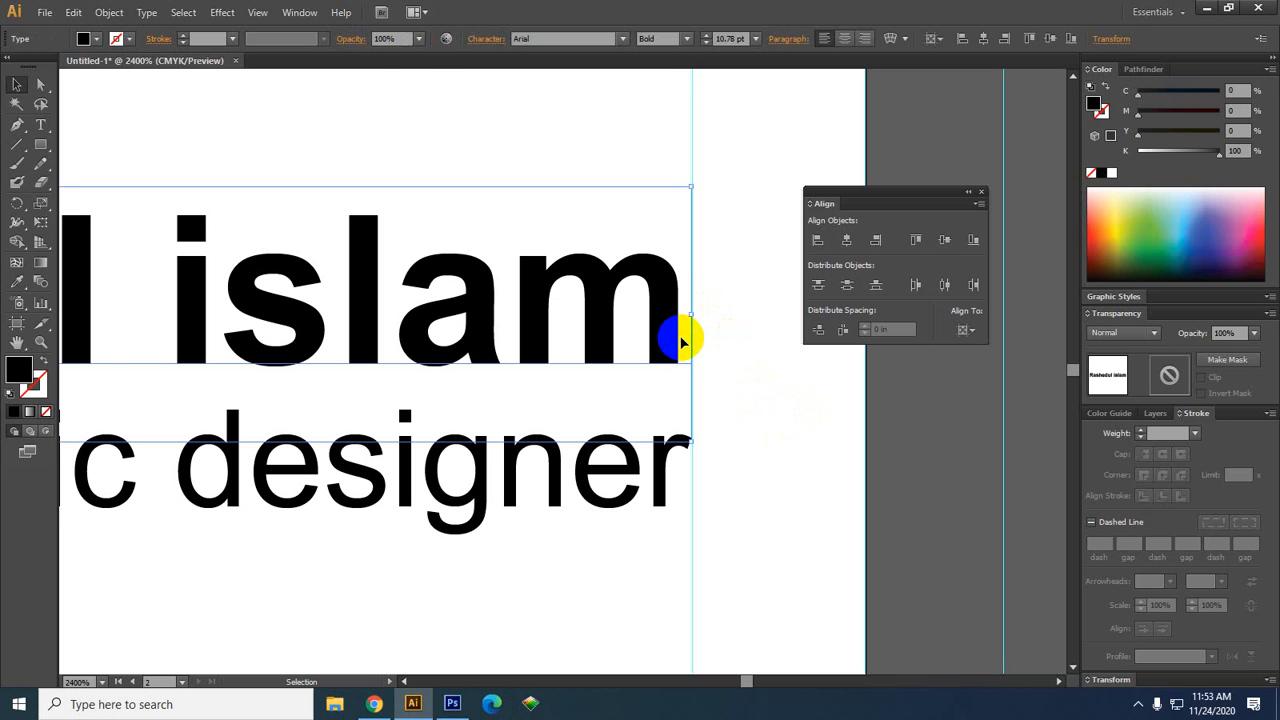
key("Right")
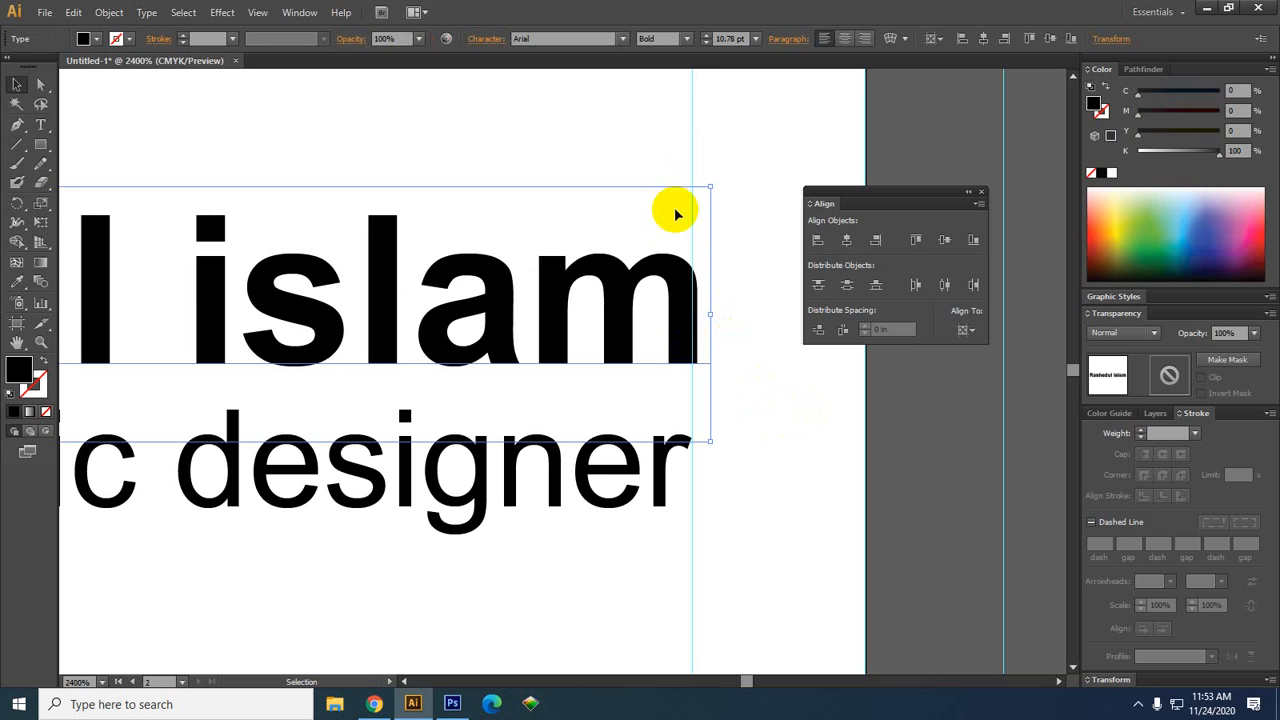
scroll(688, 270, "up", 3)
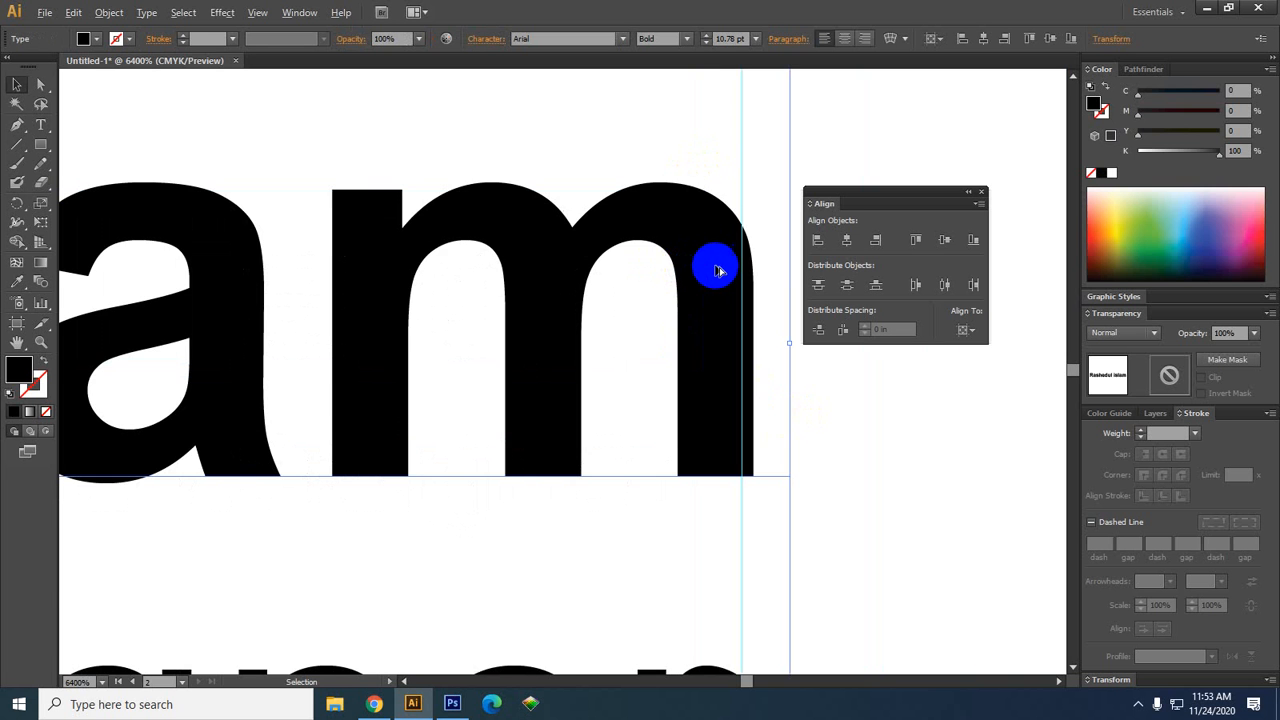
scroll(718, 265, "down", 2)
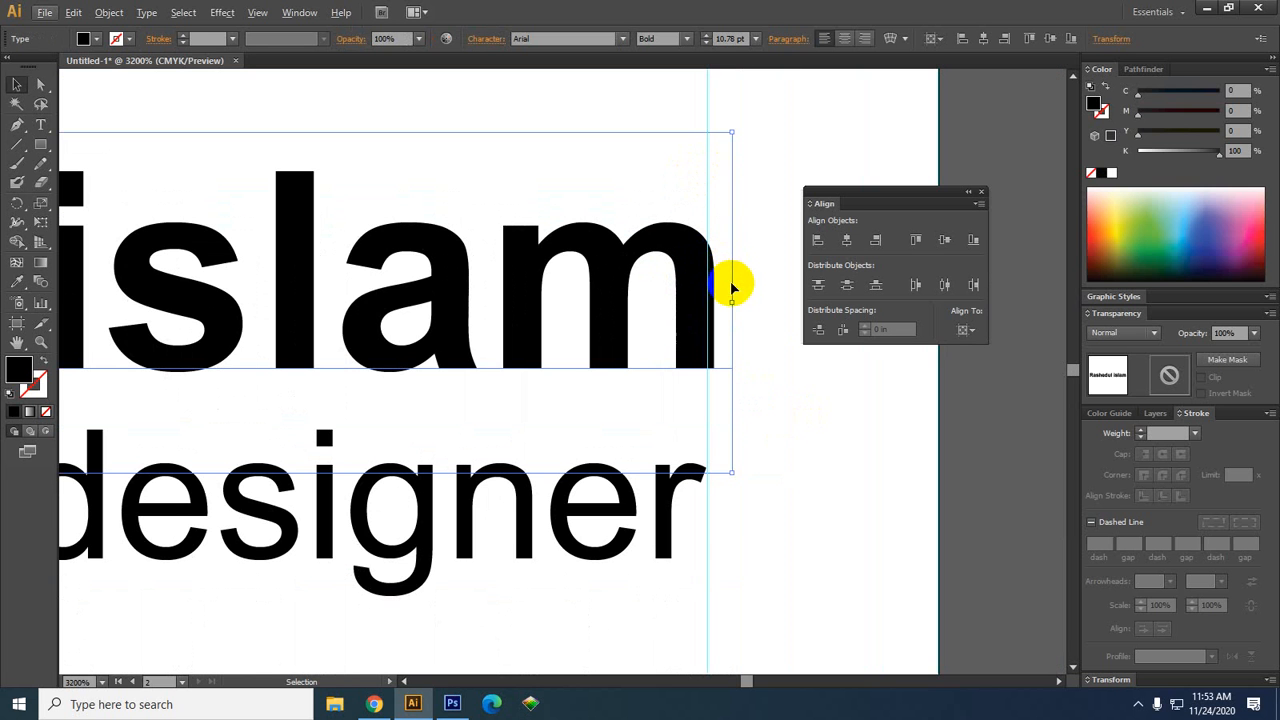
scroll(731, 283, "down", 1)
Shift the name slightly left so it ends flush with the title, then zoom out to the full card
left_click_drag(697, 283, 692, 283)
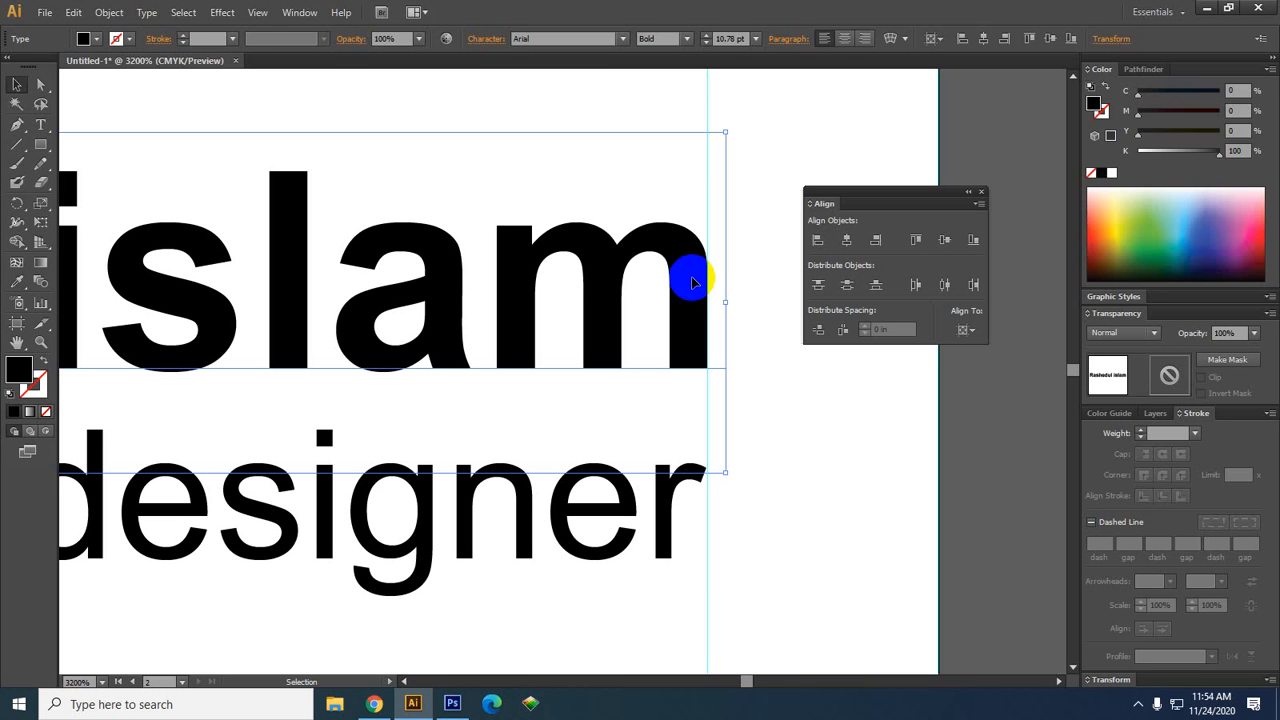
left_click(828, 440)
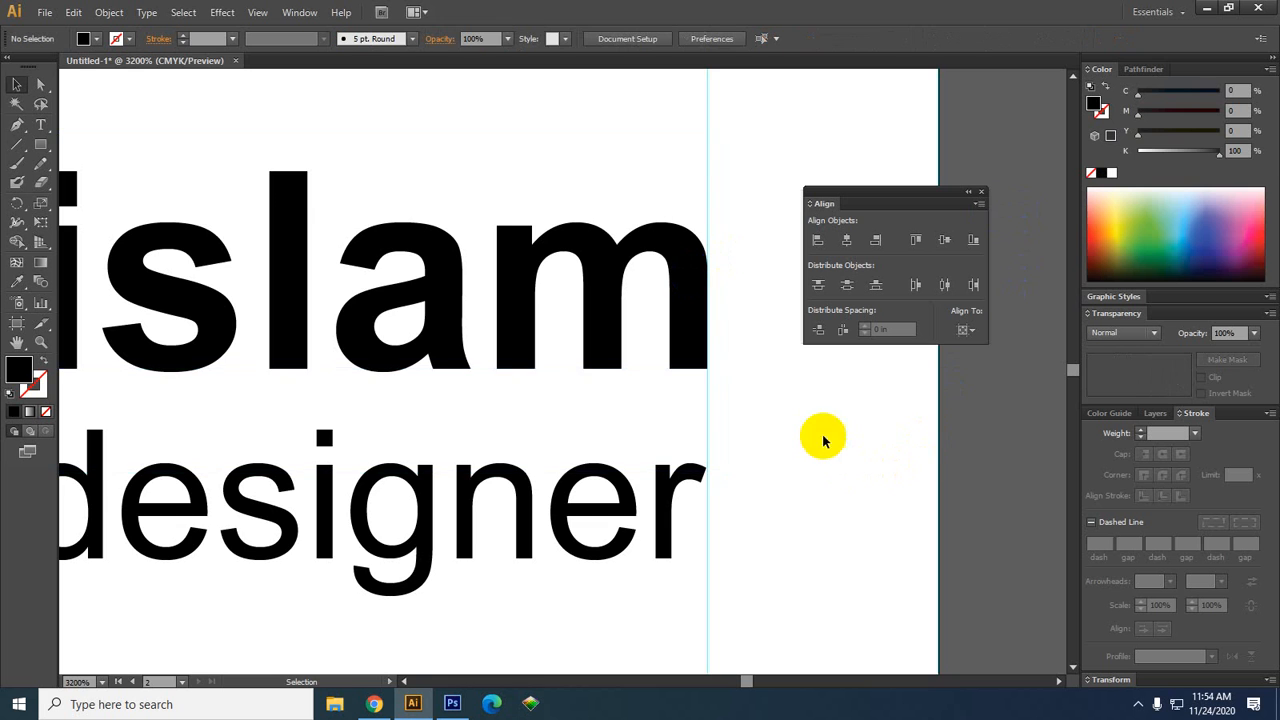
scroll(723, 325, "up", 2)
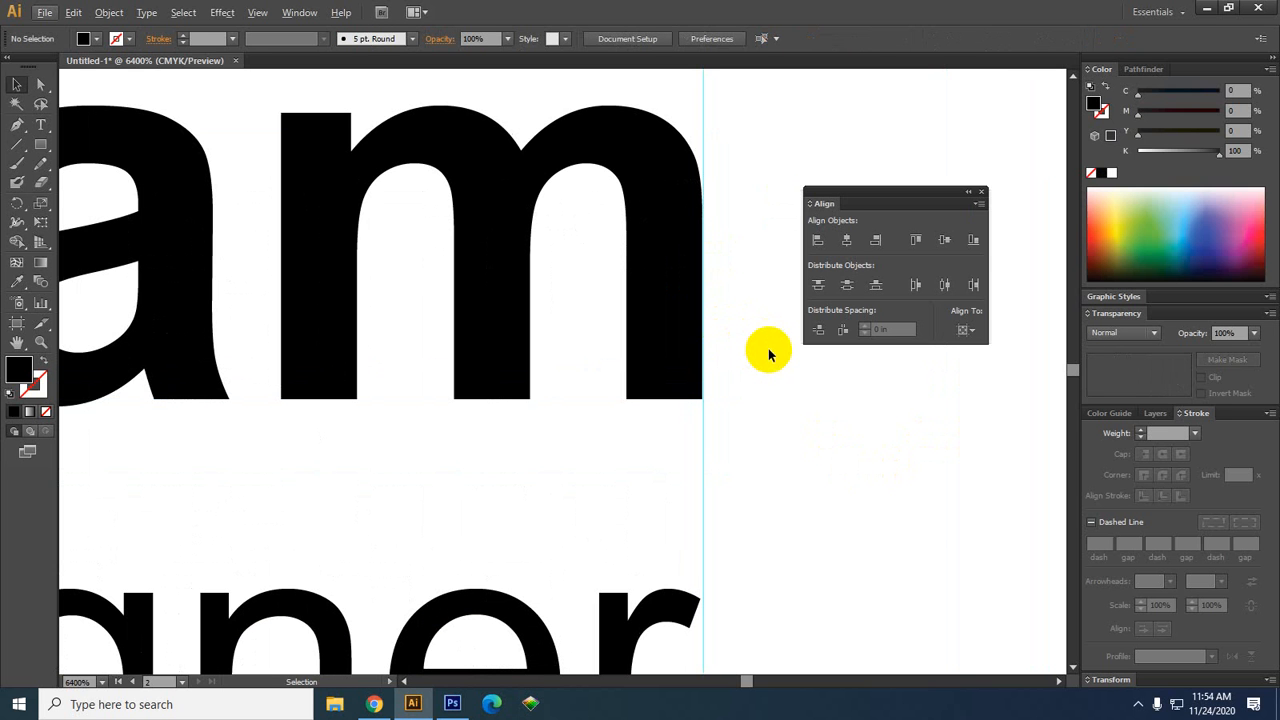
scroll(731, 395, "down", 1)
scroll(731, 395, "down", 1)
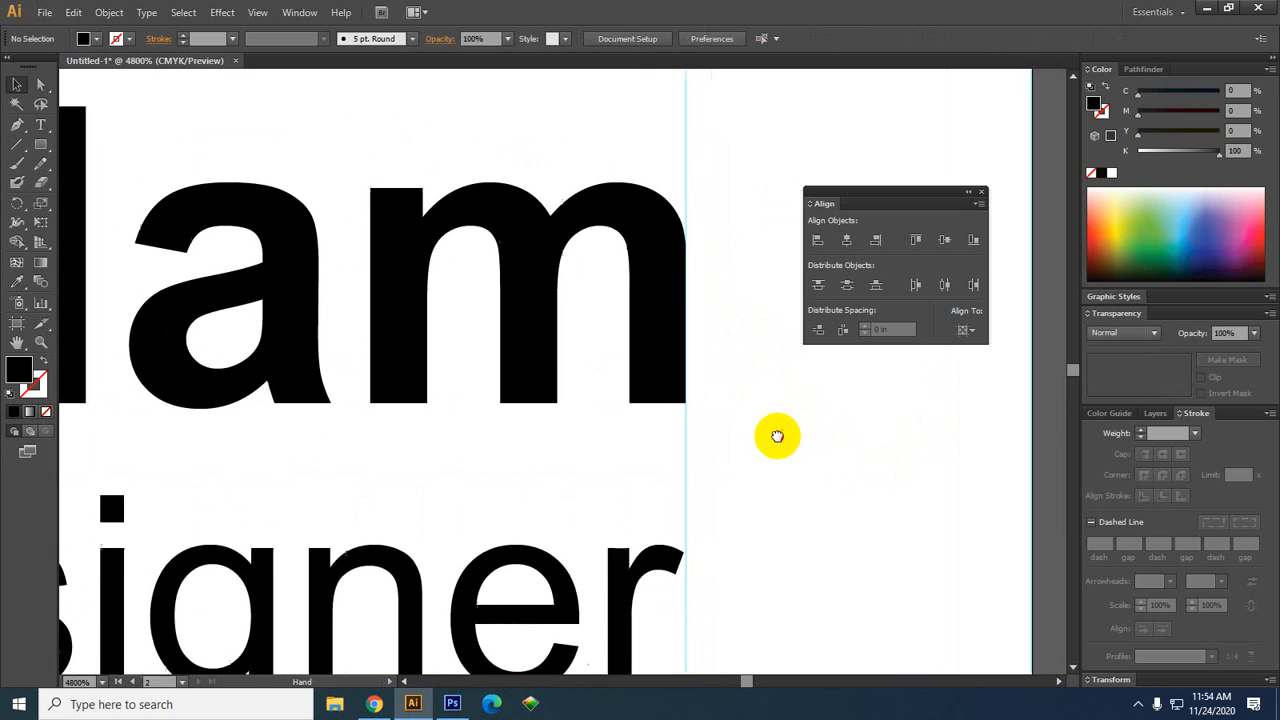
scroll(784, 436, "down", 3)
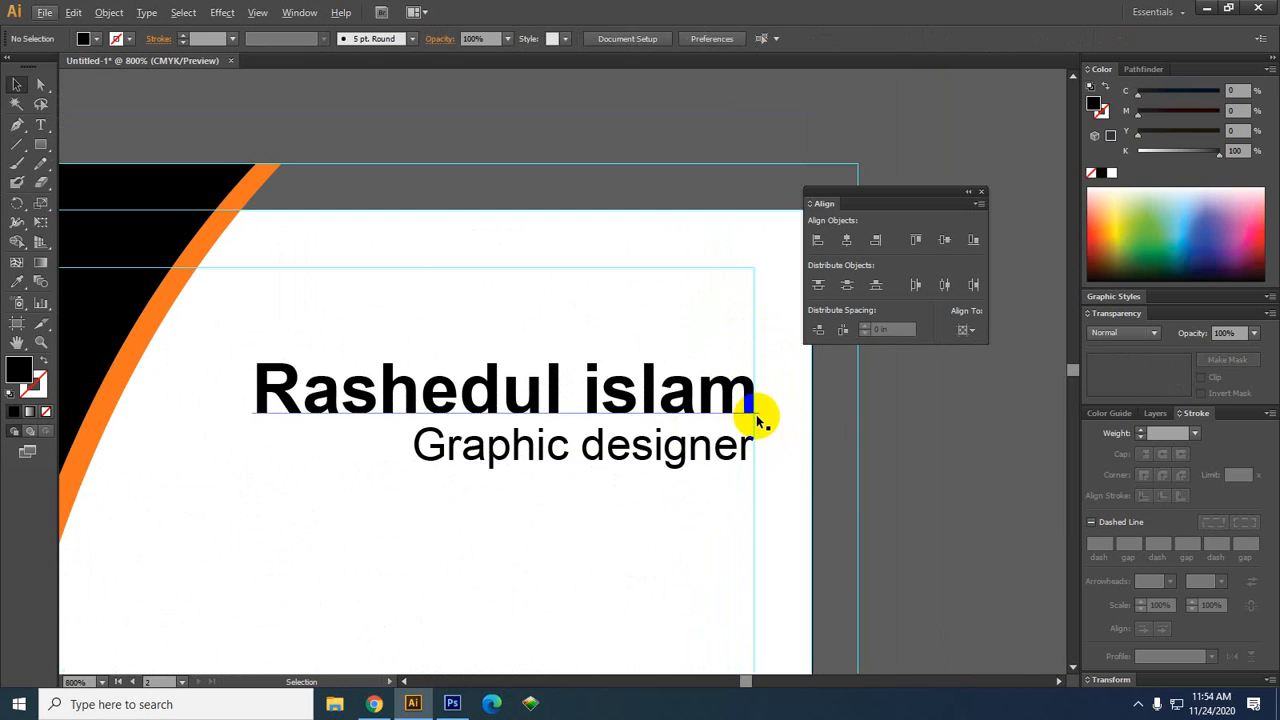
scroll(754, 437, "down", 3)
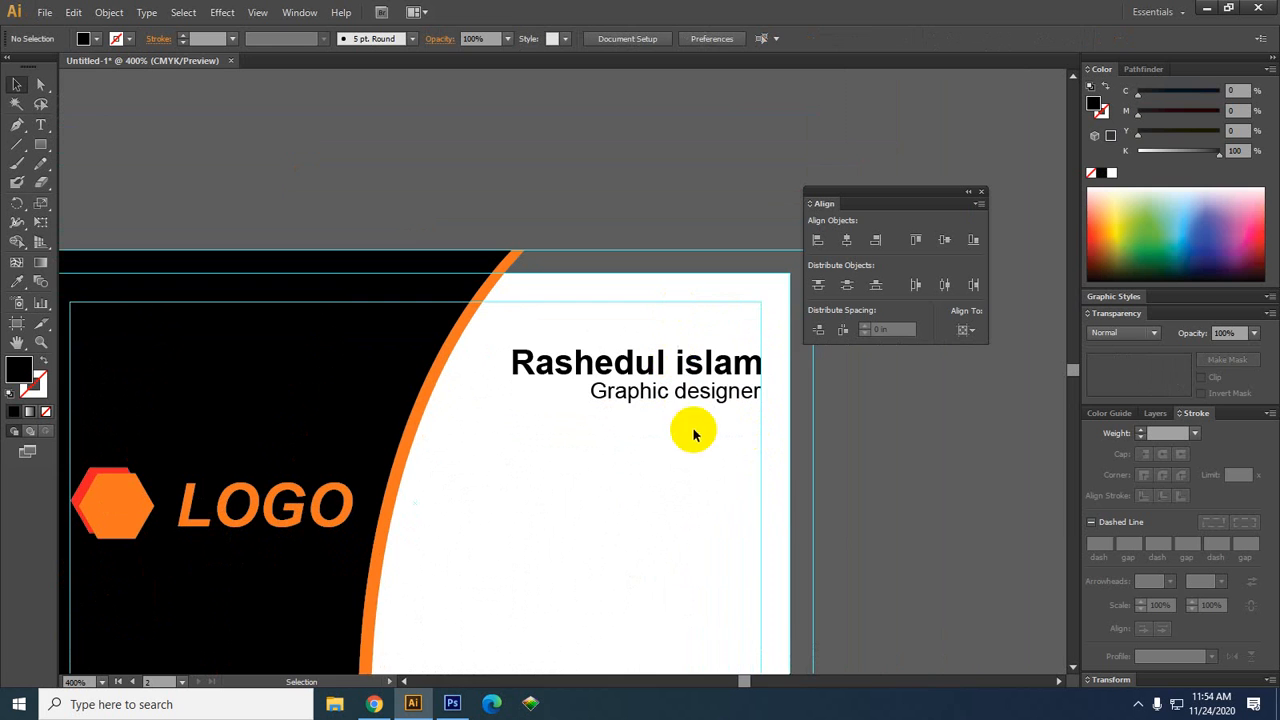
scroll(614, 434, "down", 3)
scroll(594, 366, "down", 1)
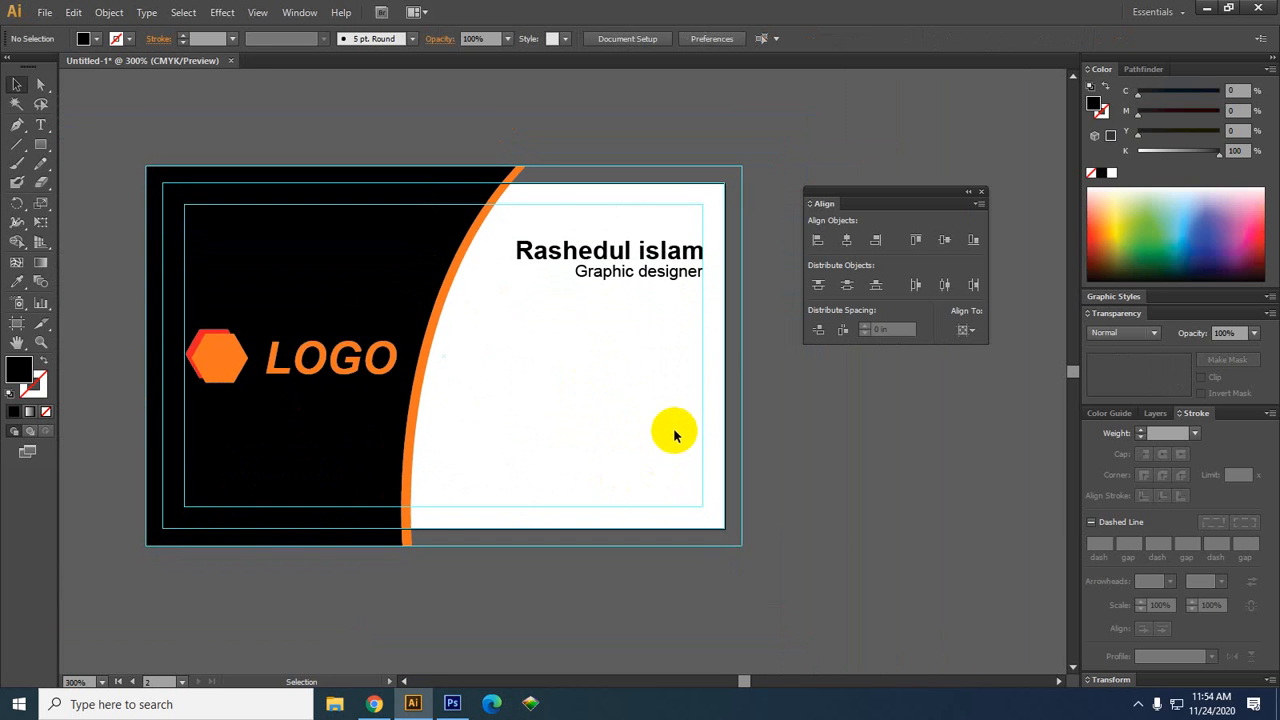
Copy the back card's contact-details group below the front card and ungroup the copy
scroll(220, 355, "down", 2)
left_click_drag(159, 432, 327, 422)
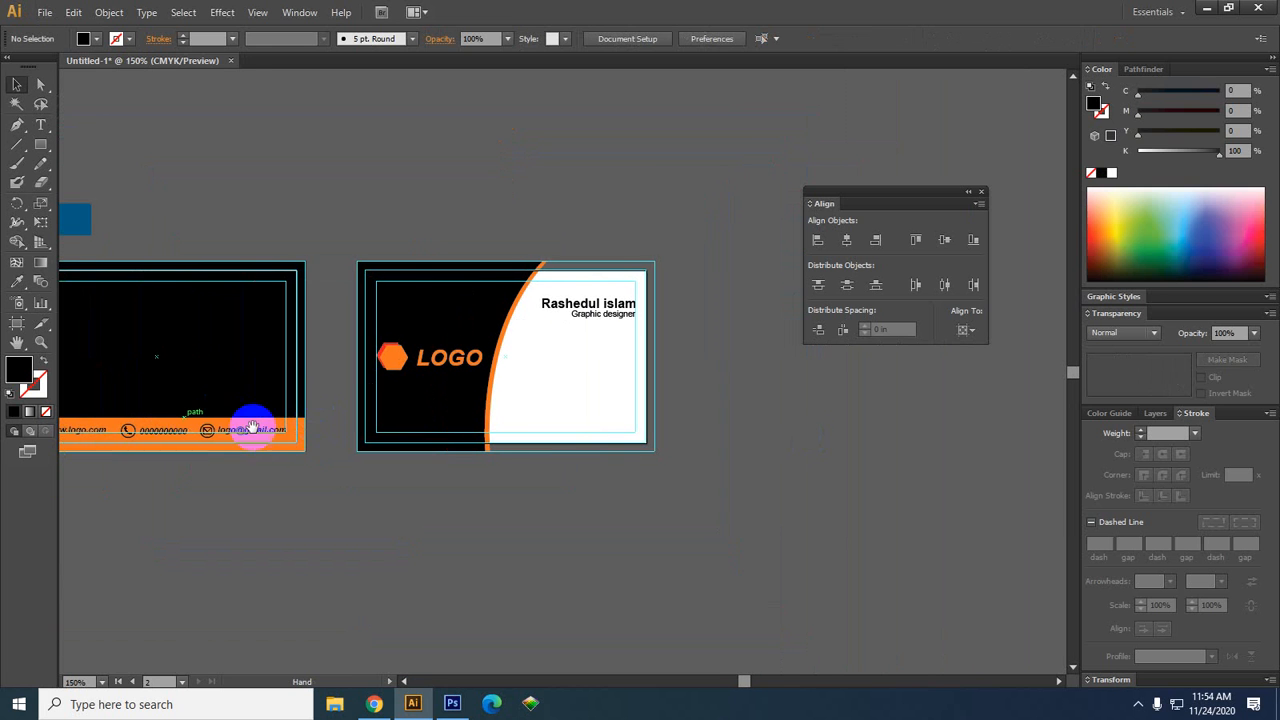
left_click(214, 430)
left_click_drag(214, 430, 720, 500)
left_click(710, 541)
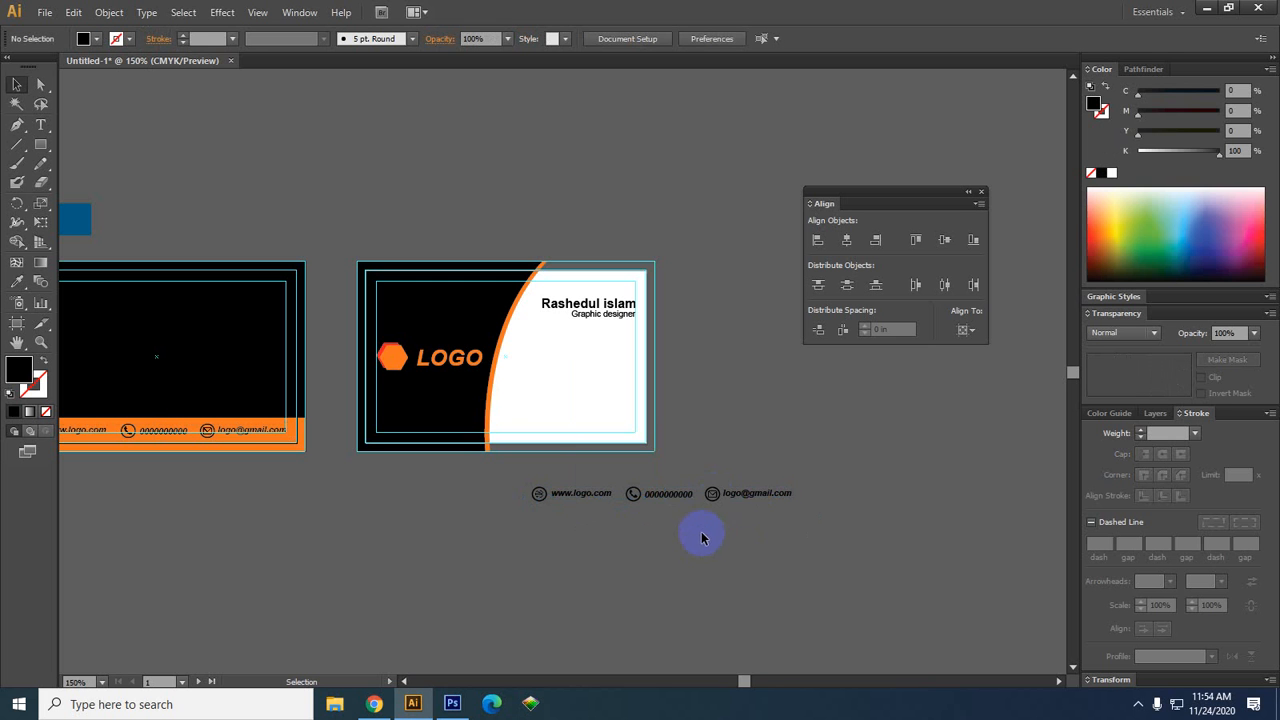
left_click(655, 502)
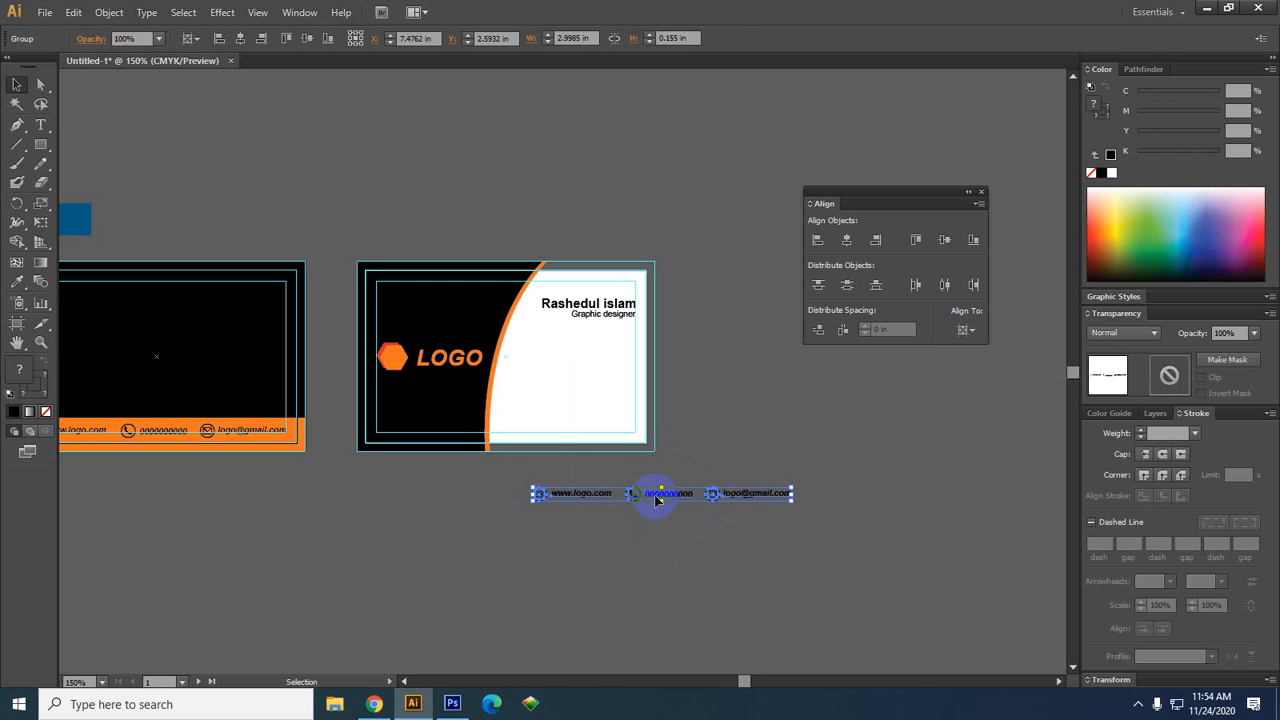
right_click(655, 497)
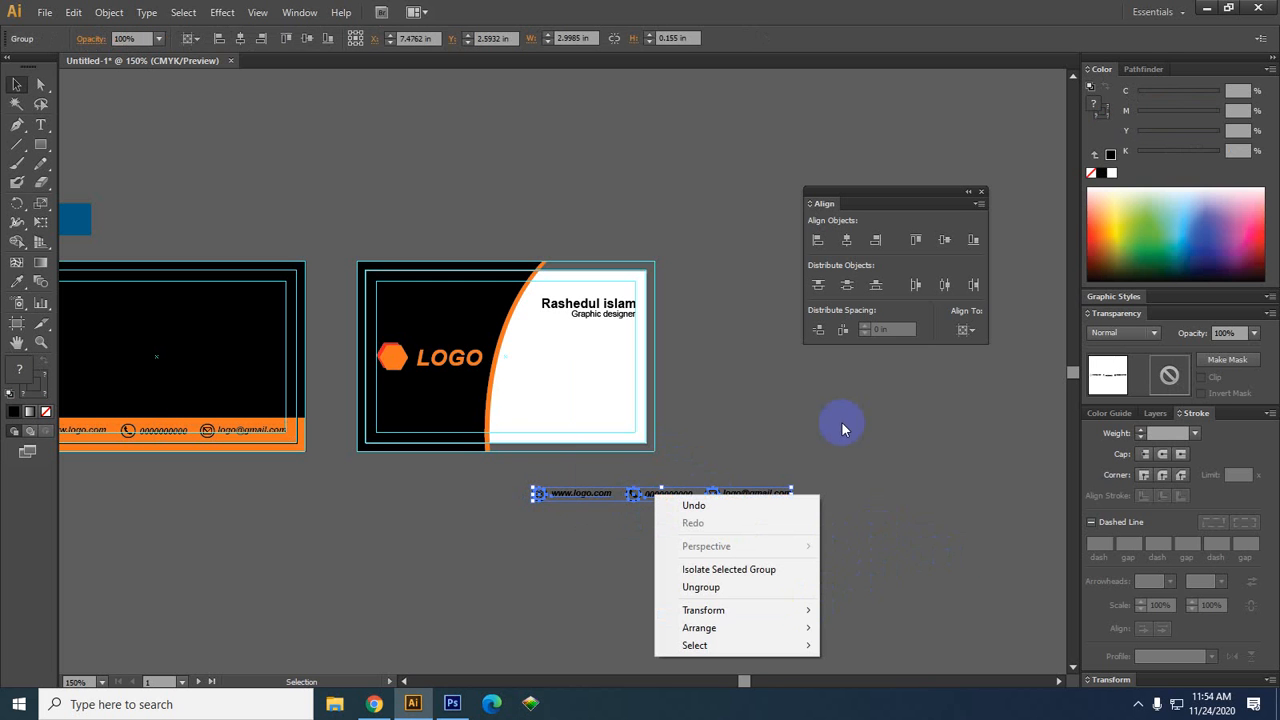
left_click(698, 588)
left_click(626, 610)
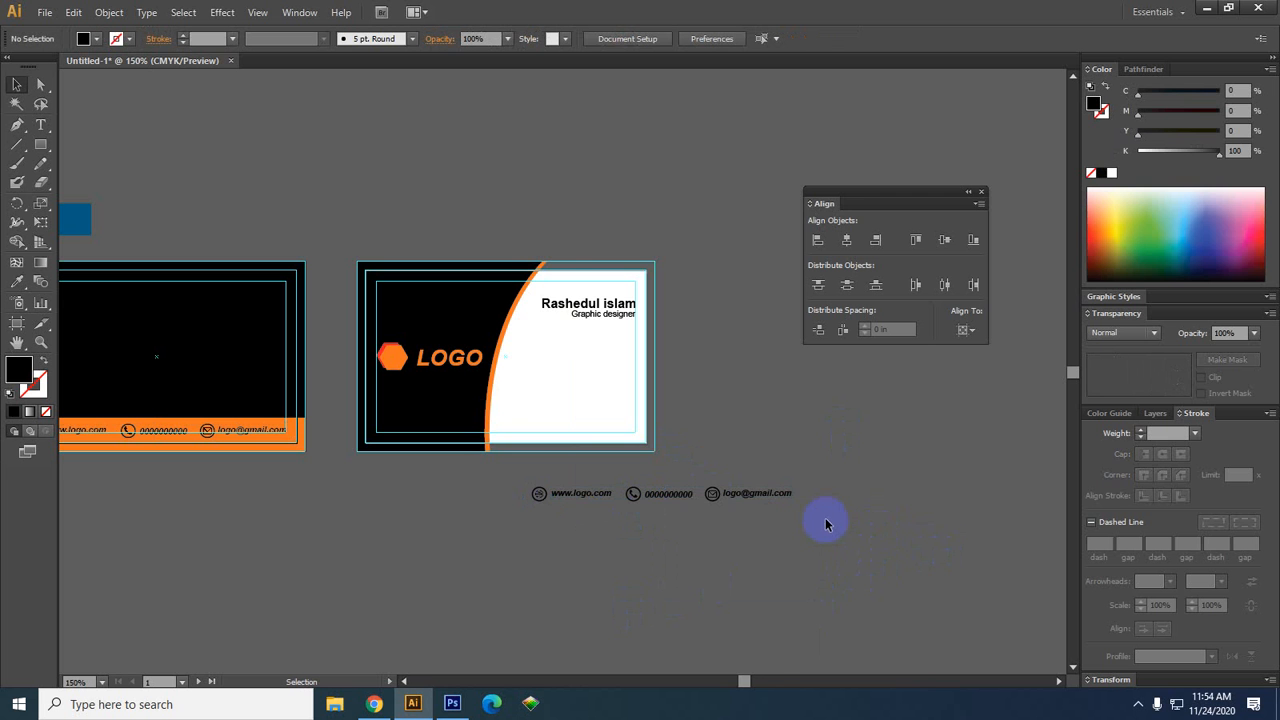
Move the globe icon and website text off to the left of the contact row
scroll(591, 524, "up", 2)
scroll(591, 524, "up", 1)
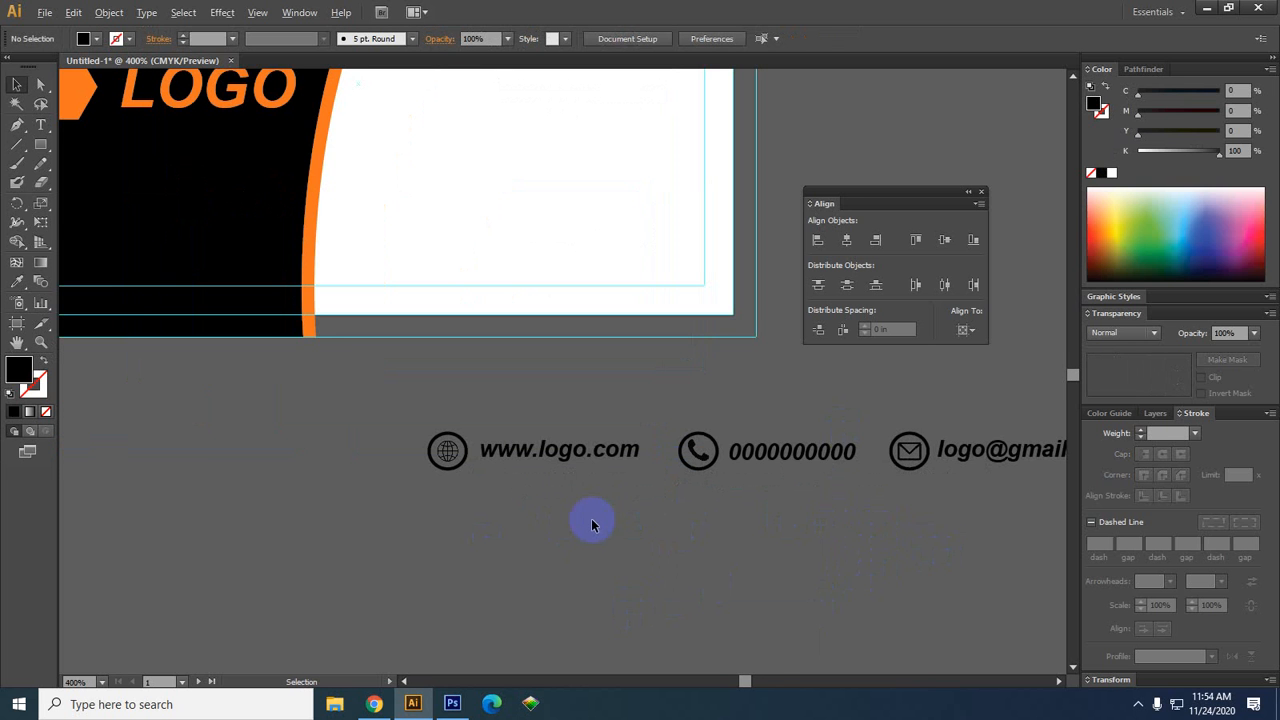
left_click(594, 458)
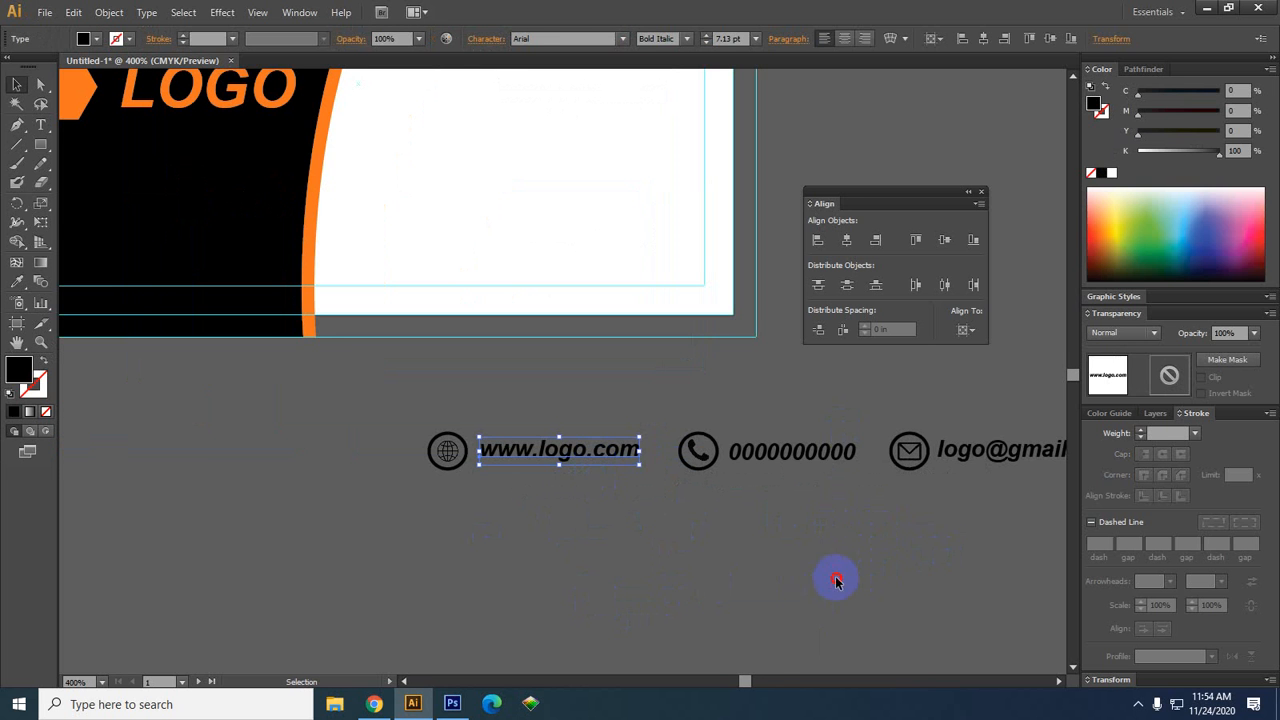
left_click(649, 594)
left_click_drag(676, 595, 419, 432)
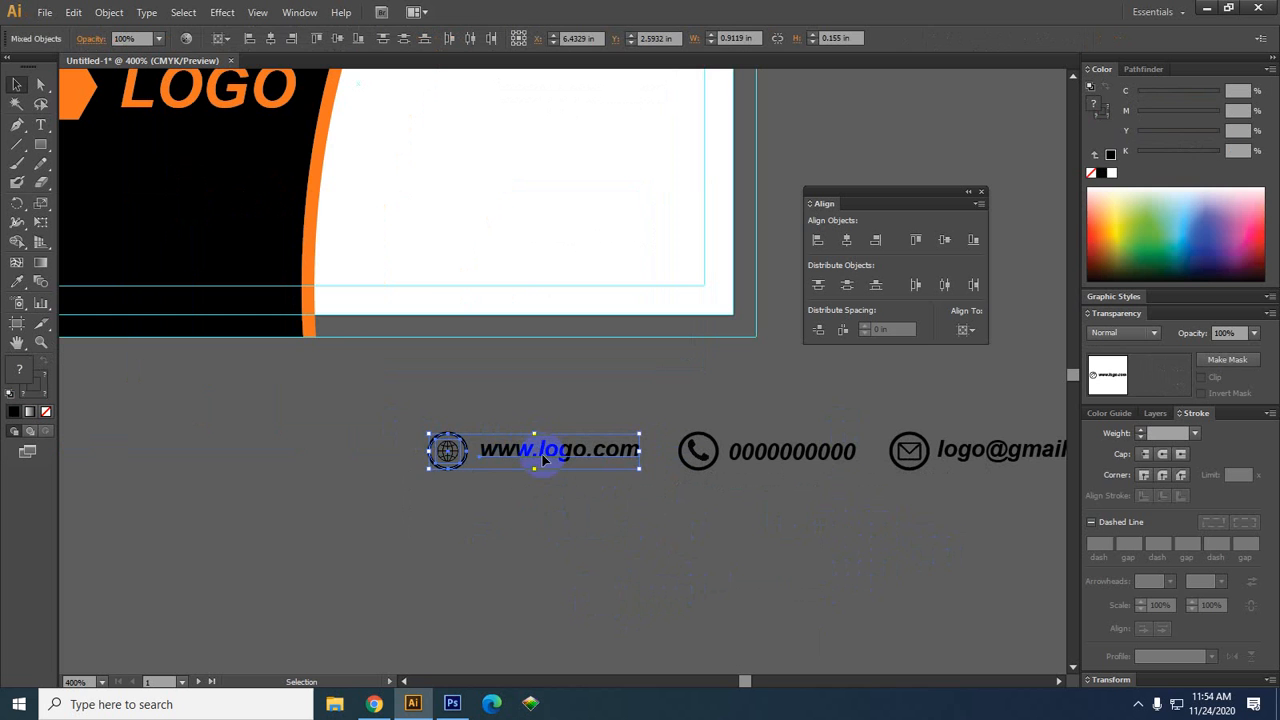
left_click_drag(529, 449, 206, 466)
left_click_drag(258, 521, 511, 528)
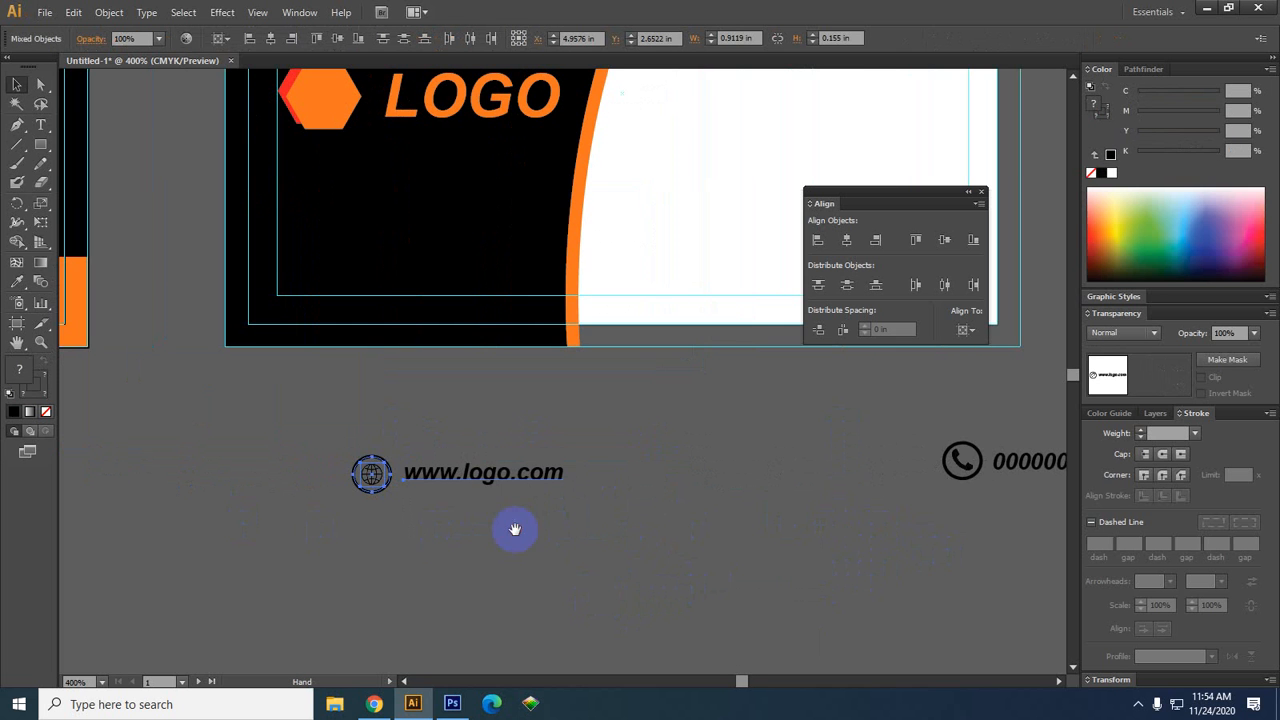
left_click_drag(659, 516, 118, 500)
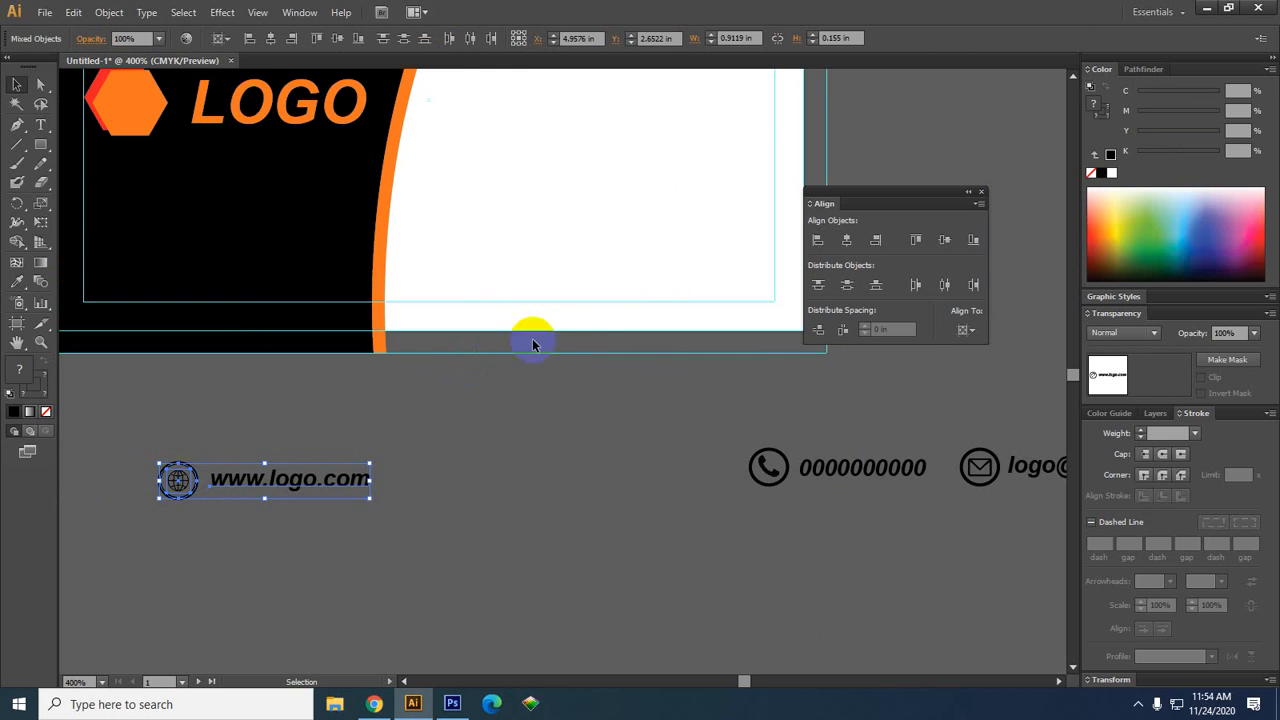
scroll(494, 441, "down", 1)
left_click_drag(823, 514, 631, 531)
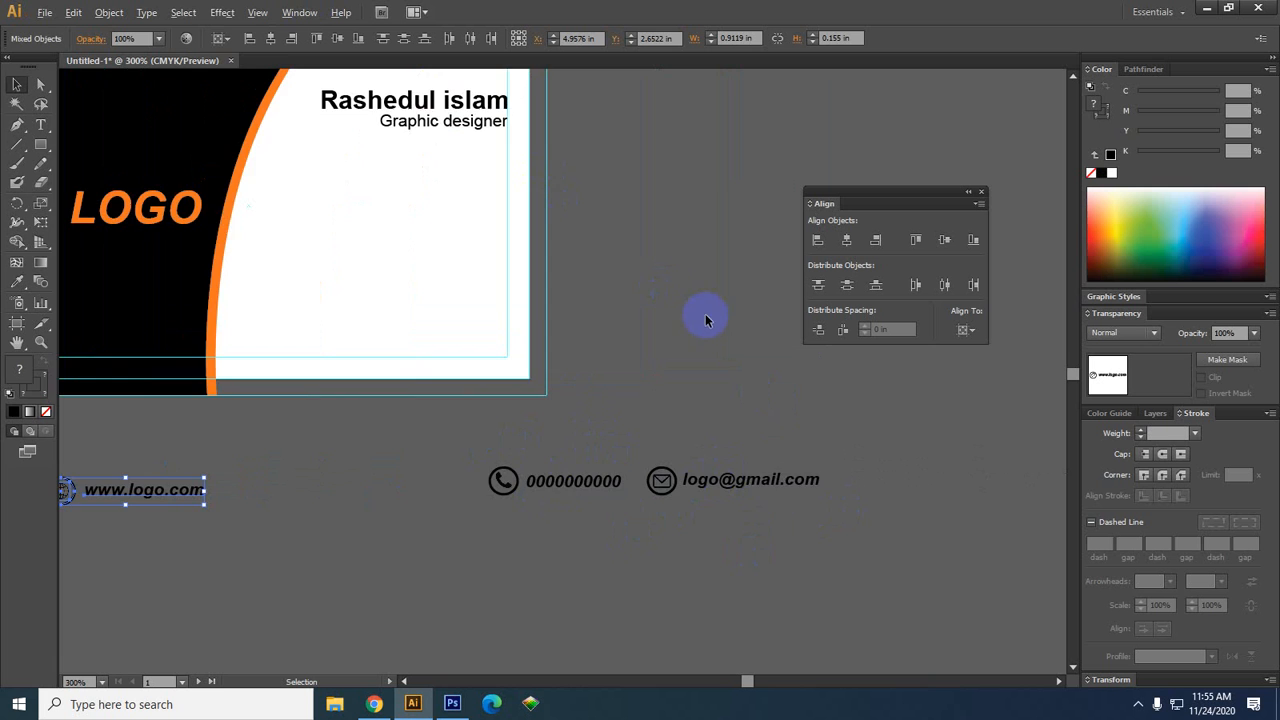
scroll(705, 315, "up", 2)
scroll(694, 326, "down", 2)
left_click_drag(774, 522, 692, 496)
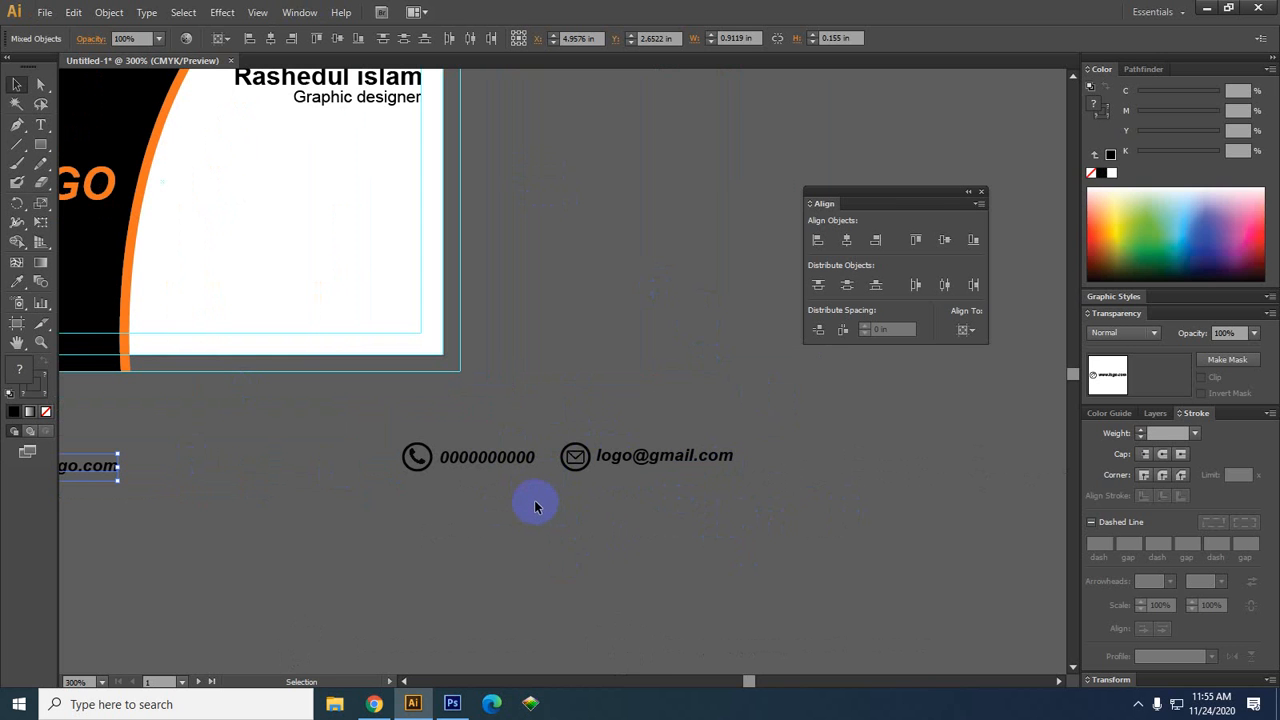
Replace the word 'logo' in the e-mail address with the owner's name
double_click(612, 455)
left_click_drag(630, 456, 596, 459)
left_click(646, 457)
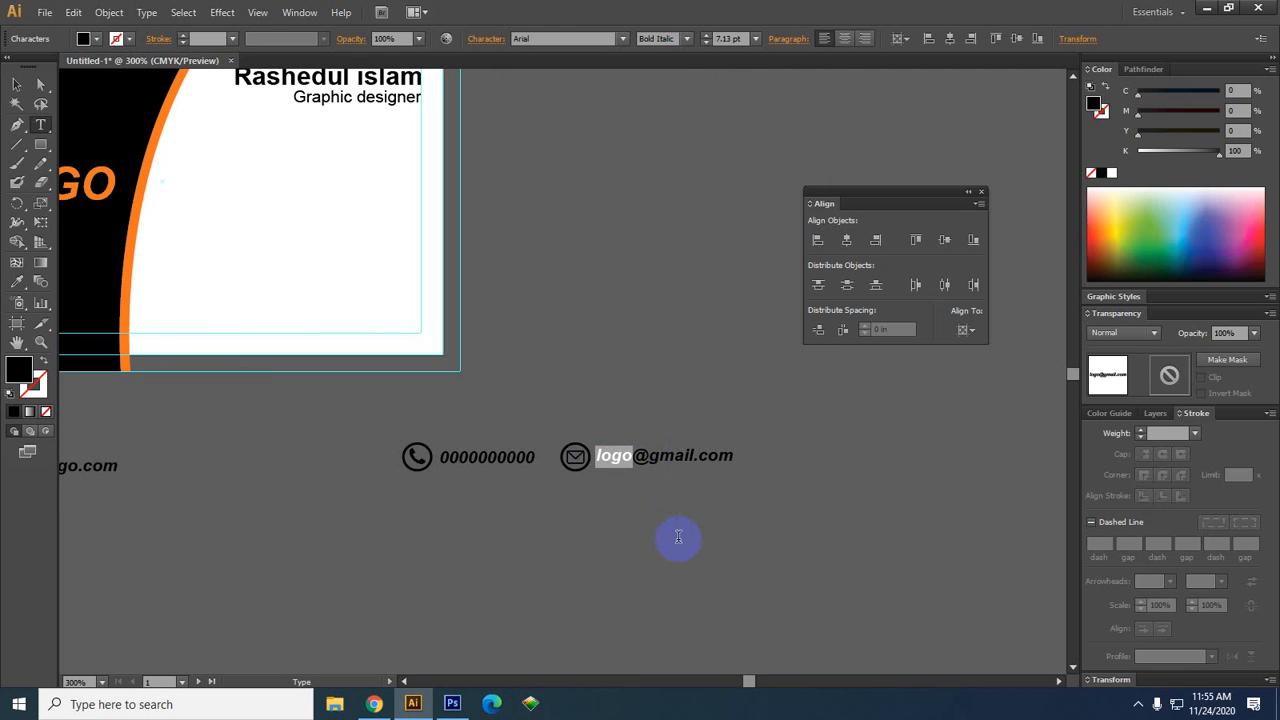
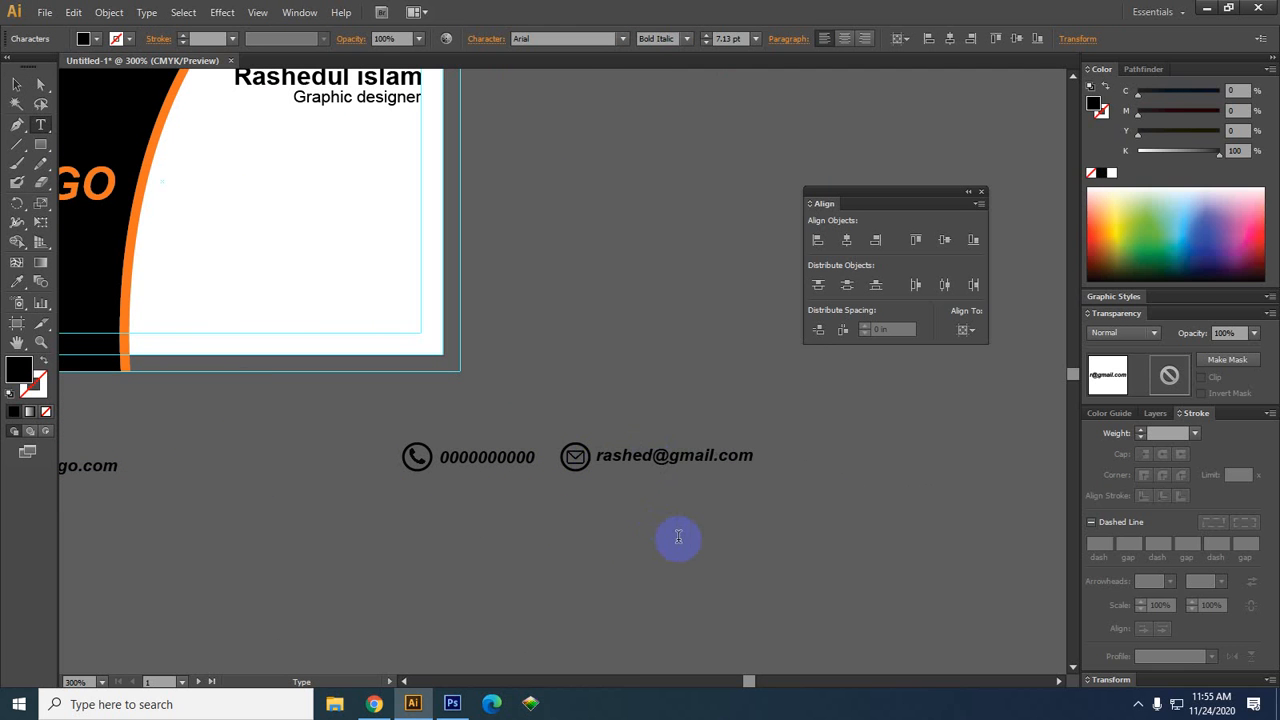
Select the phone icon and number and move that row onto the card under the title
left_click(18, 84)
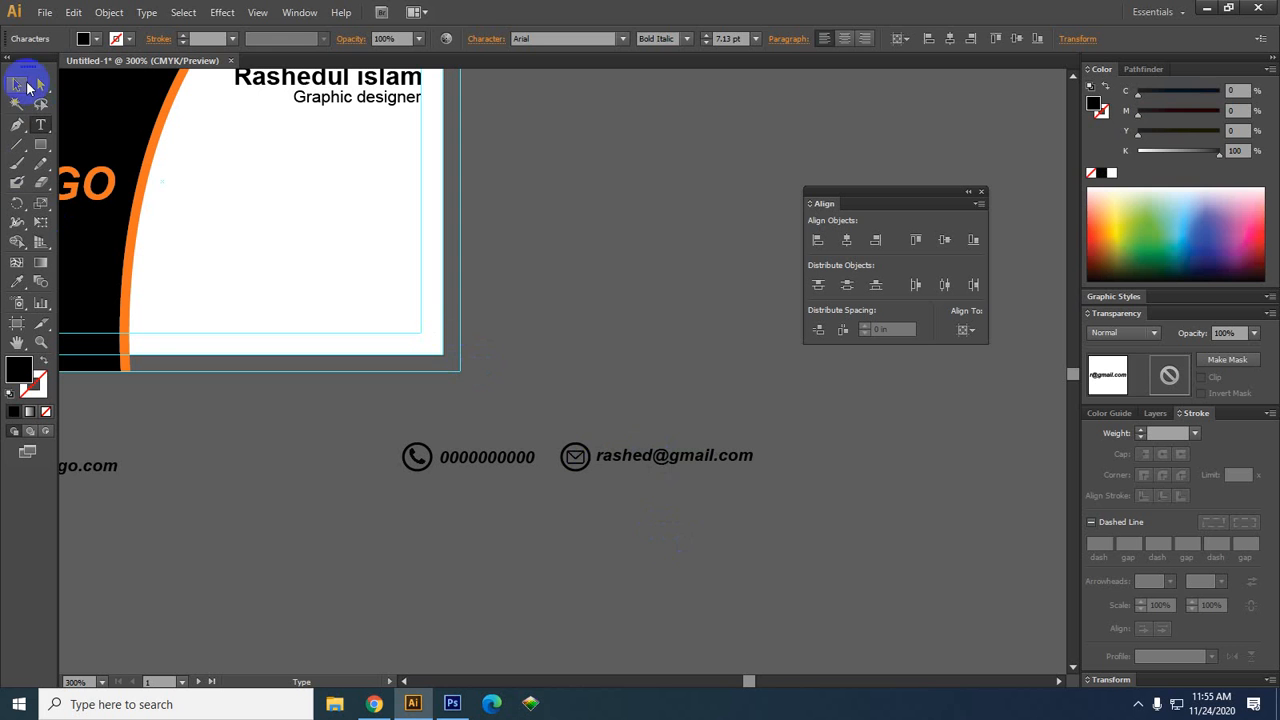
left_click(742, 538)
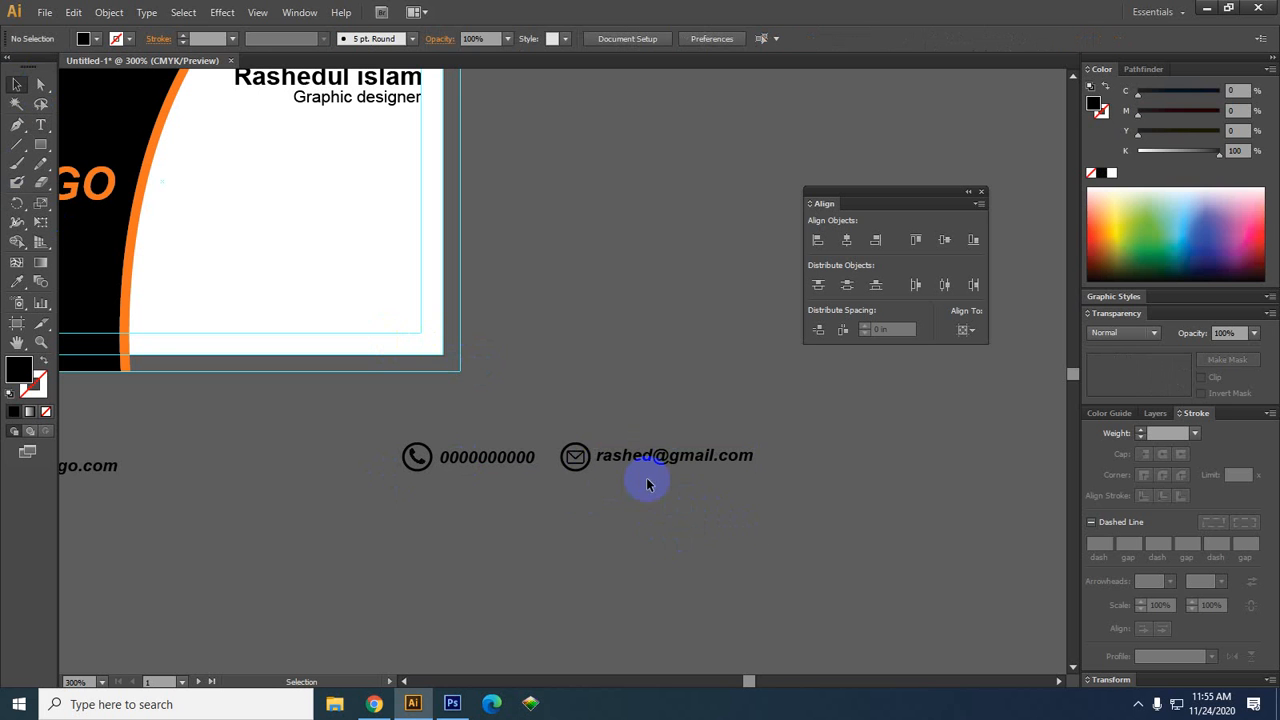
left_click_drag(656, 497, 329, 426)
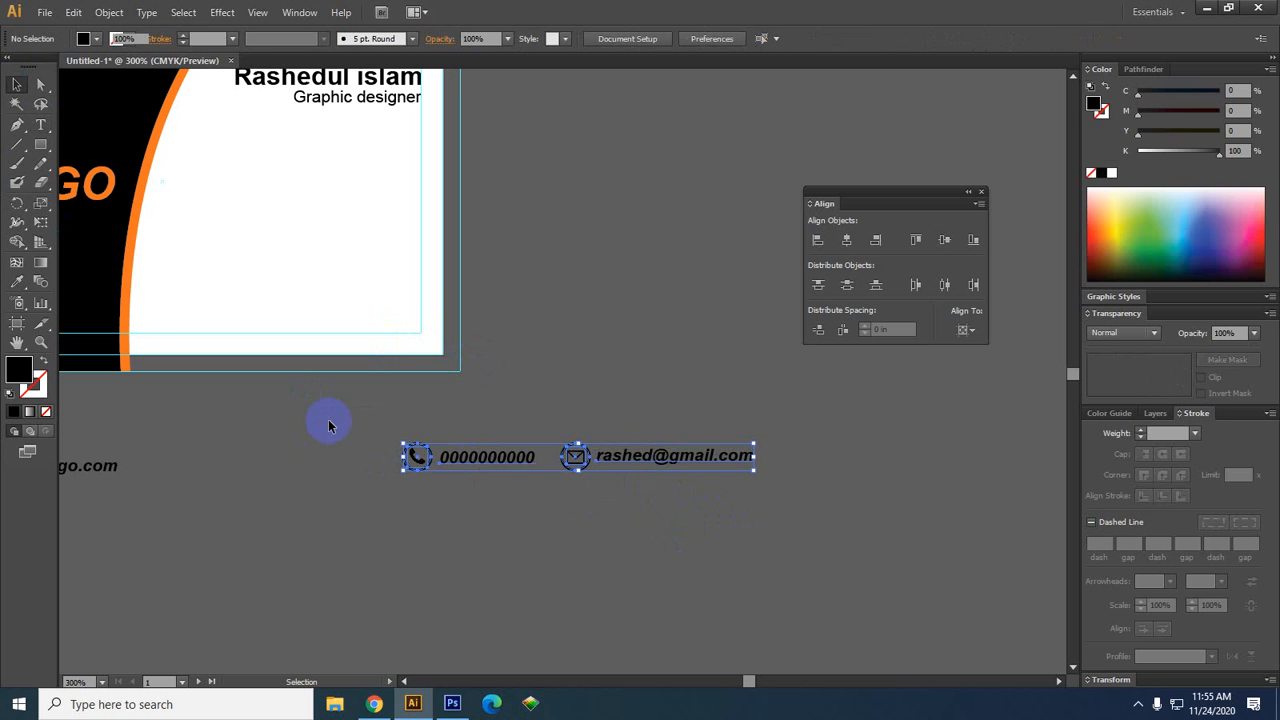
left_click(600, 630)
left_click_drag(595, 485, 524, 420)
left_click_drag(663, 523, 586, 466)
left_click(557, 577)
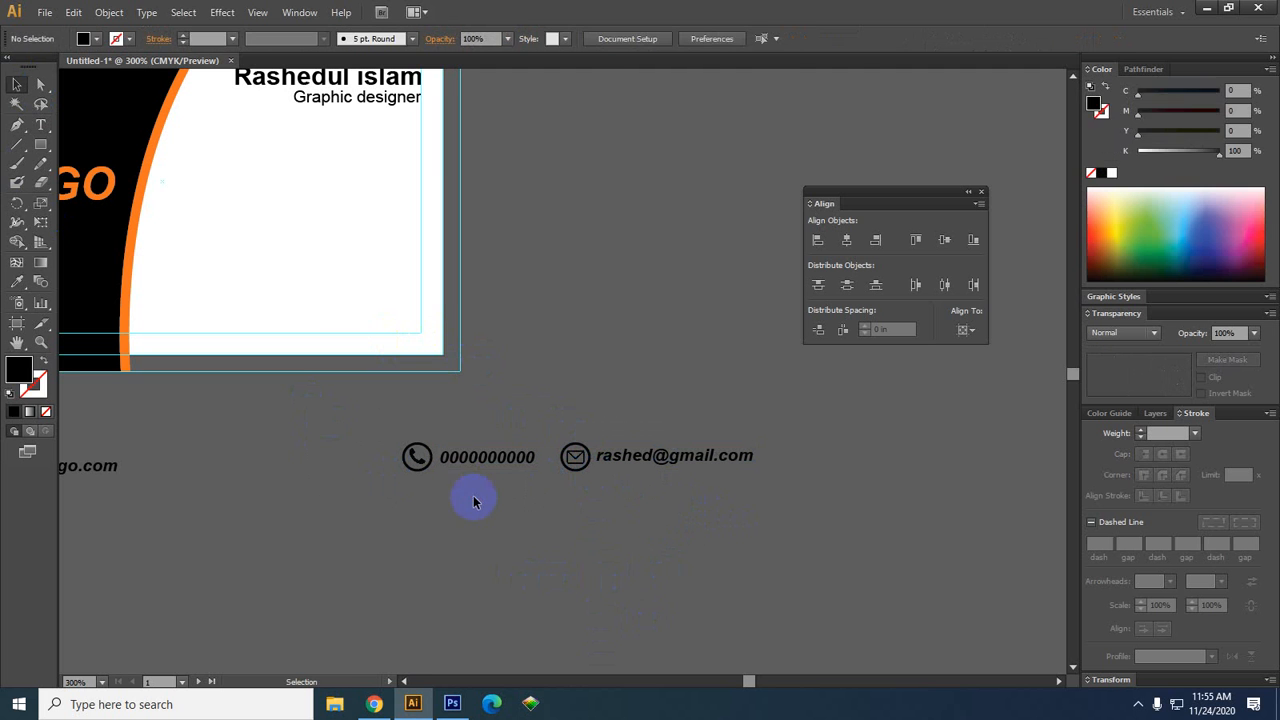
left_click_drag(471, 500, 351, 409)
left_click(551, 629)
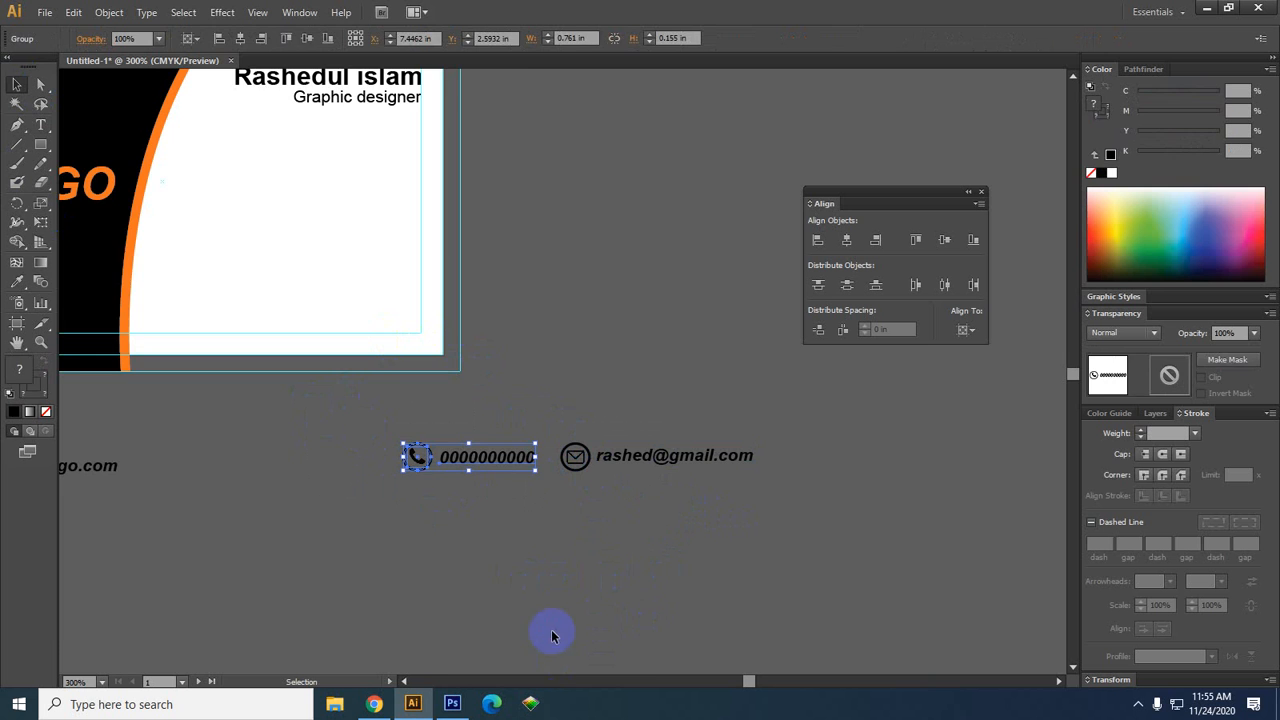
left_click_drag(480, 494, 406, 357)
Move the e-mail row onto the card below the phone row and scale both rows down
left_click_drag(700, 613, 370, 389)
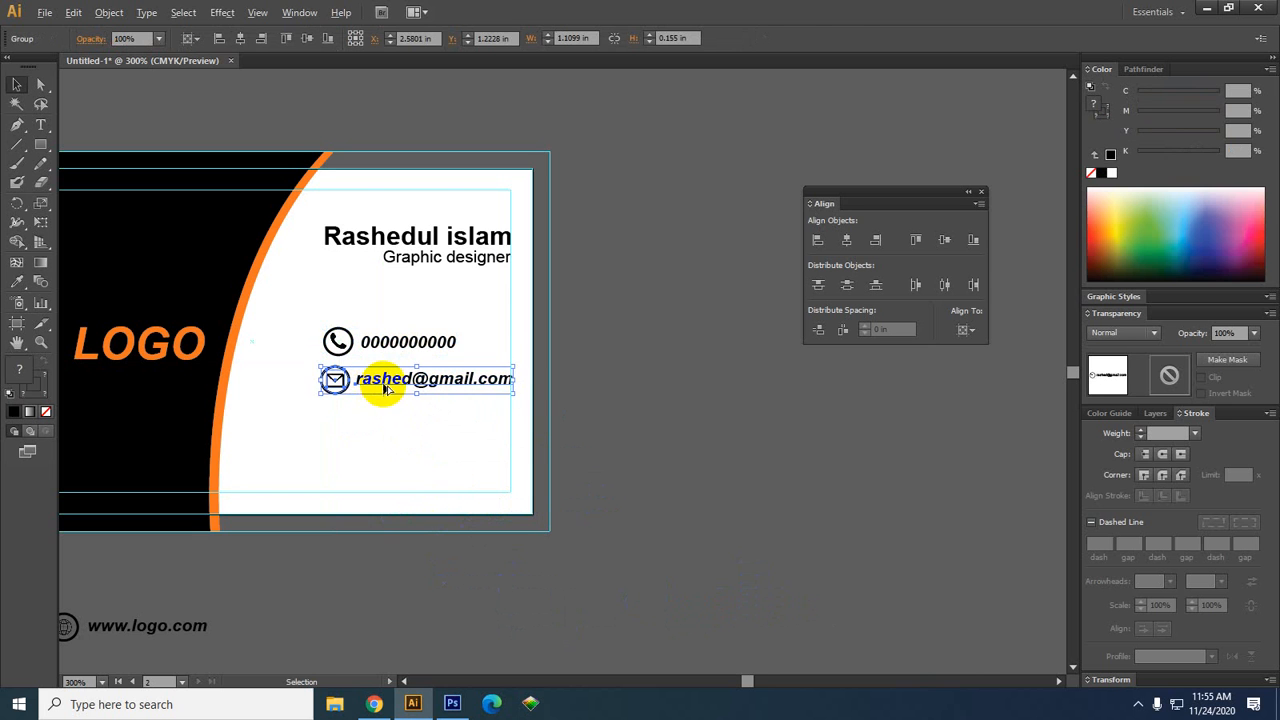
left_click(412, 342, "shift")
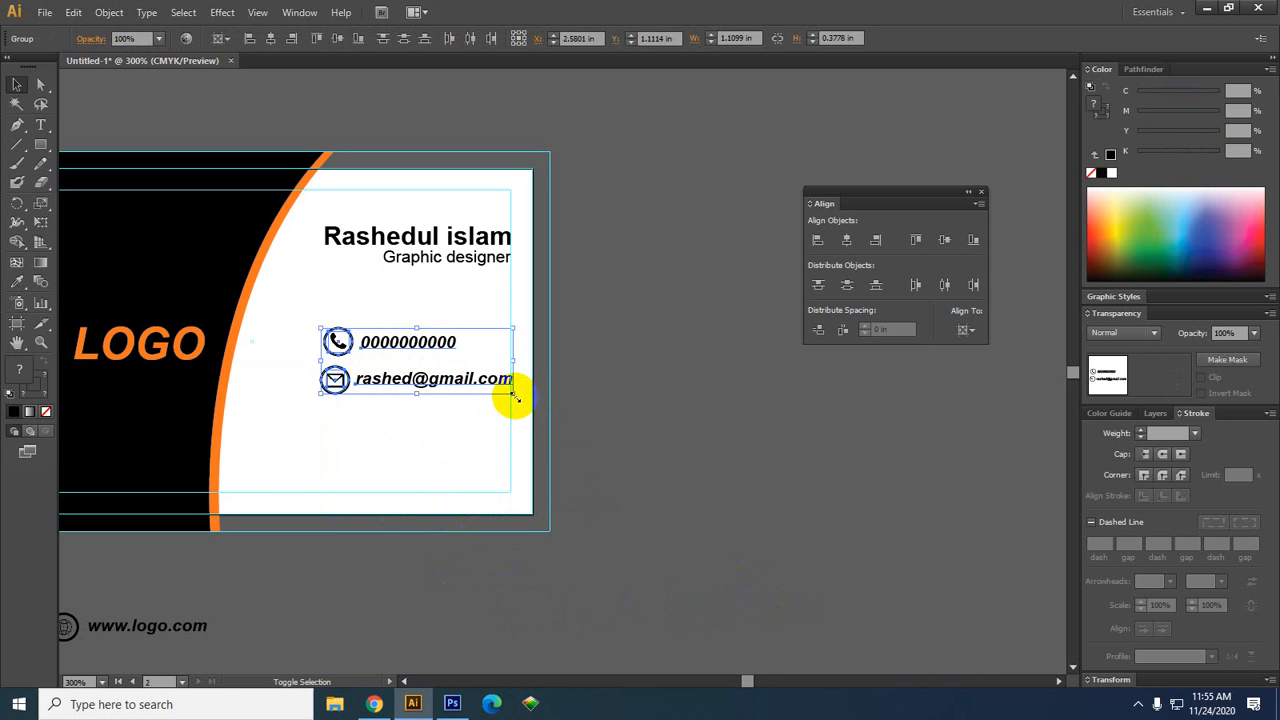
left_click_drag(513, 394, 488, 376)
scroll(341, 401, "up", 2)
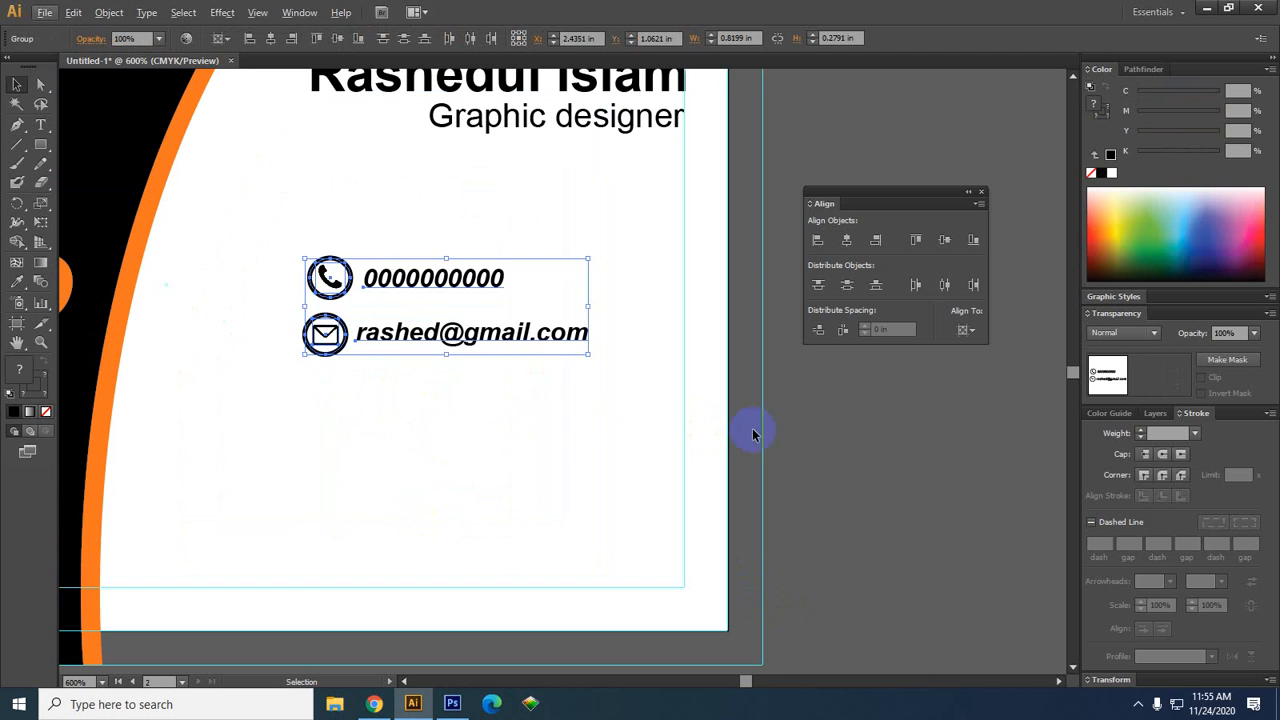
Left-align the e-mail row to the phone row as the key object
left_click(340, 290, "shift")
left_click(340, 292)
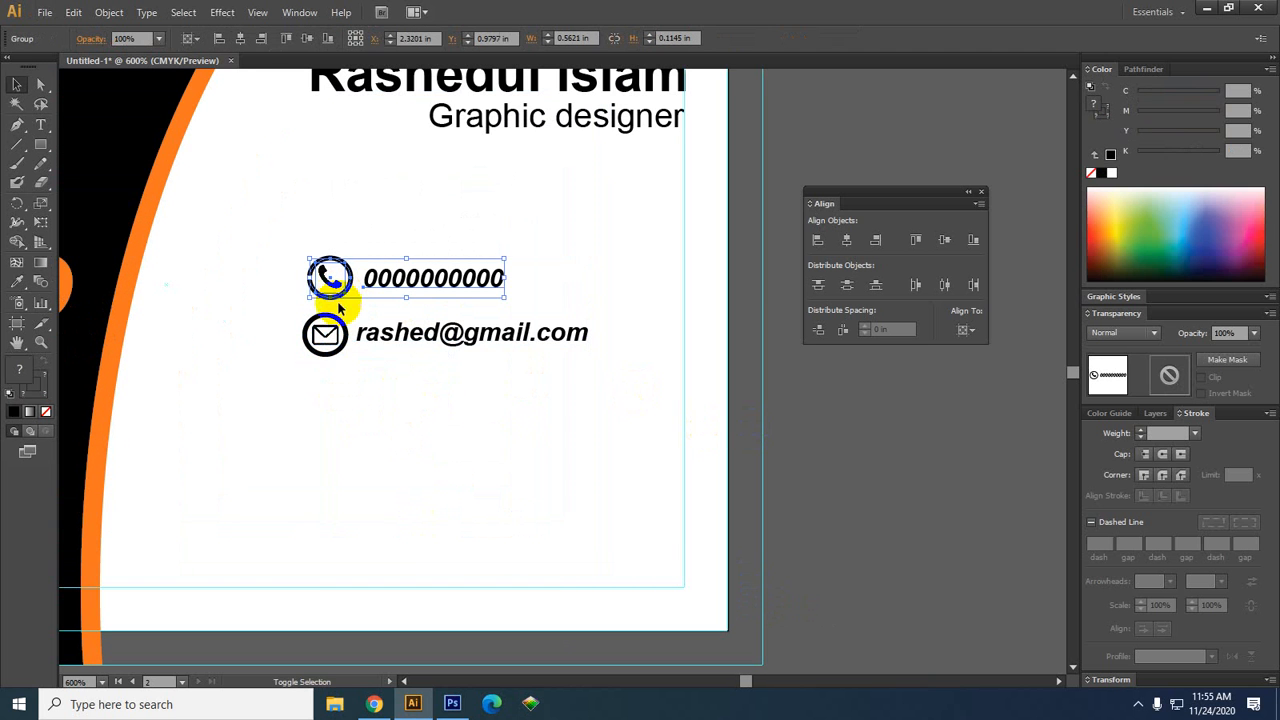
left_click(323, 334, "shift")
left_click(340, 292)
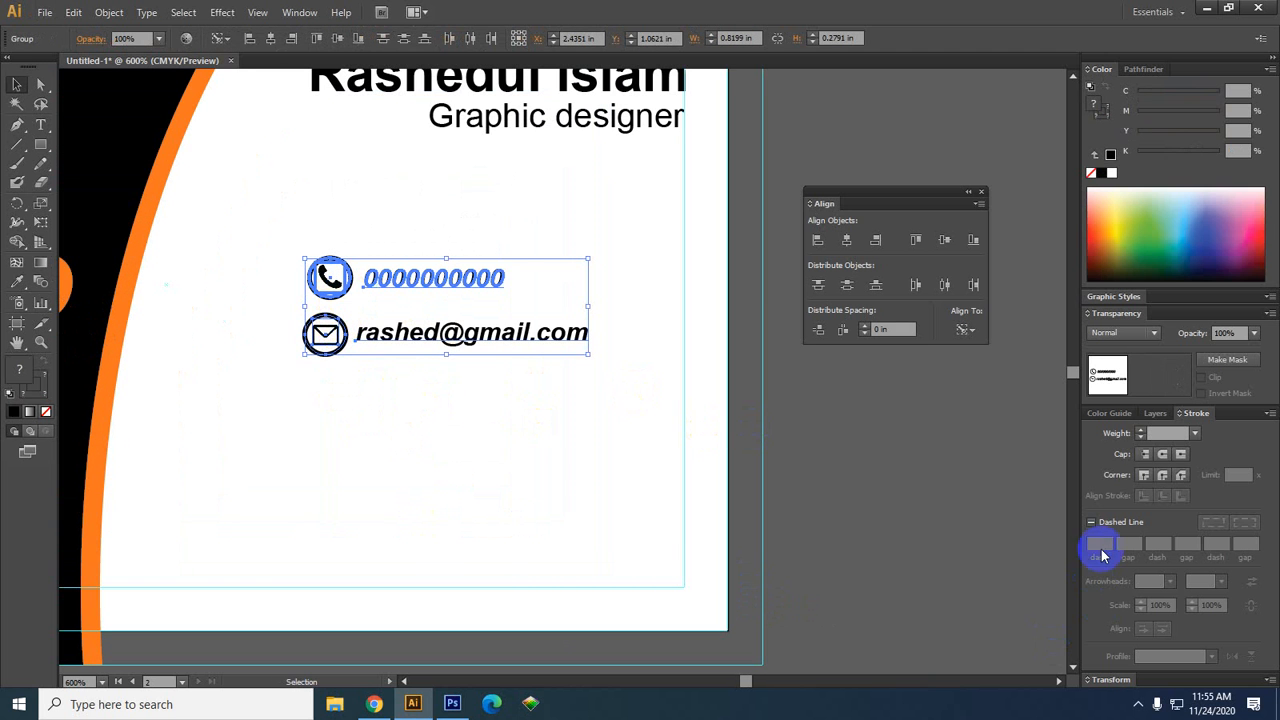
left_click(818, 241)
left_click(788, 505)
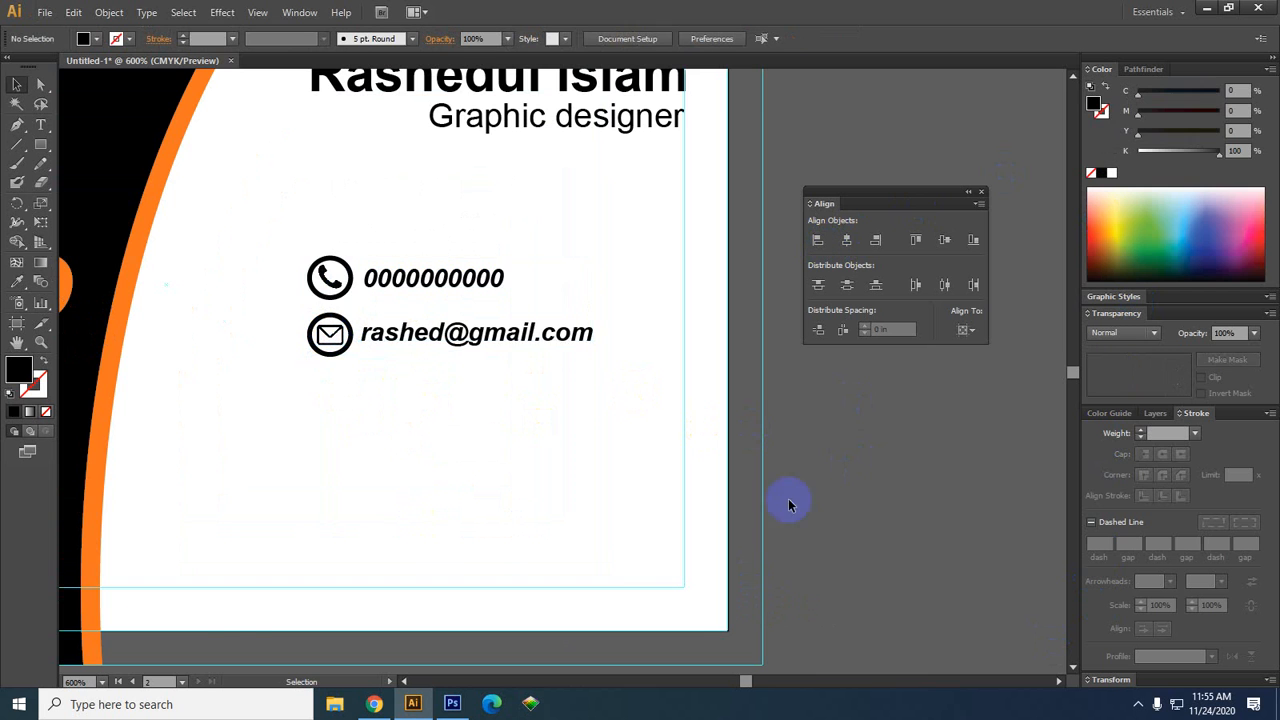
scroll(606, 572, "down", 1)
left_click_drag(695, 591, 706, 542)
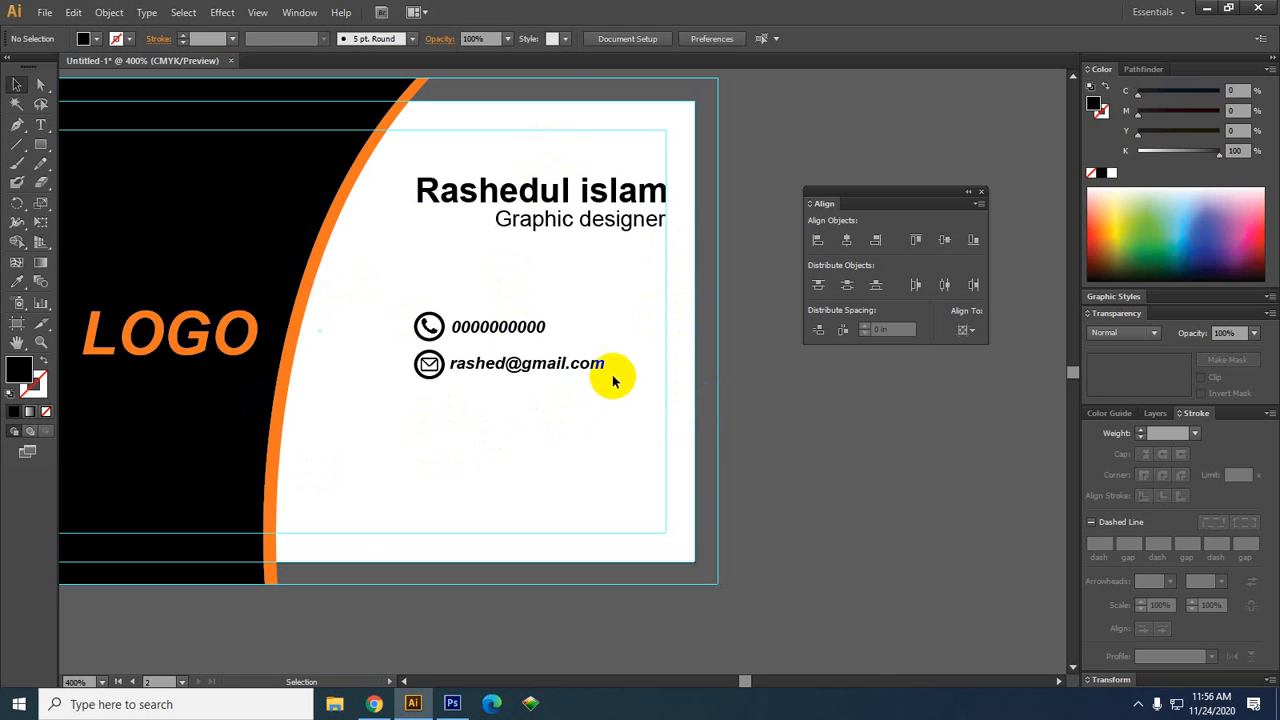
scroll(660, 466, "down", 1)
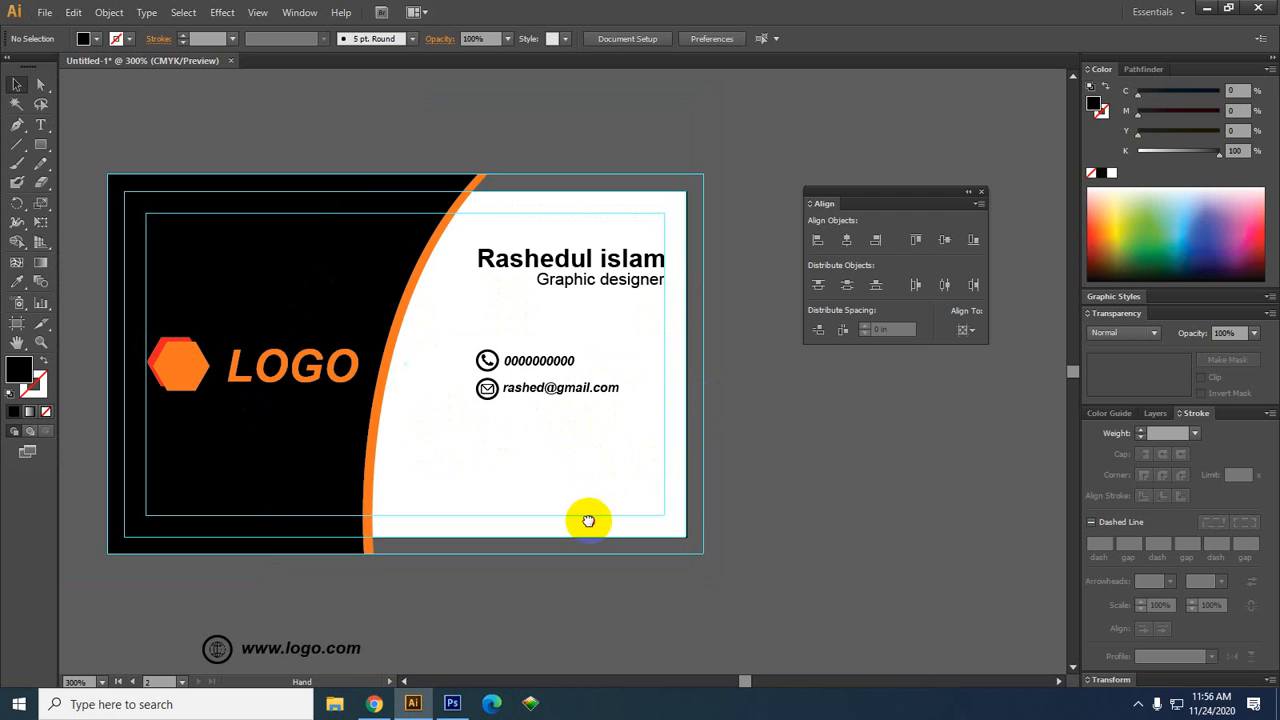
left_click_drag(588, 521, 625, 510)
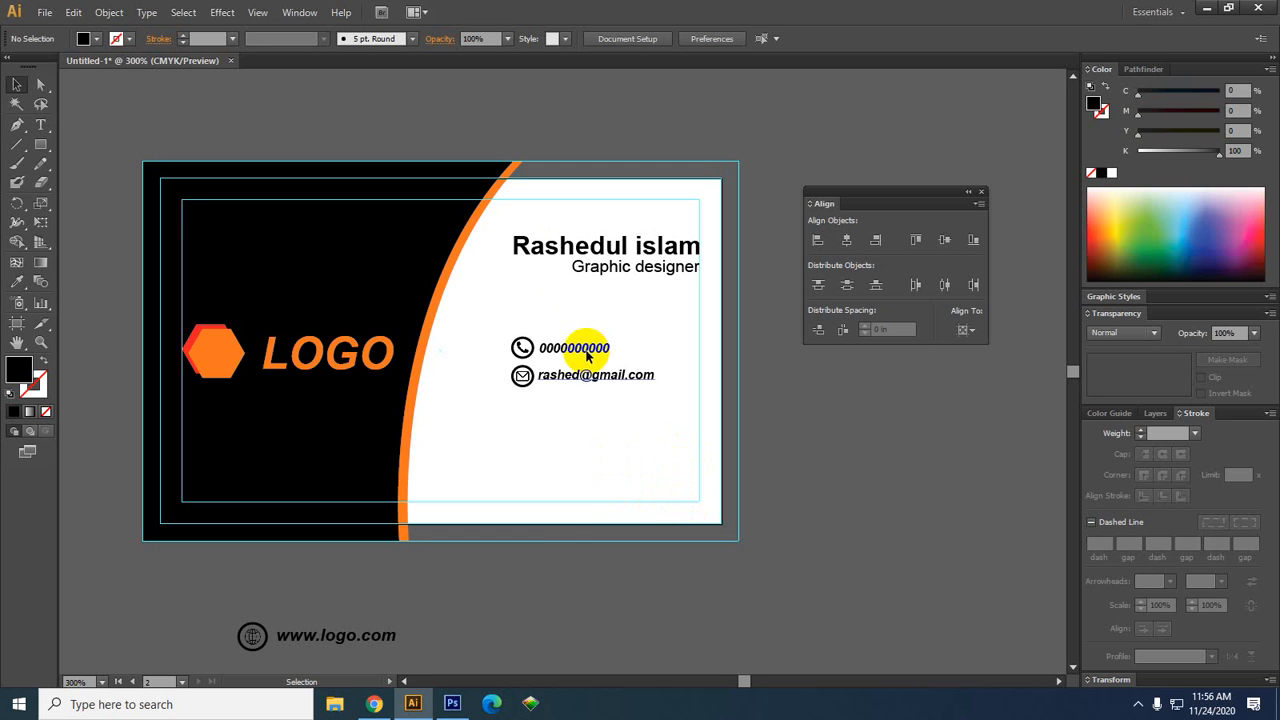
Copy the orange hexagon LOGO onto the black left card and centre it horizontally and vertically
scroll(680, 356, "down", 1)
scroll(686, 358, "down", 1)
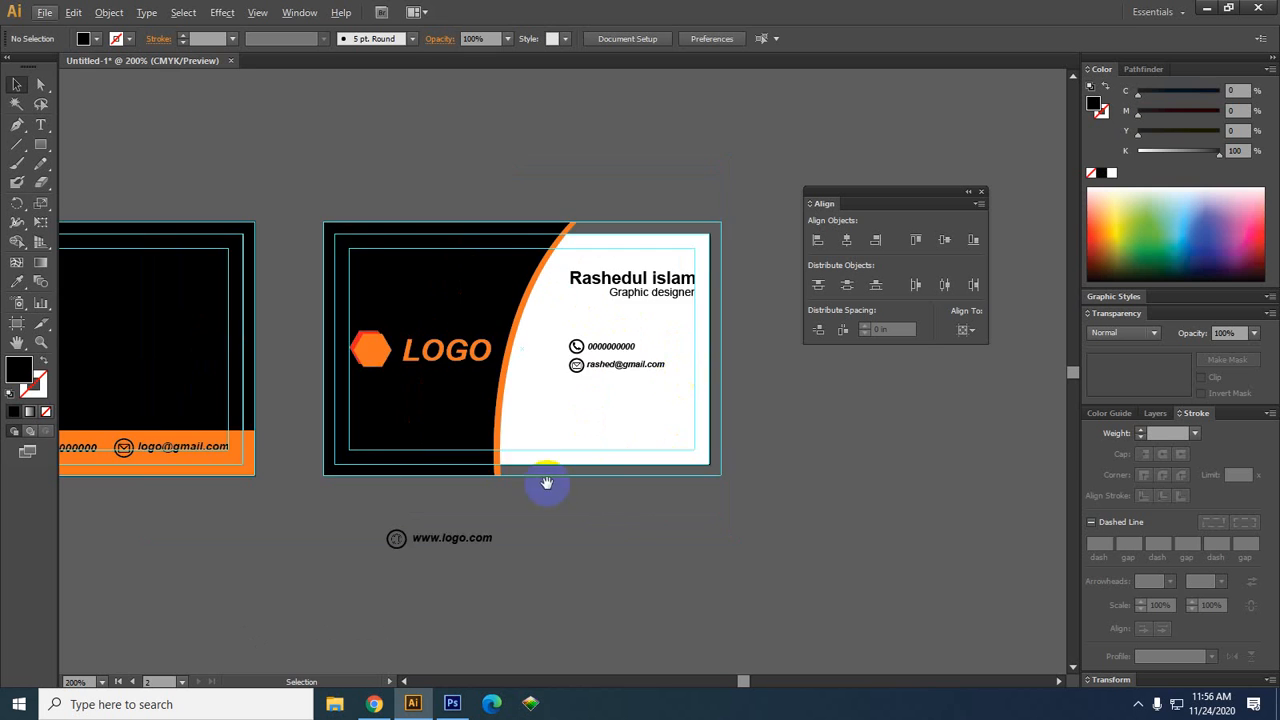
left_click_drag(550, 483, 682, 478)
scroll(682, 478, "down", 1)
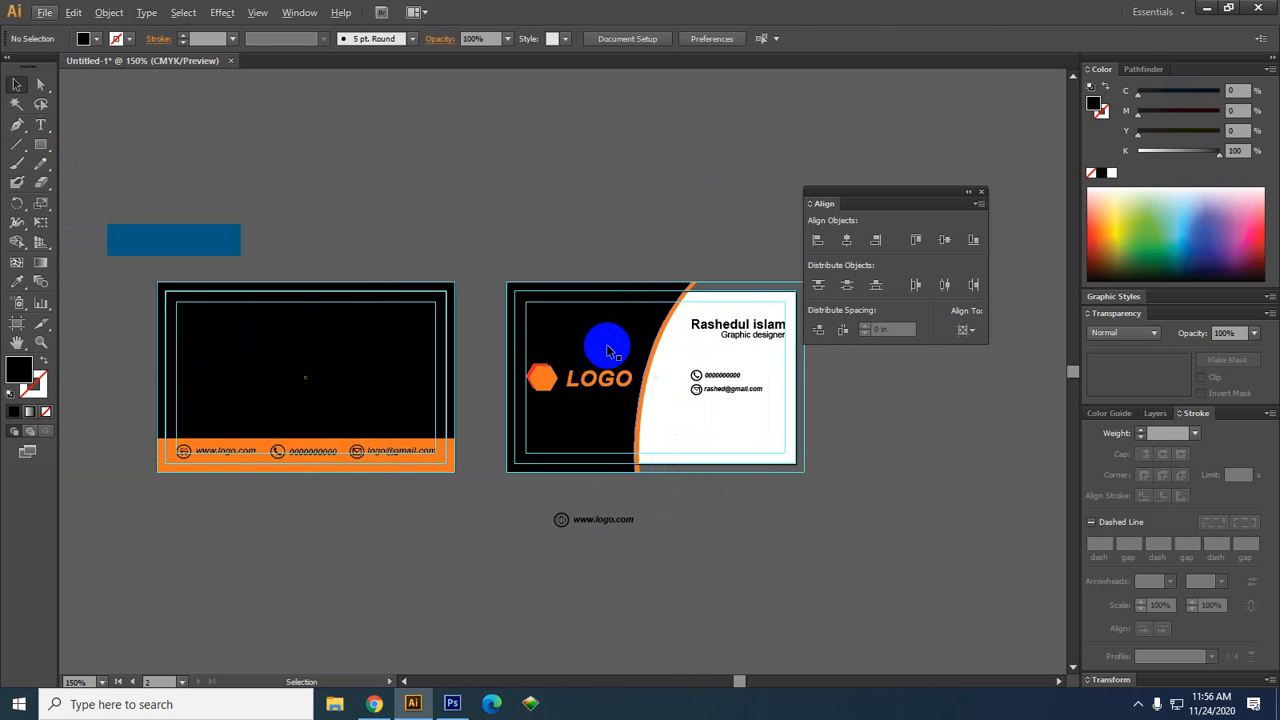
left_click(594, 376)
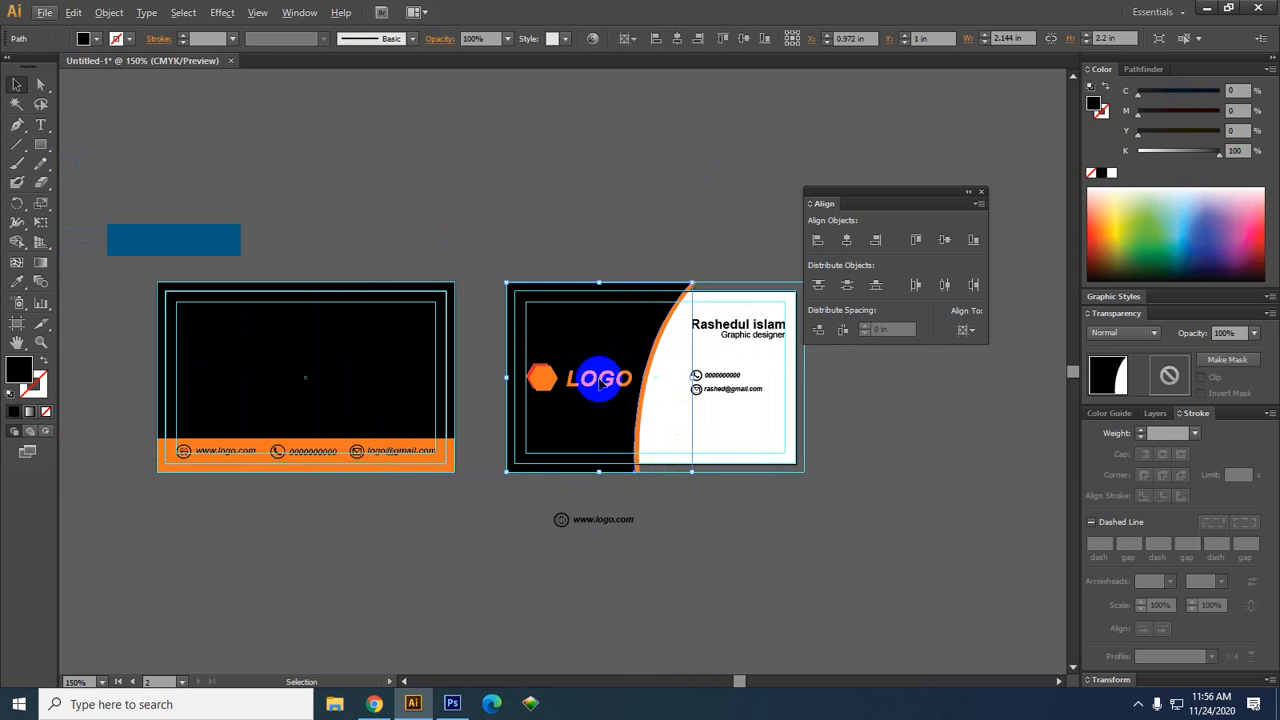
left_click(800, 532)
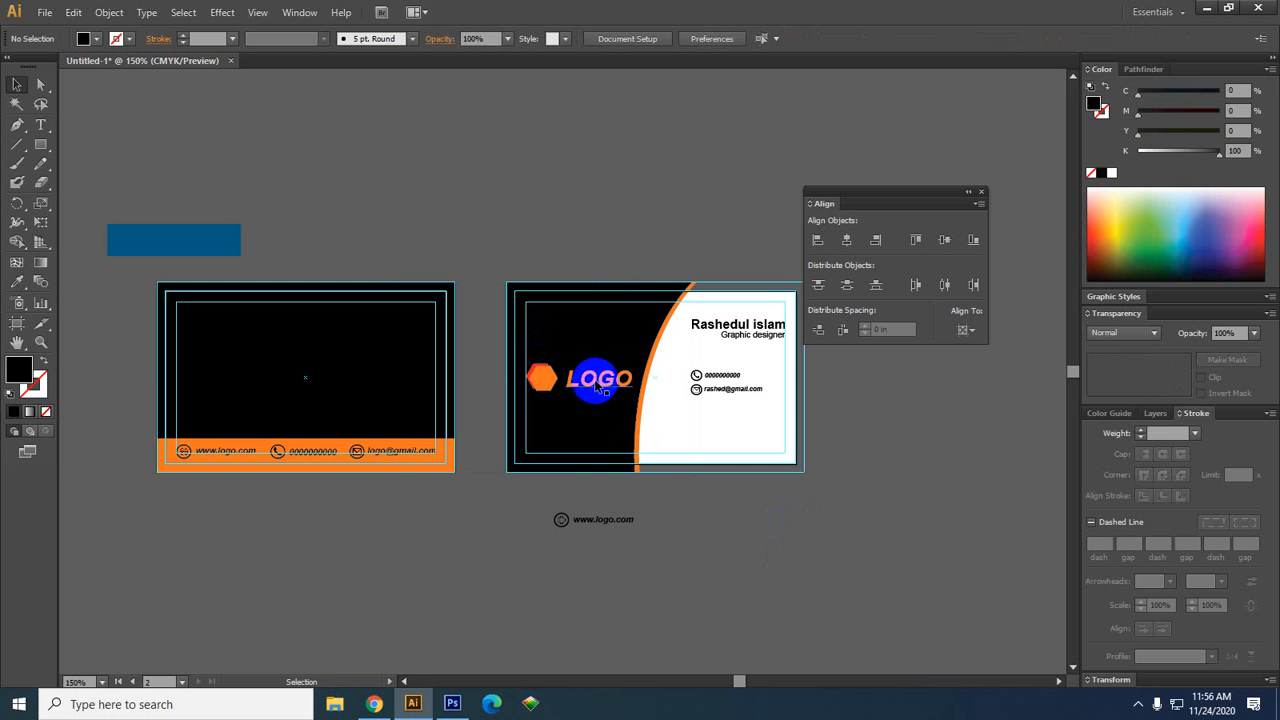
left_click_drag(587, 375, 371, 400)
left_click(846, 240)
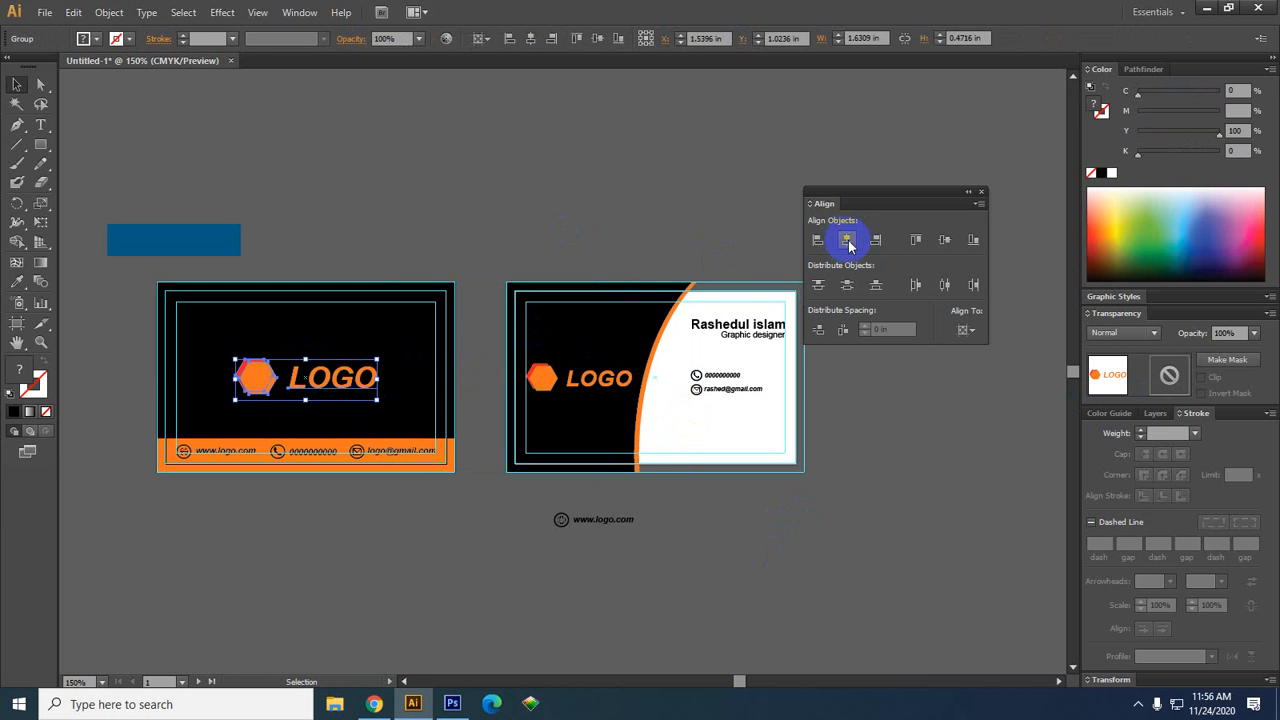
left_click(944, 240)
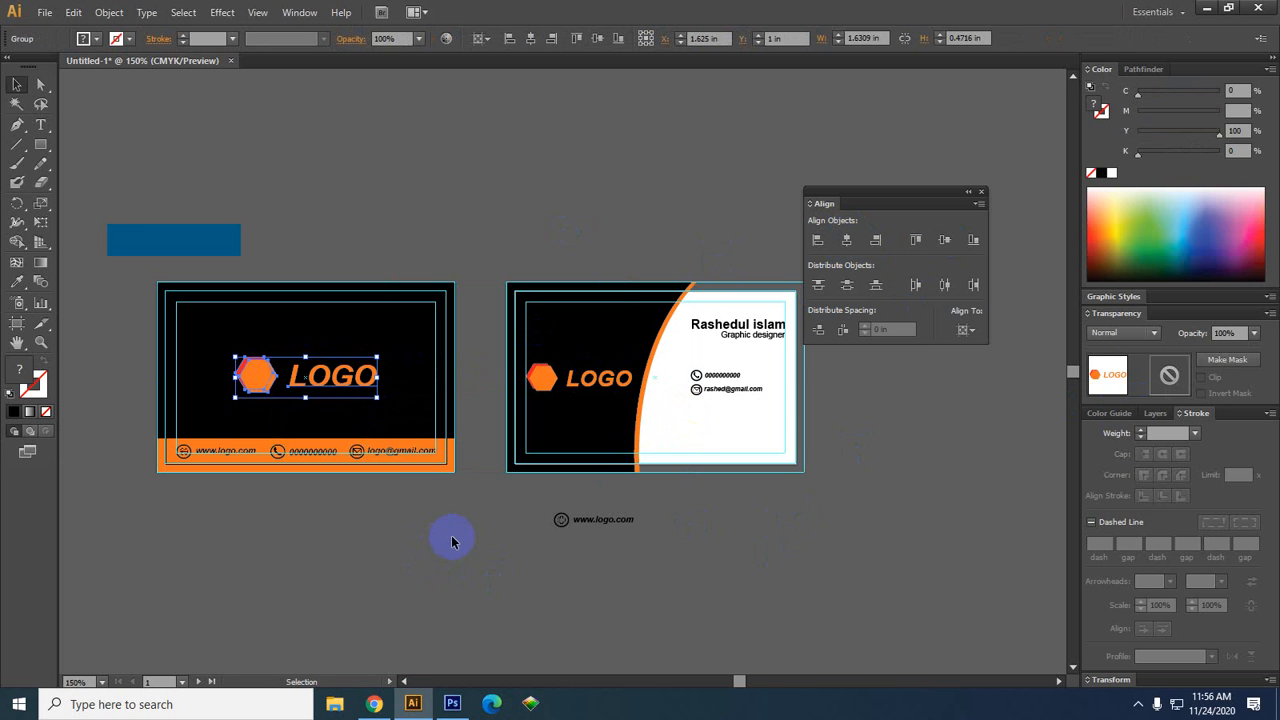
left_click(394, 543)
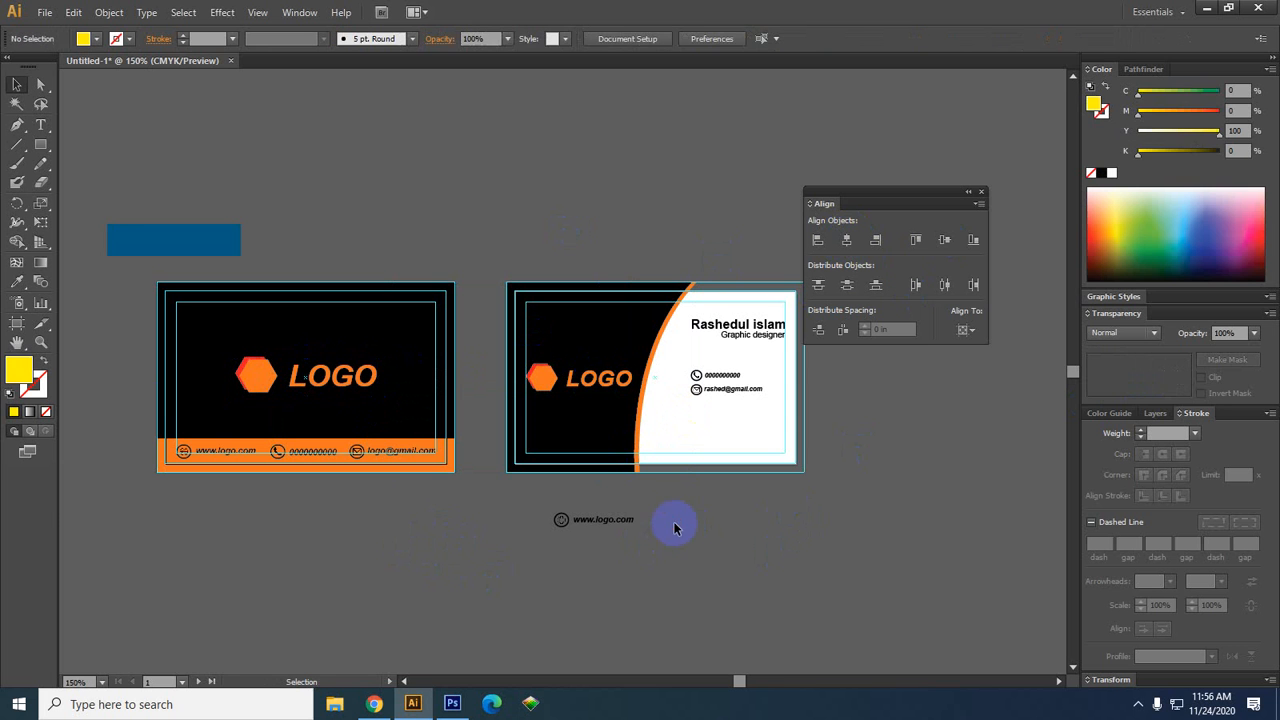
left_click_drag(674, 520, 503, 553)
left_click_drag(627, 548, 569, 579)
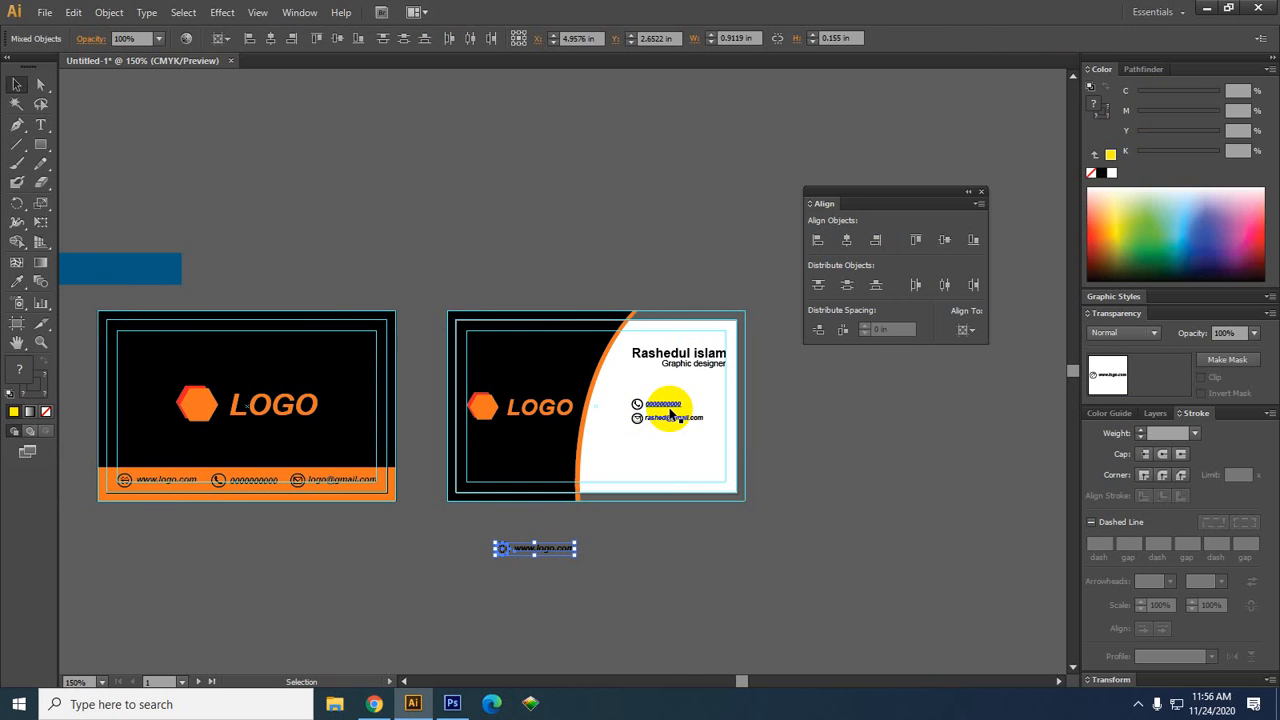
left_click_drag(420, 523, 377, 459)
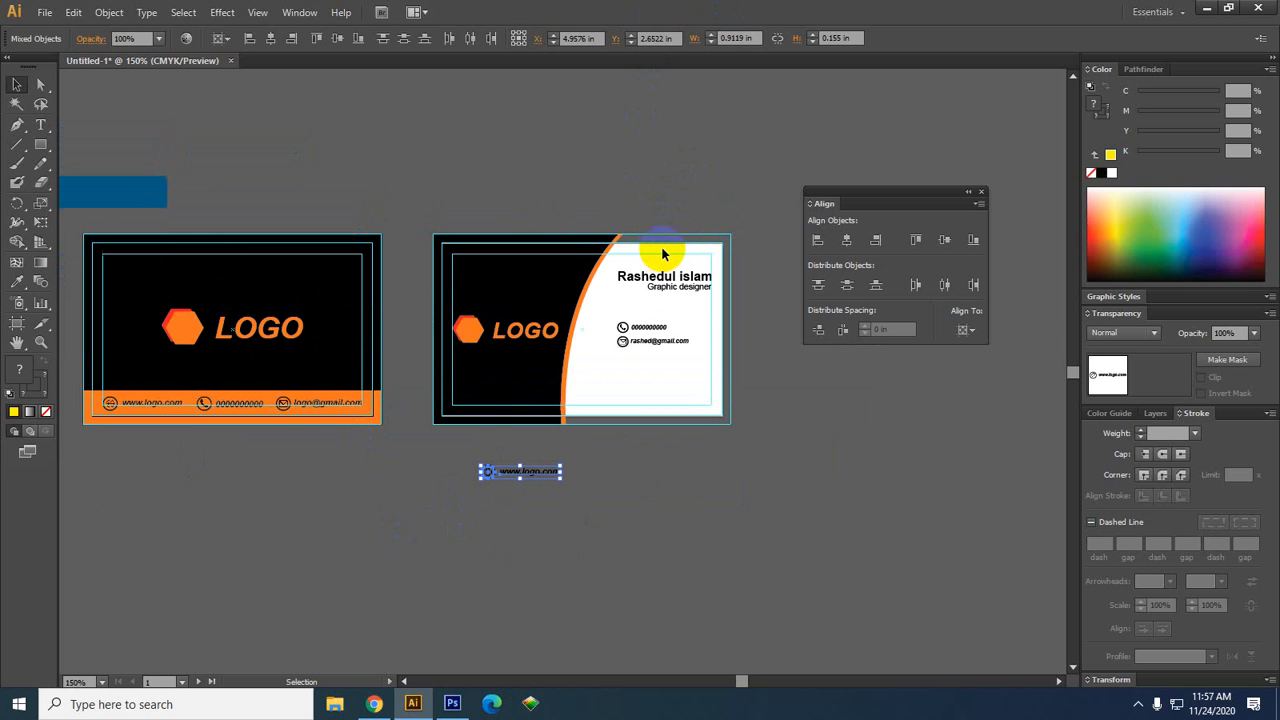
left_click(368, 210)
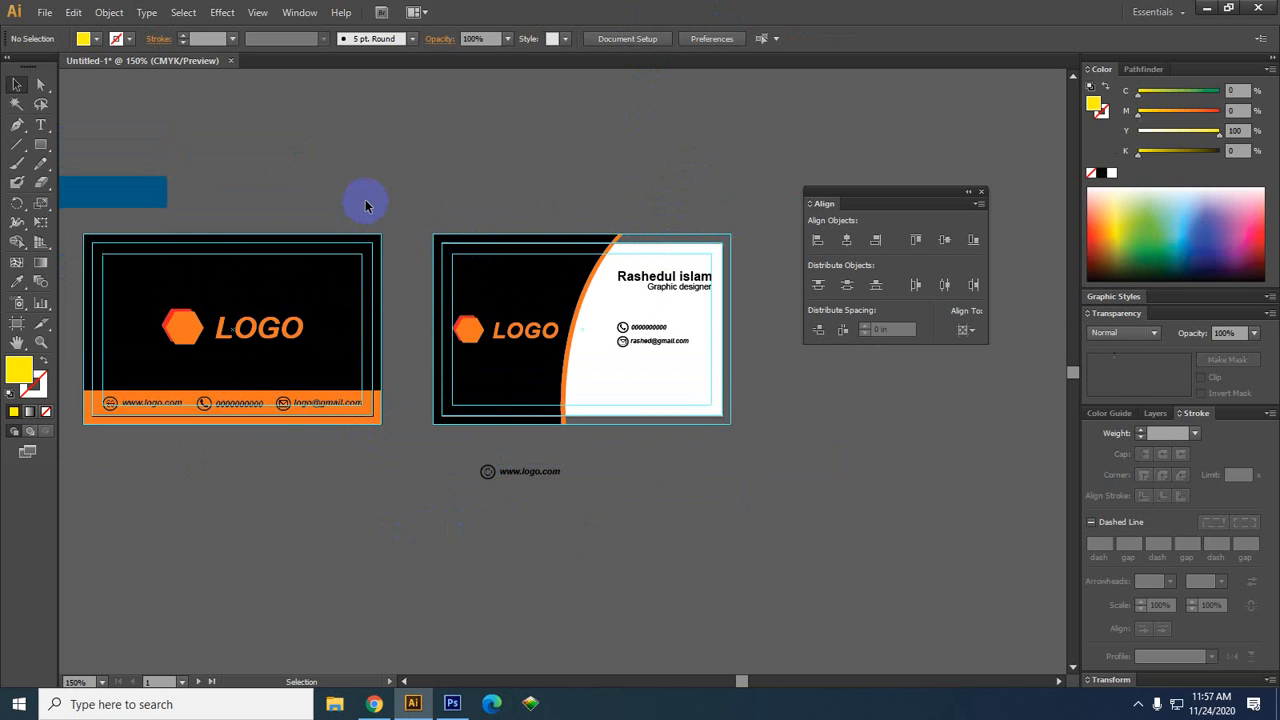
Cancel the Save for Microsoft Office dialog and bring up the File menu again
left_click(45, 12)
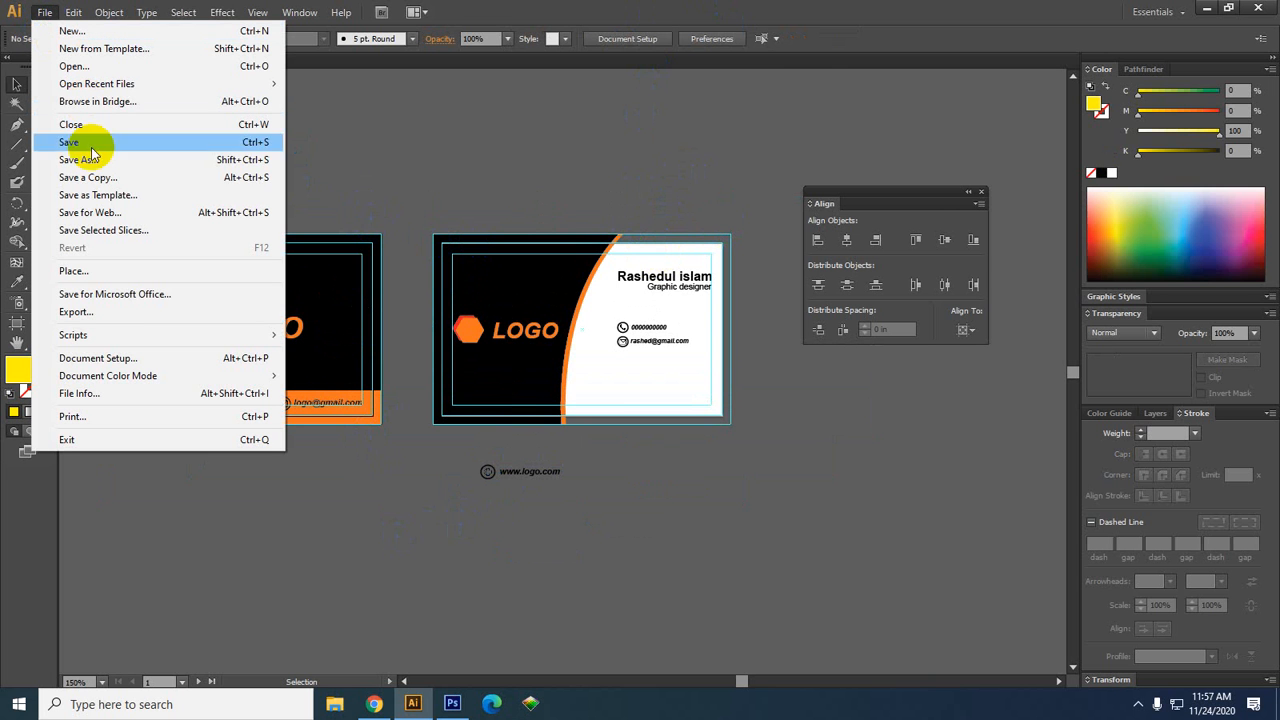
left_click(75, 296)
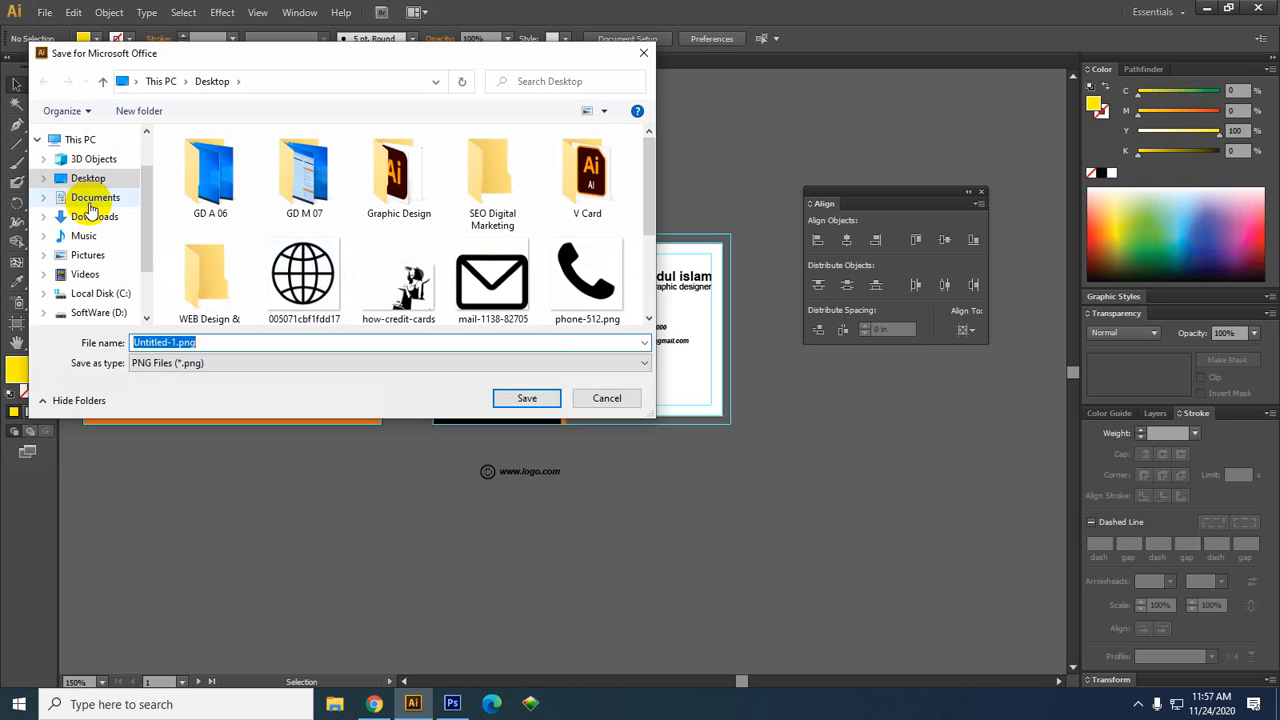
left_click(612, 398)
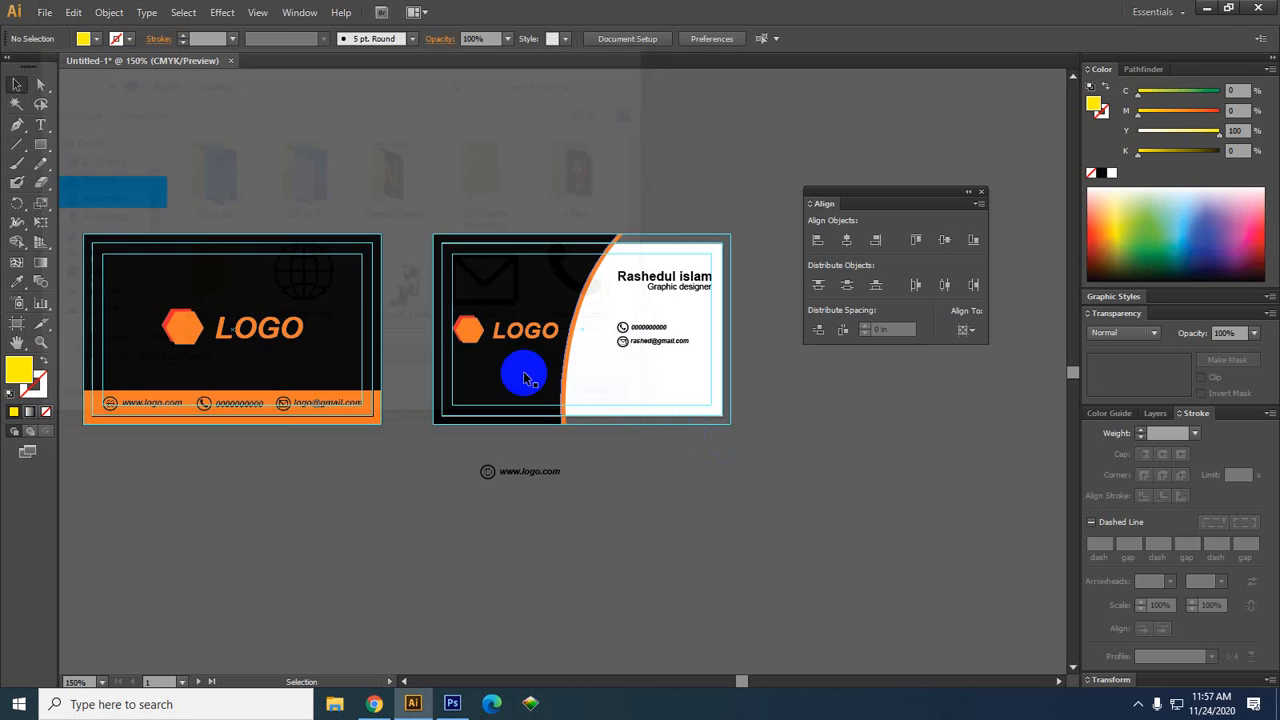
left_click(45, 12)
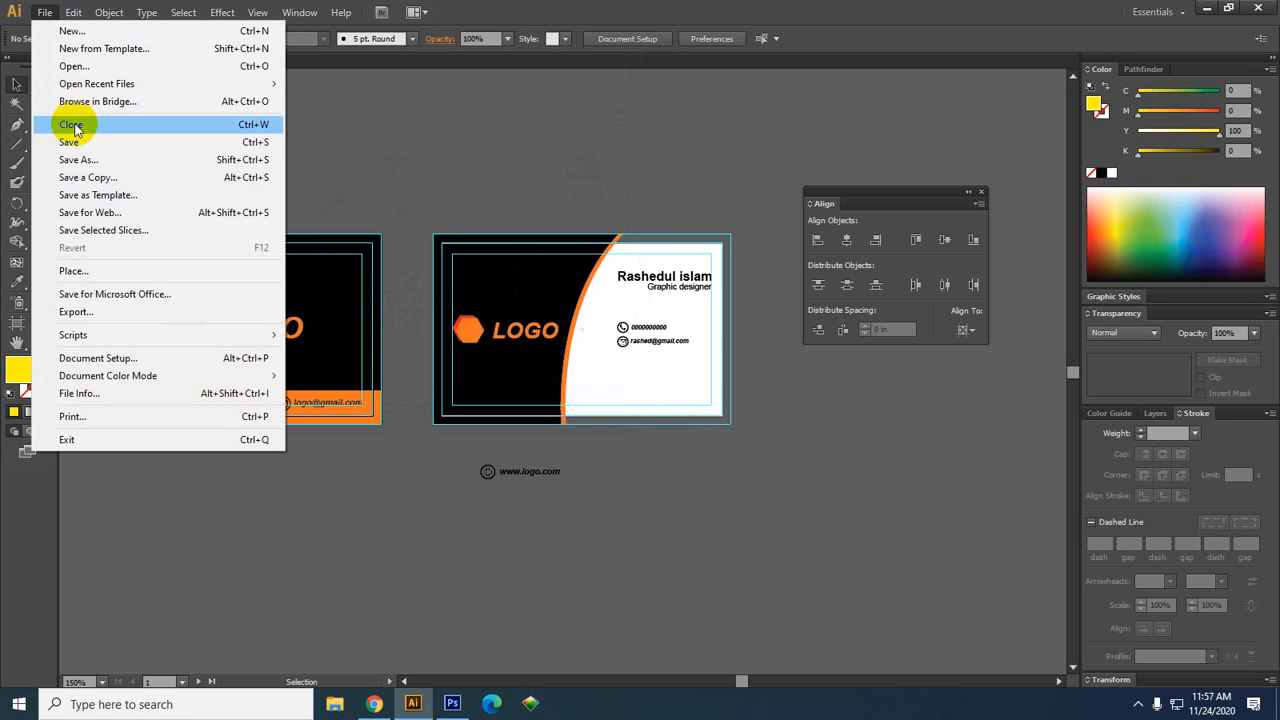
Save the document to the Desktop as 1234.ai, accepting the default Illustrator Options
left_click(685, 529)
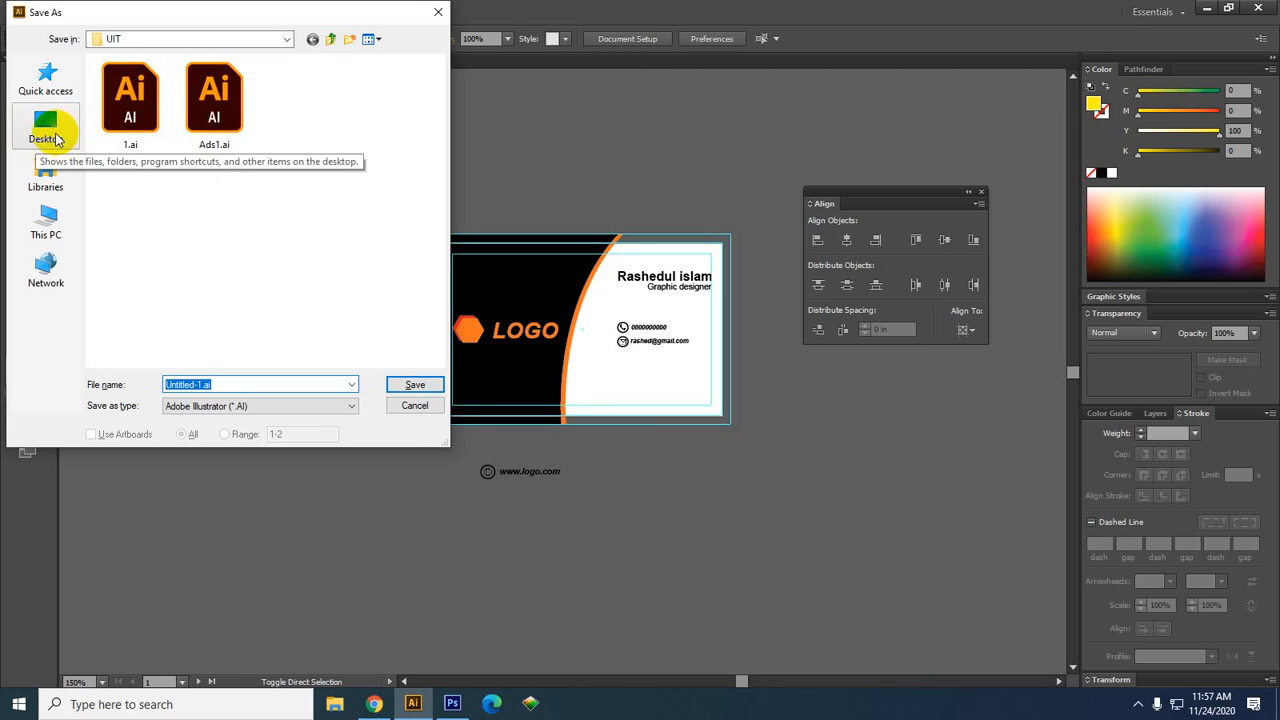
left_click(55, 140)
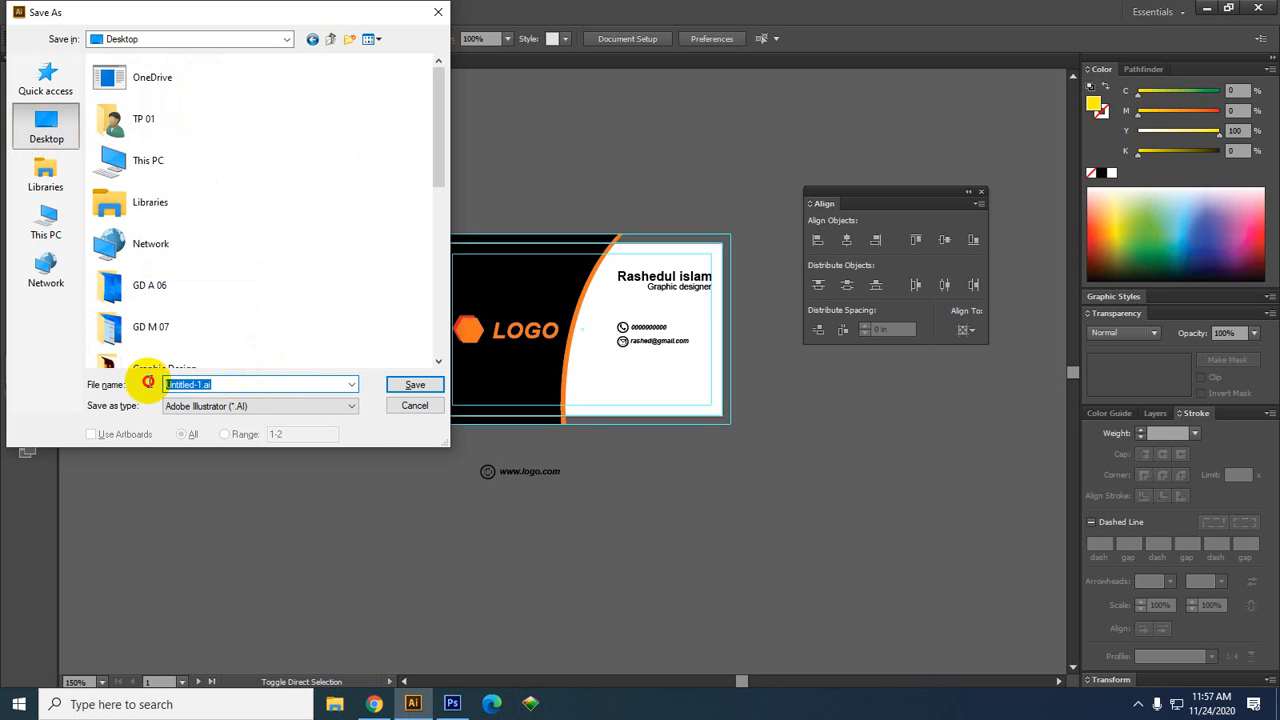
type("1234")
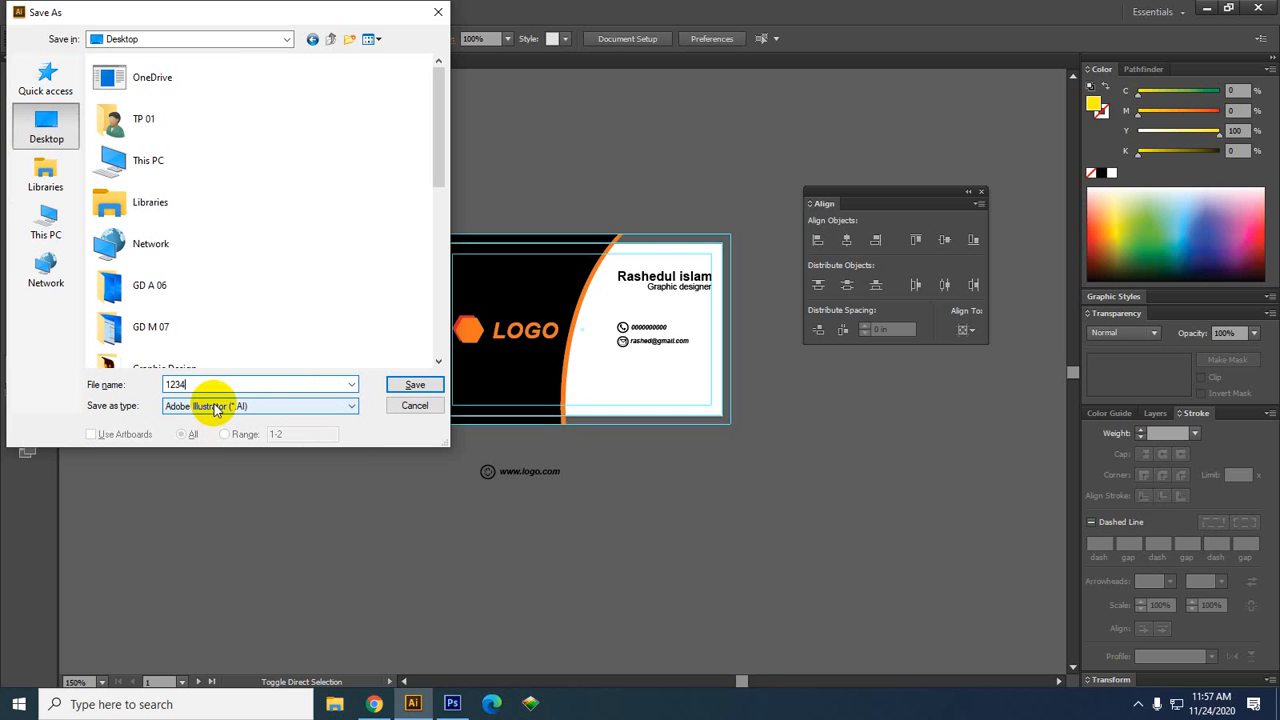
left_click(410, 389)
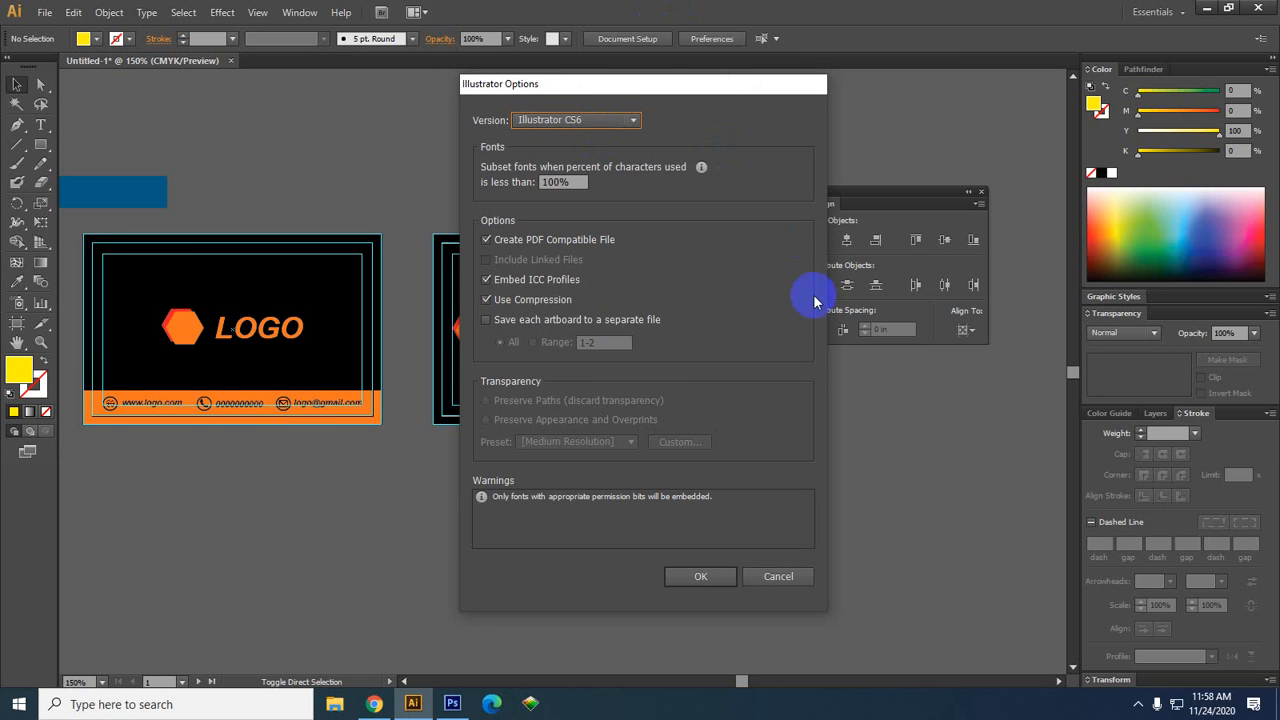
left_click(704, 590)
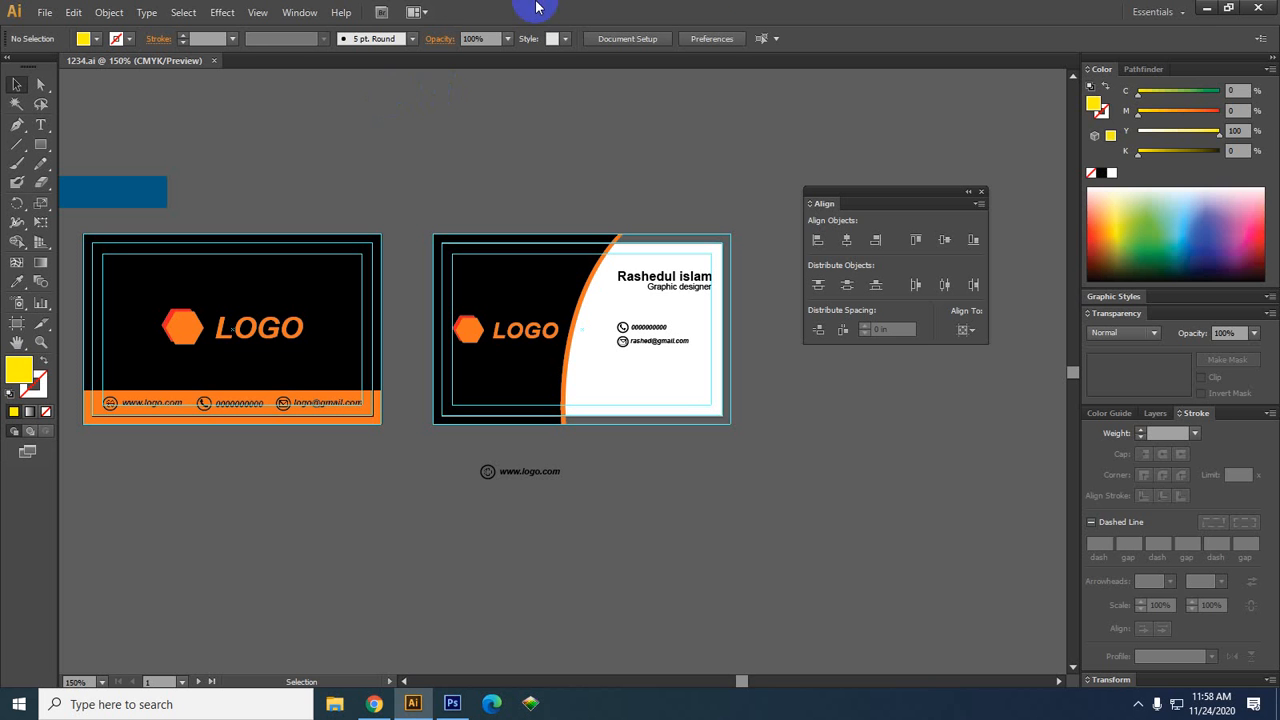
Close 1234.ai and reopen it by dragging the file from the desktop into Illustrator
left_click(1206, 8)
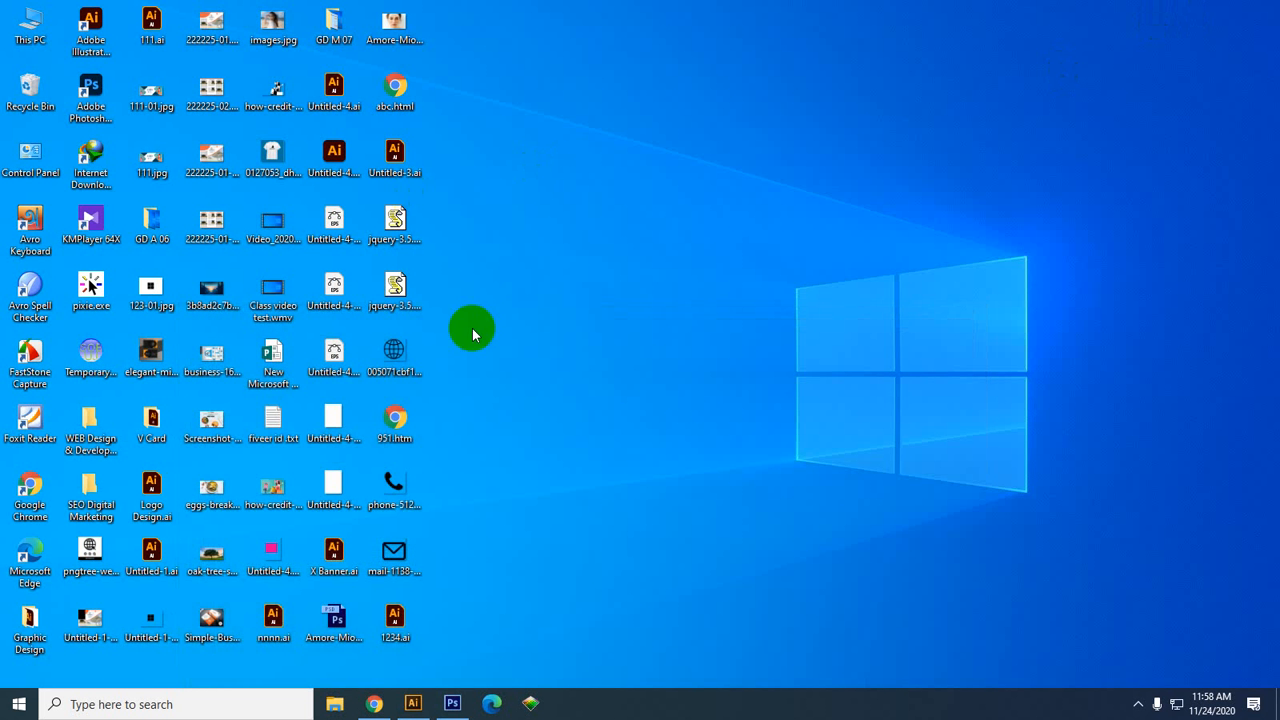
left_click(412, 704)
left_click(211, 62)
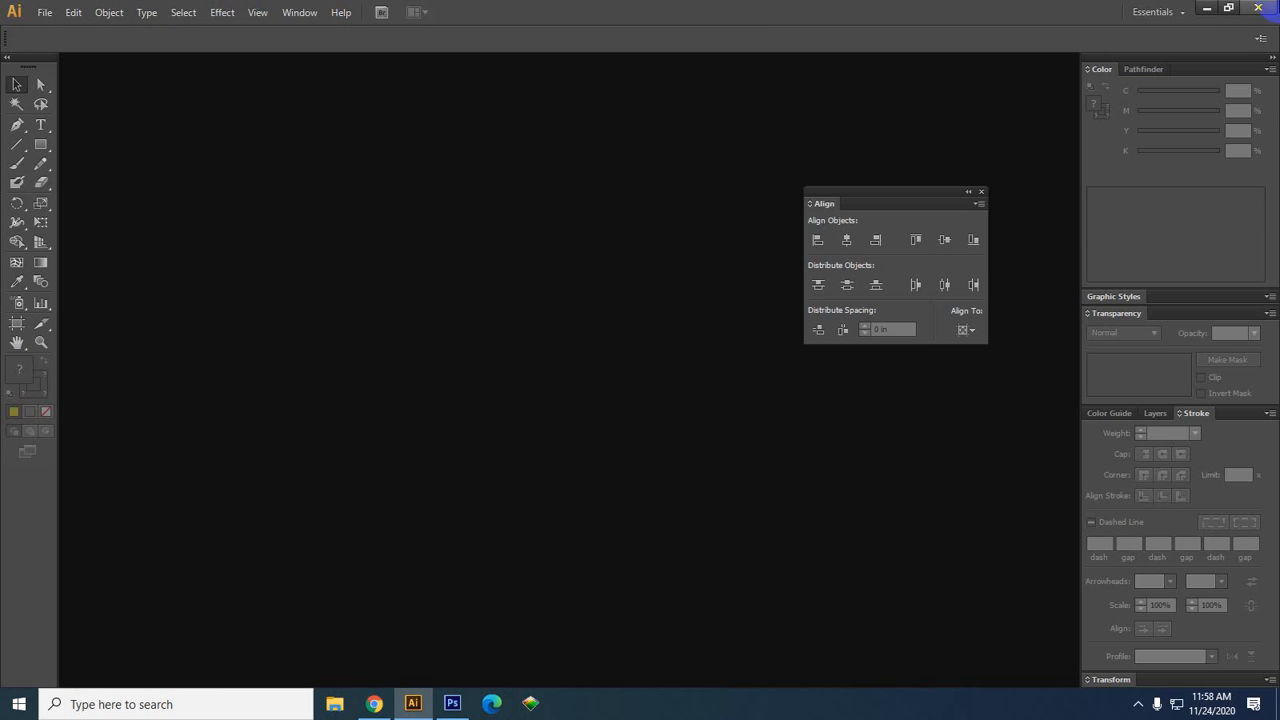
left_click(1206, 10)
left_click_drag(395, 620, 471, 351)
Inspect the reopened 1234.ai and select the blue rectangle above the cards
scroll(444, 398, "down", 1)
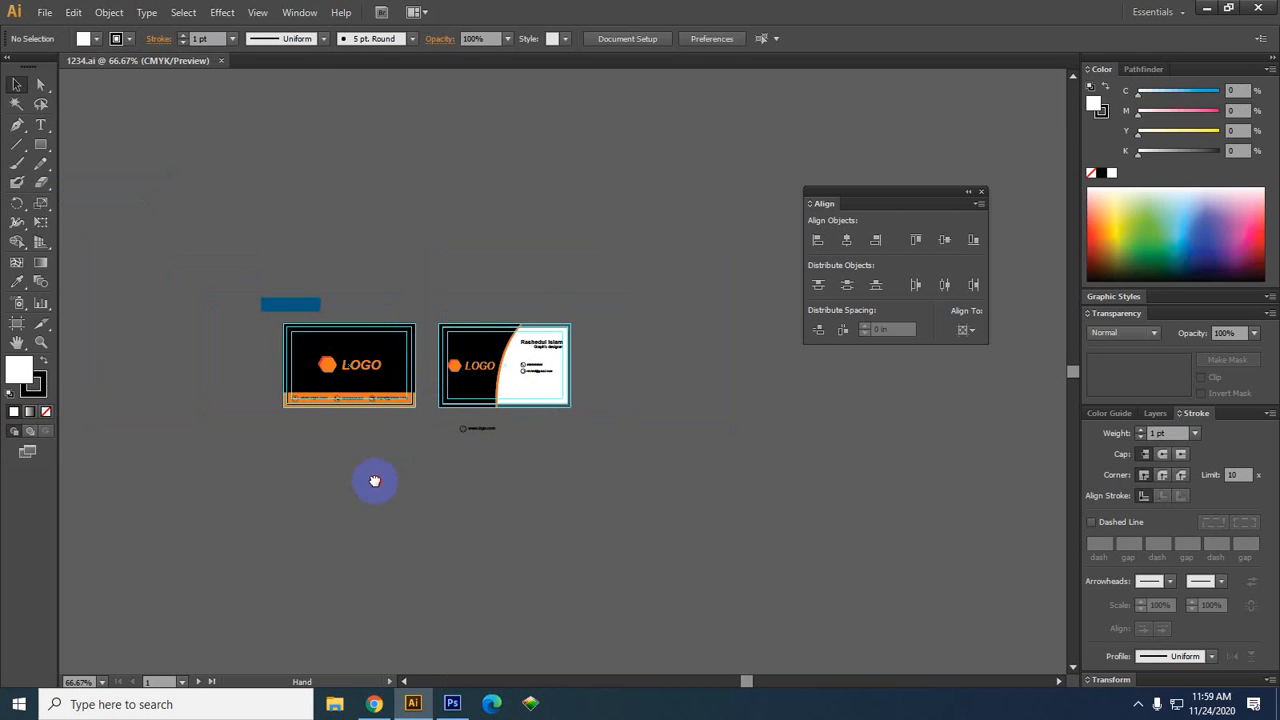
scroll(422, 257, "up", 1)
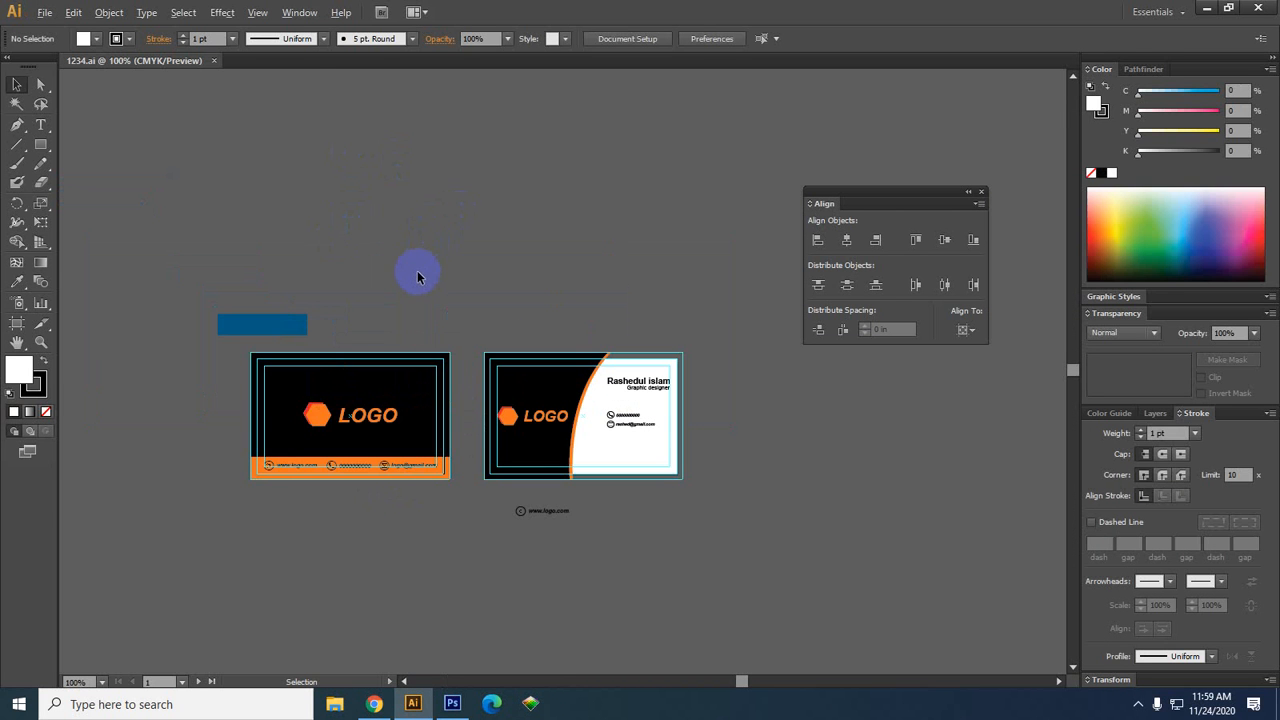
scroll(475, 375, "up", 2)
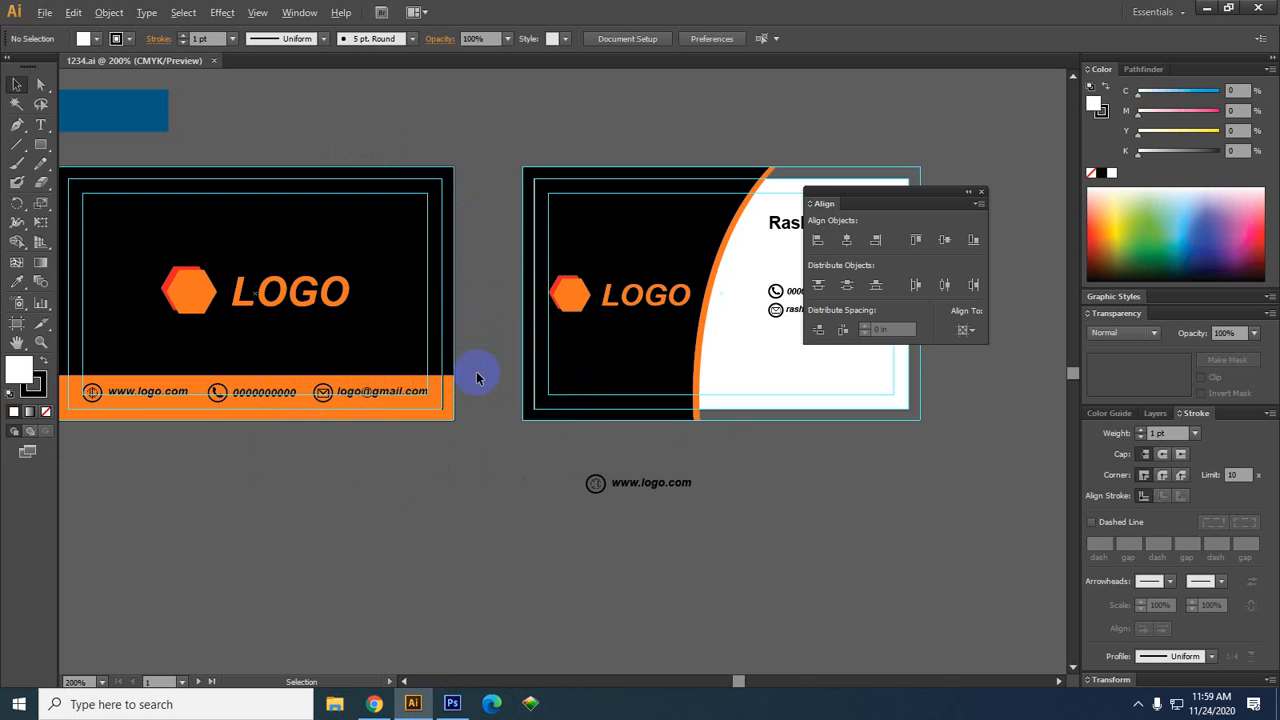
scroll(478, 378, "down", 2)
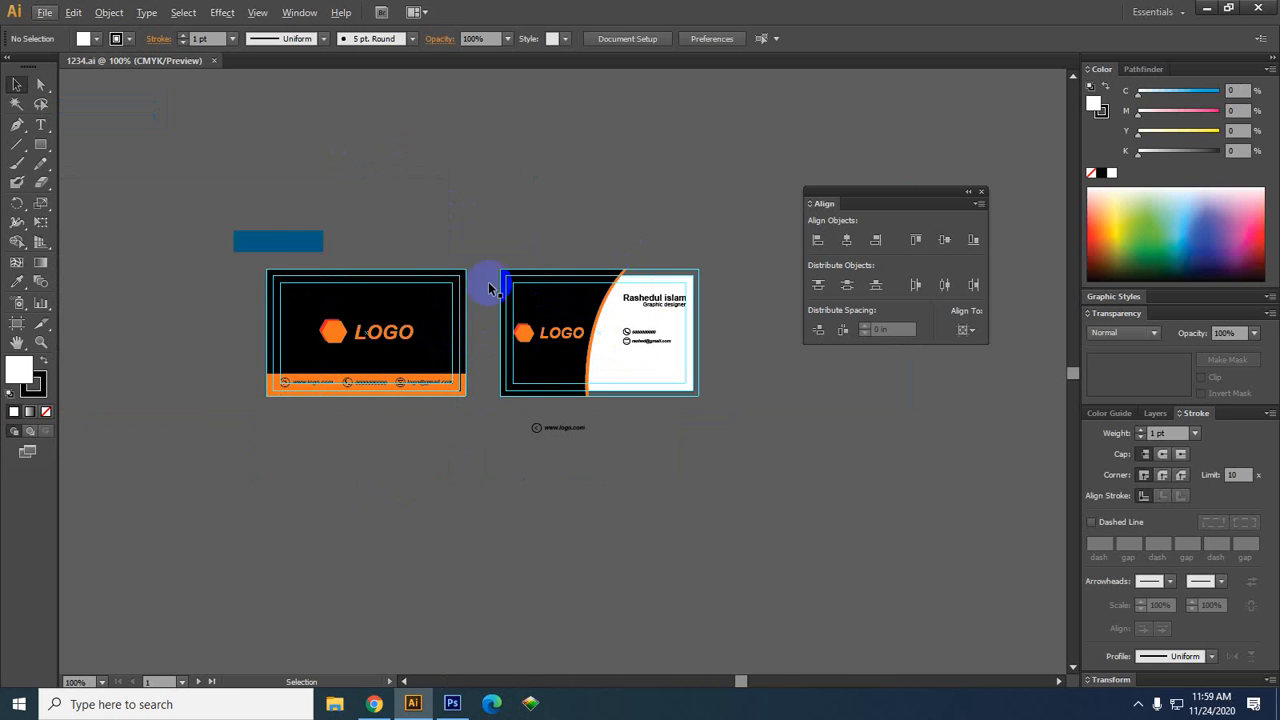
left_click(296, 246)
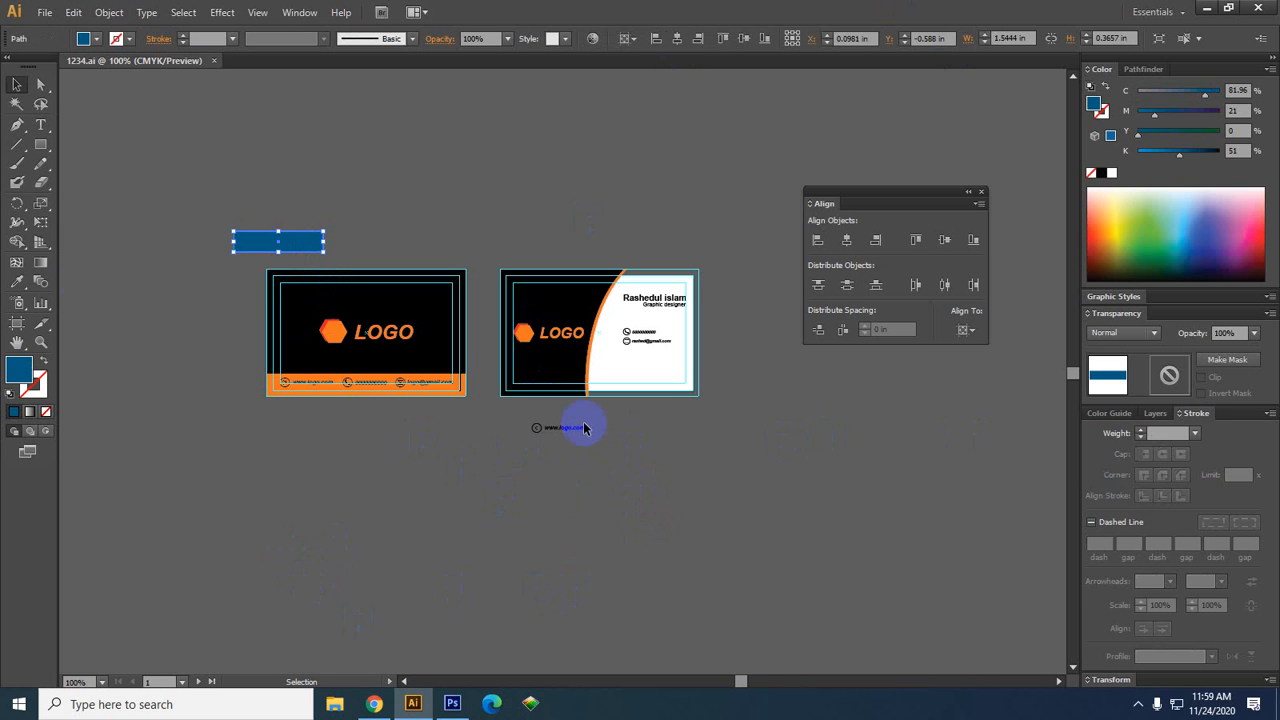
left_click(46, 10)
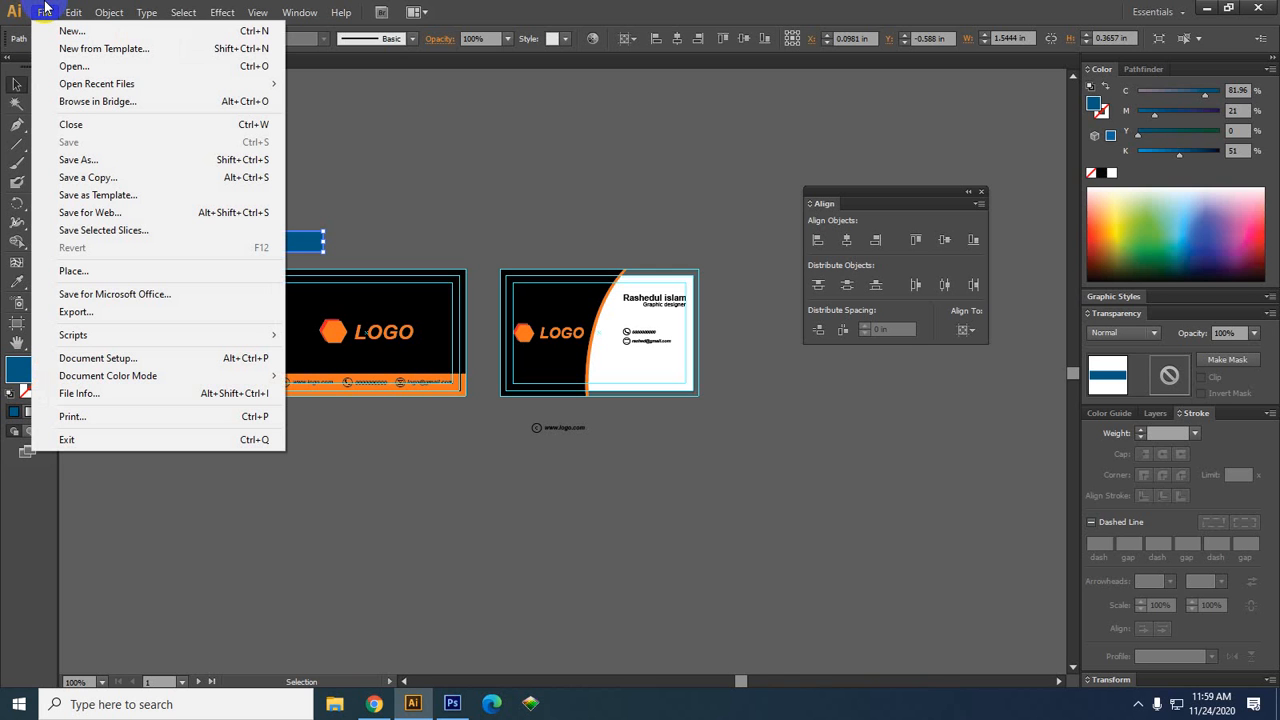
Export 1234 to the Desktop as JPEG with Use Artboards set to All
left_click(97, 312)
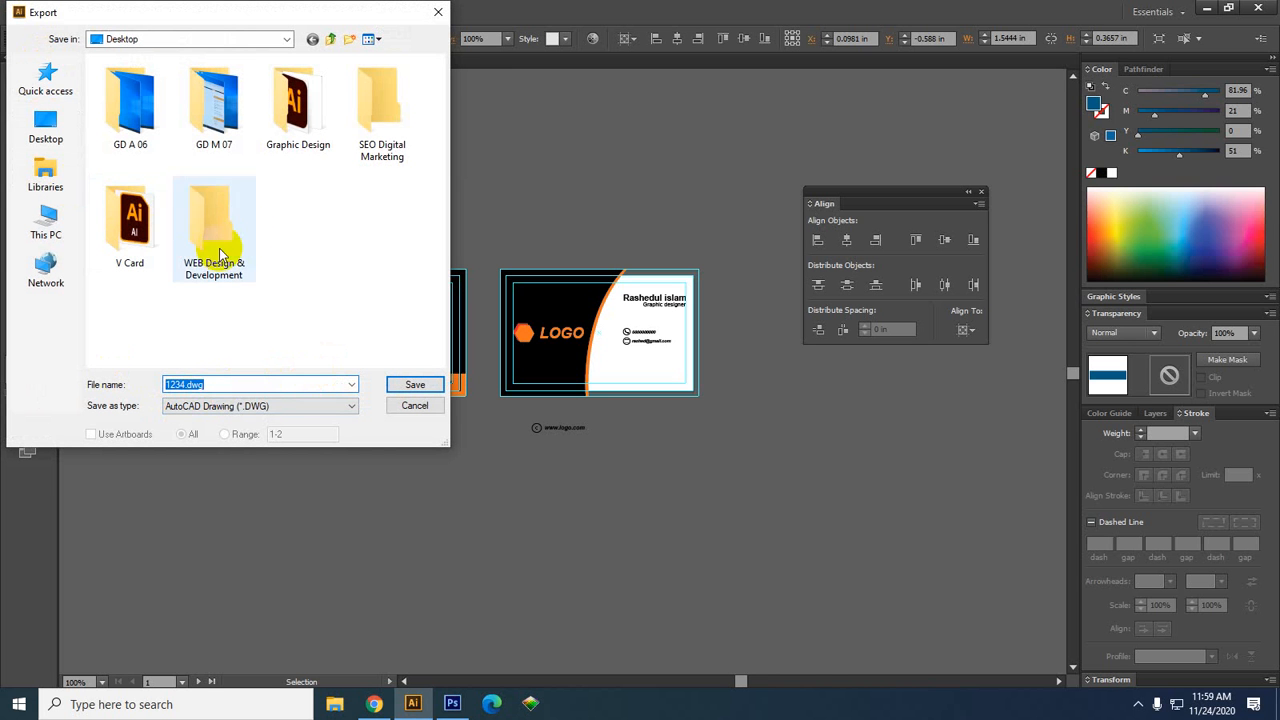
left_click(58, 130)
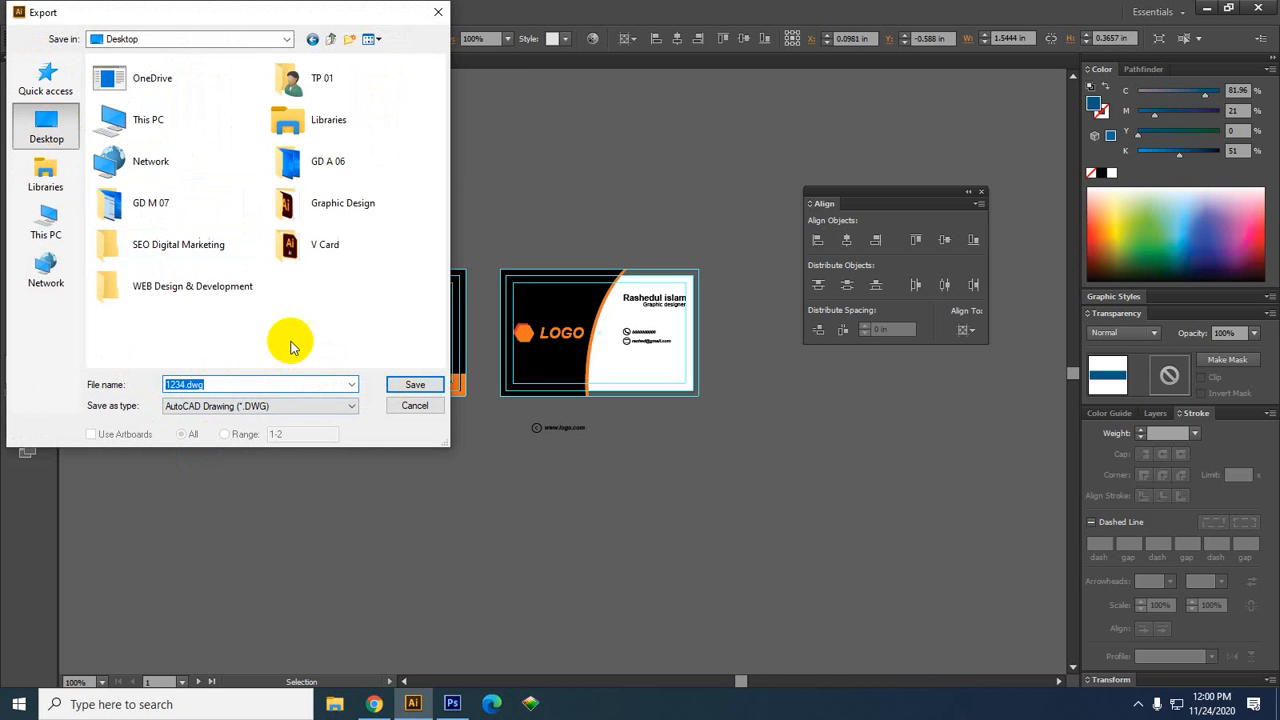
left_click(250, 406)
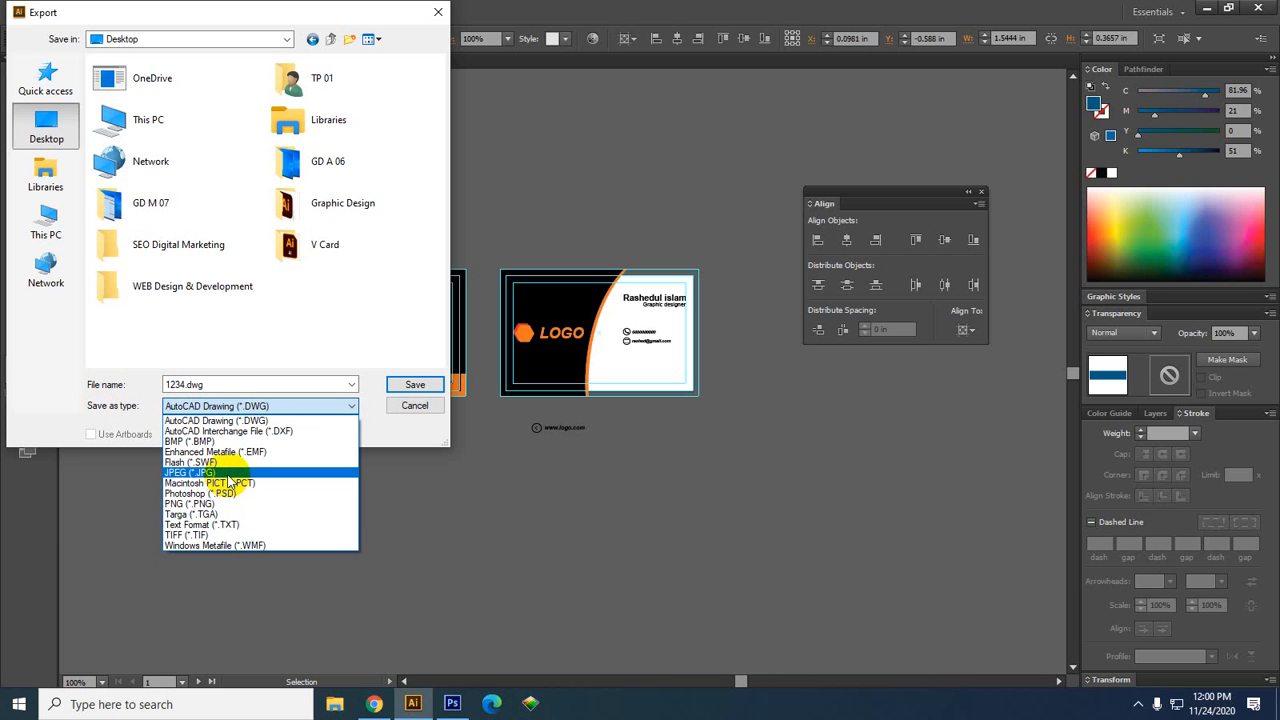
left_click(227, 474)
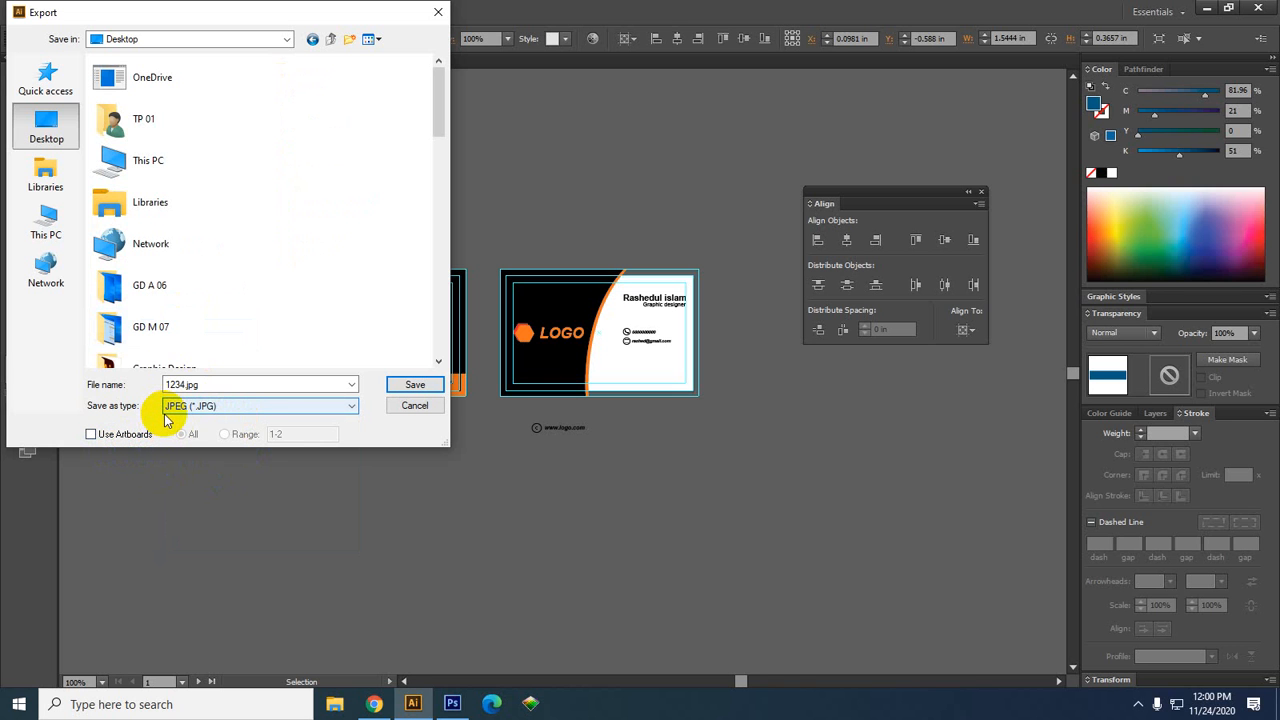
left_click(119, 440)
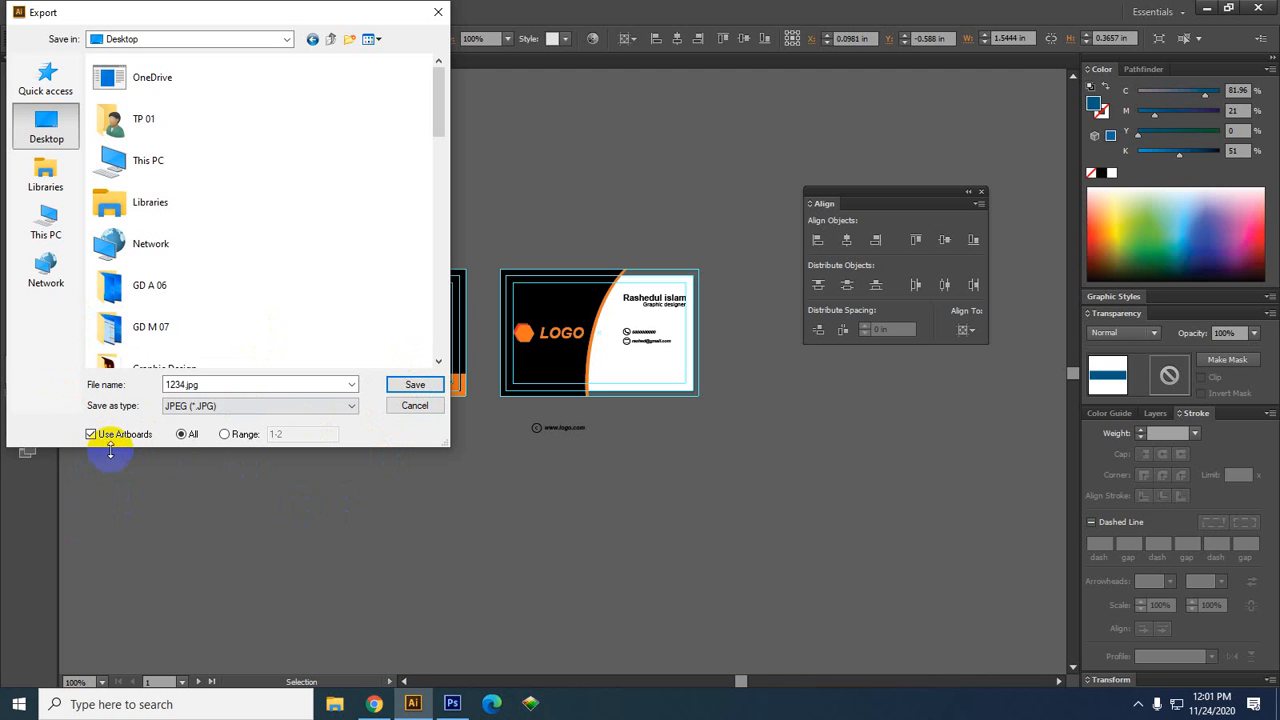
left_click(416, 386)
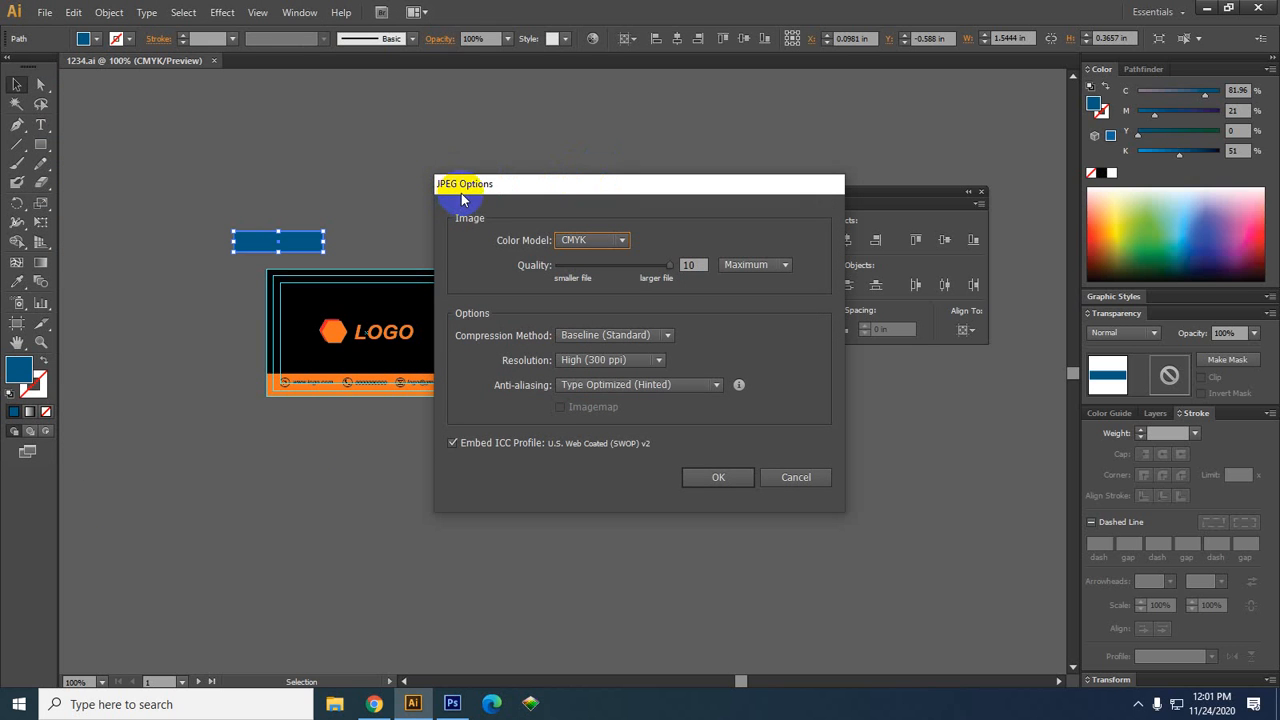
Set the JPEG colour model to RGB and resolution to High (300 ppi), then export
left_click(606, 244)
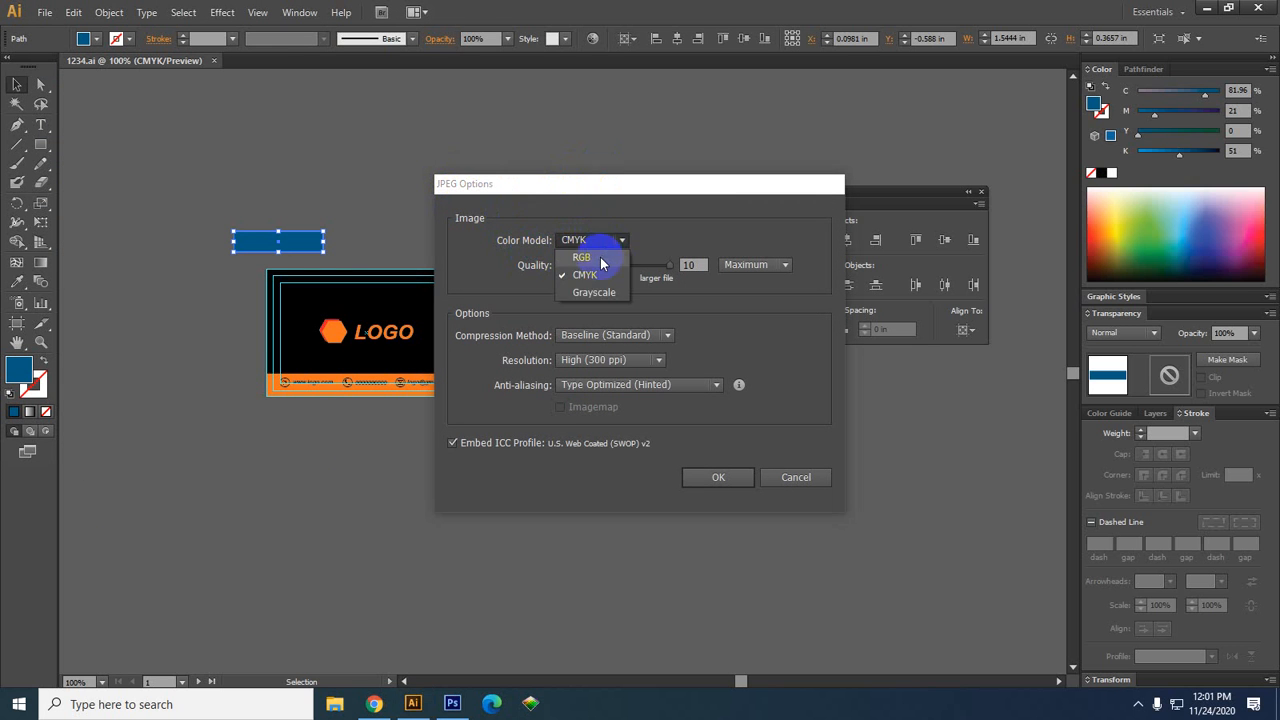
left_click(601, 258)
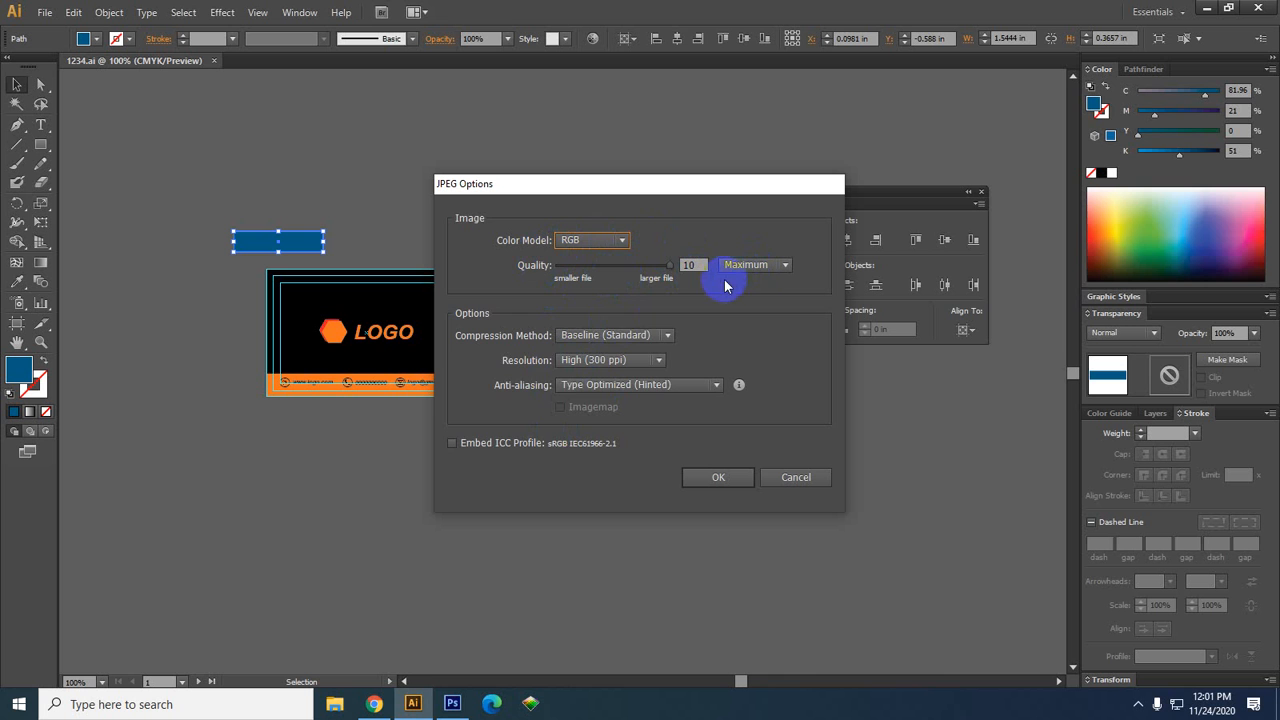
left_click(611, 364)
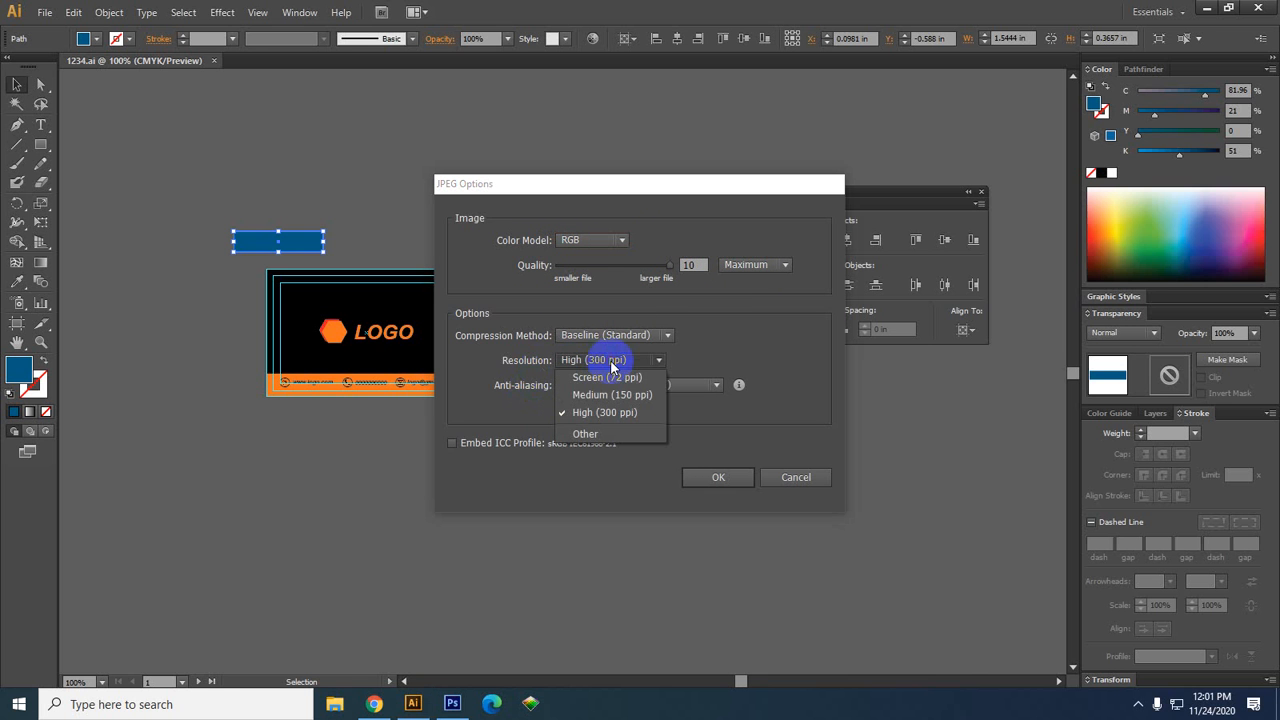
left_click(637, 416)
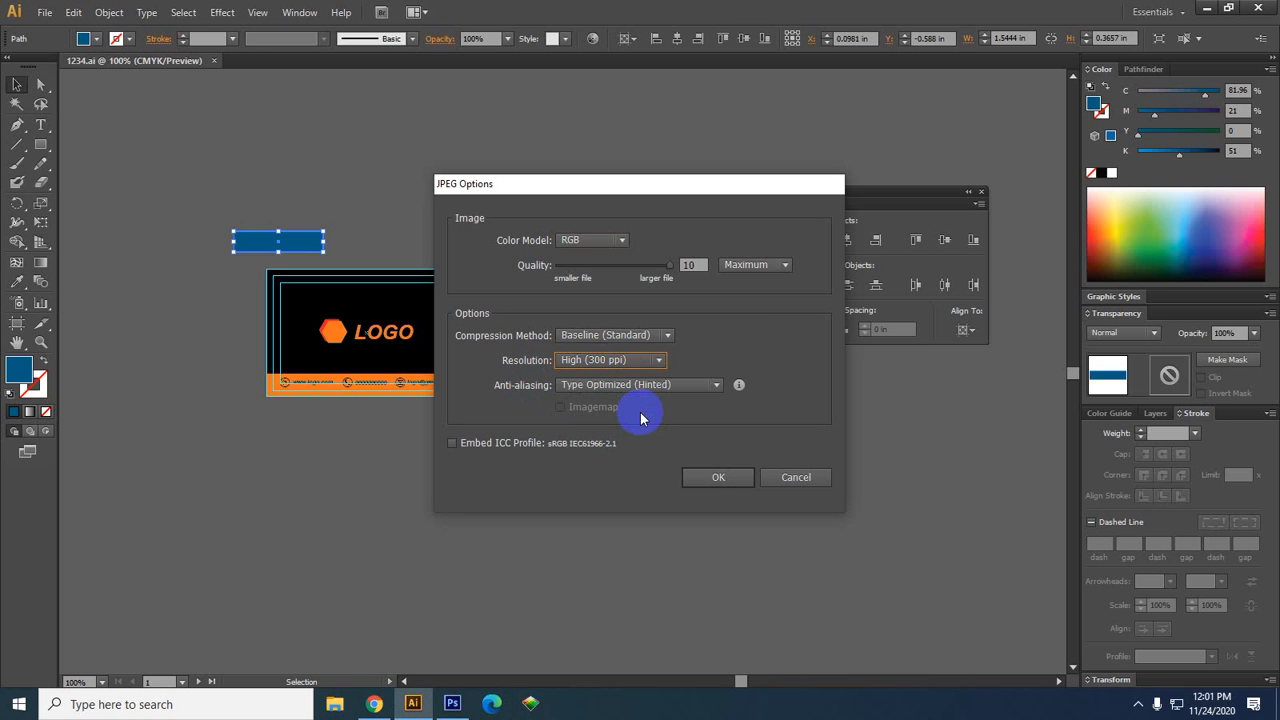
left_click(715, 478)
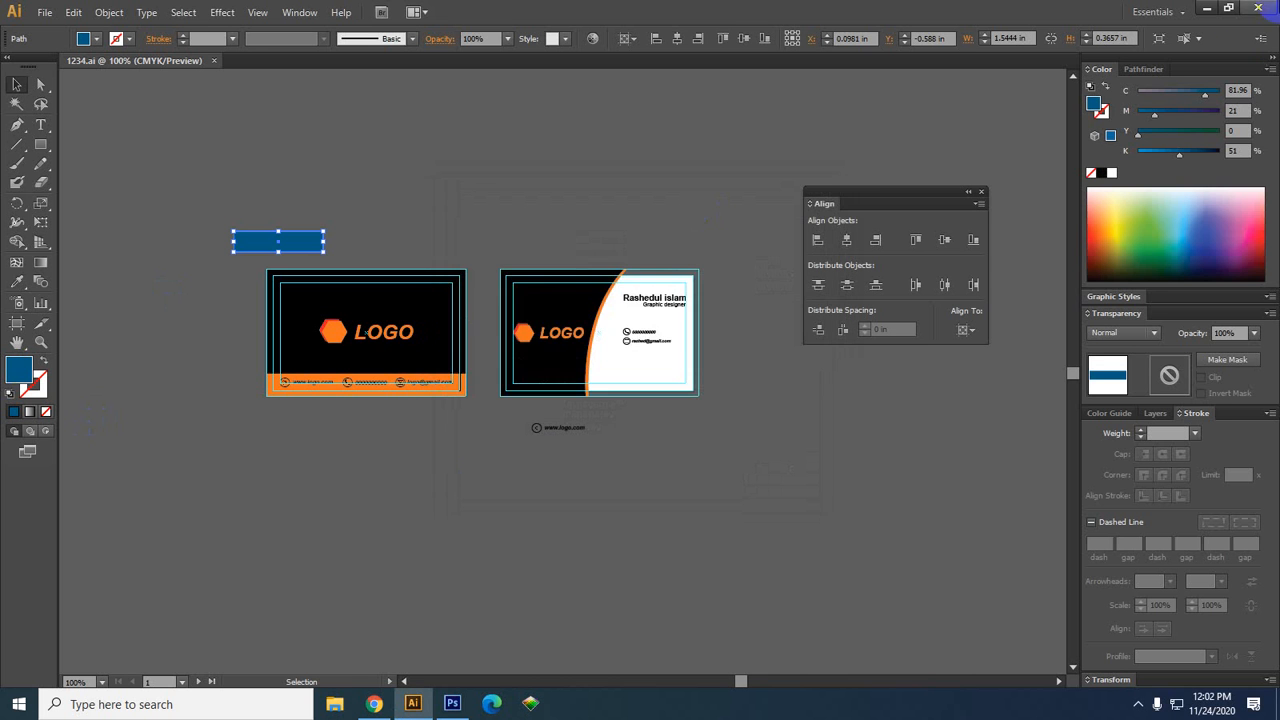
left_click(1206, 7)
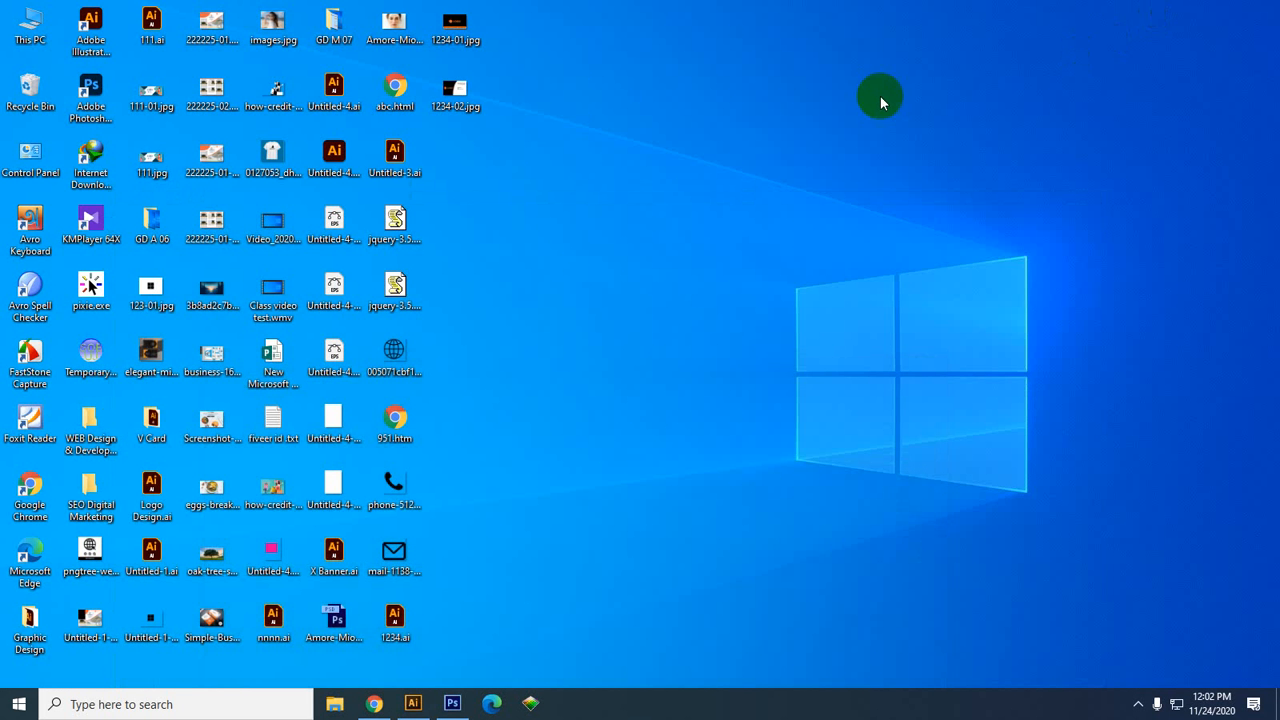
Open 1234-01.jpg in Windows Photo Viewer to check the orange hexagon LOGO side on black
left_click(455, 36)
left_click(458, 40)
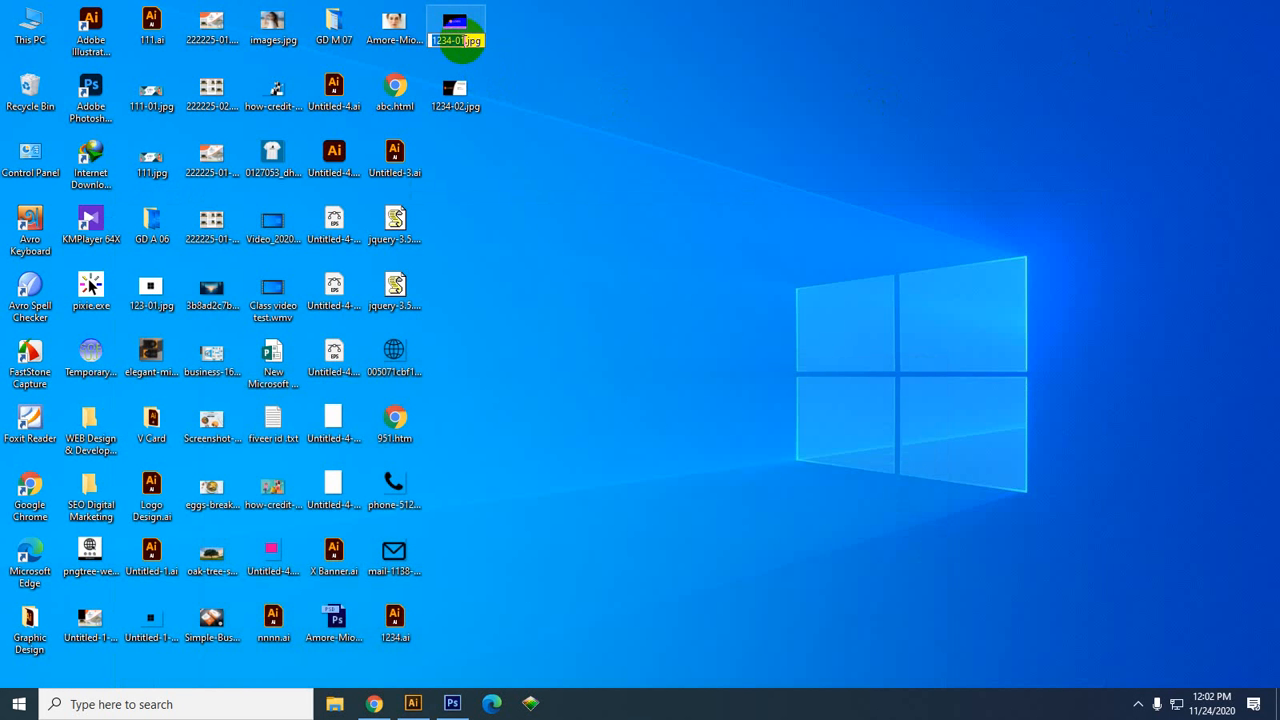
left_click(637, 34)
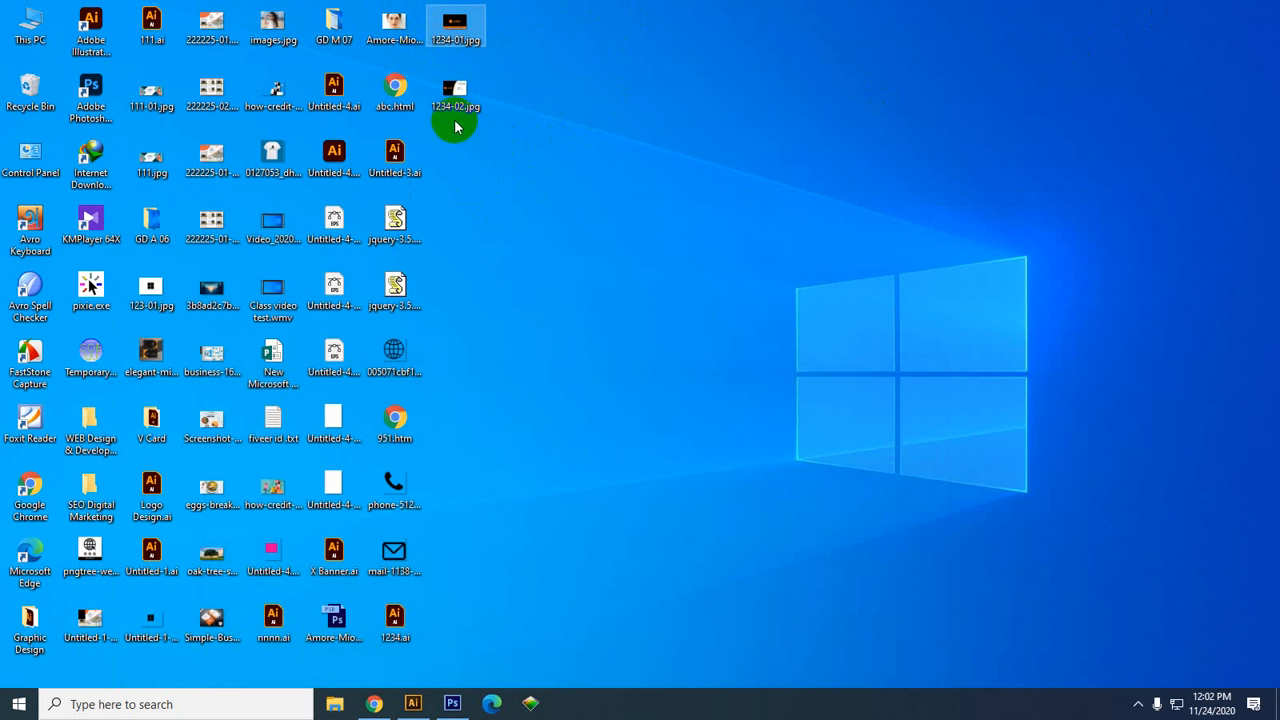
double_click(465, 25)
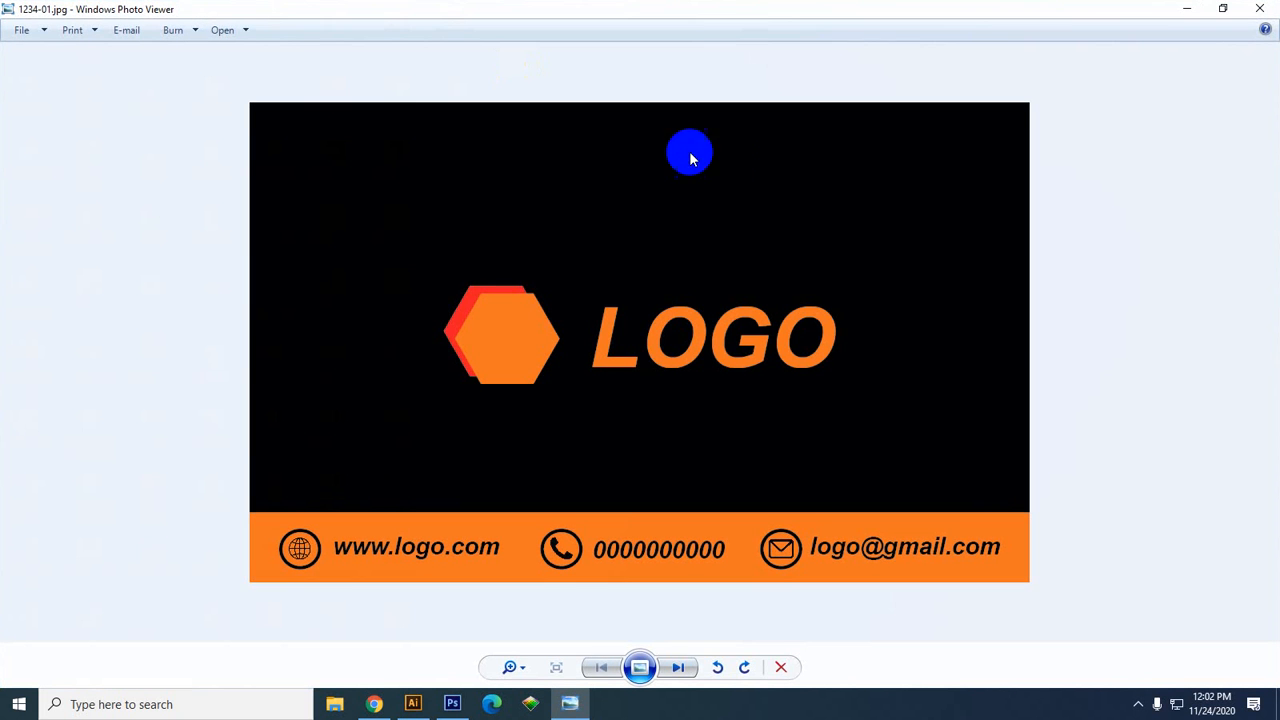